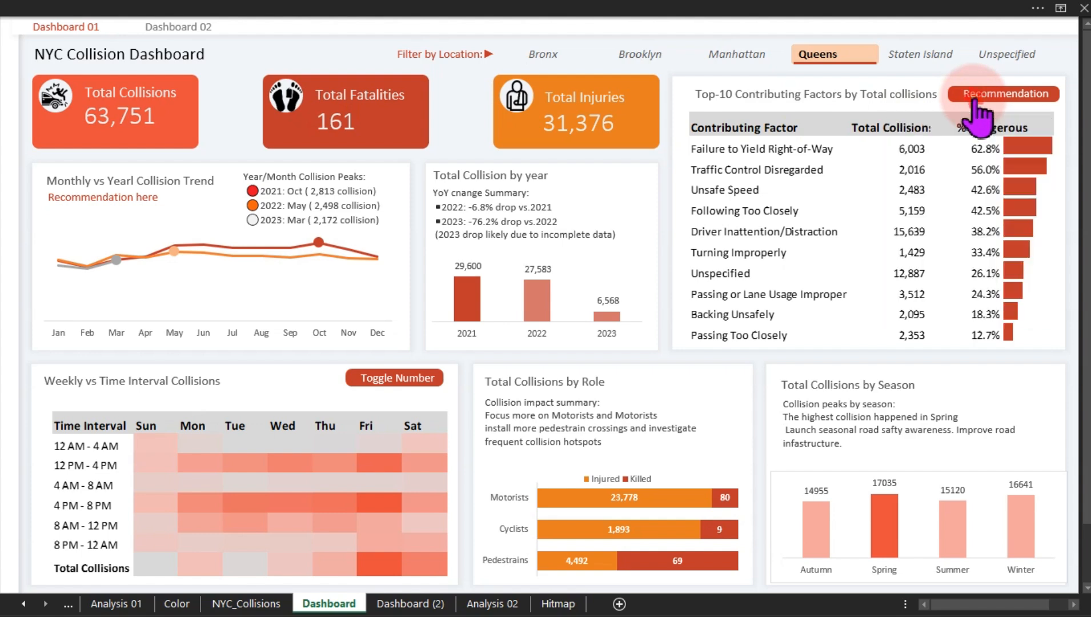
Show the second dashboard page and step through the vehicle types in the Total Collisions by Vehicle Type chart
{"action": "left_click", "coordinate": [193, 28]}
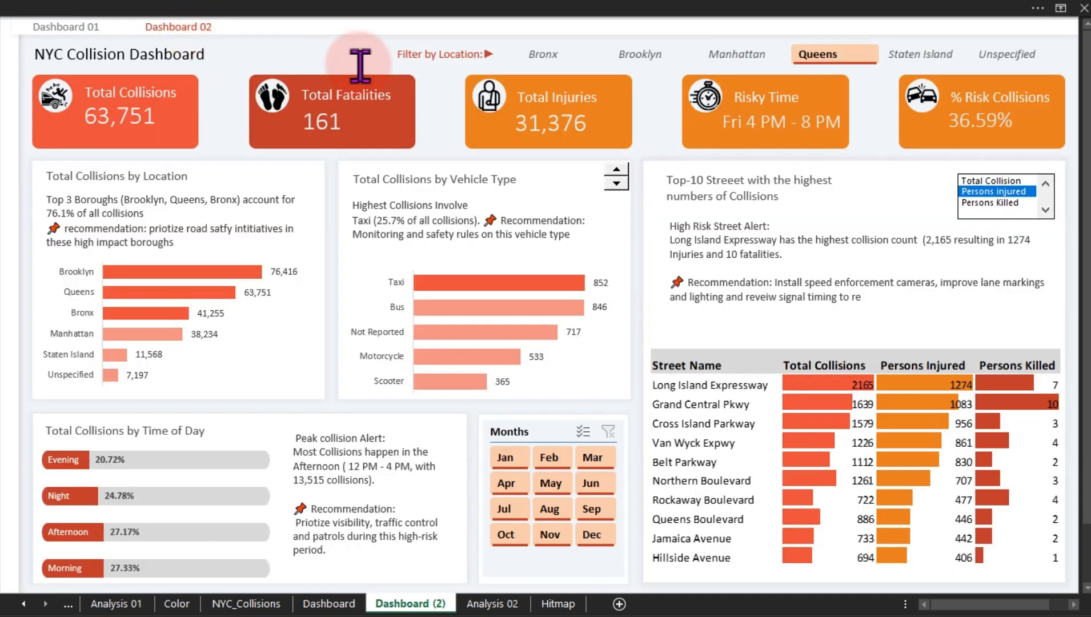
{"action": "left_click", "coordinate": [617, 184]}
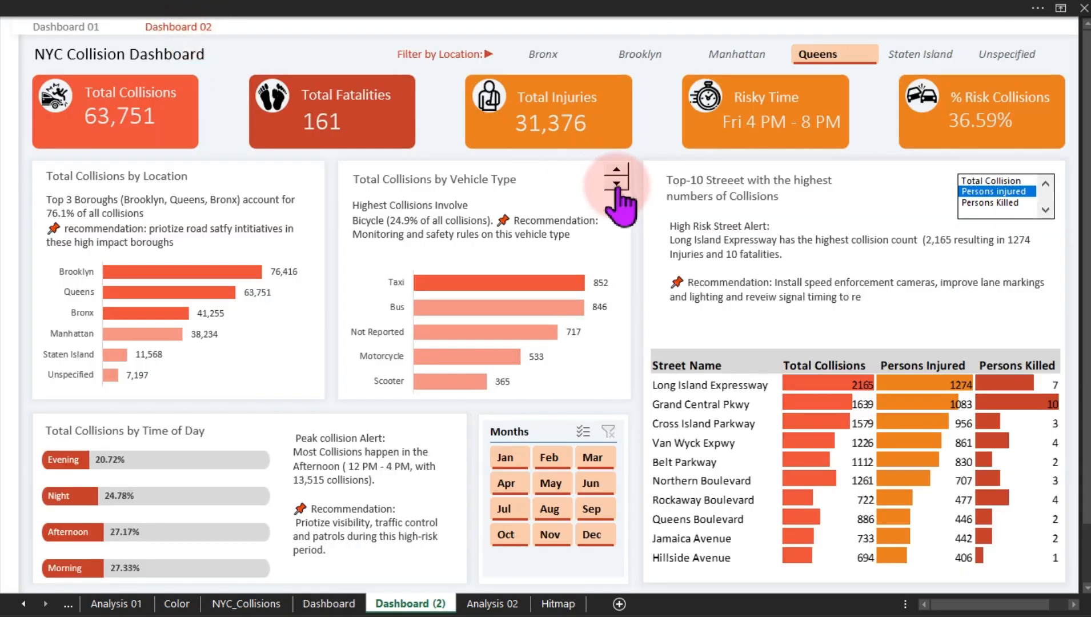
{"action": "left_click", "coordinate": [617, 184]}
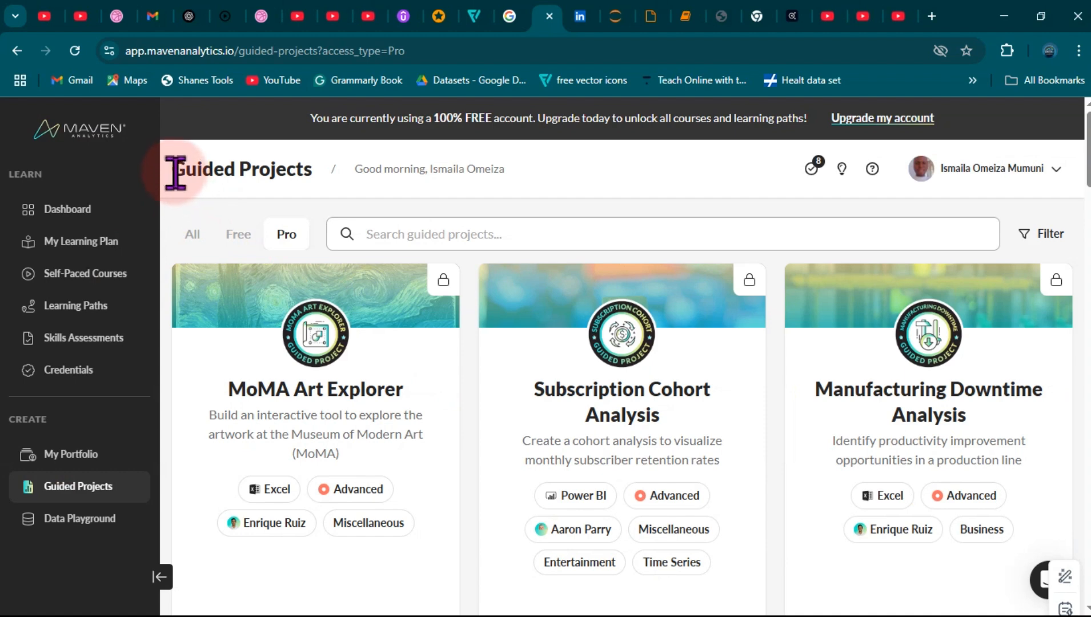
Browse the free and pro Guided Projects on the Maven Analytics site in the browser
{"action": "left_click_drag", "start_coordinate": [171, 170], "coordinate": [312, 169]}
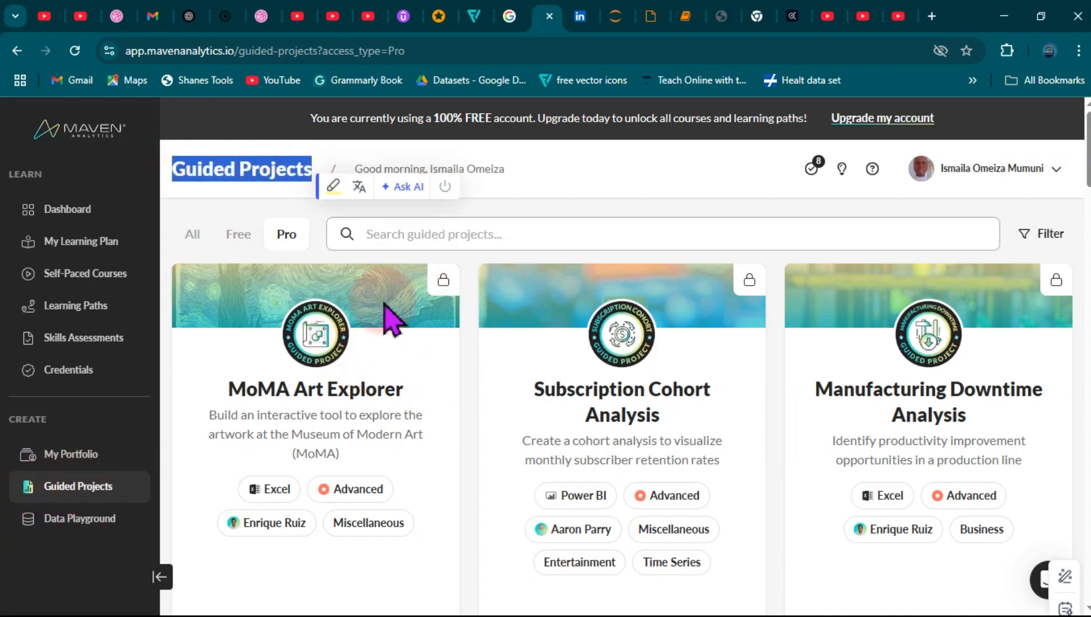
{"action": "left_click", "coordinate": [236, 240]}
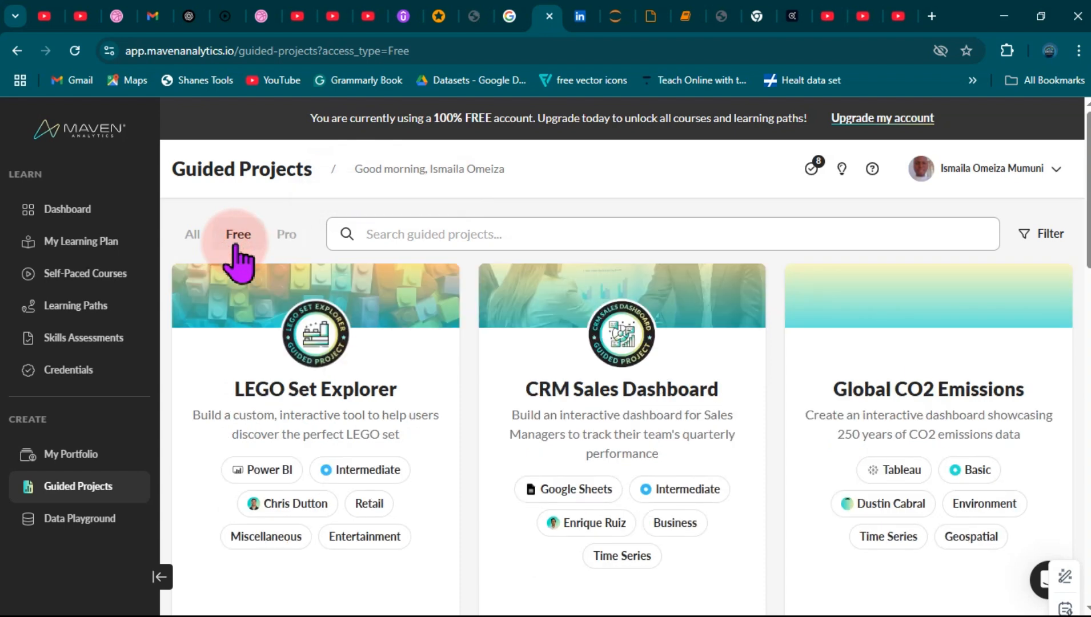
{"action": "left_click", "coordinate": [287, 243]}
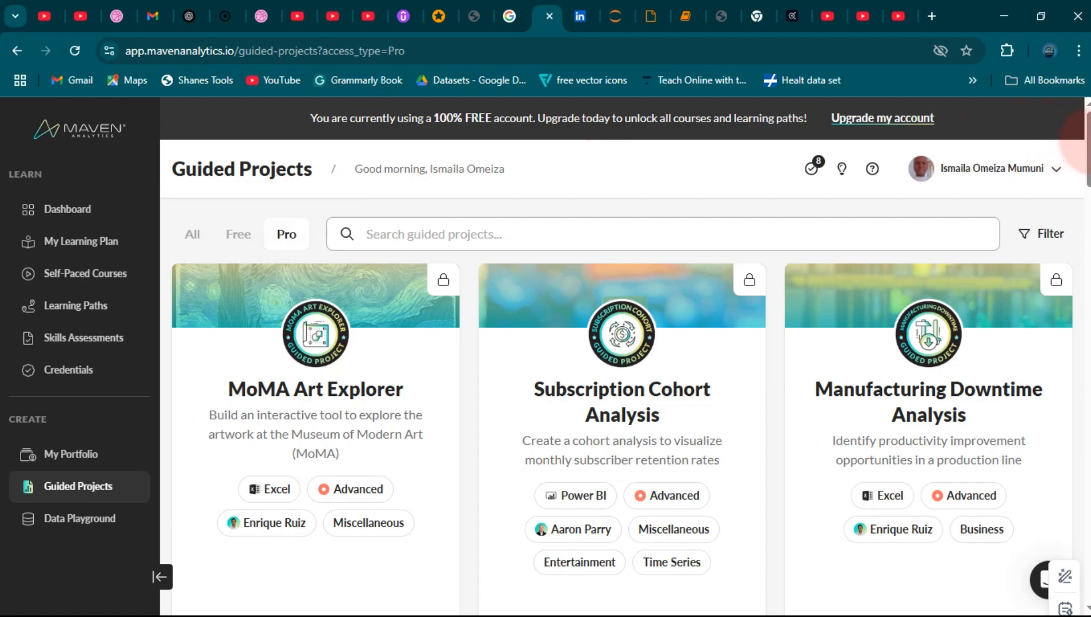
{"action": "left_click_drag", "start_coordinate": [1086, 149], "coordinate": [1085, 316]}
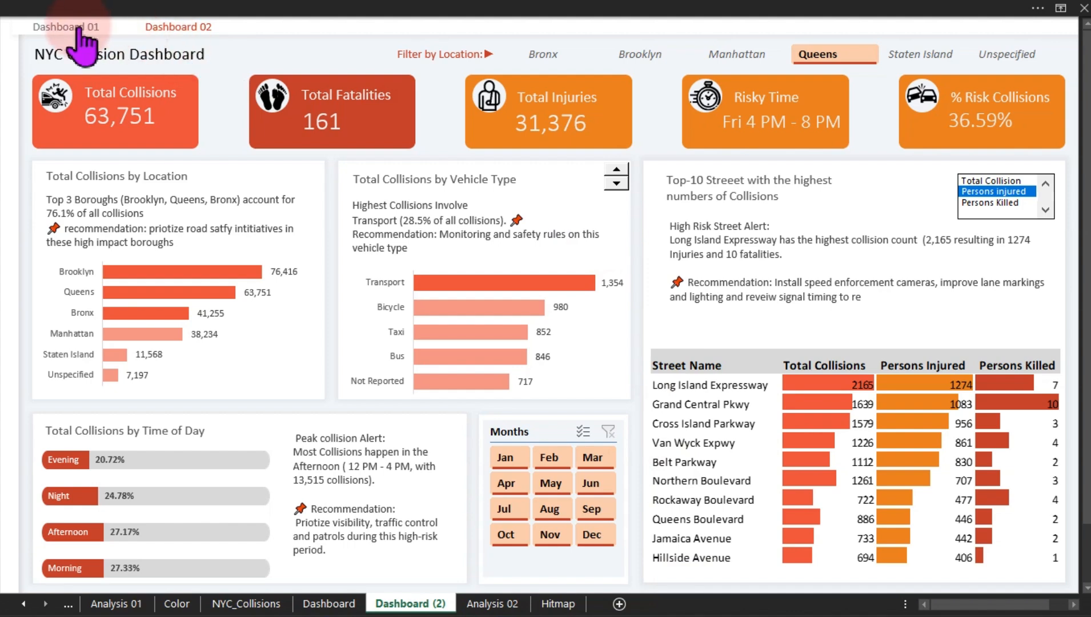
Switch back to the finished Excel dashboard, compare its two pages, and step the vehicle type chart again
{"action": "left_click", "coordinate": [80, 27]}
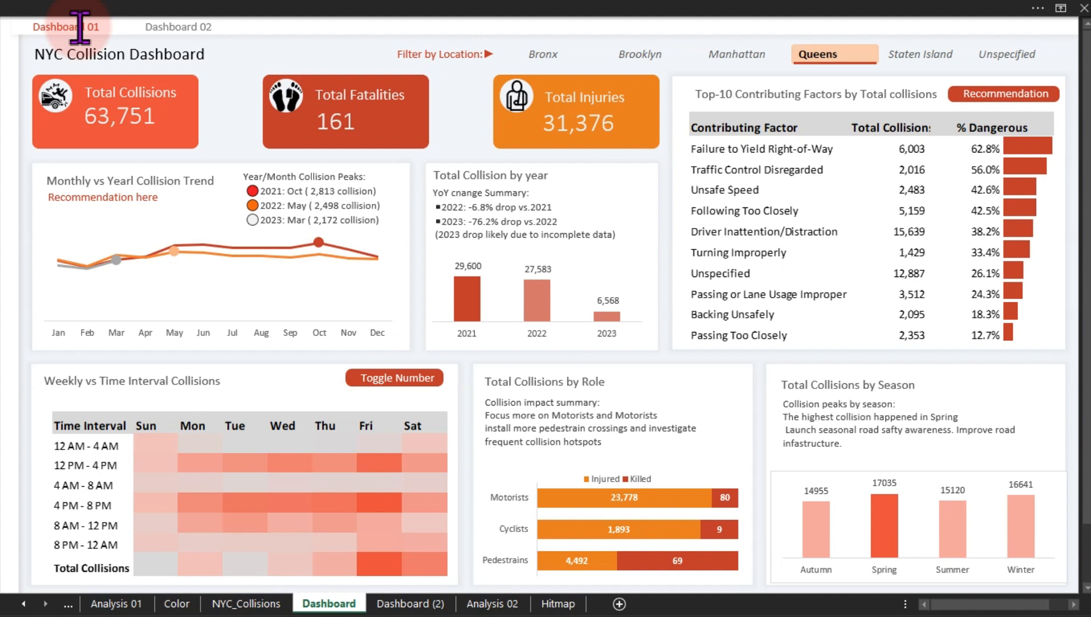
{"action": "left_click", "coordinate": [161, 27]}
{"action": "left_click", "coordinate": [80, 27]}
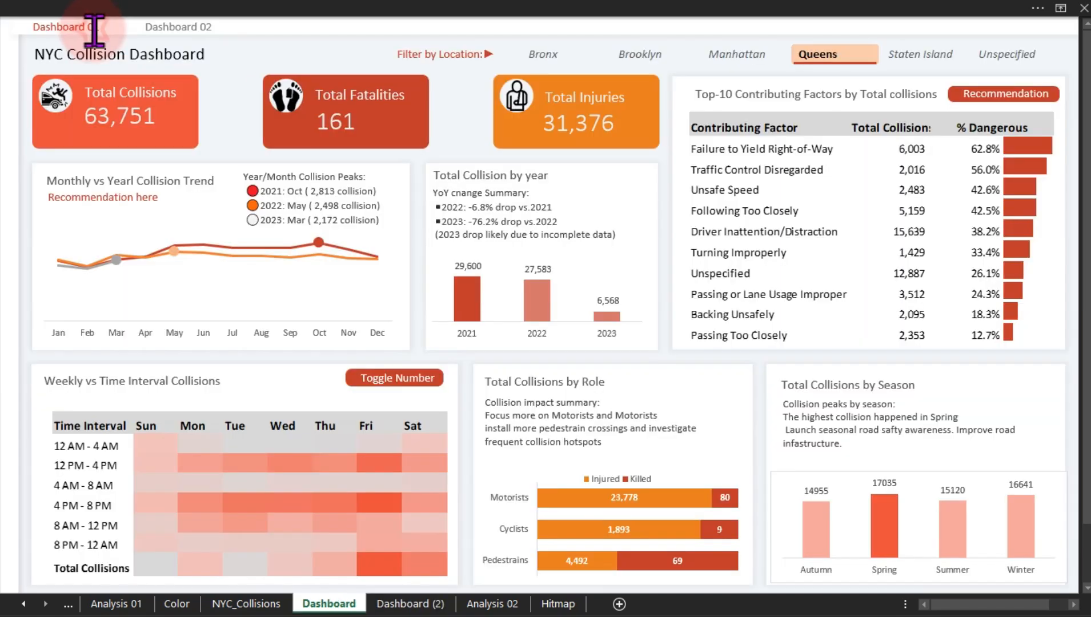
{"action": "left_click", "coordinate": [167, 29]}
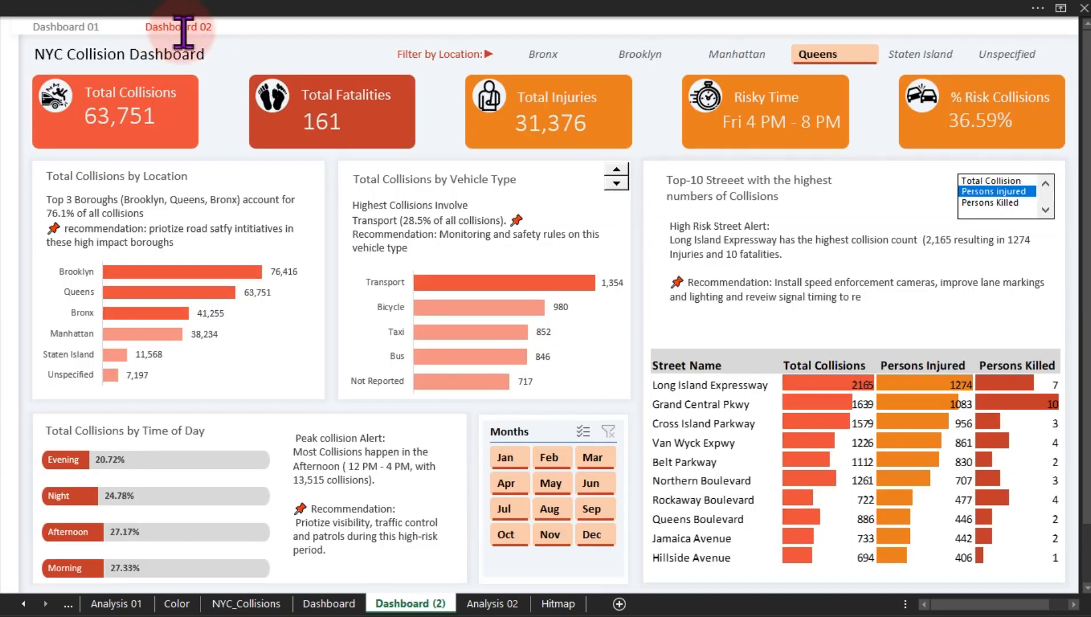
{"action": "left_click", "coordinate": [617, 171]}
{"action": "left_click", "coordinate": [620, 175]}
{"action": "left_click", "coordinate": [620, 175]}
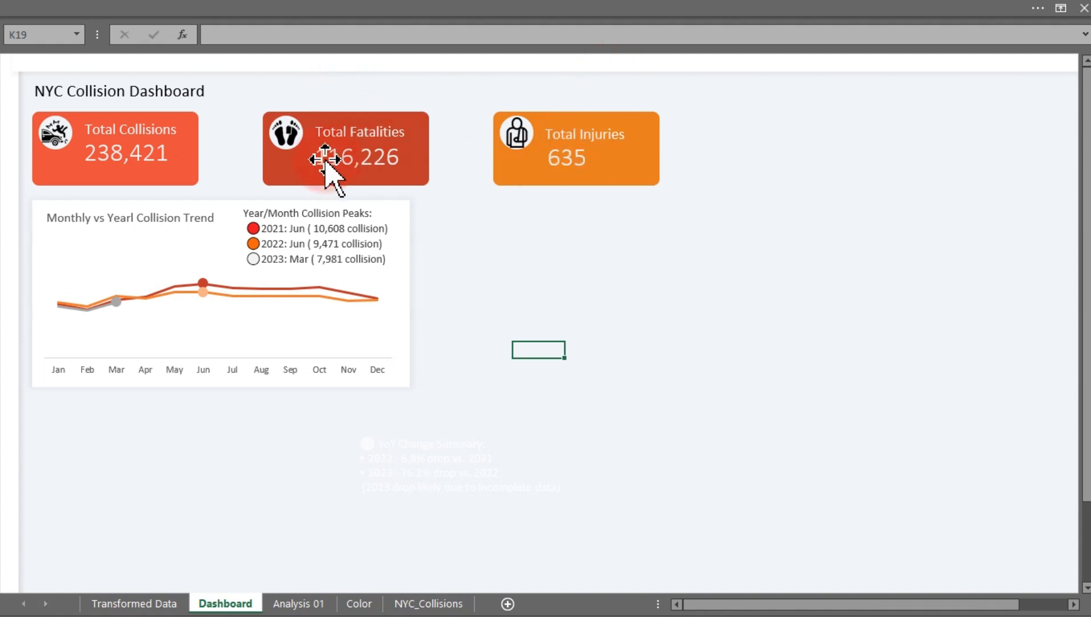
Check the totals on the Analysis 01 sheet, then replace the persons killed value on the Total Injuries card with the persons injured value
{"action": "left_click", "coordinate": [286, 603]}
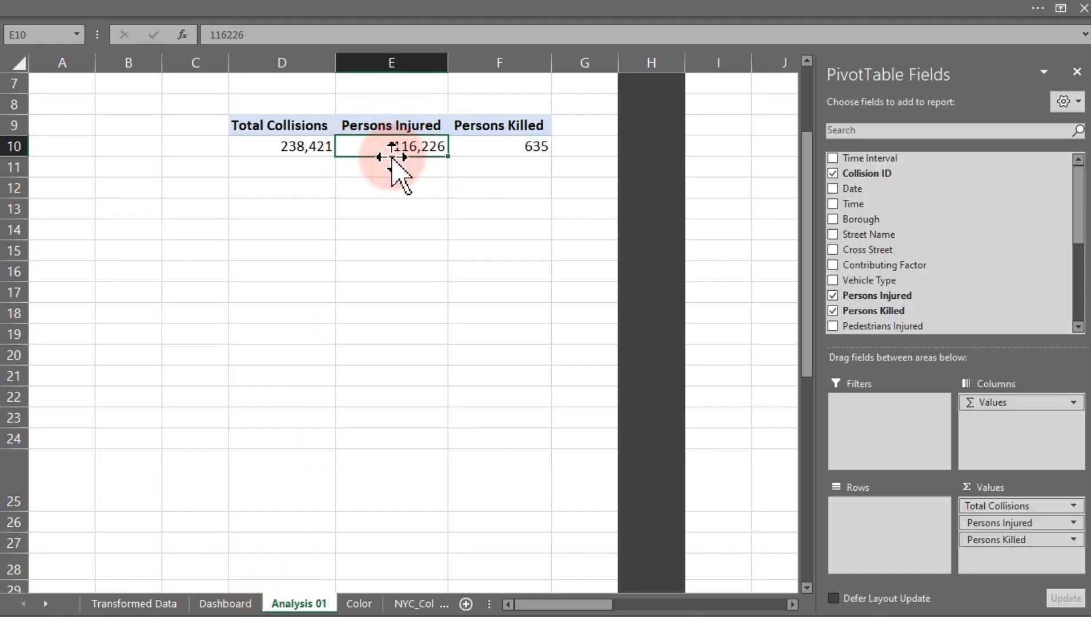
{"action": "left_click", "coordinate": [223, 602]}
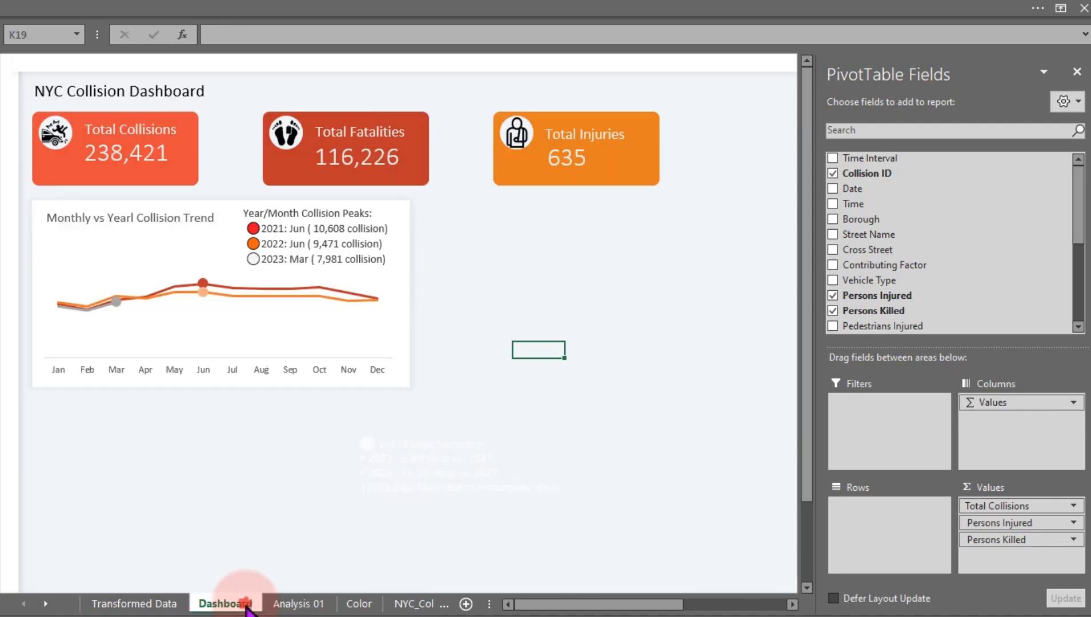
{"action": "left_click", "coordinate": [574, 165]}
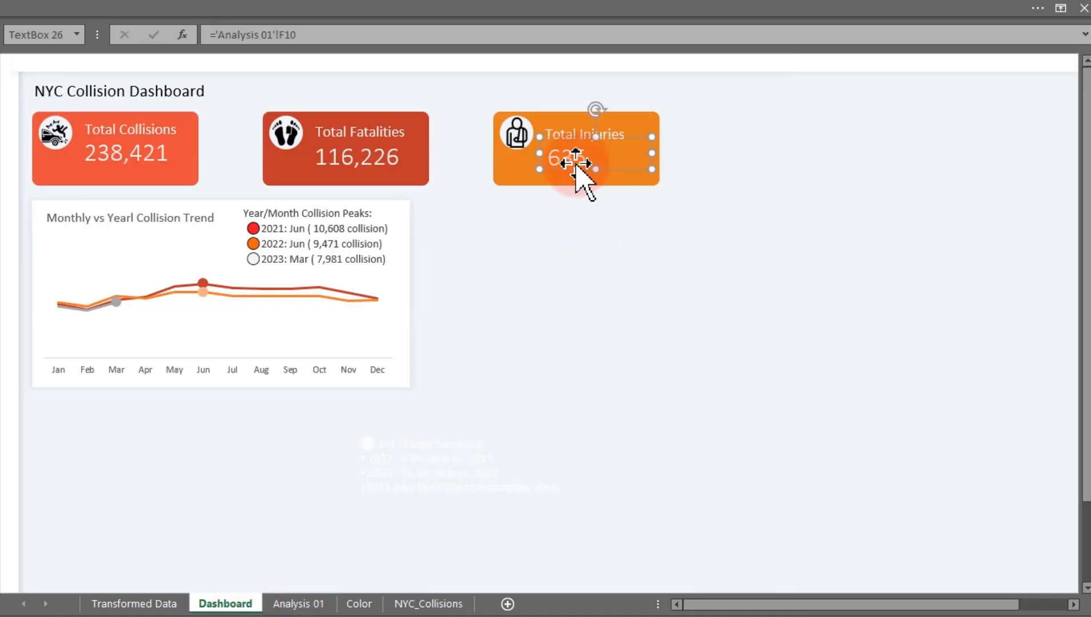
{"action": "left_click_drag", "start_coordinate": [559, 167], "coordinate": [458, 190]}
{"action": "left_click", "coordinate": [359, 165]}
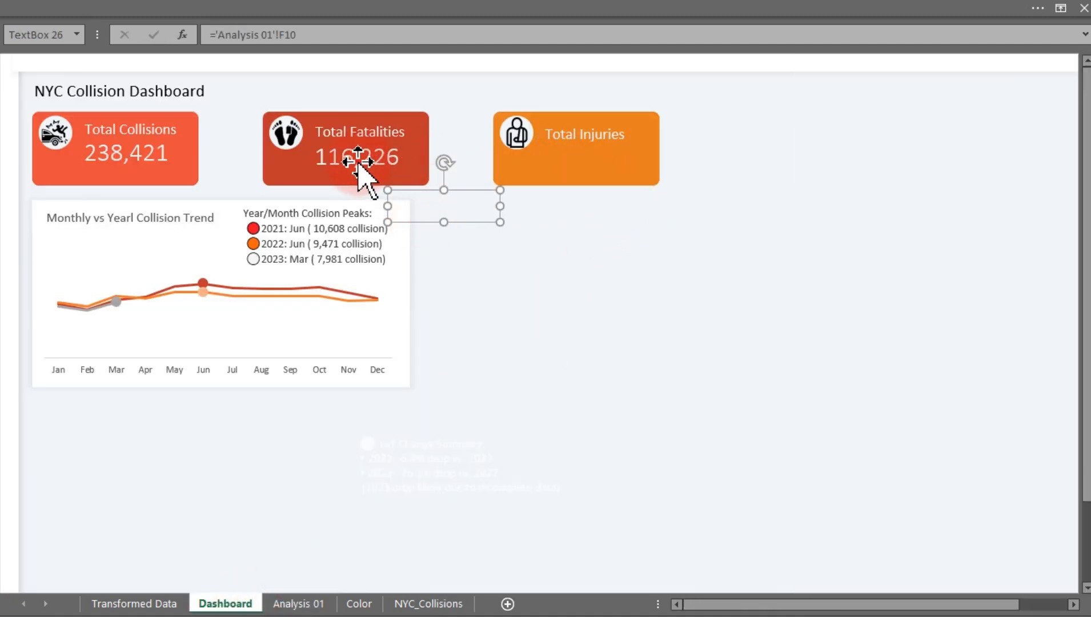
{"action": "left_click_drag", "start_coordinate": [359, 165], "coordinate": [585, 163]}
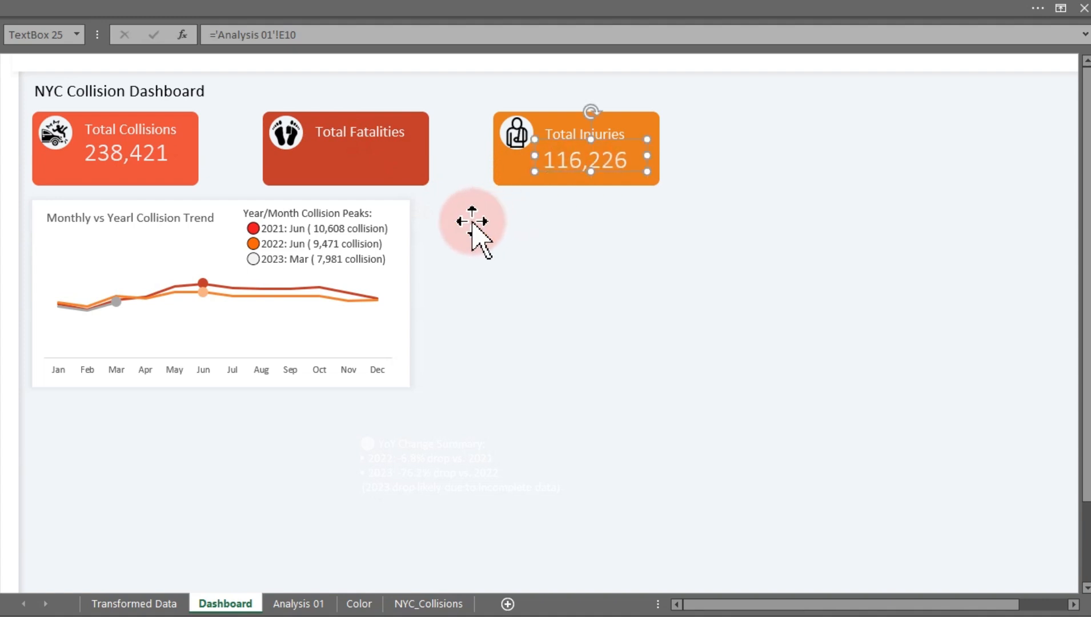
Place the persons killed value on the Total Fatalities card and nudge it slightly to the right under the card title
{"action": "left_click", "coordinate": [464, 221]}
{"action": "left_click_drag", "start_coordinate": [464, 221], "coordinate": [383, 166]}
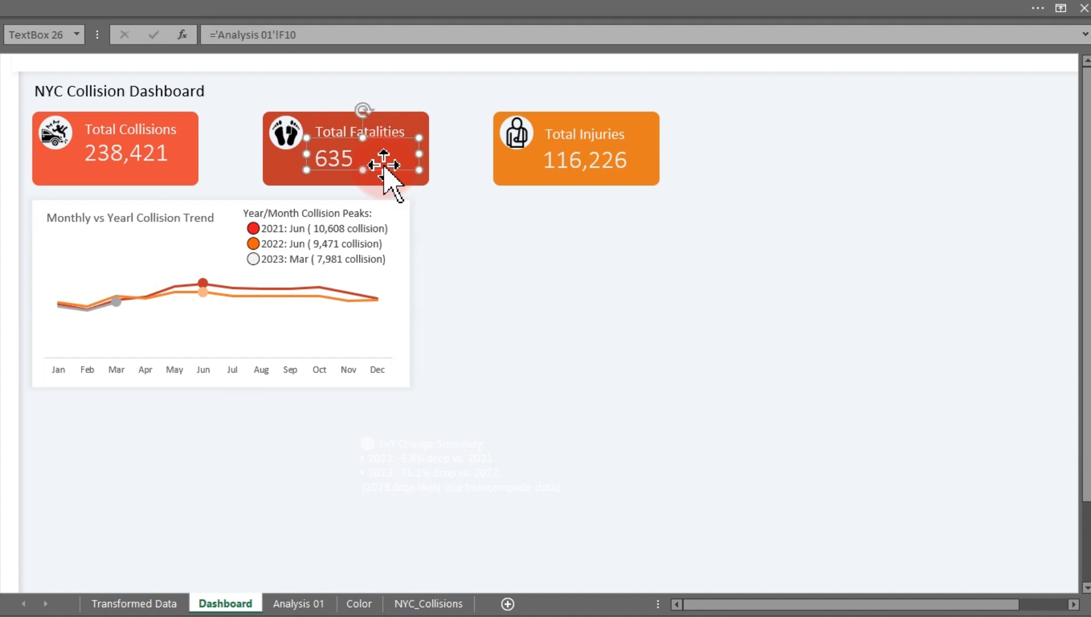
{"action": "key", "text": "Right"}
{"action": "key", "text": "Right"}
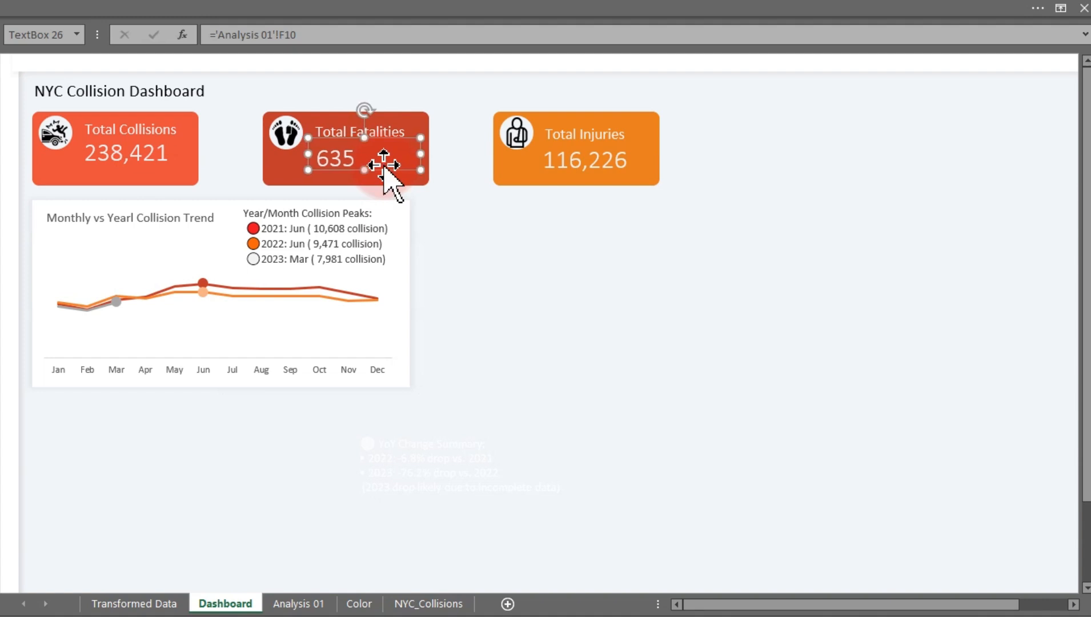
Duplicate the white background panel of the monthly trend chart and place the copy beside the original under the Total Injuries card
{"action": "left_click", "coordinate": [409, 303]}
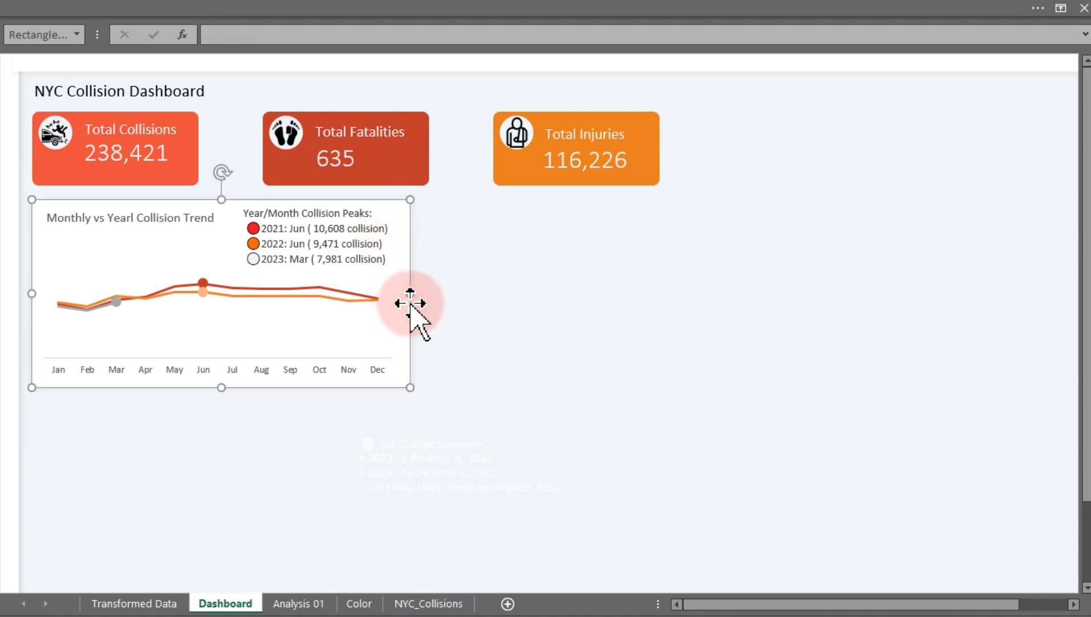
{"action": "key", "text": "ctrl+d"}
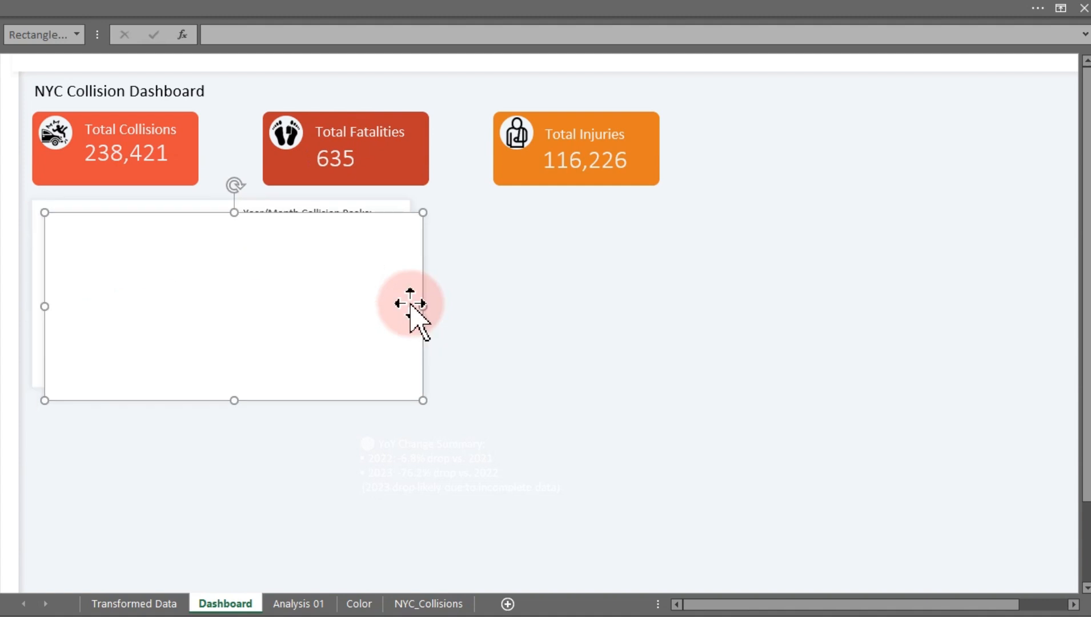
{"action": "left_click_drag", "start_coordinate": [283, 317], "coordinate": [662, 312]}
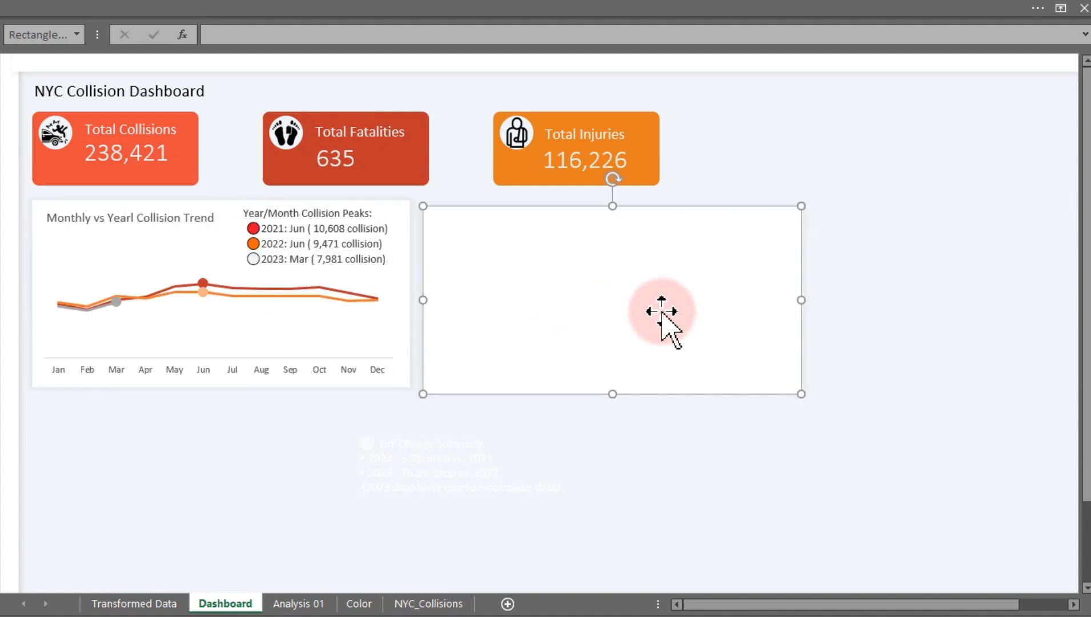
Review the card row, trend panel and year panel of the dashboard layout sketch in OneNote, then return to the Excel dashboard
{"action": "key", "text": "alt+Tab"}
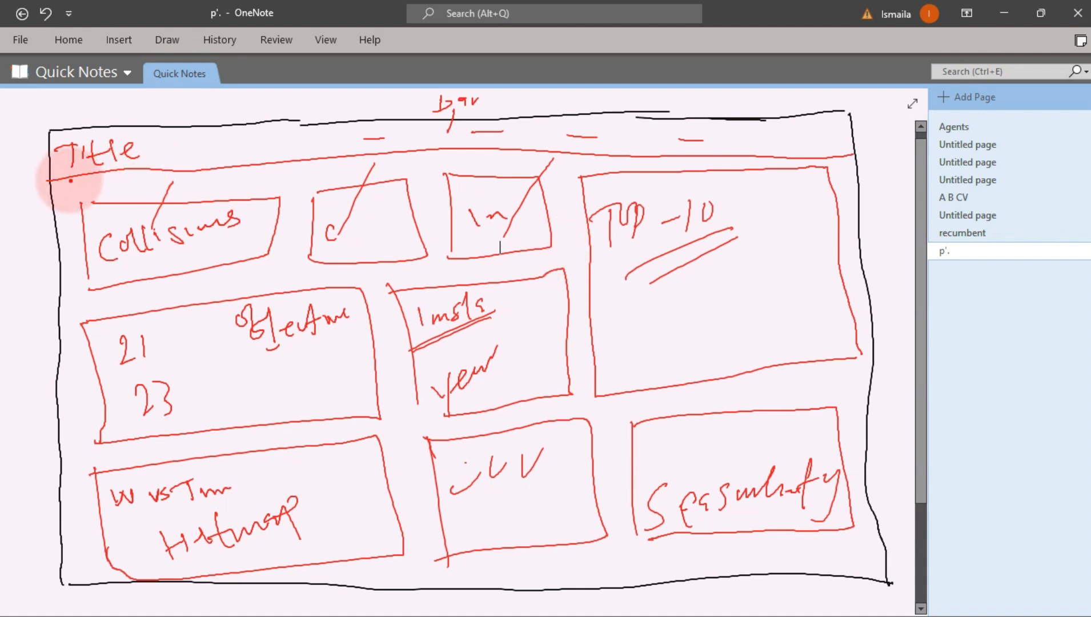
{"action": "left_click_drag", "start_coordinate": [67, 180], "coordinate": [567, 270]}
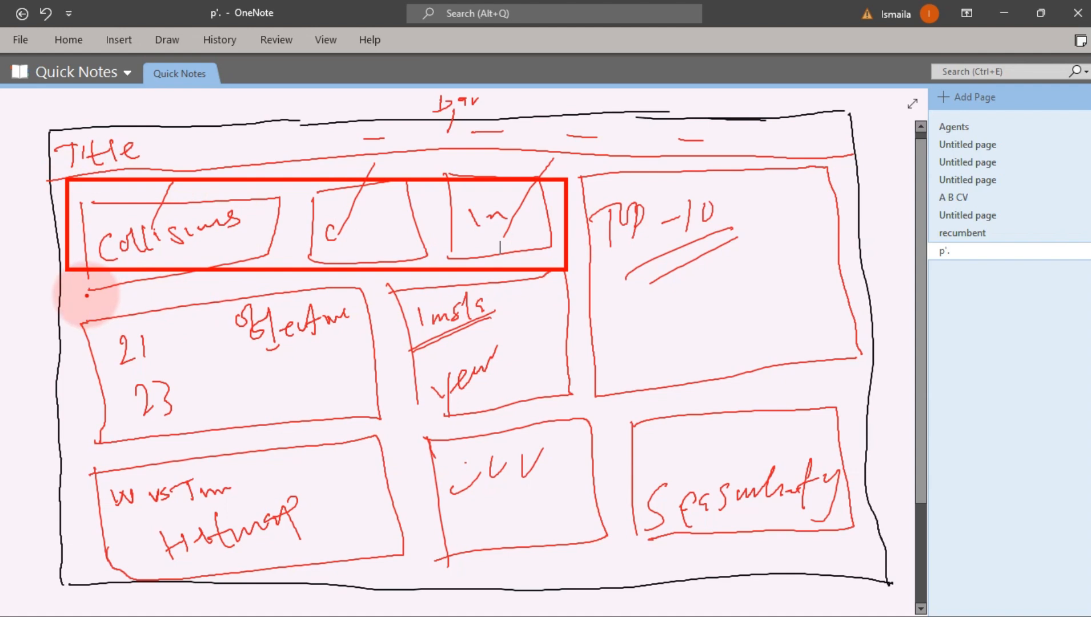
{"action": "left_click_drag", "start_coordinate": [67, 297], "coordinate": [390, 429]}
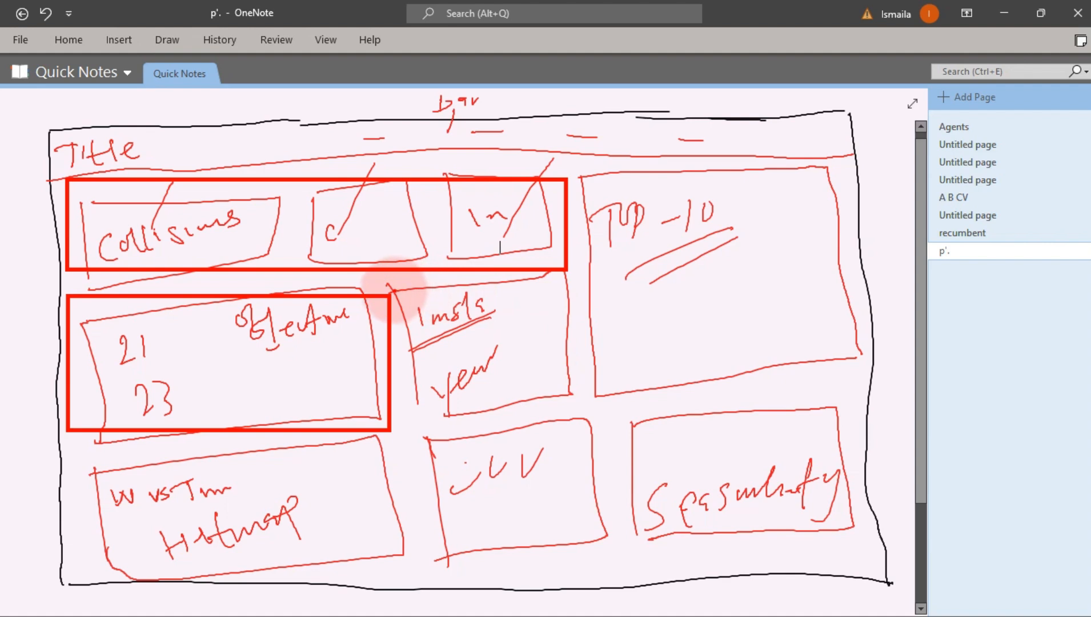
{"action": "left_click_drag", "start_coordinate": [392, 290], "coordinate": [578, 403]}
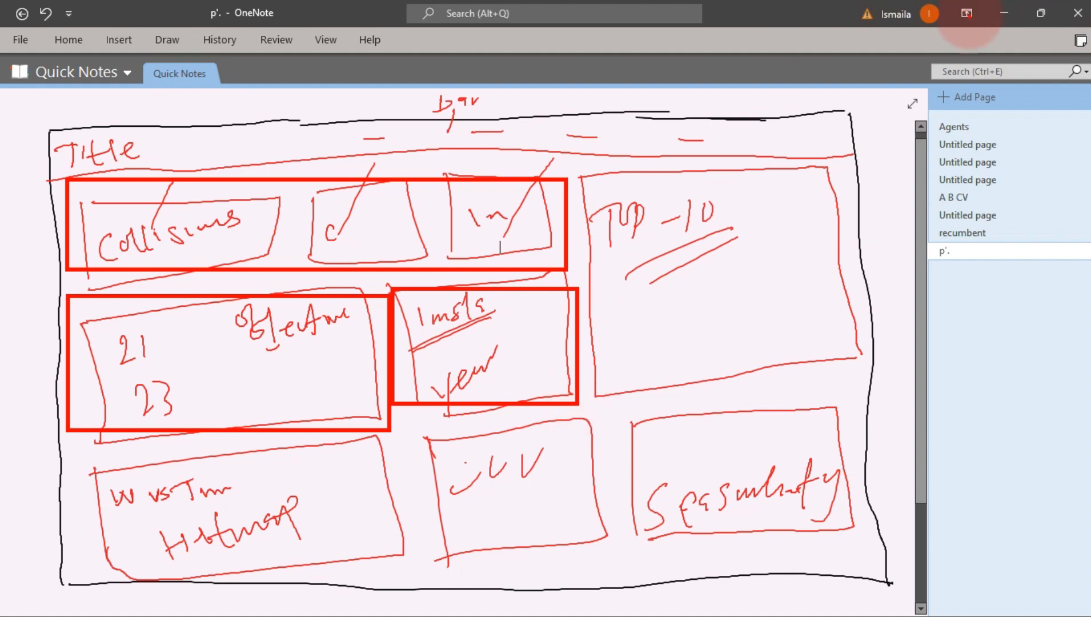
{"action": "left_click", "coordinate": [1004, 12]}
{"action": "left_click", "coordinate": [1007, 17]}
{"action": "left_click", "coordinate": [655, 256]}
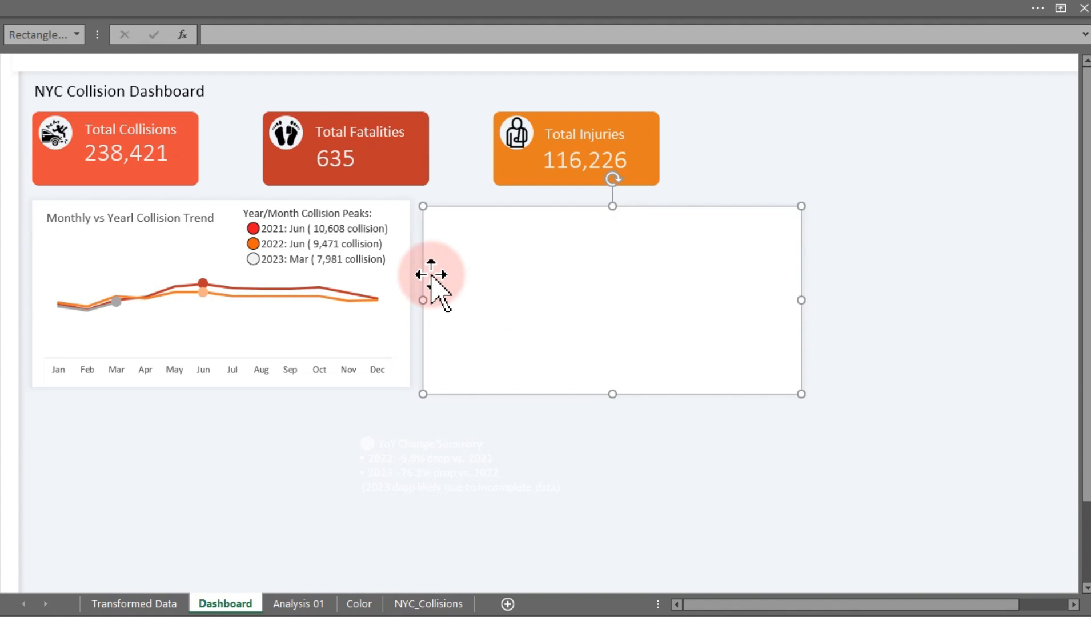
Set the width of the duplicated background panel to 3.01 inches, hide the ribbon again and keep the panel selected
{"action": "left_click", "coordinate": [487, 14]}
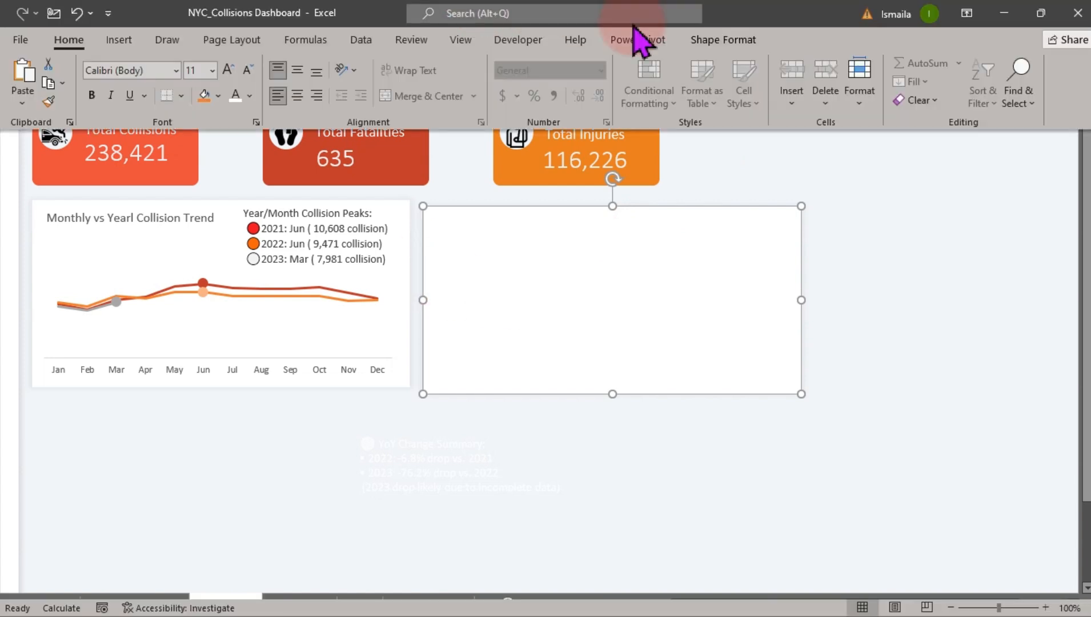
{"action": "left_click", "coordinate": [743, 45]}
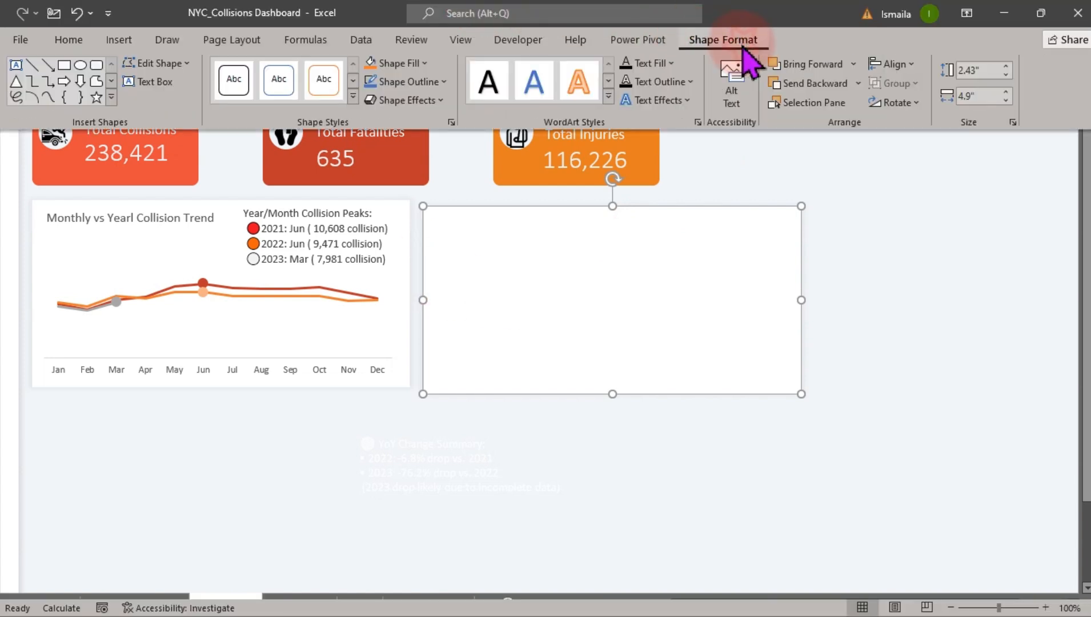
{"action": "left_click", "coordinate": [978, 71]}
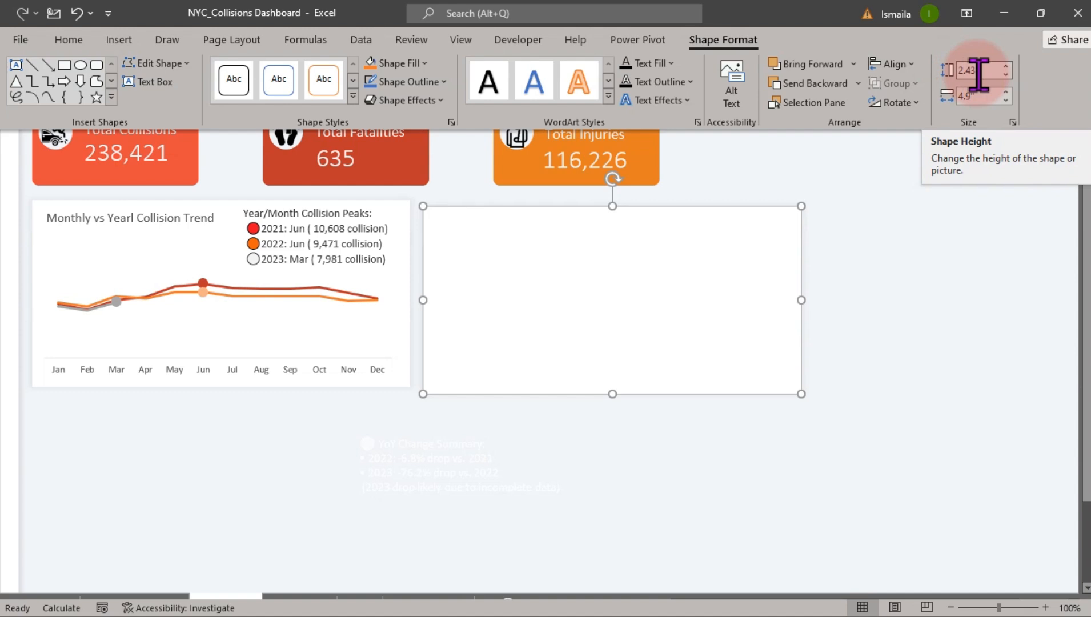
{"action": "left_click", "coordinate": [979, 72]}
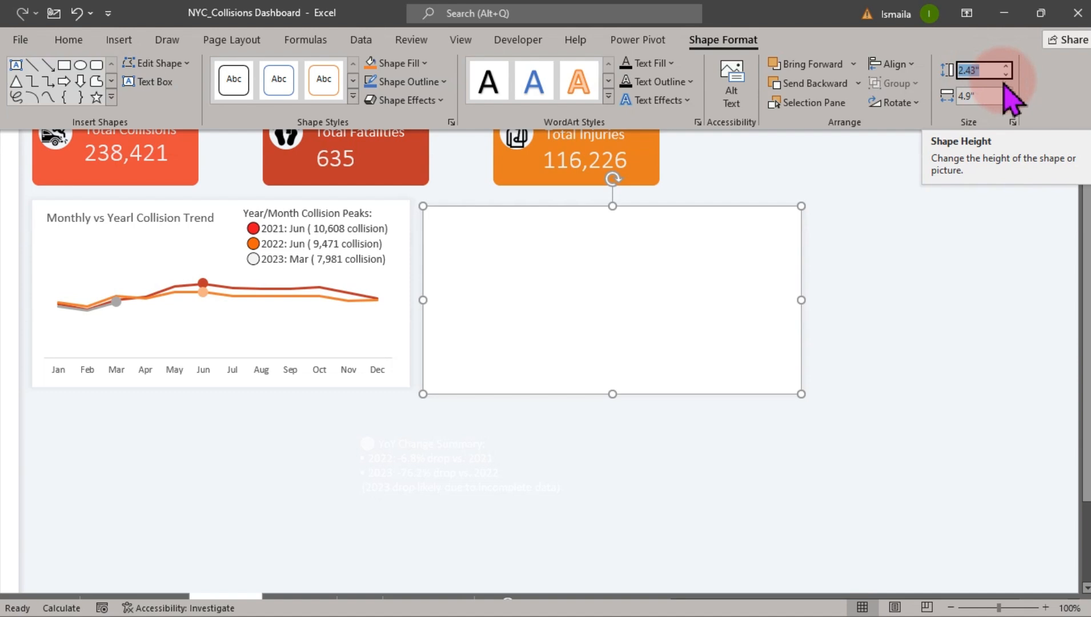
{"action": "left_click", "coordinate": [979, 97]}
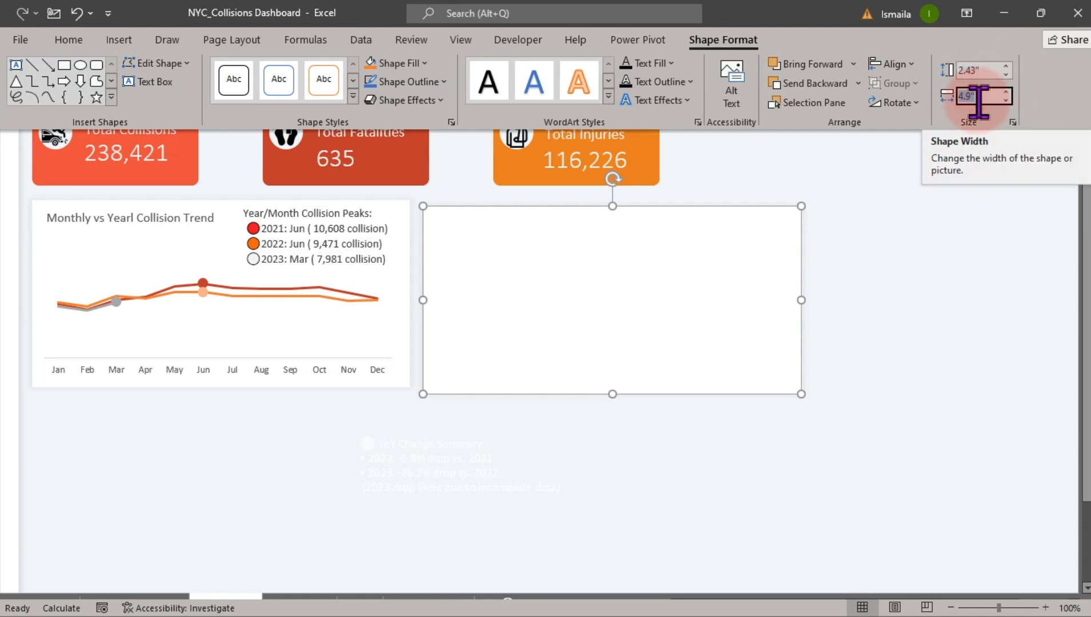
{"action": "type", "text": "3.01"}
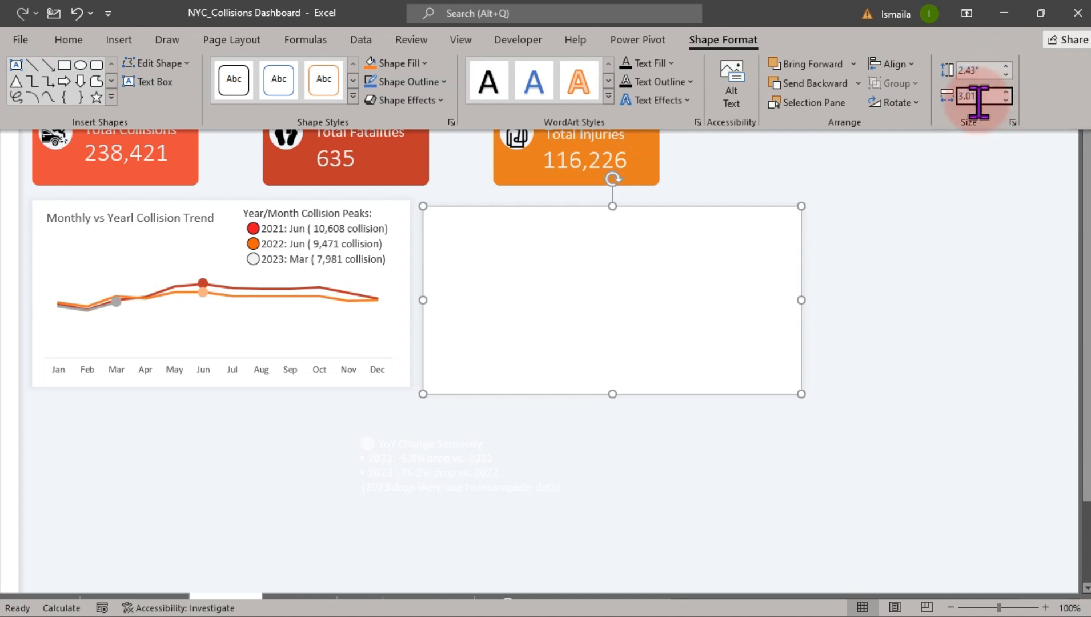
{"action": "key", "text": "Return"}
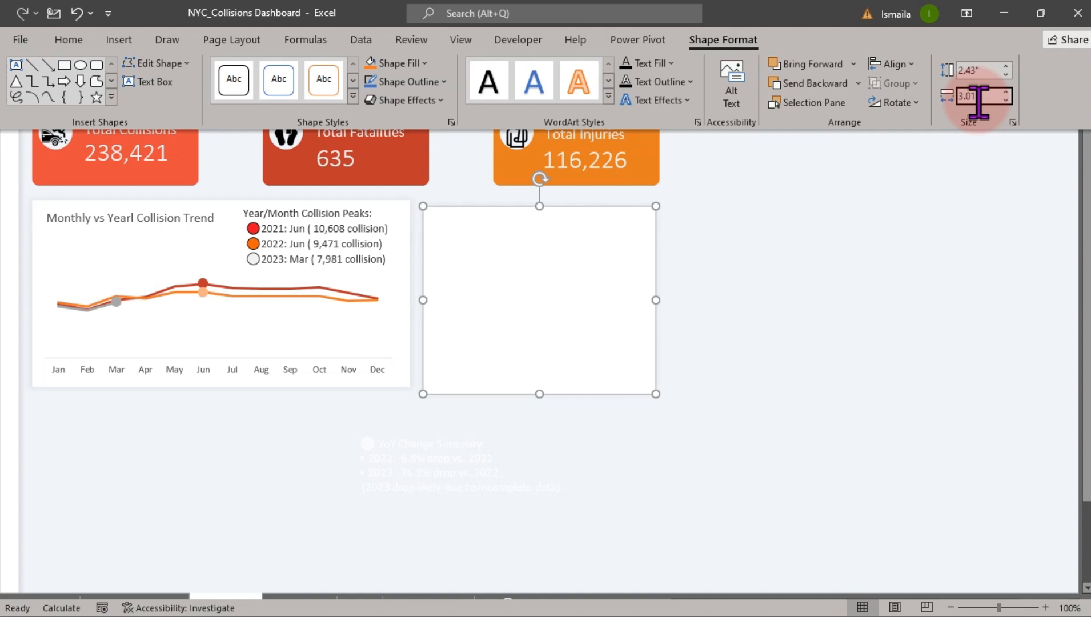
{"action": "key", "text": "ctrl+shift+F1"}
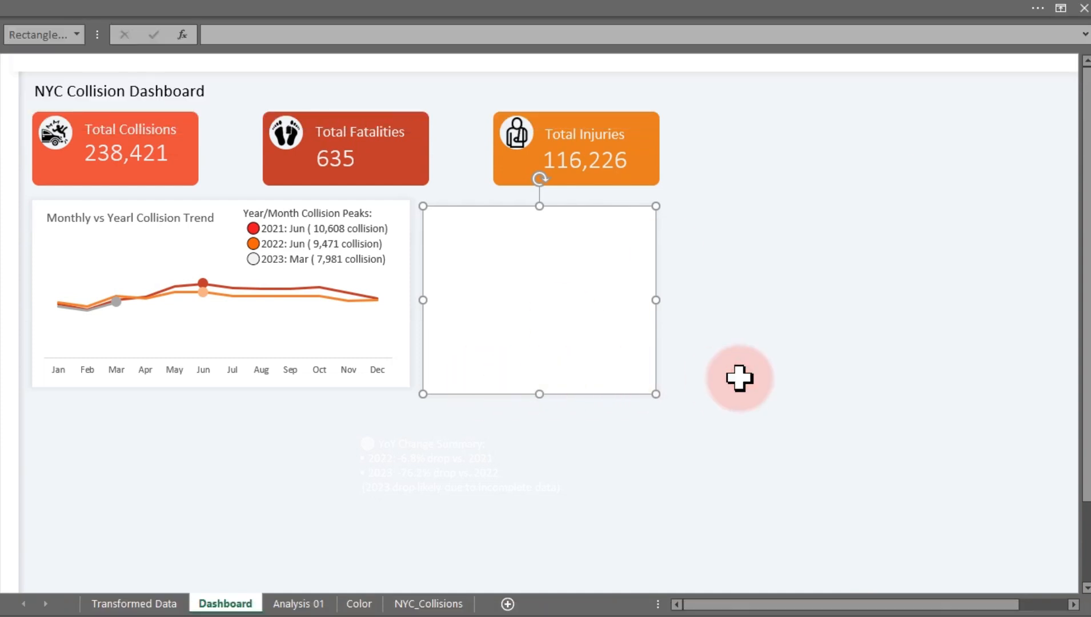
{"action": "left_click", "coordinate": [740, 378]}
{"action": "left_click", "coordinate": [565, 298]}
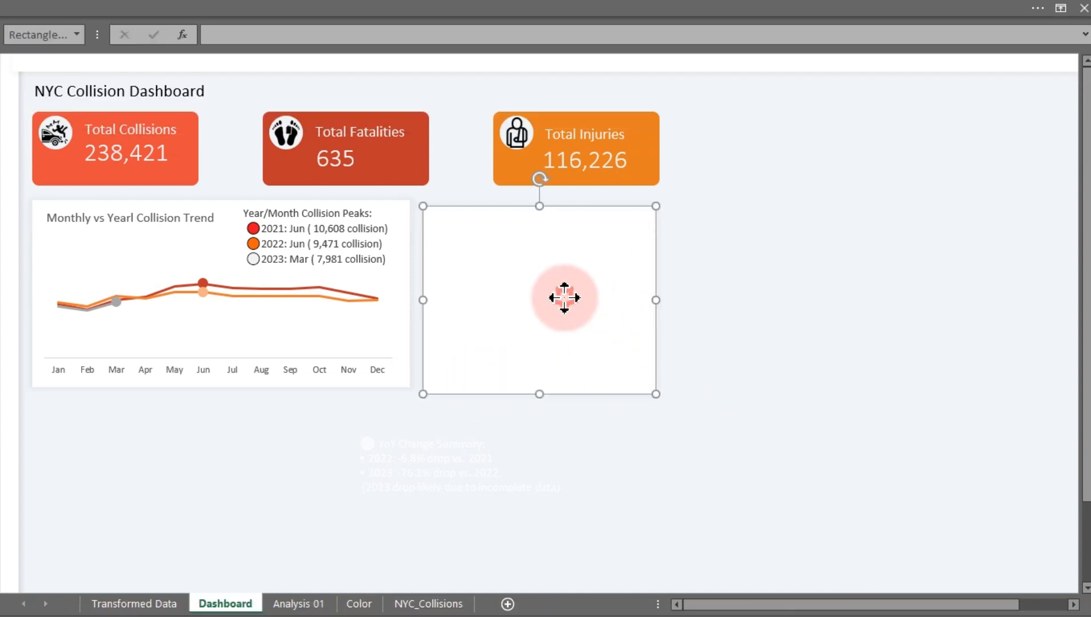
Move the duplicated background panel slightly down and align its top edge with the monthly trend chart's background panel
{"action": "left_click_drag", "start_coordinate": [565, 297], "coordinate": [567, 311]}
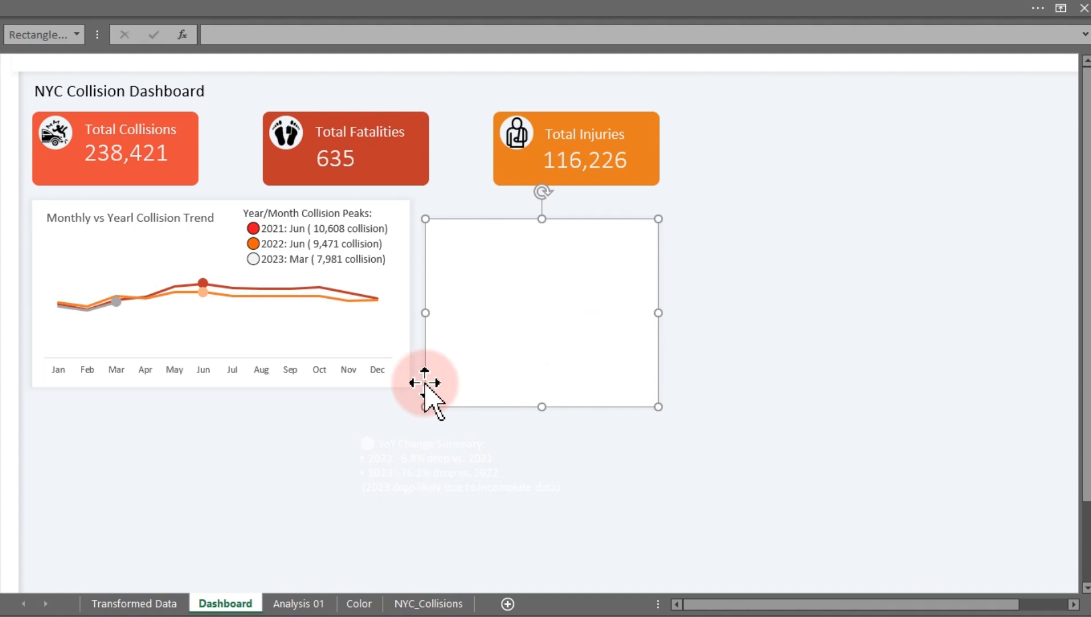
{"action": "left_click", "coordinate": [406, 381], "text": "ctrl"}
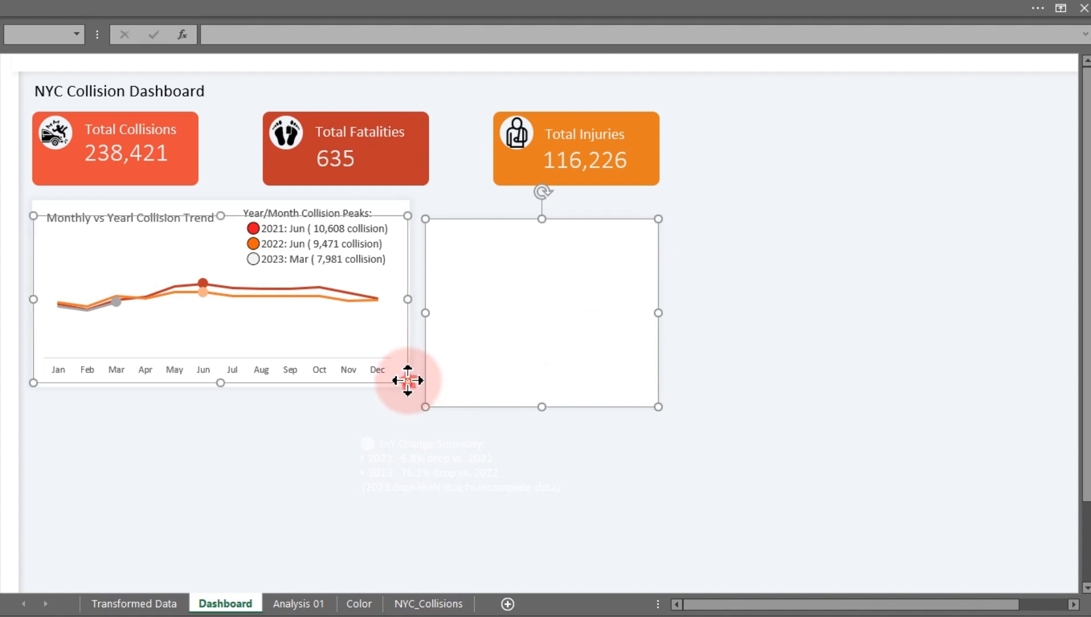
{"action": "left_click", "coordinate": [408, 381], "text": "ctrl"}
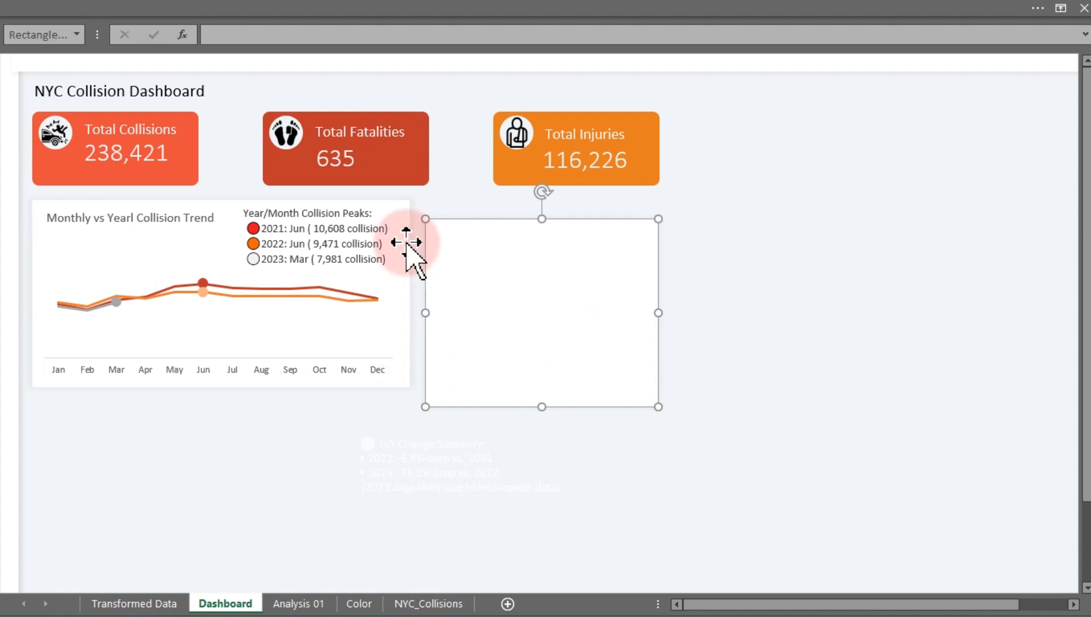
{"action": "left_click", "coordinate": [407, 203], "text": "ctrl"}
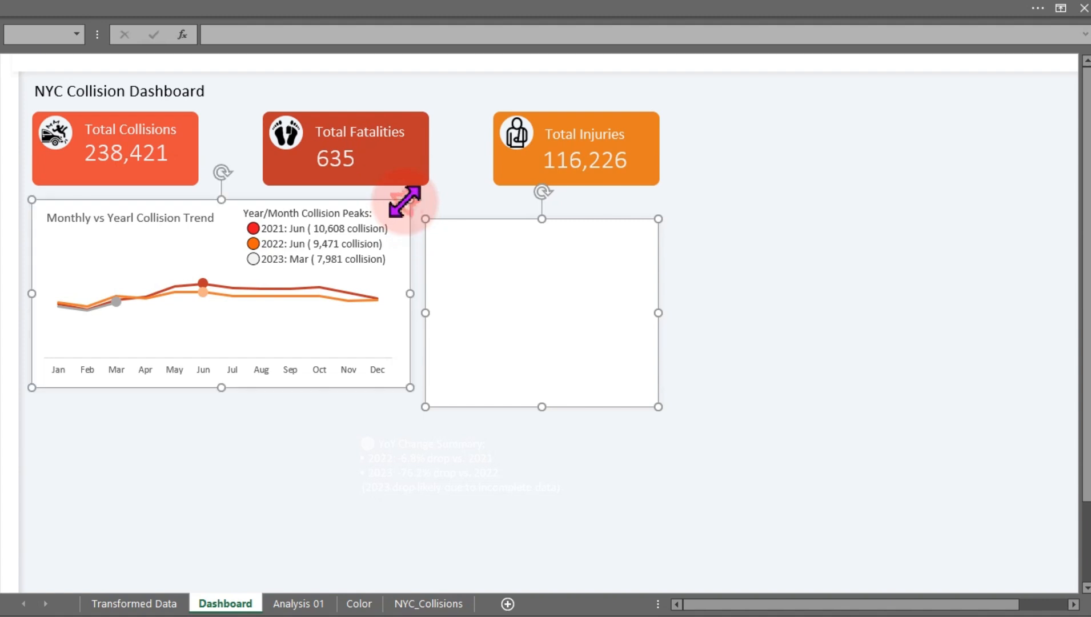
{"action": "left_click", "coordinate": [577, 12]}
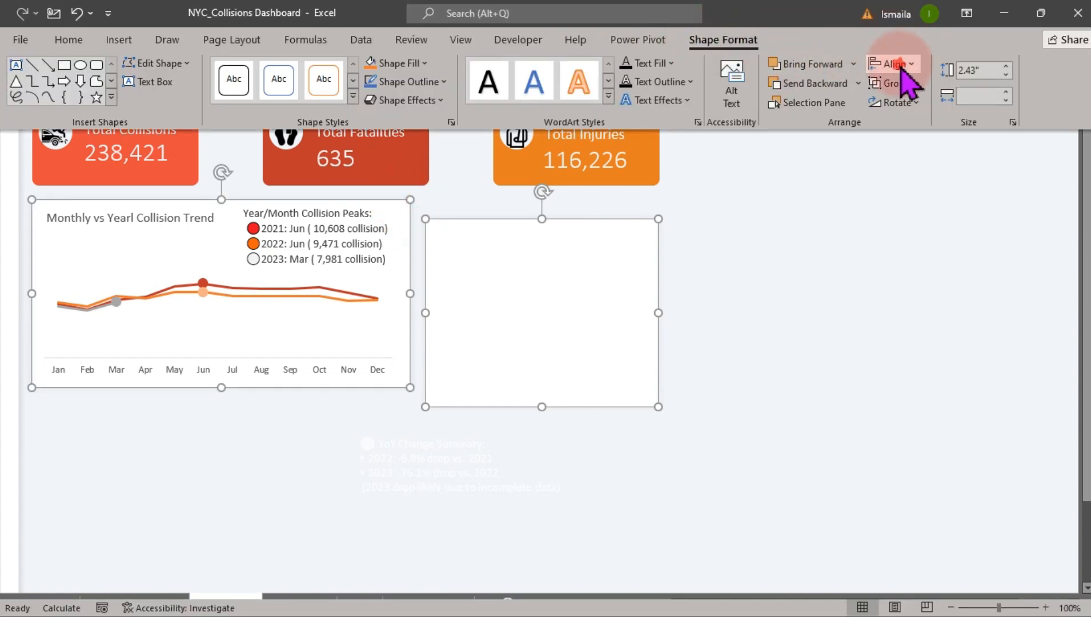
{"action": "left_click", "coordinate": [898, 64]}
{"action": "left_click", "coordinate": [919, 155]}
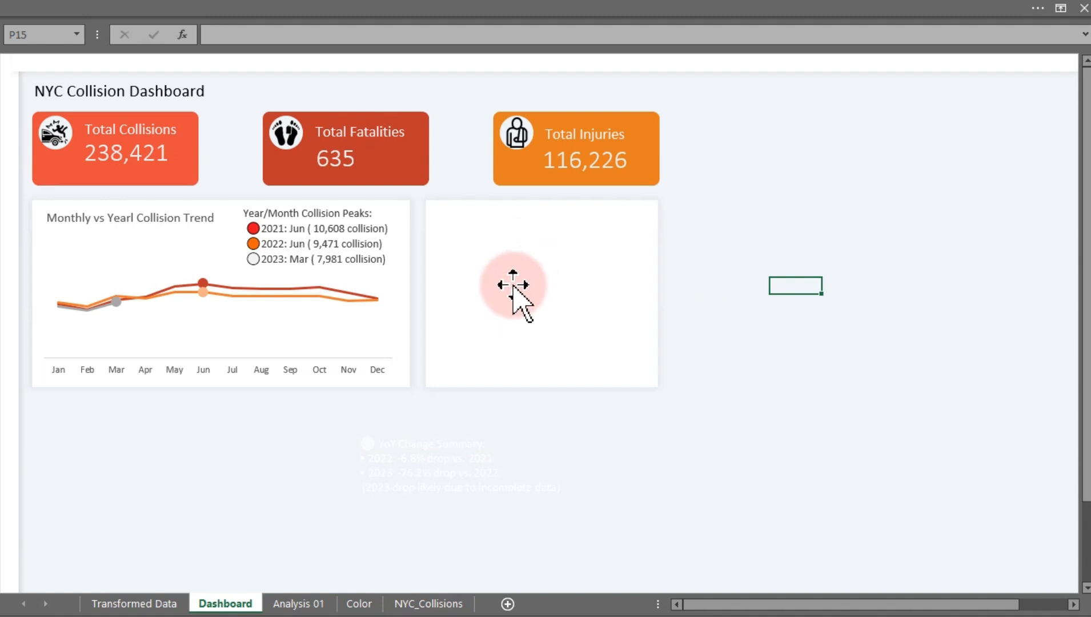
Copy the monthly Total Collisions pivot table on the Analysis 01 sheet and paste the copy at cell AA9
{"action": "left_click", "coordinate": [309, 603]}
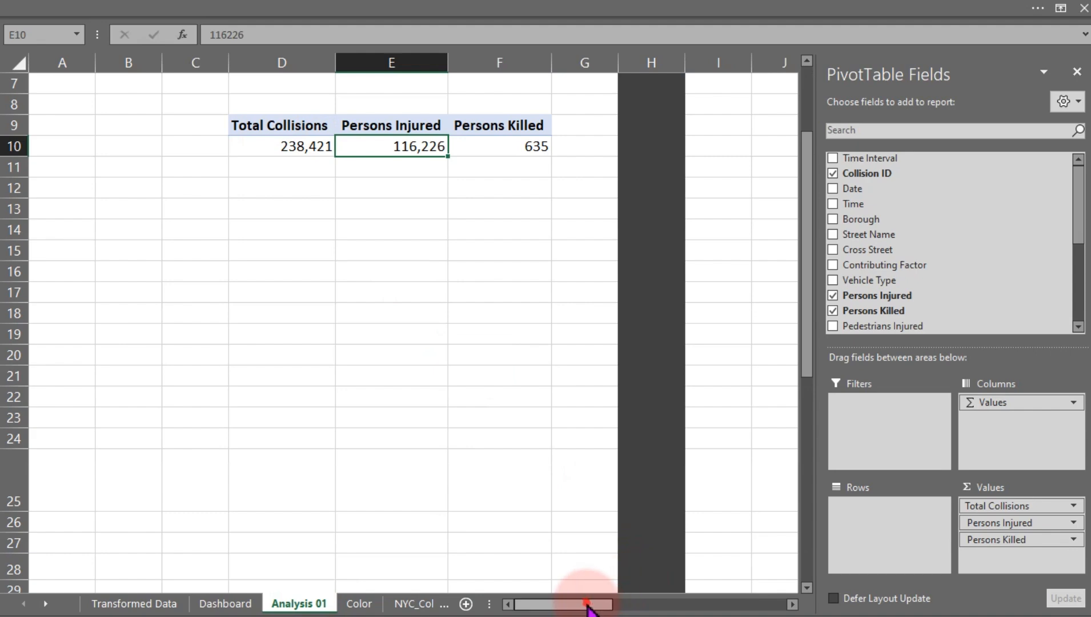
{"action": "left_click_drag", "start_coordinate": [591, 605], "coordinate": [665, 600]}
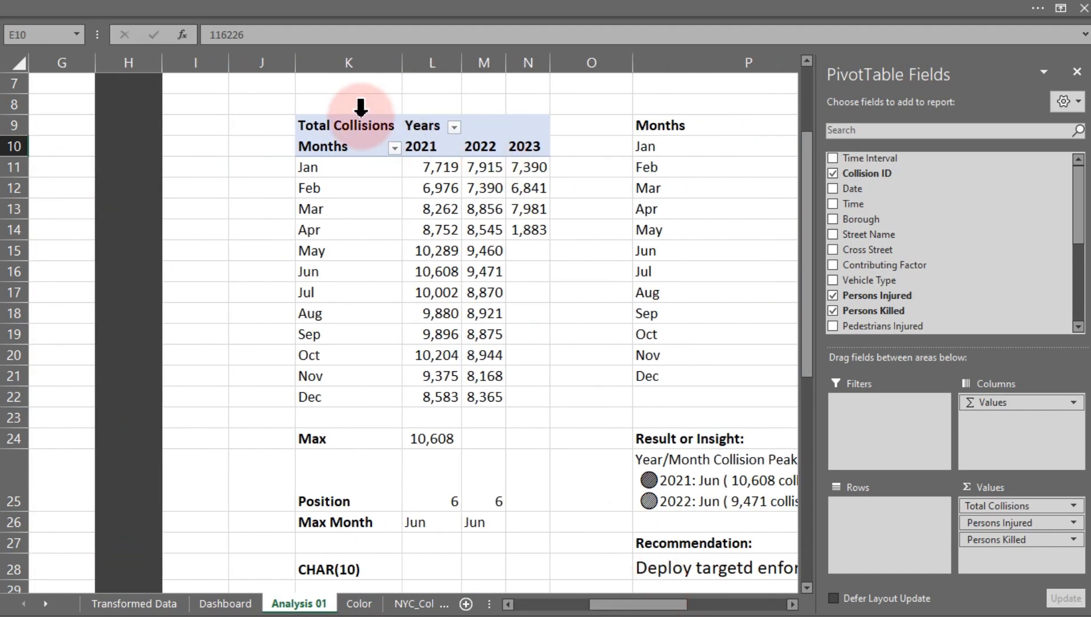
{"action": "left_click", "coordinate": [307, 122]}
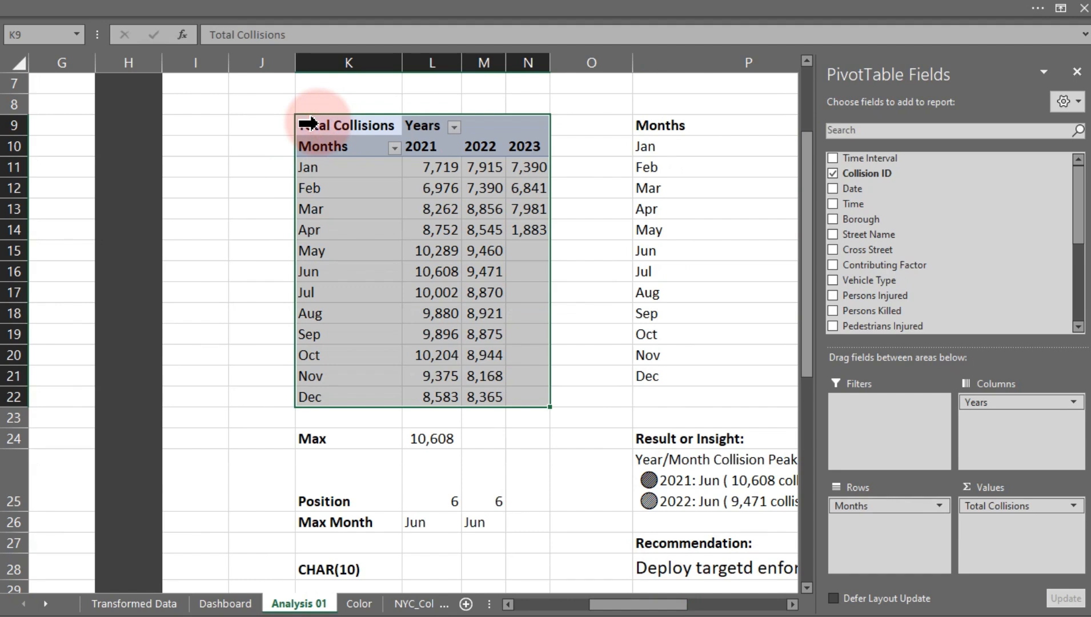
{"action": "key", "text": "ctrl+c"}
{"action": "left_click_drag", "start_coordinate": [617, 589], "coordinate": [791, 598]}
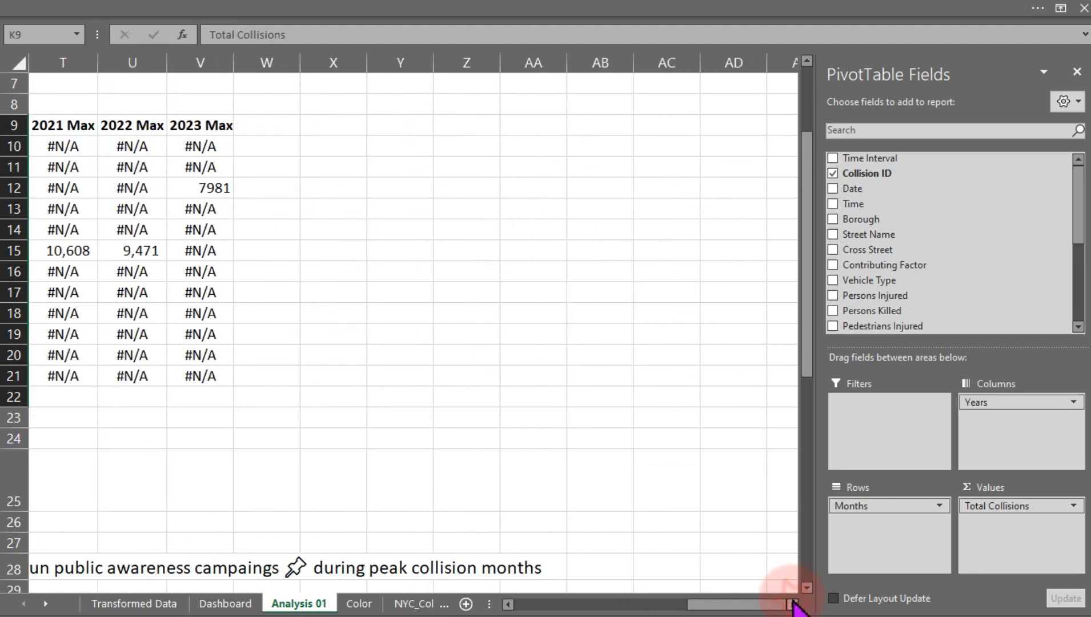
{"action": "left_click", "coordinate": [553, 133]}
{"action": "key", "text": "ctrl+v"}
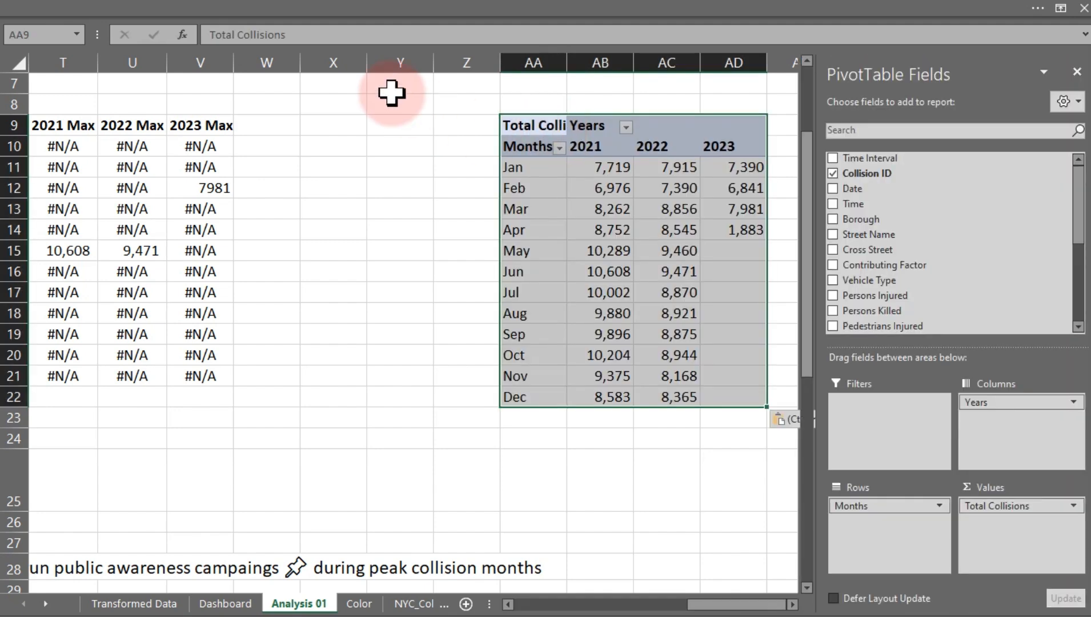
Fill the whole of column X with dark gray as a divider before the copied pivot table
{"action": "left_click", "coordinate": [338, 61]}
{"action": "left_click", "coordinate": [169, 7]}
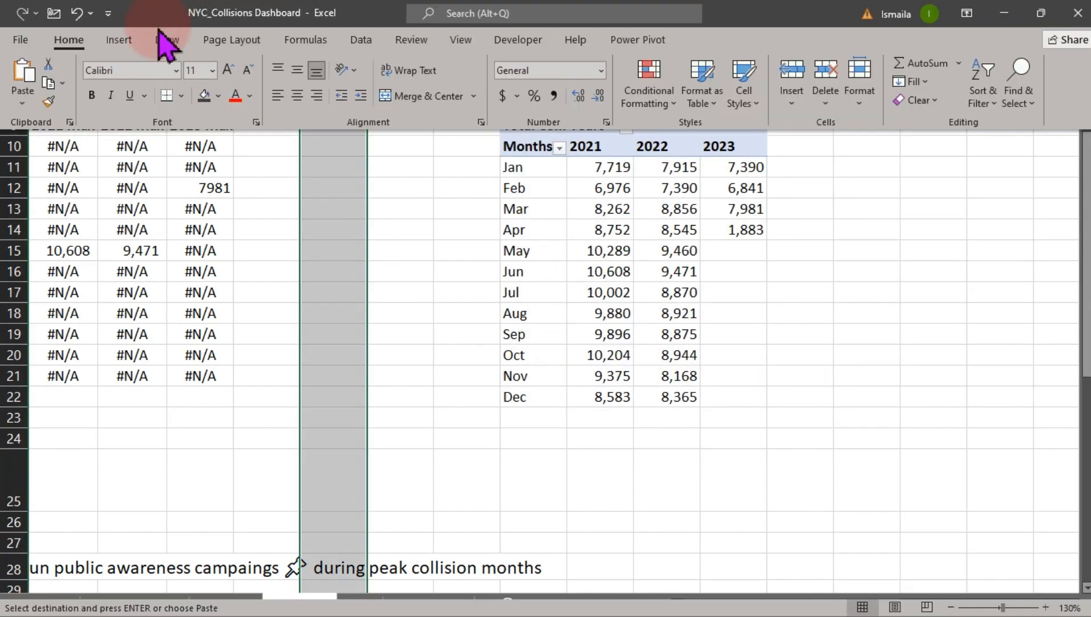
{"action": "left_click", "coordinate": [204, 96]}
{"action": "left_click", "coordinate": [457, 270]}
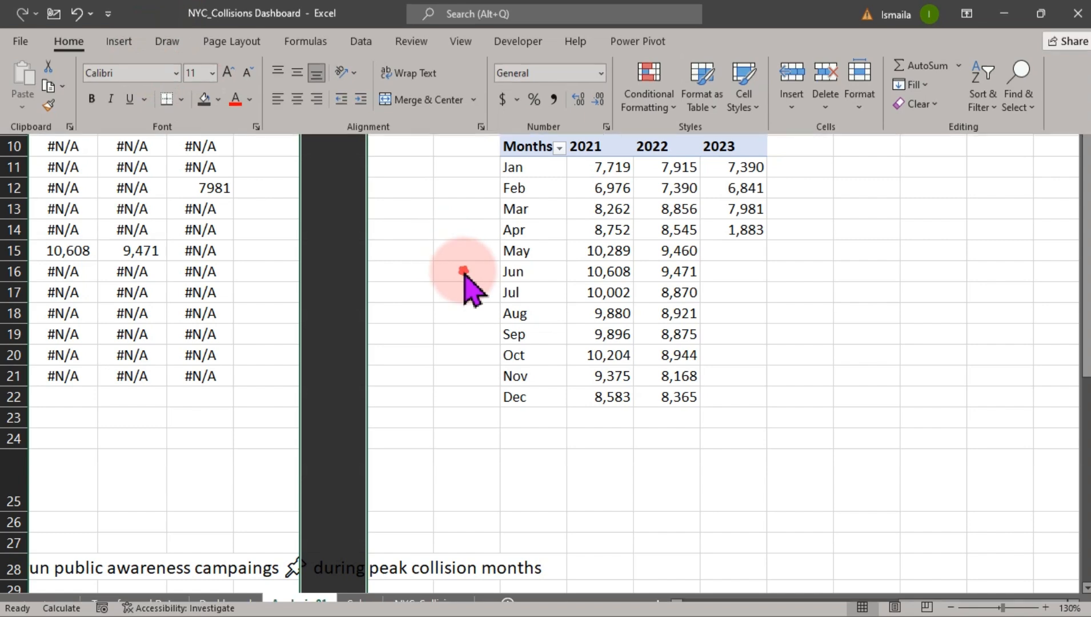
Remove Months from the copied pivot table and move Years from the columns to the rows
{"action": "left_click", "coordinate": [596, 244]}
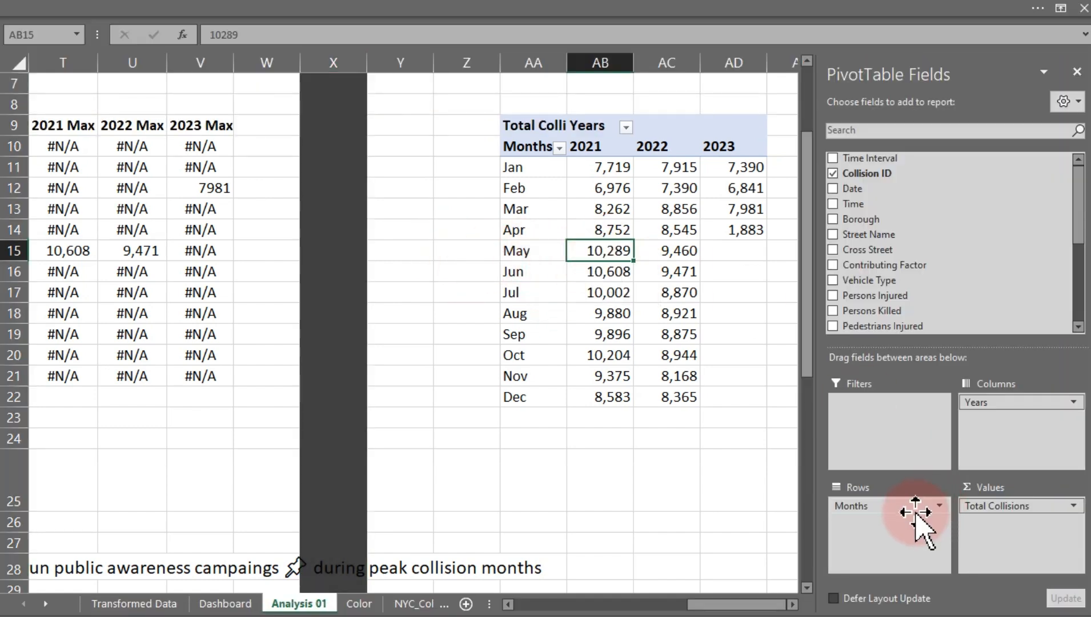
{"action": "left_click_drag", "start_coordinate": [911, 505], "coordinate": [682, 504]}
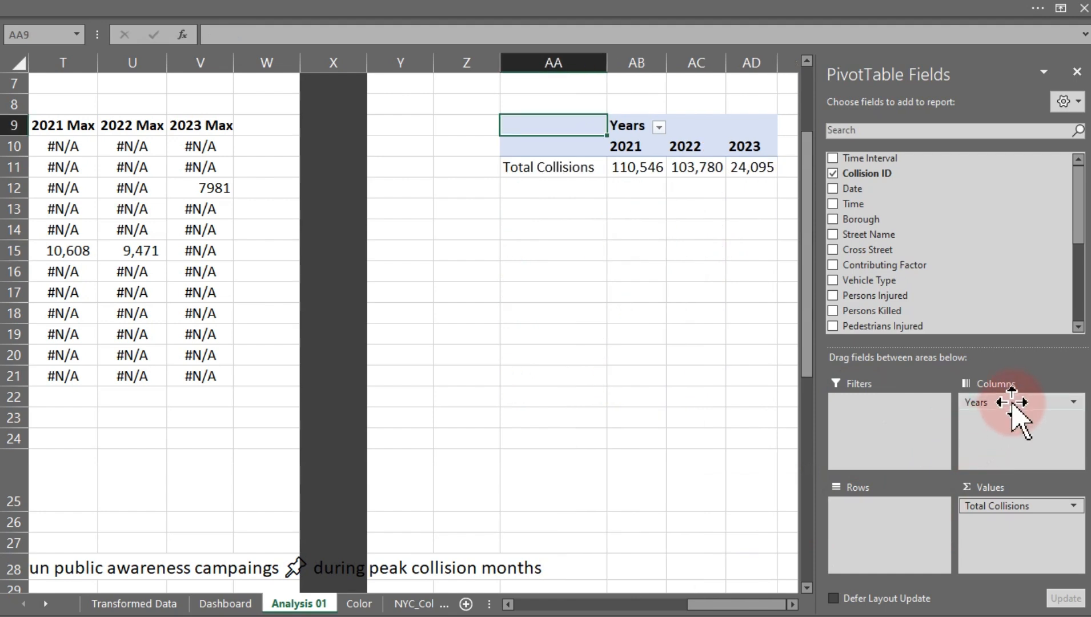
{"action": "left_click_drag", "start_coordinate": [999, 402], "coordinate": [889, 544]}
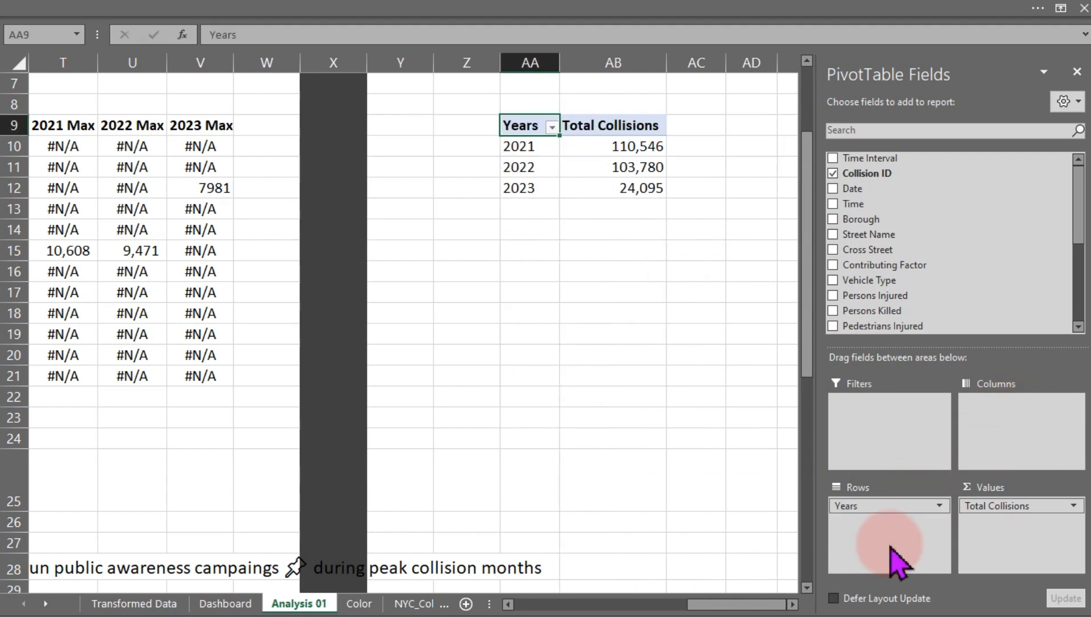
{"action": "mouse_move", "coordinate": [638, 184]}
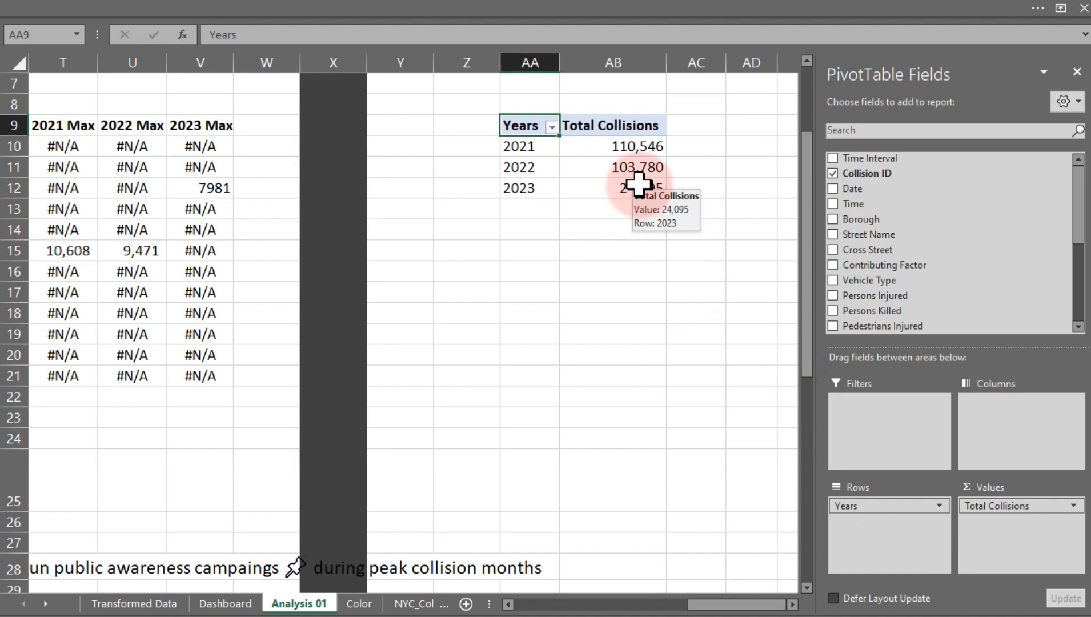
Enter =AA9:AB12 in cell AA16 to mirror the yearly pivot table below it
{"action": "left_click", "coordinate": [792, 604]}
{"action": "left_click", "coordinate": [792, 604]}
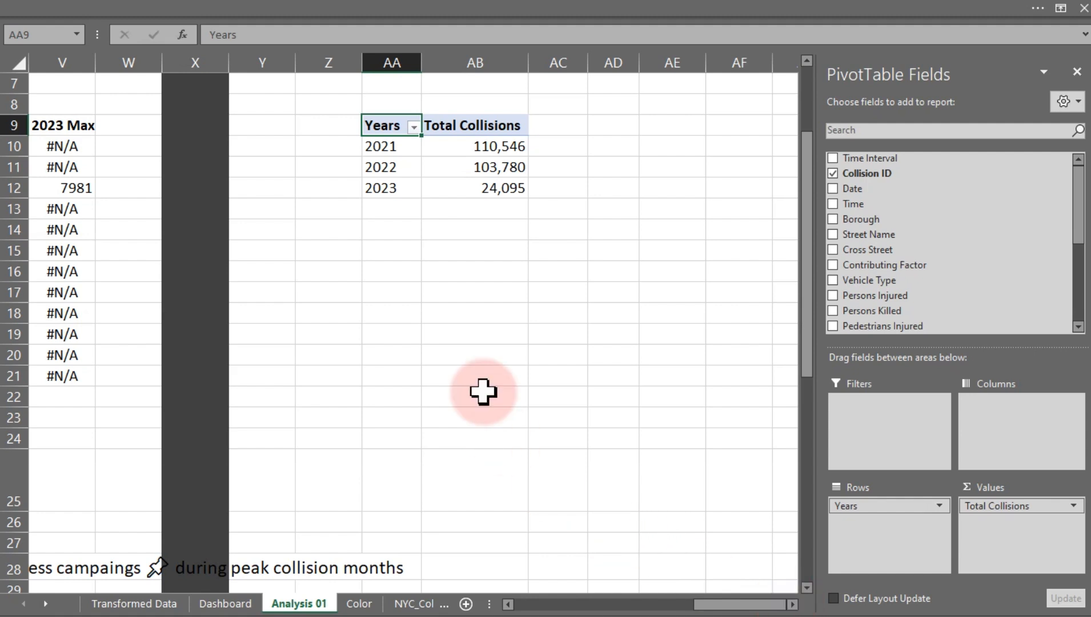
{"action": "left_click", "coordinate": [405, 271]}
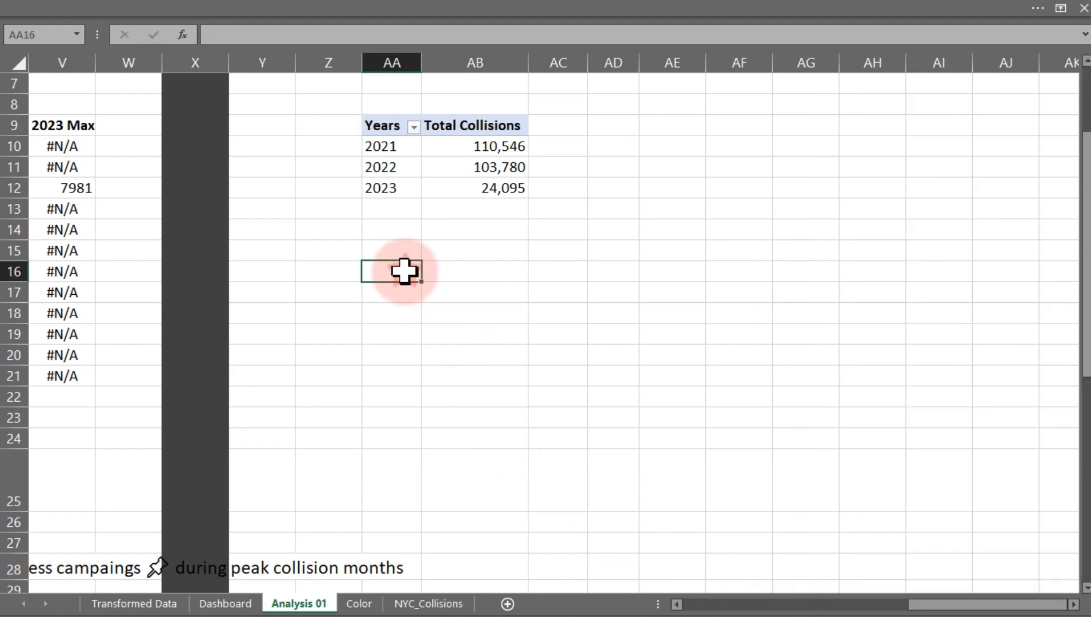
{"action": "type", "text": "="}
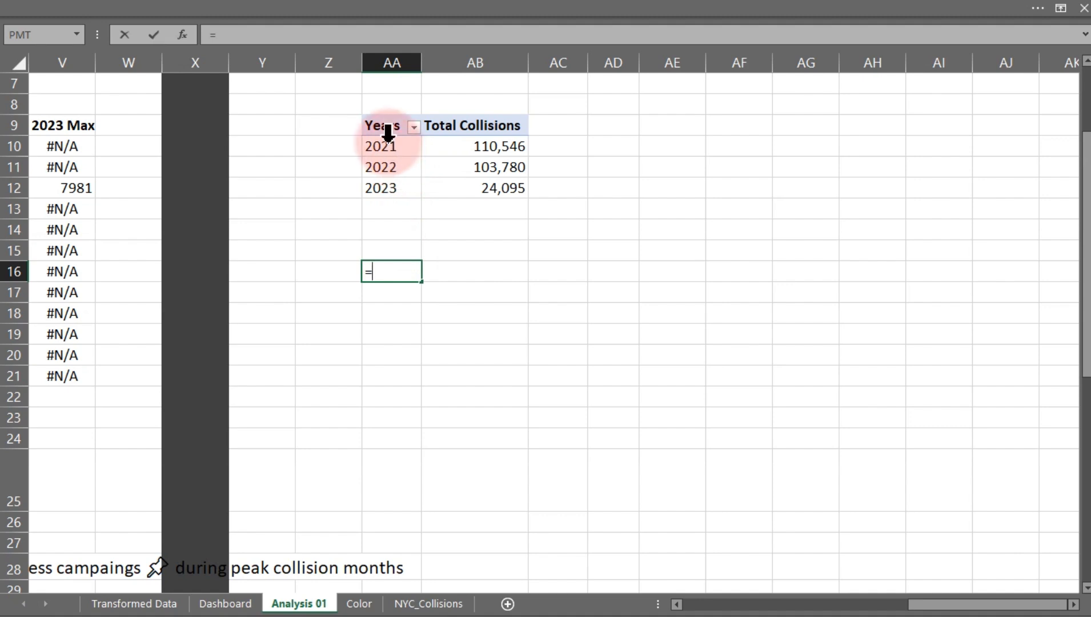
{"action": "left_click_drag", "start_coordinate": [385, 127], "coordinate": [500, 199]}
{"action": "left_click", "coordinate": [501, 205]}
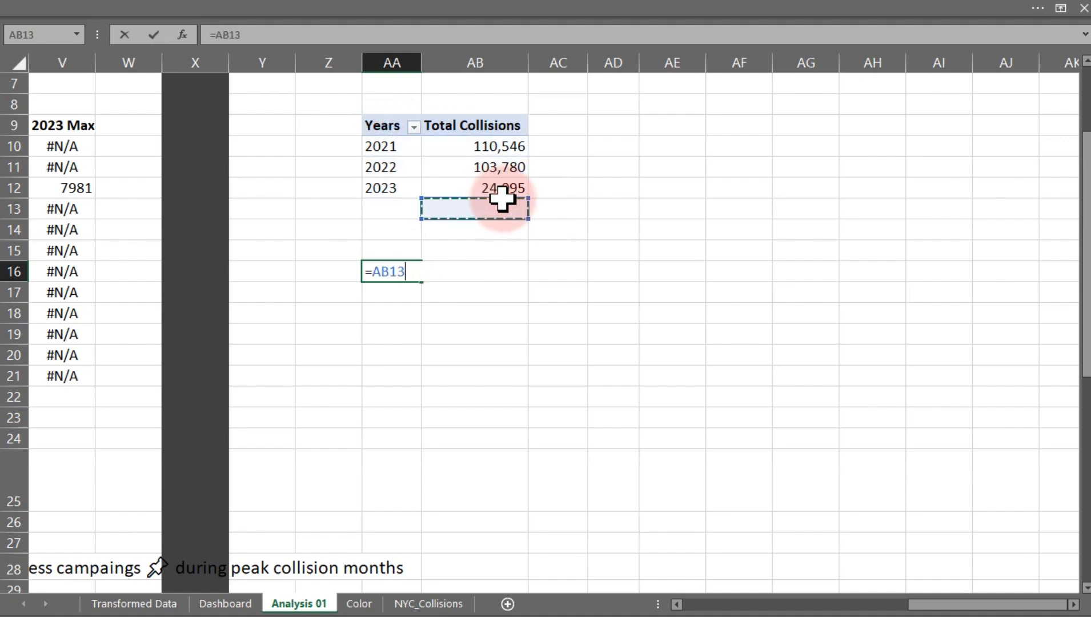
{"action": "left_click_drag", "start_coordinate": [377, 127], "coordinate": [495, 188]}
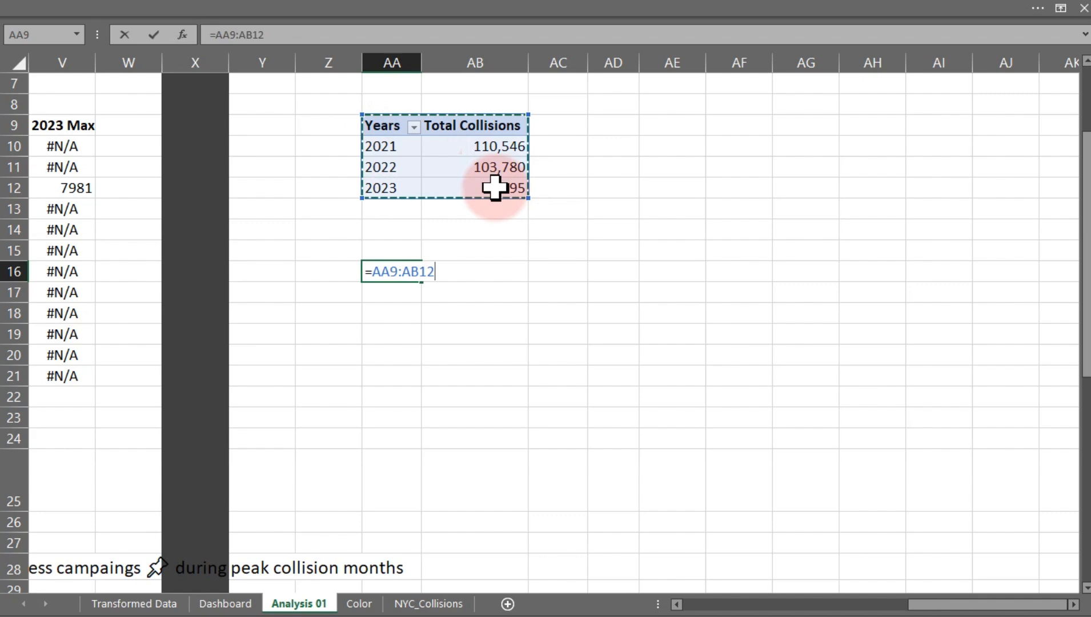
{"action": "key", "text": "Return"}
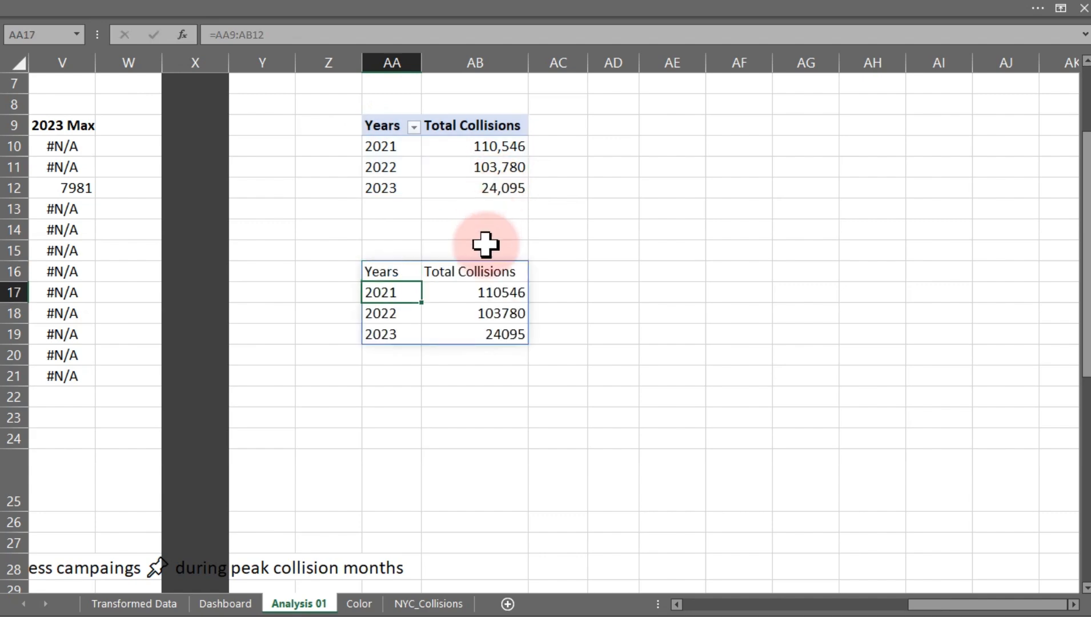
Add the header "Max Year" in cell AC16 beside the mirrored Total Collisions column
{"action": "left_click", "coordinate": [558, 275]}
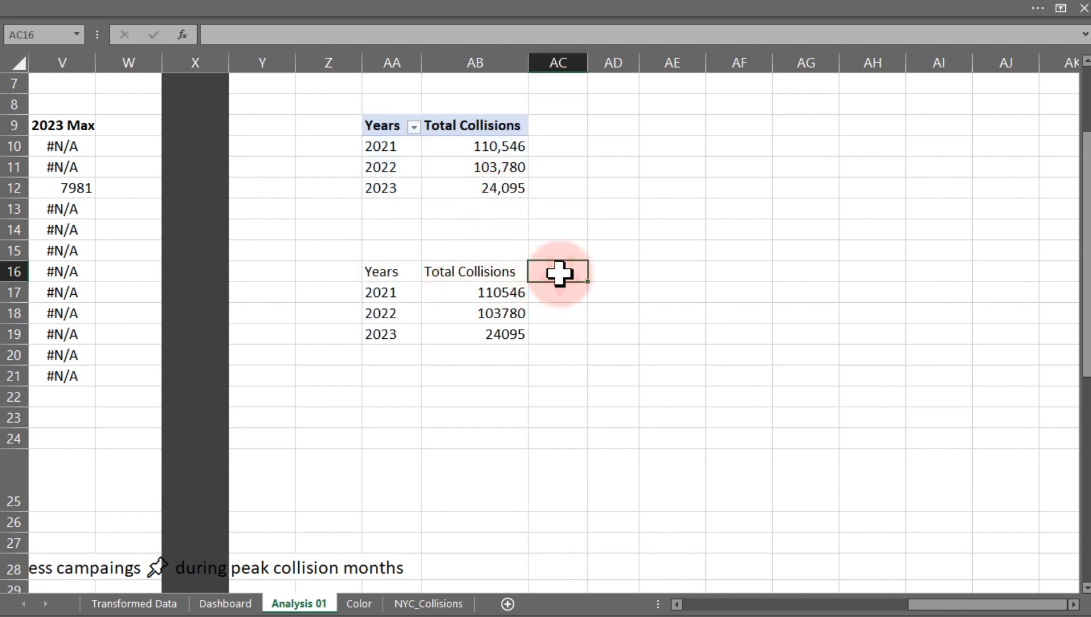
{"action": "type", "text": "Max"}
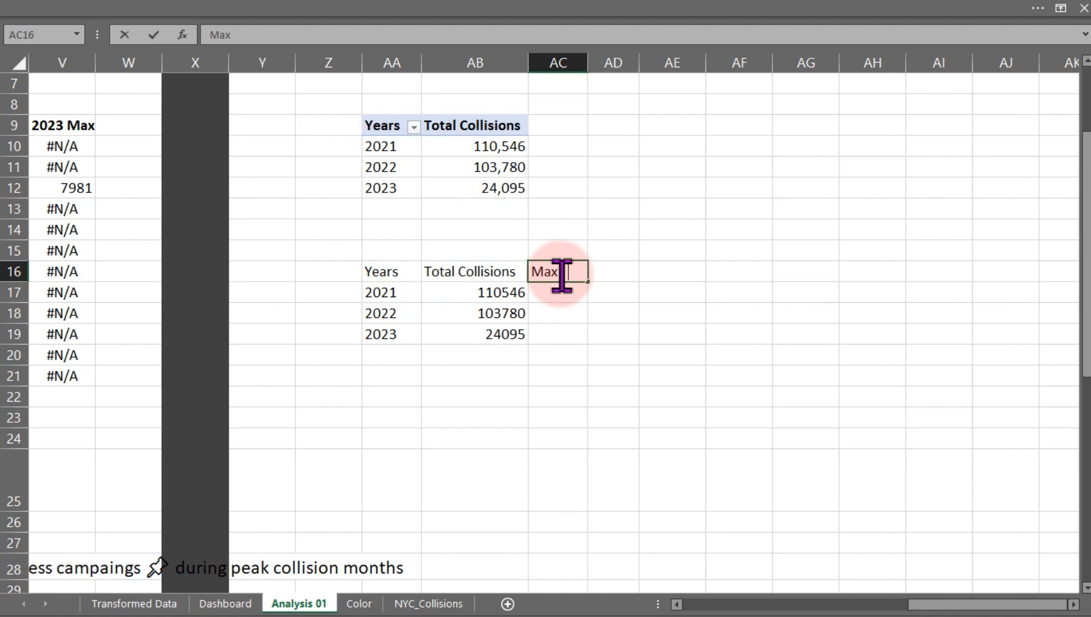
{"action": "type", "text": " Year"}
{"action": "key", "text": "Return"}
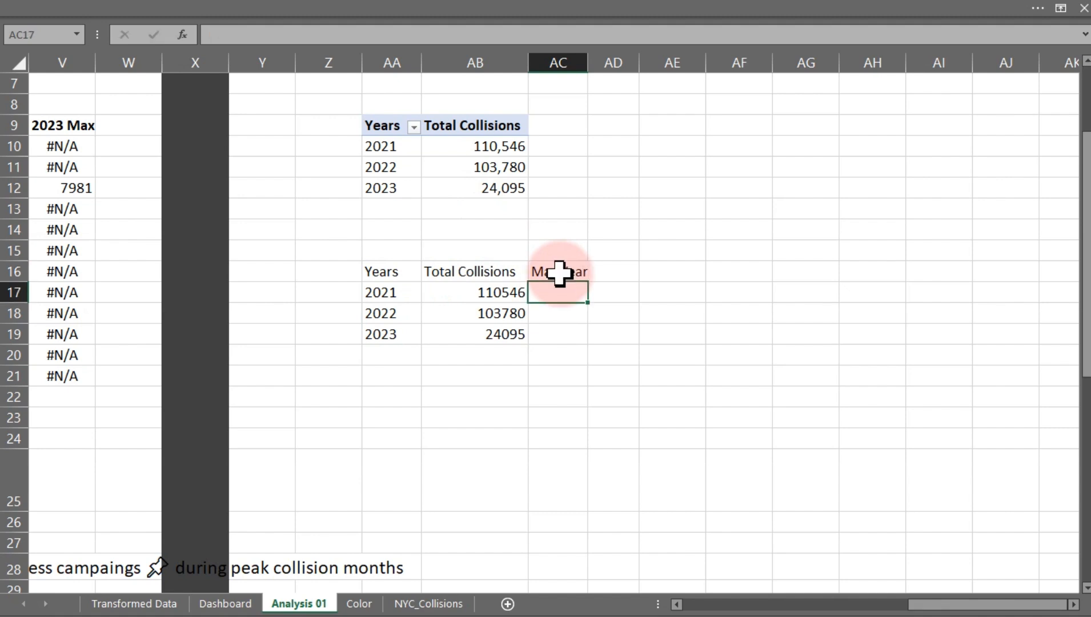
Enter =IF(AB17=MAX($AB$17:$AB$19),AB17,"") in cell AC17 to return only the highest yearly collision total
{"action": "type", "text": "=IF("}
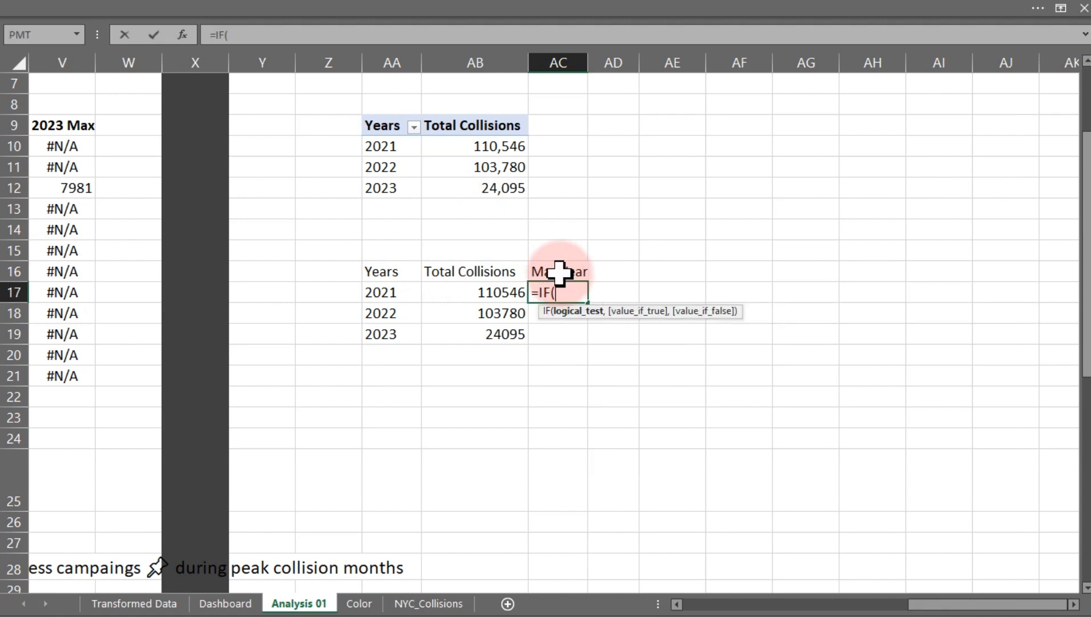
{"action": "left_click", "coordinate": [480, 292]}
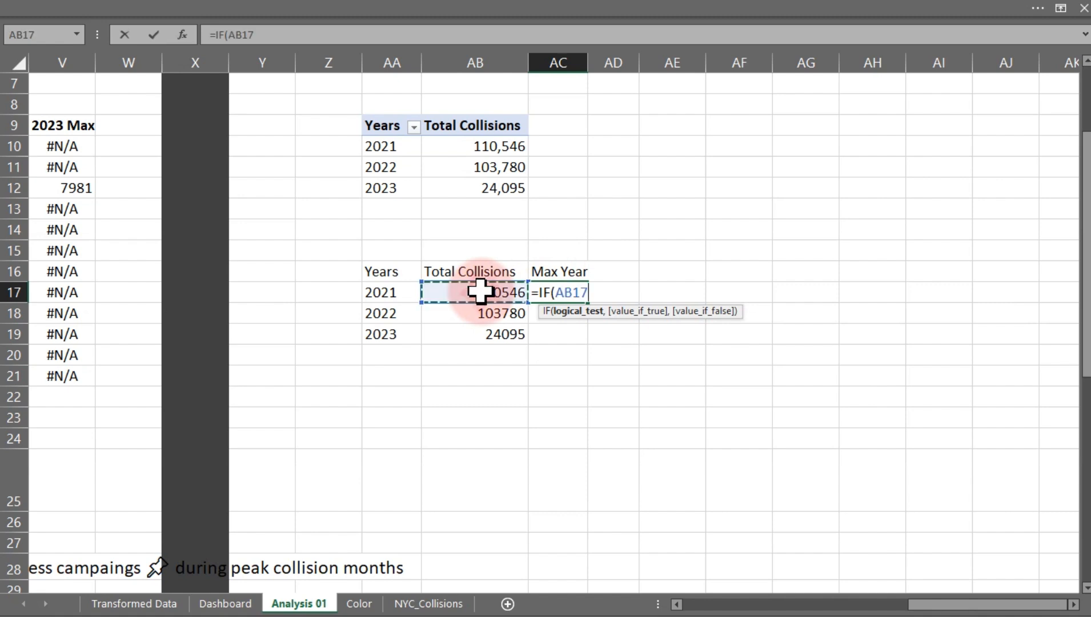
{"action": "type", "text": "="}
{"action": "type", "text": "max"}
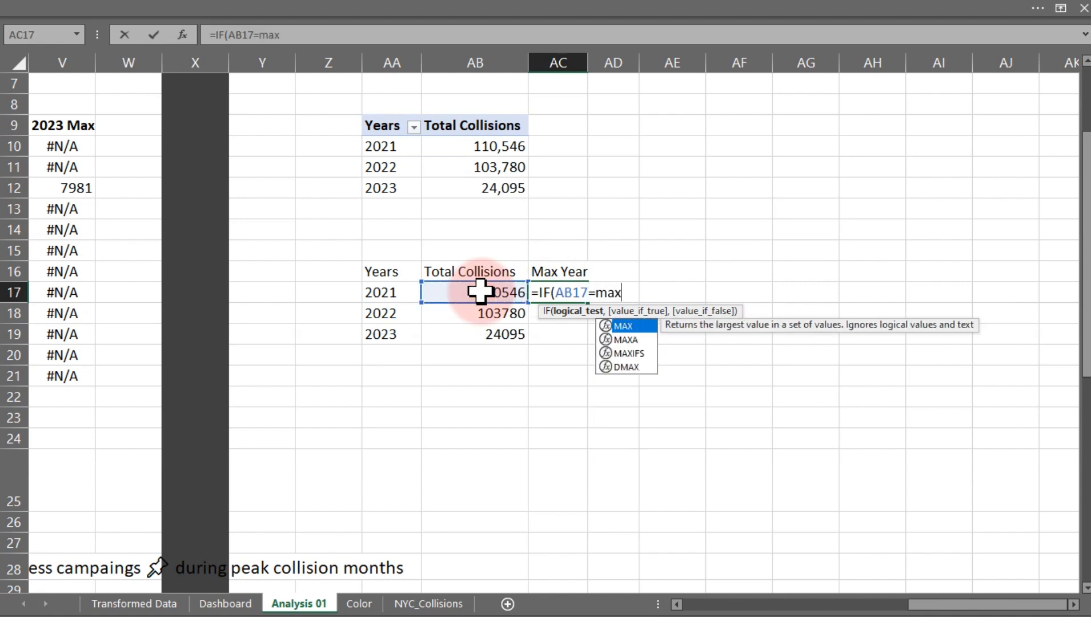
{"action": "key", "text": "Tab"}
{"action": "left_click_drag", "start_coordinate": [480, 291], "coordinate": [482, 326]}
{"action": "key", "text": "F4"}
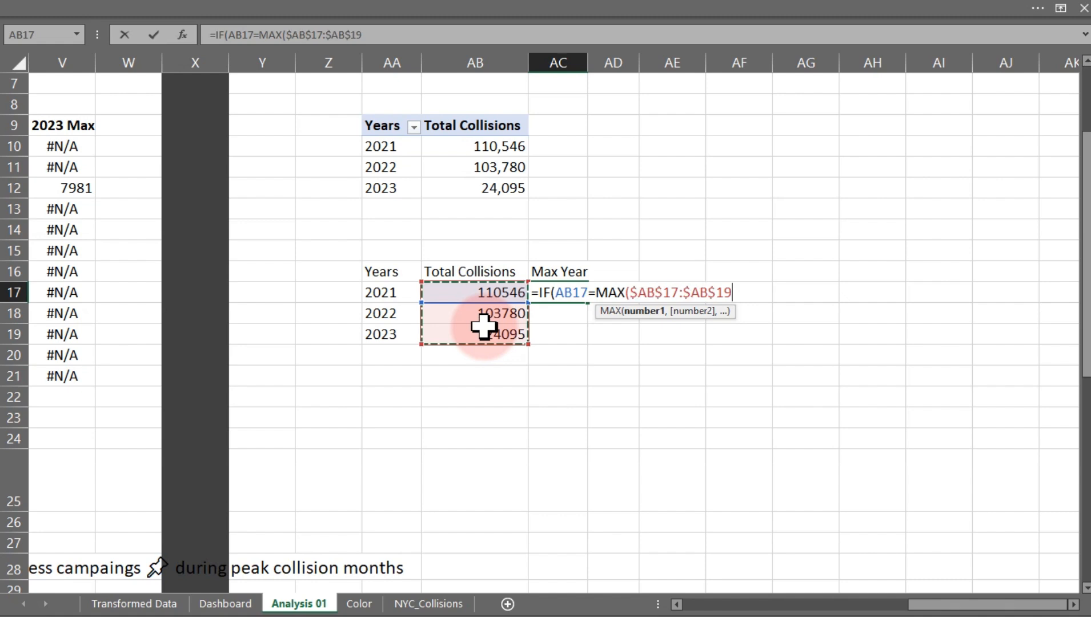
{"action": "type", "text": "),"}
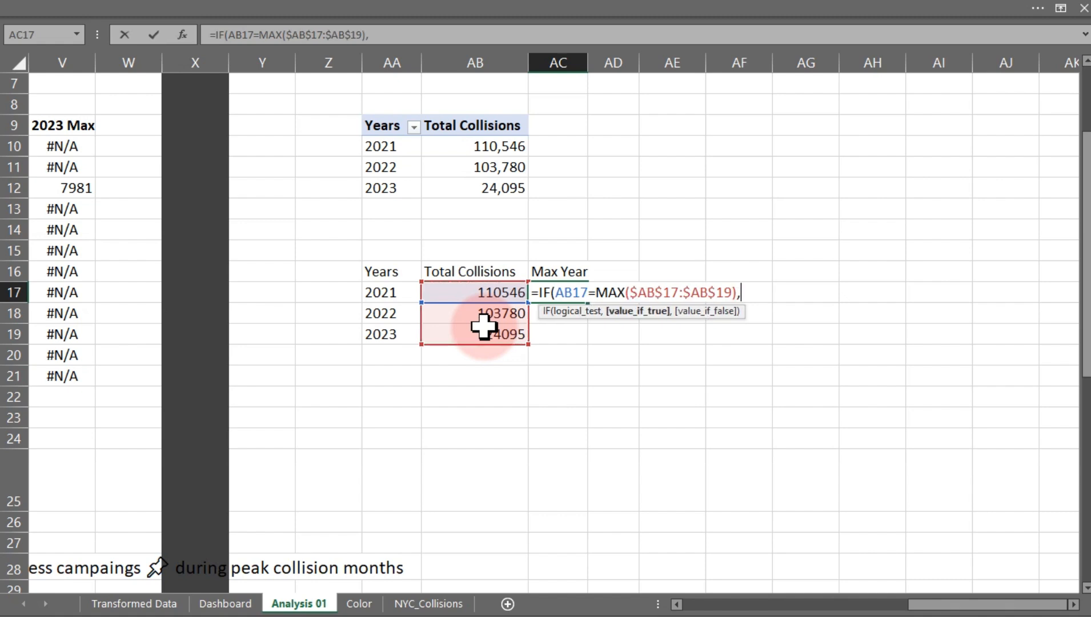
{"action": "left_click", "coordinate": [501, 289]}
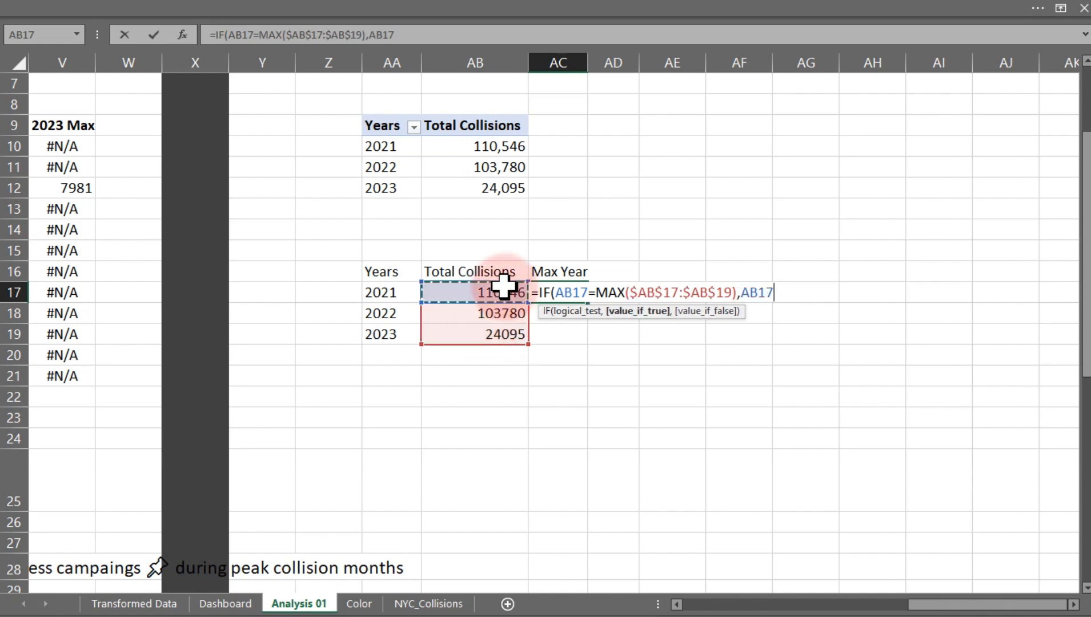
{"action": "type", "text": ","}
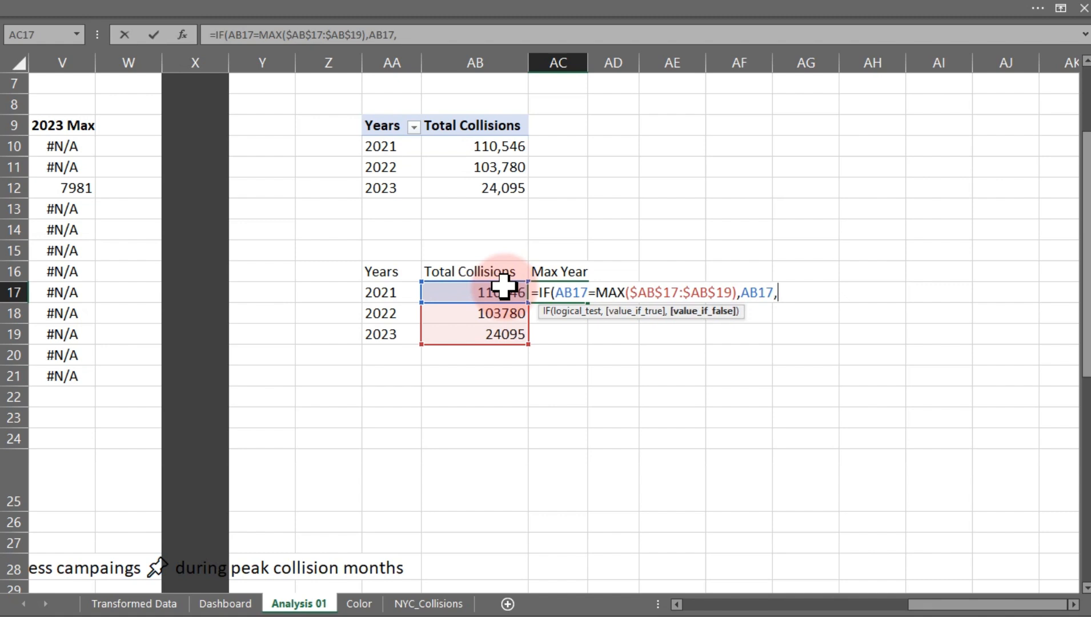
{"action": "type", "text": "\"\")"}
{"action": "key", "text": "Return"}
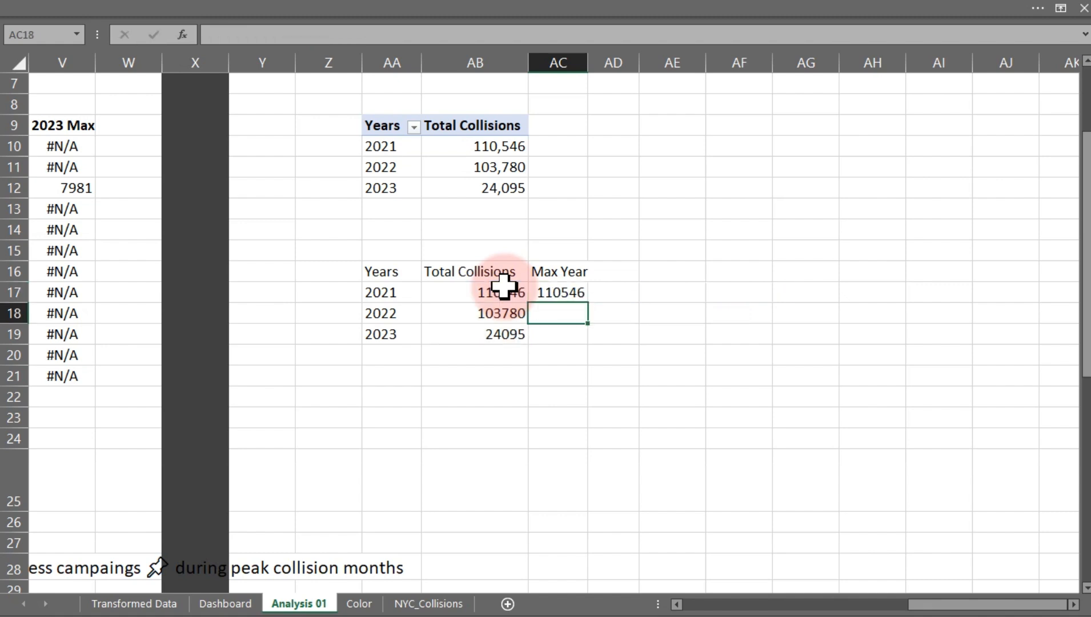
Fill the Max Year formula from AC17 down through AC19
{"action": "left_click", "coordinate": [561, 291]}
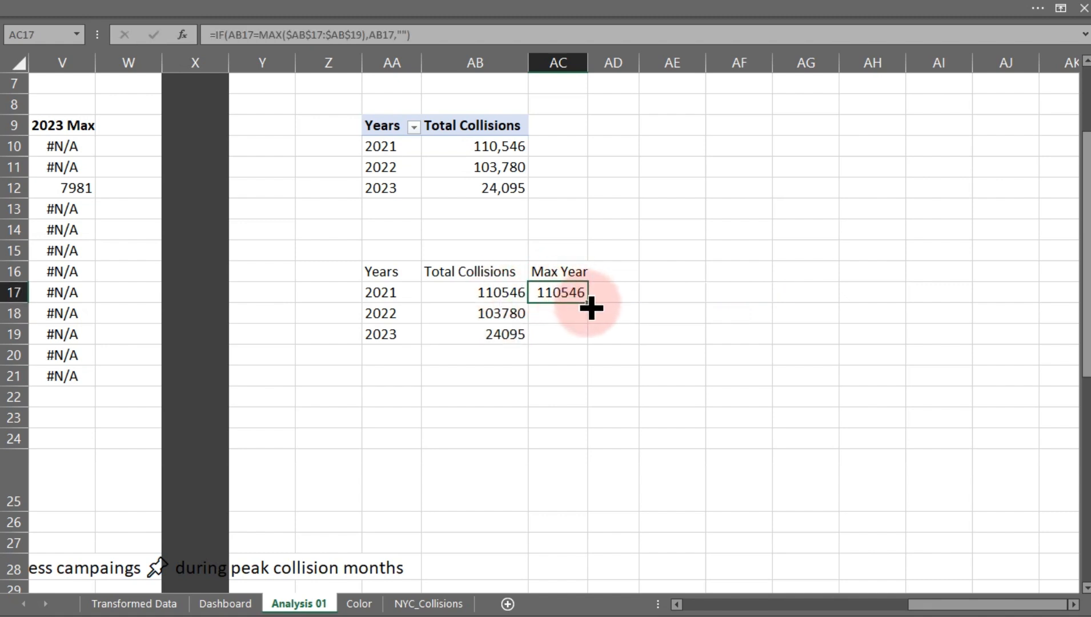
{"action": "left_click_drag", "start_coordinate": [590, 309], "coordinate": [583, 342]}
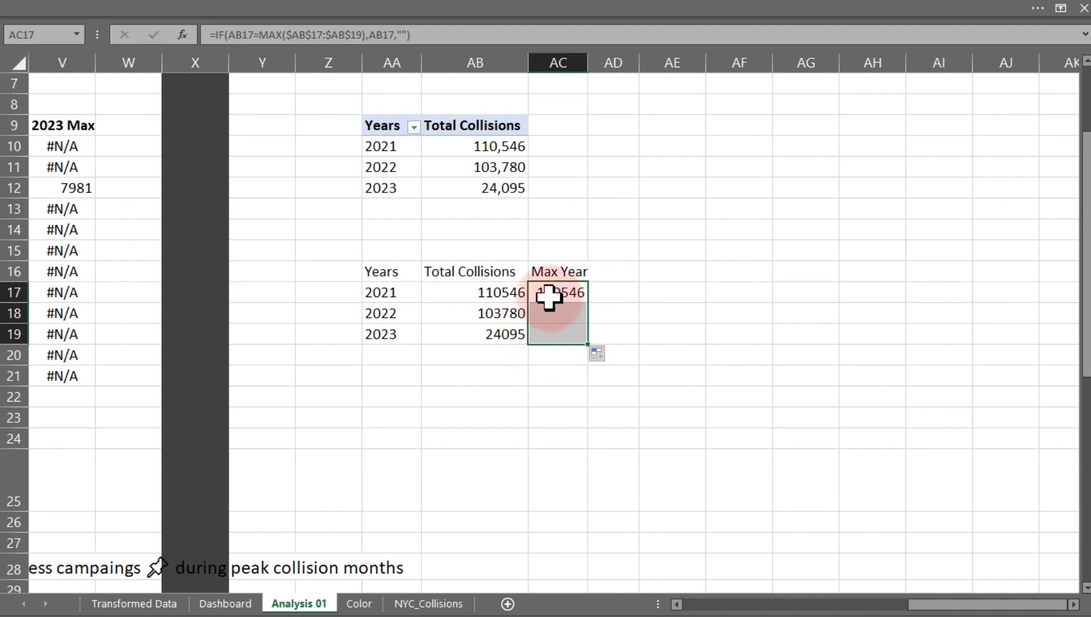
{"action": "left_click", "coordinate": [469, 315]}
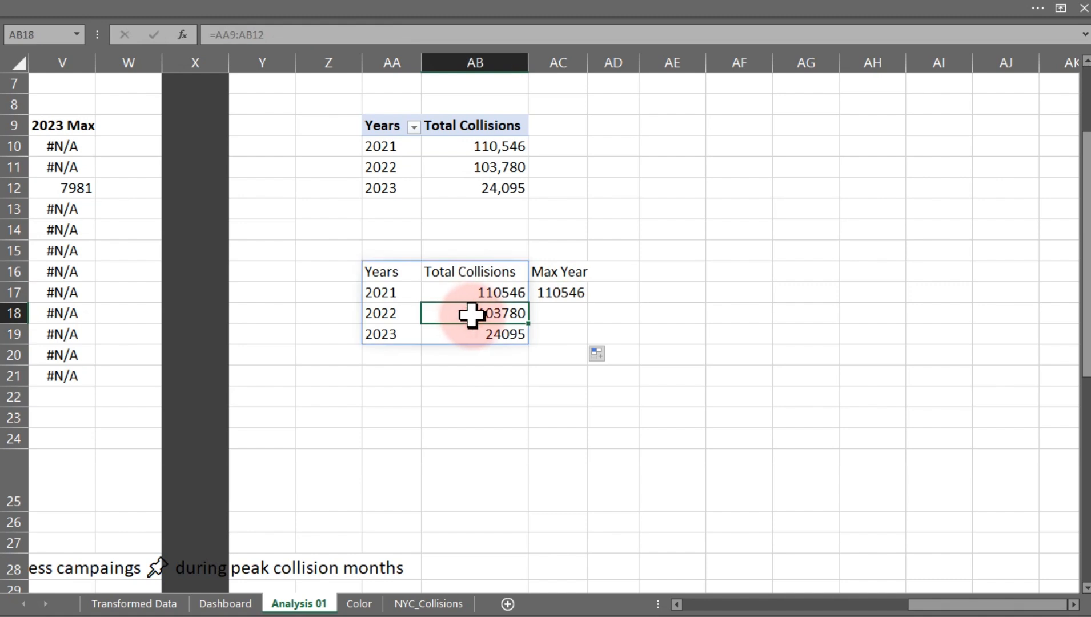
{"action": "left_click", "coordinate": [560, 316]}
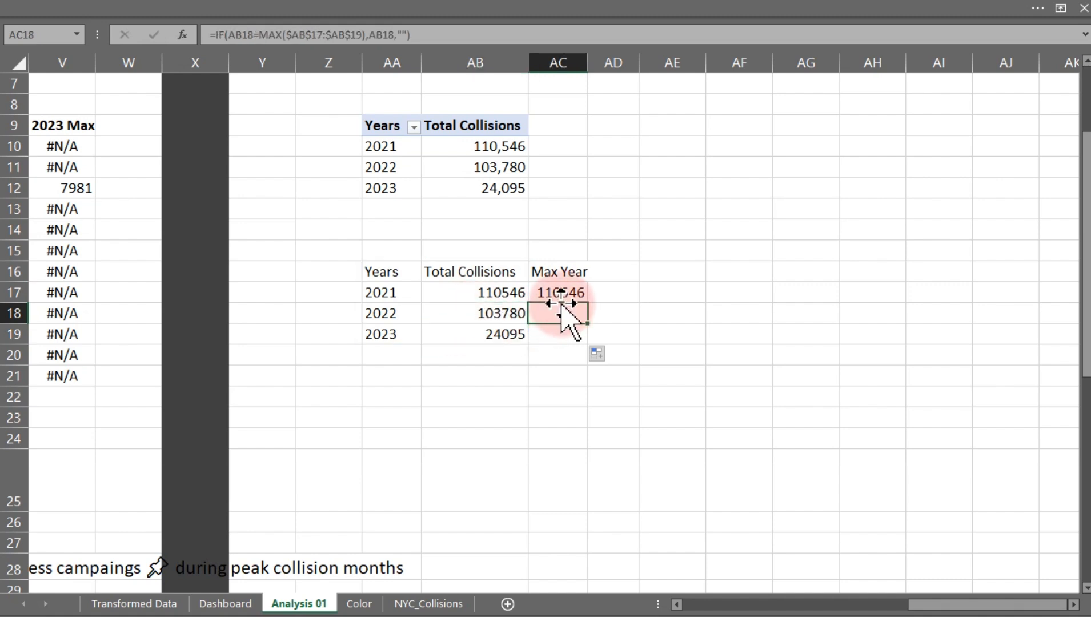
{"action": "left_click", "coordinate": [556, 291]}
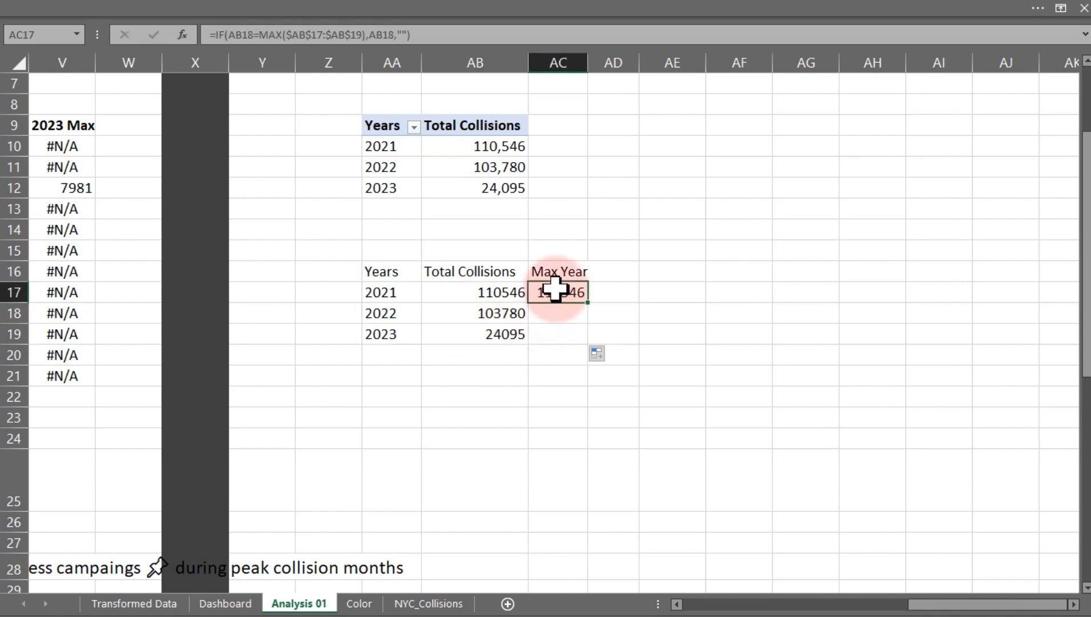
Format AB17:AC19 in comma style with thousands separators and no decimal places
{"action": "left_click", "coordinate": [494, 292]}
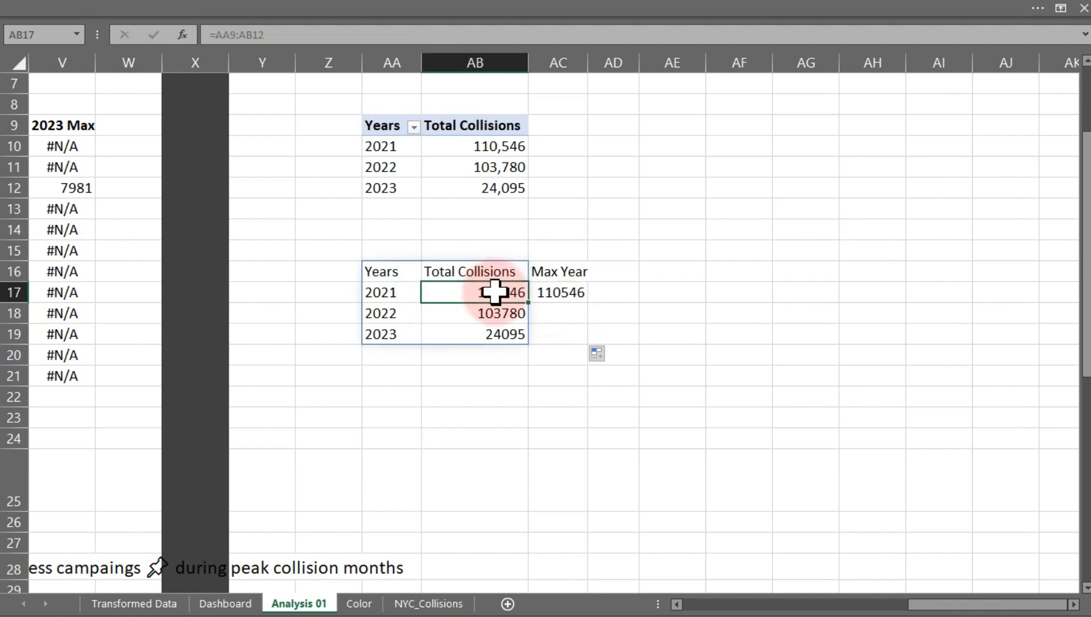
{"action": "left_click_drag", "start_coordinate": [495, 292], "coordinate": [558, 336]}
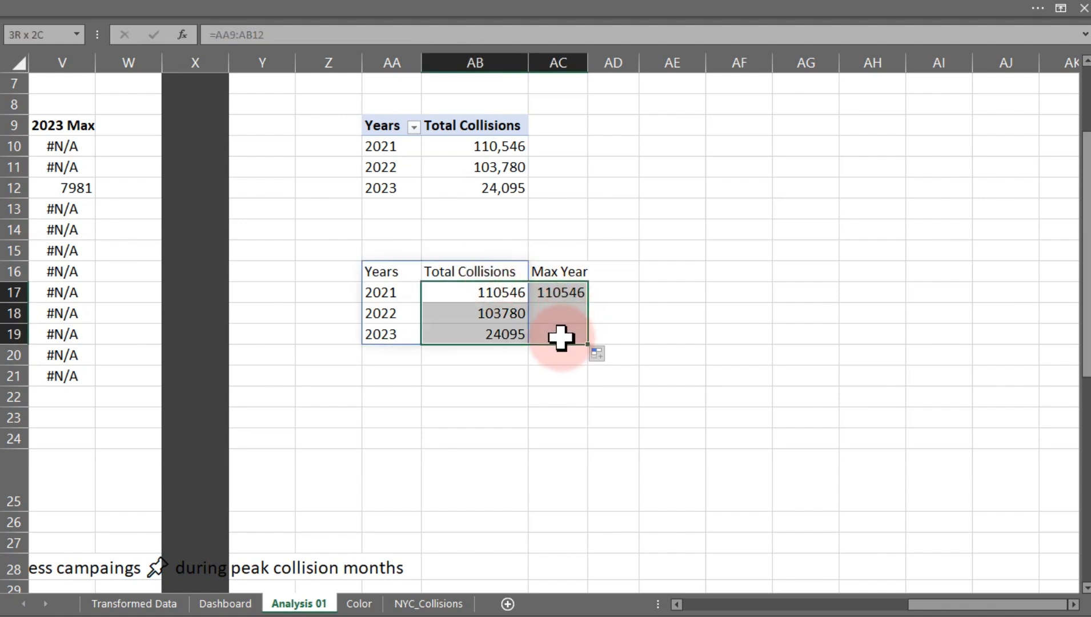
{"action": "left_click", "coordinate": [279, 7]}
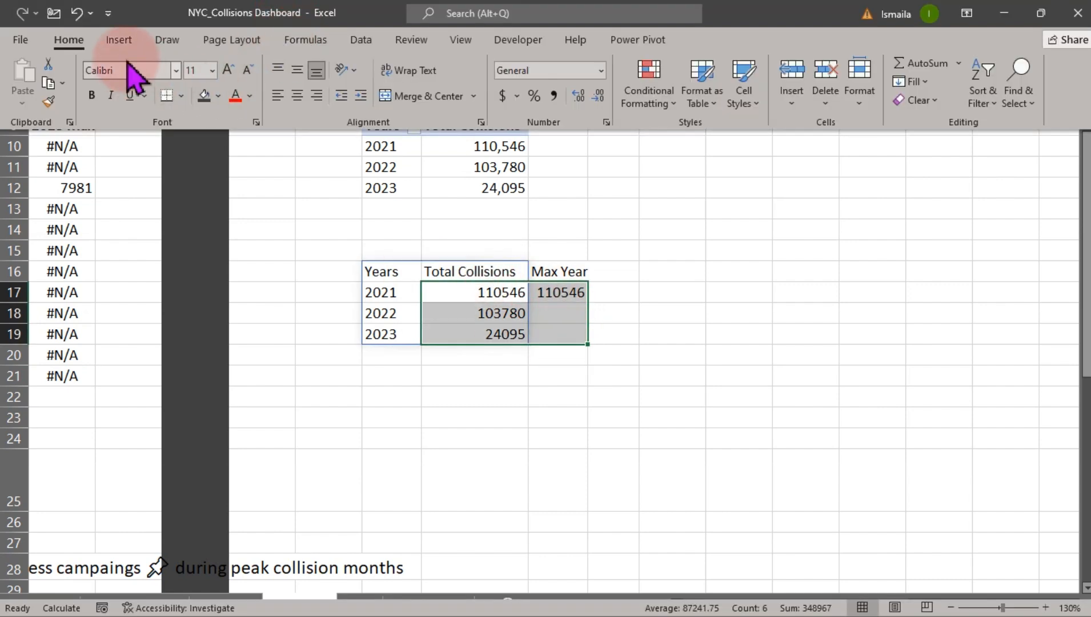
{"action": "left_click", "coordinate": [553, 95]}
{"action": "left_click", "coordinate": [598, 96]}
{"action": "left_click", "coordinate": [599, 96]}
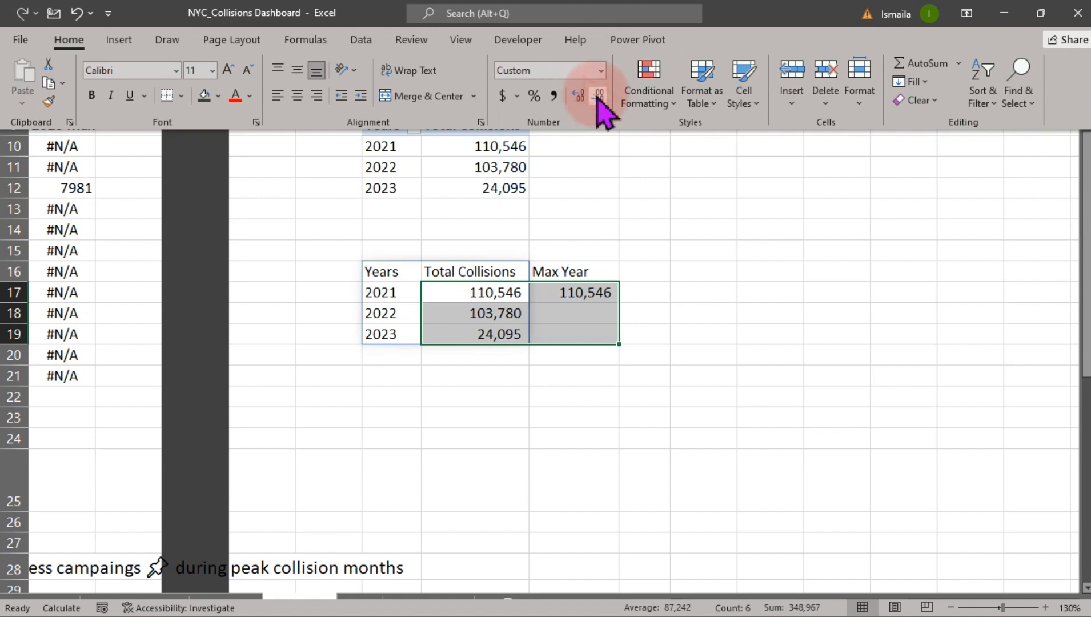
Add the header "YoY Change %" in cell AD16 beside the Max Year column
{"action": "left_click", "coordinate": [659, 273]}
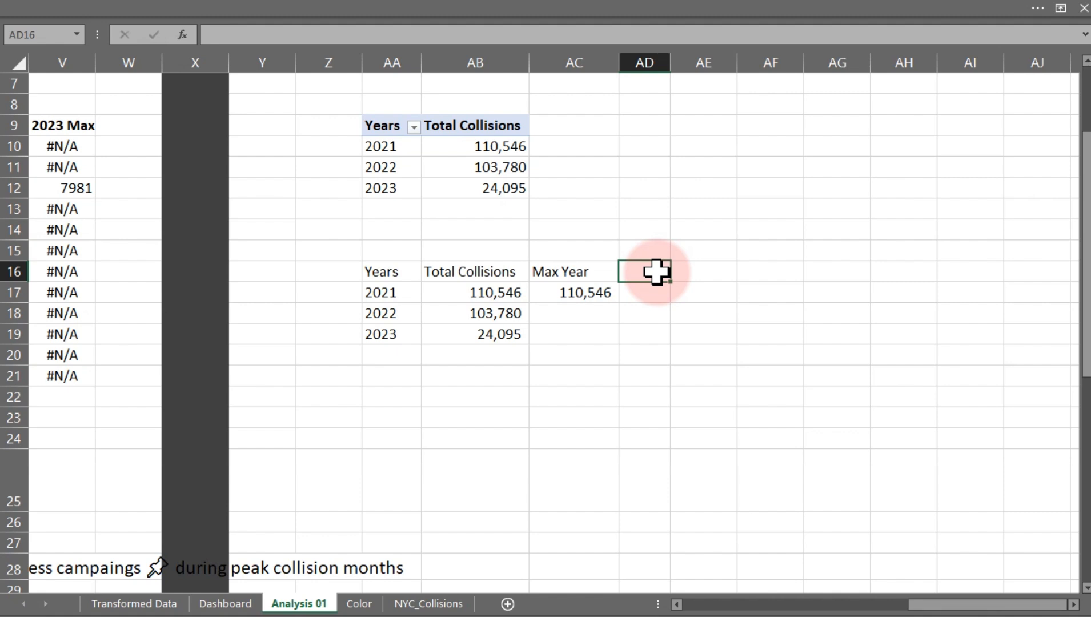
{"action": "type", "text": "YoY"}
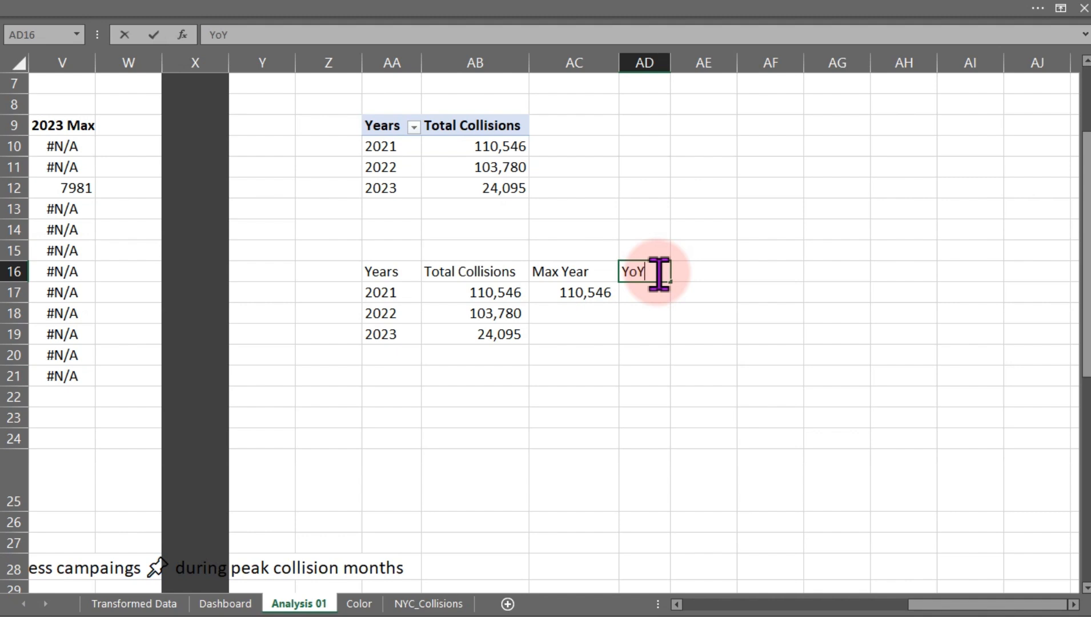
{"action": "type", "text": " Change "}
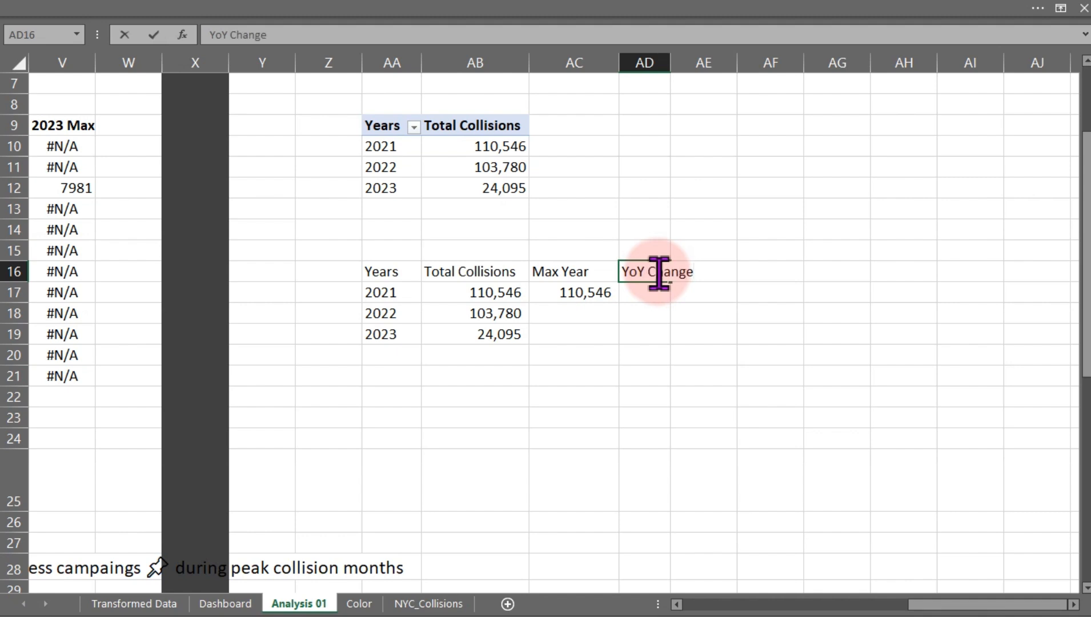
{"action": "type", "text": "%"}
{"action": "key", "text": "Return"}
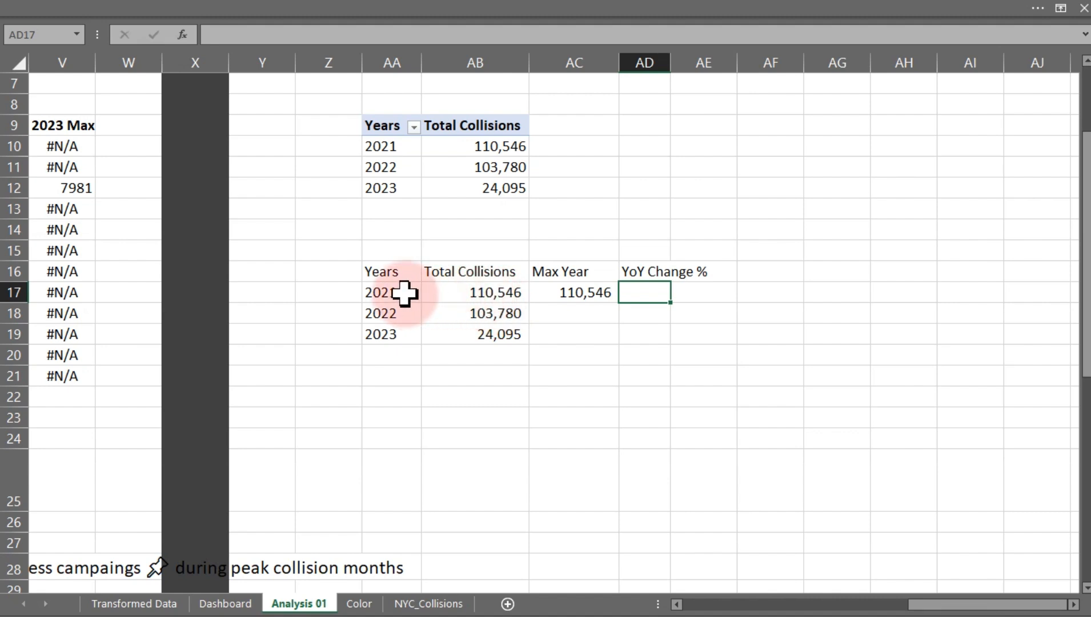
Enter =(AB18-AB17)/AB17 in cell AD18 to calculate the 2022 year-over-year change
{"action": "left_click", "coordinate": [628, 313]}
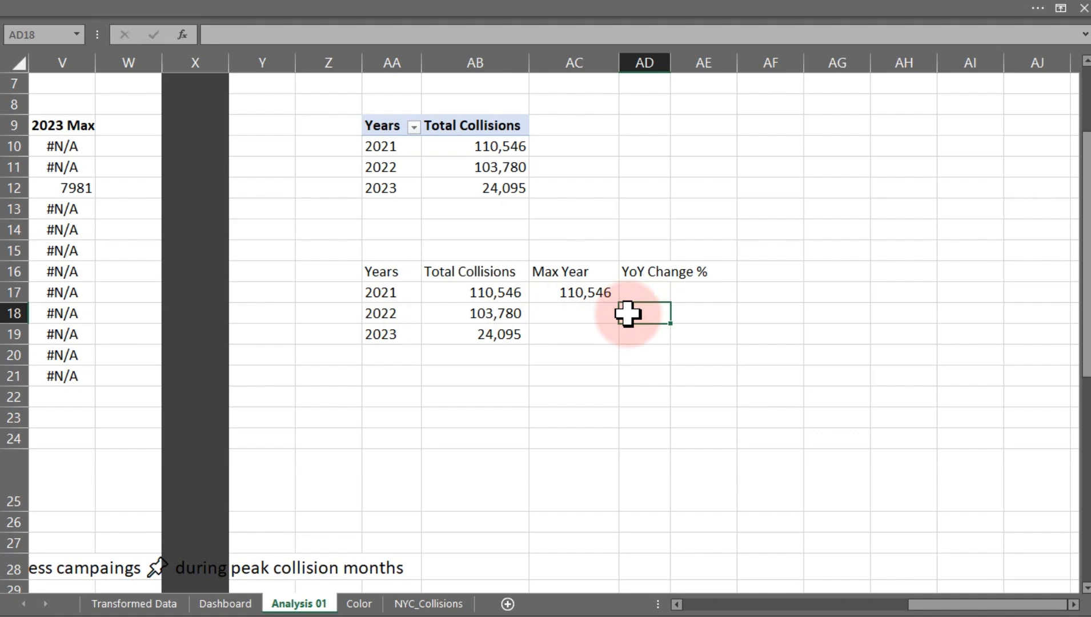
{"action": "type", "text": "=("}
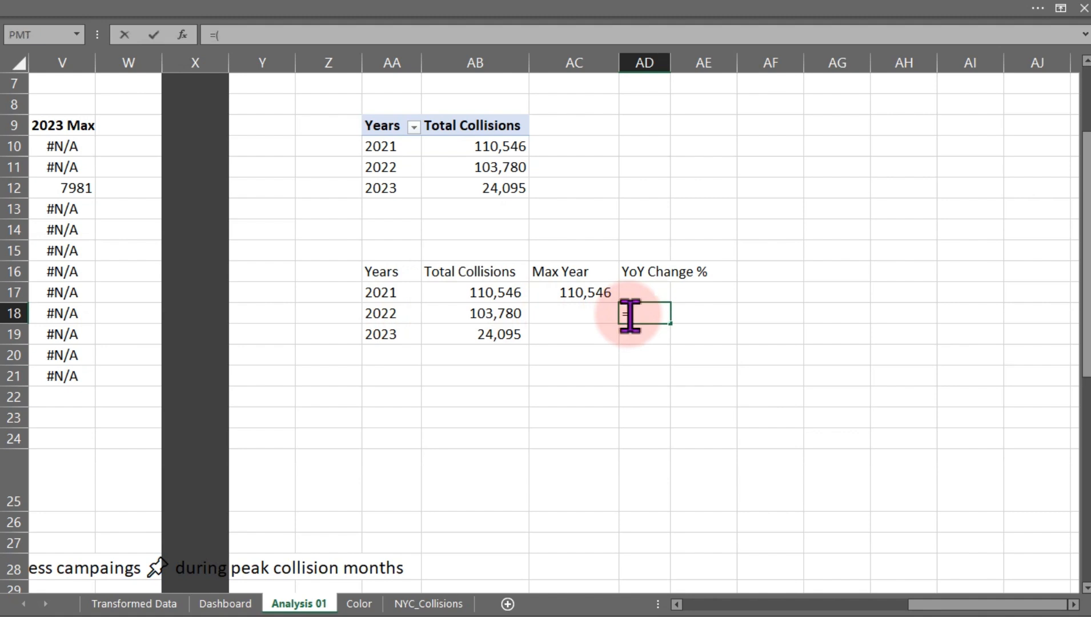
{"action": "left_click", "coordinate": [514, 313]}
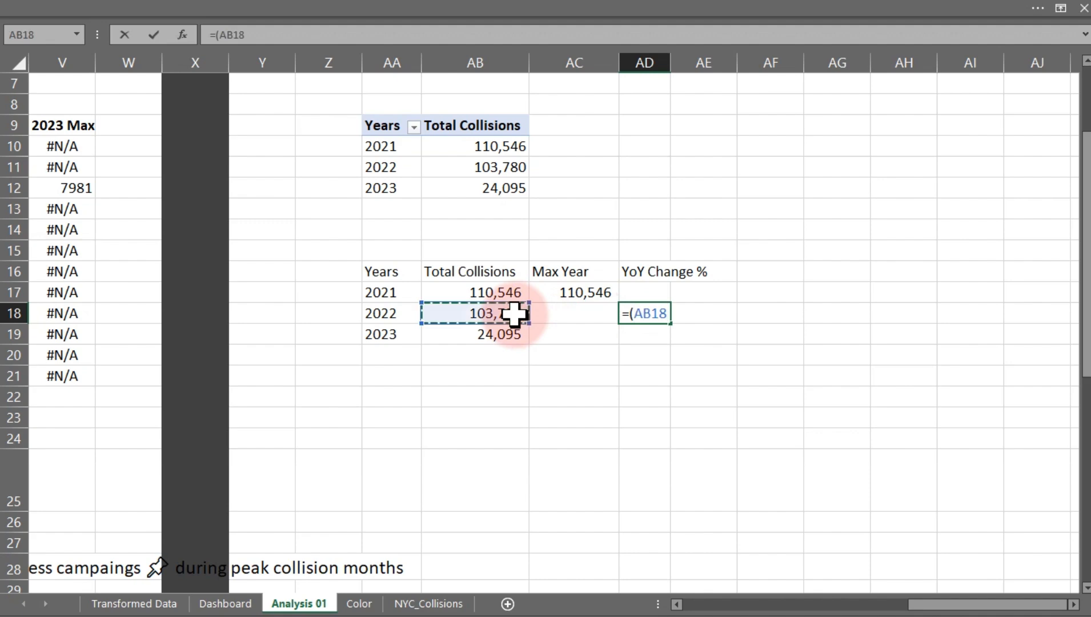
{"action": "type", "text": "-"}
{"action": "left_click", "coordinate": [500, 292]}
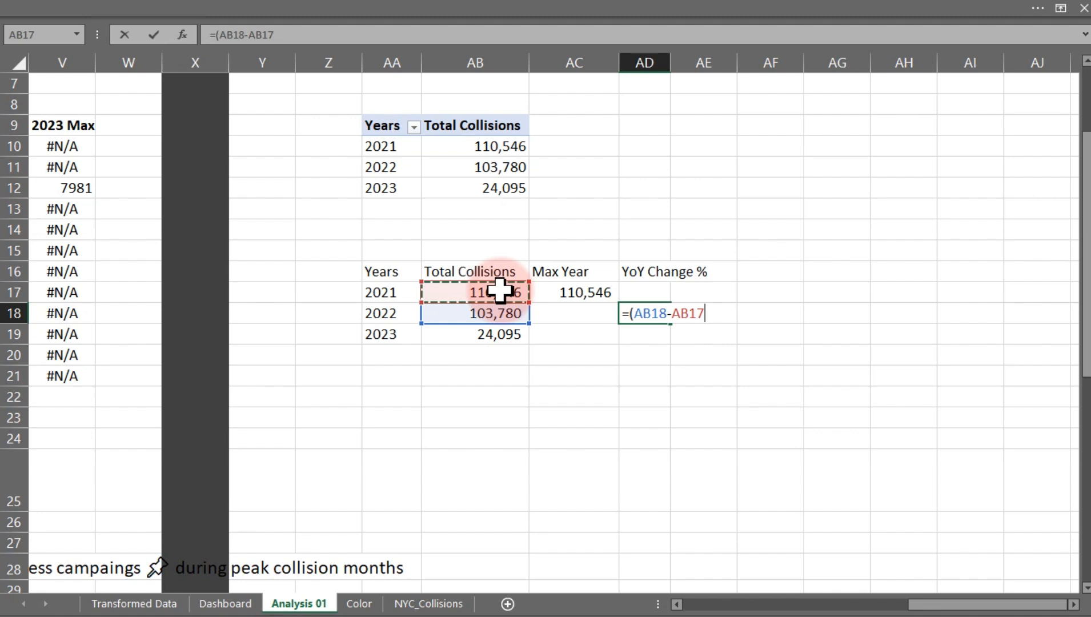
{"action": "type", "text": ")/"}
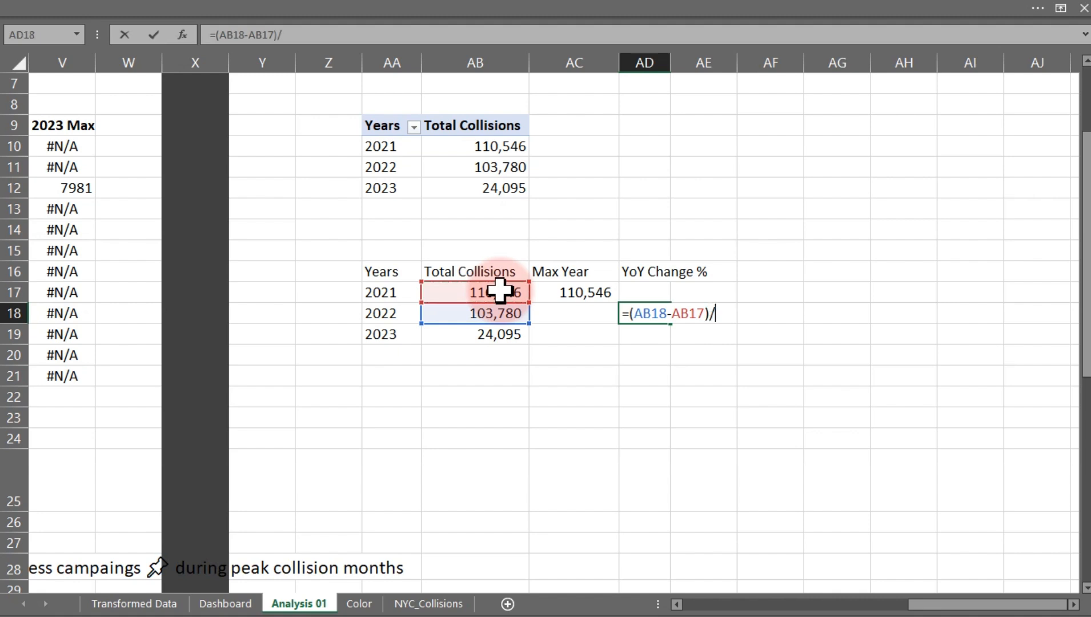
{"action": "left_click", "coordinate": [501, 293]}
{"action": "key", "text": "Return"}
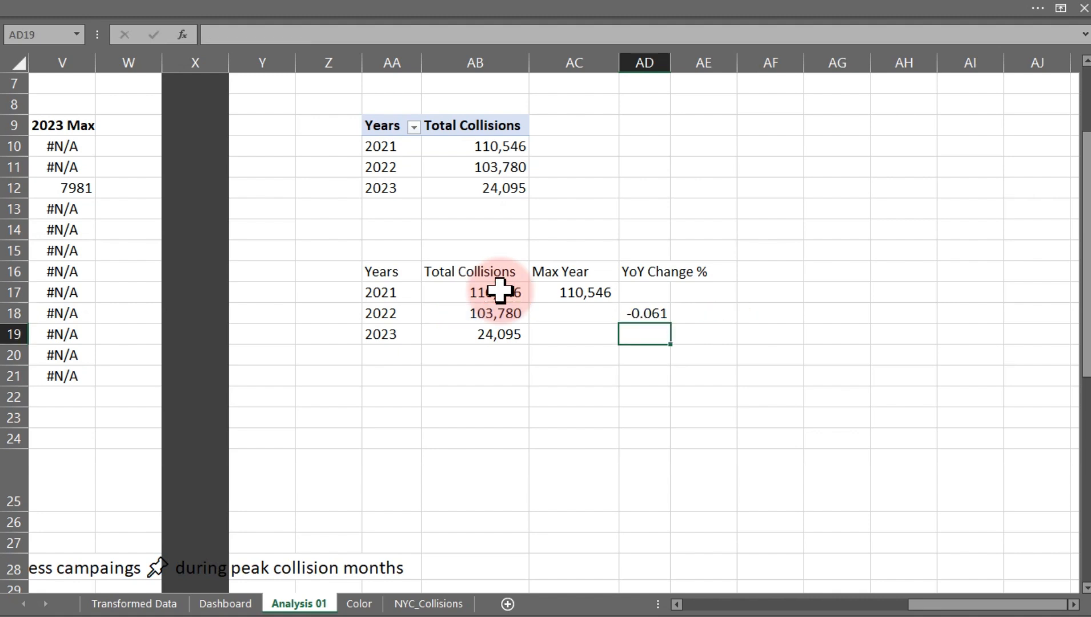
Fill the year-over-year formula from AD18 down to AD19 and format both cells as Percentage
{"action": "left_click", "coordinate": [659, 314]}
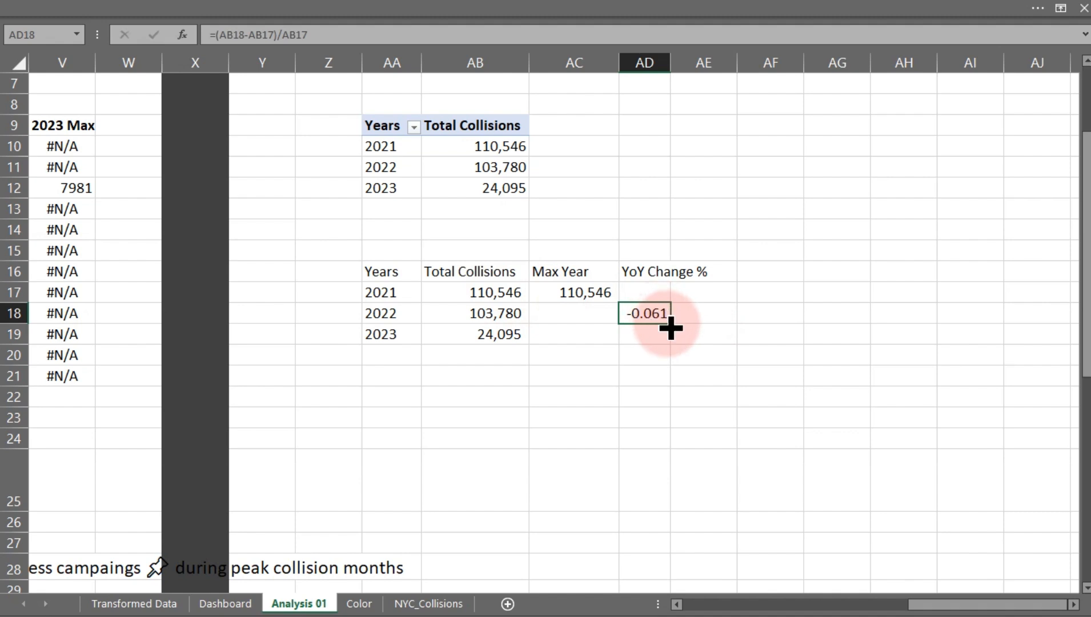
{"action": "left_click_drag", "start_coordinate": [671, 330], "coordinate": [665, 341]}
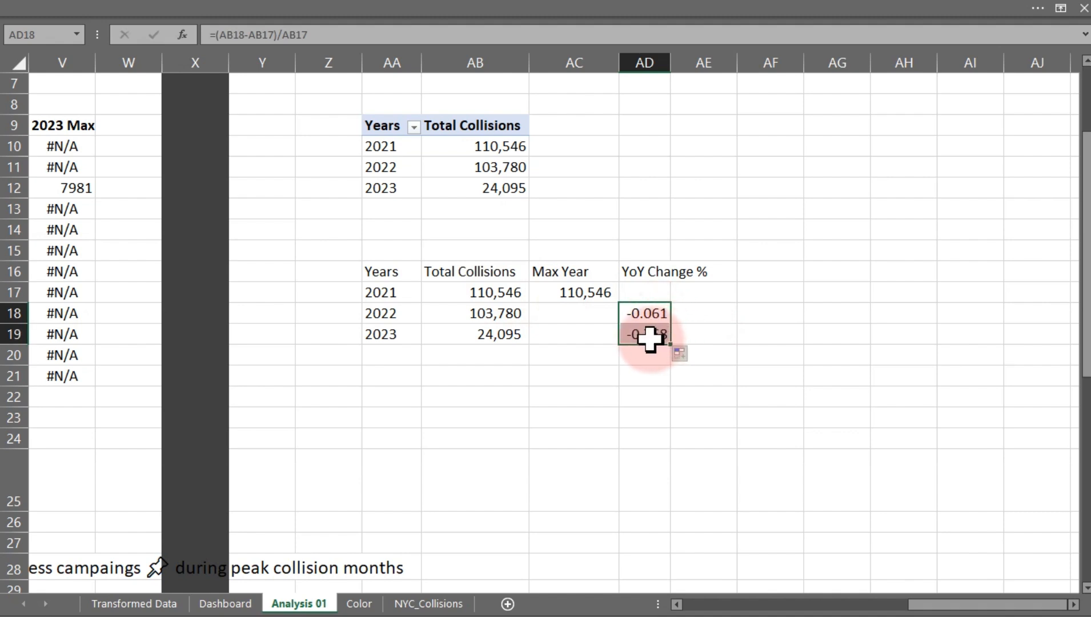
{"action": "key", "text": "ctrl+1"}
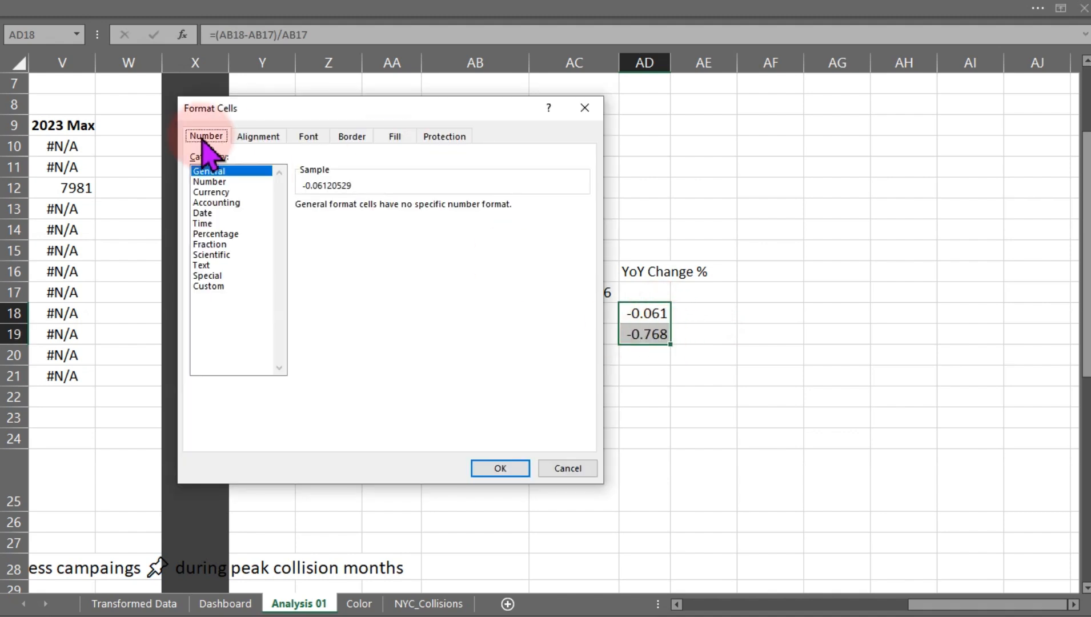
{"action": "left_click", "coordinate": [216, 234]}
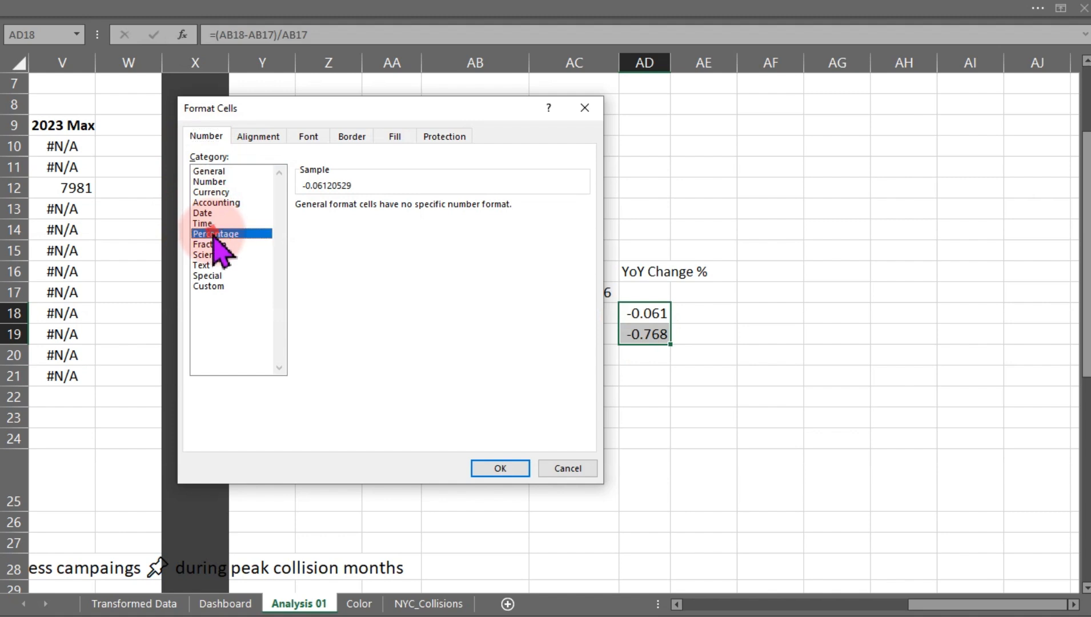
{"action": "left_click", "coordinate": [500, 468]}
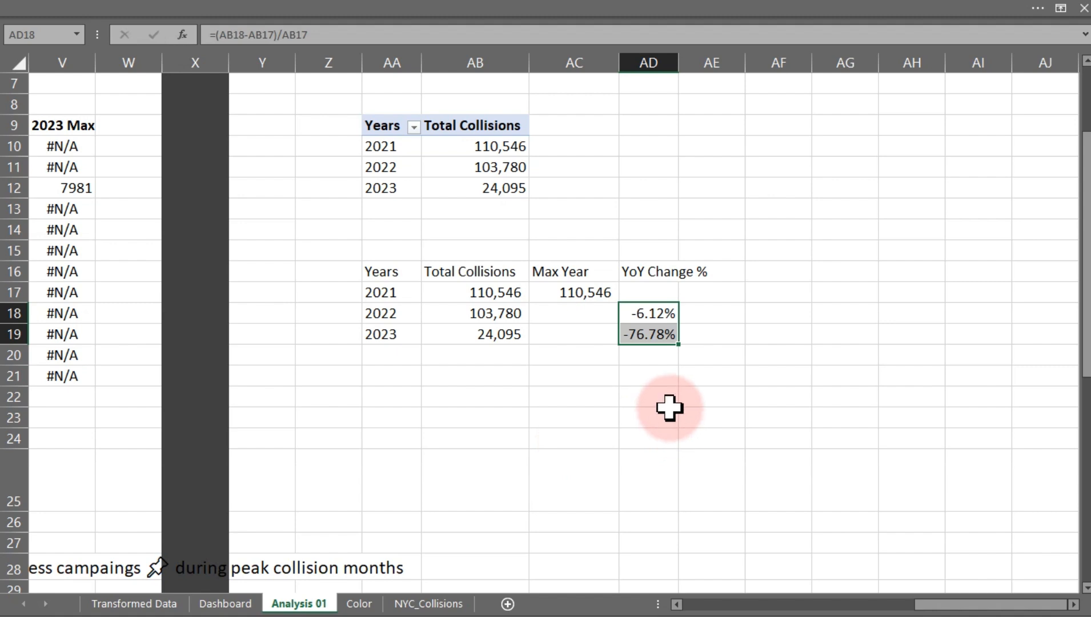
{"action": "left_click", "coordinate": [396, 295]}
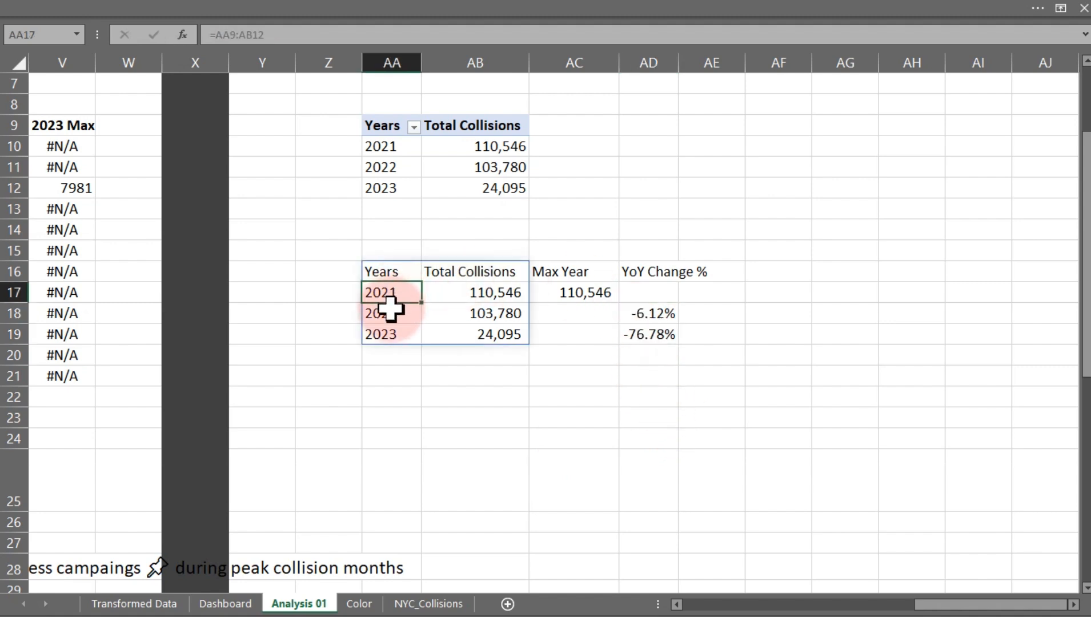
{"action": "left_click", "coordinate": [390, 311]}
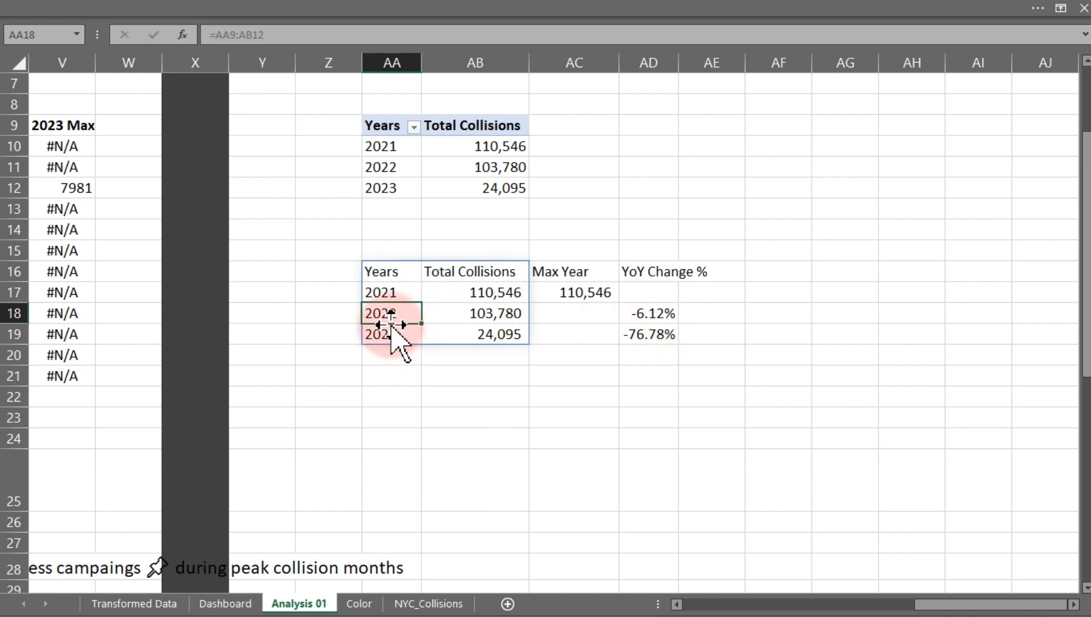
{"action": "left_click", "coordinate": [646, 339]}
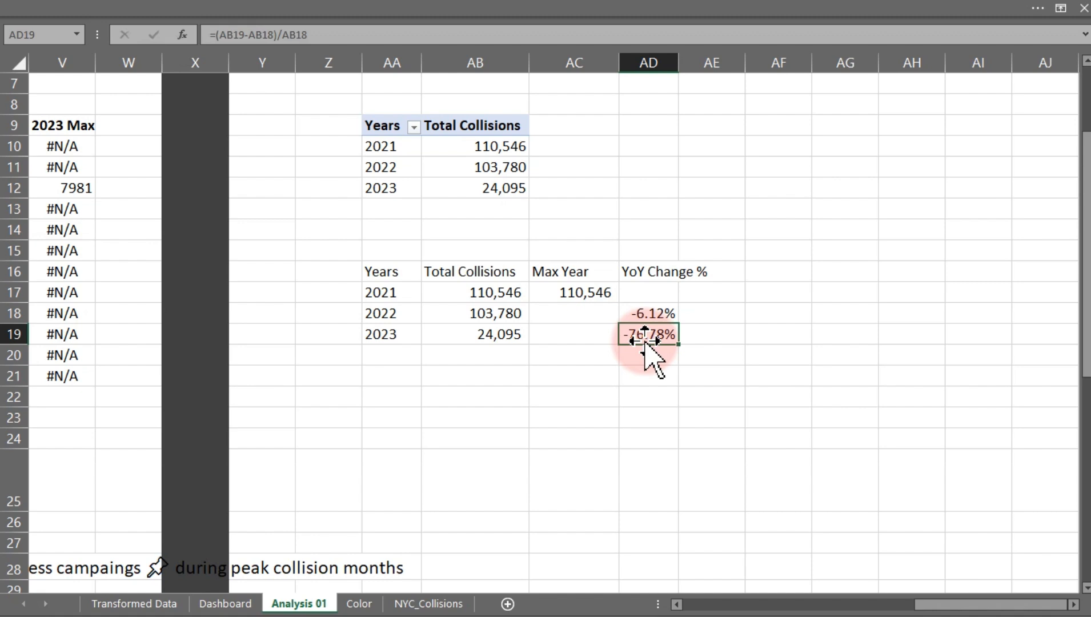
Enter the label "Caption:" in cell AA22 and make it bold
{"action": "left_click", "coordinate": [376, 402]}
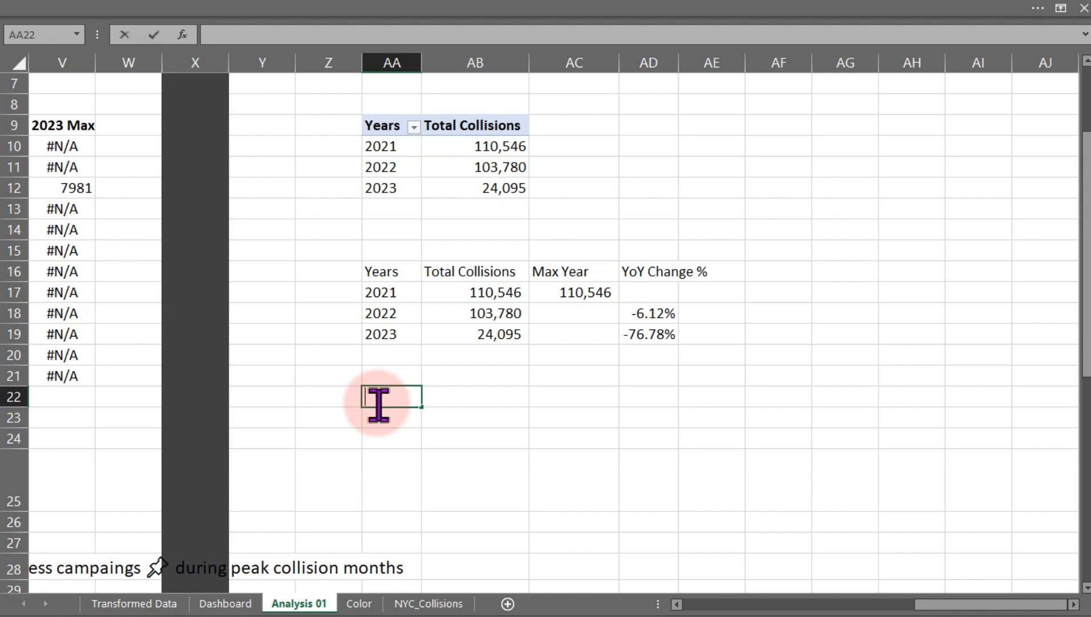
{"action": "type", "text": "Caption:"}
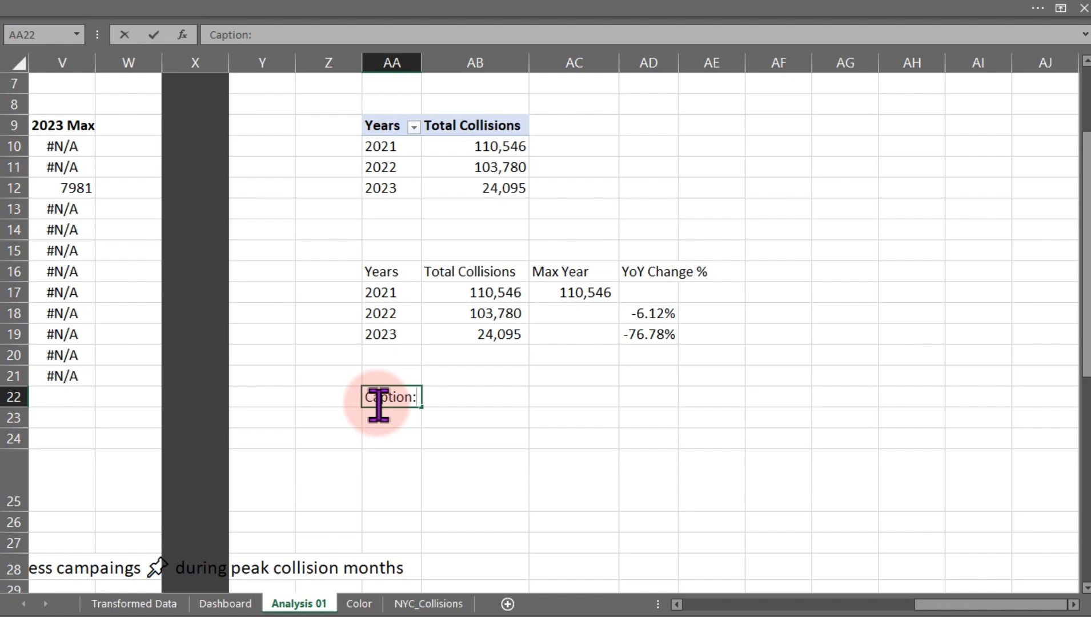
{"action": "key", "text": "ctrl+Return"}
{"action": "key", "text": "ctrl+b"}
{"action": "key", "text": "Down"}
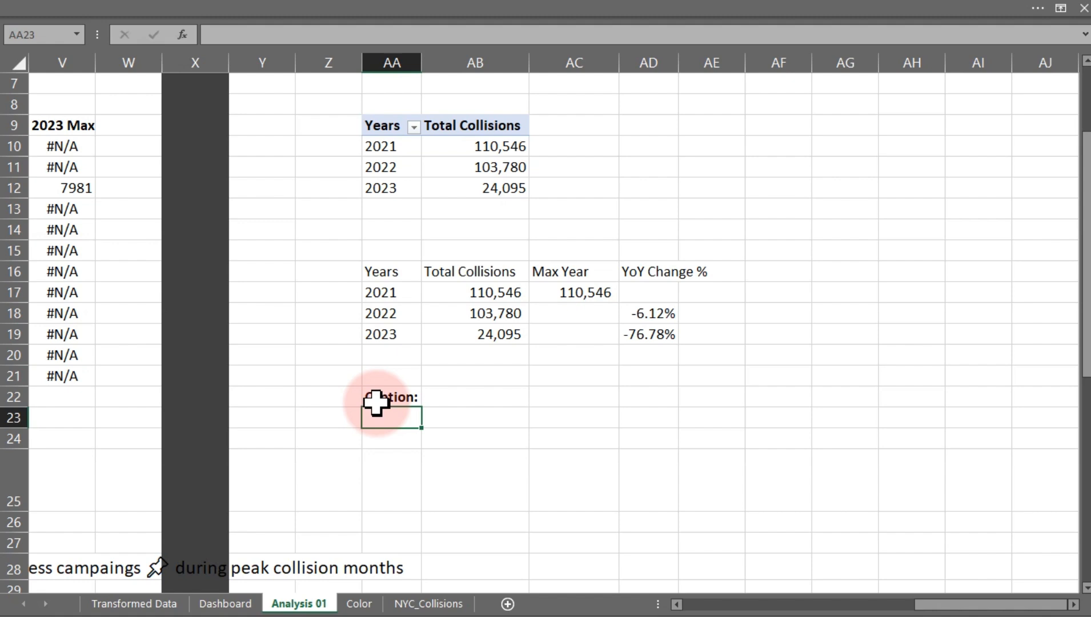
Enter the formula ="YoY cnange Summary:"& CHAR(10) in cell AA23 below the Caption label
{"action": "type", "text": "=\"YoY"}
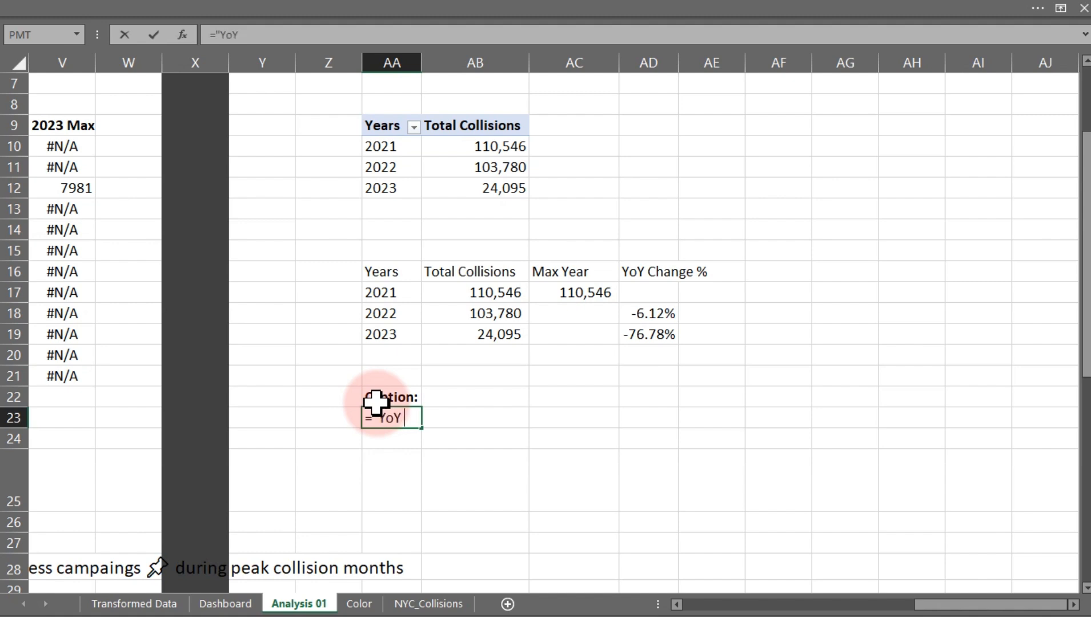
{"action": "type", "text": " cnange S"}
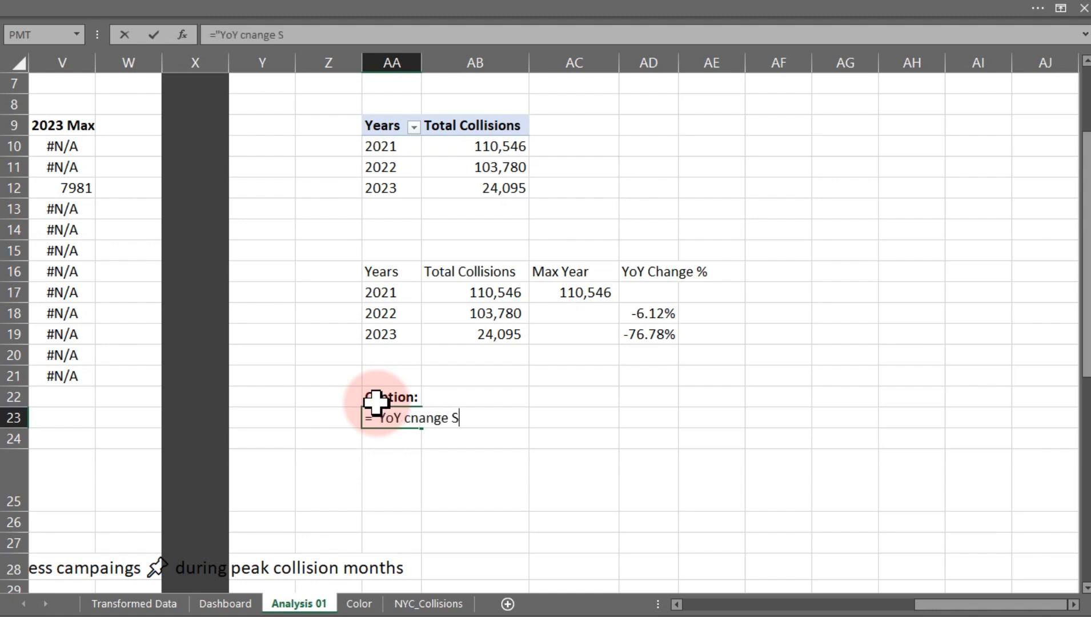
{"action": "type", "text": "ummary"}
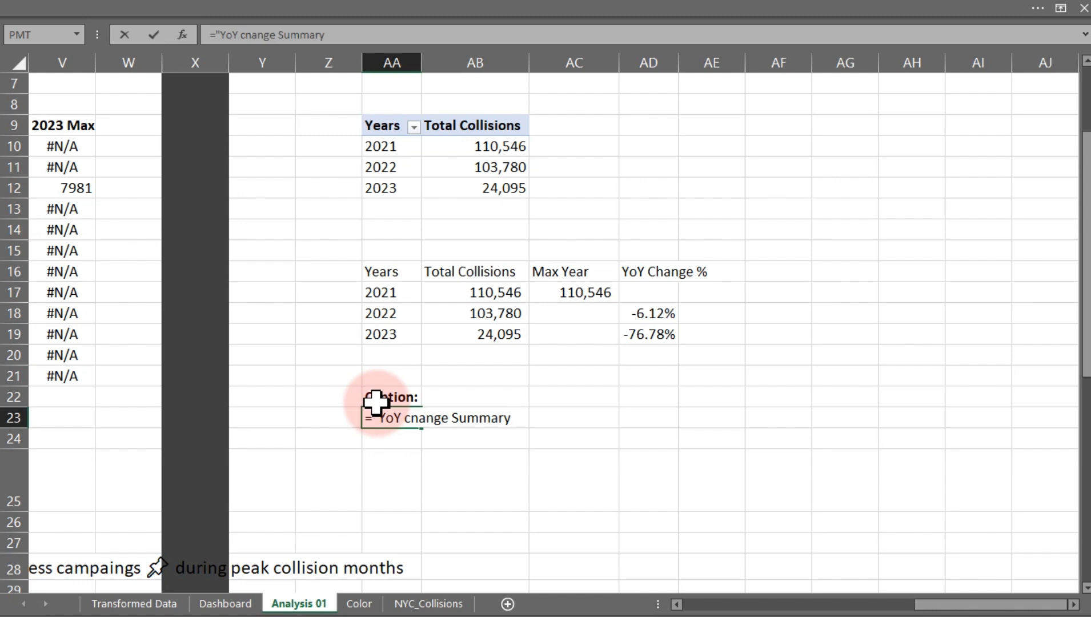
{"action": "type", "text": ":\""}
{"action": "type", "text": "& char"}
{"action": "key", "text": "Tab"}
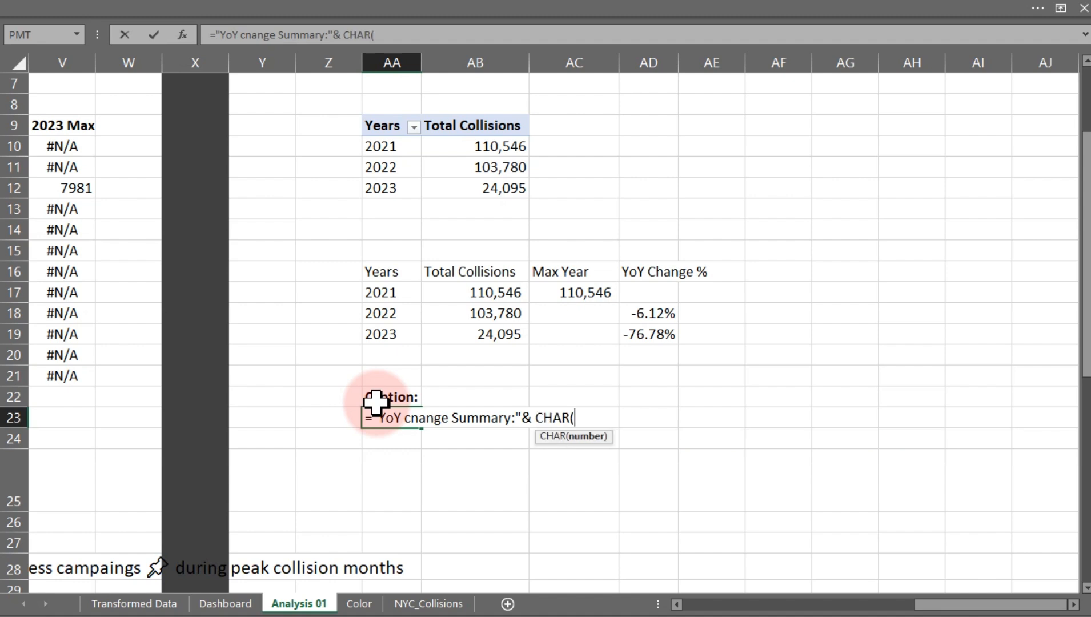
{"action": "type", "text": "10)"}
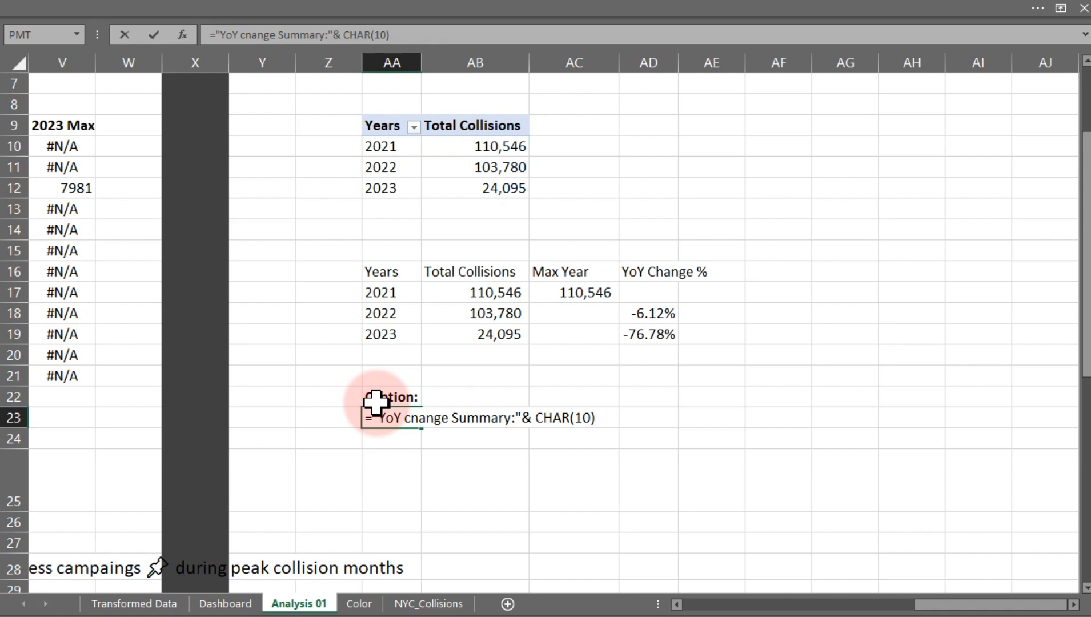
{"action": "key", "text": "Return"}
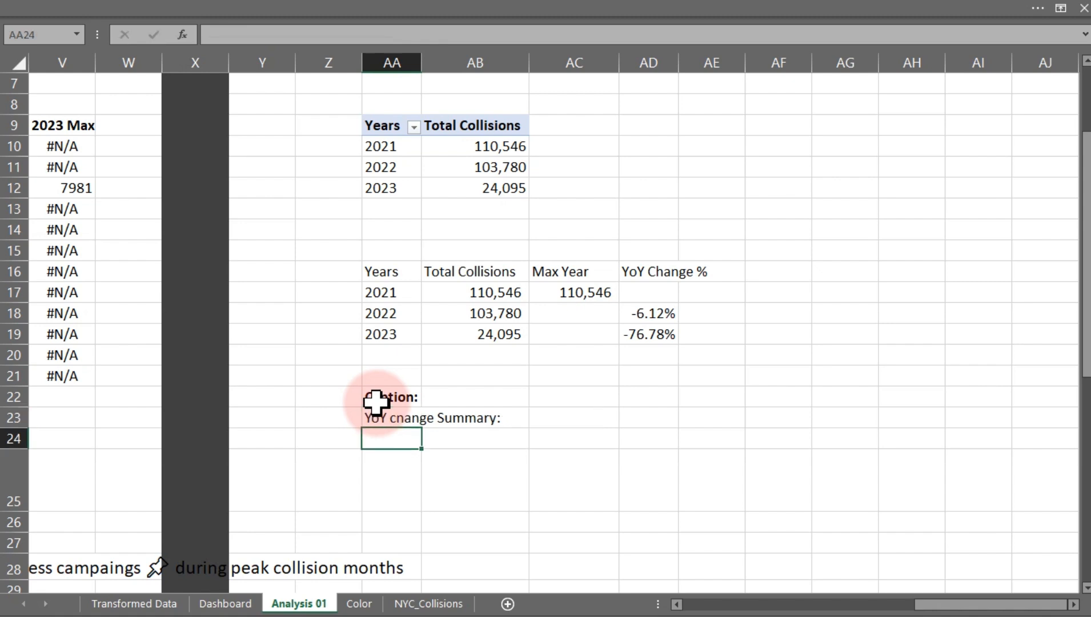
Move the blue YoY Change Summary text box from below the monthly table to columns AF–AJ, rows 9–16, beside the yearly tables
{"action": "left_click_drag", "start_coordinate": [923, 604], "coordinate": [906, 556]}
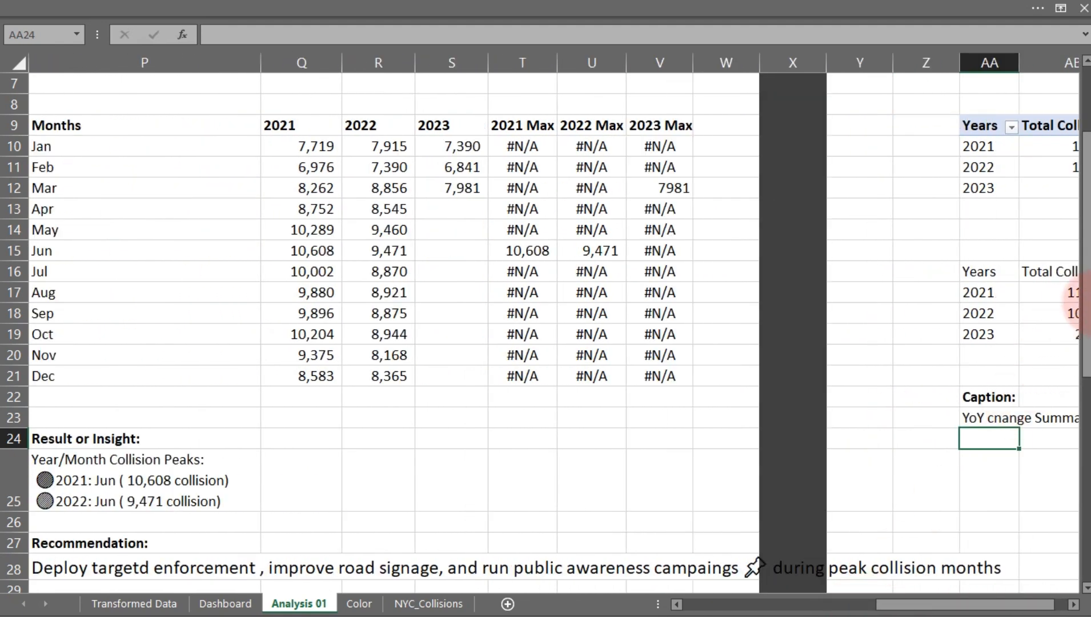
{"action": "scroll", "coordinate": [1082, 343], "scroll_direction": "down", "scroll_amount": 4}
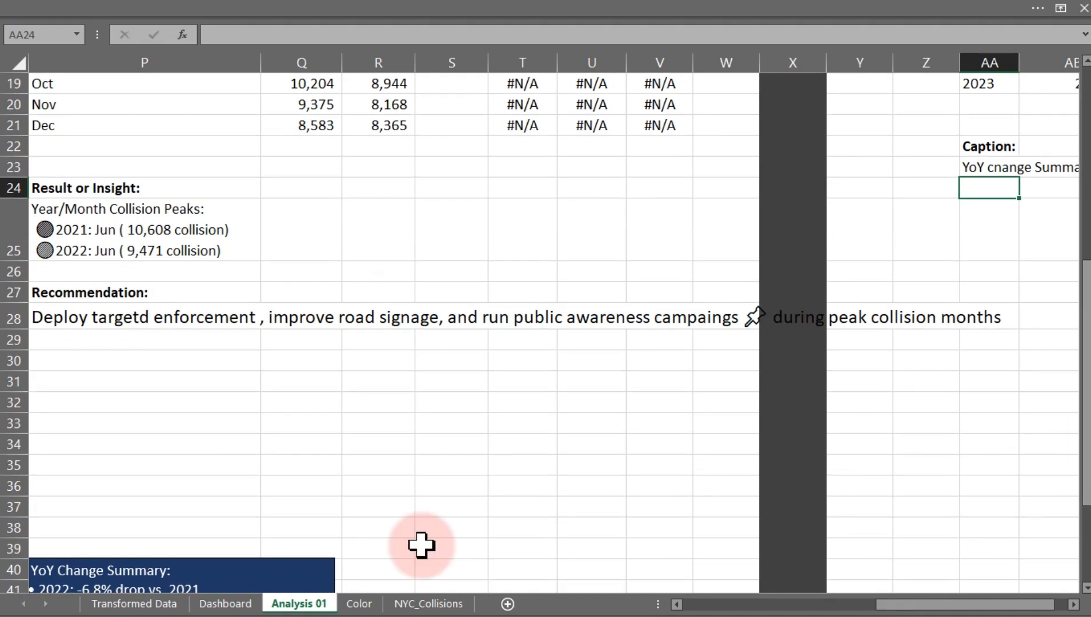
{"action": "left_click", "coordinate": [255, 567]}
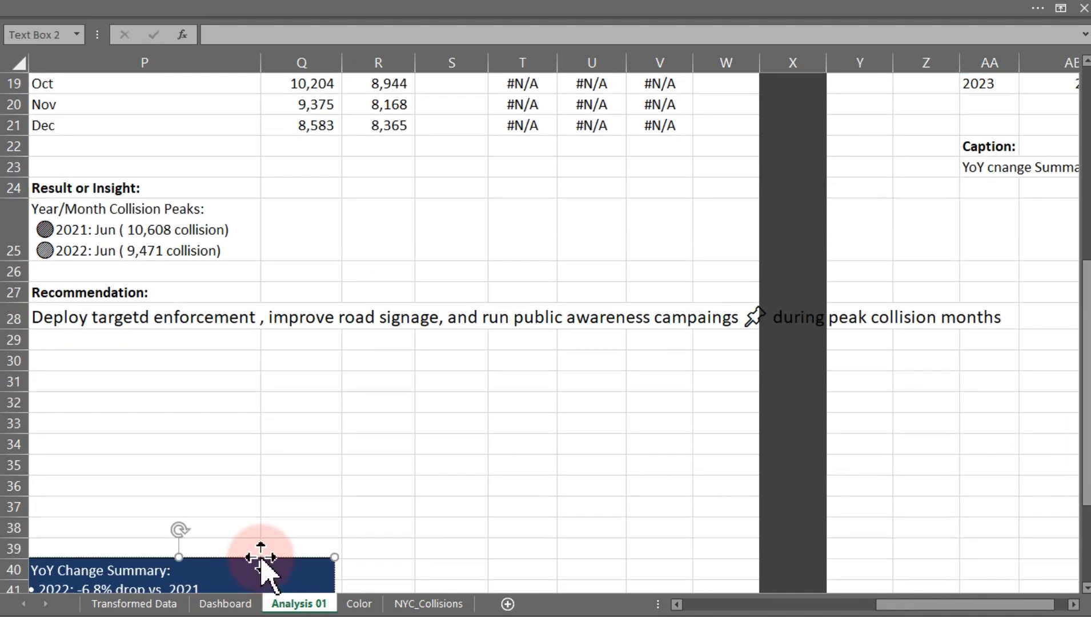
{"action": "left_click_drag", "start_coordinate": [260, 557], "coordinate": [972, 147]}
{"action": "left_click_drag", "start_coordinate": [975, 604], "coordinate": [1001, 609]}
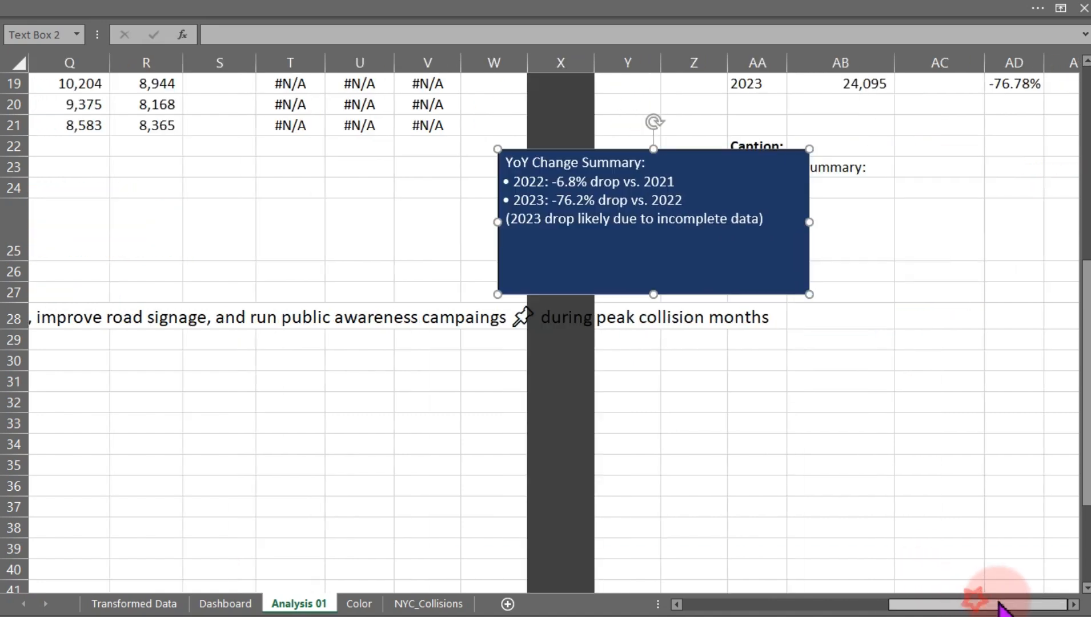
{"action": "left_click", "coordinate": [1074, 605]}
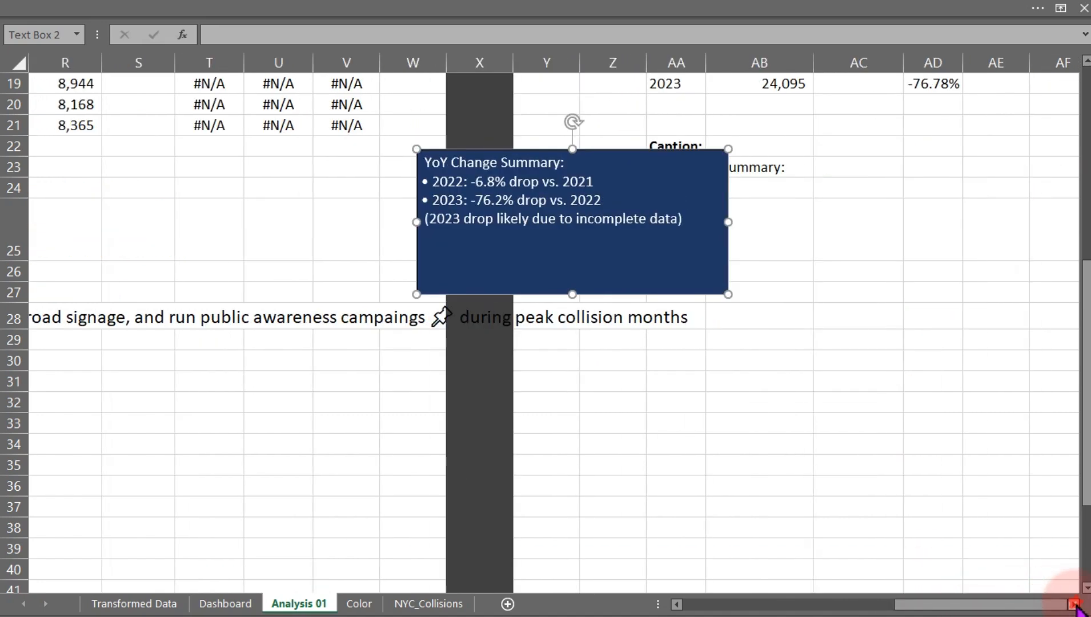
{"action": "left_click", "coordinate": [1075, 604]}
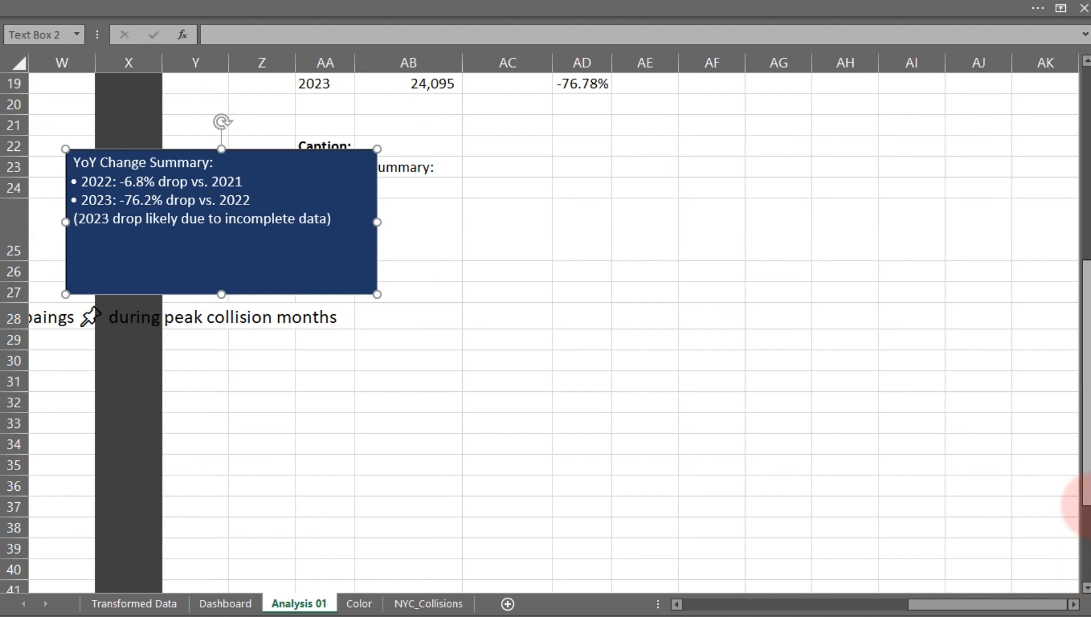
{"action": "left_click_drag", "start_coordinate": [1080, 504], "coordinate": [1081, 388]}
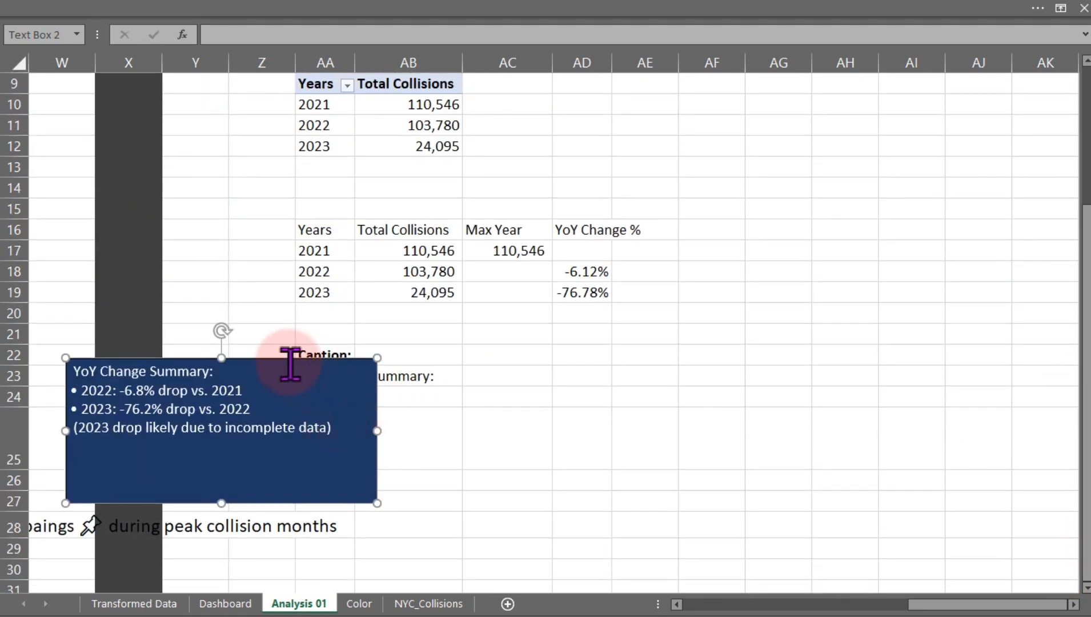
{"action": "left_click_drag", "start_coordinate": [280, 354], "coordinate": [904, 85]}
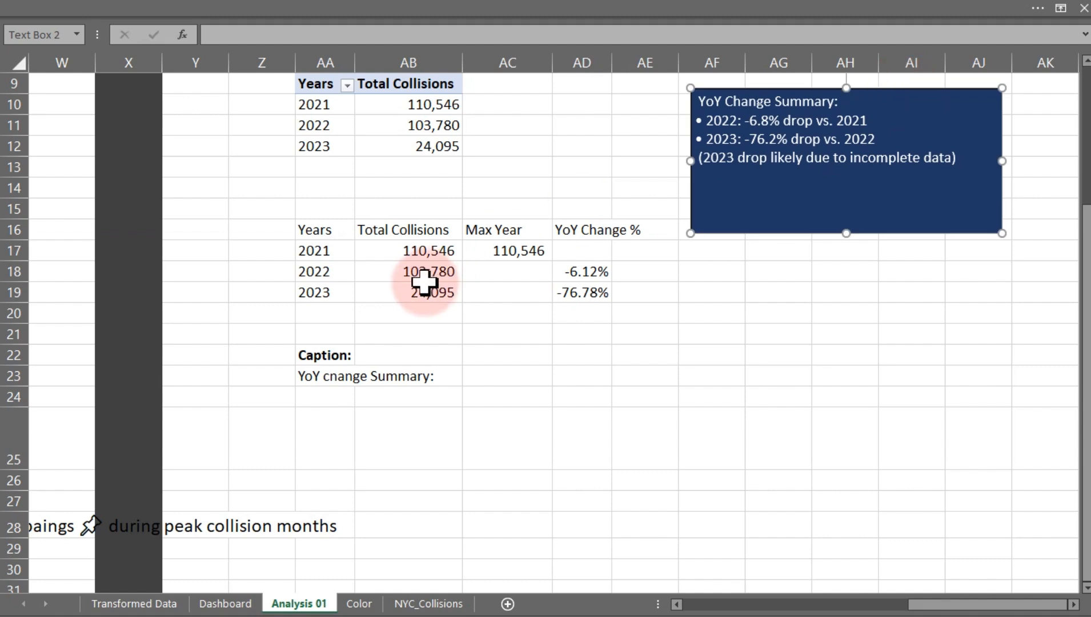
{"action": "key", "text": "ctrl+2"}
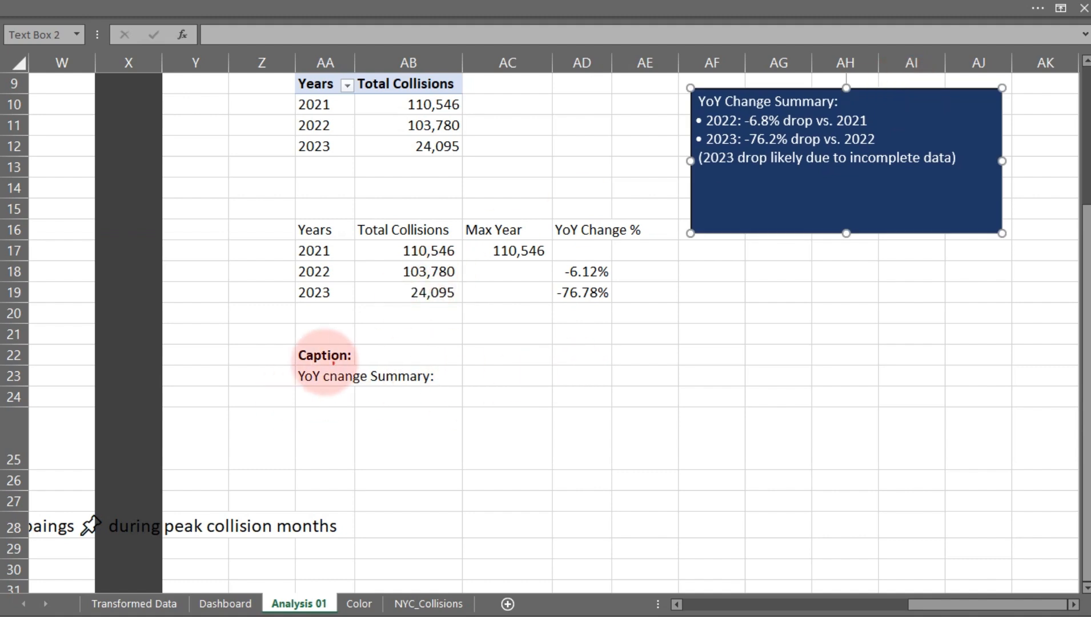
{"action": "left_click_drag", "start_coordinate": [292, 362], "coordinate": [464, 388]}
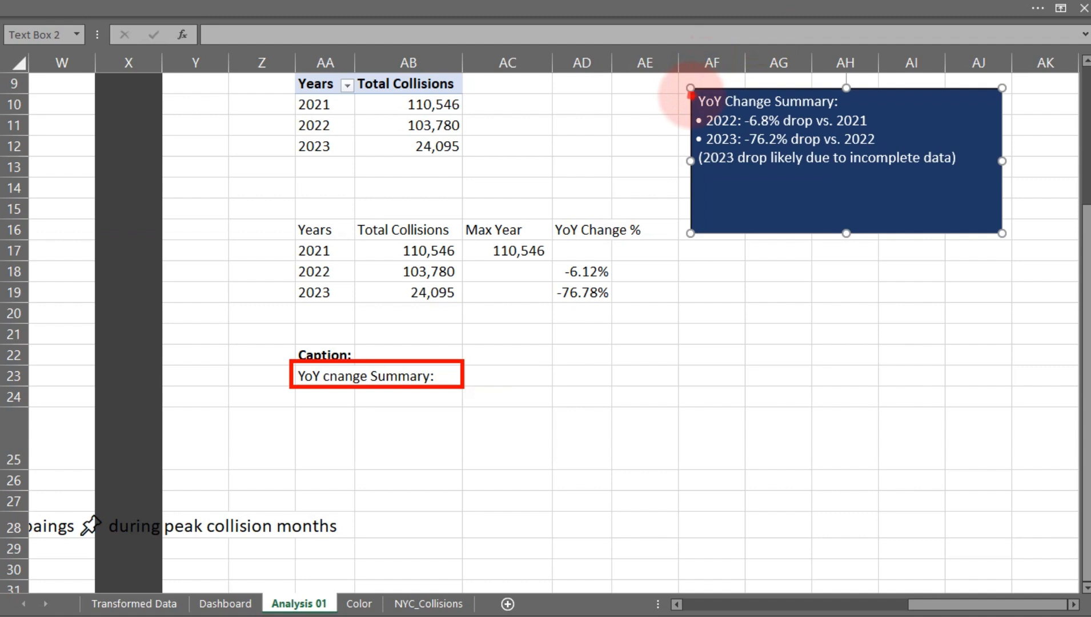
{"action": "left_click_drag", "start_coordinate": [693, 95], "coordinate": [631, 104]}
{"action": "left_click", "coordinate": [689, 120]}
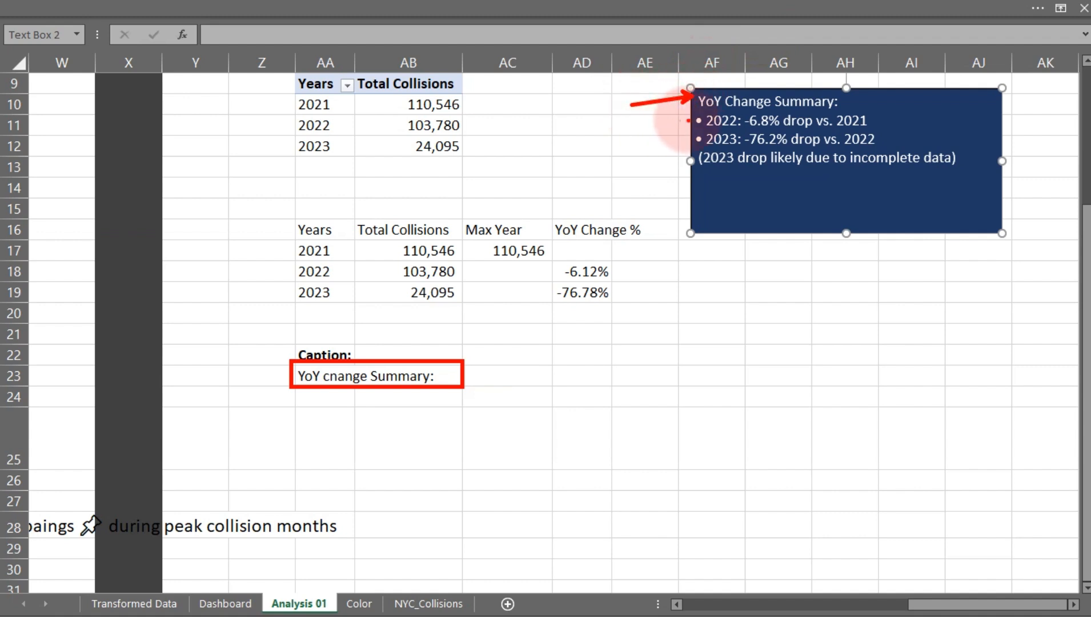
{"action": "mouse_move", "coordinate": [689, 121]}
{"action": "left_mouse_down"}
{"action": "mouse_move", "coordinate": [647, 126]}
{"action": "mouse_move", "coordinate": [649, 146]}
{"action": "left_mouse_up"}
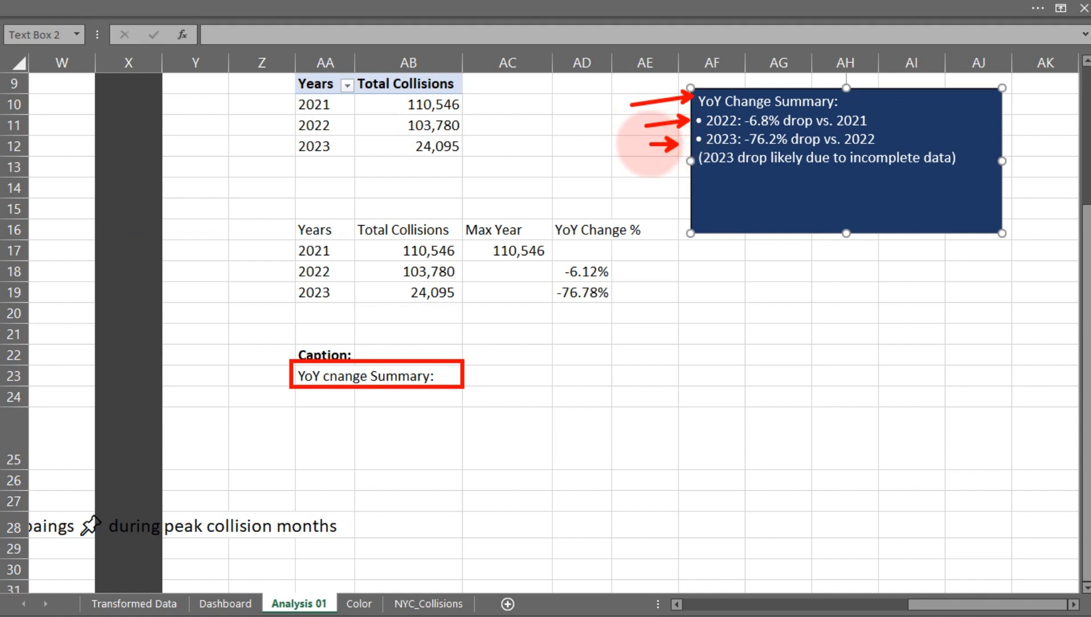
{"action": "left_click_drag", "start_coordinate": [680, 158], "coordinate": [631, 160]}
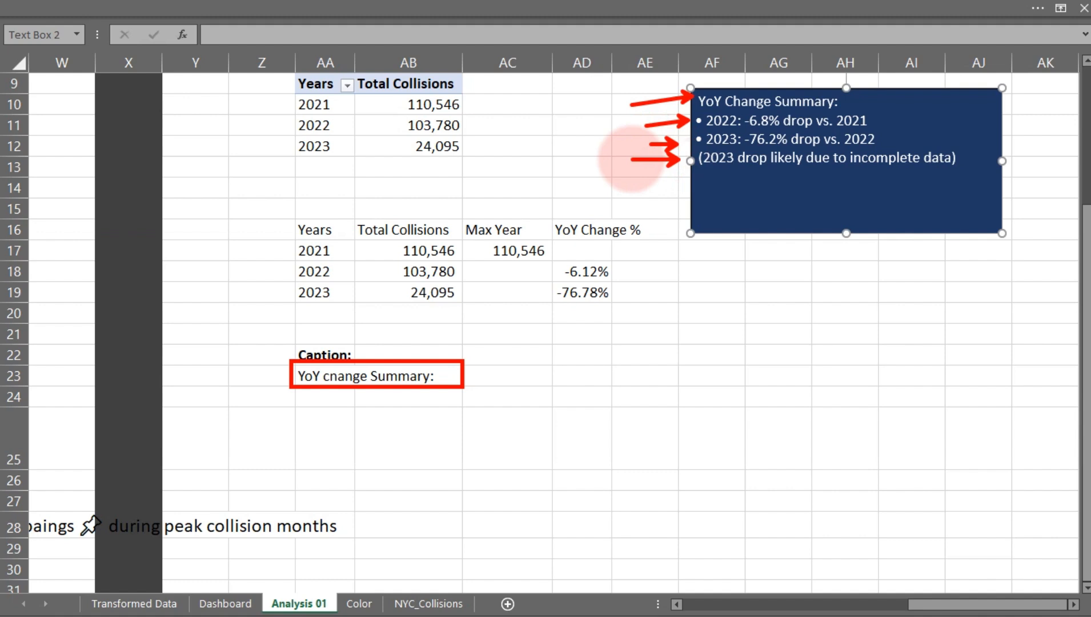
{"action": "key", "text": "Escape"}
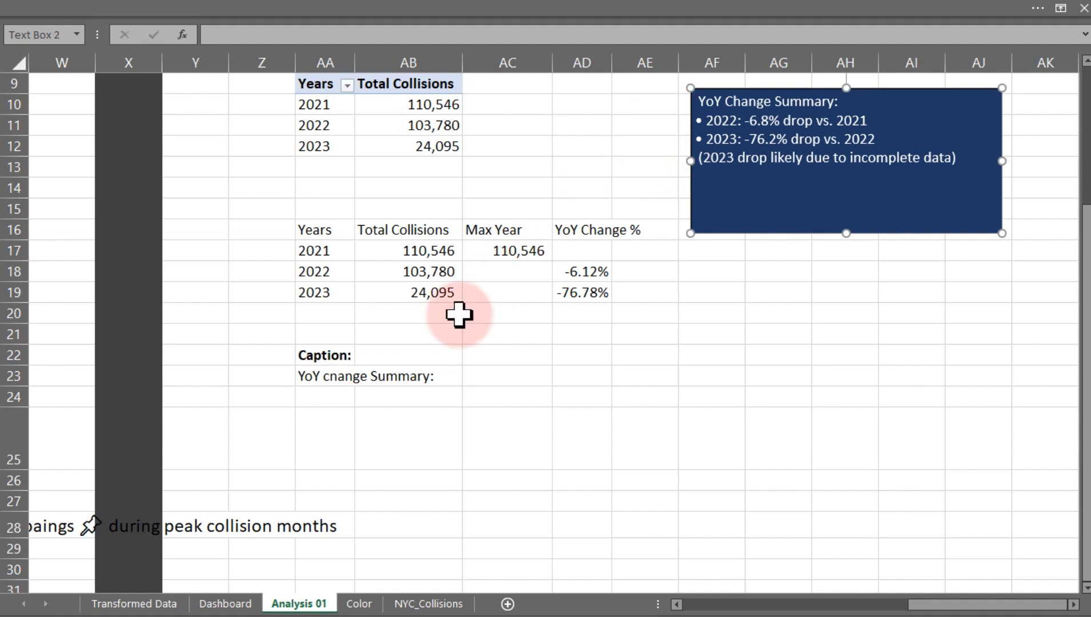
Append & "2022 "&AD18 to the caption formula in cell AA23
{"action": "double_click", "coordinate": [316, 383]}
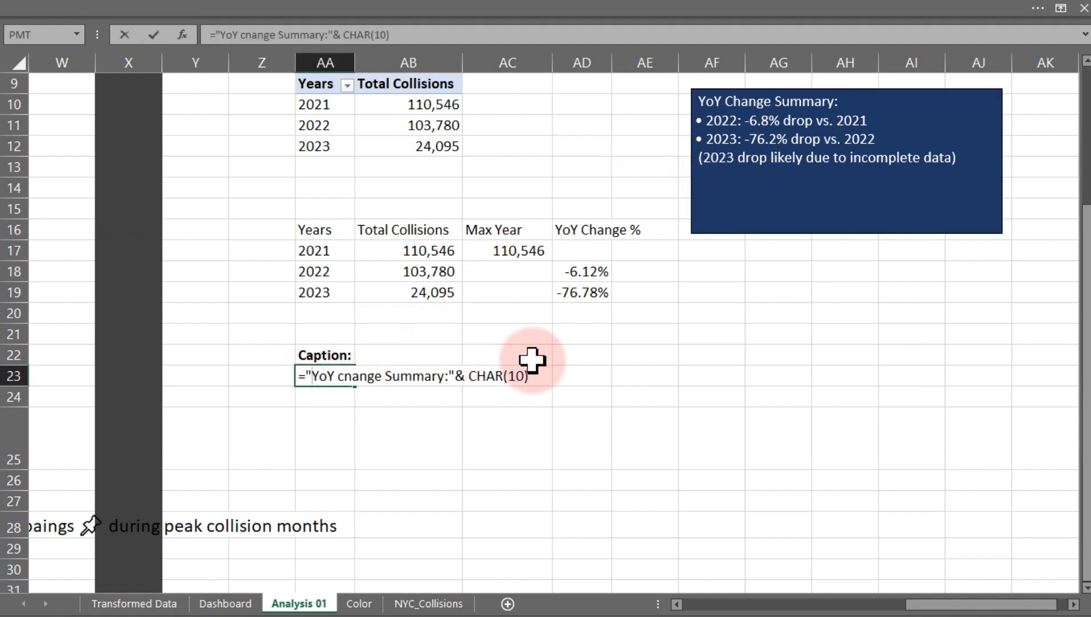
{"action": "left_click", "coordinate": [536, 381]}
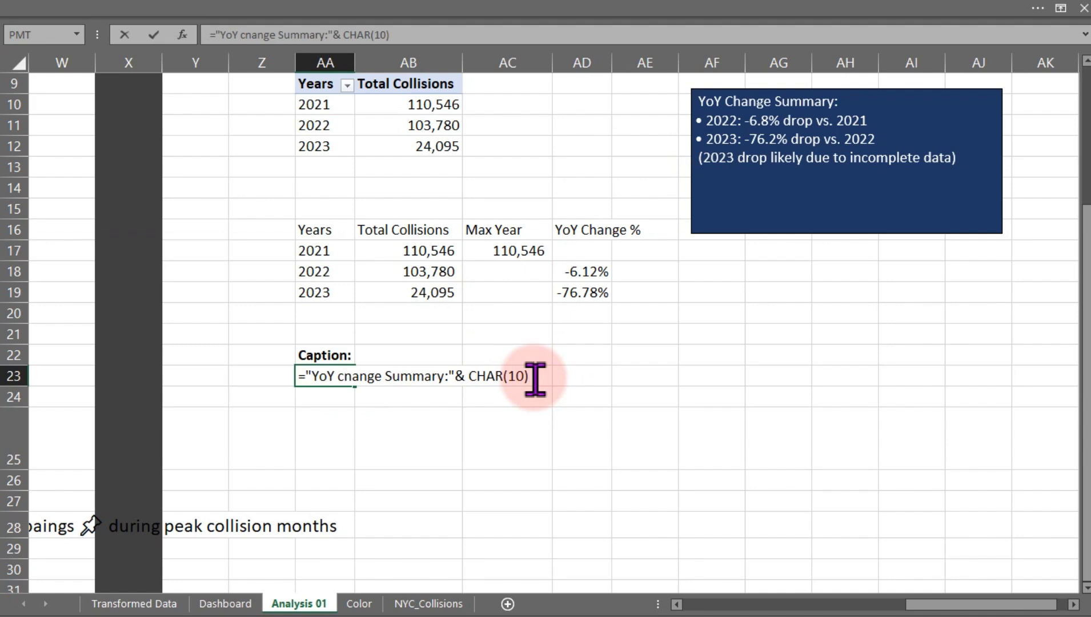
{"action": "type", "text": "& \"2022"}
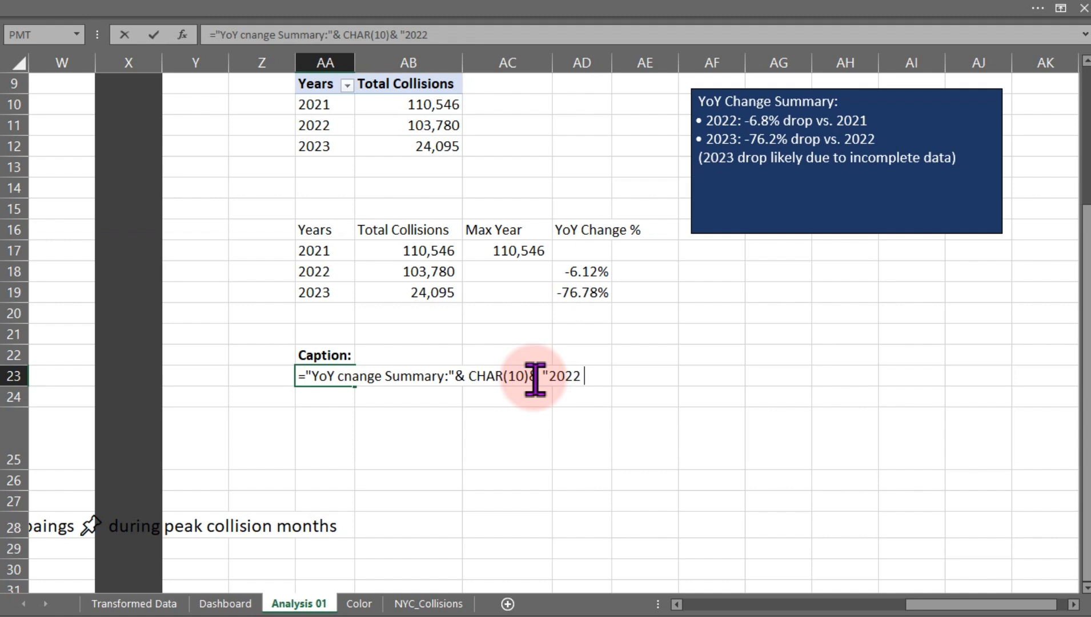
{"action": "type", "text": " \"&"}
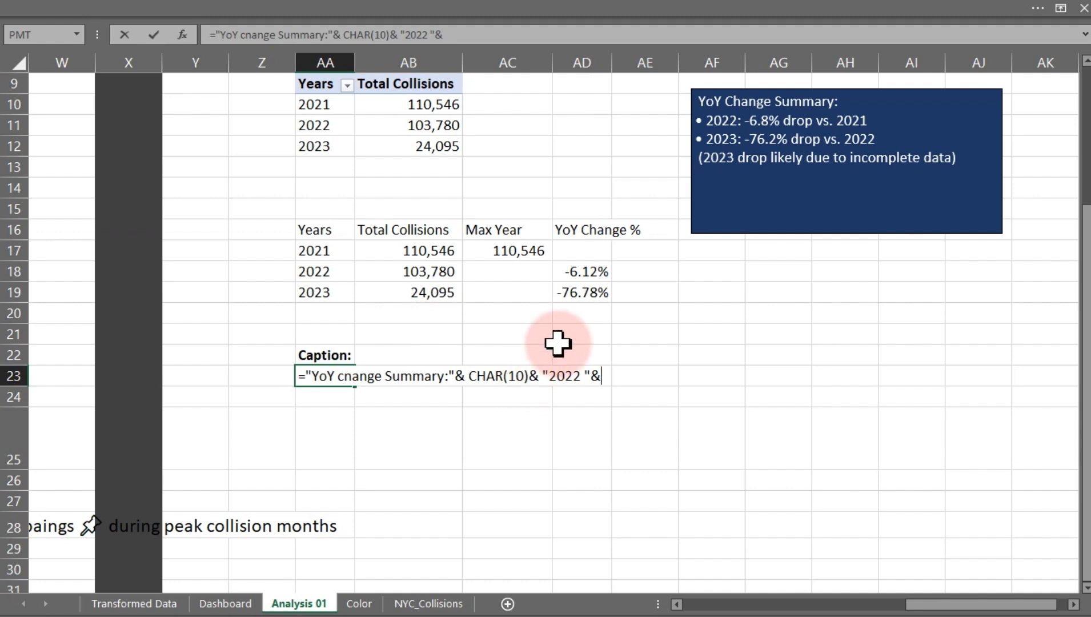
{"action": "left_click", "coordinate": [581, 273]}
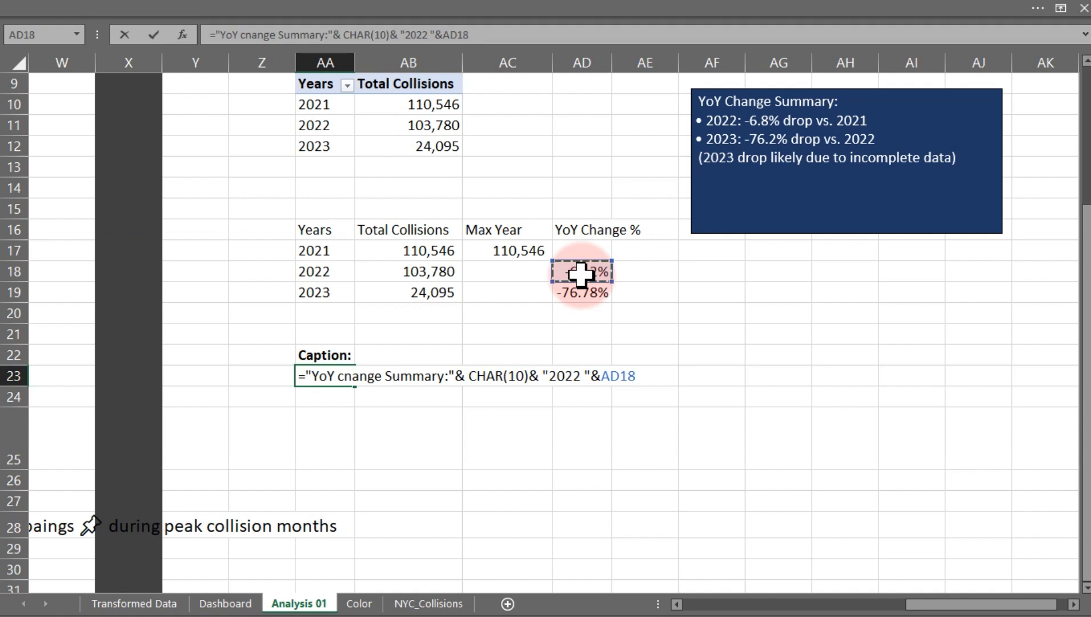
{"action": "key", "text": "Return"}
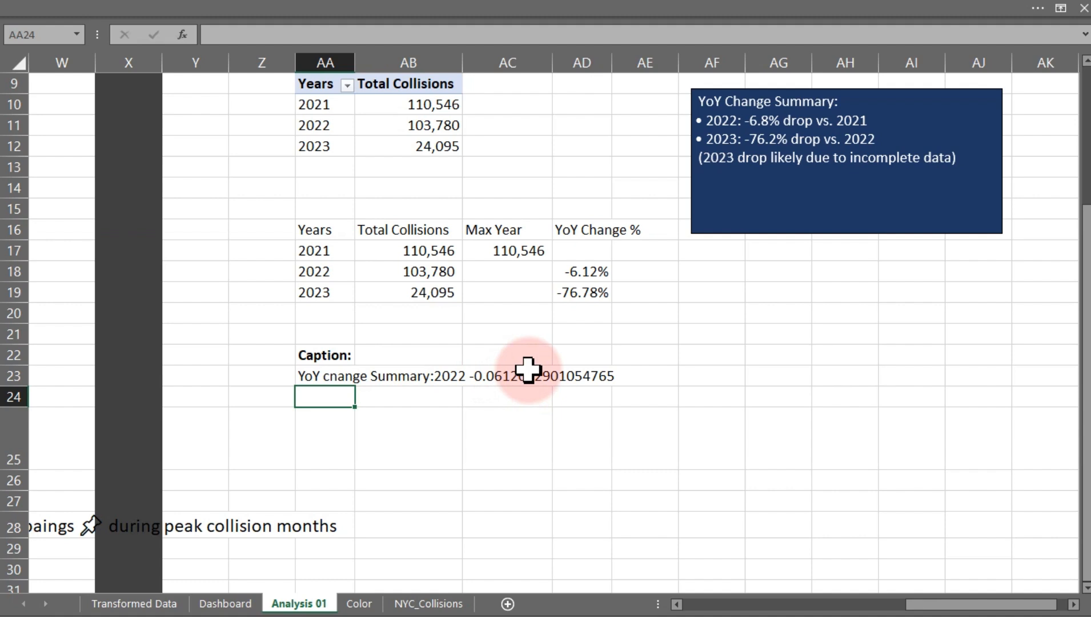
Wrap the AD18 reference in the AA23 caption formula as TEXT(AD18,"0.0%")
{"action": "left_click", "coordinate": [582, 272]}
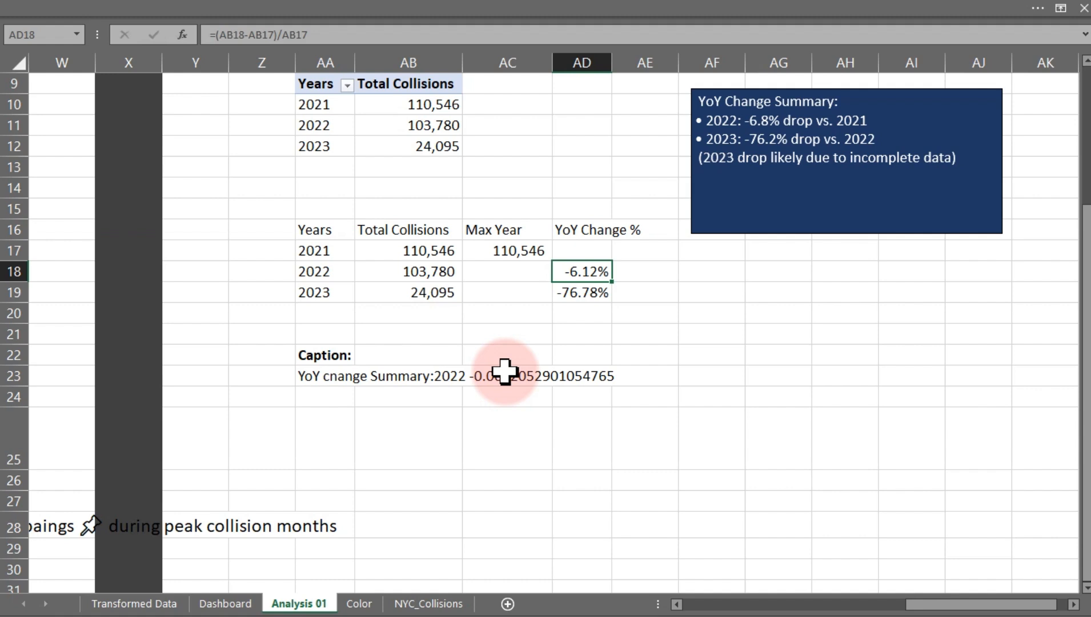
{"action": "double_click", "coordinate": [324, 379]}
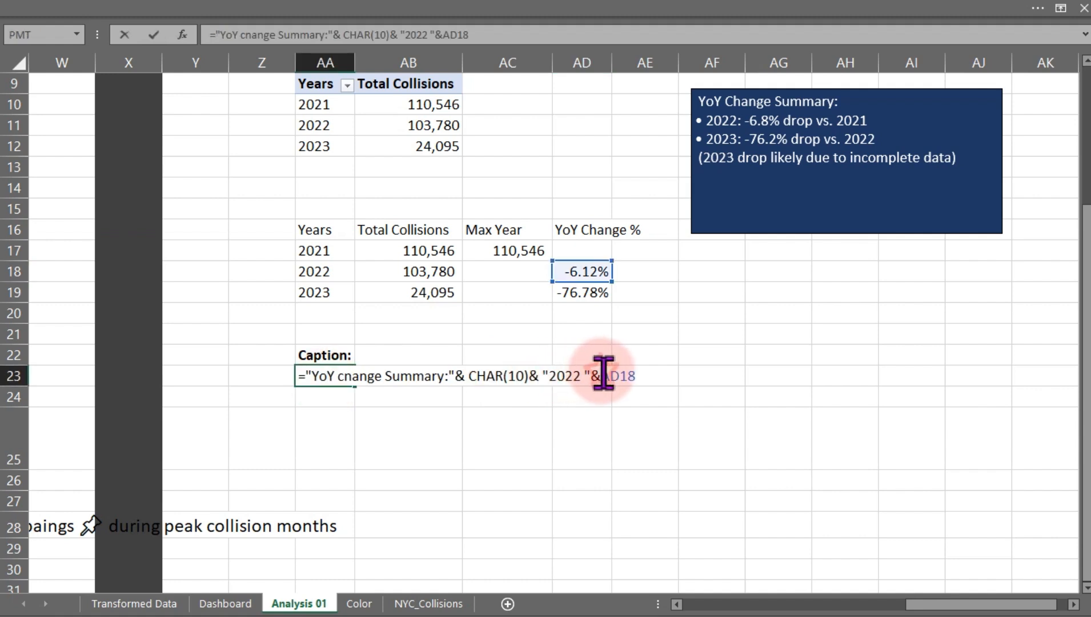
{"action": "key", "text": "Left"}
{"action": "key", "text": "Left"}
{"action": "key", "text": "Left"}
{"action": "key", "text": "Left"}
{"action": "type", "text": "tex"}
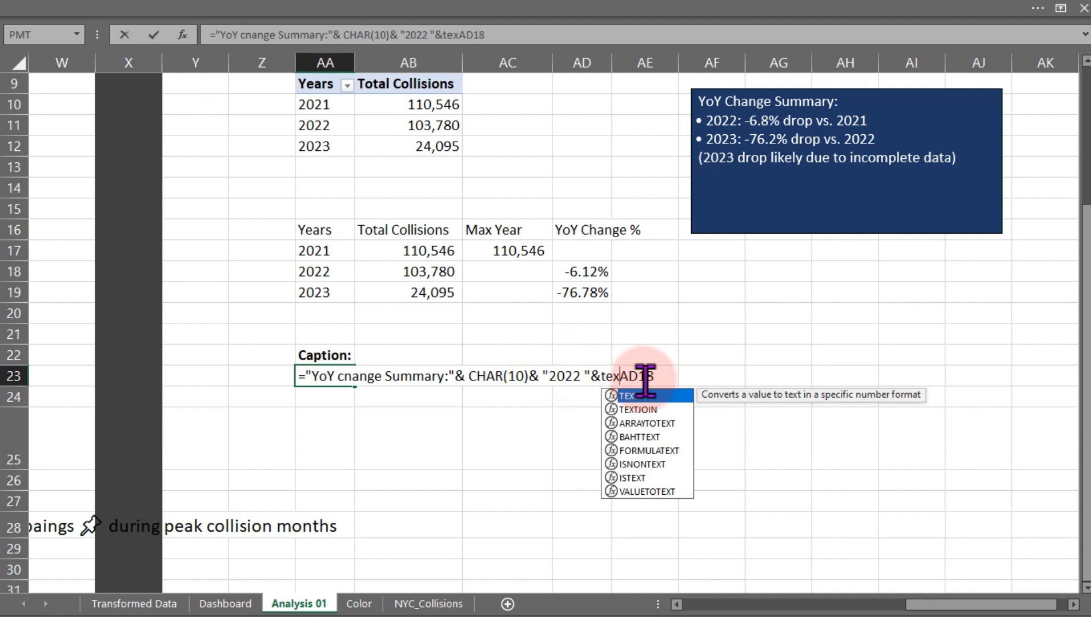
{"action": "key", "text": "Tab"}
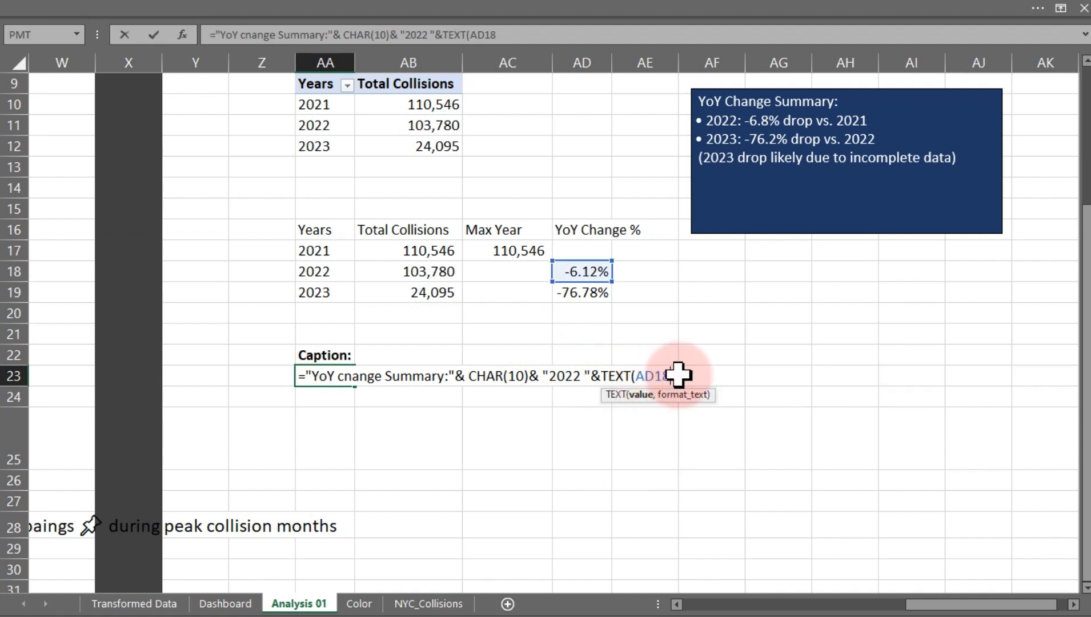
{"action": "type", "text": ",\""}
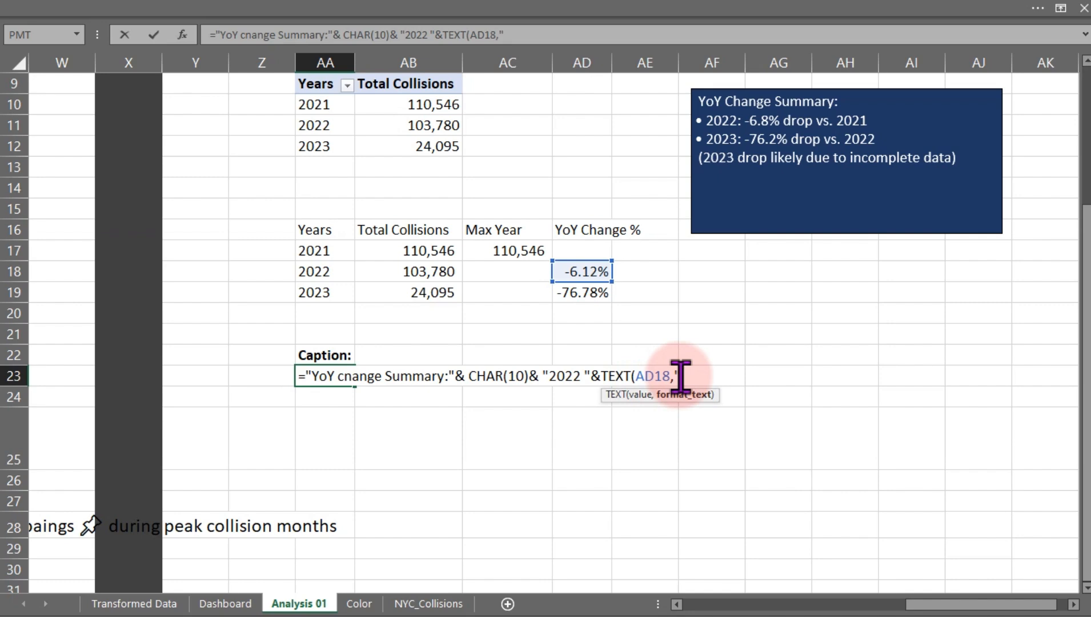
{"action": "type", "text": "0.0"}
{"action": "key", "text": "BackSpace"}
{"action": "type", "text": "%\")"}
{"action": "key", "text": "Return"}
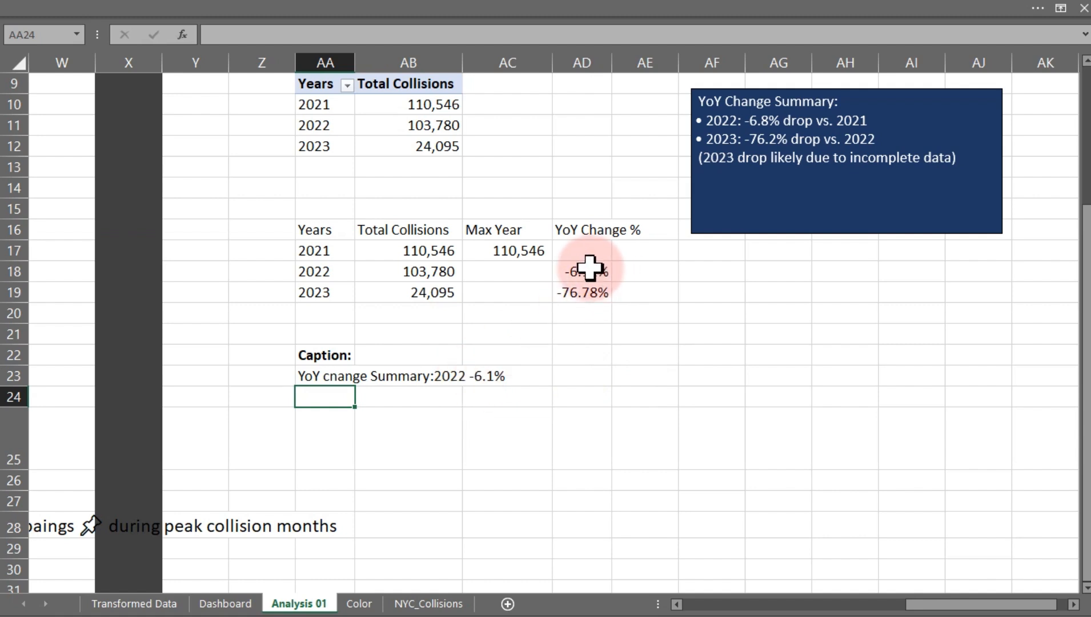
Add a second decimal place to the TEXT format in the AA23 caption formula, making it "0.00%"
{"action": "double_click", "coordinate": [311, 376]}
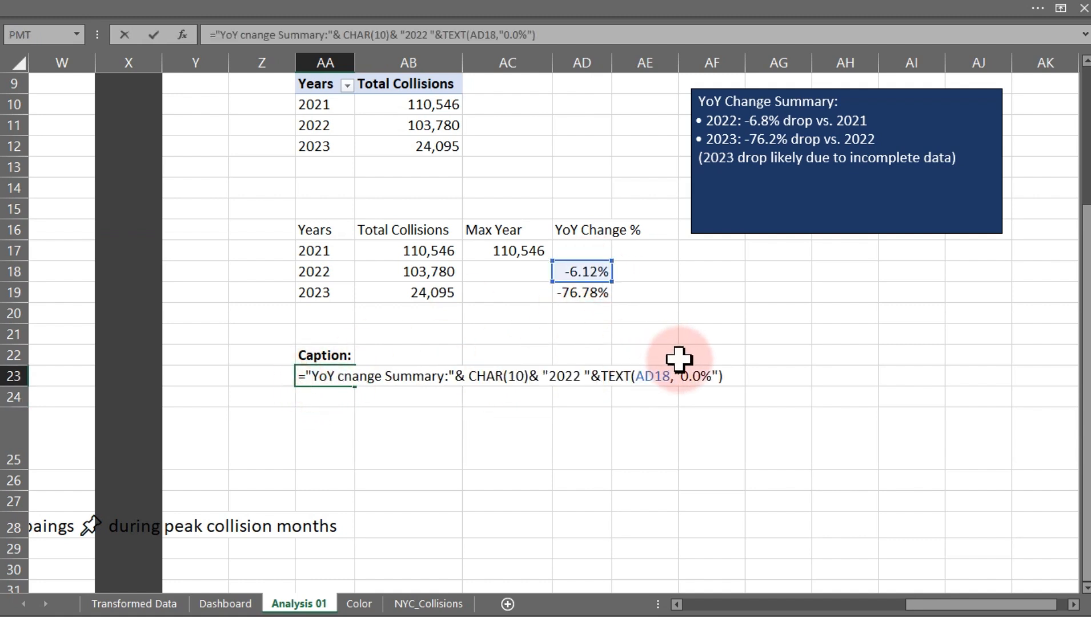
{"action": "left_click", "coordinate": [700, 376]}
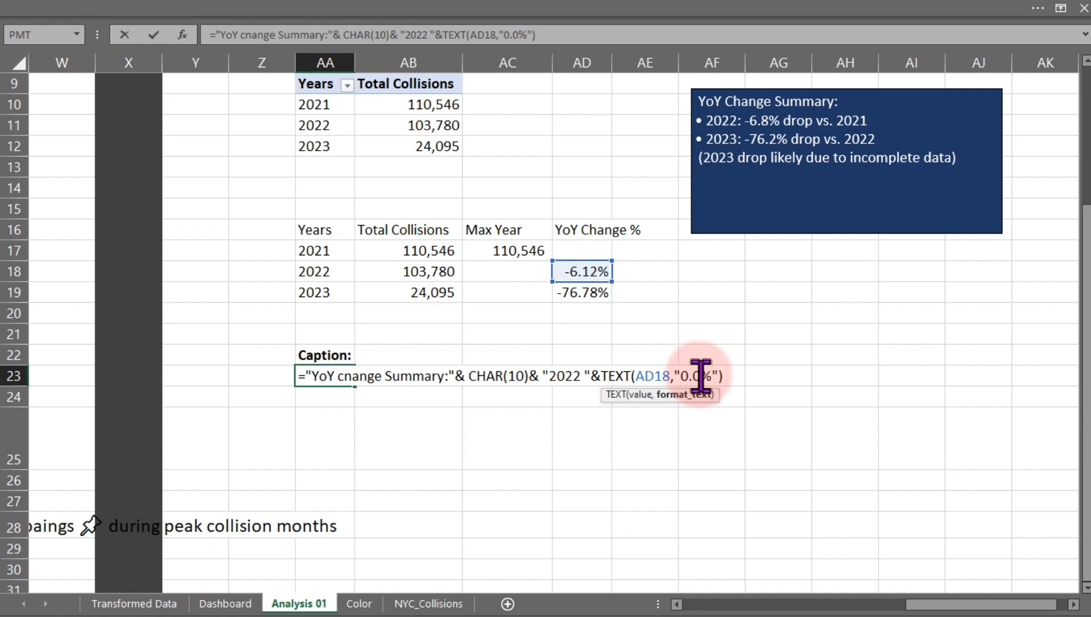
{"action": "type", "text": "0"}
{"action": "key", "text": "Return"}
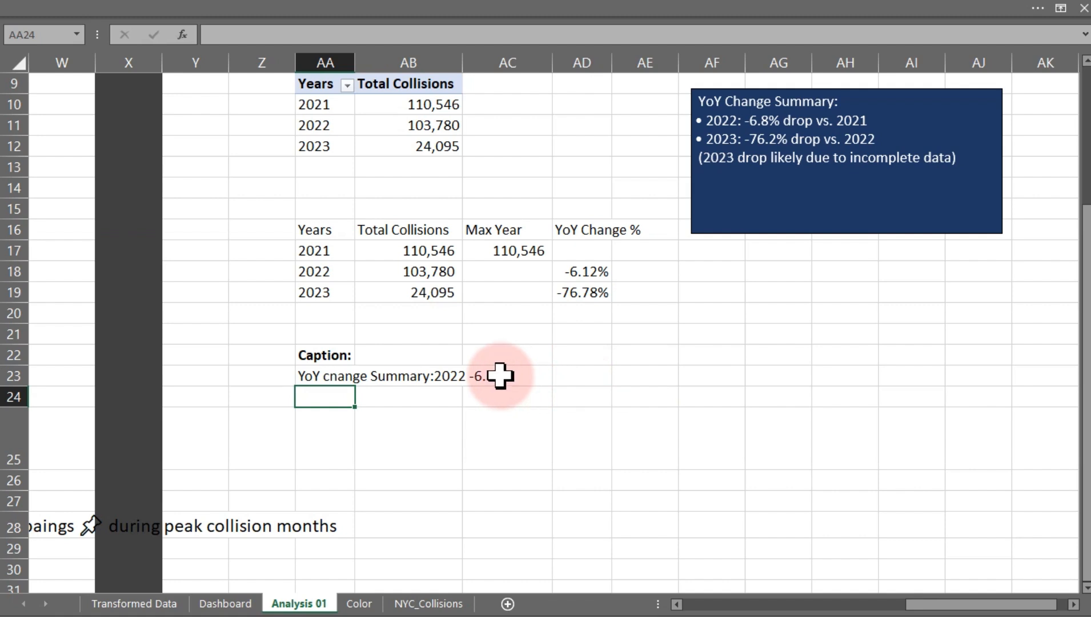
Reduce the TEXT format in the AA23 caption formula to one decimal place, "0.0%"
{"action": "double_click", "coordinate": [325, 376]}
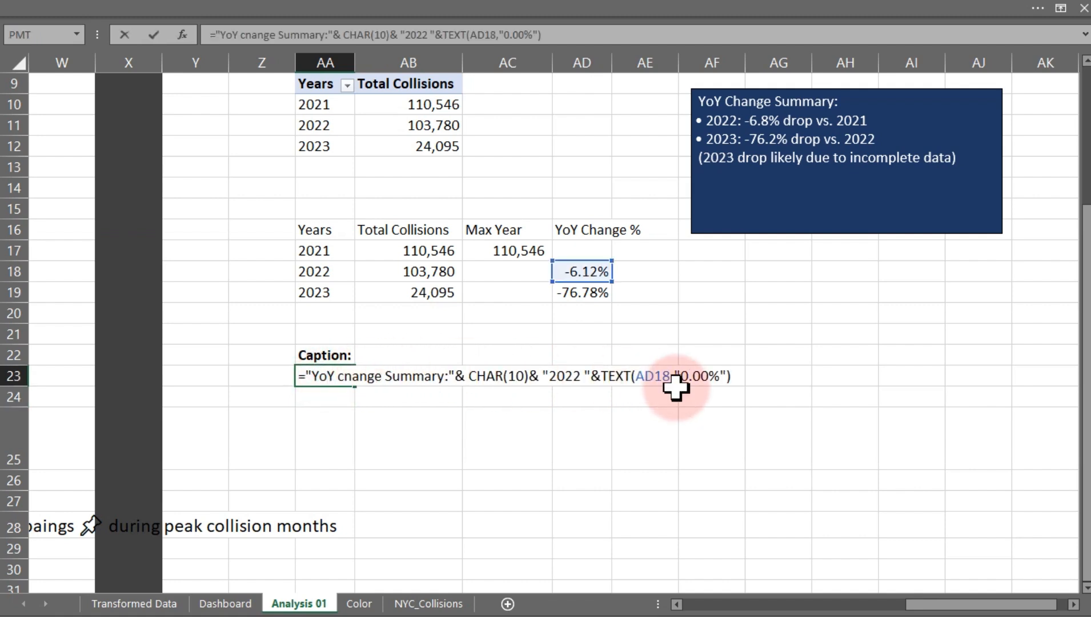
{"action": "left_click", "coordinate": [708, 376]}
{"action": "key", "text": "BackSpace"}
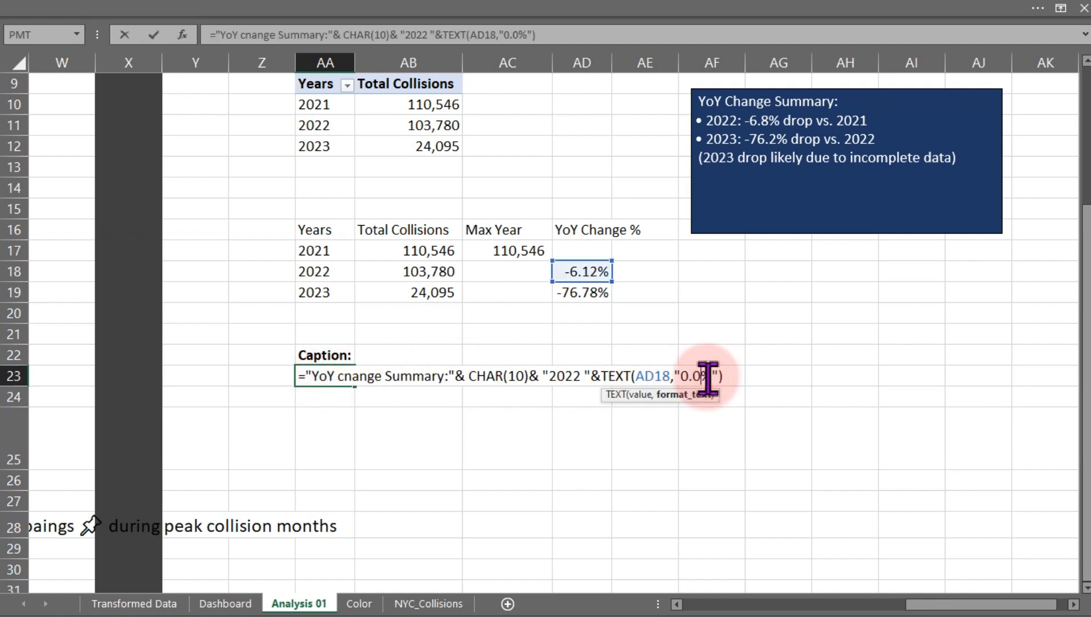
{"action": "key", "text": "Return"}
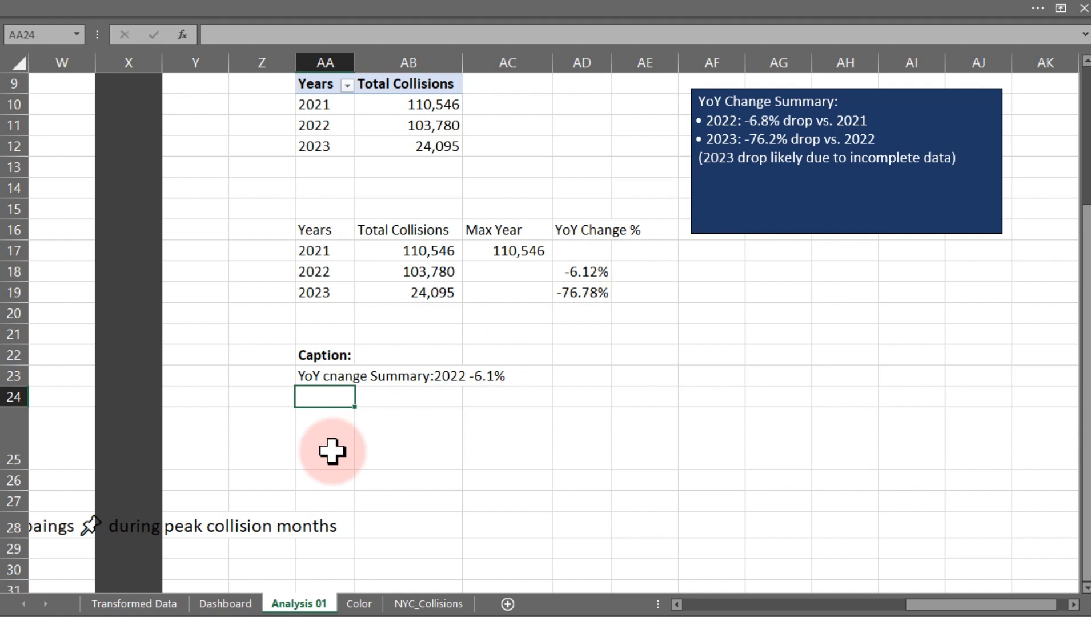
Enter Drop and Increase as notes in two stacked cells of column AG and place them in AG19:AG20
{"action": "left_click", "coordinate": [773, 324]}
{"action": "type", "text": "Drop"}
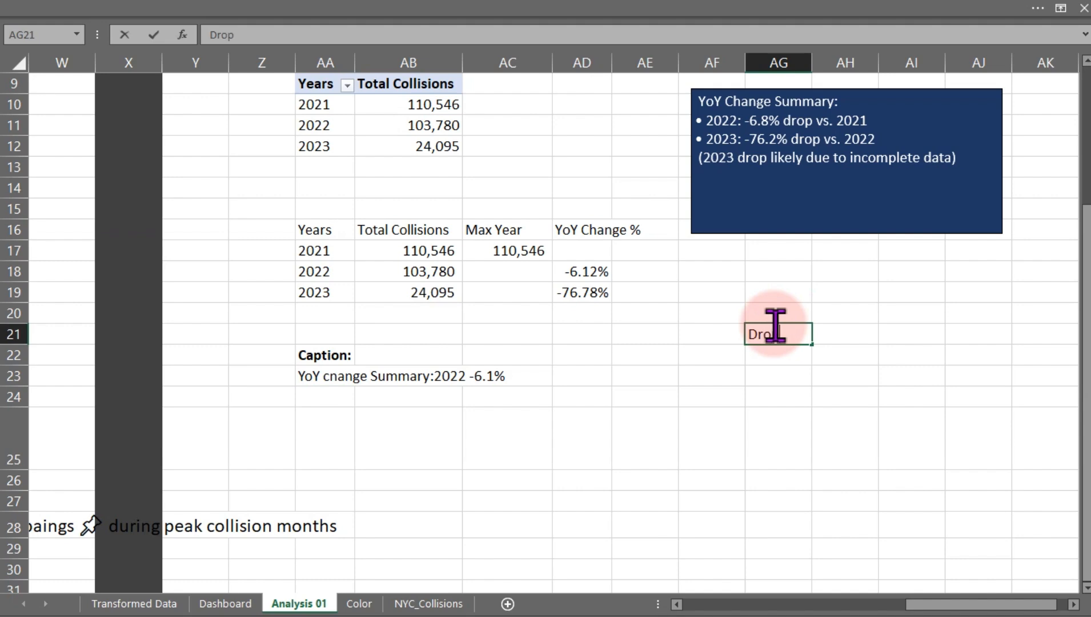
{"action": "key", "text": "Return"}
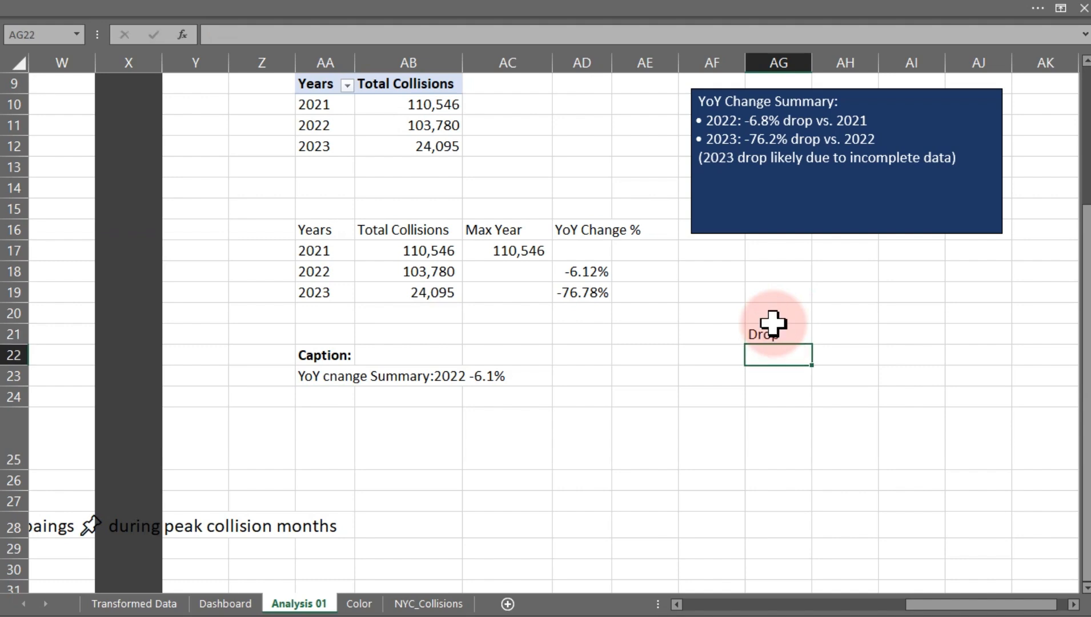
{"action": "type", "text": "Increase"}
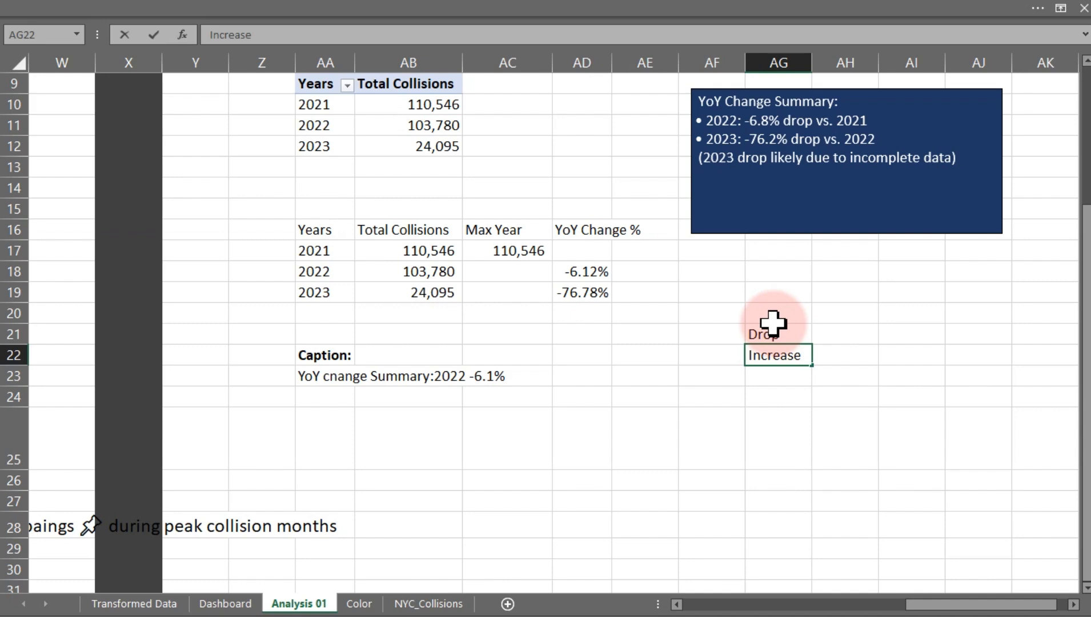
{"action": "key", "text": "Return"}
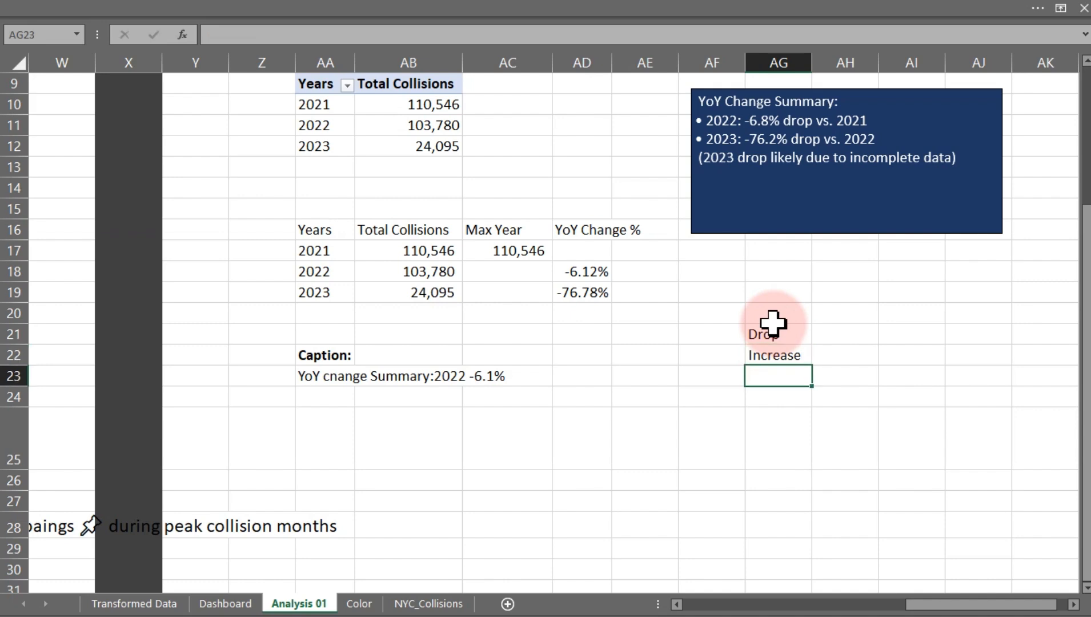
{"action": "left_click_drag", "start_coordinate": [762, 338], "coordinate": [767, 286]}
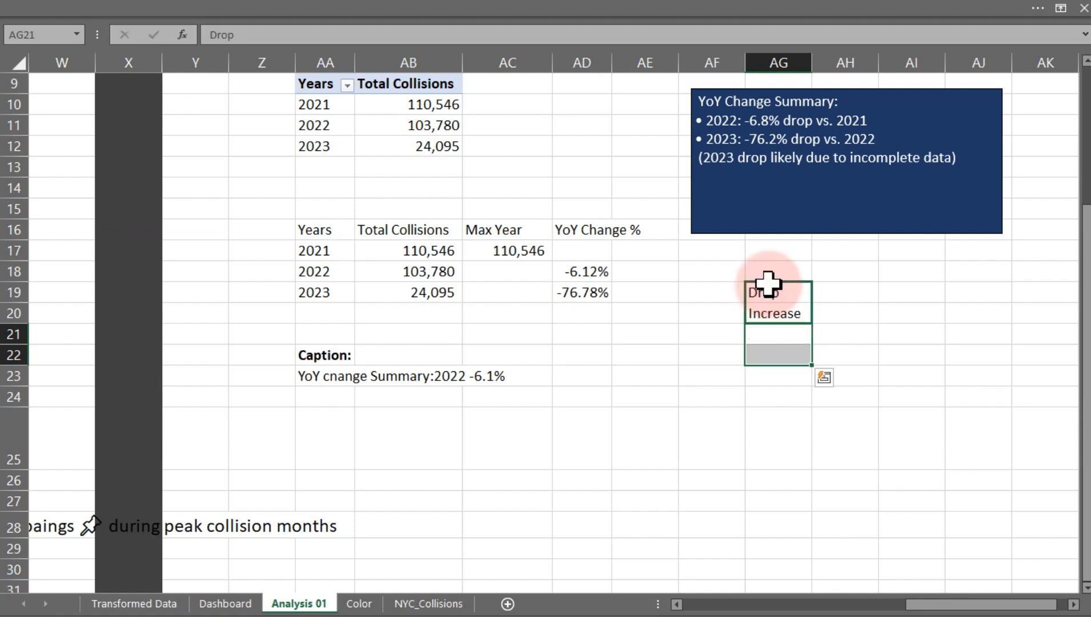
Append & IF(AD18>0,"increase","drop") to the caption formula in cell AA23
{"action": "double_click", "coordinate": [317, 374]}
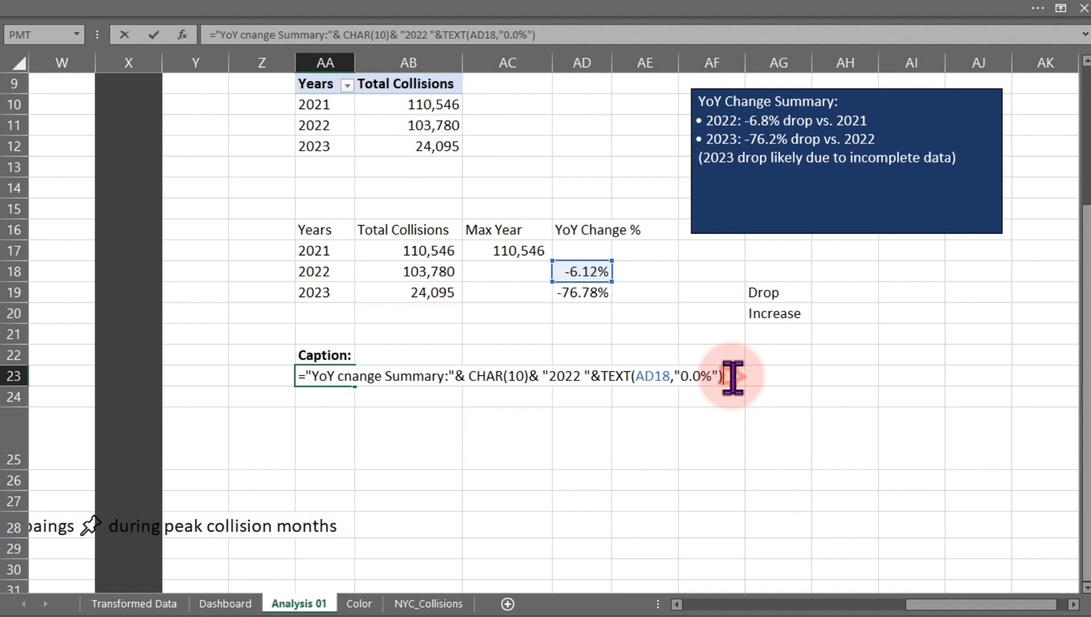
{"action": "type", "text": "& IF("}
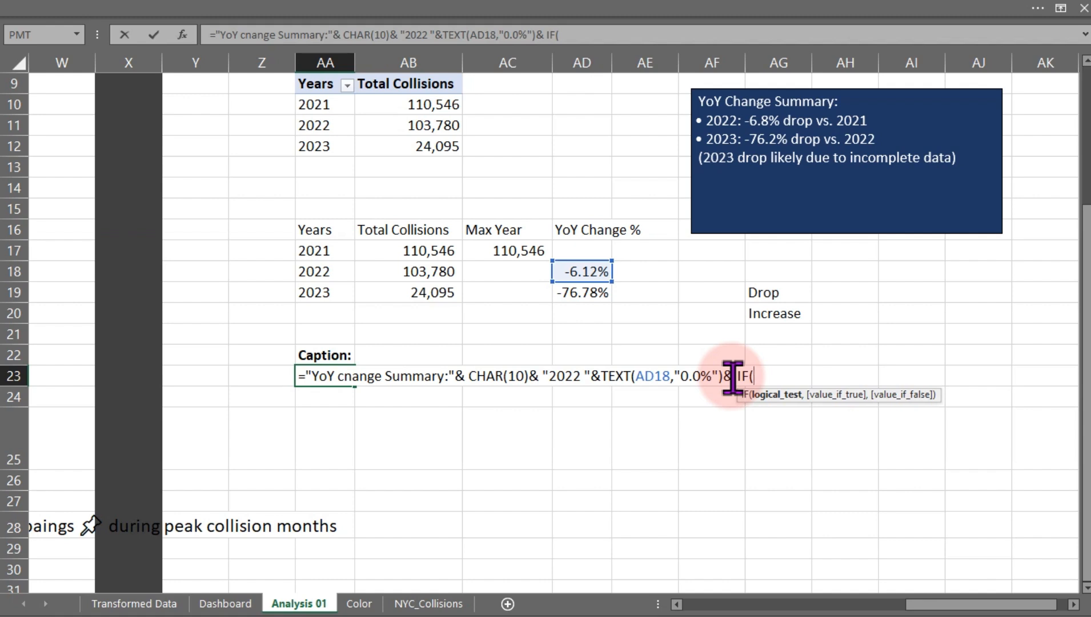
{"action": "left_click", "coordinate": [573, 268]}
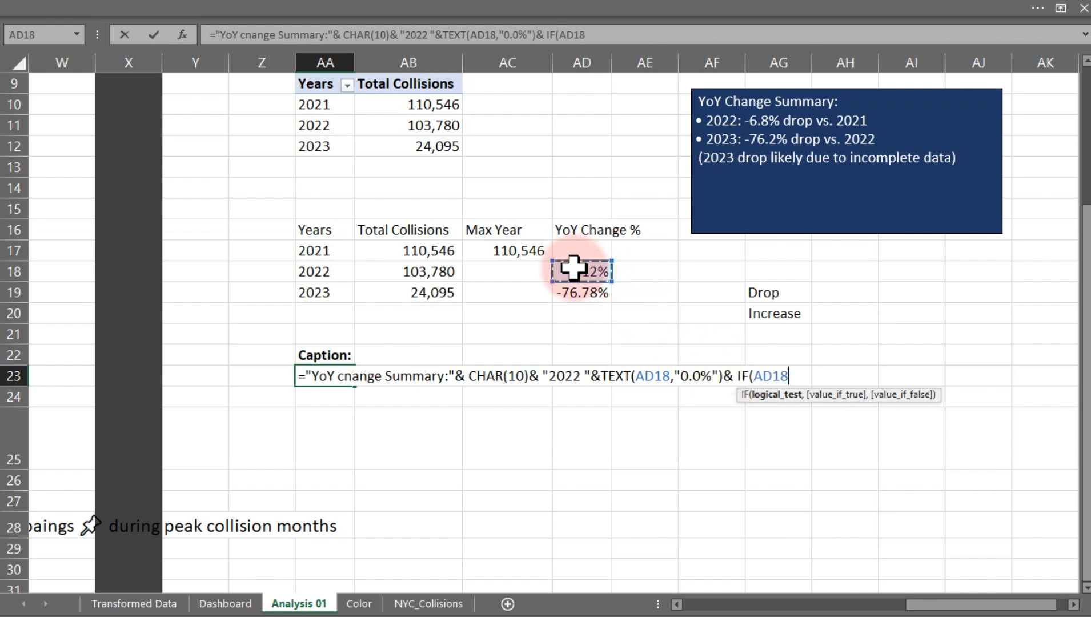
{"action": "type", "text": ">0,"}
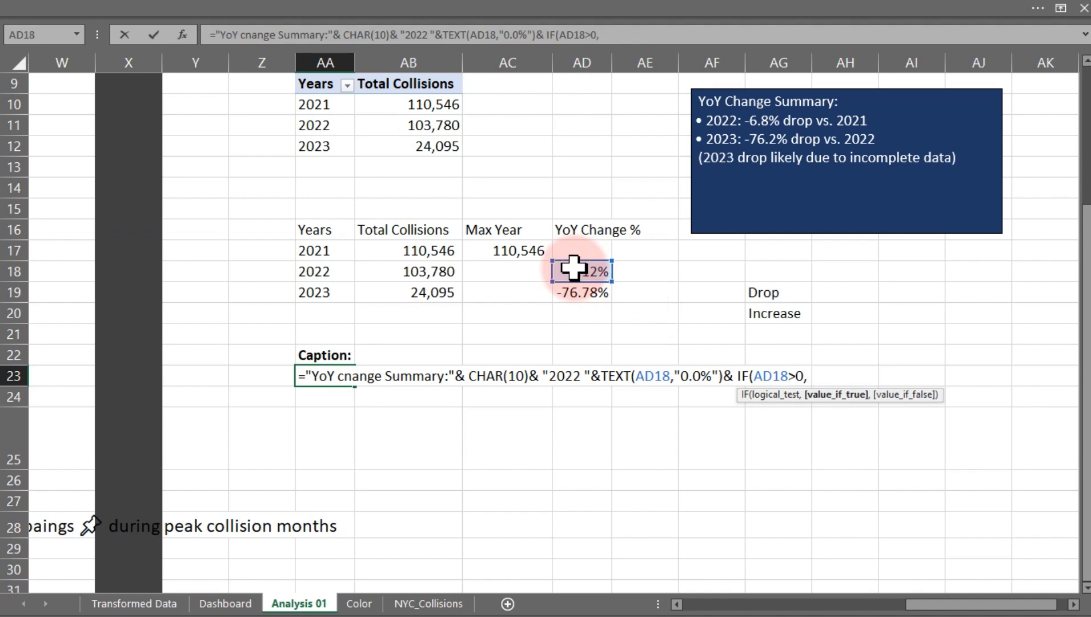
{"action": "type", "text": "\"increa"}
{"action": "type", "text": "se"}
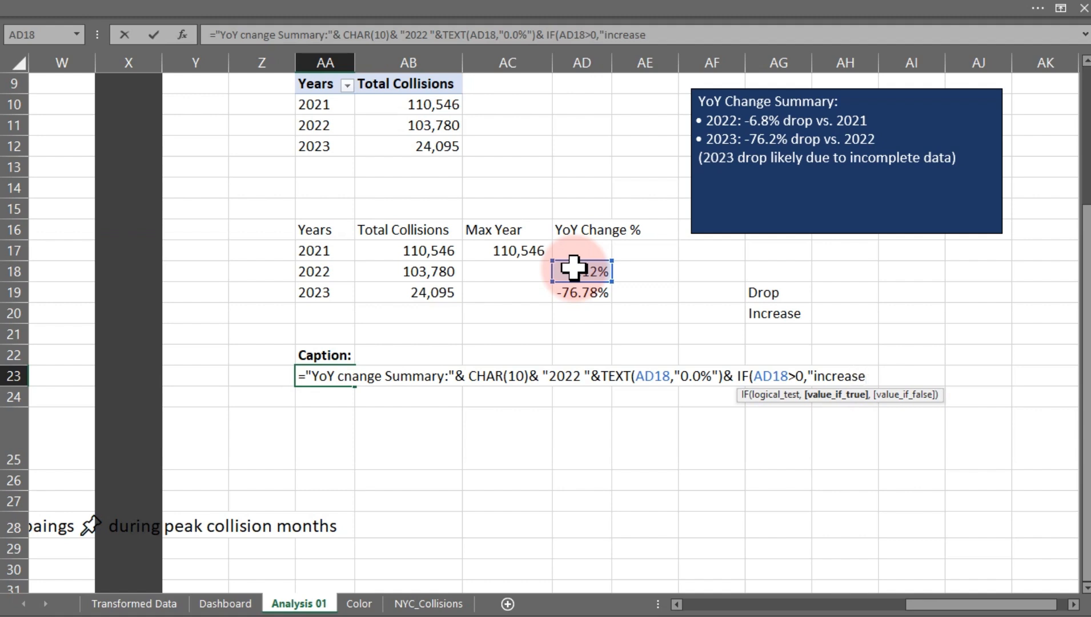
{"action": "type", "text": "\","}
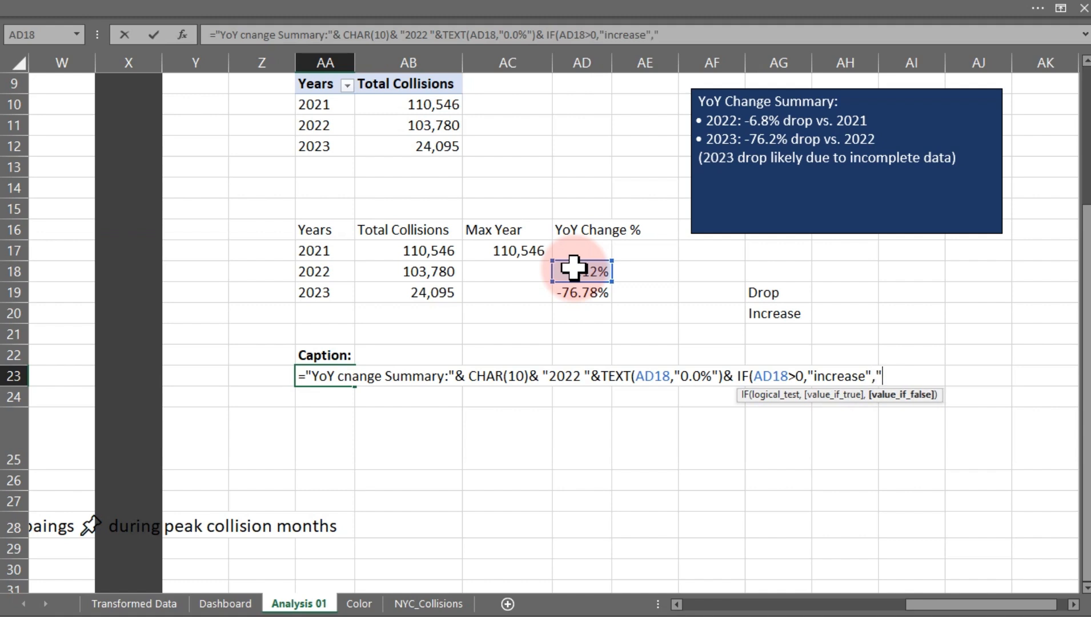
{"action": "type", "text": "\"D"}
{"action": "key", "text": "BackSpace"}
{"action": "type", "text": "drop\")"}
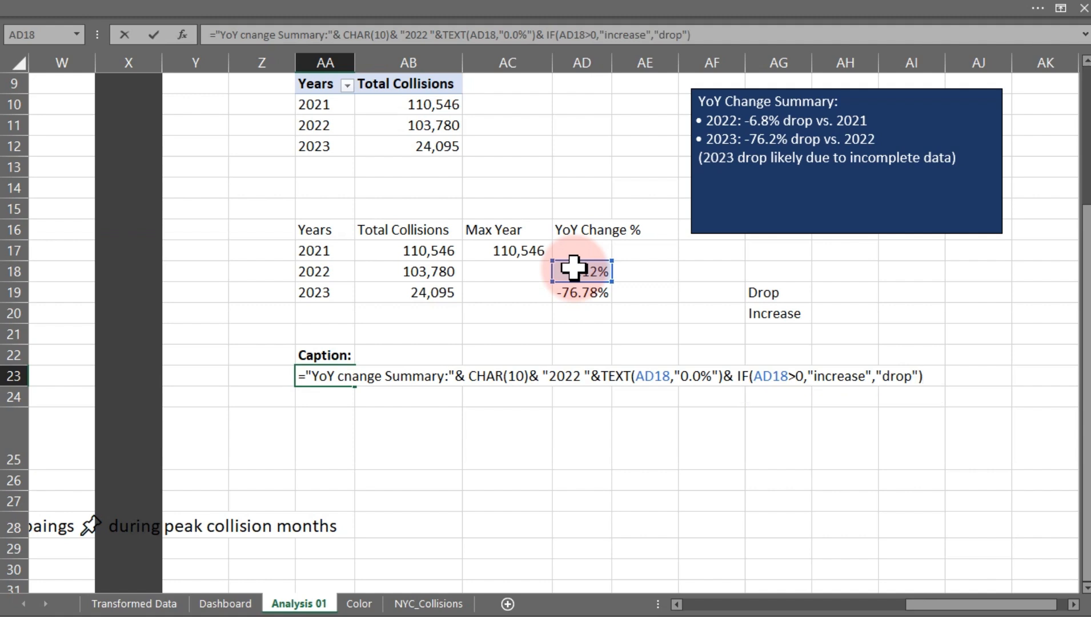
Try to append & vs " 2021" to the end of the AA23 caption formula
{"action": "type", "text": "&"}
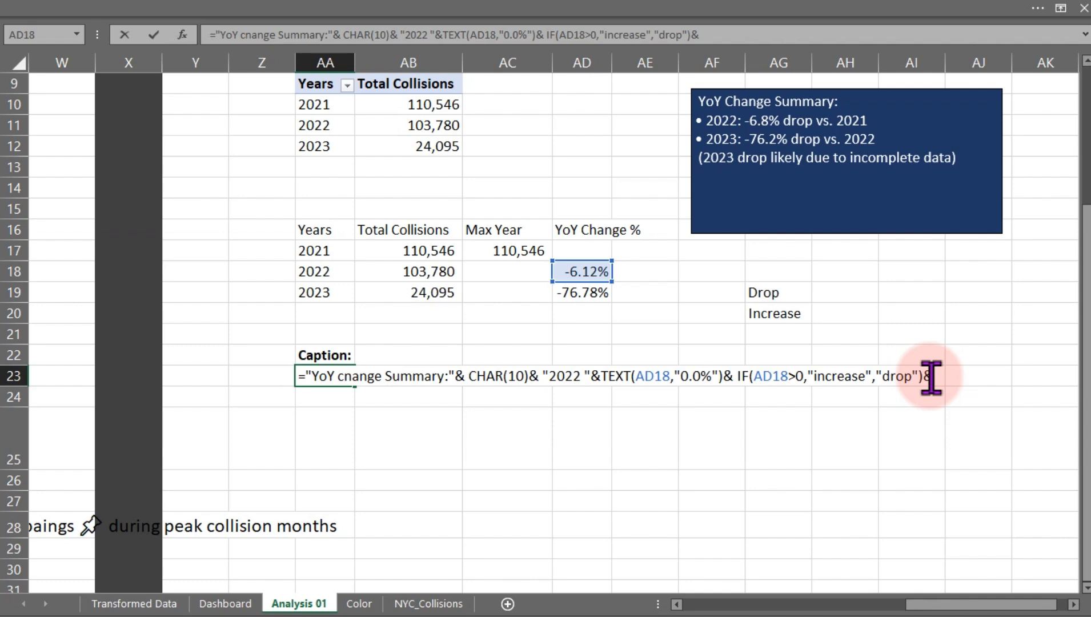
{"action": "type", "text": "vs \" 2021"}
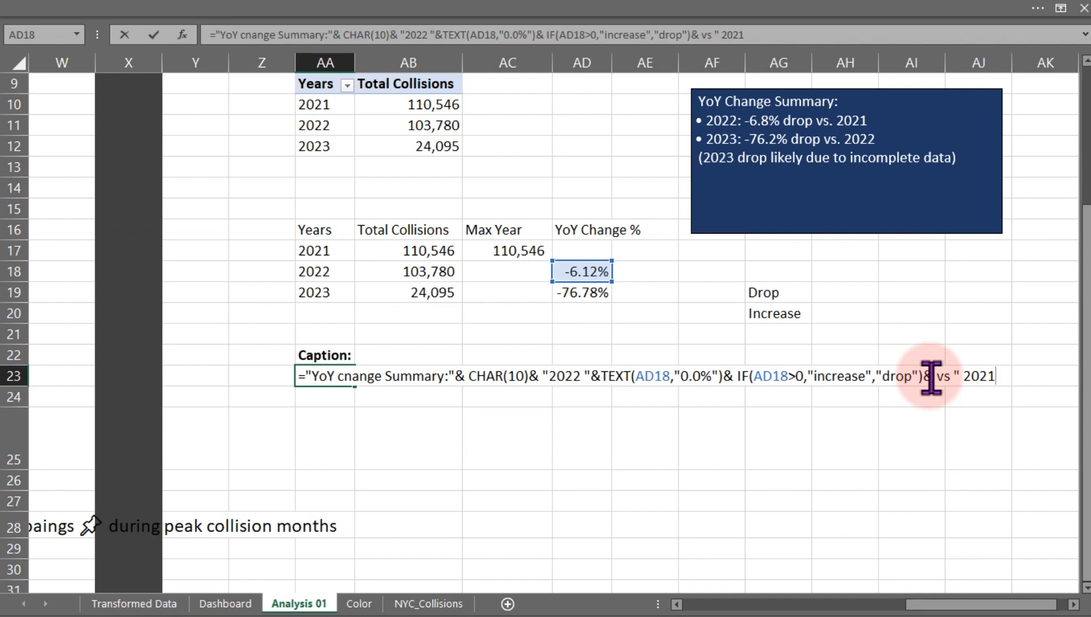
{"action": "type", "text": "\""}
{"action": "key", "text": "Return"}
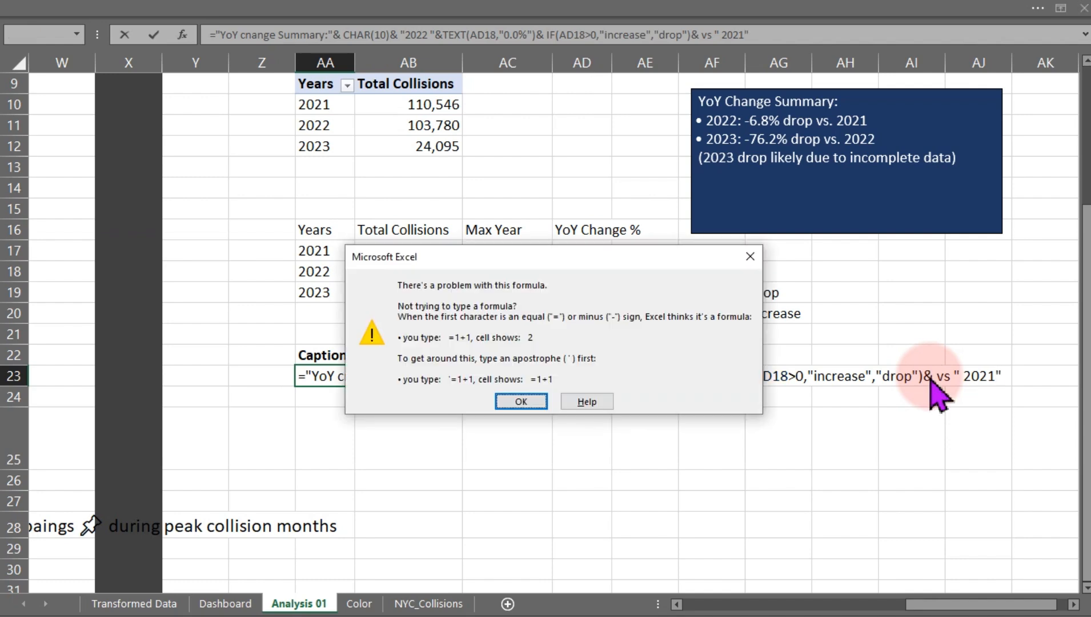
{"action": "key", "text": "Return"}
Rewrite the end of the AA23 formula as vs. 2021" and accept the proposed correction to &"vs.2021"
{"action": "left_click", "coordinate": [931, 379]}
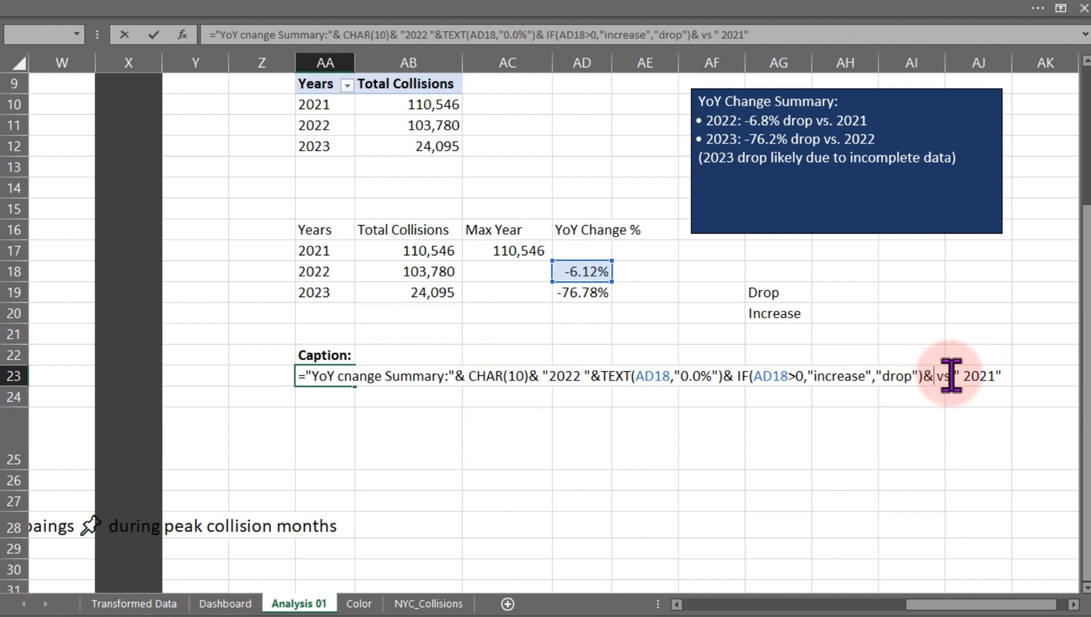
{"action": "left_click", "coordinate": [951, 375]}
{"action": "type", "text": "."}
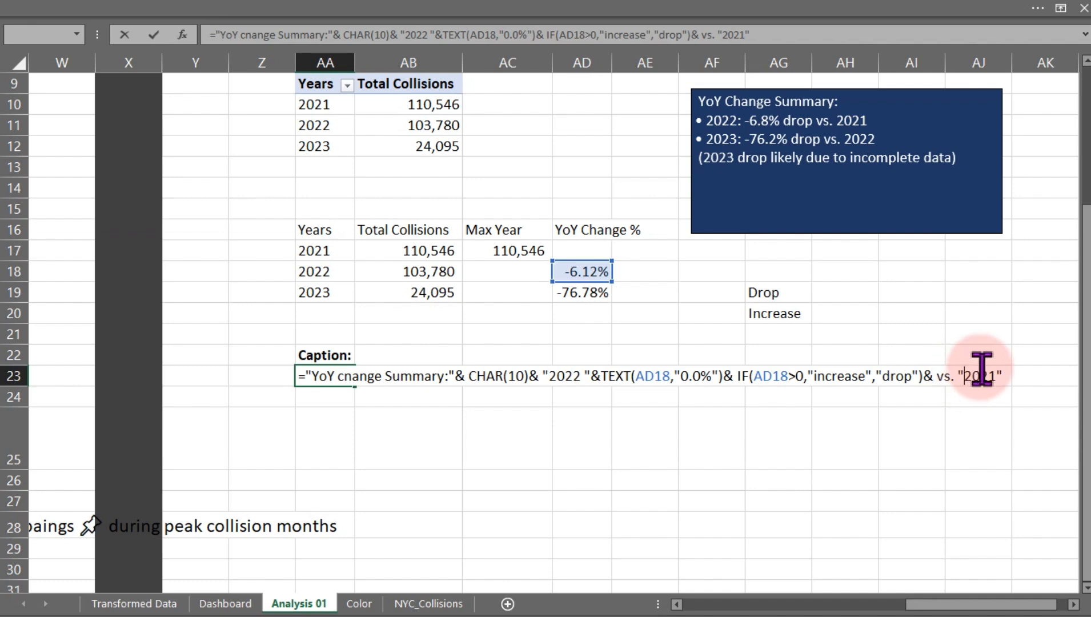
{"action": "key", "text": "BackSpace"}
{"action": "key", "text": "BackSpace"}
{"action": "key", "text": "Return"}
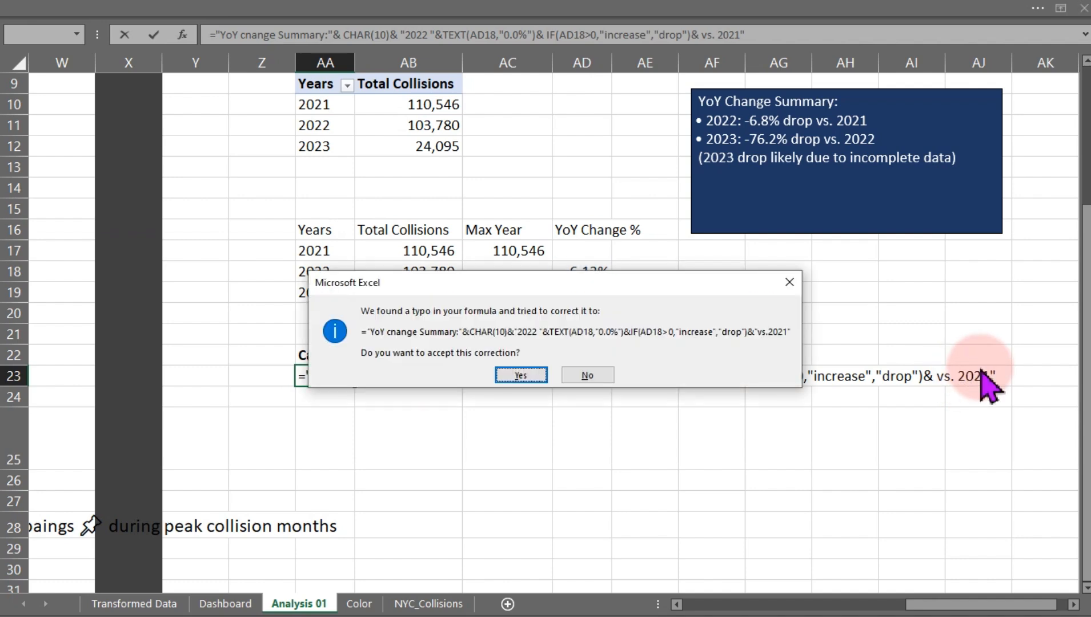
{"action": "key", "text": "Return"}
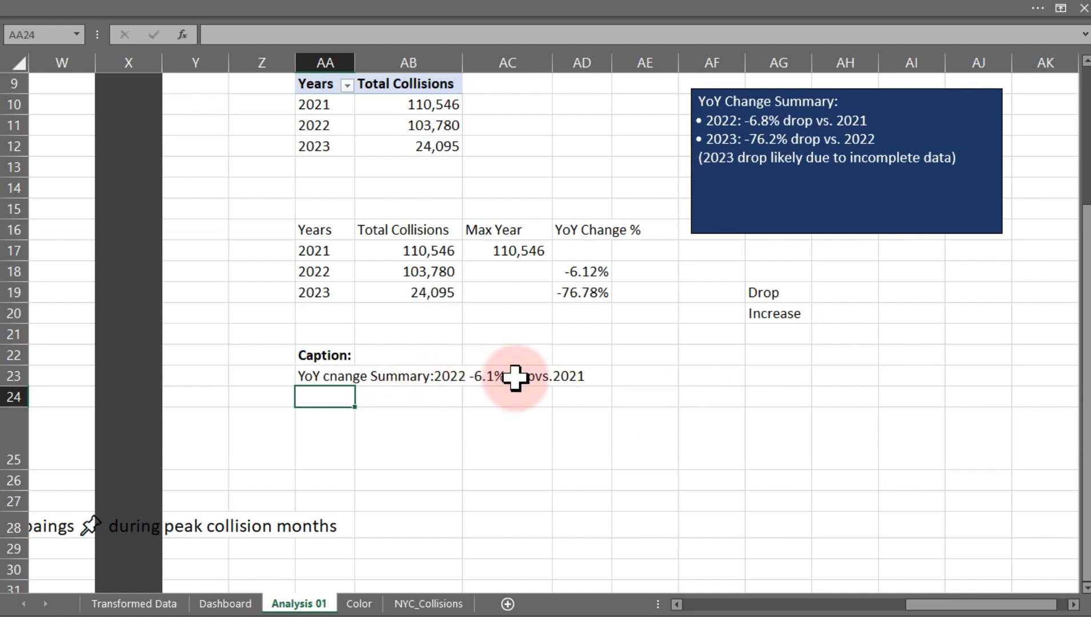
Add a space before and after the word increase in the IF part of the AA23 caption formula
{"action": "double_click", "coordinate": [331, 378]}
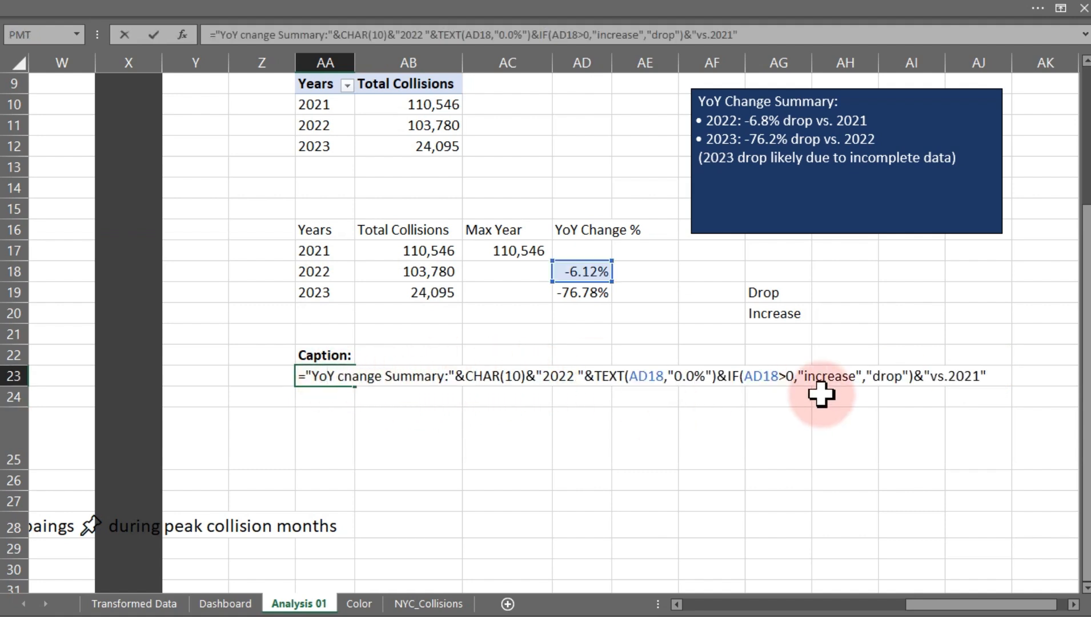
{"action": "left_click", "coordinate": [804, 377]}
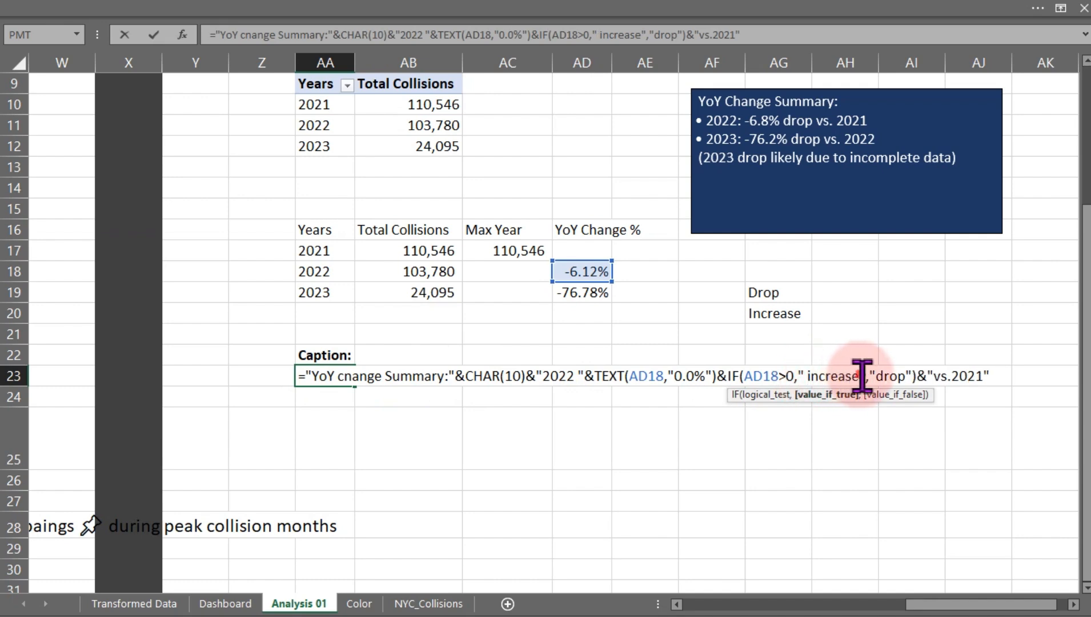
{"action": "key", "text": "Return"}
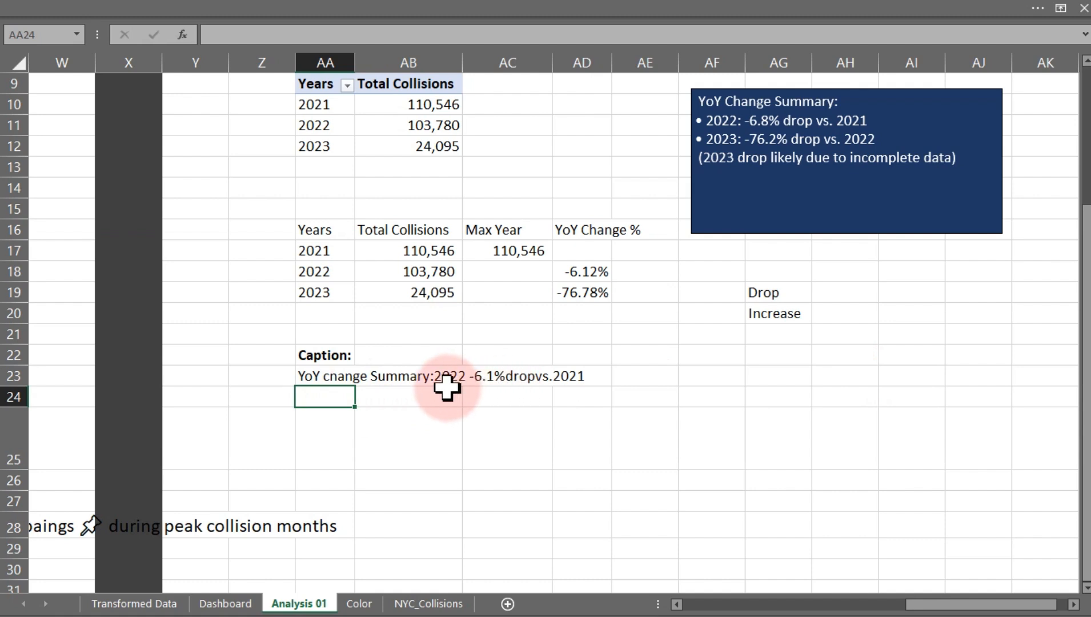
Add spaces in the AA23 formula after "Summary:", before 2022, and on both sides of drop
{"action": "left_click", "coordinate": [324, 376]}
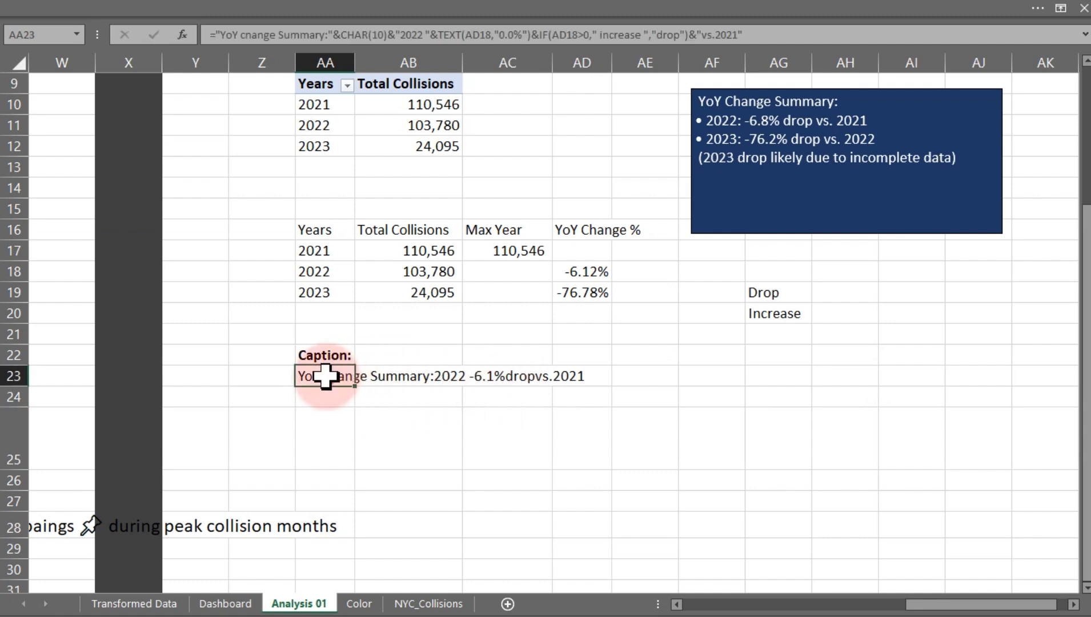
{"action": "double_click", "coordinate": [325, 376]}
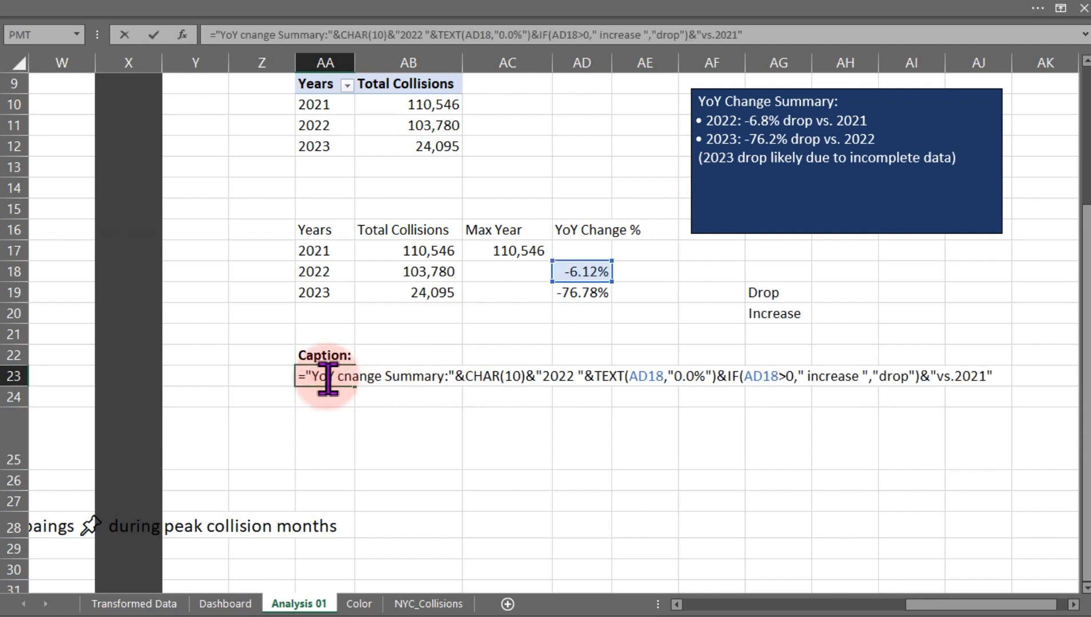
{"action": "left_click", "coordinate": [547, 376]}
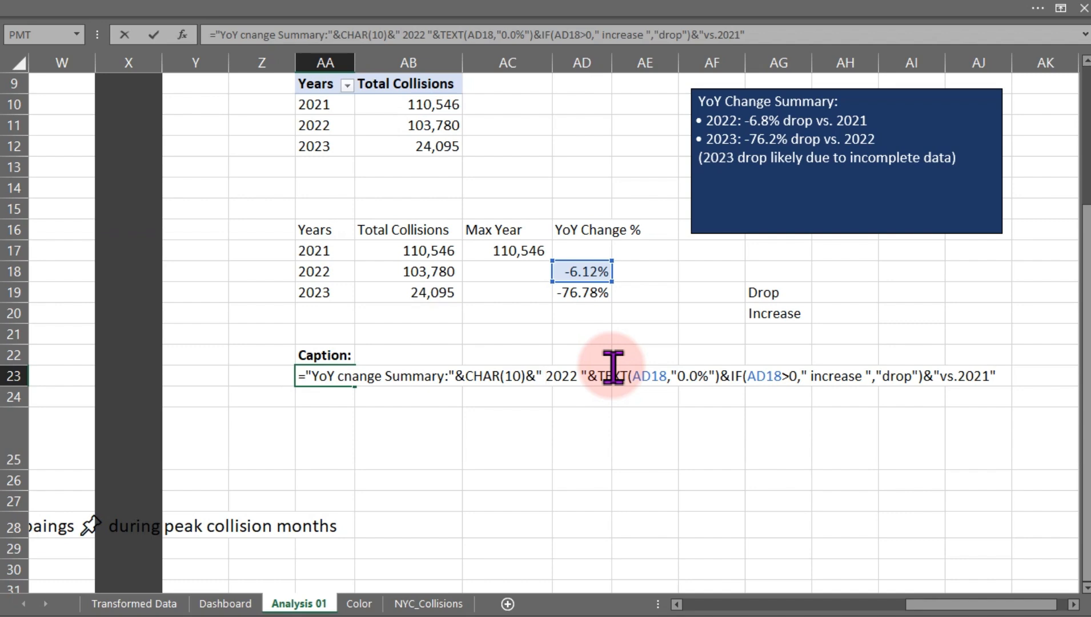
{"action": "left_click", "coordinate": [451, 375]}
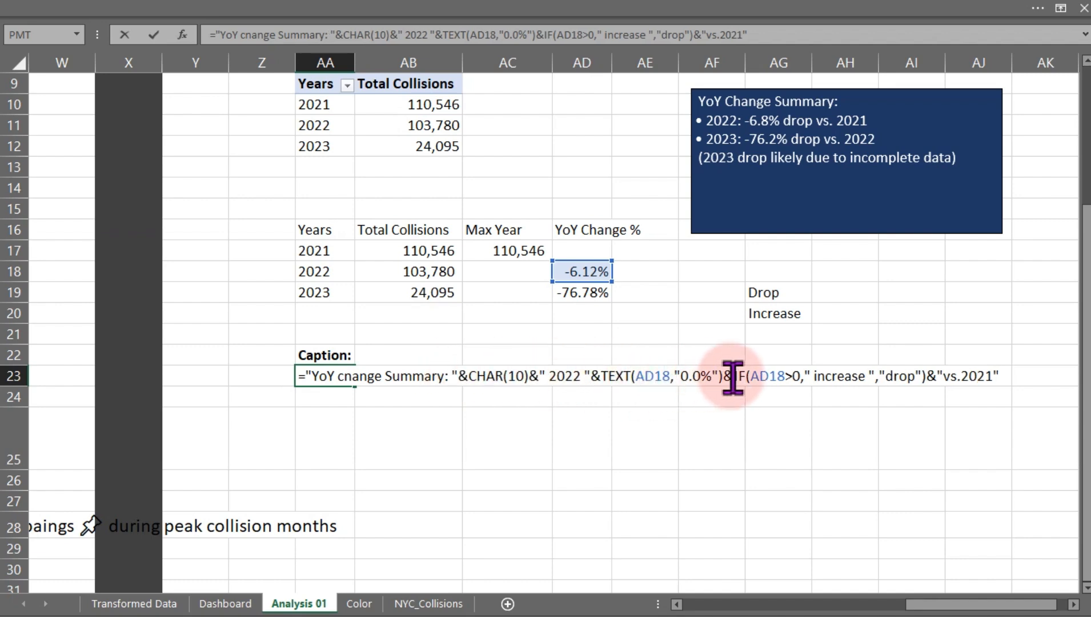
{"action": "left_click", "coordinate": [887, 376]}
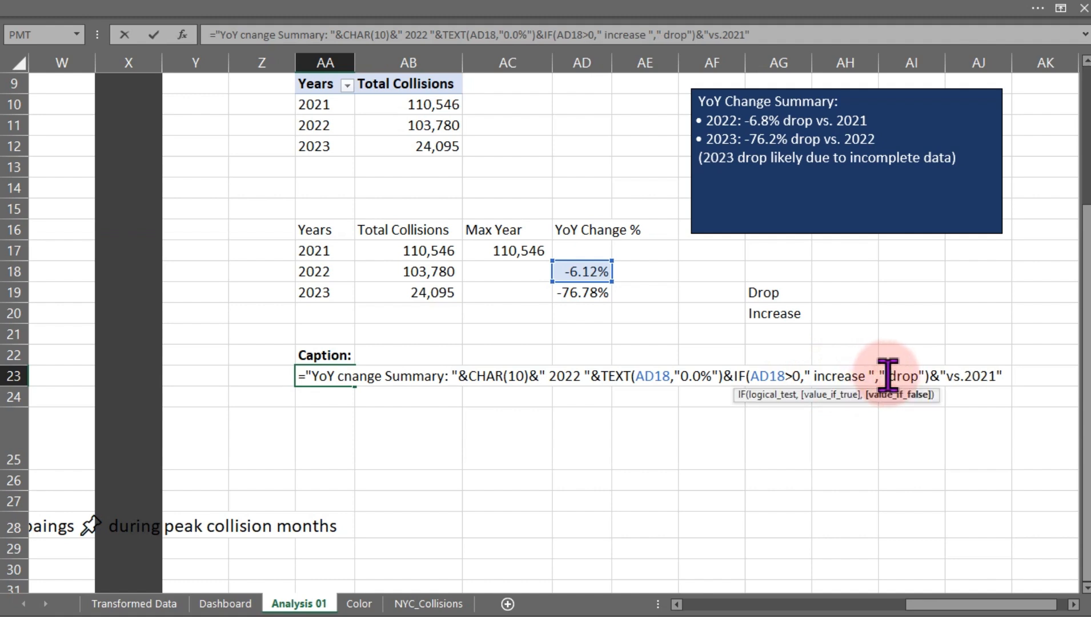
{"action": "left_click", "coordinate": [920, 375]}
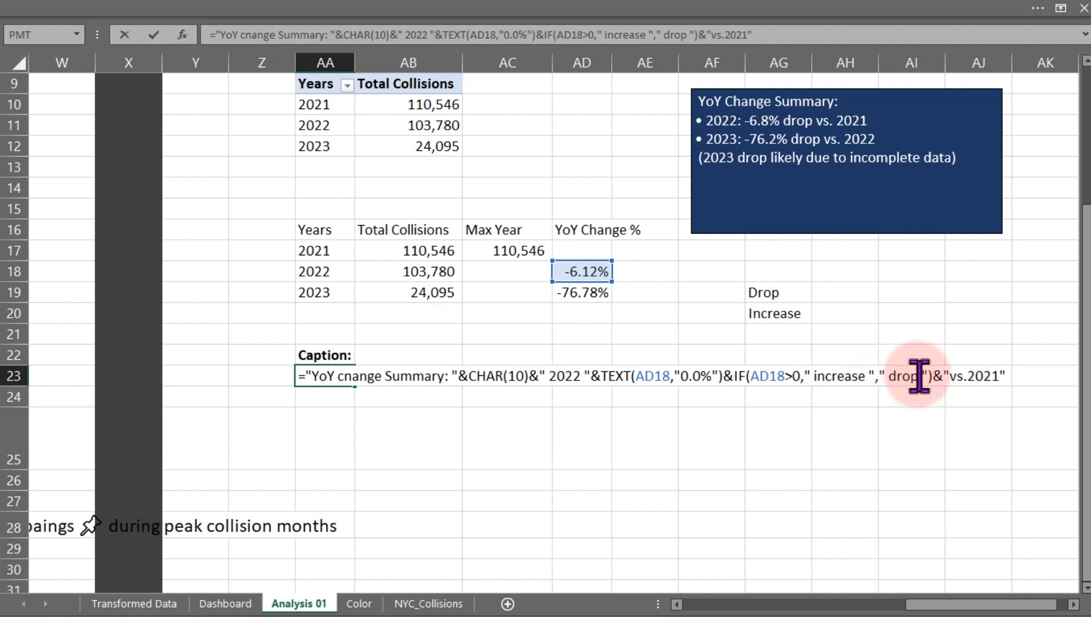
{"action": "key", "text": "Return"}
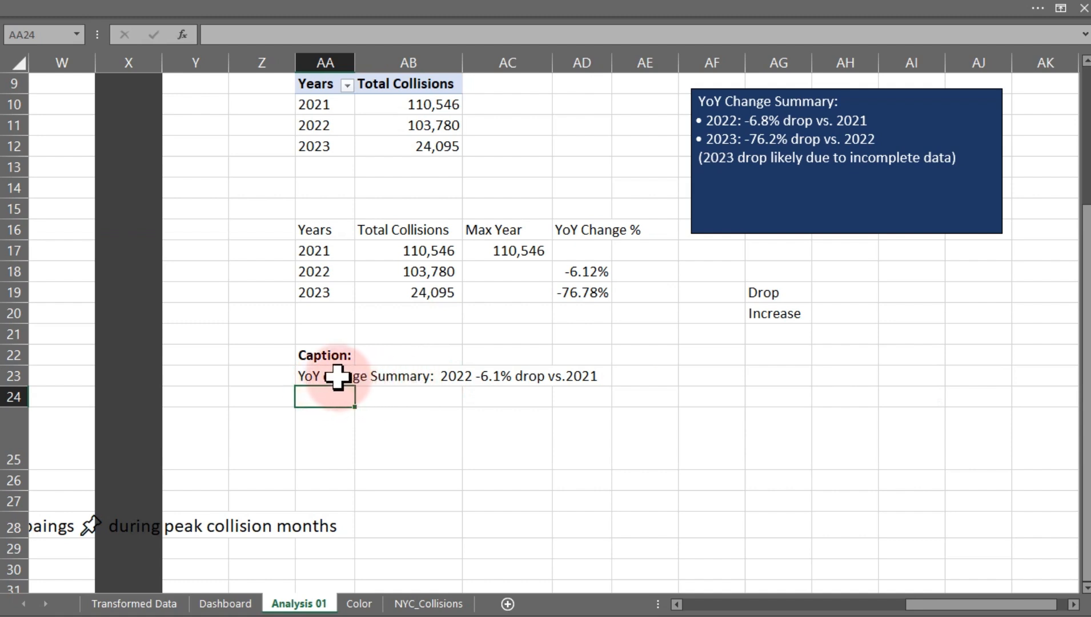
Widen column AA to roughly three times its width with caption cell AA23 selected, and reveal the hidden ribbon
{"action": "left_click", "coordinate": [305, 378]}
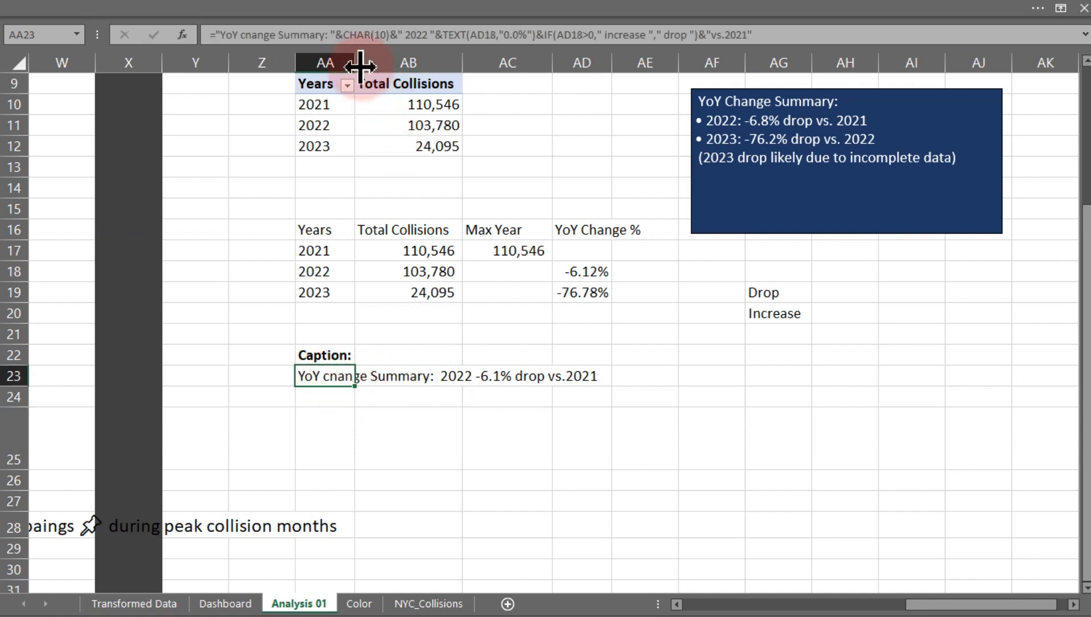
{"action": "left_click_drag", "start_coordinate": [355, 60], "coordinate": [495, 69]}
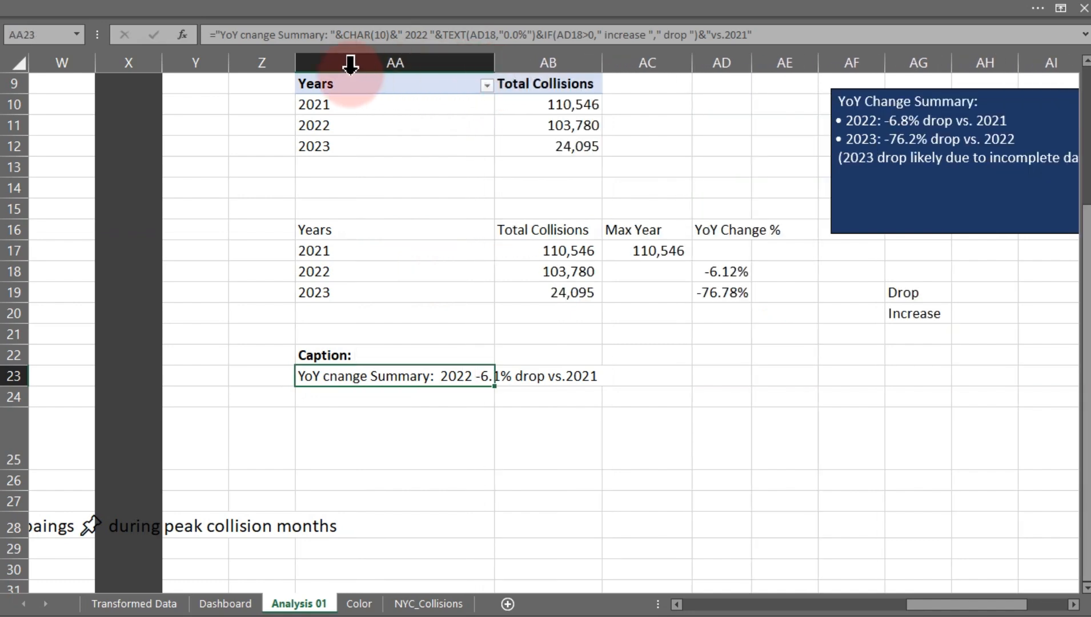
{"action": "left_click", "coordinate": [165, 13]}
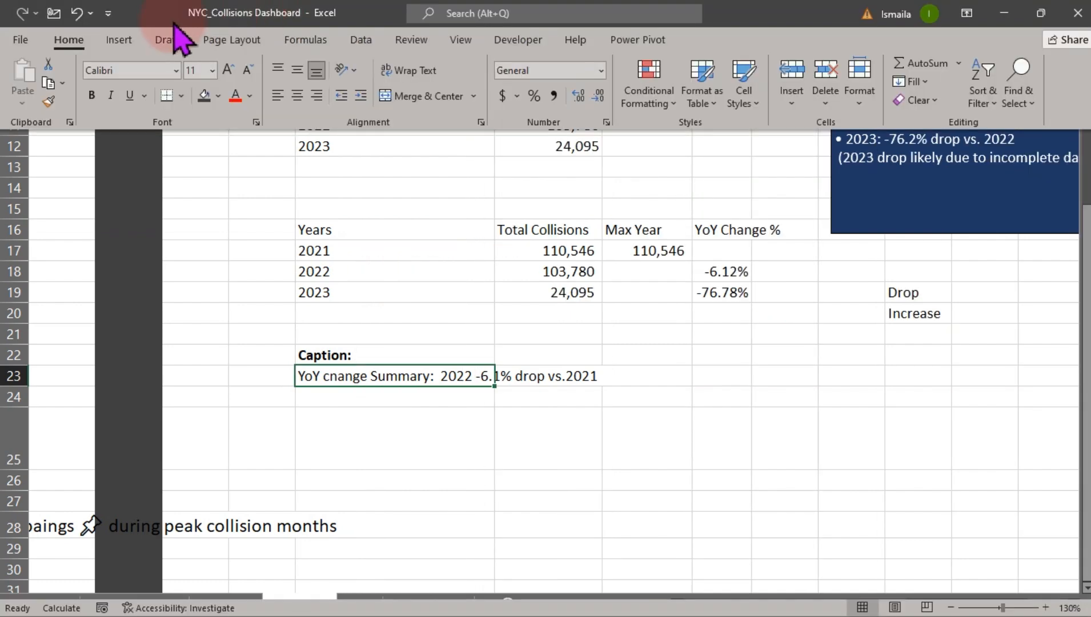
Wrap the text in caption cell AA23 and add a colon after 2022 in its formula
{"action": "left_click", "coordinate": [411, 71]}
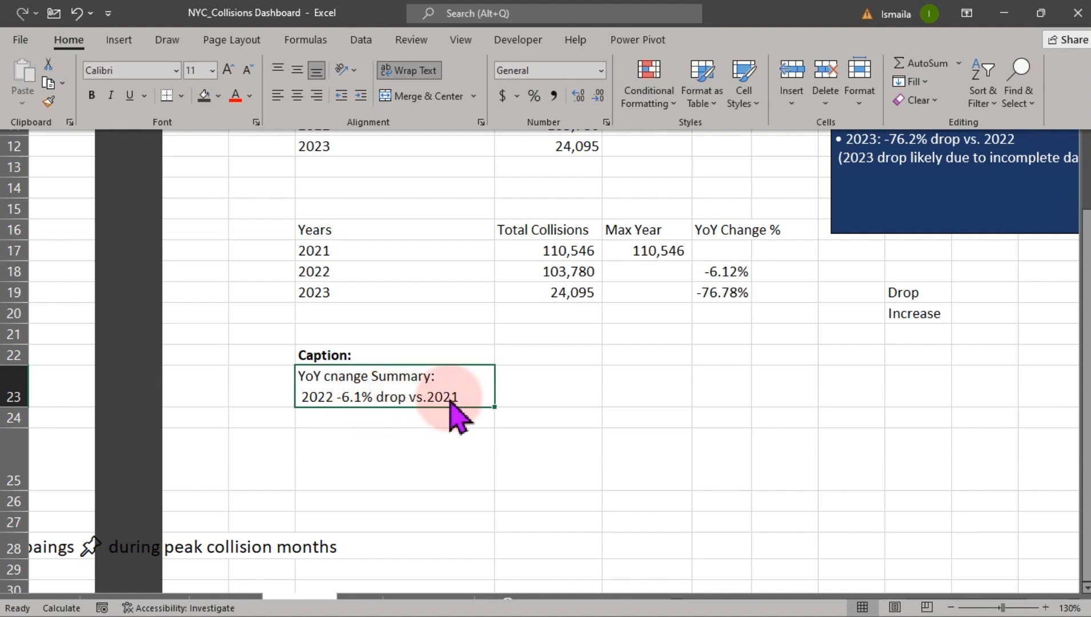
{"action": "left_click", "coordinate": [907, 225]}
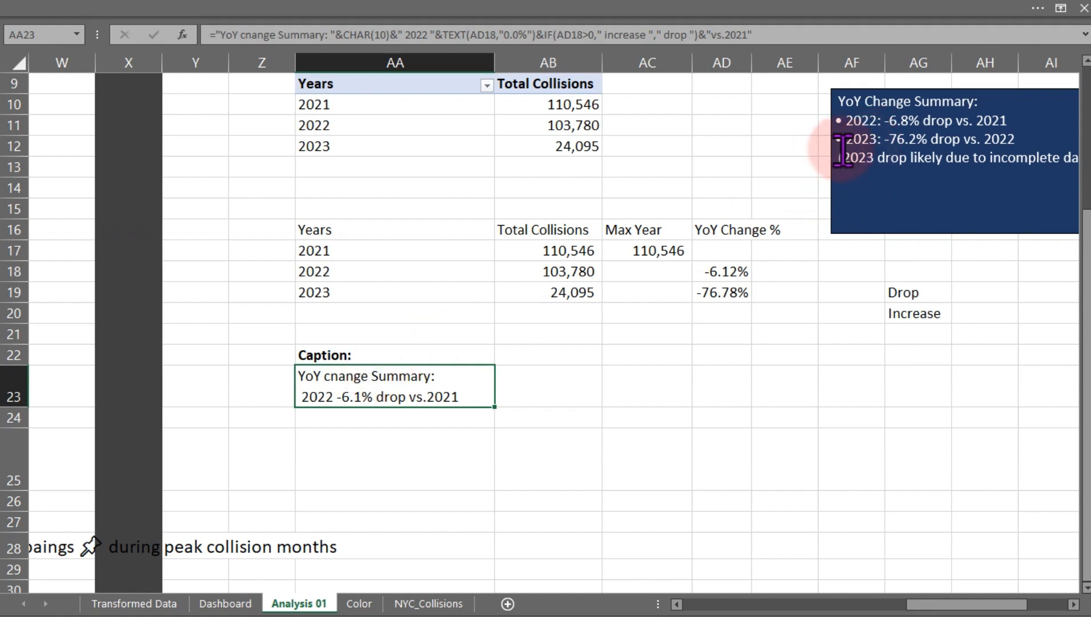
{"action": "double_click", "coordinate": [323, 392]}
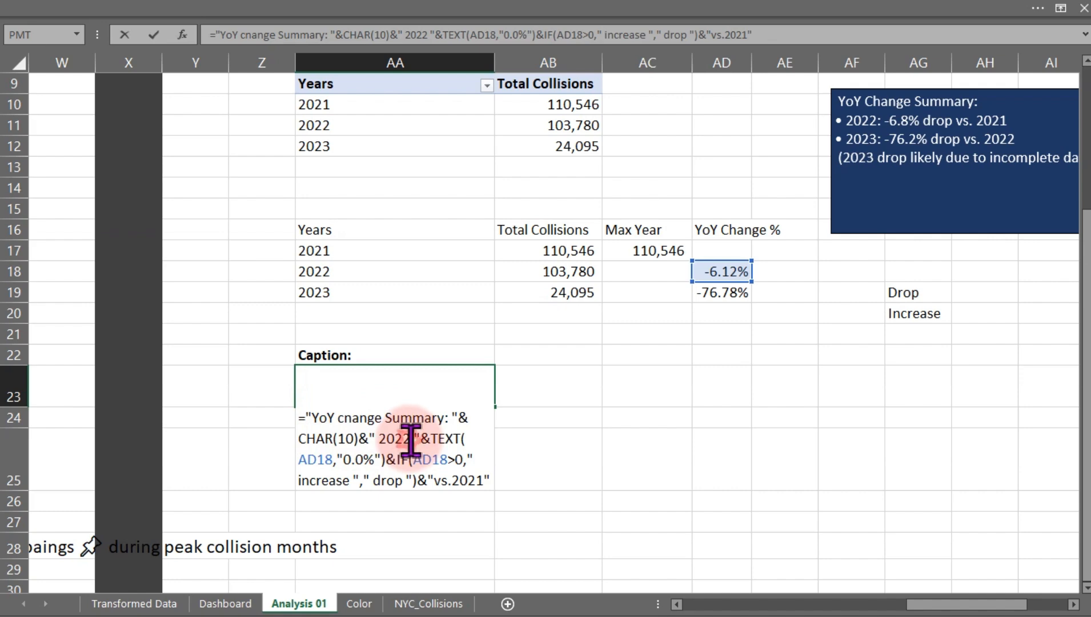
{"action": "type", "text": ":"}
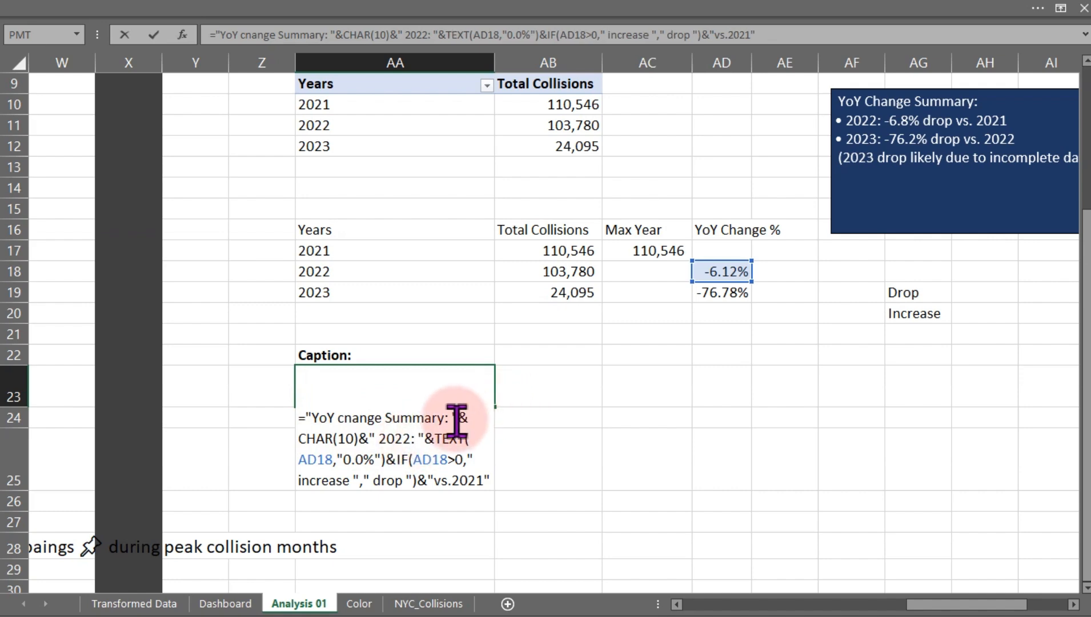
{"action": "key", "text": "Return"}
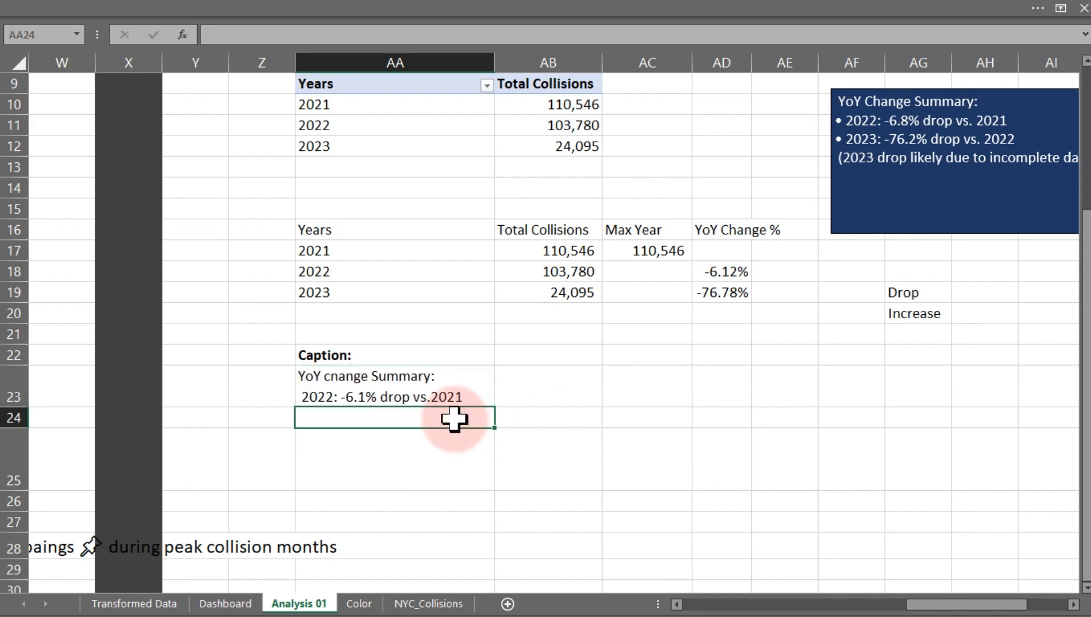
Insert a small black square symbol as a bullet just before 2022: in the AA23 caption formula
{"action": "double_click", "coordinate": [312, 394]}
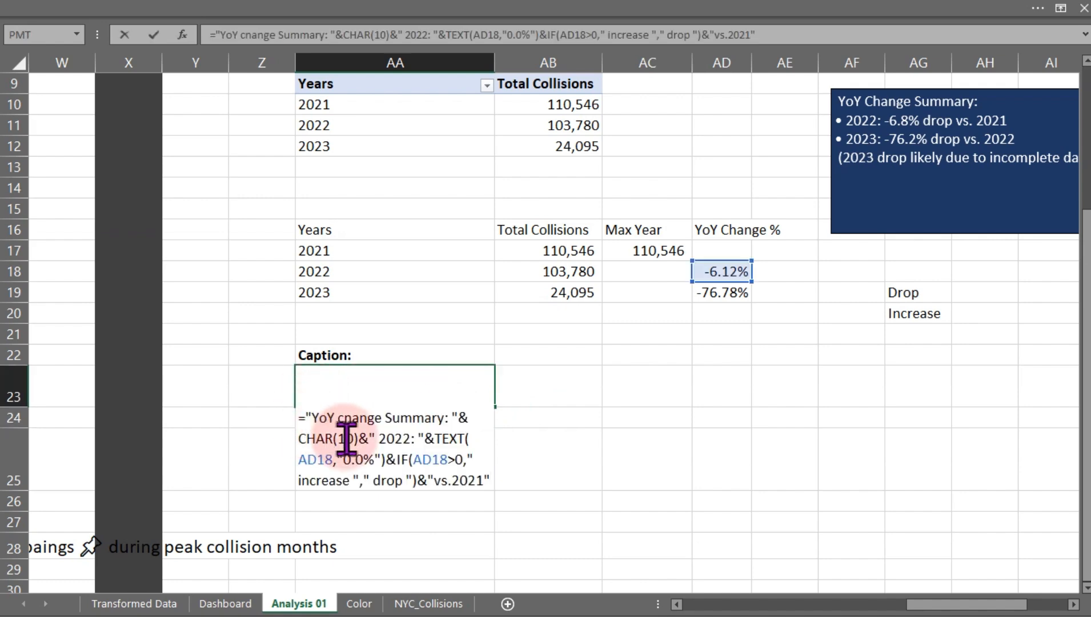
{"action": "left_click", "coordinate": [383, 438]}
{"action": "type", "text": "•"}
{"action": "key", "text": "BackSpace"}
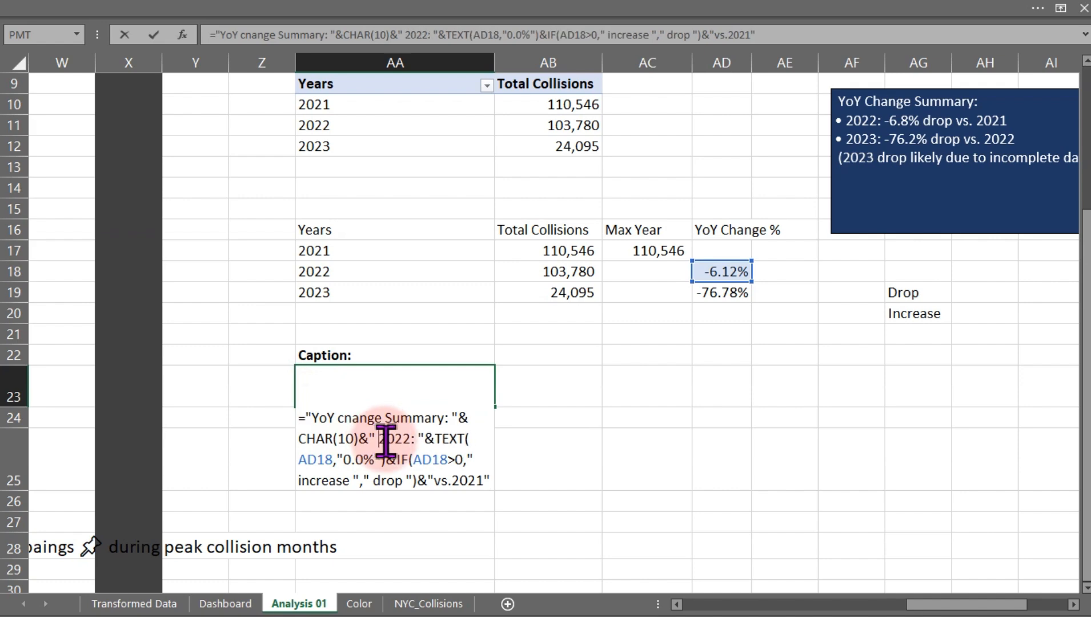
{"action": "key", "text": "super+period"}
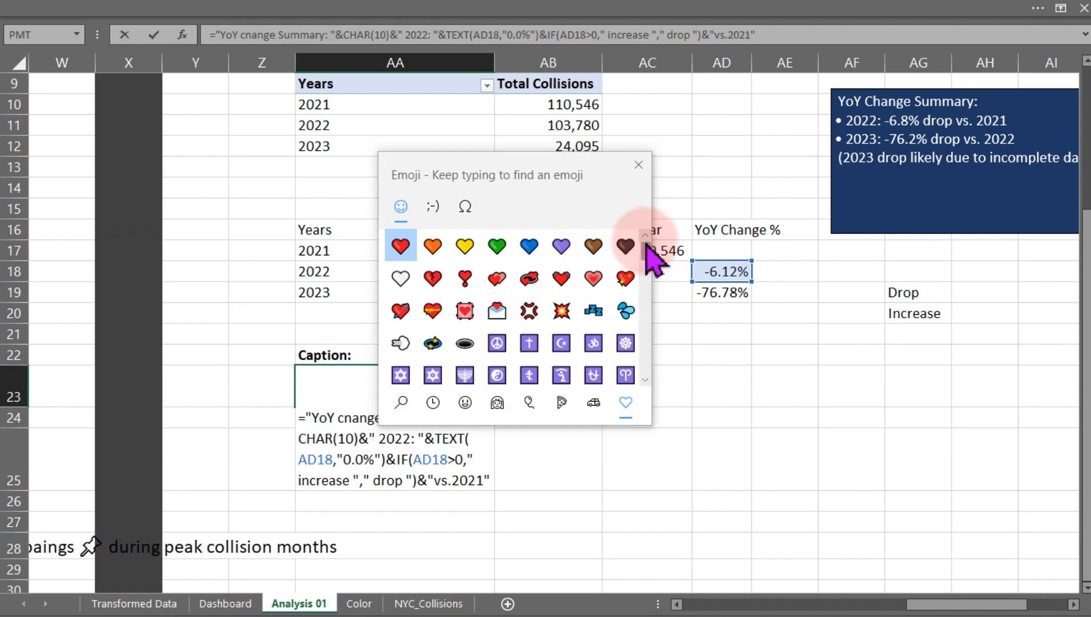
{"action": "left_click_drag", "start_coordinate": [646, 246], "coordinate": [647, 345]}
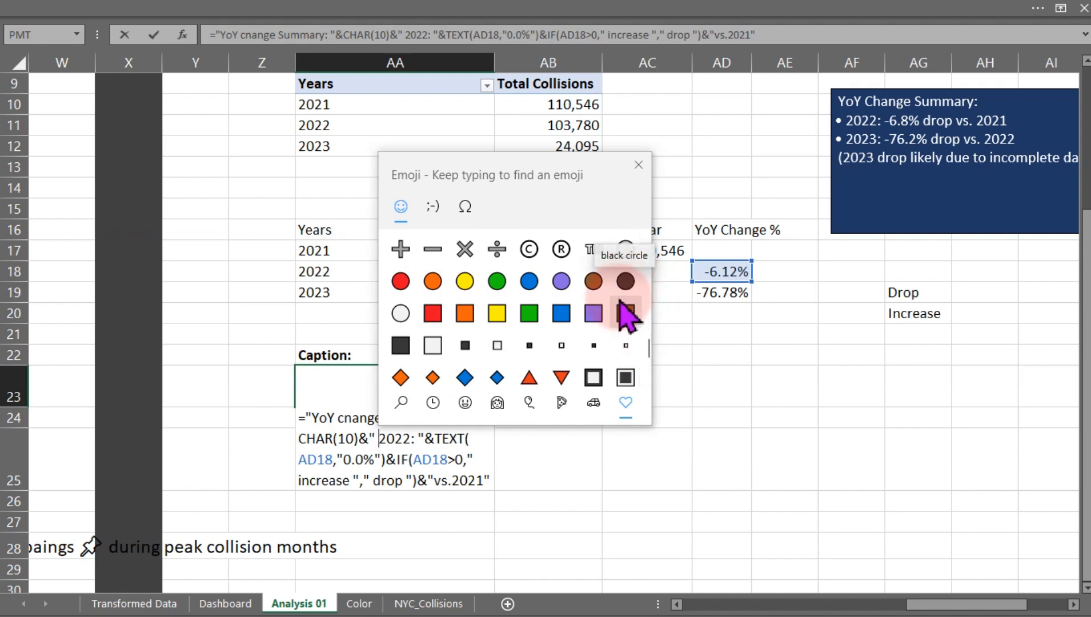
{"action": "left_click", "coordinate": [530, 346]}
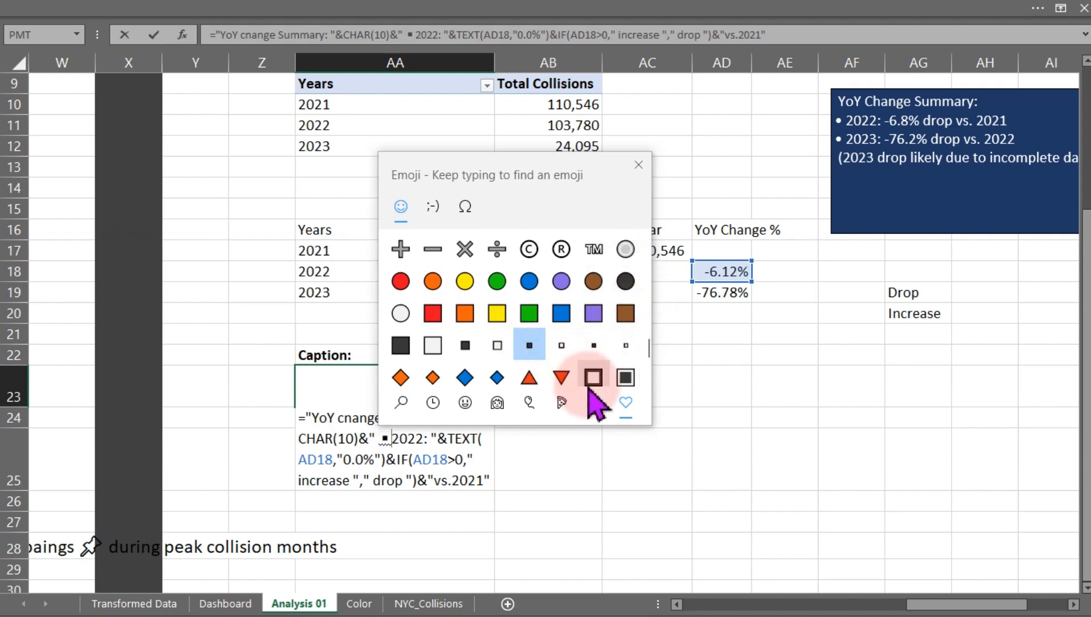
{"action": "left_click", "coordinate": [639, 167]}
{"action": "left_click", "coordinate": [419, 461]}
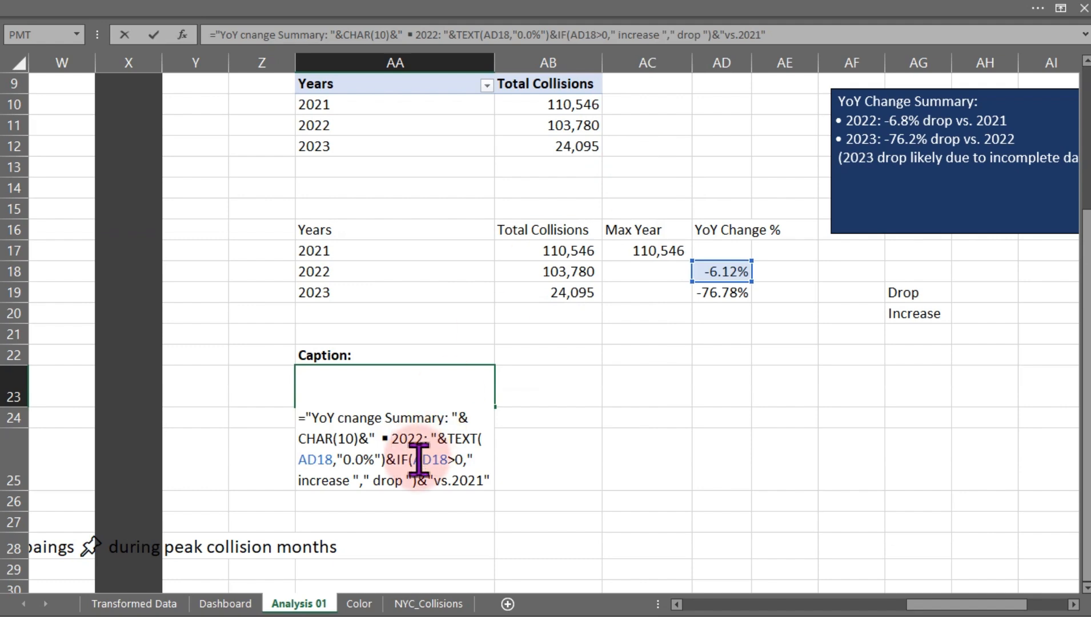
{"action": "key", "text": "Return"}
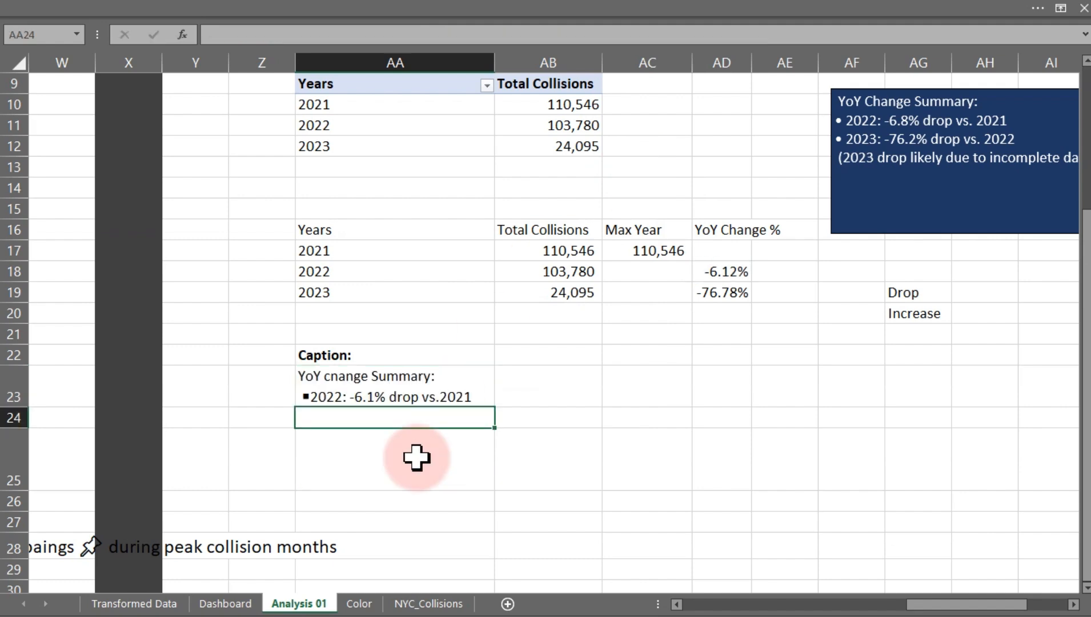
Copy the AA23 formula segment running from the bulleted " ▪2022: " text through "vs.2021", leaving the formula unchanged
{"action": "left_click", "coordinate": [334, 396]}
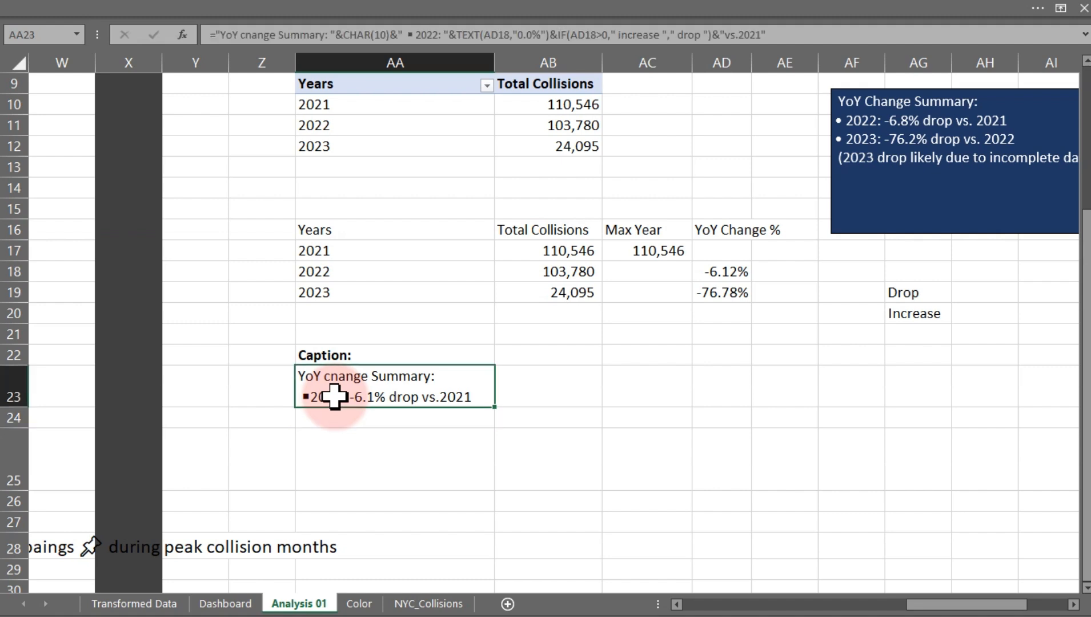
{"action": "double_click", "coordinate": [335, 396]}
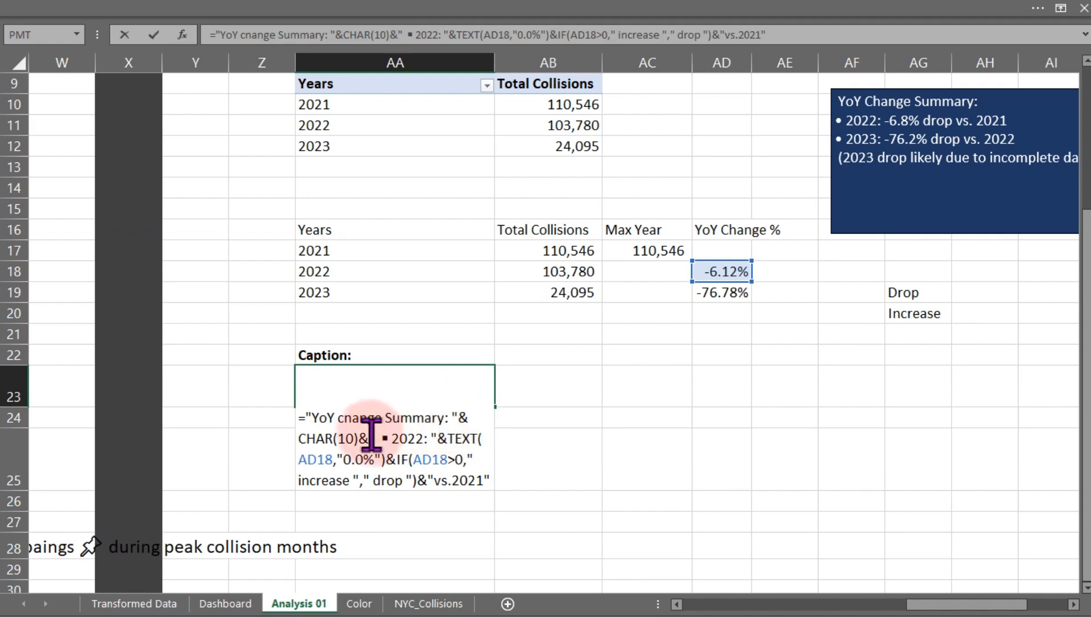
{"action": "left_click_drag", "start_coordinate": [370, 438], "coordinate": [497, 481]}
{"action": "key", "text": "ctrl+c"}
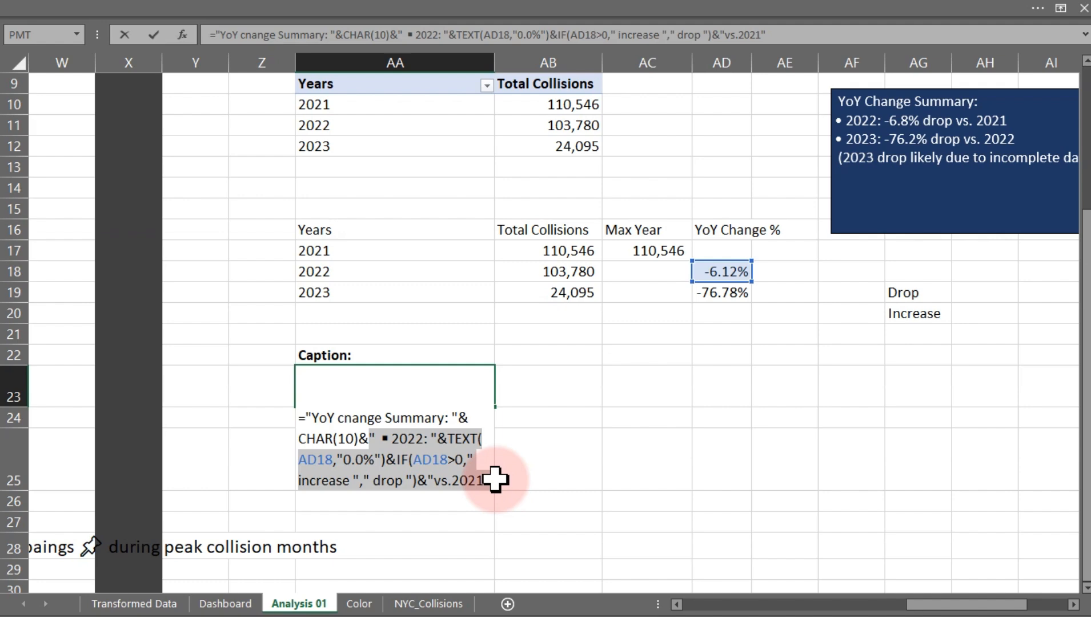
{"action": "left_click", "coordinate": [495, 479]}
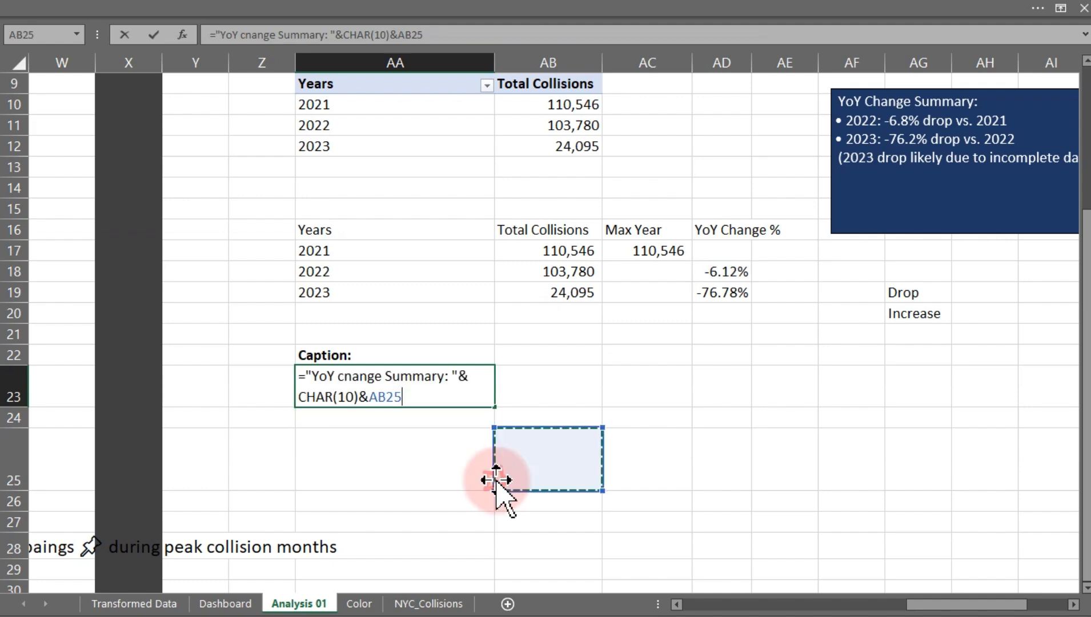
{"action": "key", "text": "Escape"}
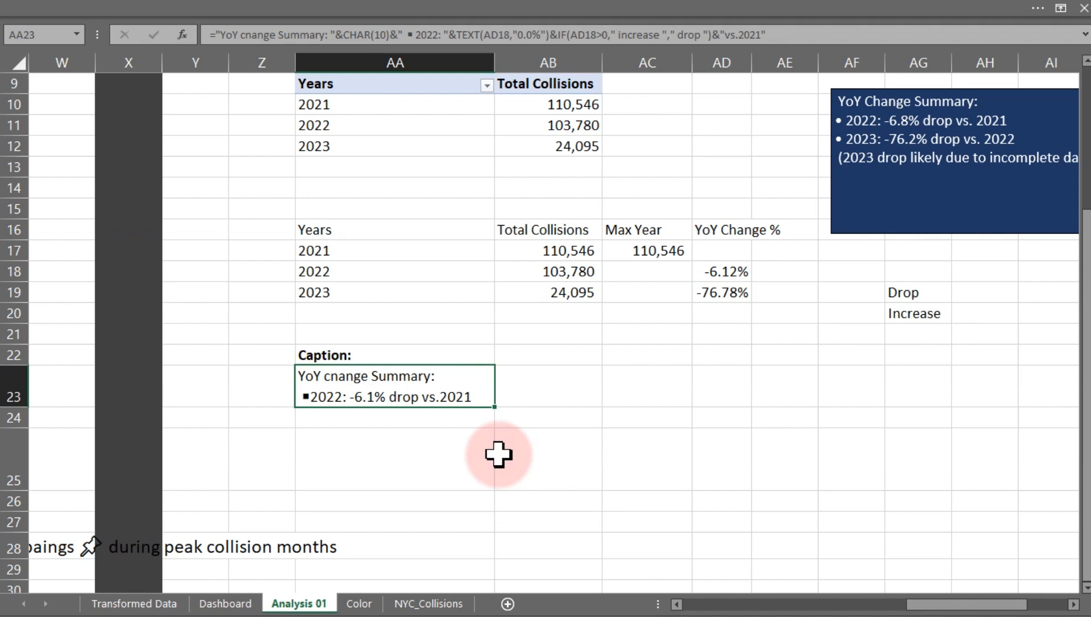
Append & CHAR(10) & to the end of the AA23 formula, followed by the copied 2022 segment
{"action": "double_click", "coordinate": [381, 390]}
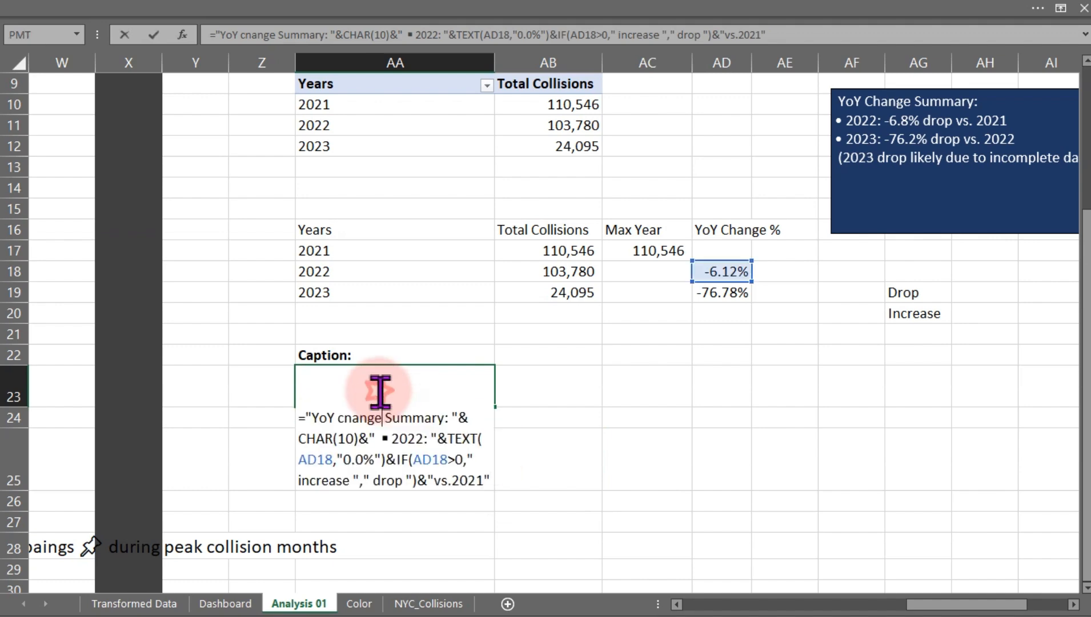
{"action": "left_click", "coordinate": [491, 480]}
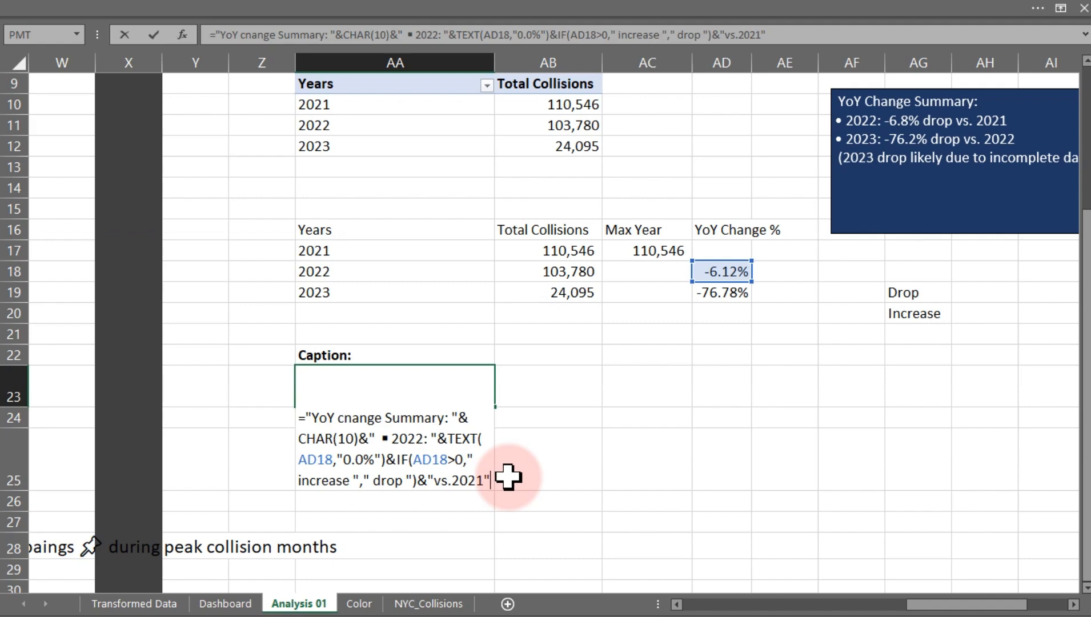
{"action": "type", "text": "&"}
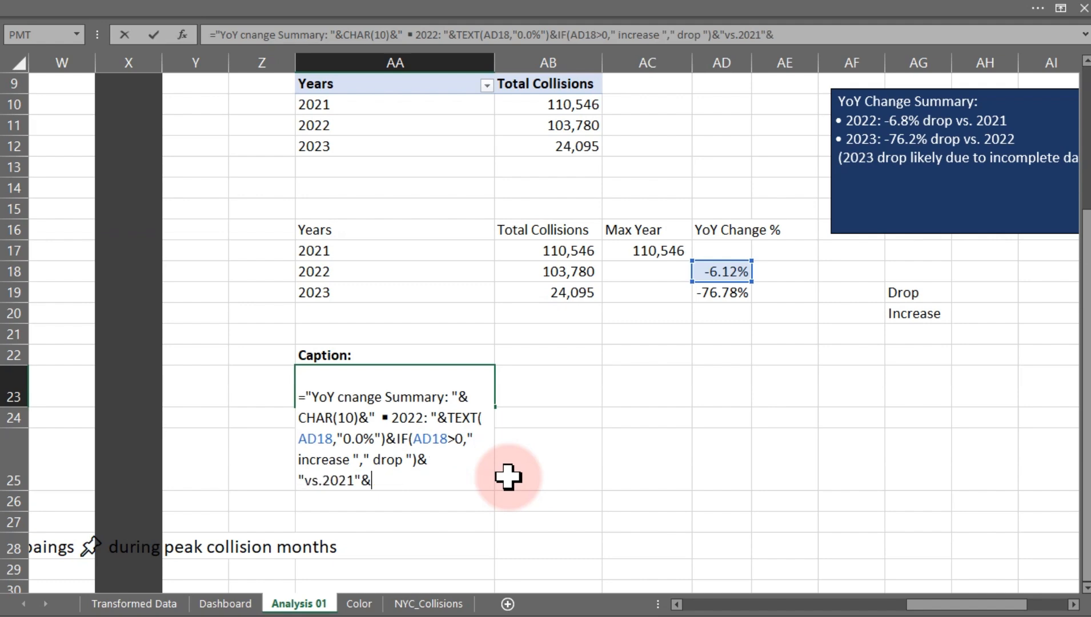
{"action": "type", "text": " cha"}
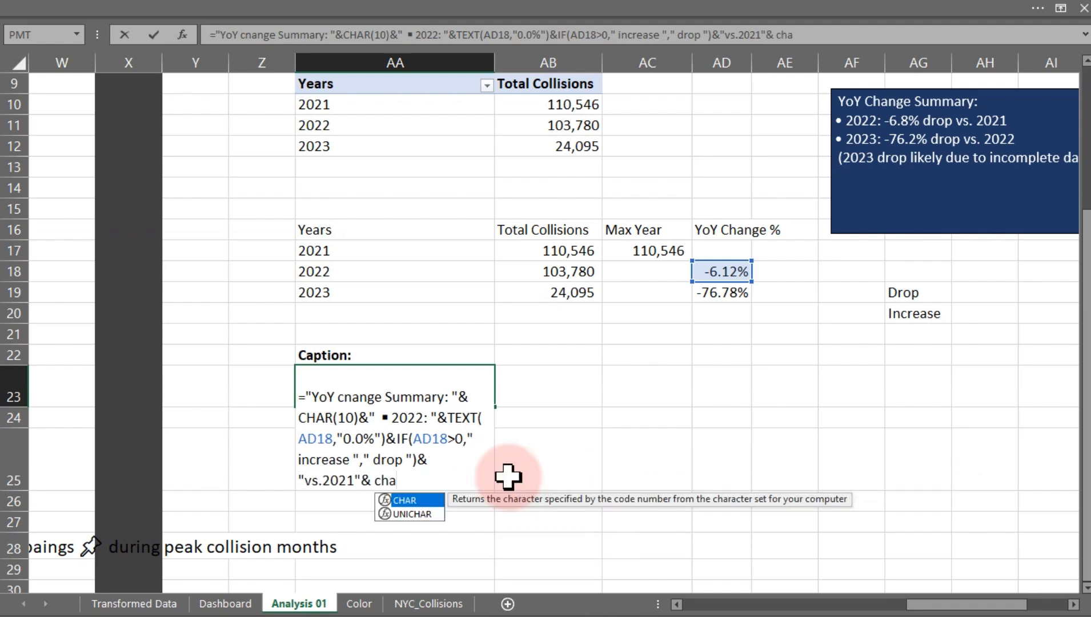
{"action": "key", "text": "Tab"}
{"action": "type", "text": "10"}
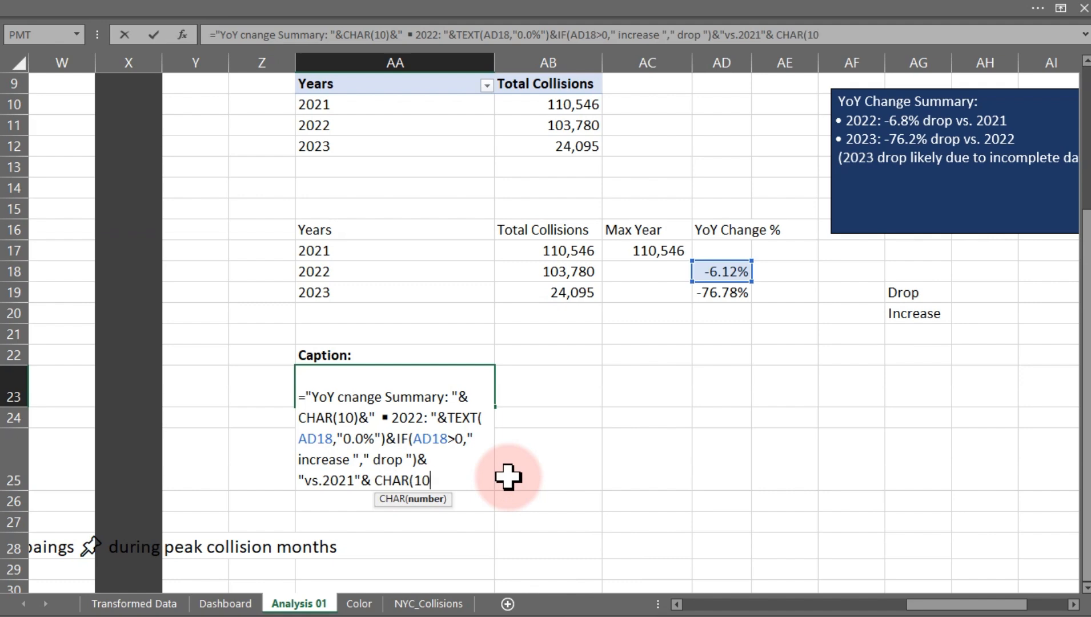
{"action": "type", "text": ")"}
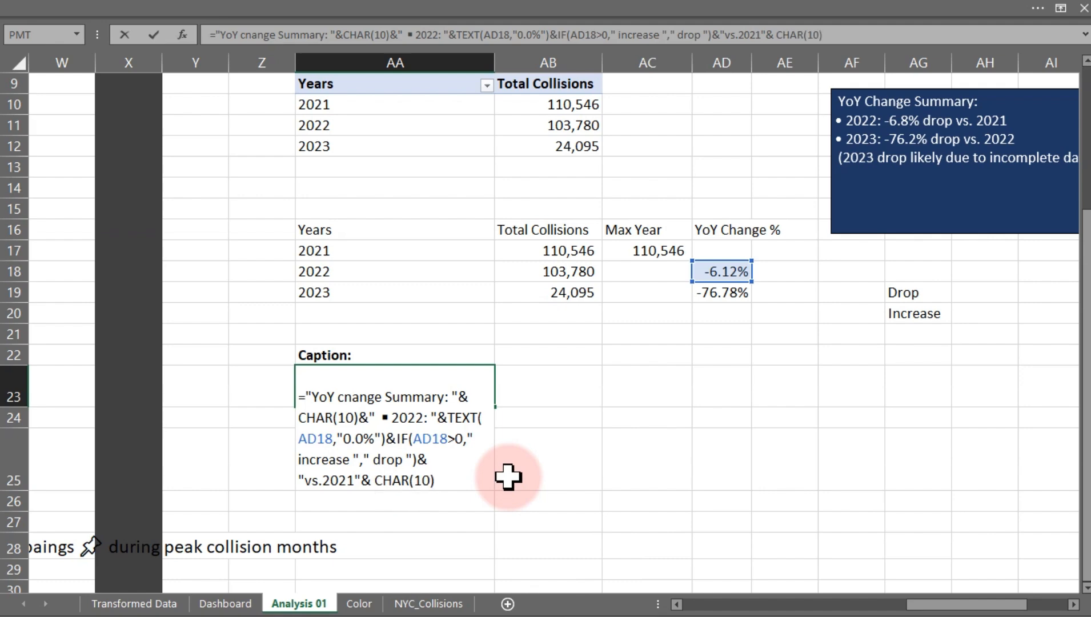
{"action": "type", "text": " &"}
{"action": "key", "text": "ctrl+v"}
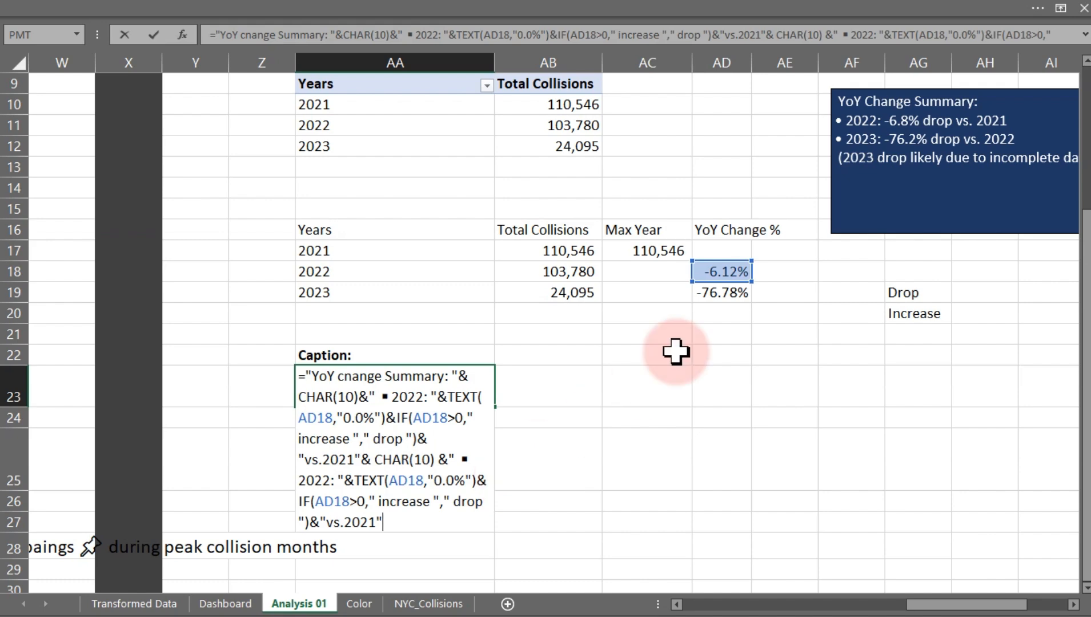
Repoint the year-over-year percentage references in the AA23 formula to AD19 and enter the formula
{"action": "mouse_move", "coordinate": [725, 287]}
{"action": "left_mouse_down"}
{"action": "mouse_move", "coordinate": [724, 269]}
{"action": "mouse_move", "coordinate": [731, 289]}
{"action": "left_mouse_up"}
{"action": "key", "text": "Return"}
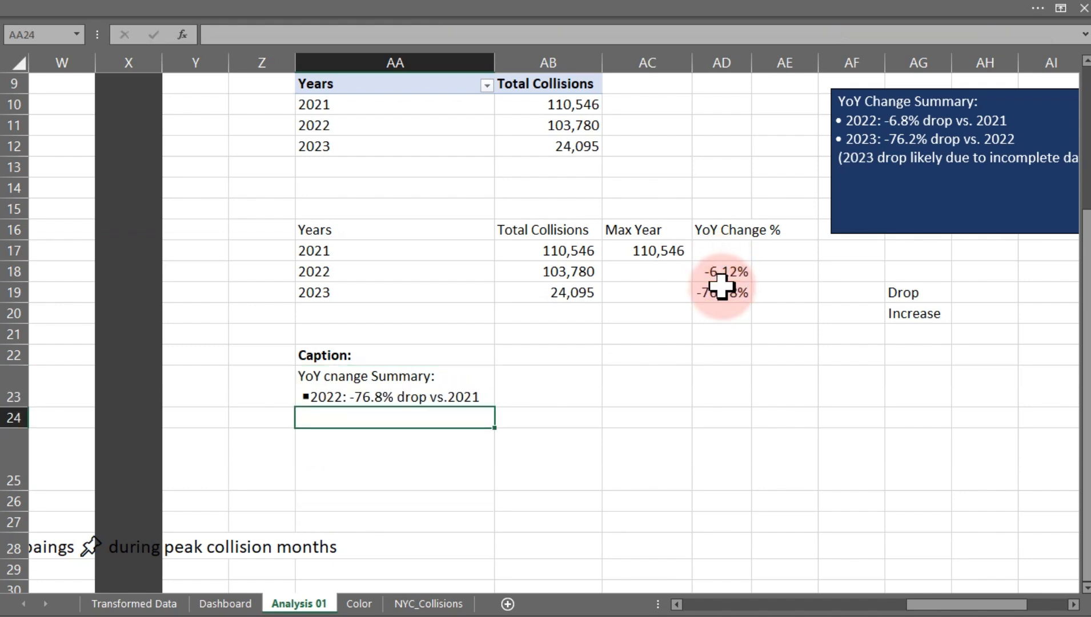
{"action": "left_click", "coordinate": [366, 394]}
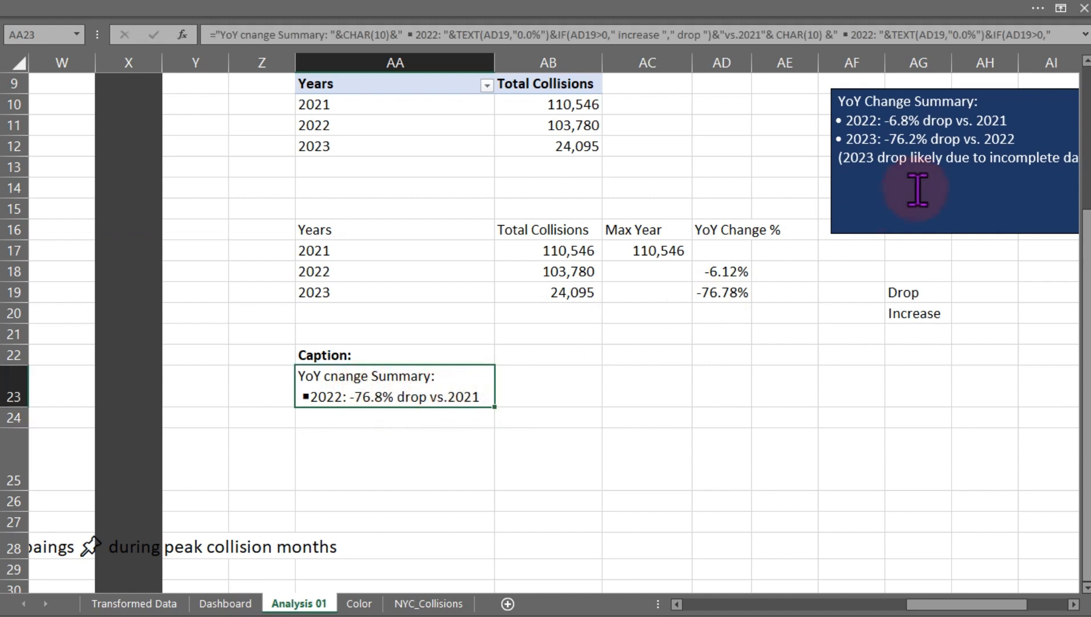
Draw a rectangle shape beside the caption cell, spanning roughly columns AC to AF and rows 23 to 25
{"action": "left_click", "coordinate": [710, 398]}
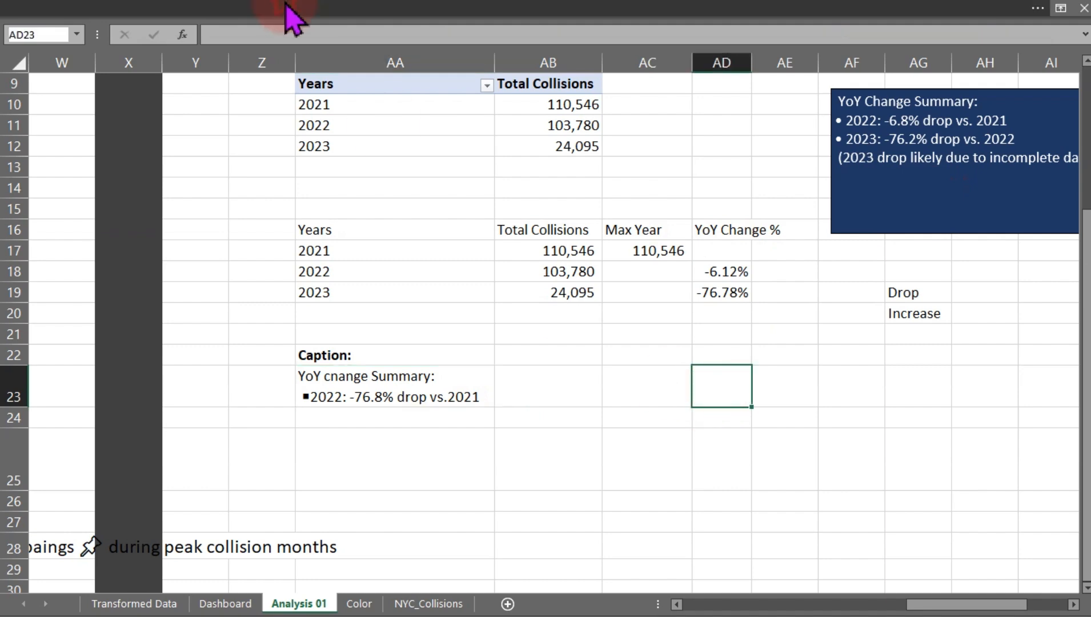
{"action": "left_click", "coordinate": [284, 7]}
{"action": "left_click", "coordinate": [120, 40]}
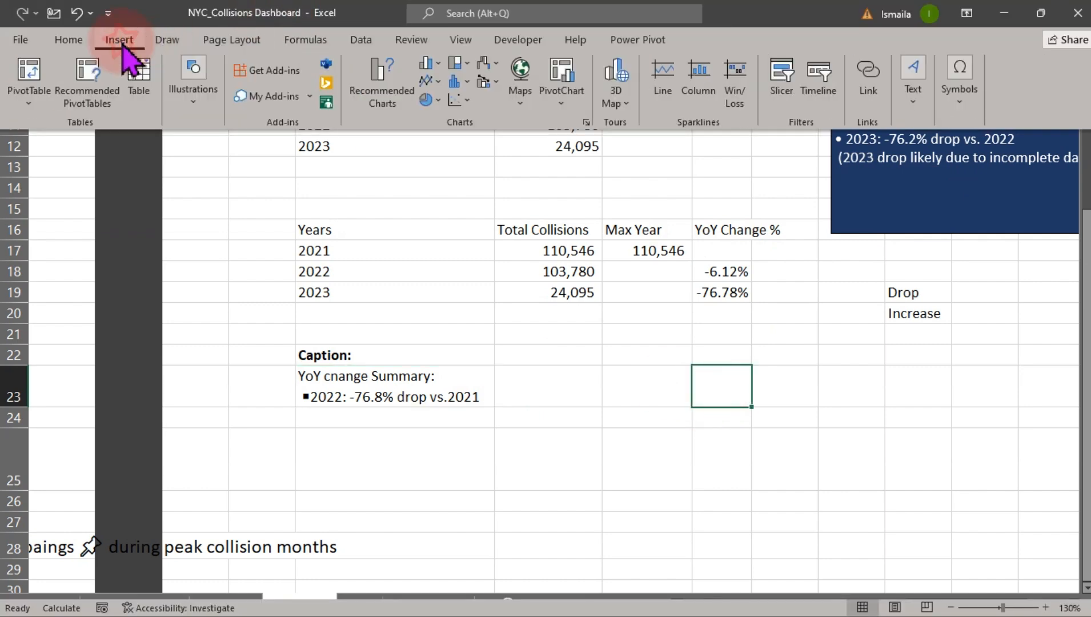
{"action": "left_click", "coordinate": [193, 86]}
{"action": "left_click", "coordinate": [221, 171]}
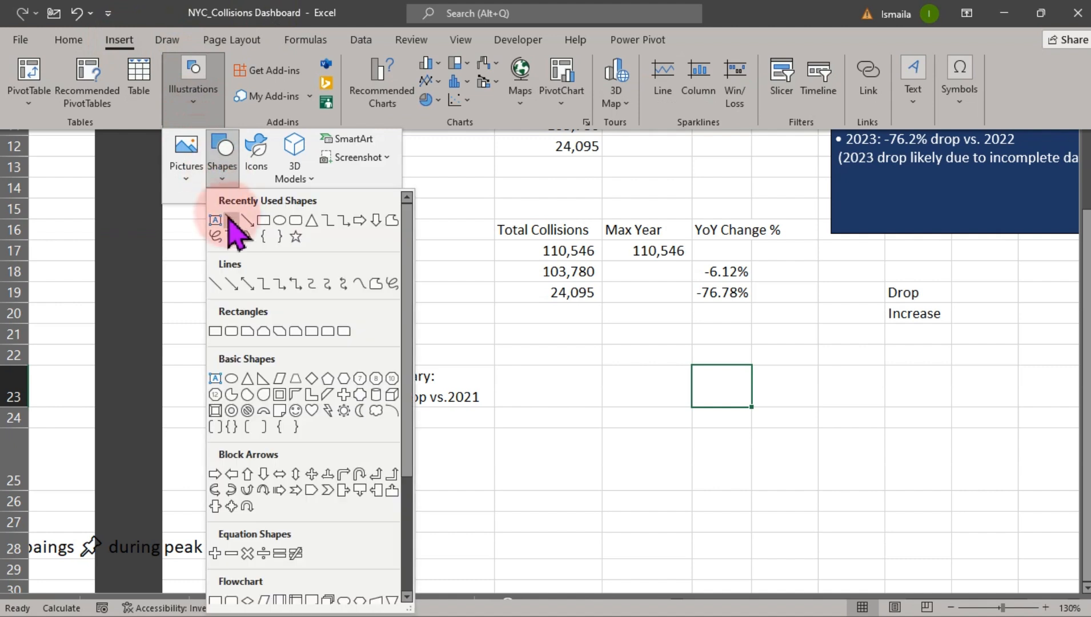
{"action": "left_click", "coordinate": [264, 221]}
{"action": "left_click_drag", "start_coordinate": [640, 368], "coordinate": [879, 487]}
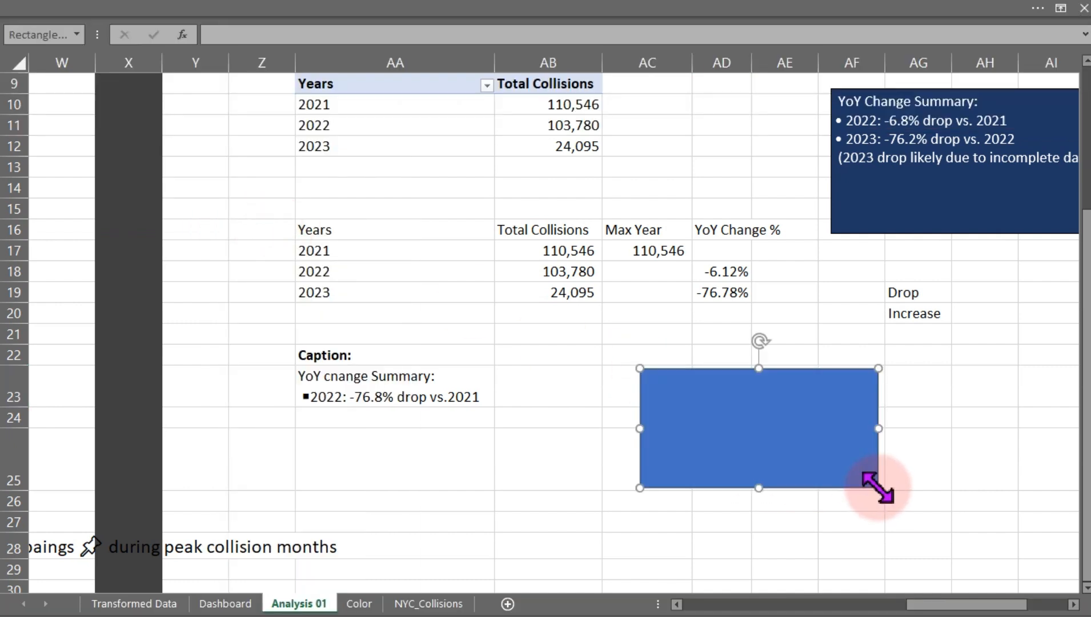
Link the new rectangle's text to caption cell AA23 with the formula =$AA$23
{"action": "left_click", "coordinate": [373, 35]}
{"action": "type", "text": "="}
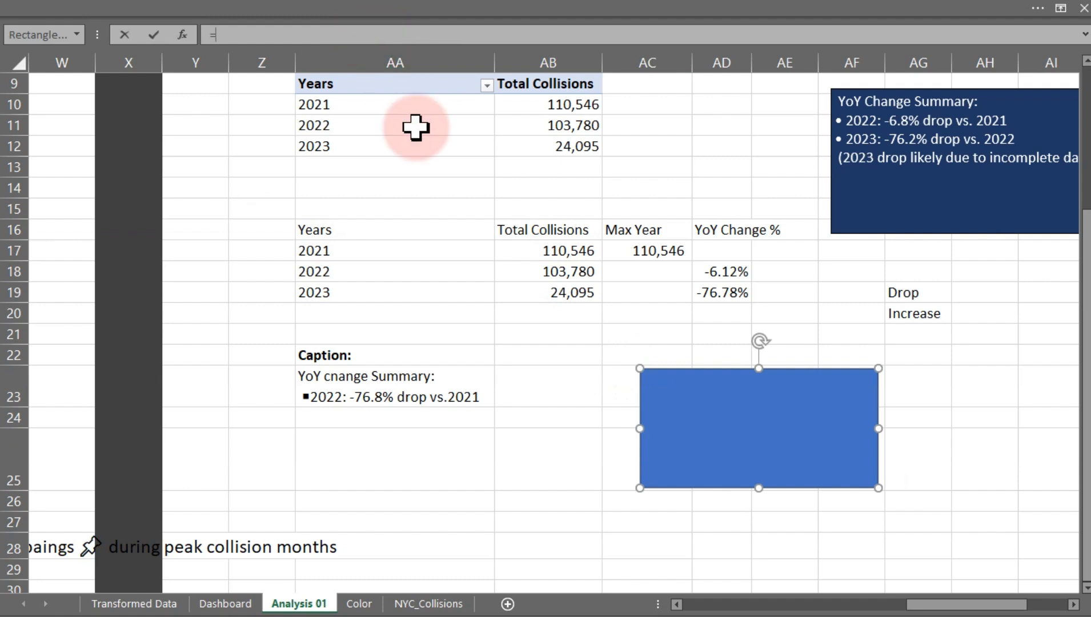
{"action": "left_click", "coordinate": [337, 378]}
{"action": "key", "text": "Return"}
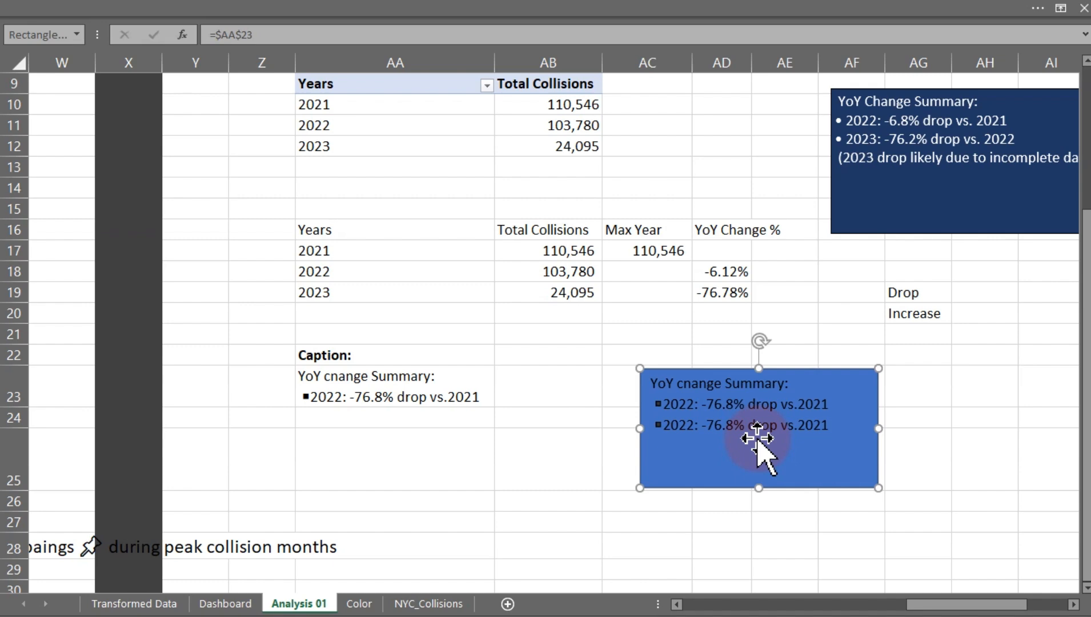
Extend the end of the caption formula in AA23 with & CHAR(10)& and an opening quote for another text line
{"action": "left_click", "coordinate": [401, 381]}
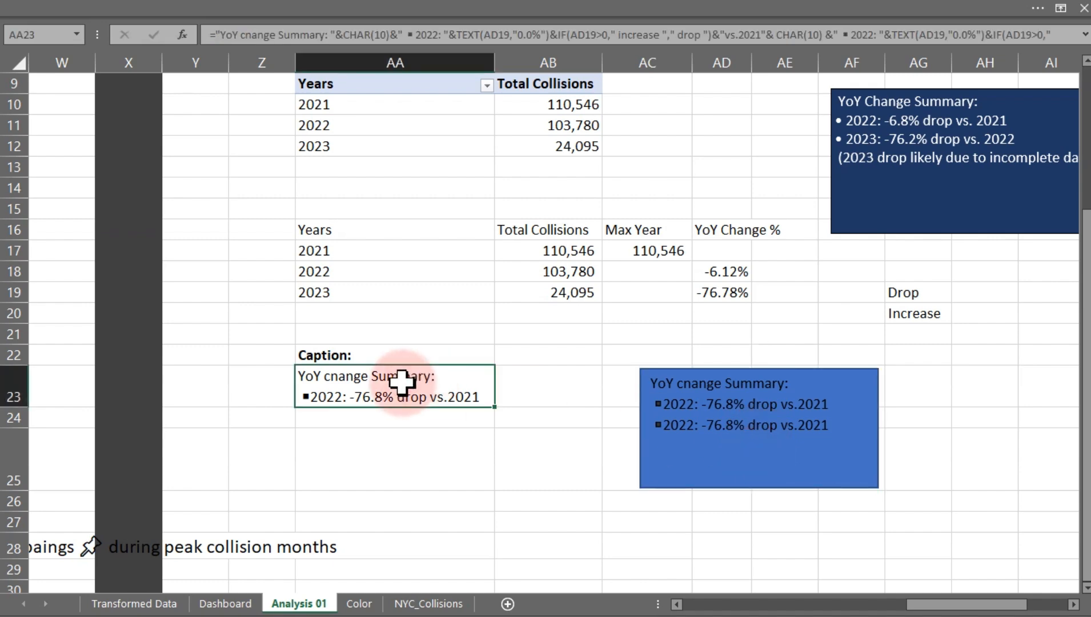
{"action": "double_click", "coordinate": [402, 382]}
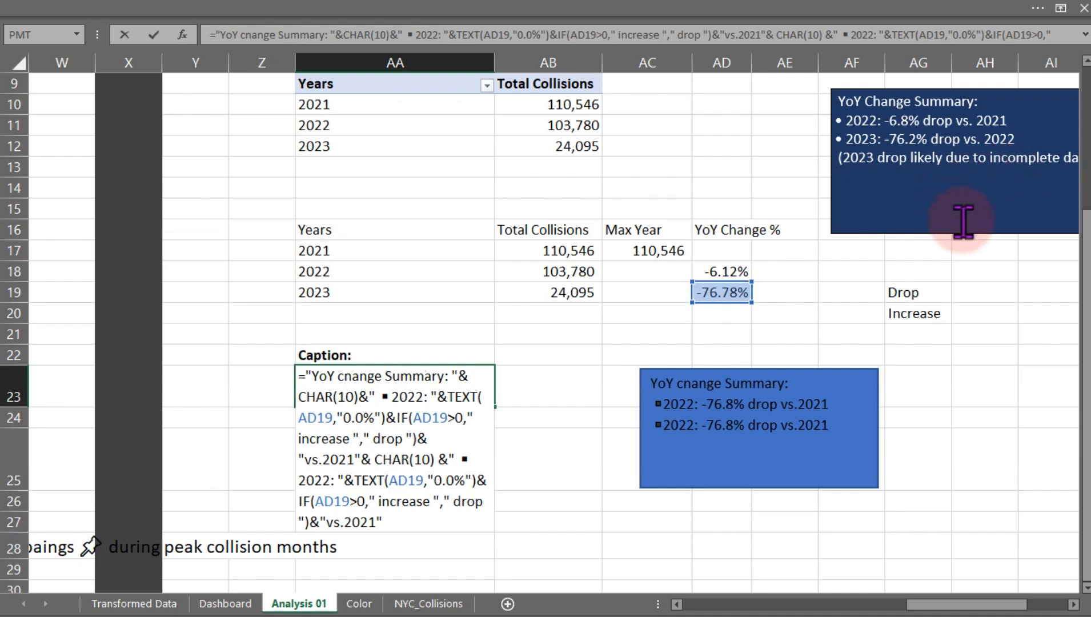
{"action": "left_click", "coordinate": [392, 522]}
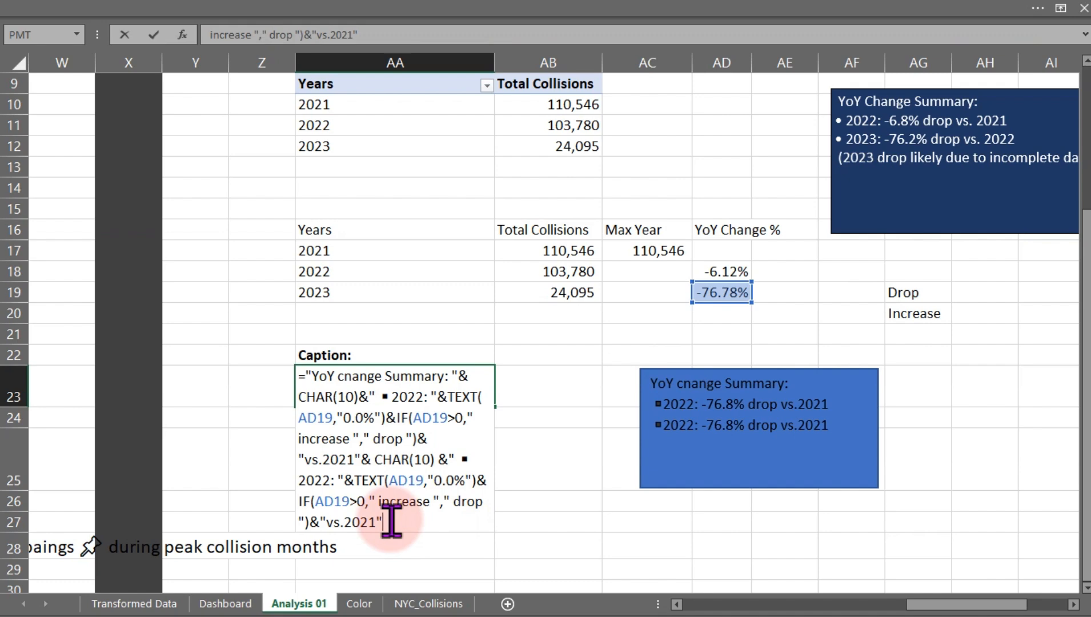
{"action": "type", "text": "& cha"}
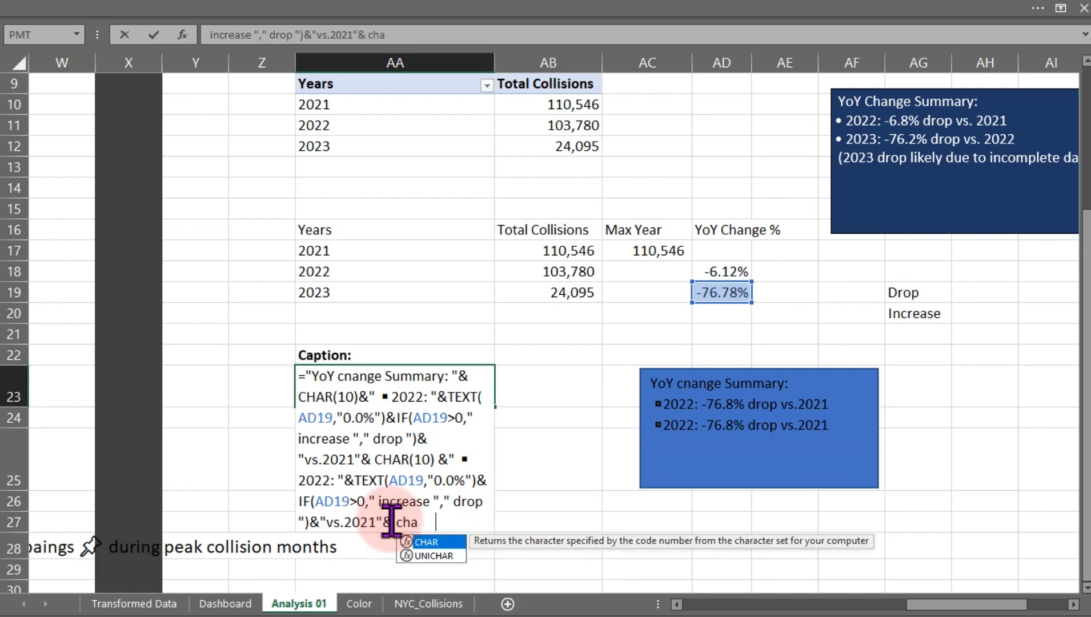
{"action": "key", "text": "Tab"}
{"action": "type", "text": "10)"}
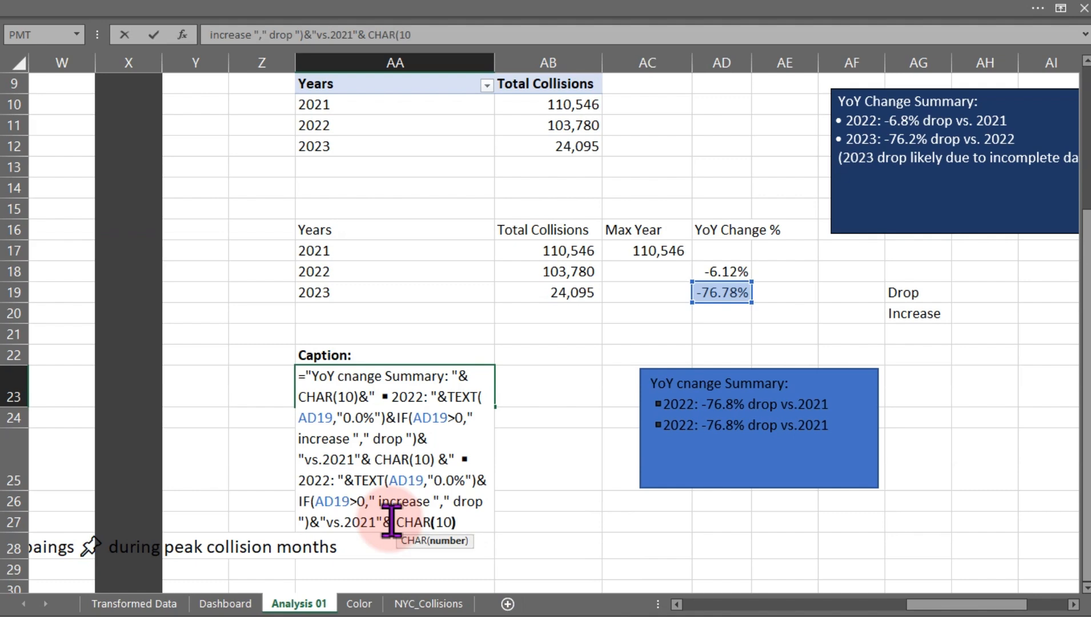
{"action": "type", "text": "&\" "}
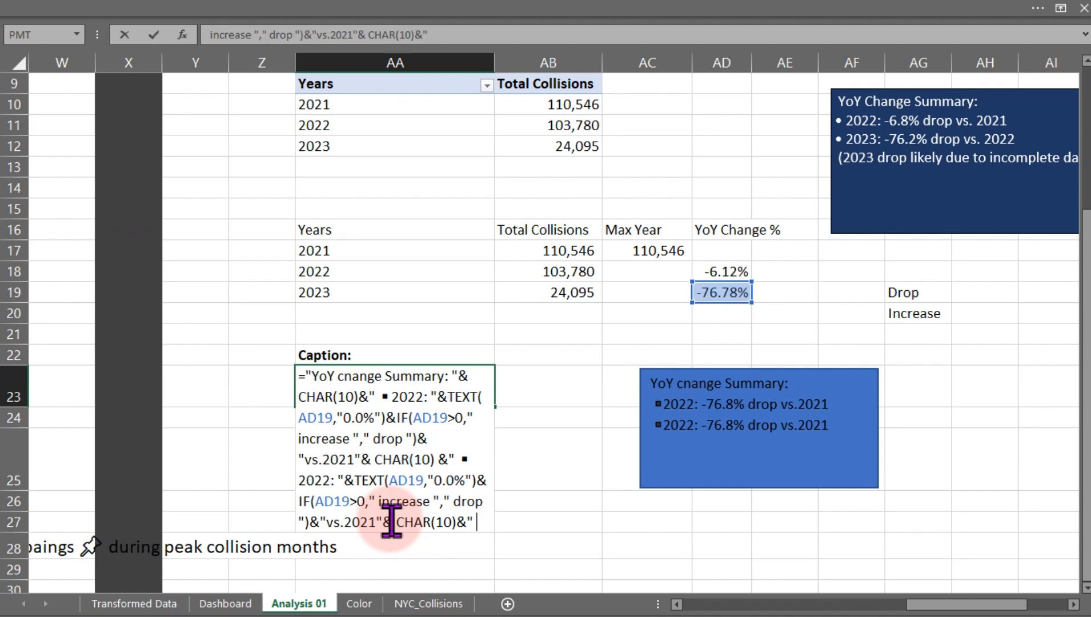
Complete the AA23 caption formula with the closing note "(2023 drop likely due to incomplete data" and enter it
{"action": "type", "text": "(2023"}
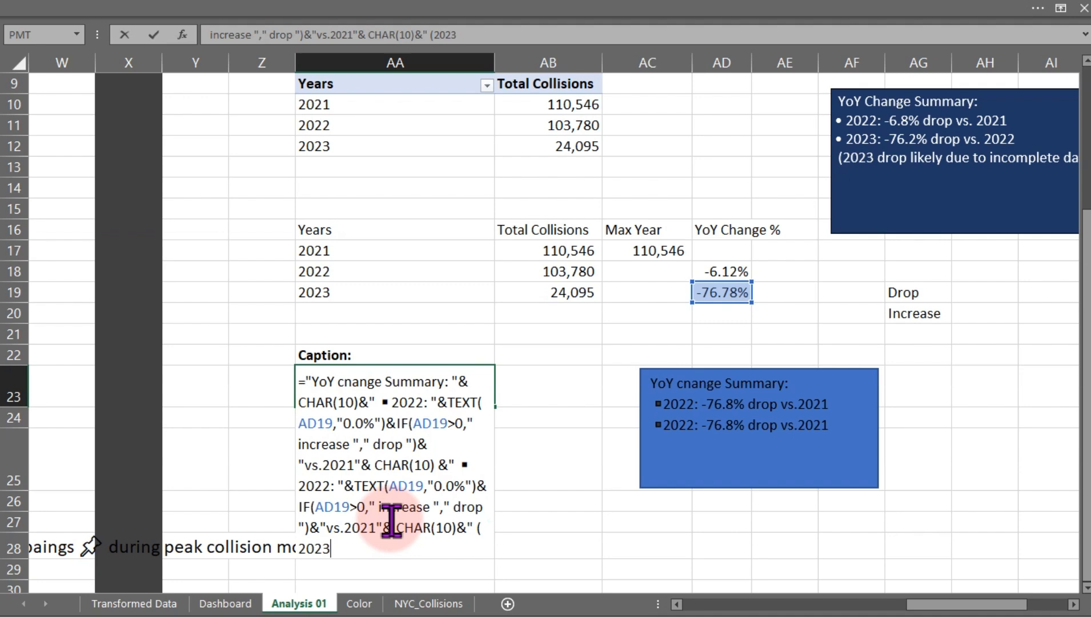
{"action": "type", "text": " drop "}
{"action": "type", "text": "like"}
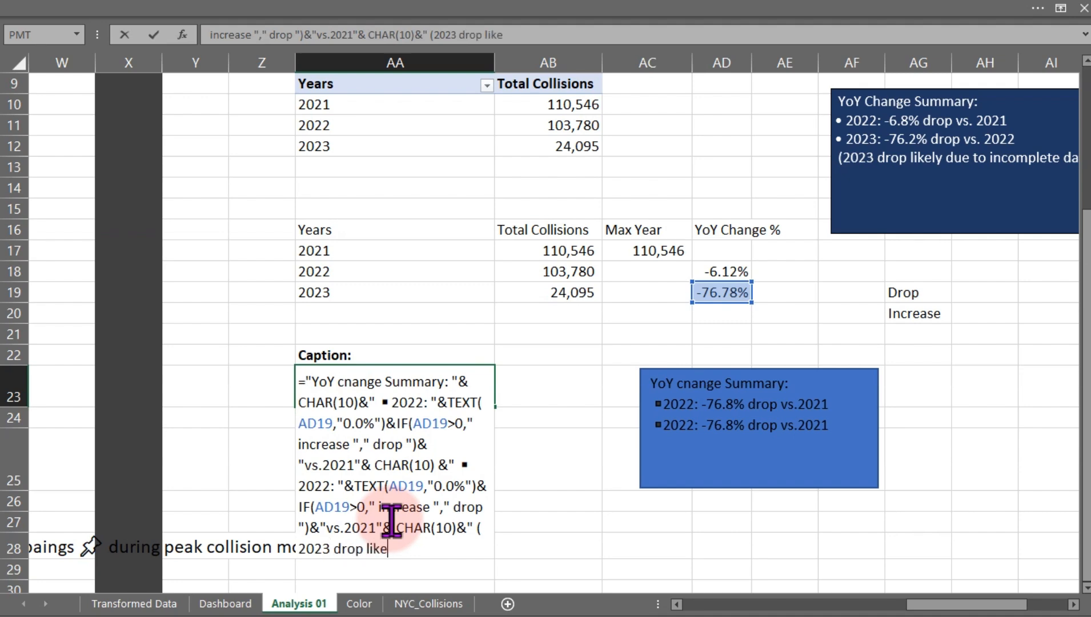
{"action": "type", "text": "ly due to i "}
{"action": "type", "text": "ncompl"}
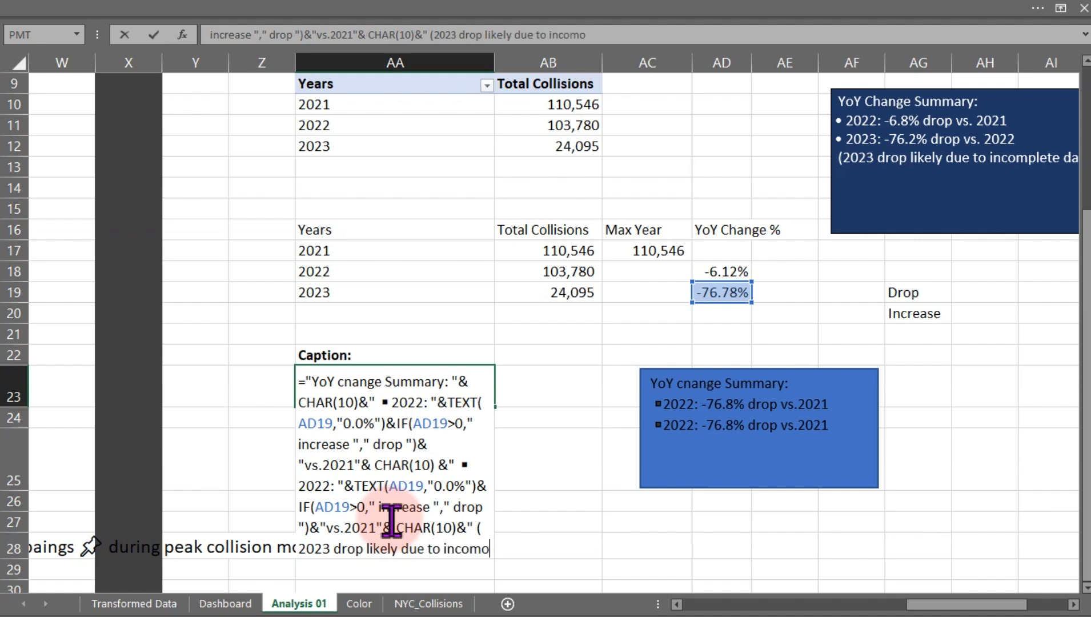
{"action": "type", "text": "e"}
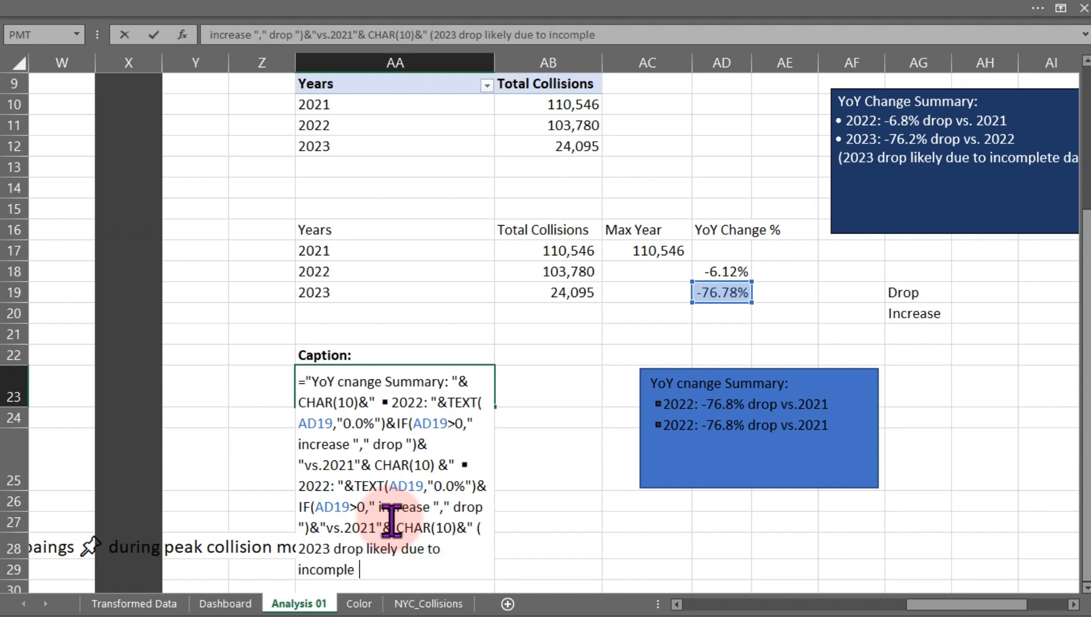
{"action": "type", "text": "te month"}
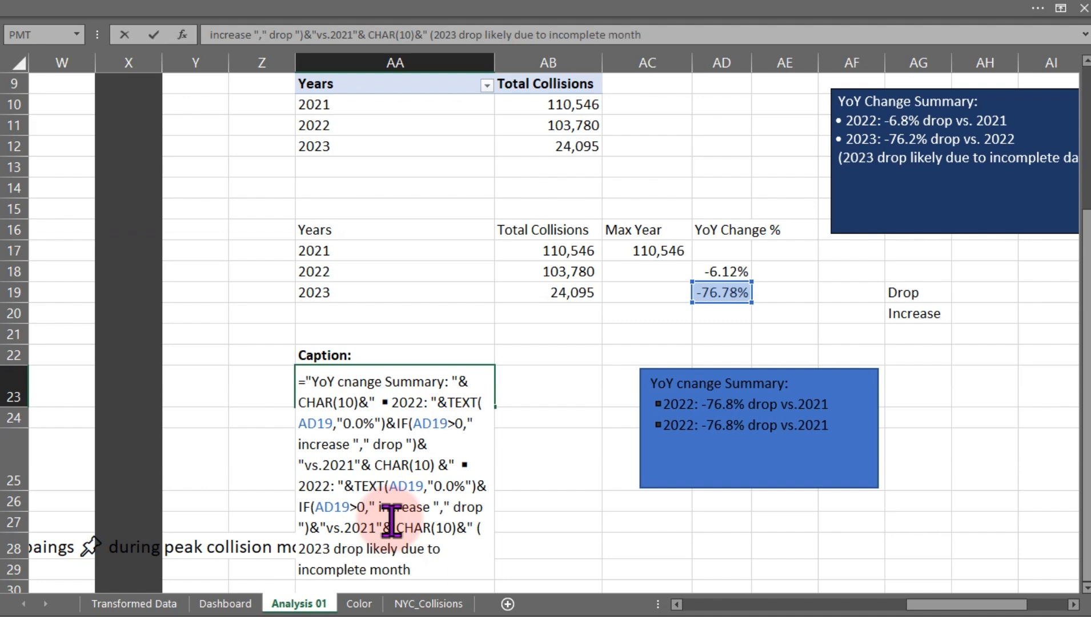
{"action": "key", "text": "BackSpace"}
{"action": "key", "text": "BackSpace"}
{"action": "key", "text": "BackSpace"}
{"action": "key", "text": "BackSpace"}
{"action": "key", "text": "BackSpace"}
{"action": "key", "text": "BackSpace"}
{"action": "type", "text": "da"}
{"action": "key", "text": "BackSpace"}
{"action": "key", "text": "BackSpace"}
{"action": "type", "text": "data\""}
{"action": "key", "text": "Return"}
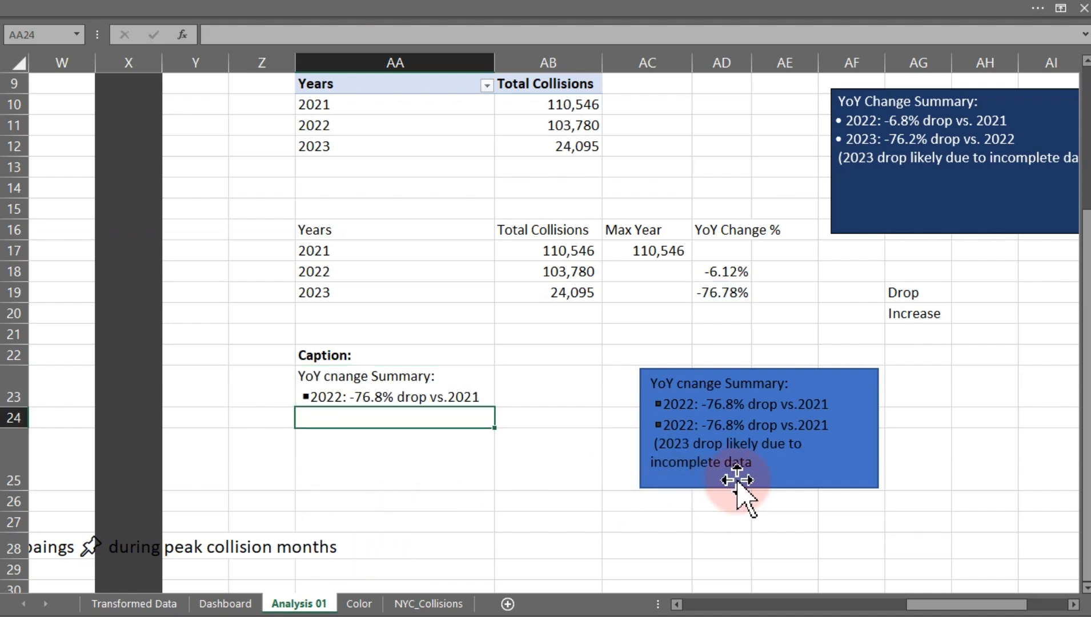
Widen the linked caption rectangle so the note fits on one line, and move the shape slightly down
{"action": "left_click", "coordinate": [843, 443]}
{"action": "left_click_drag", "start_coordinate": [878, 433], "coordinate": [958, 432]}
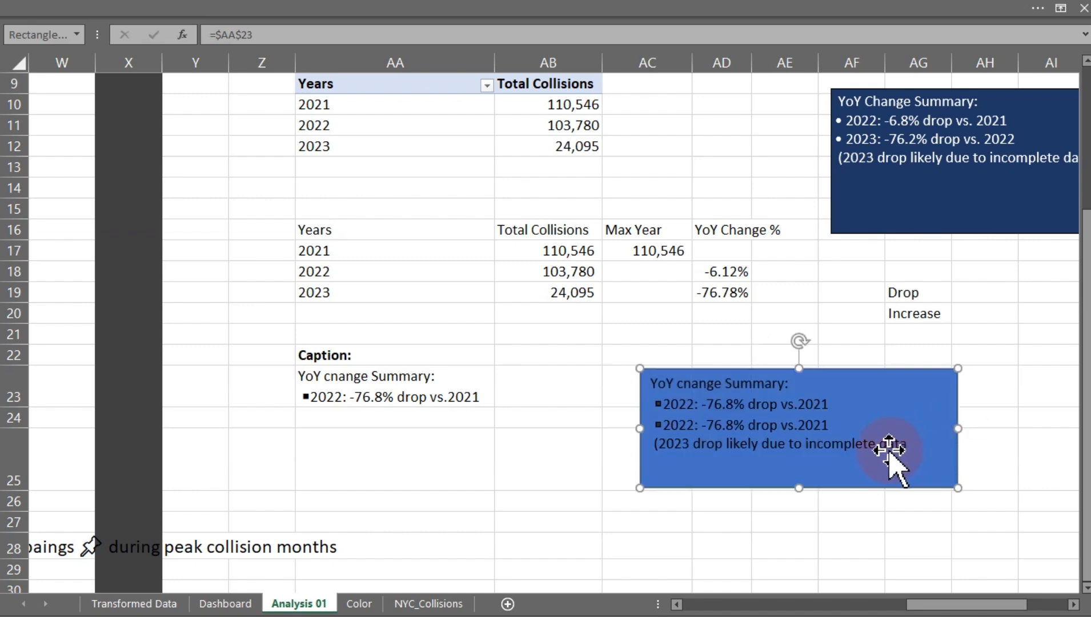
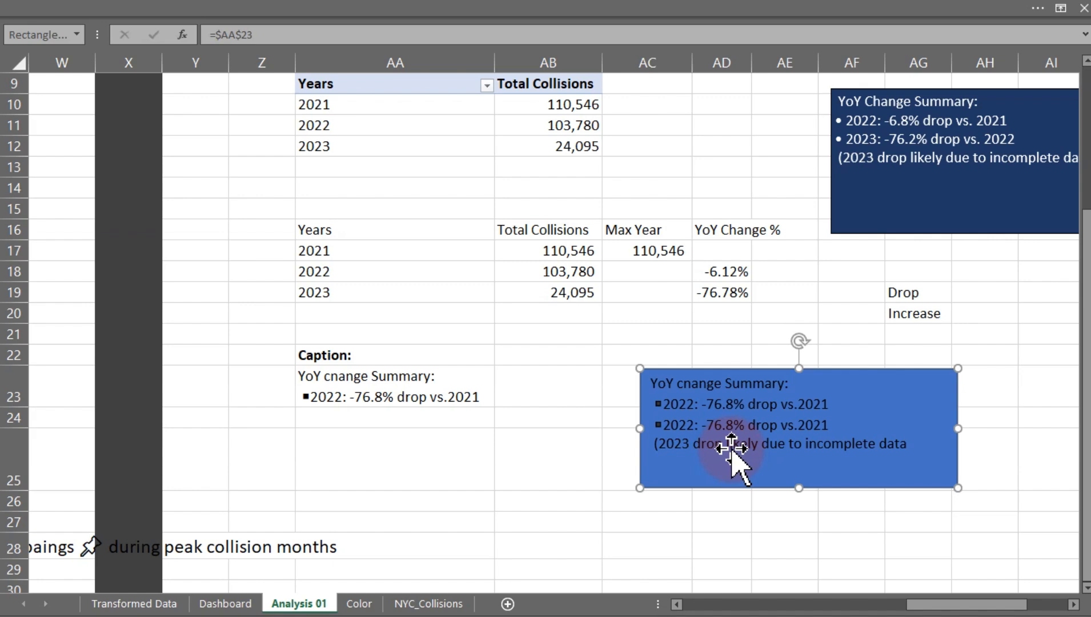
{"action": "left_click_drag", "start_coordinate": [731, 447], "coordinate": [741, 493]}
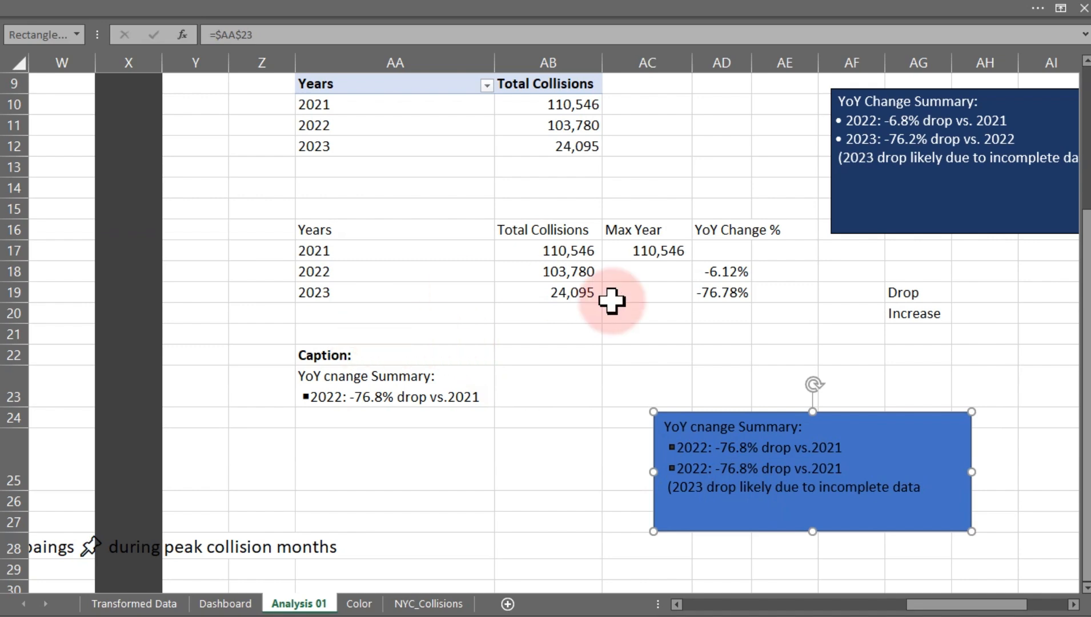
Rename the PivotTable of monthly collisions by year as MonthYear
{"action": "left_click_drag", "start_coordinate": [960, 608], "coordinate": [821, 611]}
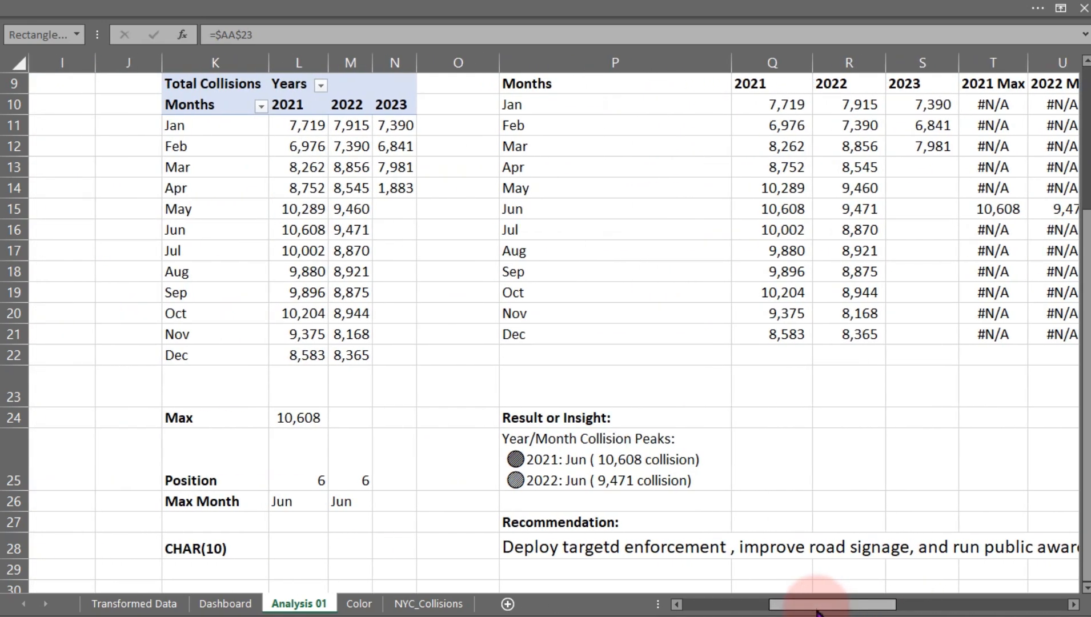
{"action": "left_click", "coordinate": [306, 292]}
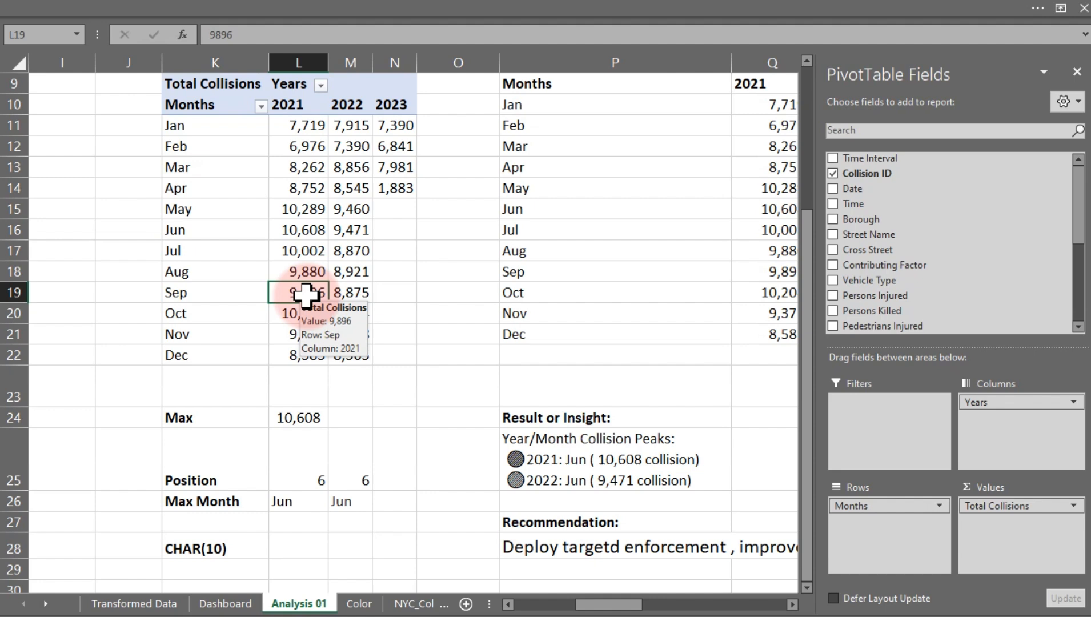
{"action": "left_click", "coordinate": [667, 12]}
{"action": "left_click", "coordinate": [735, 39]}
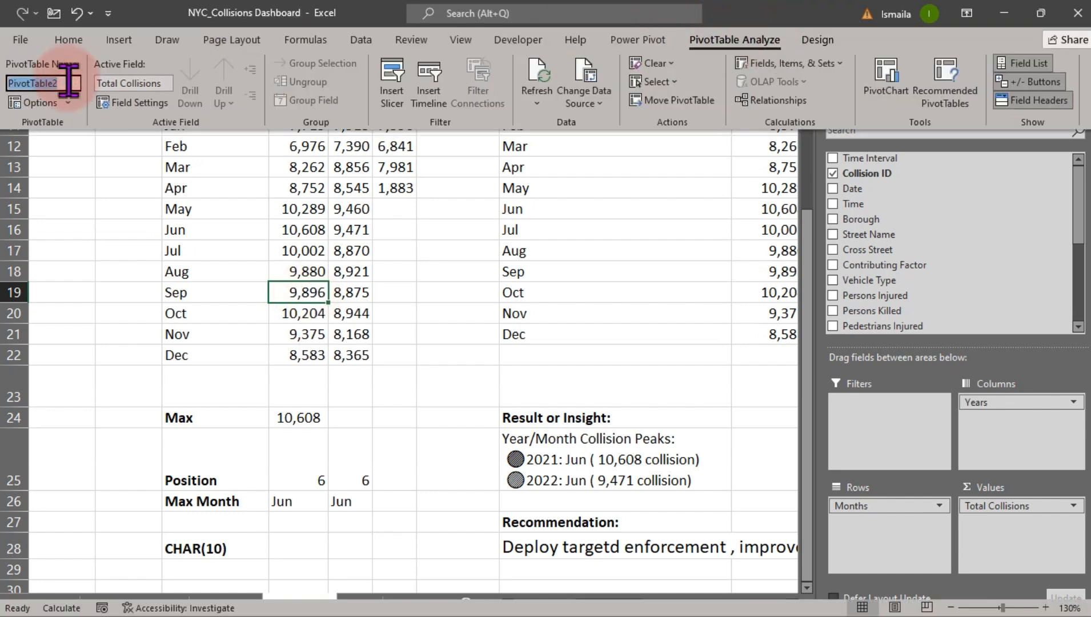
{"action": "type", "text": "MonthYear"}
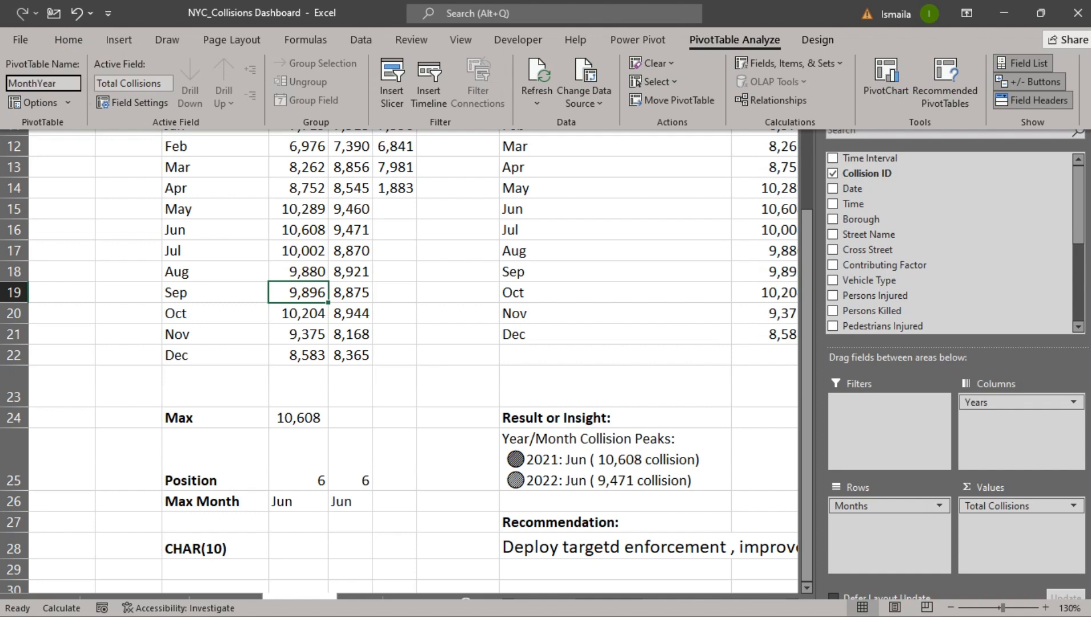
{"action": "key", "text": "Return"}
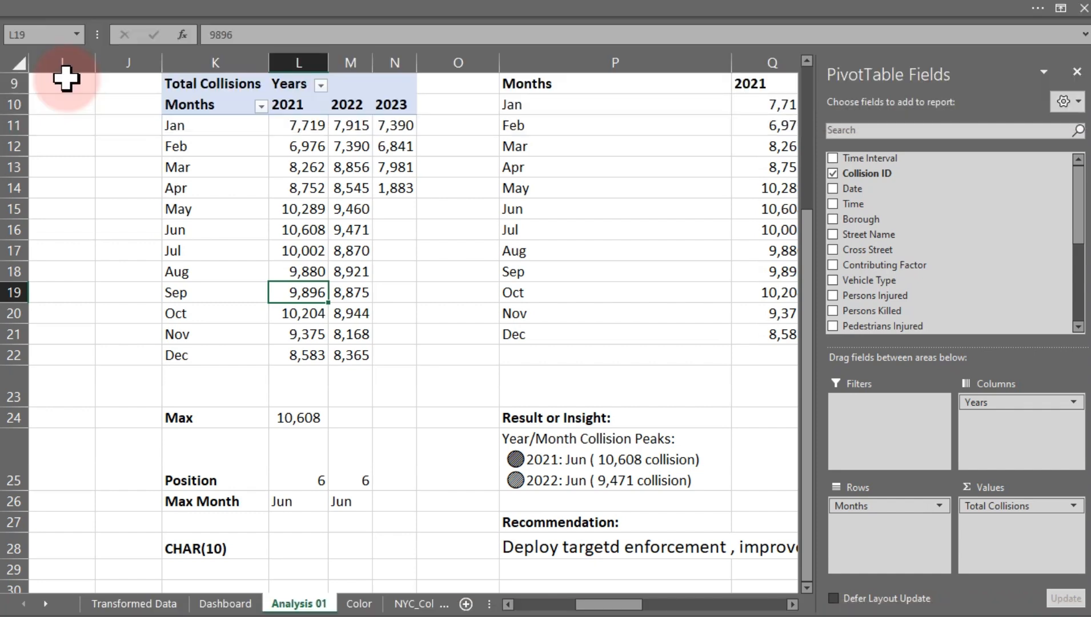
Rename the PivotTable of total collisions by year as Year
{"action": "left_click_drag", "start_coordinate": [623, 607], "coordinate": [714, 605]}
{"action": "left_click", "coordinate": [521, 127]}
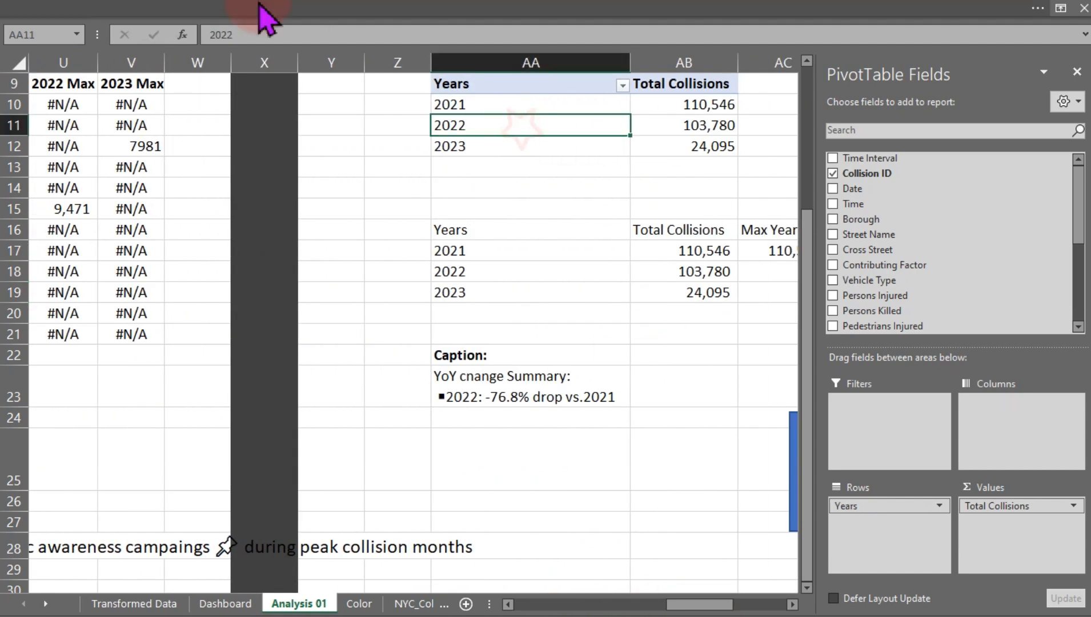
{"action": "left_click", "coordinate": [463, 11]}
{"action": "left_click", "coordinate": [715, 38]}
{"action": "left_click", "coordinate": [169, 97]}
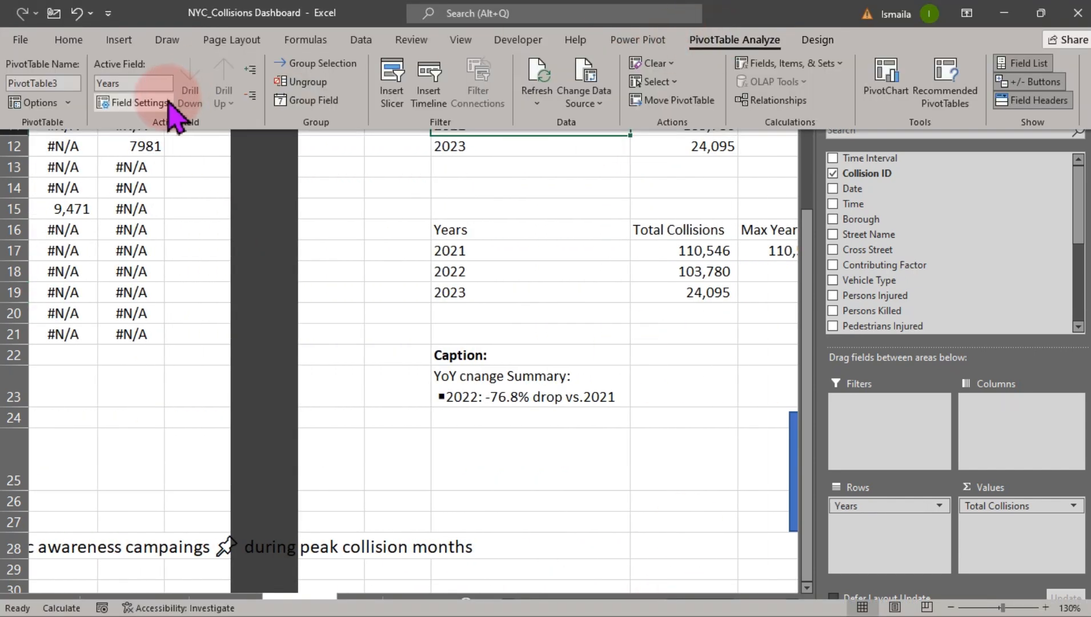
{"action": "left_click", "coordinate": [64, 84]}
{"action": "type", "text": "Year"}
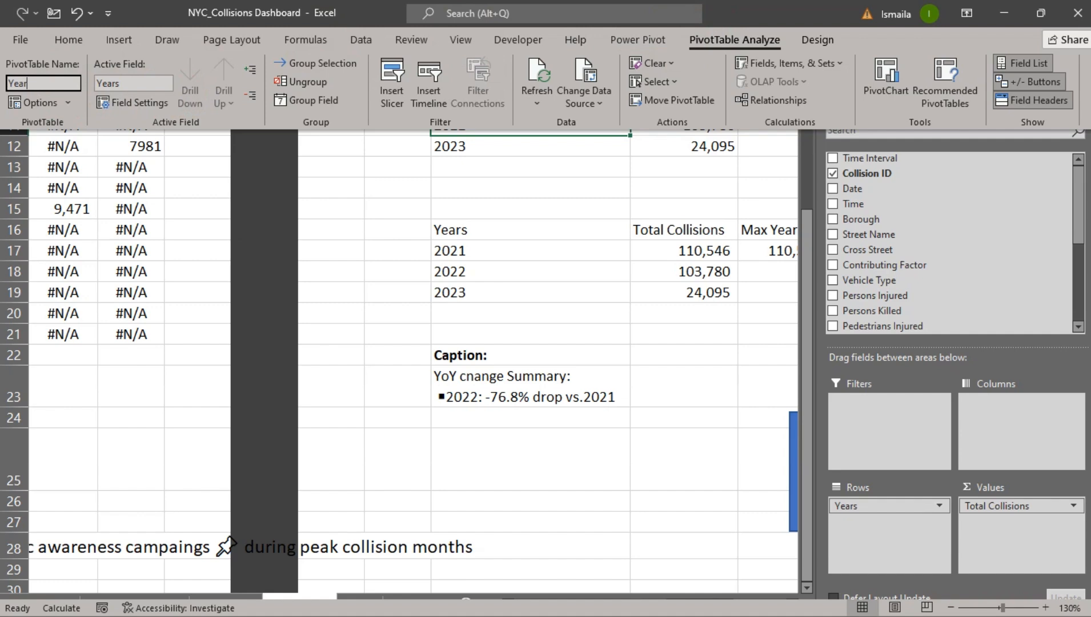
{"action": "left_click", "coordinate": [61, 82]}
{"action": "left_click", "coordinate": [637, 448]}
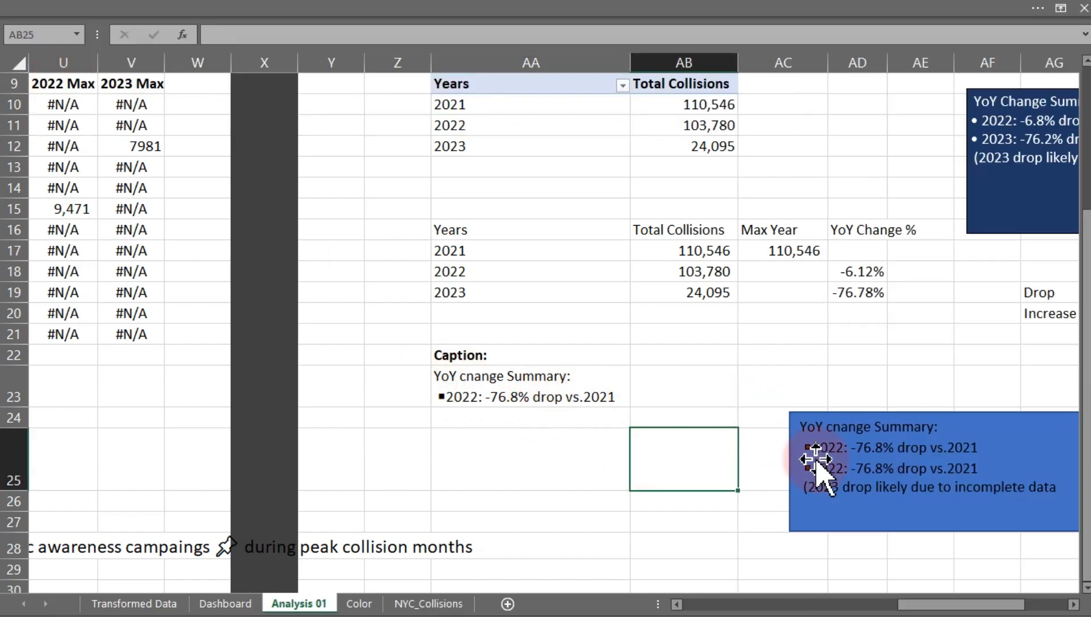
Add a Borough slicer to the yearly total collisions PivotTable
{"action": "left_click_drag", "start_coordinate": [949, 604], "coordinate": [974, 608]}
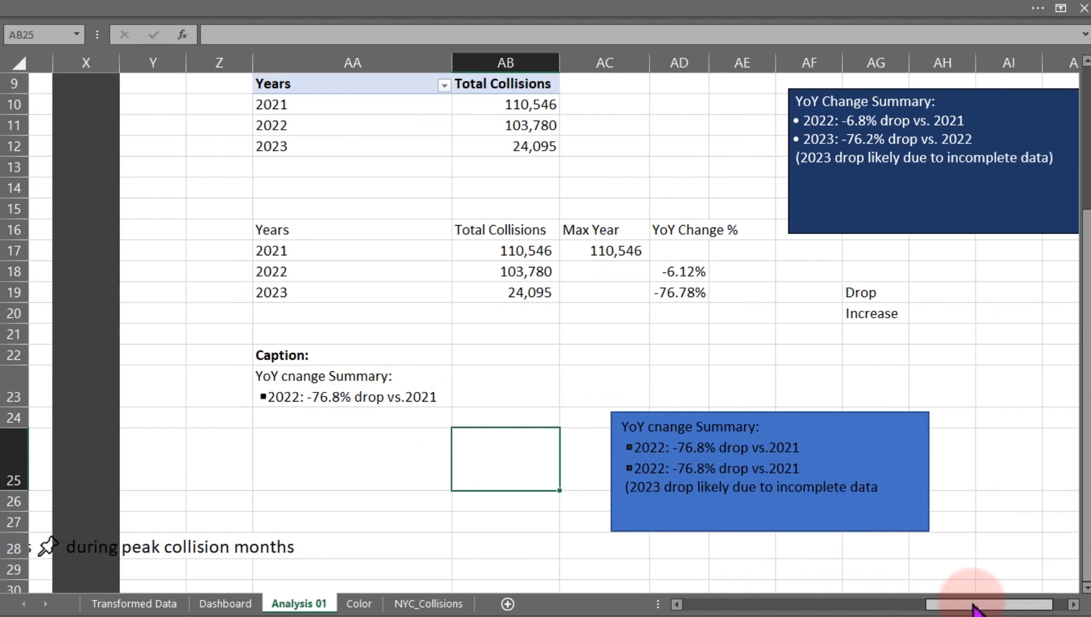
{"action": "left_click", "coordinate": [279, 107]}
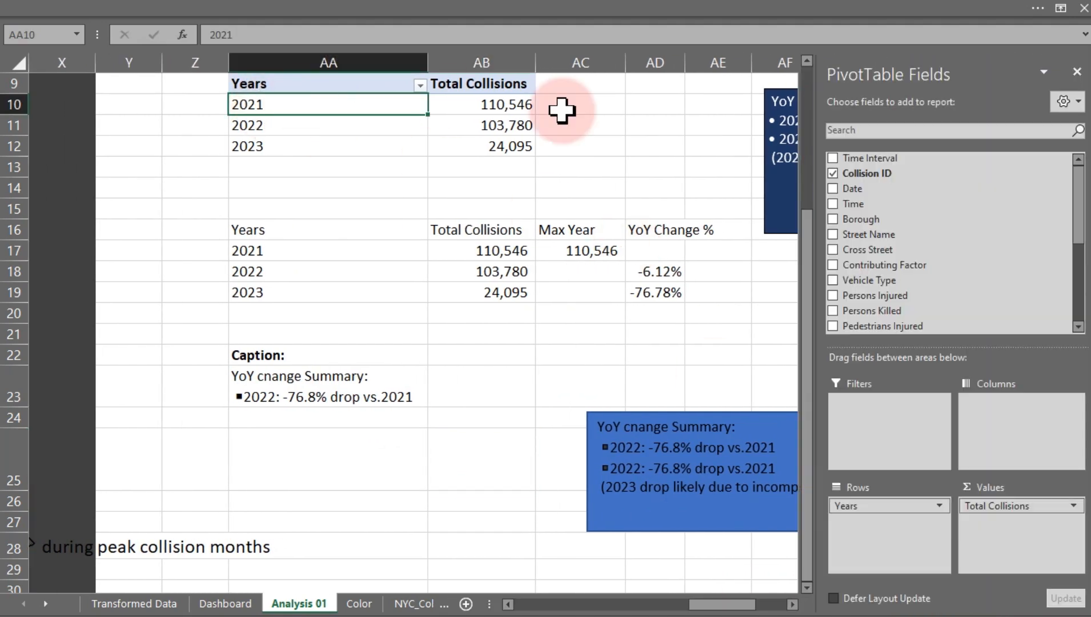
{"action": "right_click", "coordinate": [870, 224]}
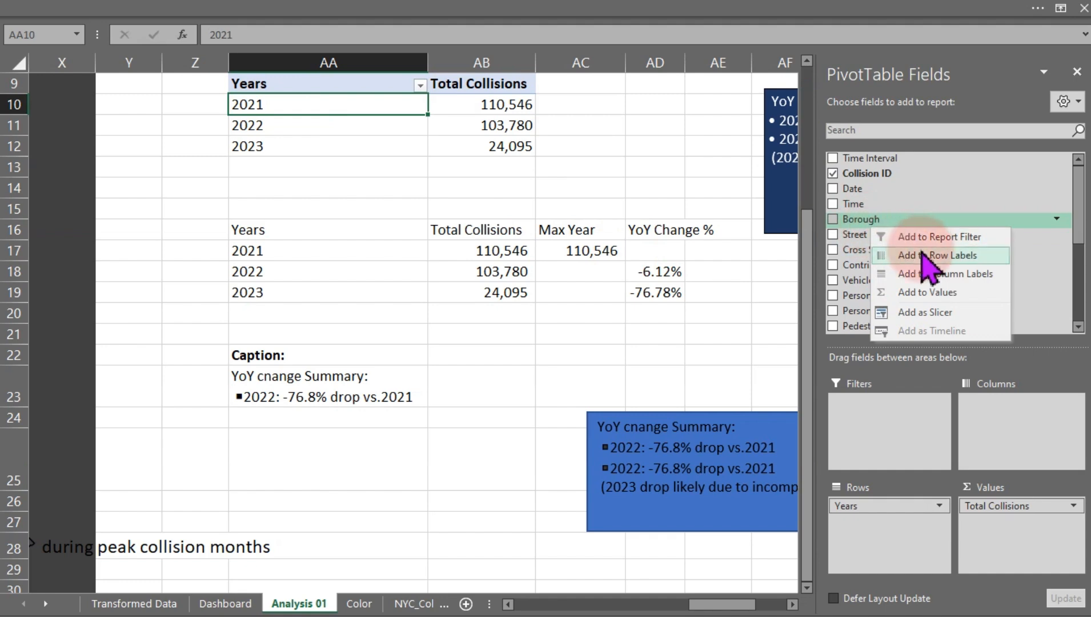
{"action": "left_click", "coordinate": [924, 313]}
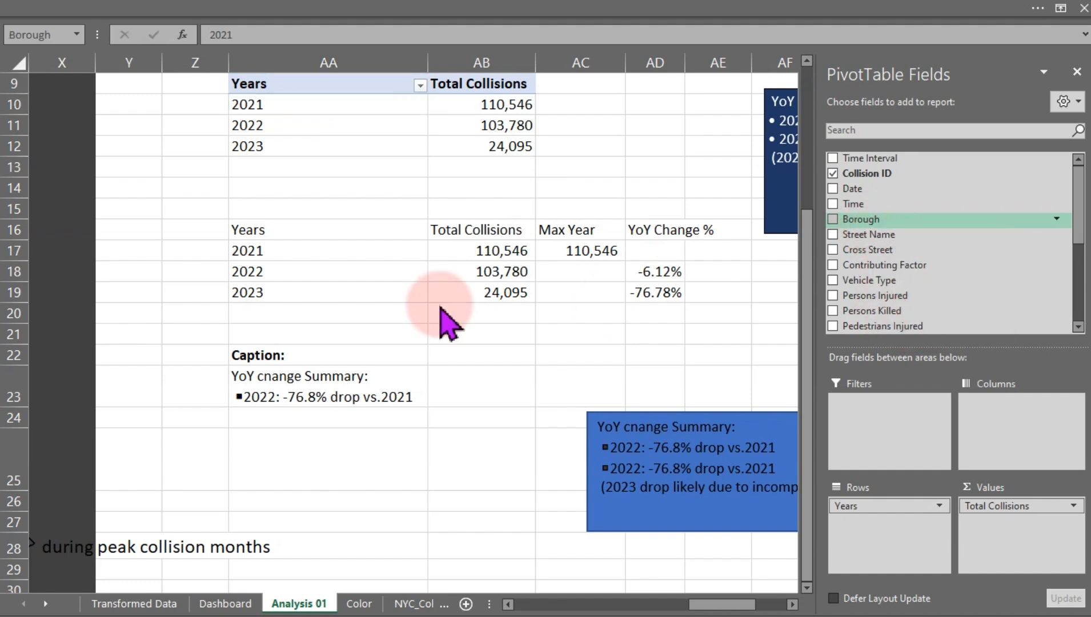
Test the linked caption by filtering the Borough slicer to Manhattan, Brooklyn and Staten Island in turn, and delete the slicer
{"action": "left_click", "coordinate": [422, 297]}
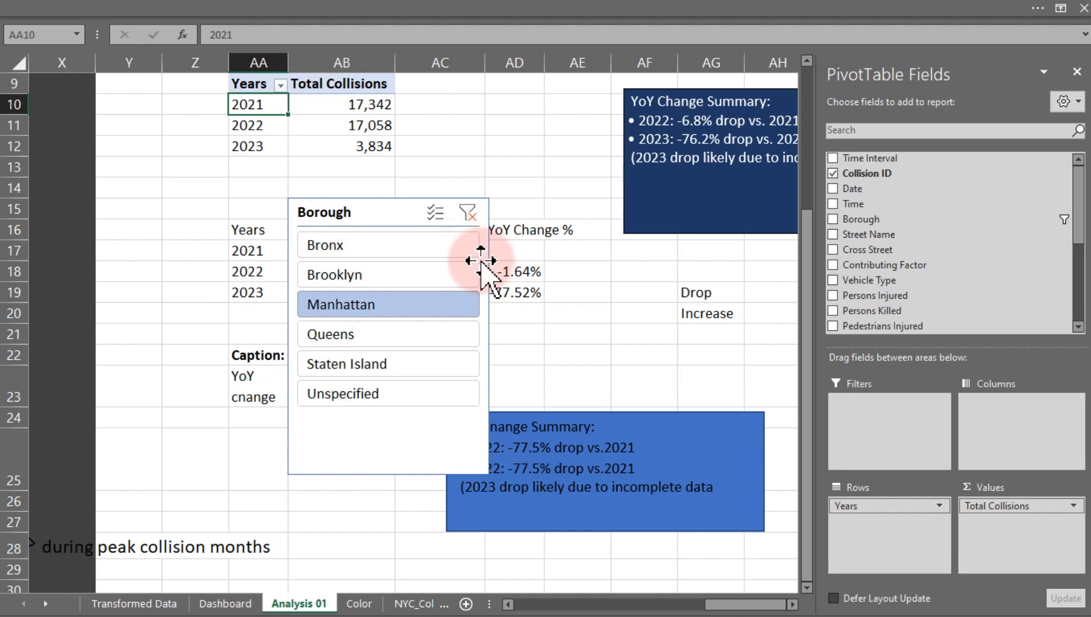
{"action": "left_click_drag", "start_coordinate": [483, 265], "coordinate": [339, 240]}
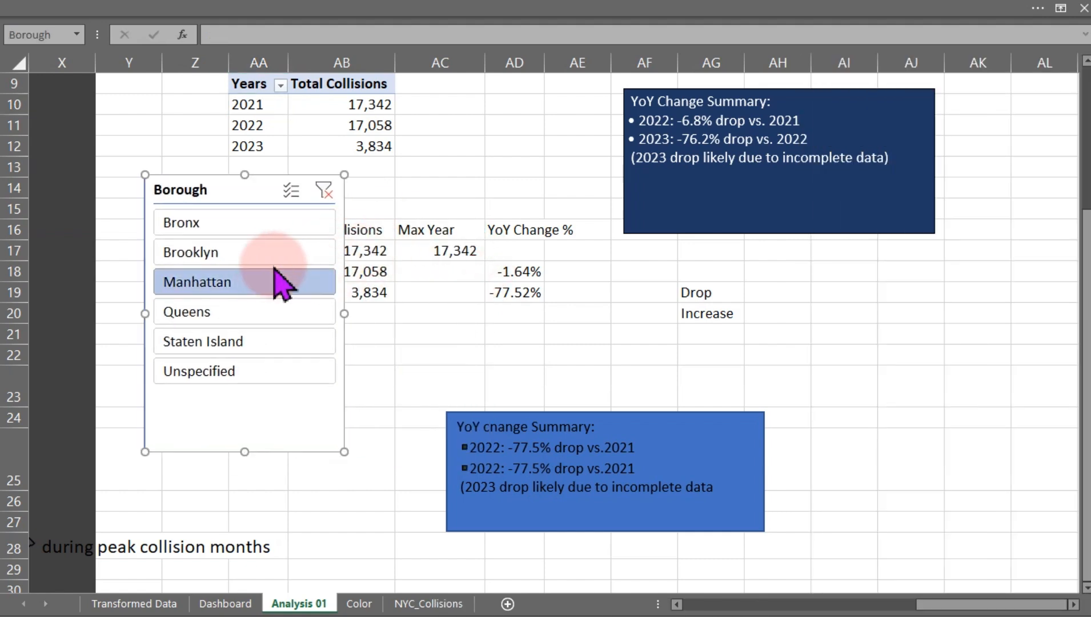
{"action": "left_click", "coordinate": [264, 253]}
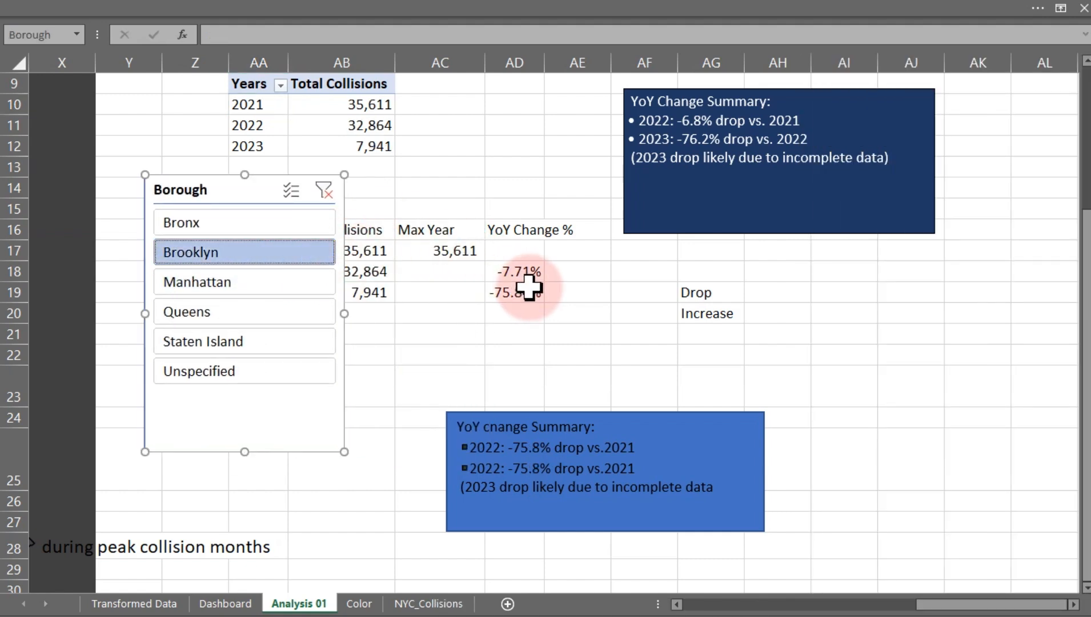
{"action": "left_click", "coordinate": [214, 338]}
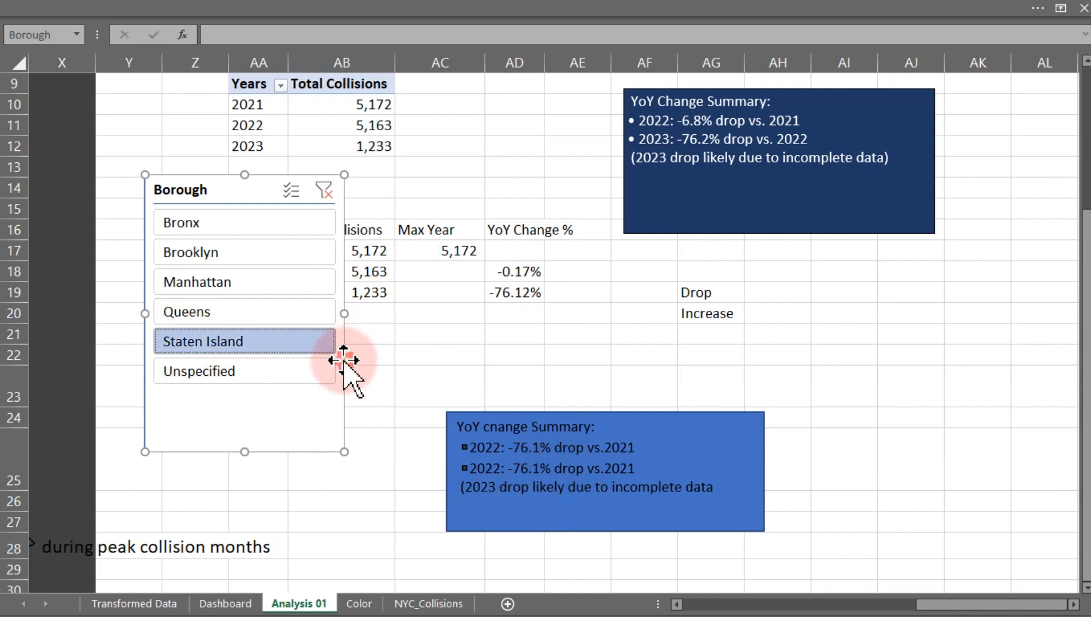
{"action": "key", "text": "Delete"}
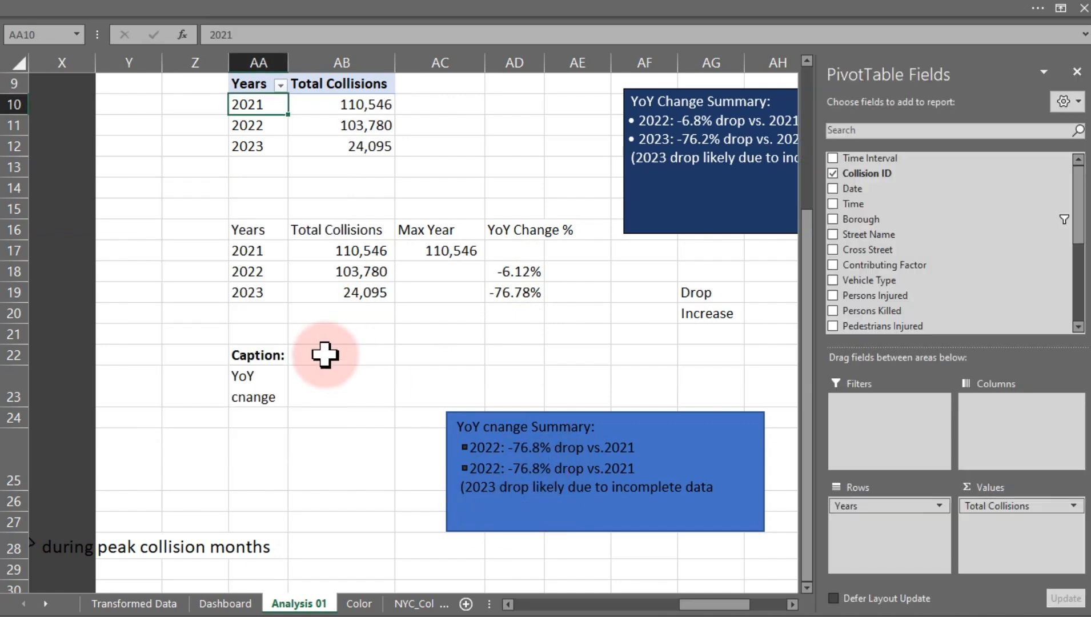
{"action": "left_click_drag", "start_coordinate": [247, 231], "coordinate": [438, 292]}
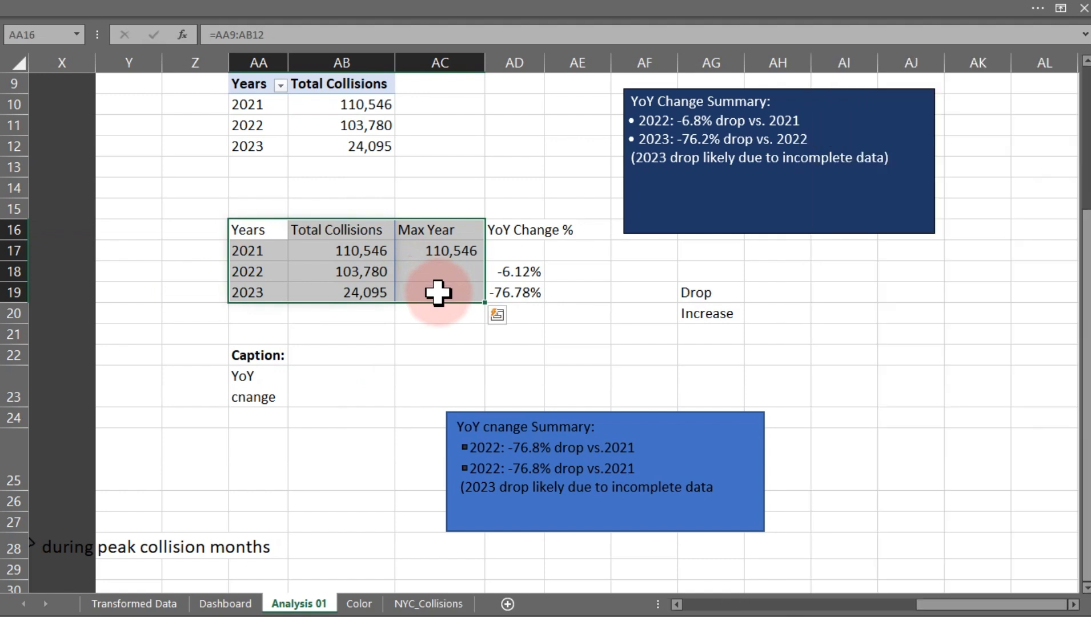
{"action": "left_click", "coordinate": [195, 12]}
{"action": "left_click", "coordinate": [121, 40]}
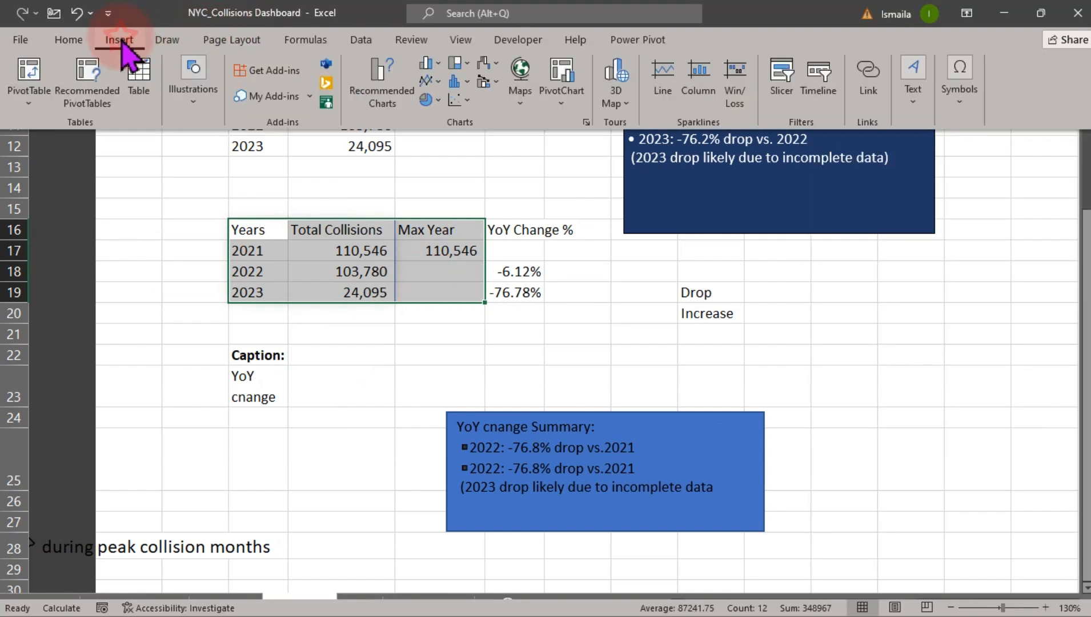
{"action": "left_click", "coordinate": [455, 64]}
{"action": "left_click", "coordinate": [432, 63]}
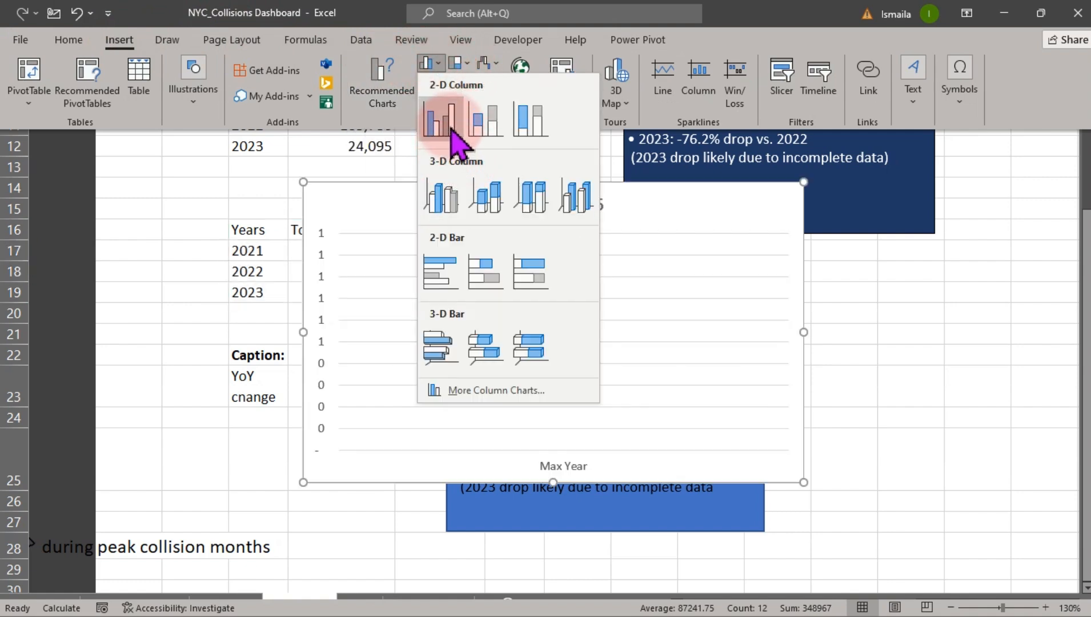
{"action": "left_click", "coordinate": [449, 129]}
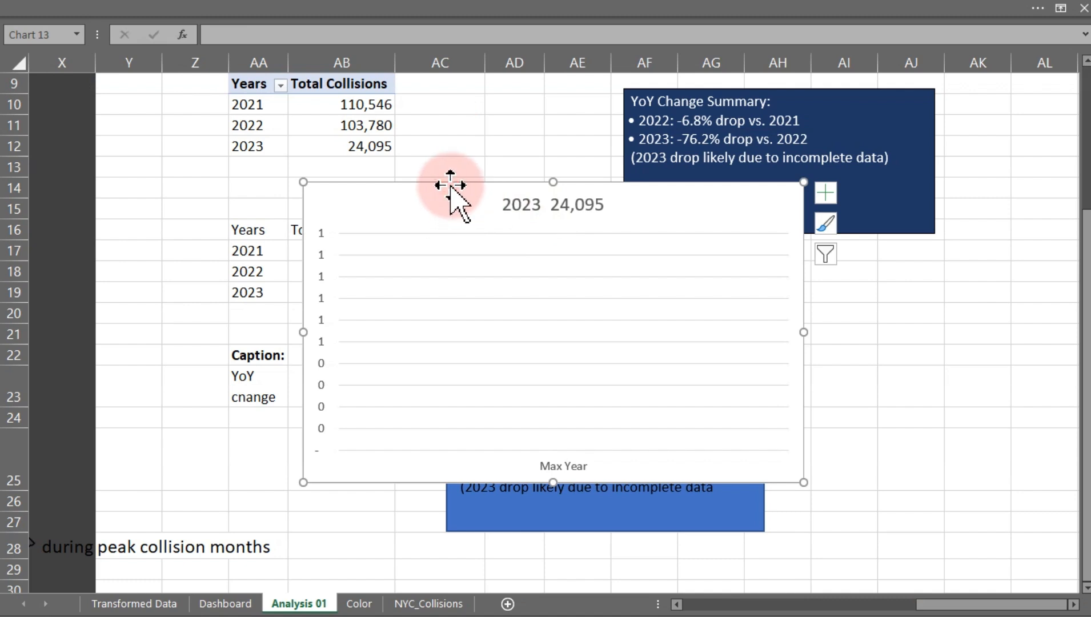
{"action": "key", "text": "Delete"}
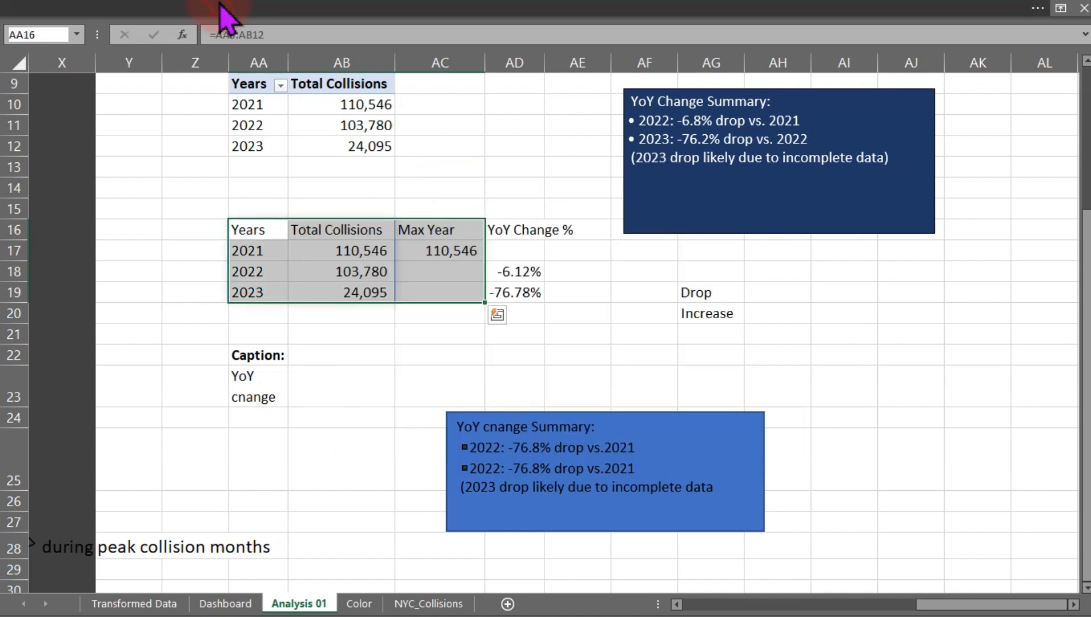
Insert the recommended clustered column chart for the Years, Total Collisions and Max Year data in AA16:AC19
{"action": "left_click", "coordinate": [219, 12]}
{"action": "left_click", "coordinate": [265, 251]}
{"action": "left_click_drag", "start_coordinate": [256, 233], "coordinate": [418, 293]}
{"action": "left_click", "coordinate": [139, 12]}
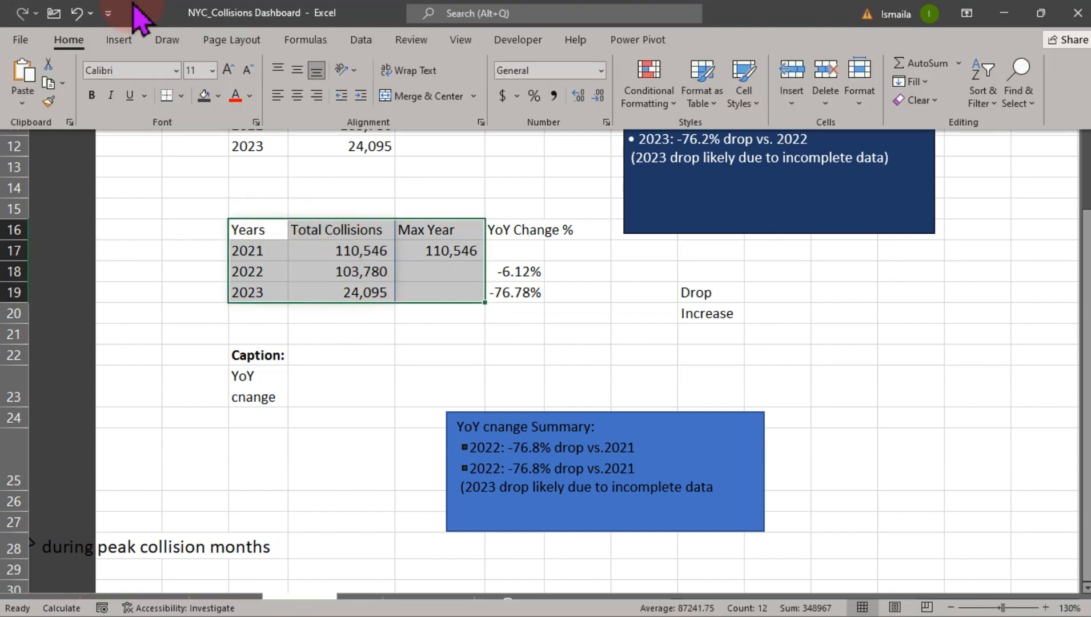
{"action": "left_click", "coordinate": [125, 45]}
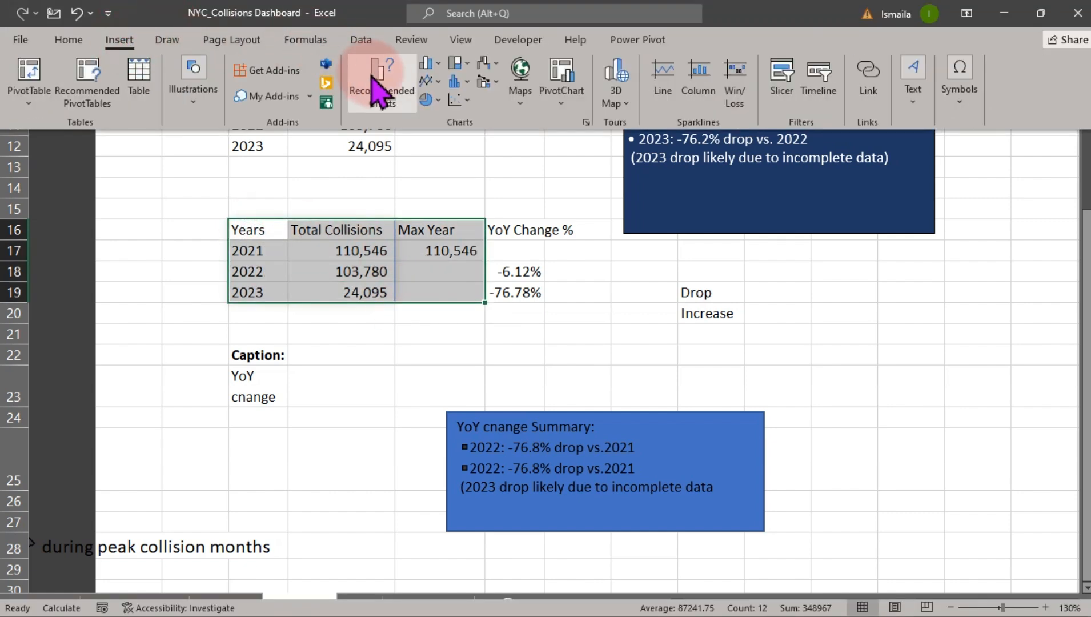
{"action": "left_click", "coordinate": [382, 80]}
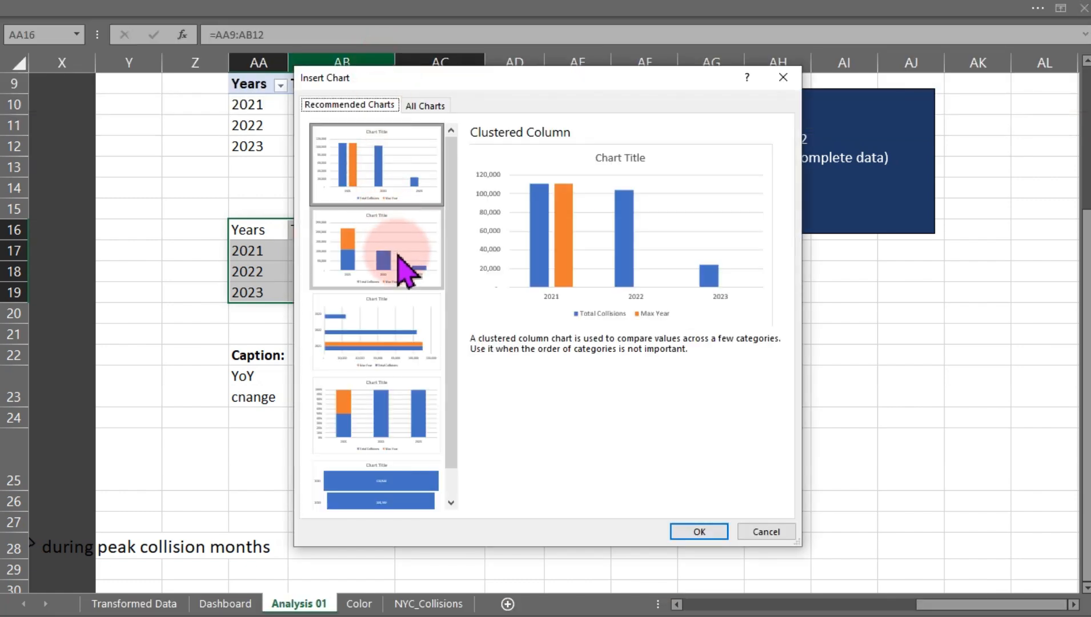
{"action": "left_click", "coordinate": [699, 532]}
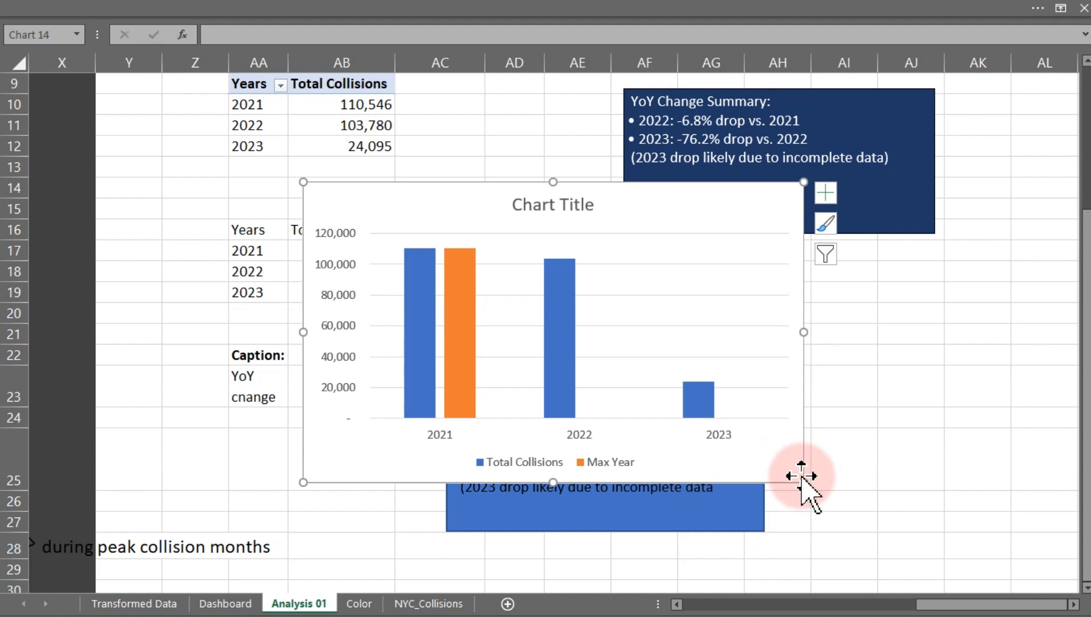
Shrink the yearly collisions chart and strip it of its title, legend and vertical axis
{"action": "left_click_drag", "start_coordinate": [802, 479], "coordinate": [614, 392]}
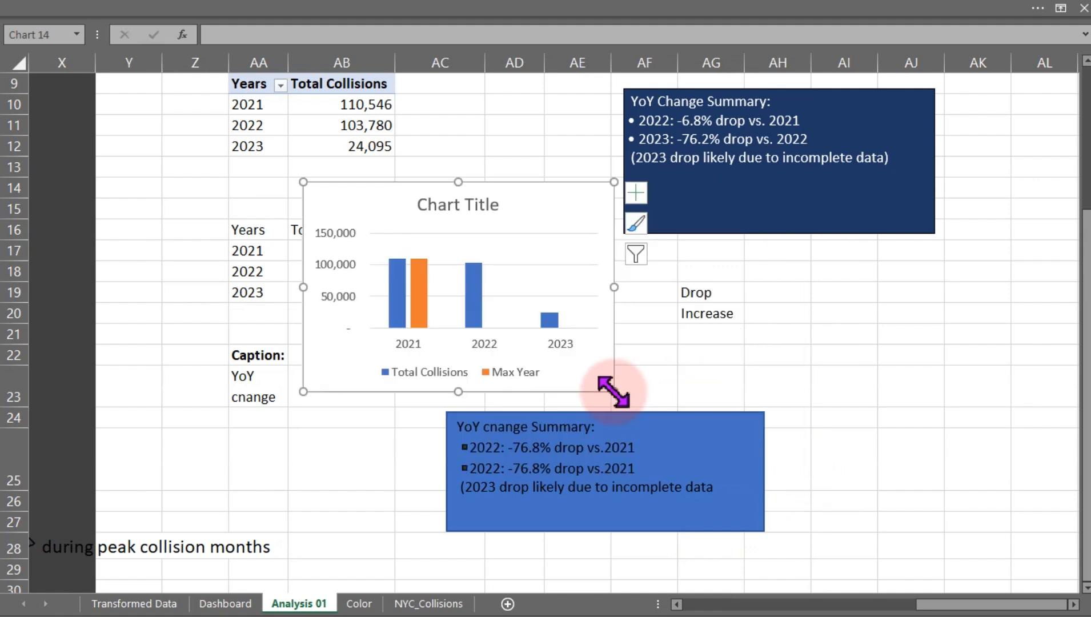
{"action": "left_click", "coordinate": [466, 205]}
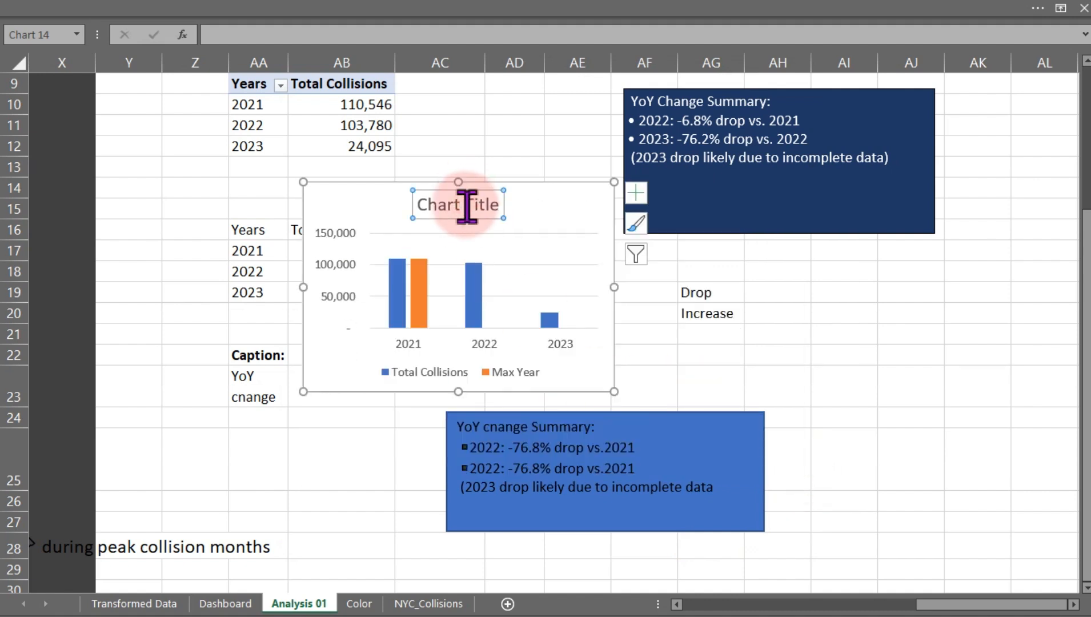
{"action": "key", "text": "Delete"}
{"action": "left_click", "coordinate": [430, 373]}
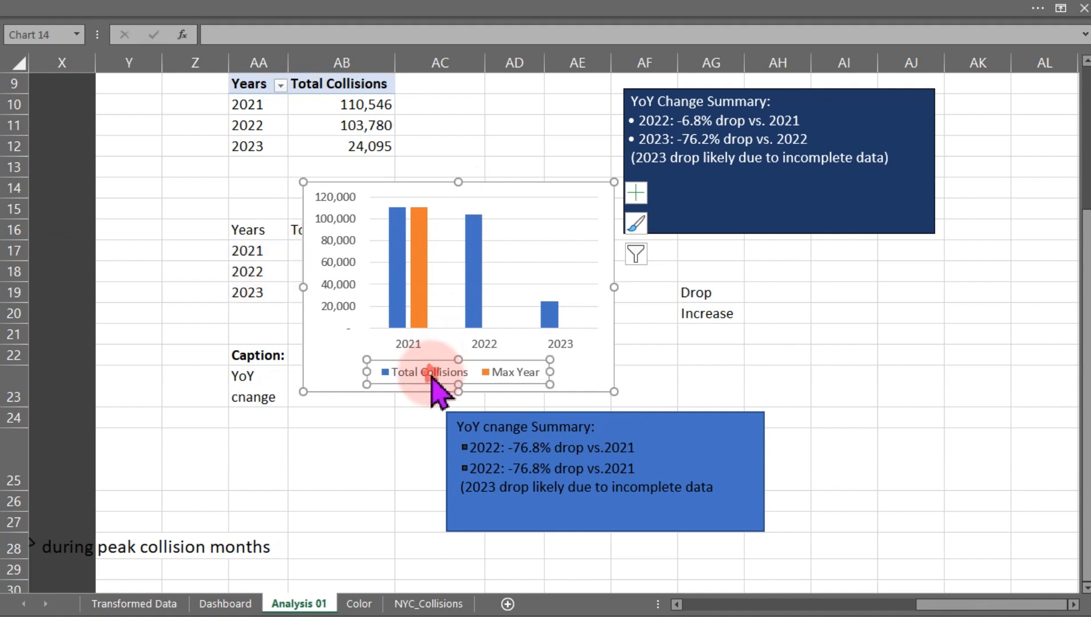
{"action": "key", "text": "Delete"}
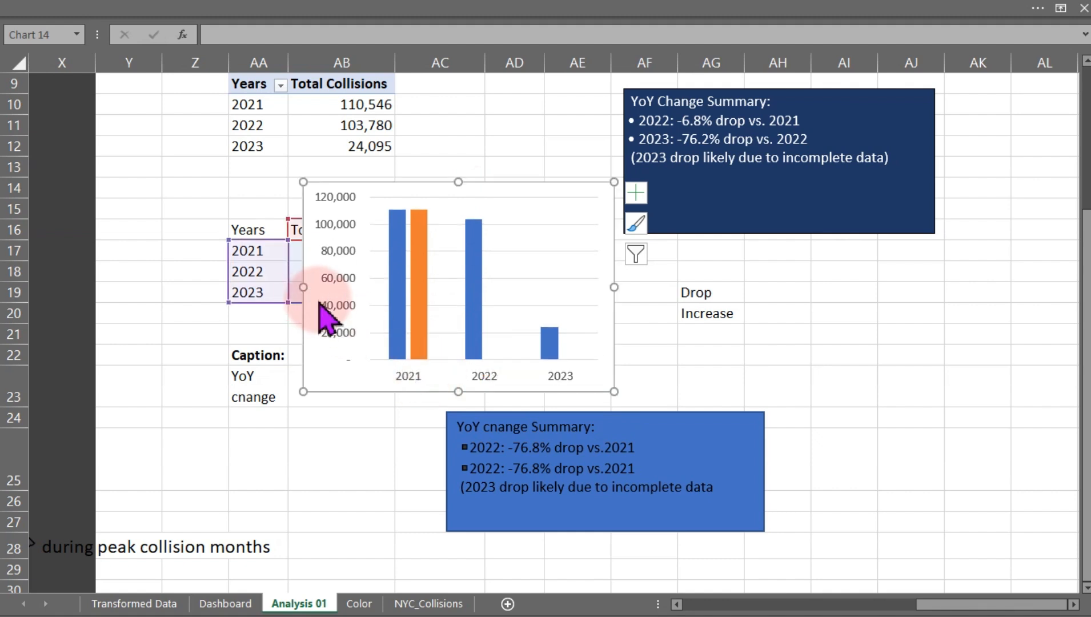
{"action": "left_click", "coordinate": [335, 311]}
{"action": "key", "text": "Delete"}
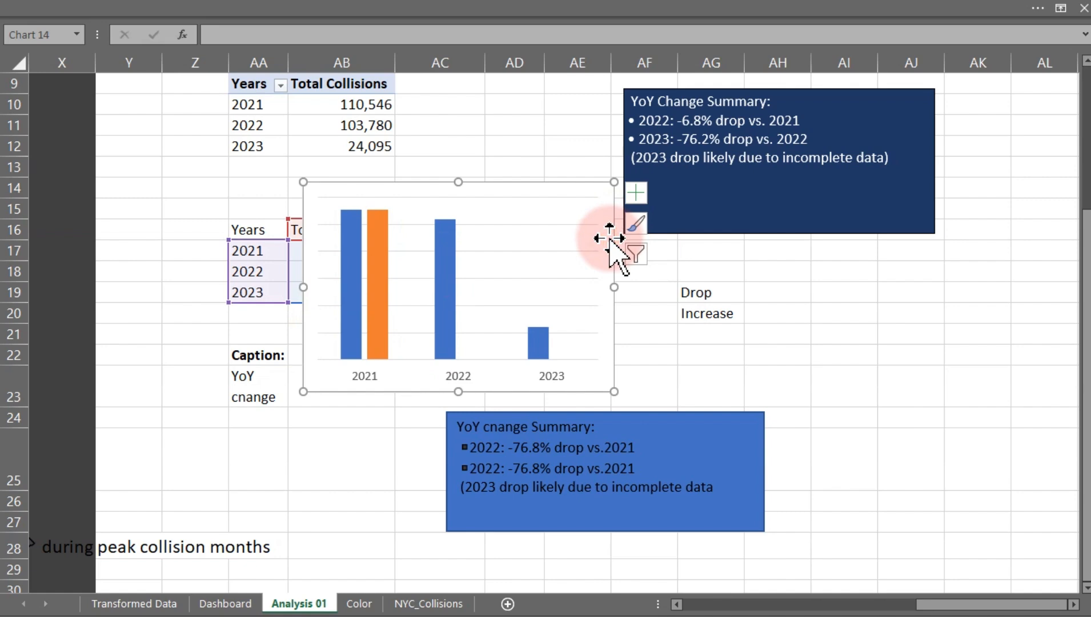
Move the yearly chart to the Dashboard sheet and fit it into the lower part of the empty card beside the monthly trend
{"action": "key", "text": "Delete"}
{"action": "left_click", "coordinate": [226, 604]}
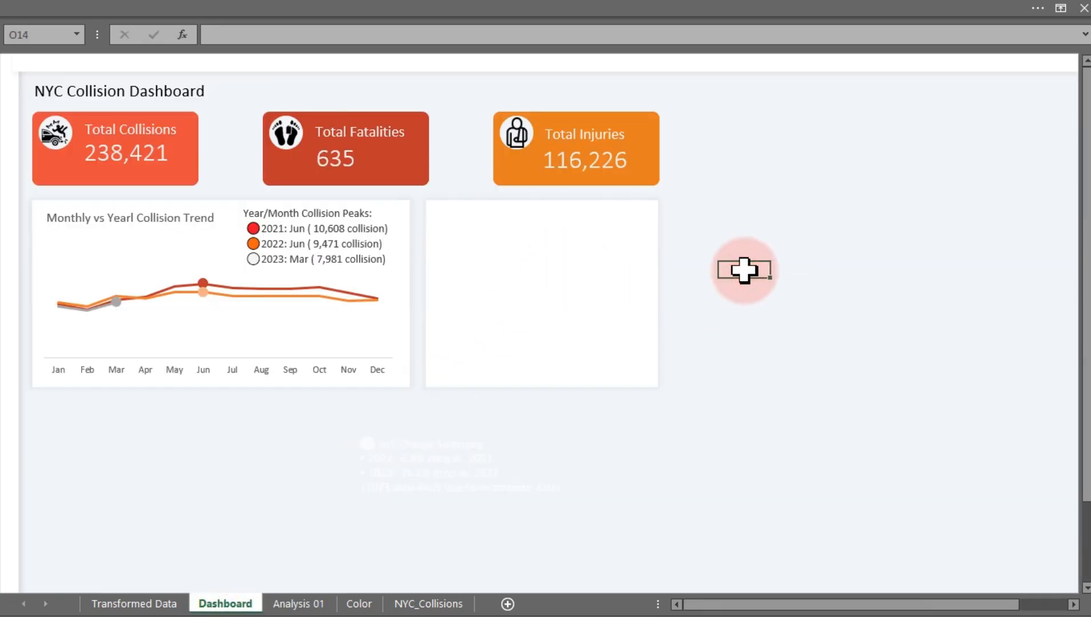
{"action": "key", "text": "ctrl+v"}
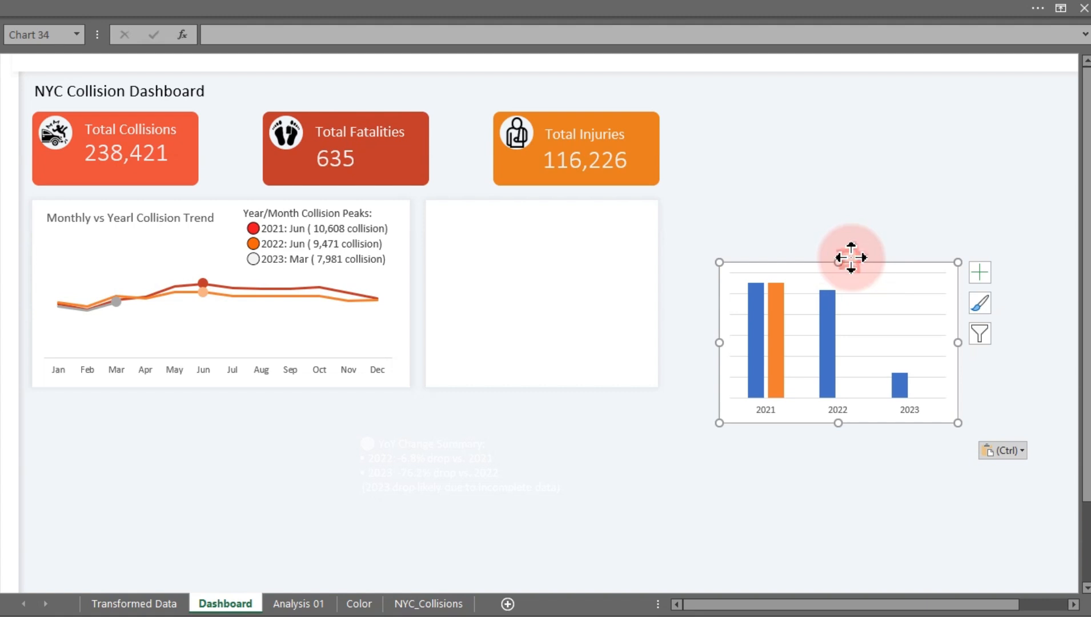
{"action": "left_click_drag", "start_coordinate": [854, 258], "coordinate": [557, 221]}
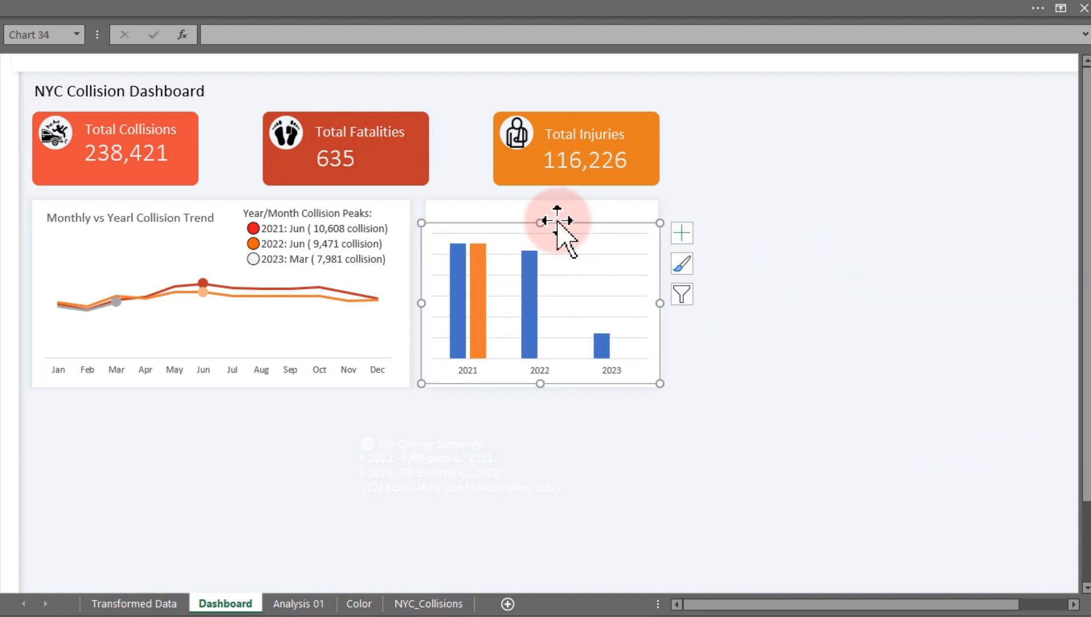
{"action": "left_click_drag", "start_coordinate": [657, 220], "coordinate": [656, 258]}
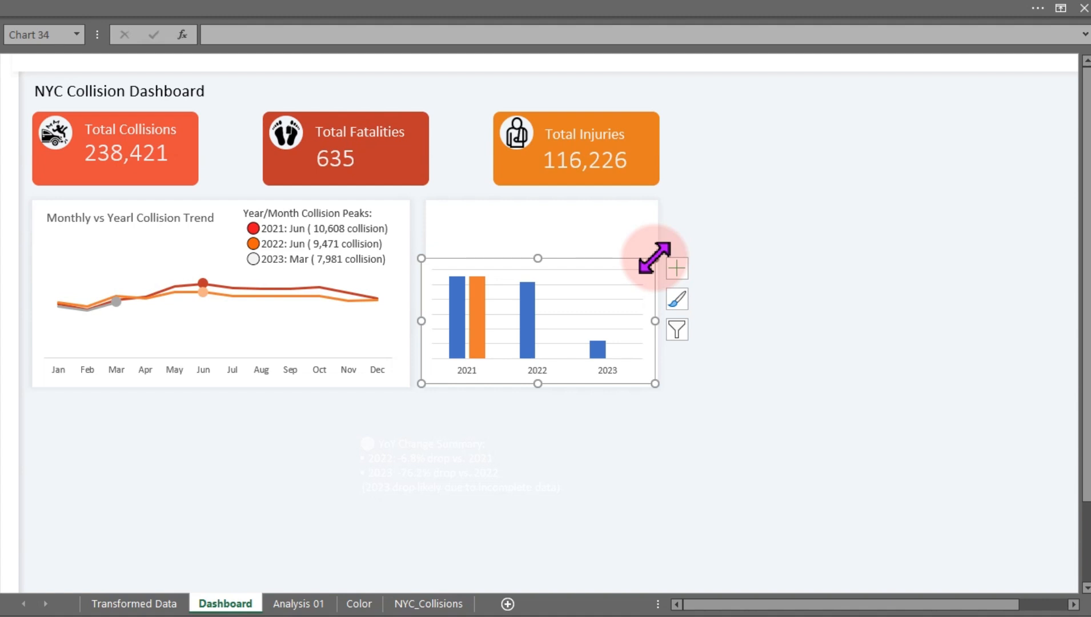
{"action": "left_click_drag", "start_coordinate": [656, 258], "coordinate": [654, 264]}
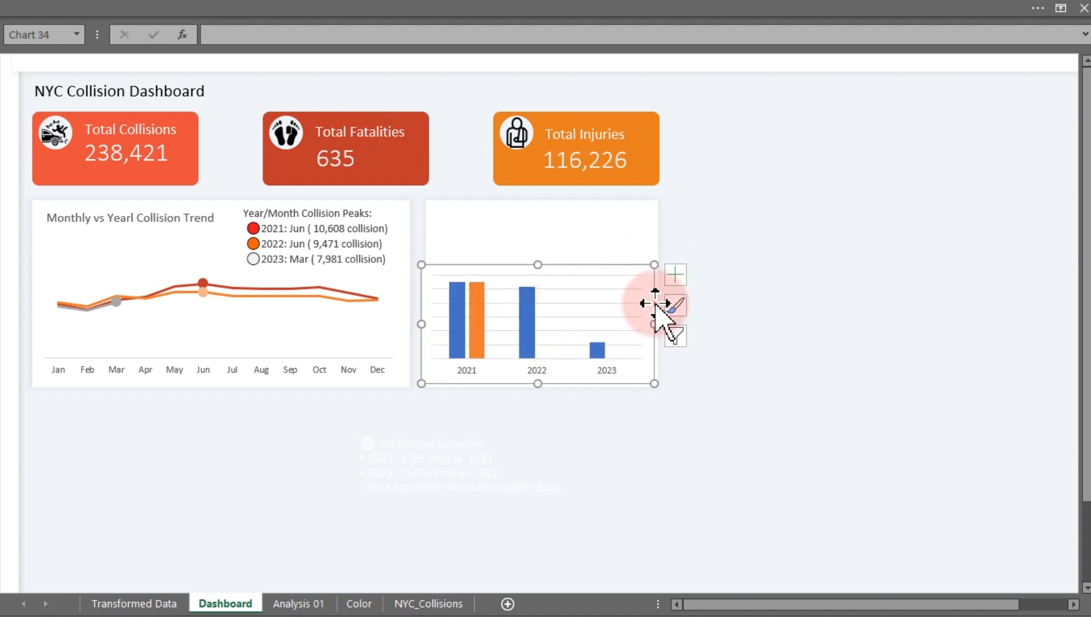
Remove the yearly chart's border line and gridlines
{"action": "double_click", "coordinate": [665, 286]}
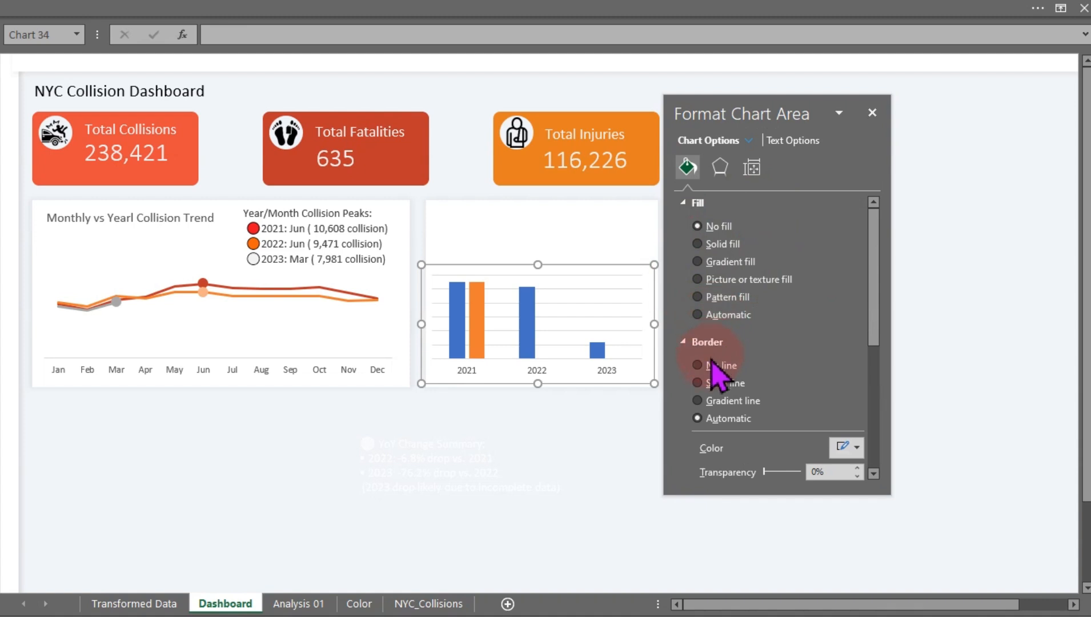
{"action": "left_click", "coordinate": [711, 366]}
{"action": "left_click", "coordinate": [677, 222]}
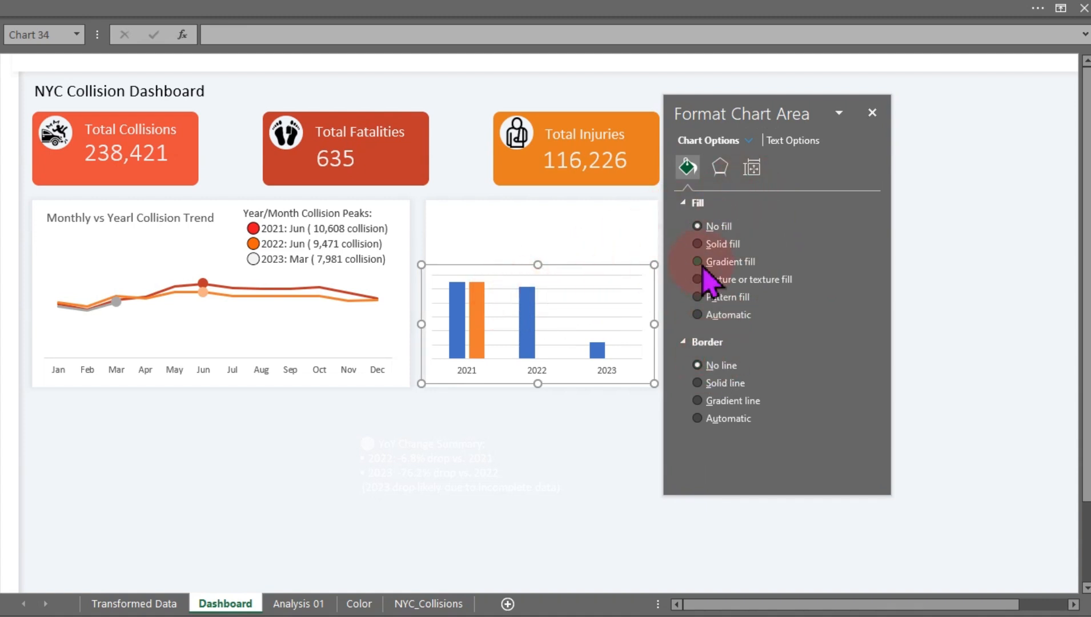
{"action": "left_click", "coordinate": [751, 166]}
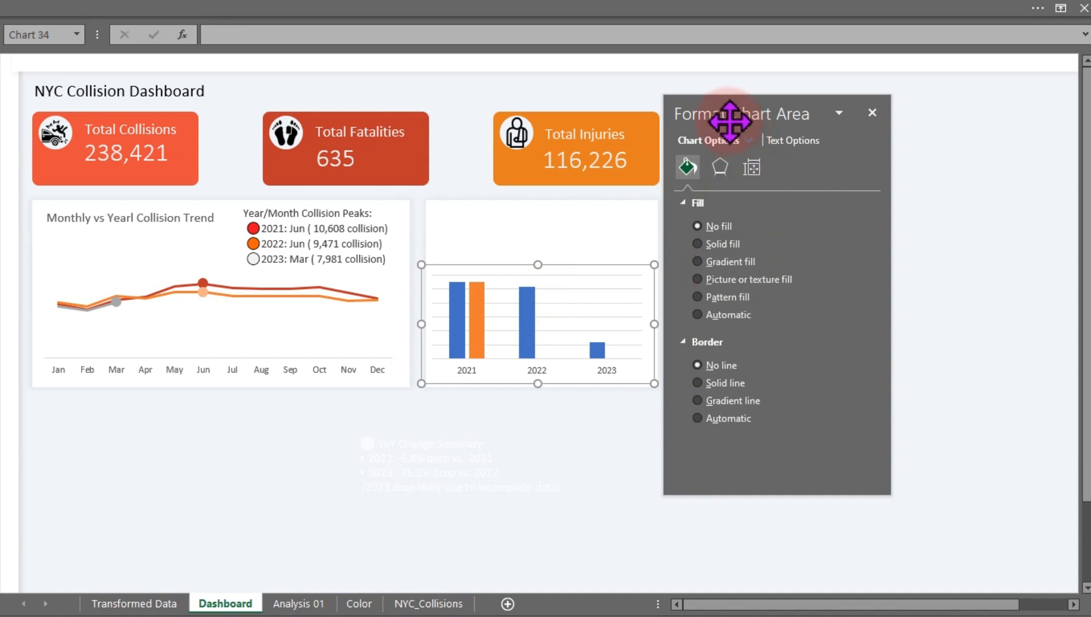
{"action": "left_click_drag", "start_coordinate": [731, 110], "coordinate": [929, 155]}
{"action": "left_click", "coordinate": [676, 275]}
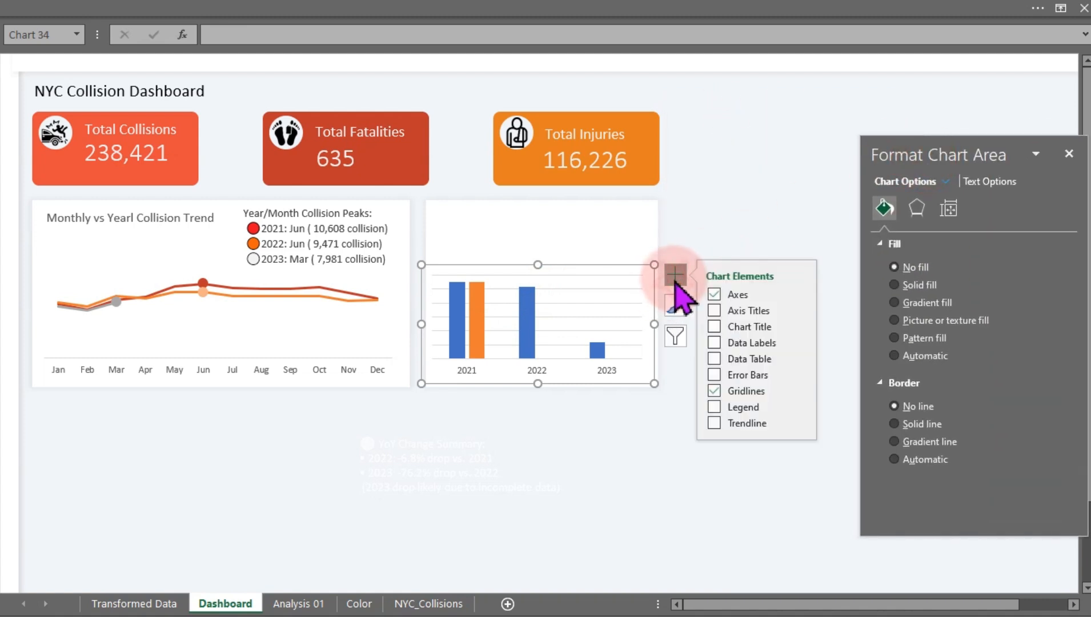
{"action": "left_click", "coordinate": [716, 391]}
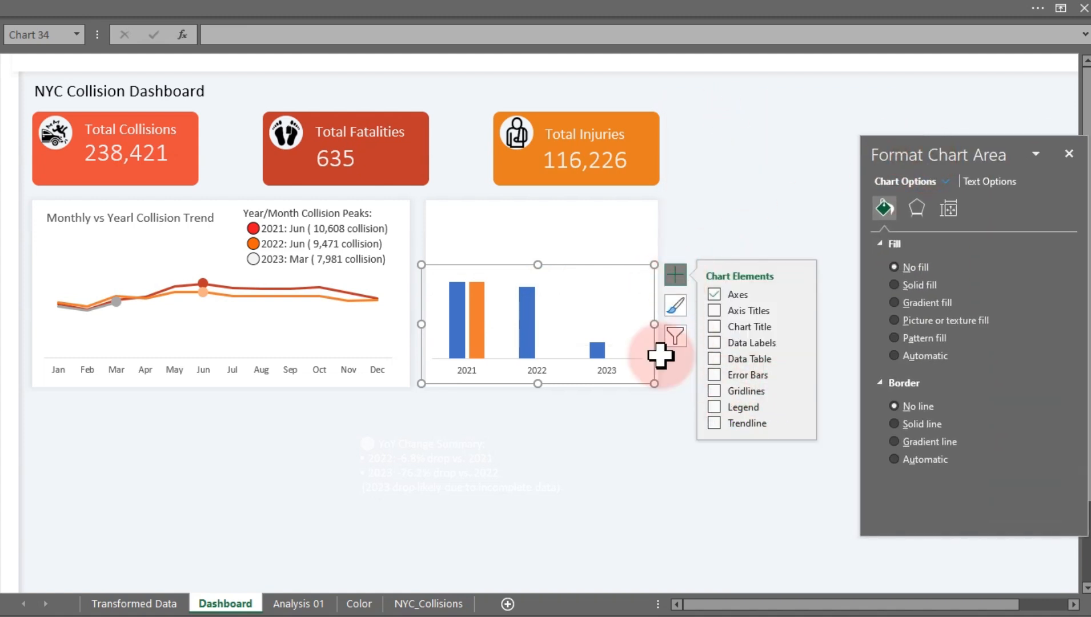
Set the yearly chart's series overlap to 100% and its gap width to 166%
{"action": "left_click", "coordinate": [530, 317]}
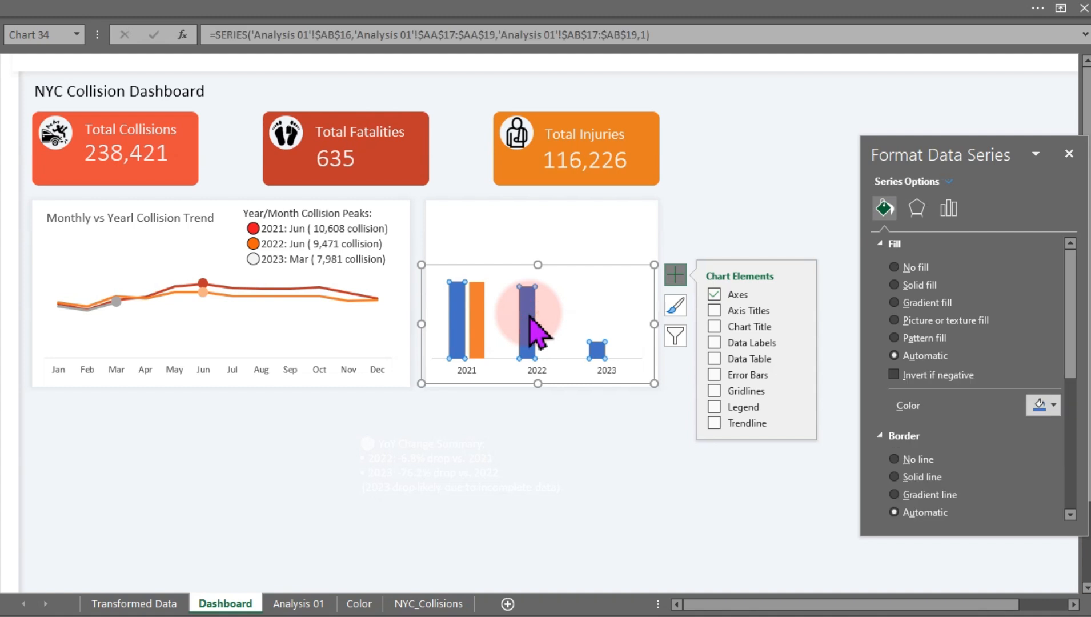
{"action": "left_click", "coordinate": [953, 216]}
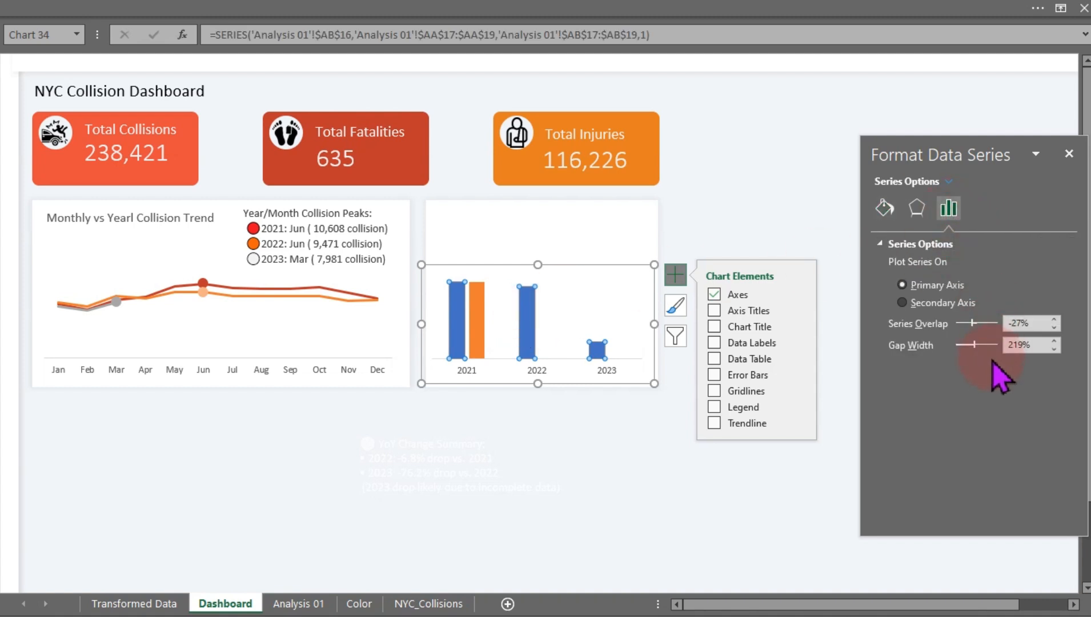
{"action": "left_click_drag", "start_coordinate": [974, 347], "coordinate": [1028, 327]}
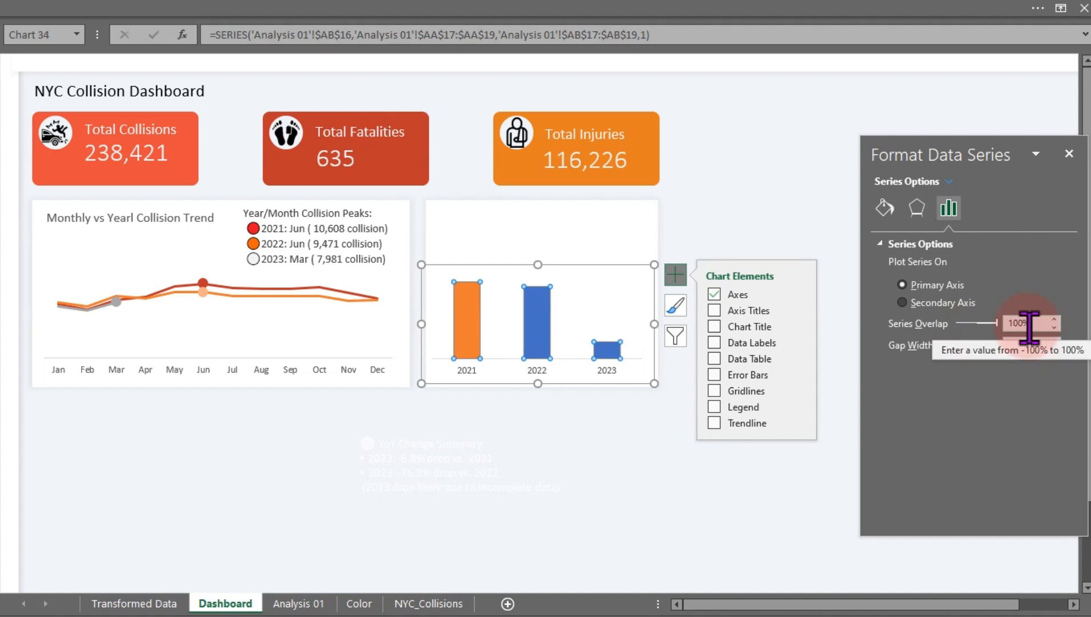
{"action": "left_click", "coordinate": [771, 207]}
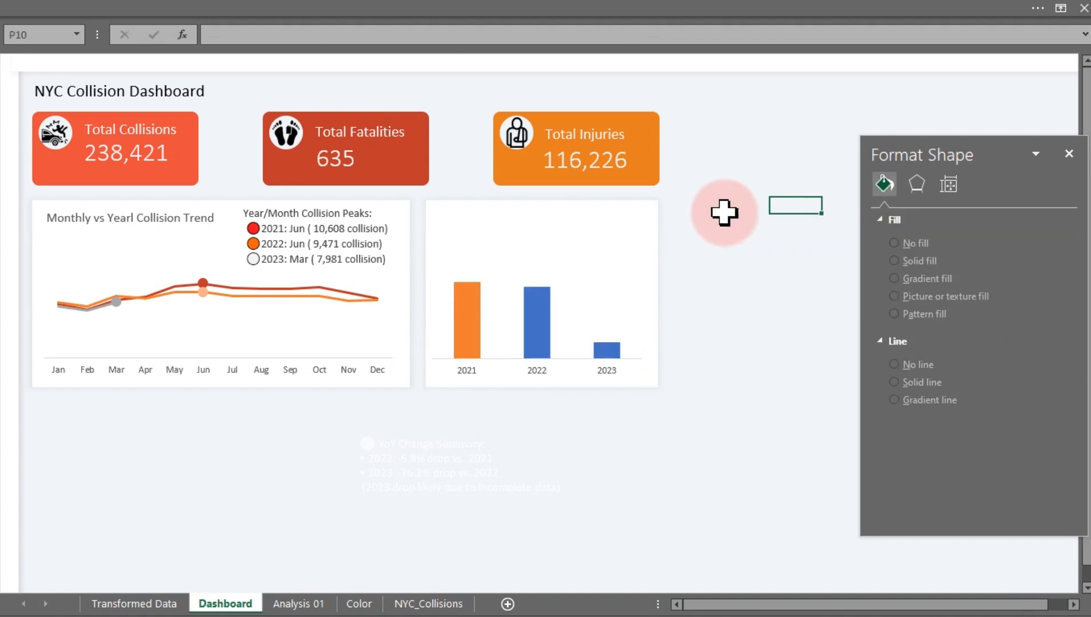
Fill the Total Collisions columns with the recently used dark red at 30% transparency
{"action": "left_click", "coordinate": [537, 331]}
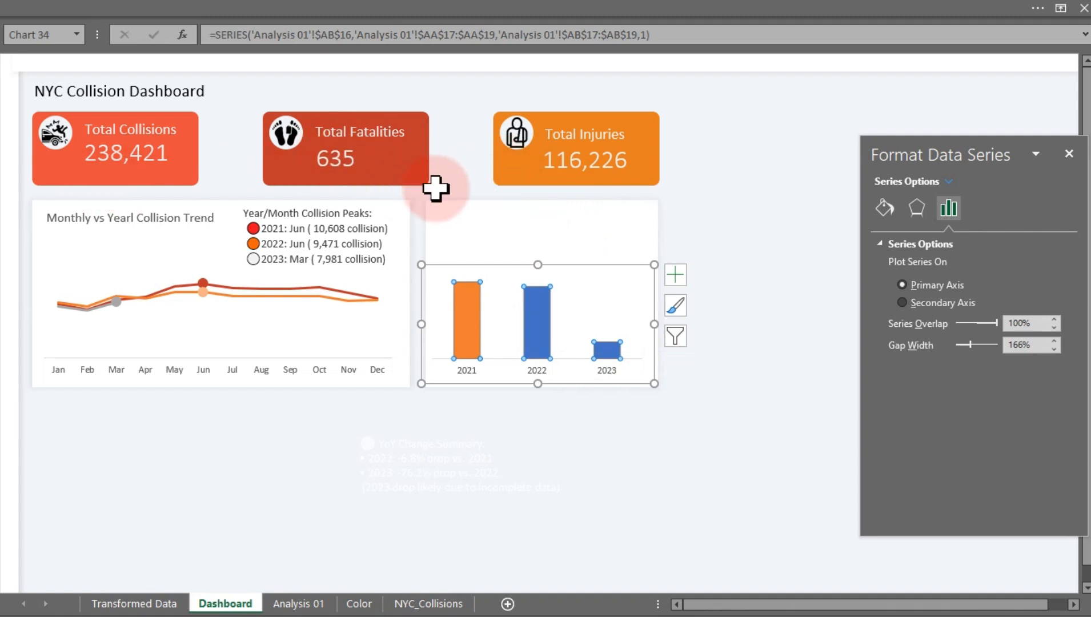
{"action": "left_click", "coordinate": [883, 207]}
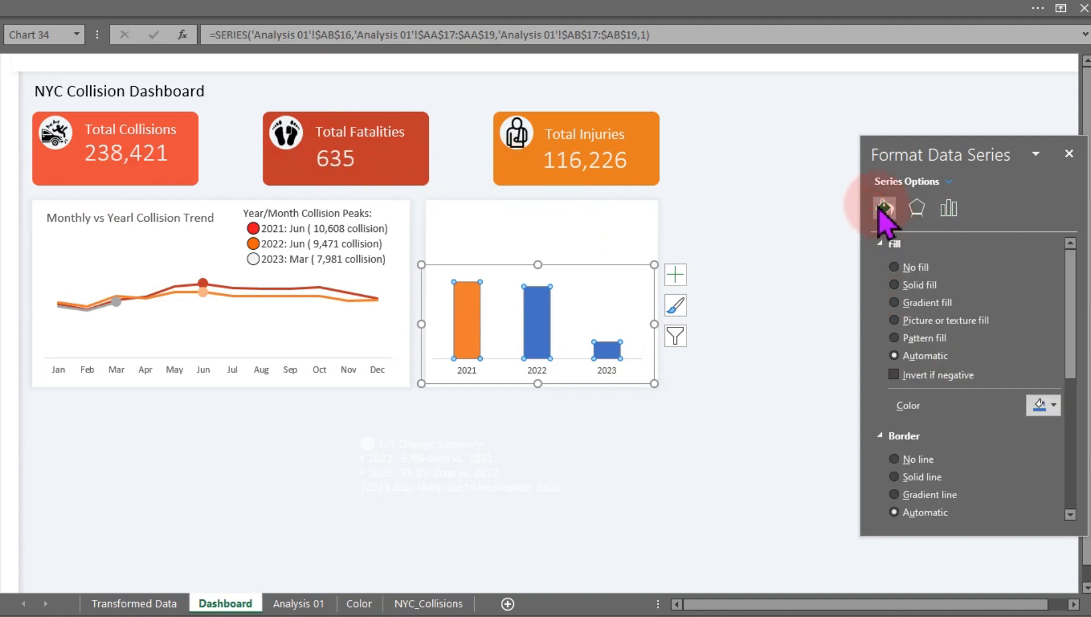
{"action": "left_click", "coordinate": [1048, 407]}
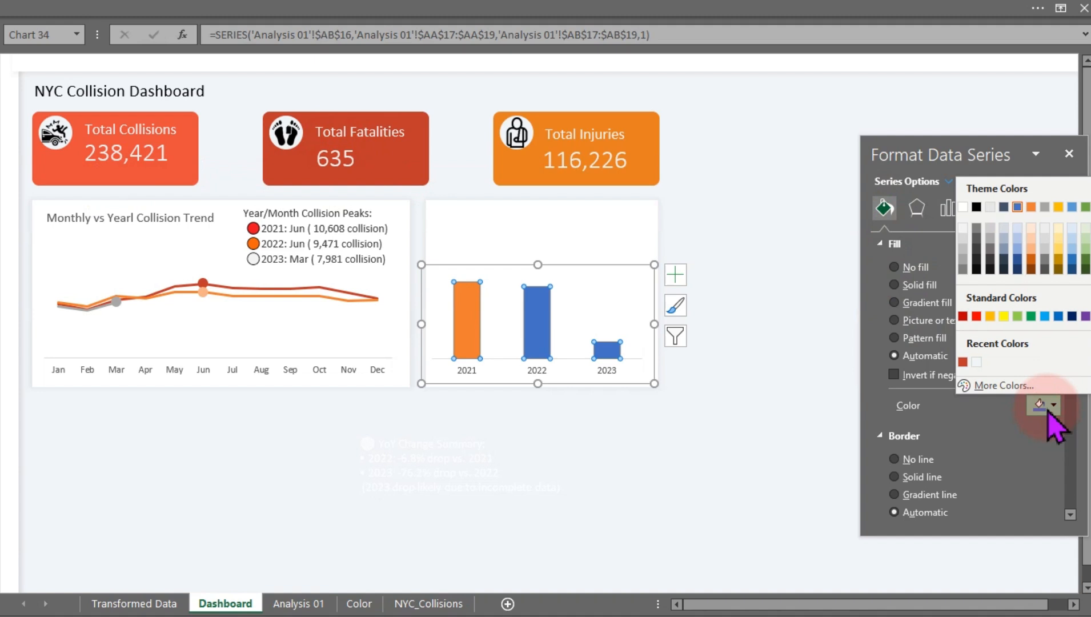
{"action": "left_click", "coordinate": [964, 362]}
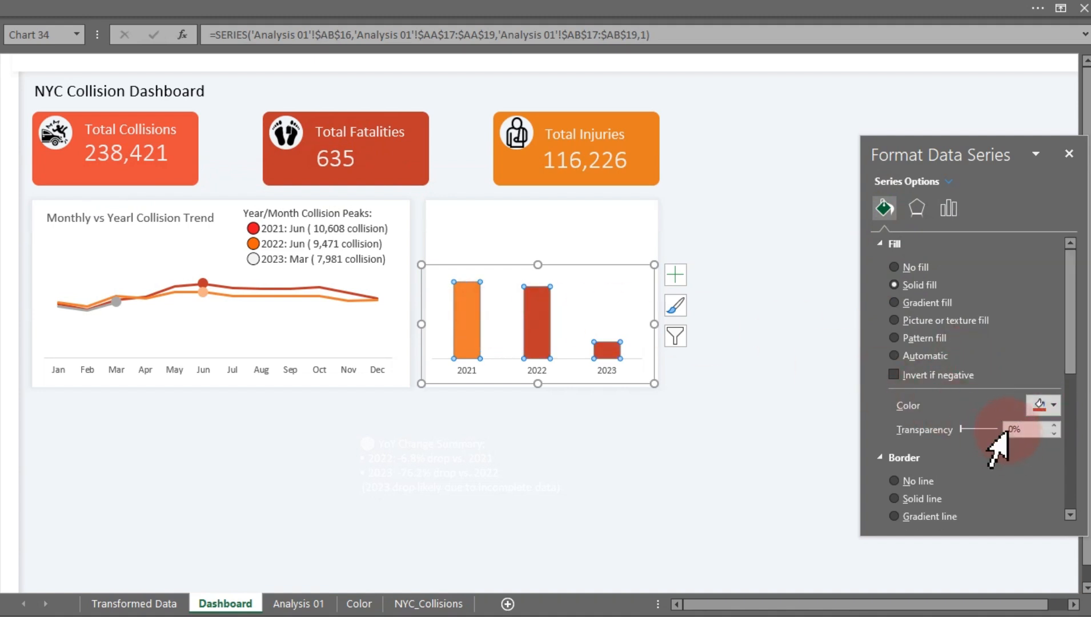
{"action": "type", "text": "5"}
{"action": "key", "text": "Return"}
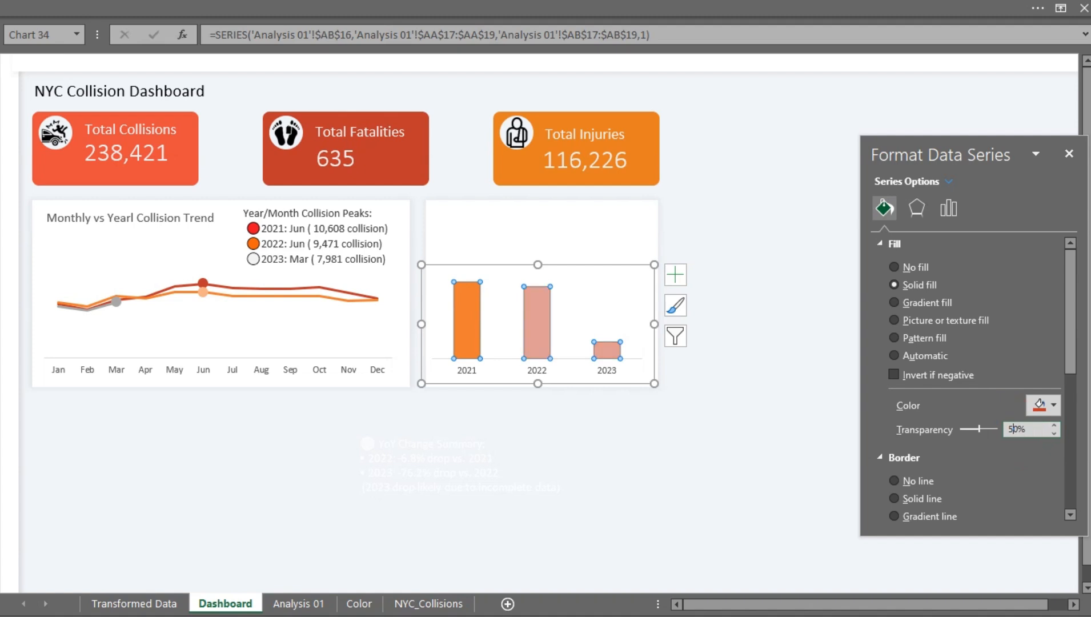
{"action": "key", "text": "BackSpace"}
{"action": "key", "text": "Return"}
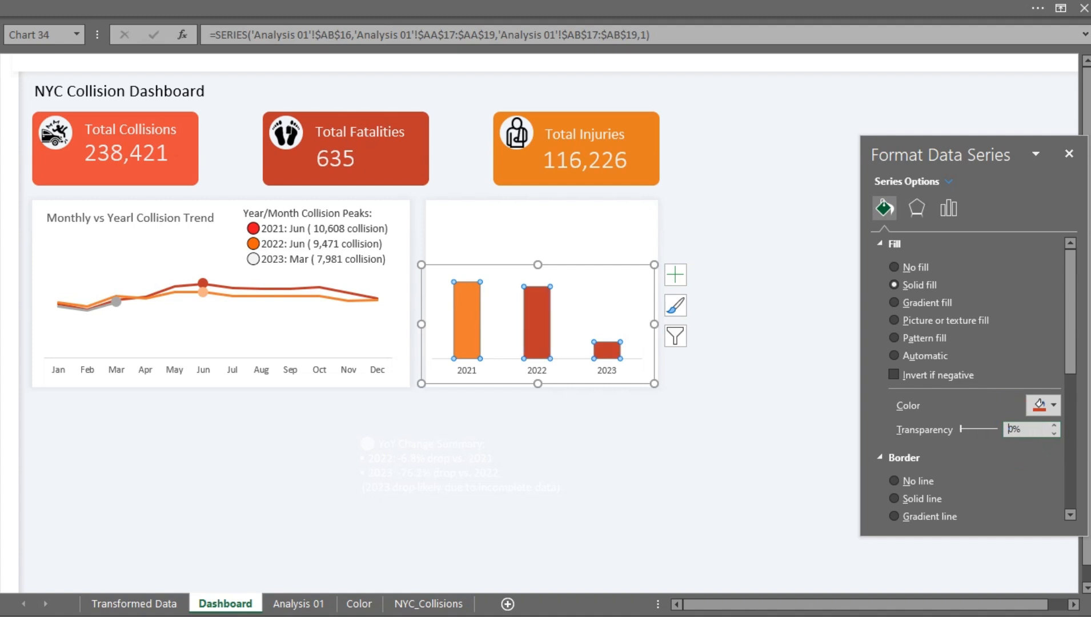
{"action": "type", "text": "3"}
{"action": "key", "text": "Return"}
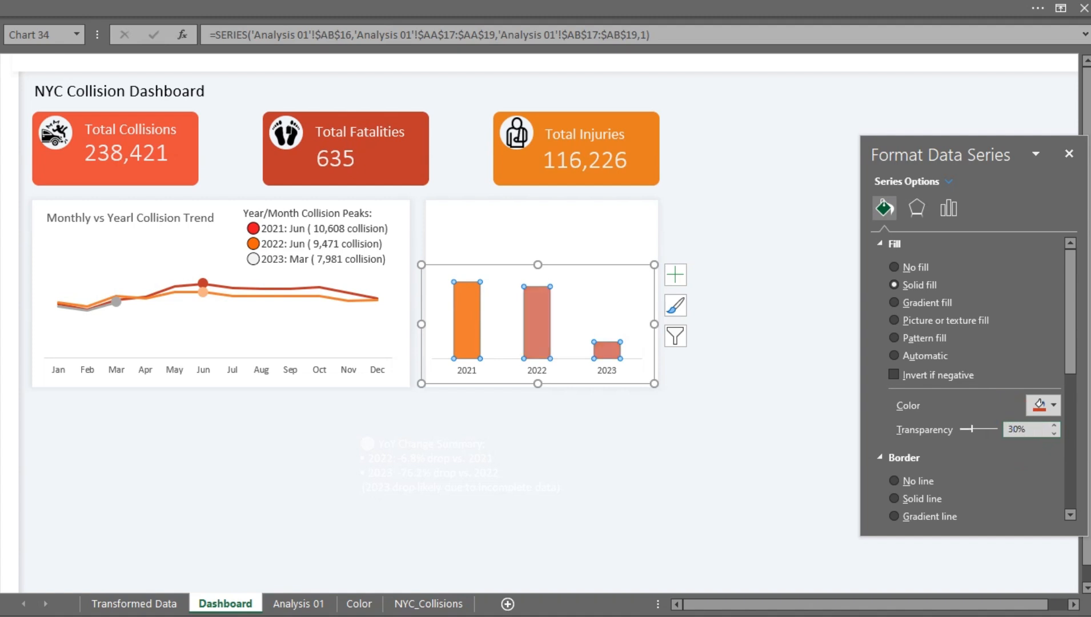
Fill the Max Year column of the yearly chart with the recently used dark red
{"action": "left_click", "coordinate": [694, 341]}
{"action": "left_click", "coordinate": [463, 317]}
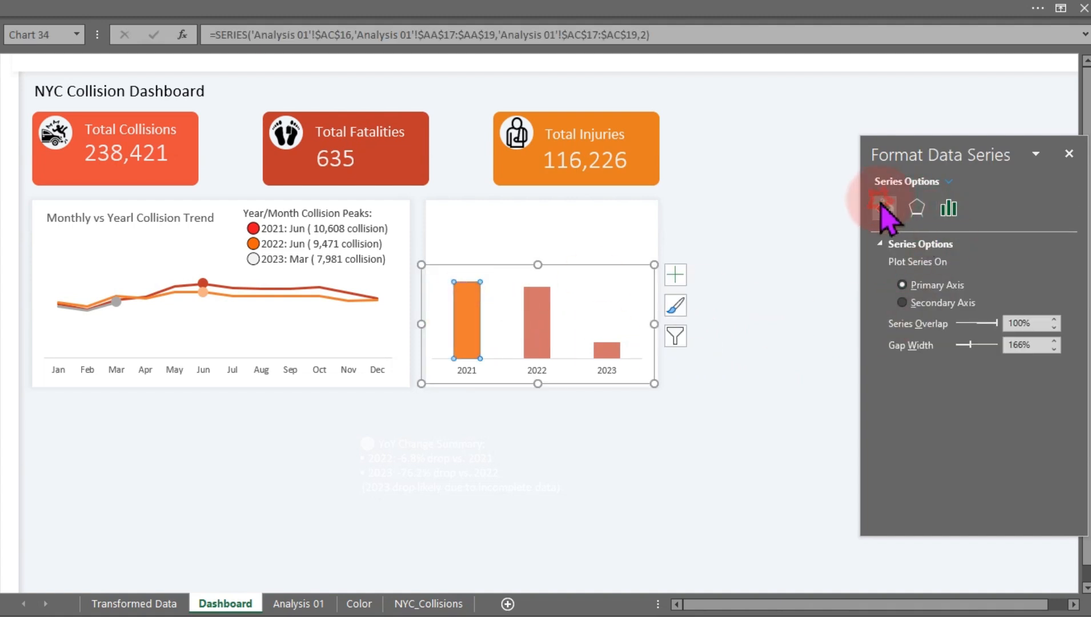
{"action": "left_click", "coordinate": [884, 209]}
{"action": "left_click", "coordinate": [1041, 405]}
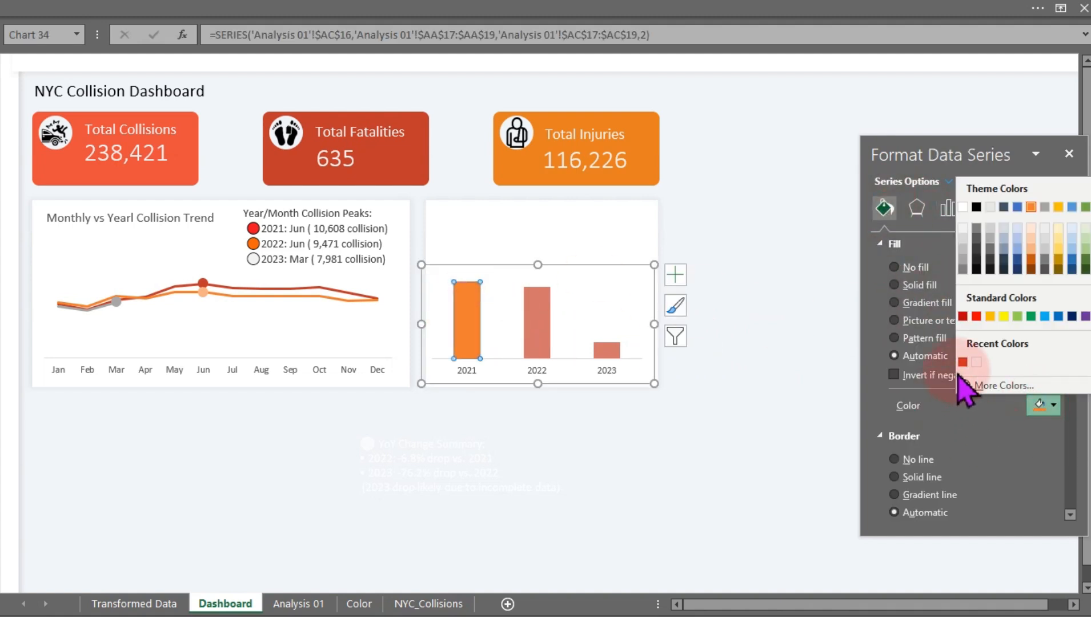
{"action": "left_click", "coordinate": [964, 362]}
{"action": "left_click", "coordinate": [727, 334]}
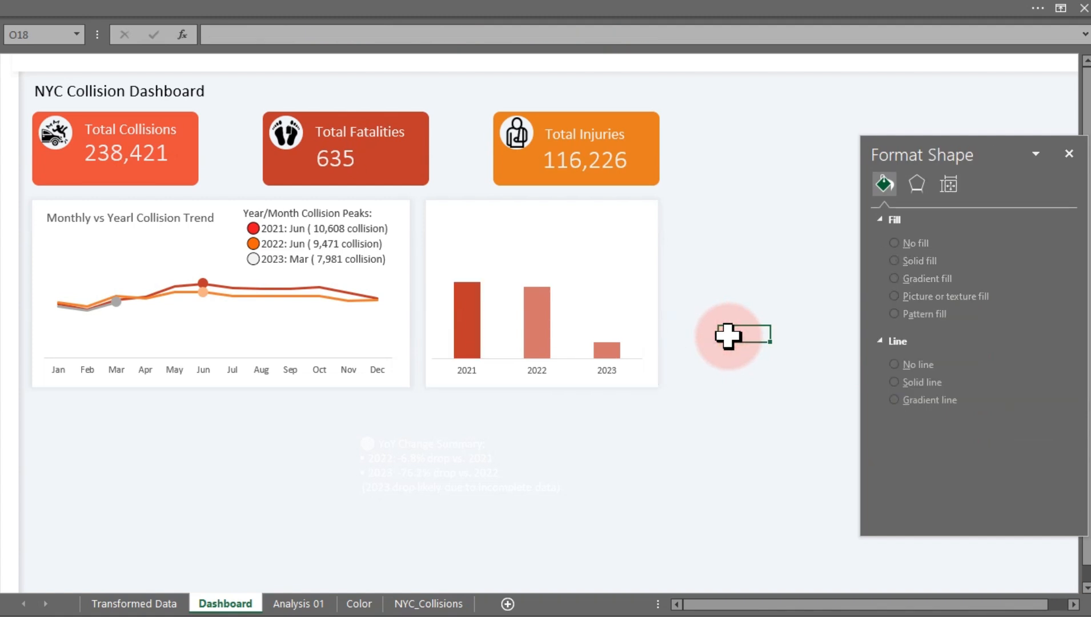
Duplicate the Year/Month Collision Peaks caption, place the copy above the yearly columns, and make it slightly wider and shorter
{"action": "left_click", "coordinate": [323, 255]}
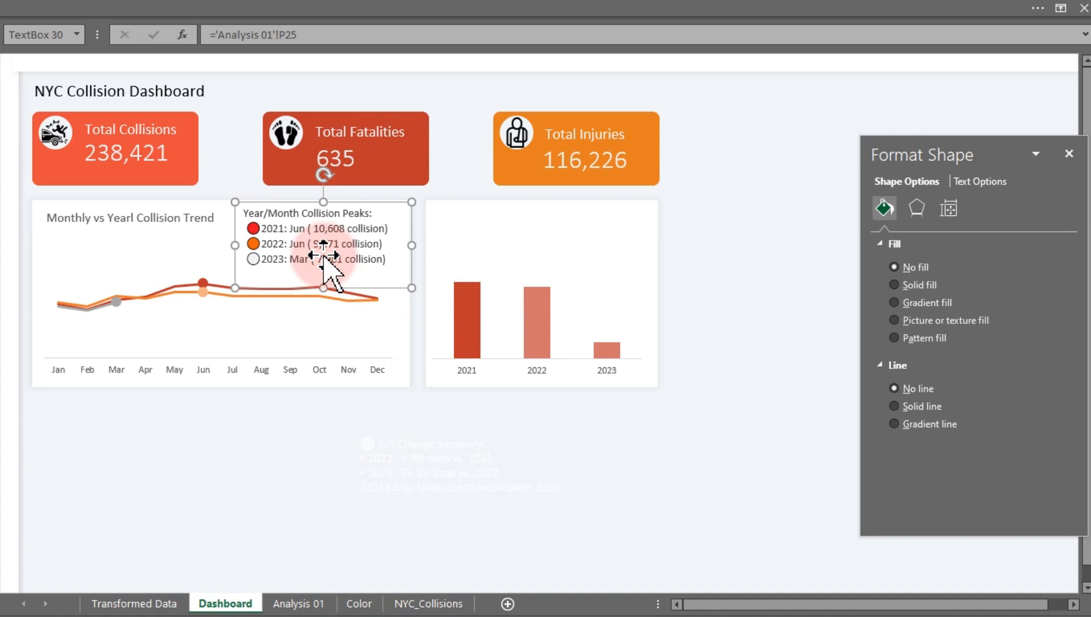
{"action": "key", "text": "ctrl+d"}
{"action": "left_click_drag", "start_coordinate": [324, 256], "coordinate": [506, 250]}
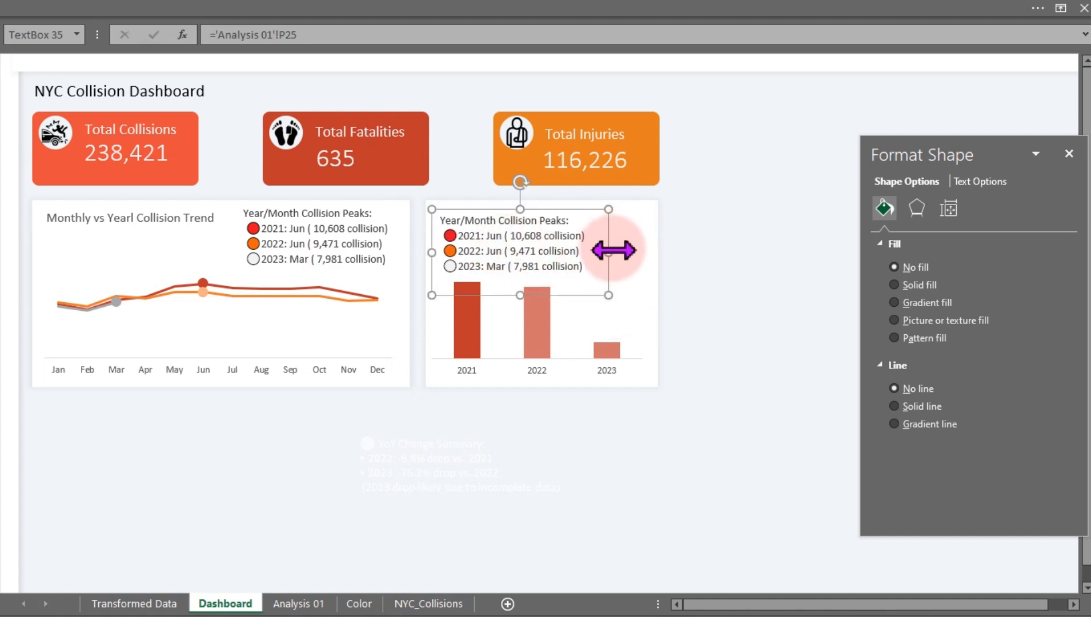
{"action": "left_click_drag", "start_coordinate": [613, 250], "coordinate": [627, 251]}
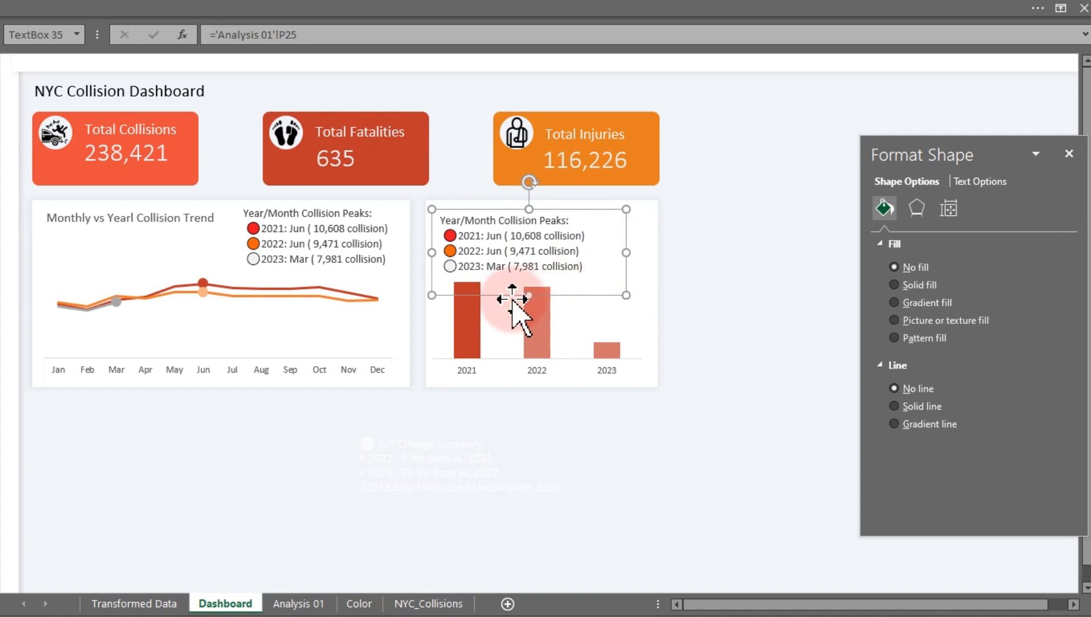
{"action": "mouse_move", "coordinate": [529, 295]}
{"action": "left_mouse_down"}
{"action": "mouse_move", "coordinate": [526, 319]}
{"action": "mouse_move", "coordinate": [524, 288]}
{"action": "left_mouse_up"}
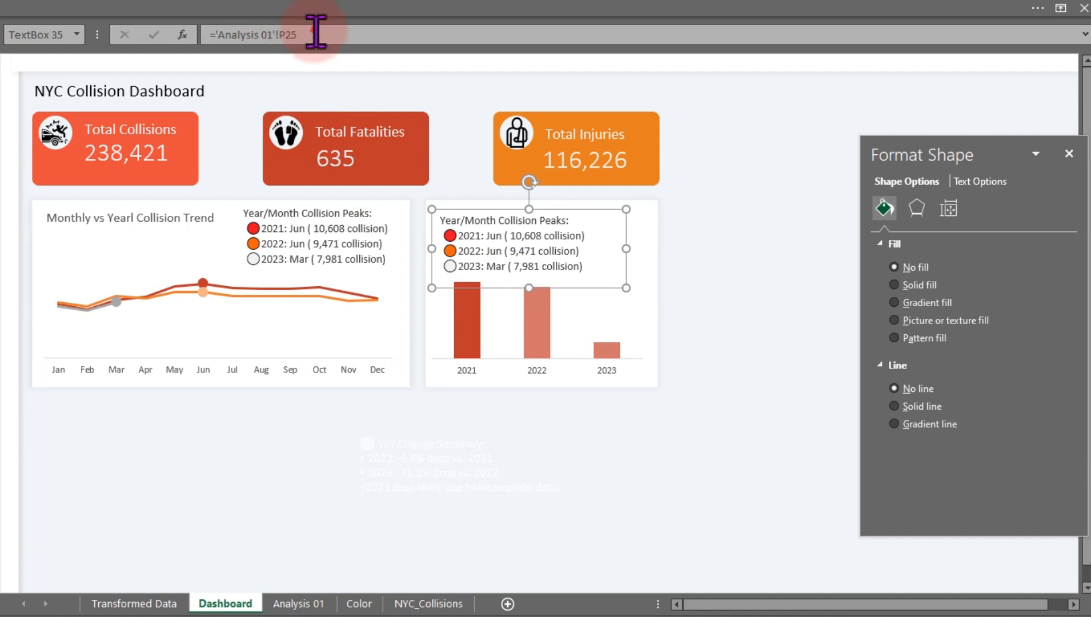
Link the duplicated caption to the YoY change text in cell AA23 of the Analysis 01 sheet
{"action": "left_click_drag", "start_coordinate": [324, 32], "coordinate": [221, 32]}
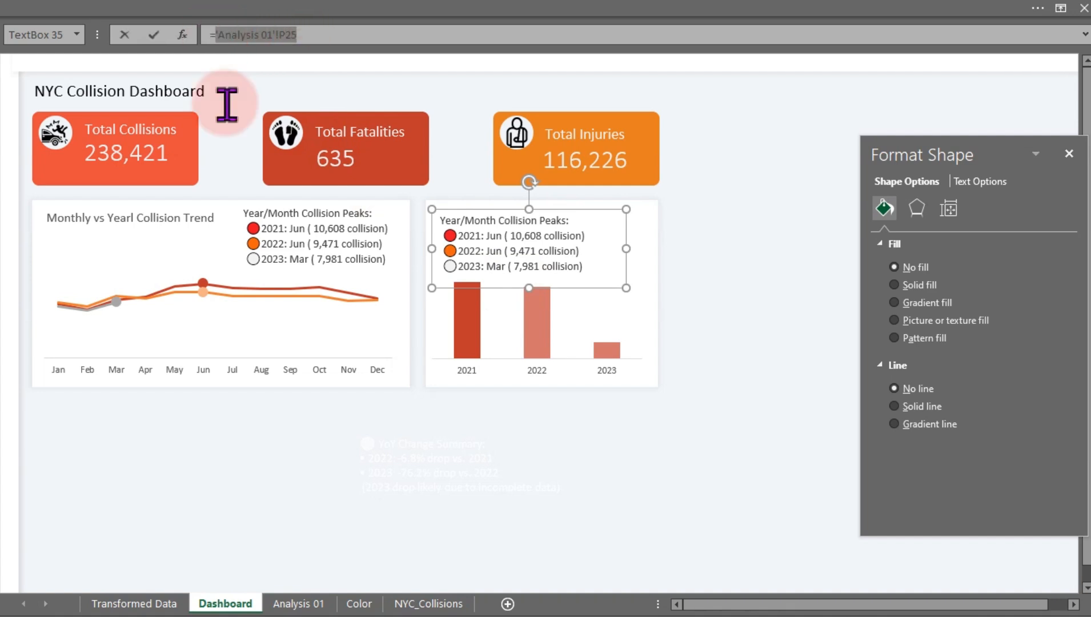
{"action": "left_click", "coordinate": [288, 597]}
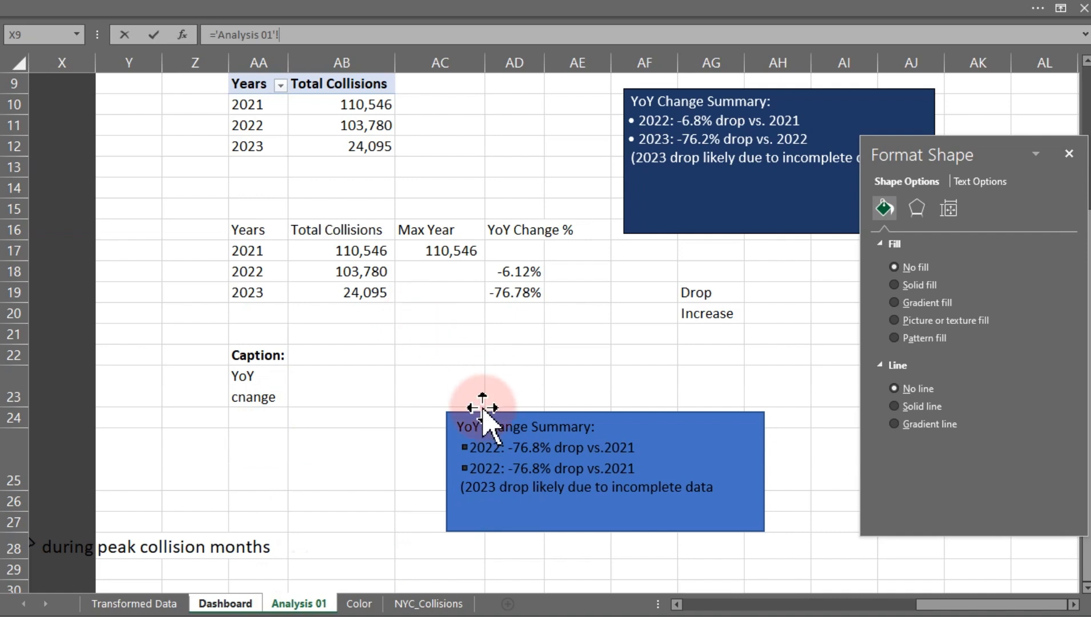
{"action": "left_click_drag", "start_coordinate": [499, 414], "coordinate": [654, 464]}
{"action": "left_click_drag", "start_coordinate": [537, 441], "coordinate": [648, 486]}
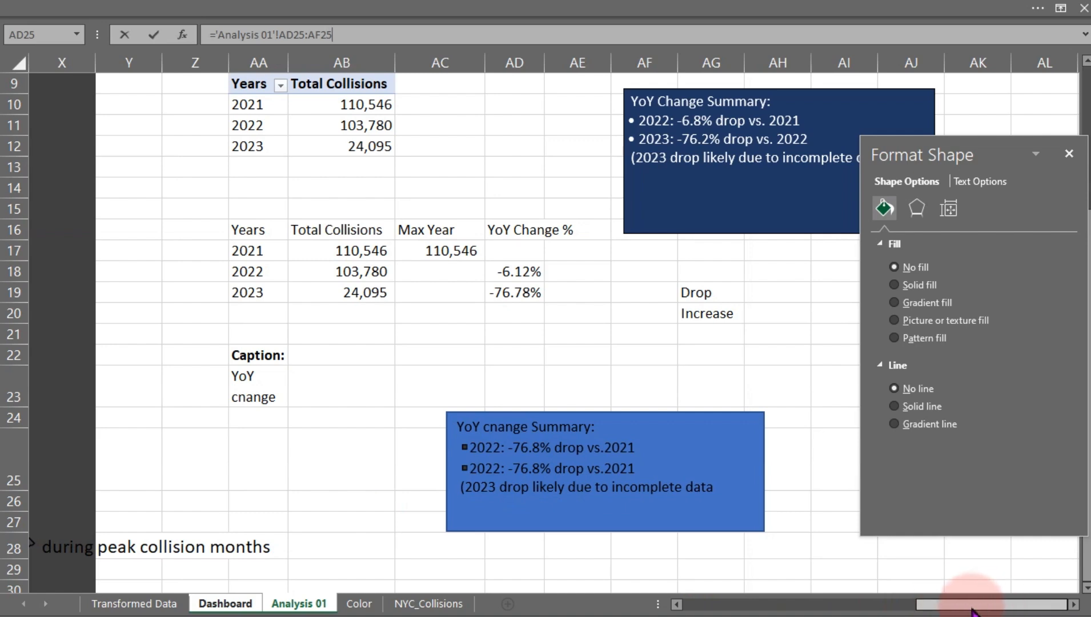
{"action": "mouse_move", "coordinate": [951, 607]}
{"action": "left_mouse_down"}
{"action": "mouse_move", "coordinate": [889, 606]}
{"action": "mouse_move", "coordinate": [969, 610]}
{"action": "left_mouse_up"}
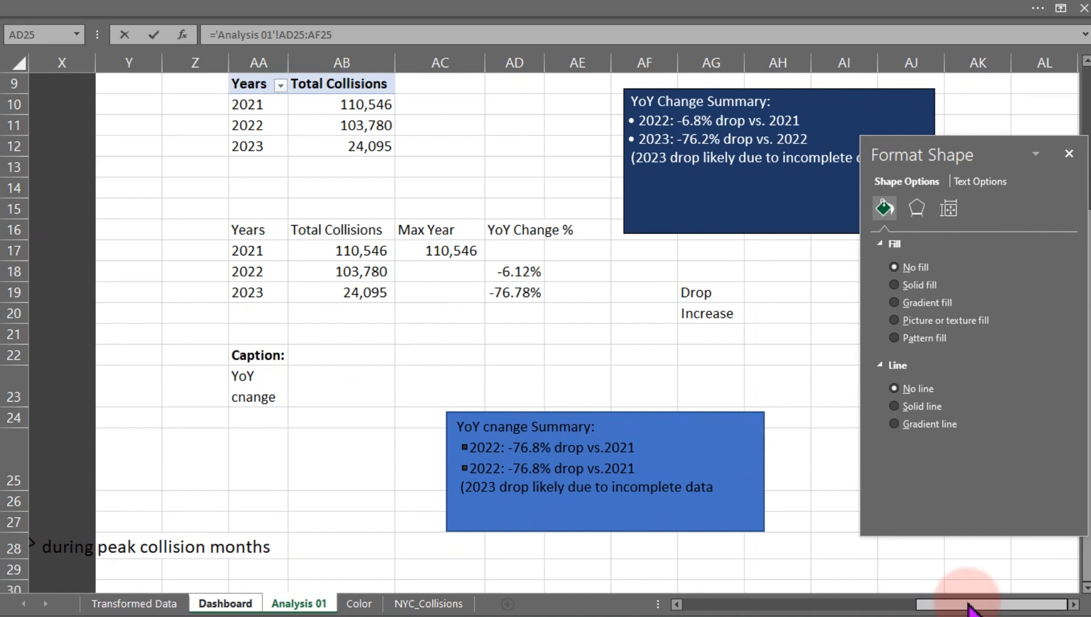
{"action": "left_click", "coordinate": [268, 398]}
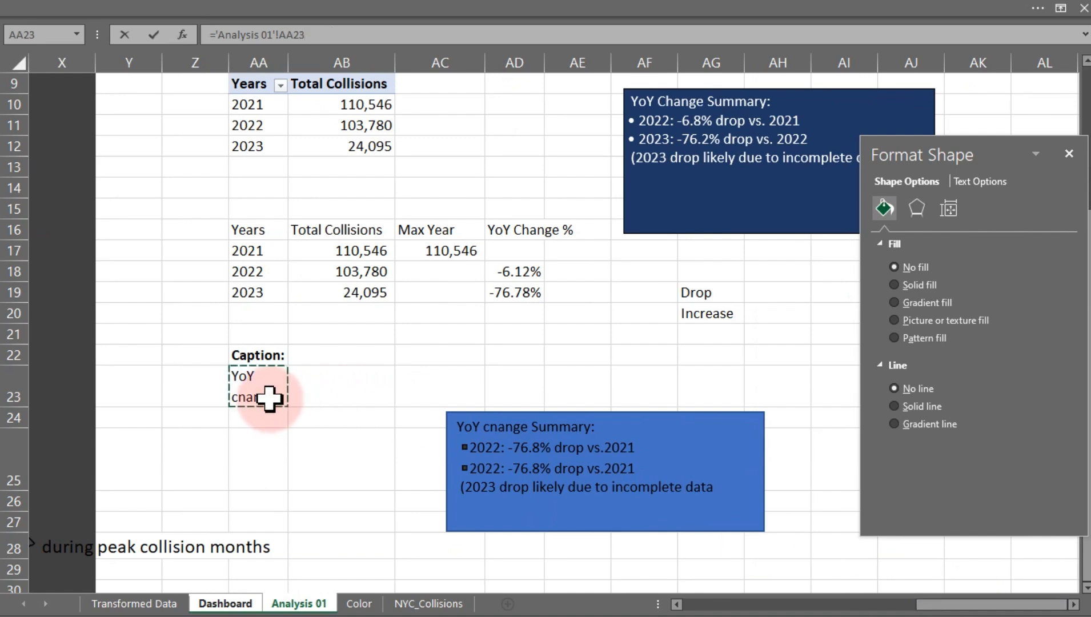
{"action": "key", "text": "Return"}
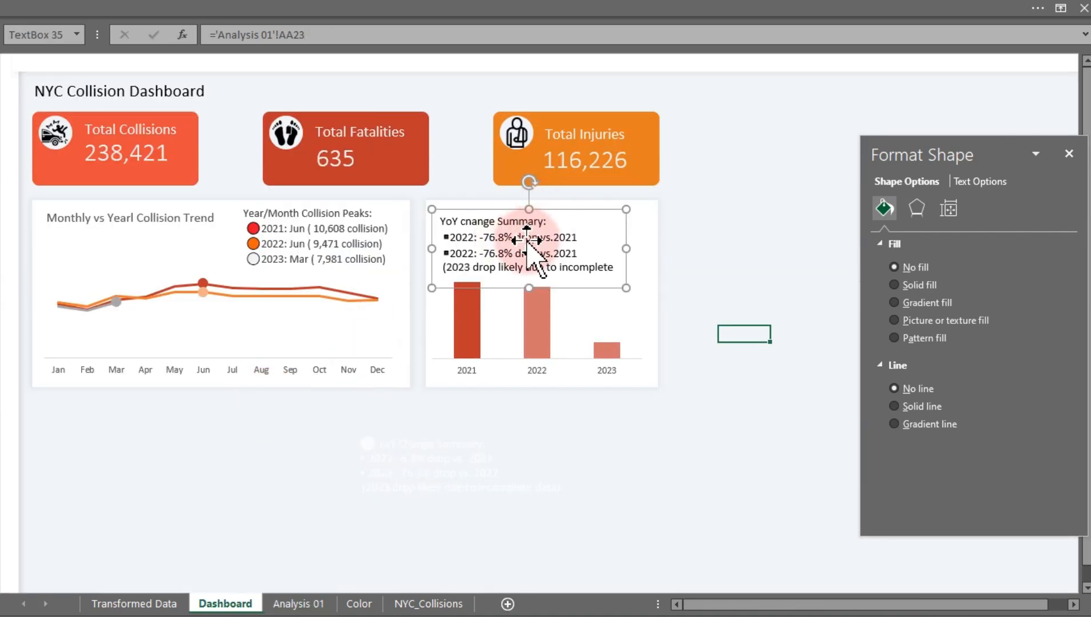
Nudge the YoY change caption toward the card's upper-left corner and shorten the yearly chart's plot area to leave room beneath it
{"action": "left_click_drag", "start_coordinate": [527, 242], "coordinate": [538, 298]}
{"action": "left_click", "coordinate": [572, 325]}
{"action": "left_click", "coordinate": [538, 324]}
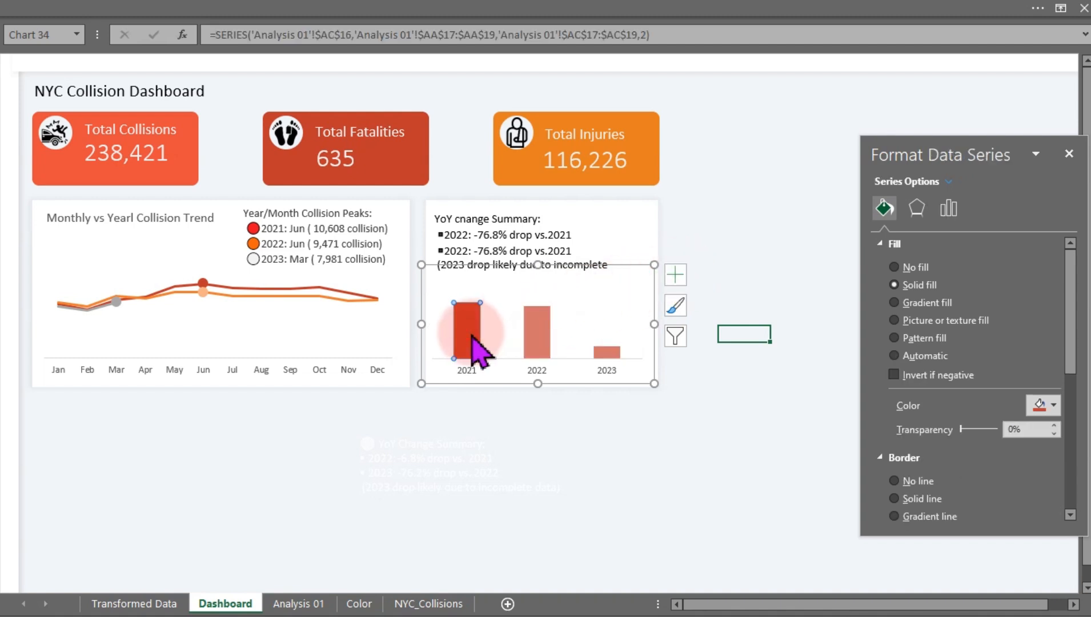
Add data labels to the Total Collisions columns of the yearly chart
{"action": "left_click", "coordinate": [537, 332]}
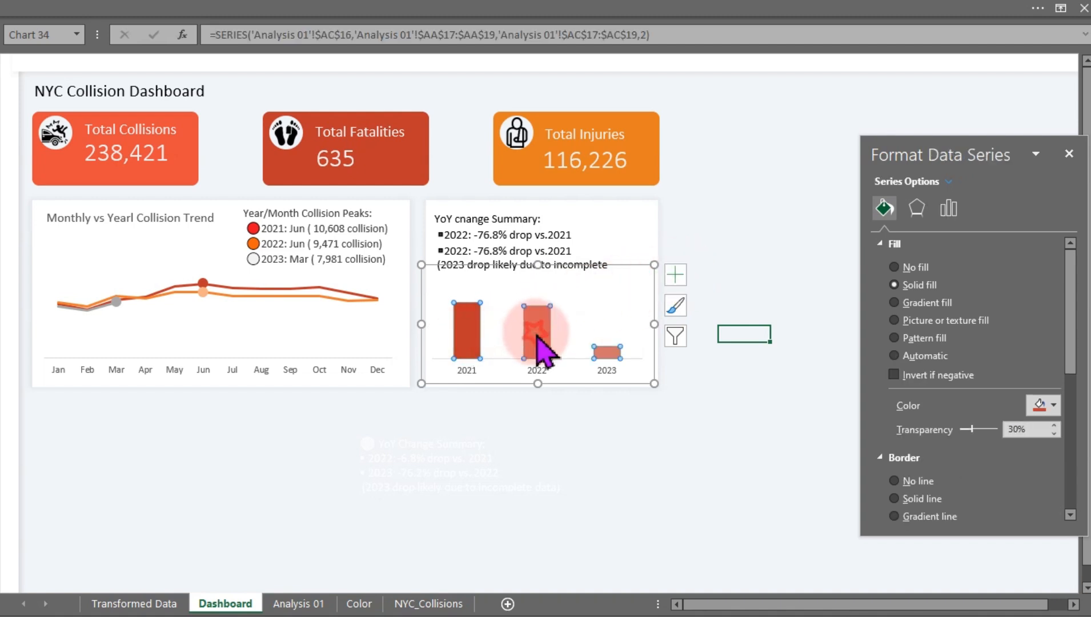
{"action": "left_click", "coordinate": [680, 274]}
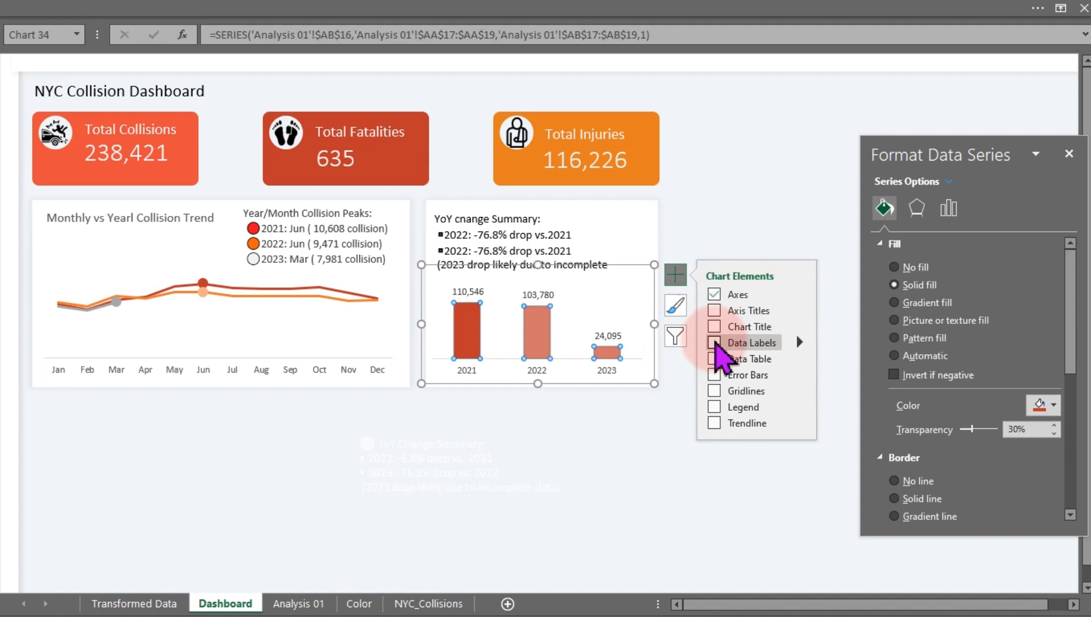
{"action": "left_click", "coordinate": [681, 201]}
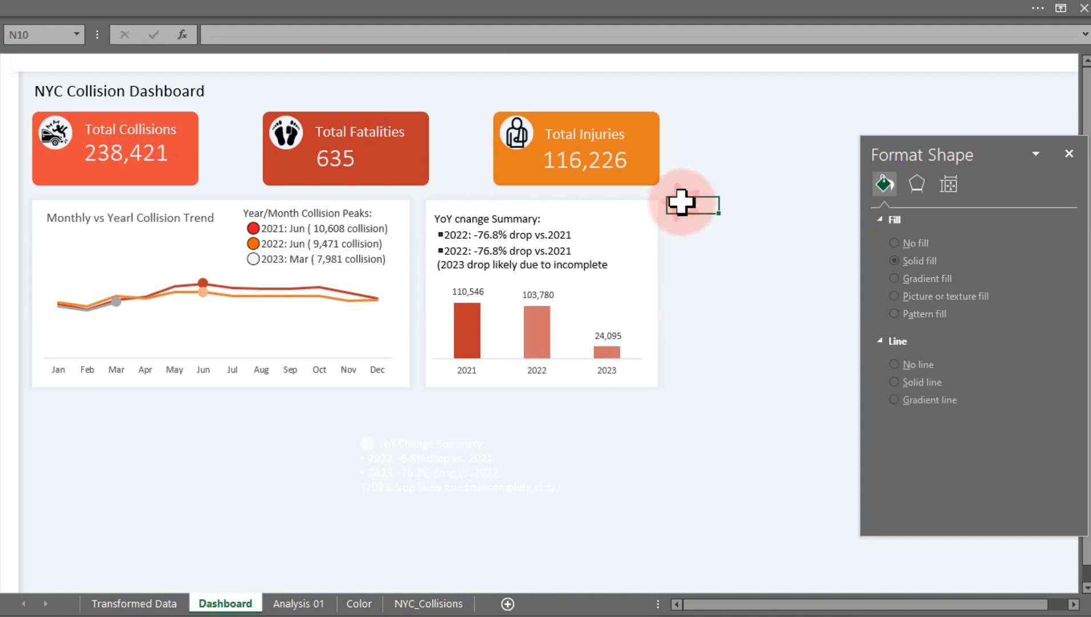
Select the Year/Month Collision Peaks caption and bring up its font formatting
{"action": "left_click", "coordinate": [529, 249]}
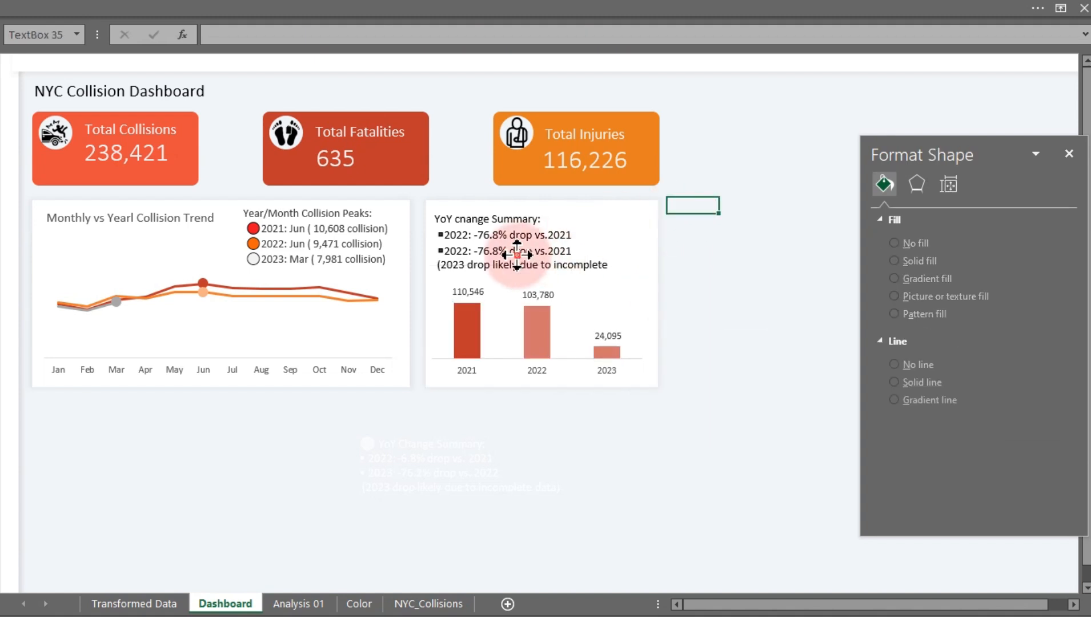
{"action": "left_click", "coordinate": [325, 240]}
{"action": "left_click", "coordinate": [92, 11]}
{"action": "left_click", "coordinate": [68, 40]}
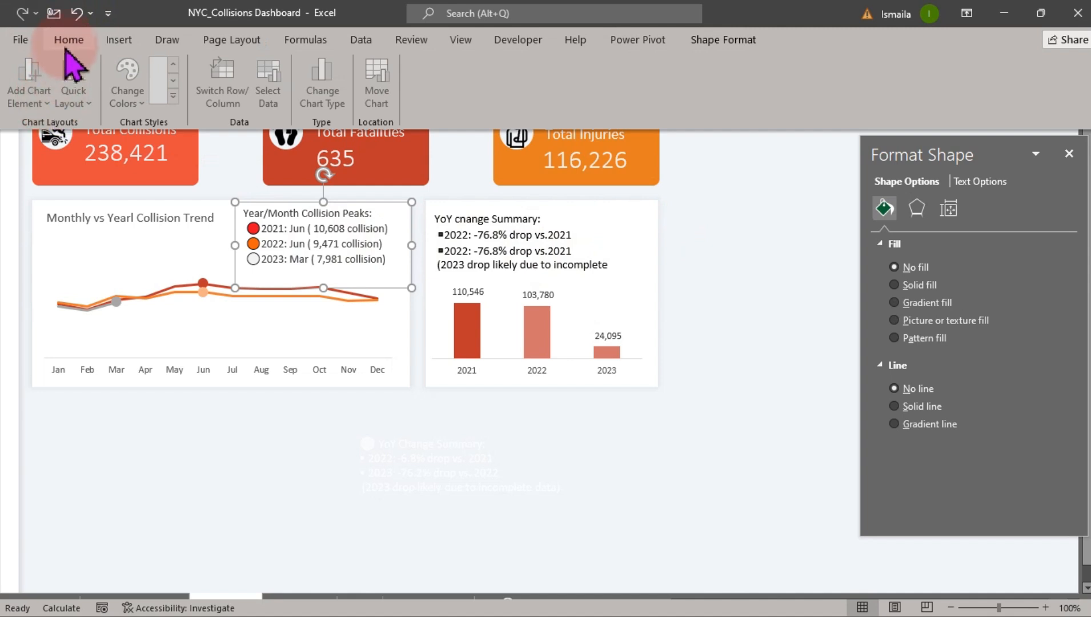
Copy the formatting of the collision peaks caption to the YoY change summary text box and nudge that box slightly down
{"action": "left_click", "coordinate": [48, 101]}
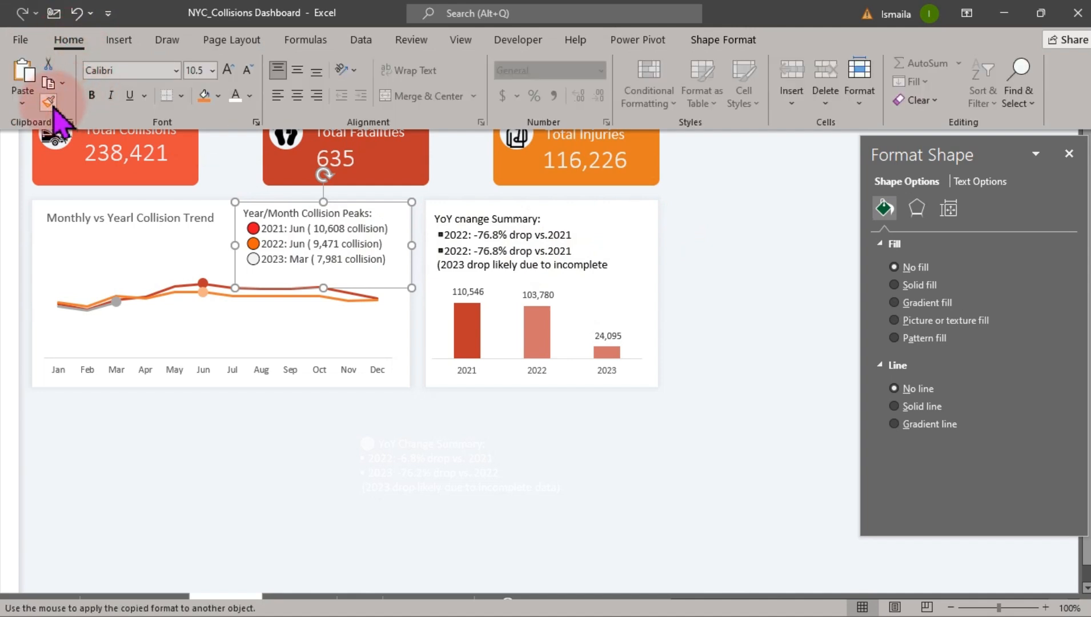
{"action": "left_click", "coordinate": [480, 251]}
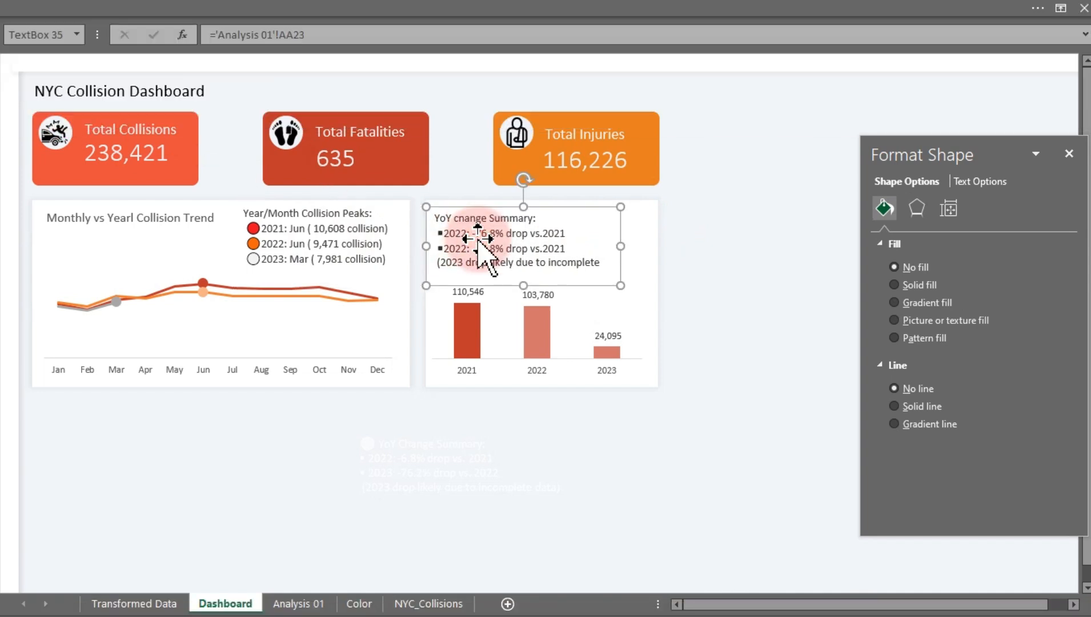
{"action": "left_click_drag", "start_coordinate": [477, 239], "coordinate": [478, 244]}
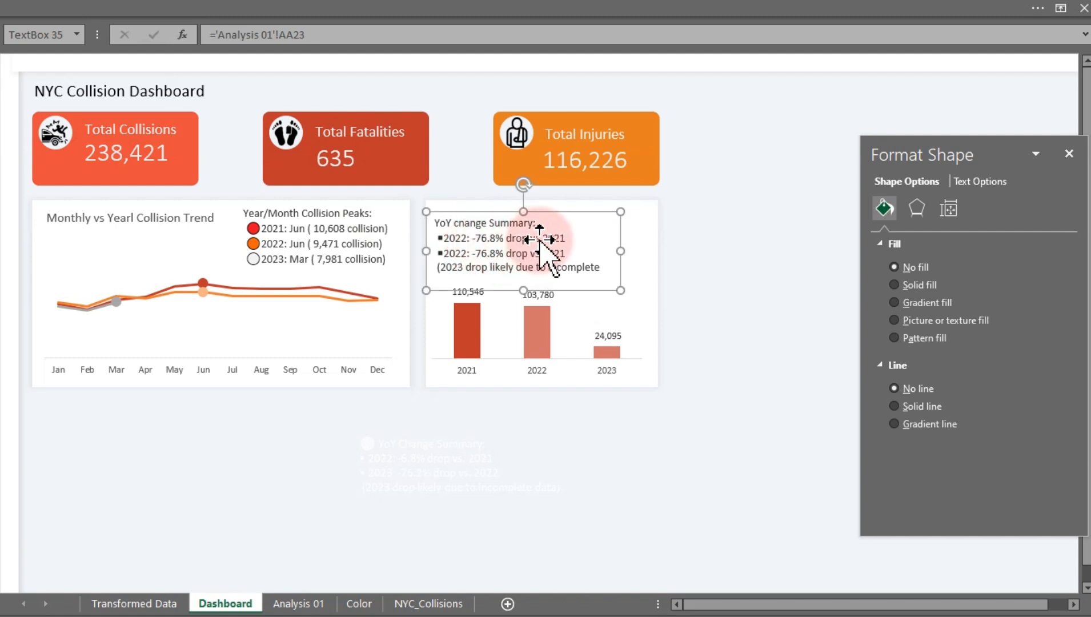
Reduce the YoY change summary text to size 10 and copy its formatting to the Year/Month Collision Peaks caption
{"action": "left_click", "coordinate": [176, 12]}
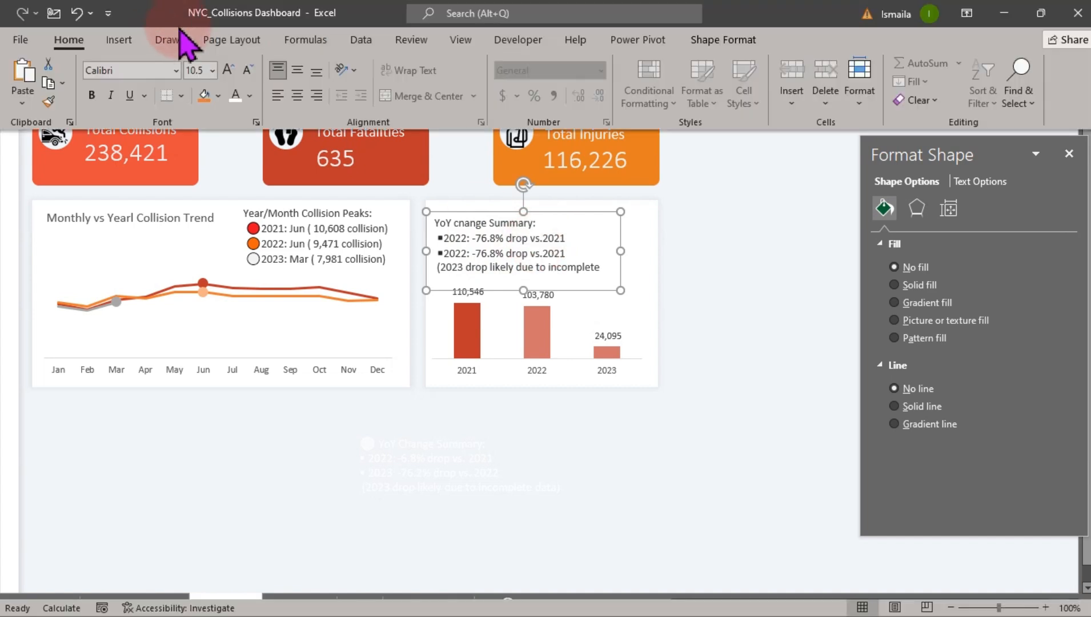
{"action": "left_click", "coordinate": [248, 72]}
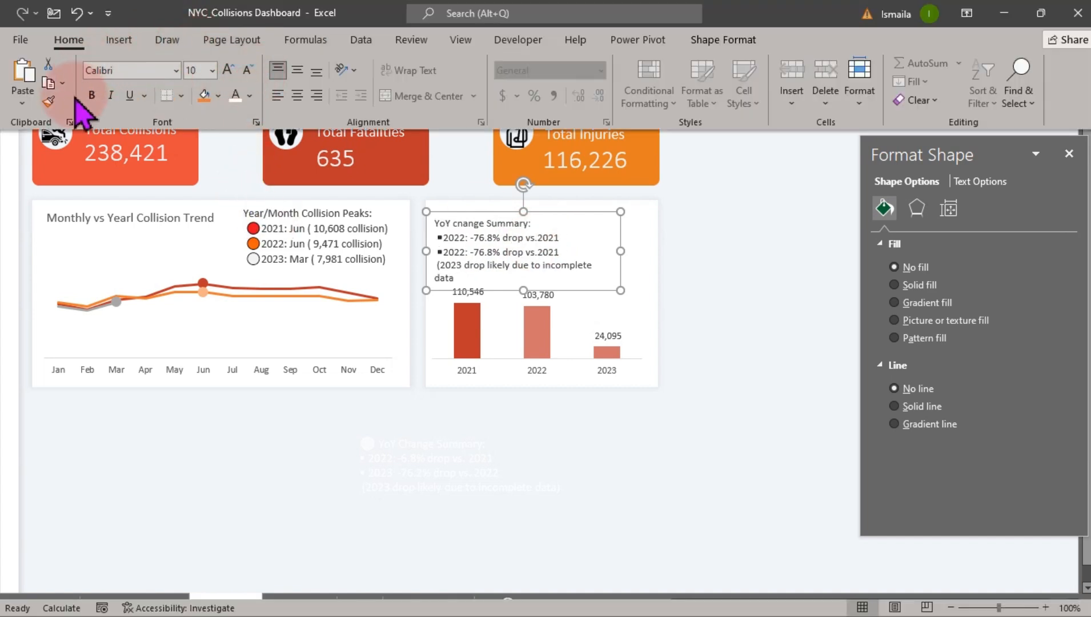
{"action": "left_click", "coordinate": [49, 102]}
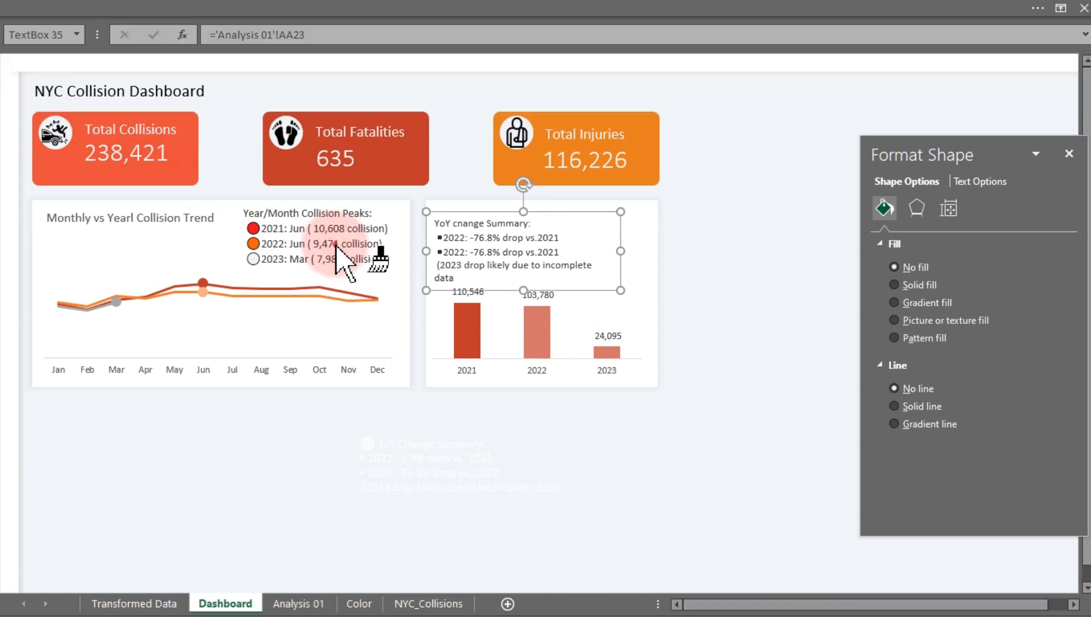
{"action": "left_click", "coordinate": [337, 245]}
Widen the YoY change summary text box so its 2023 note fits on one line, and move the box slightly down
{"action": "left_click", "coordinate": [518, 246]}
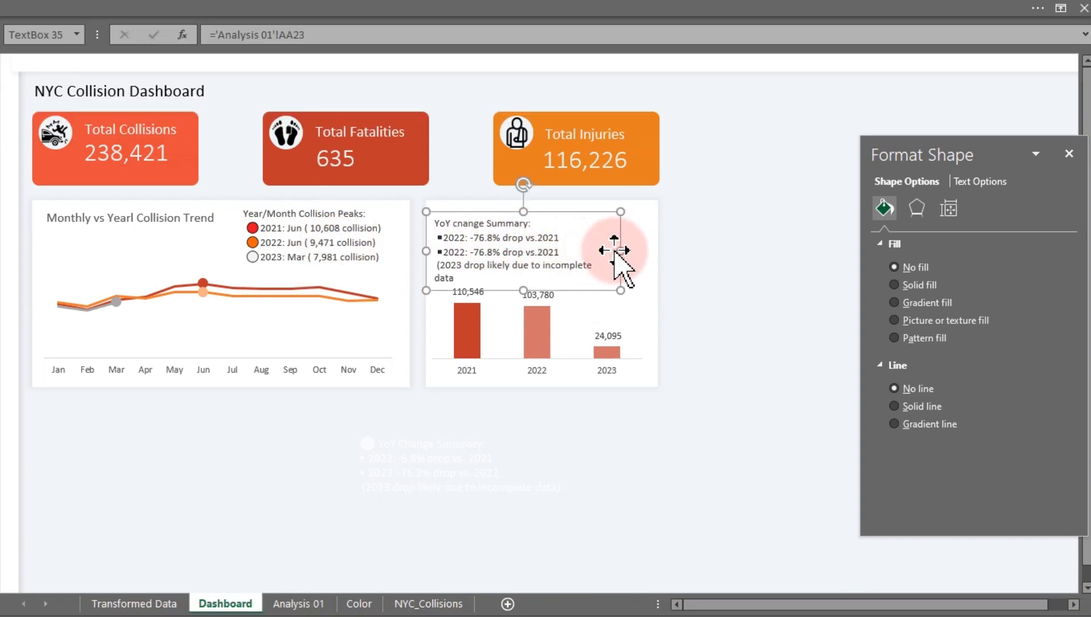
{"action": "left_click_drag", "start_coordinate": [621, 251], "coordinate": [634, 252]}
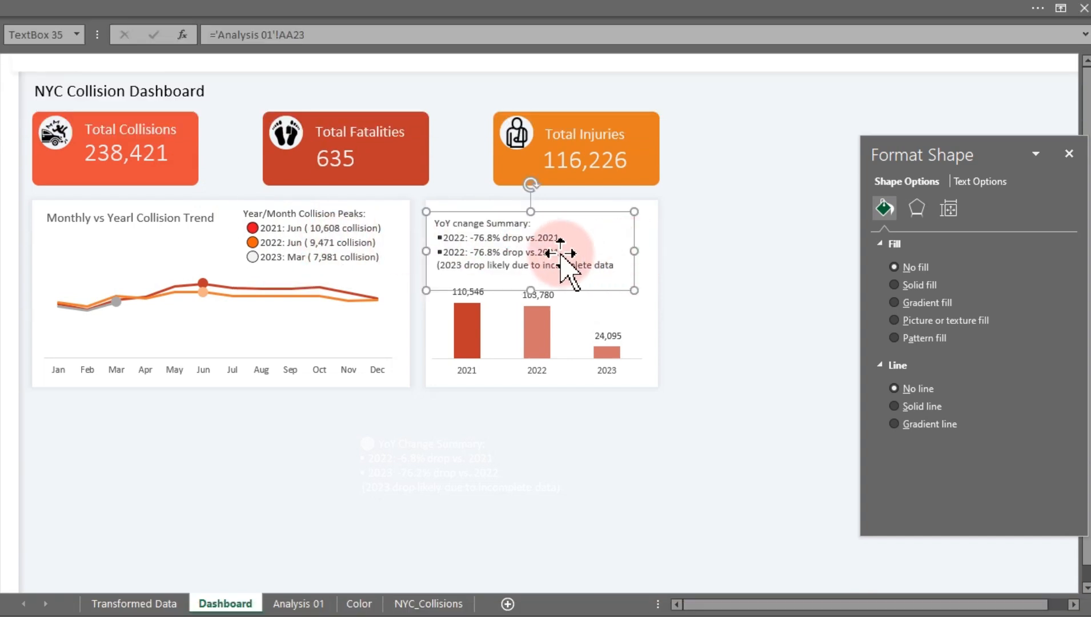
{"action": "left_click_drag", "start_coordinate": [545, 249], "coordinate": [543, 256]}
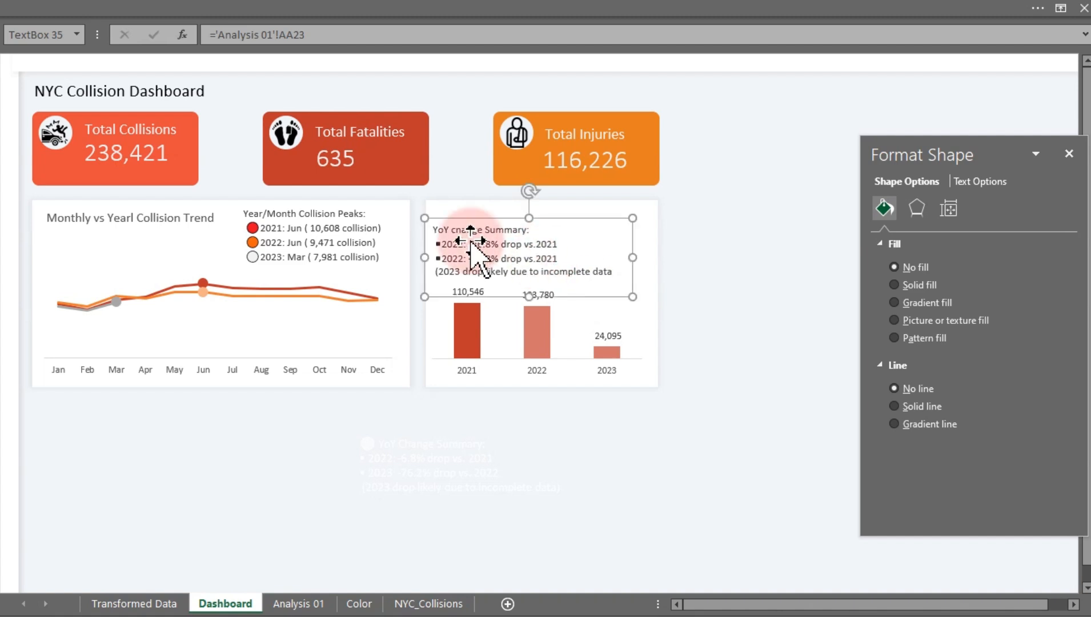
Duplicate the Monthly vs Yearl Collision Trend heading and place the copy above the YoY summary on the yearly chart card
{"action": "left_click", "coordinate": [164, 218]}
{"action": "left_click", "coordinate": [183, 236]}
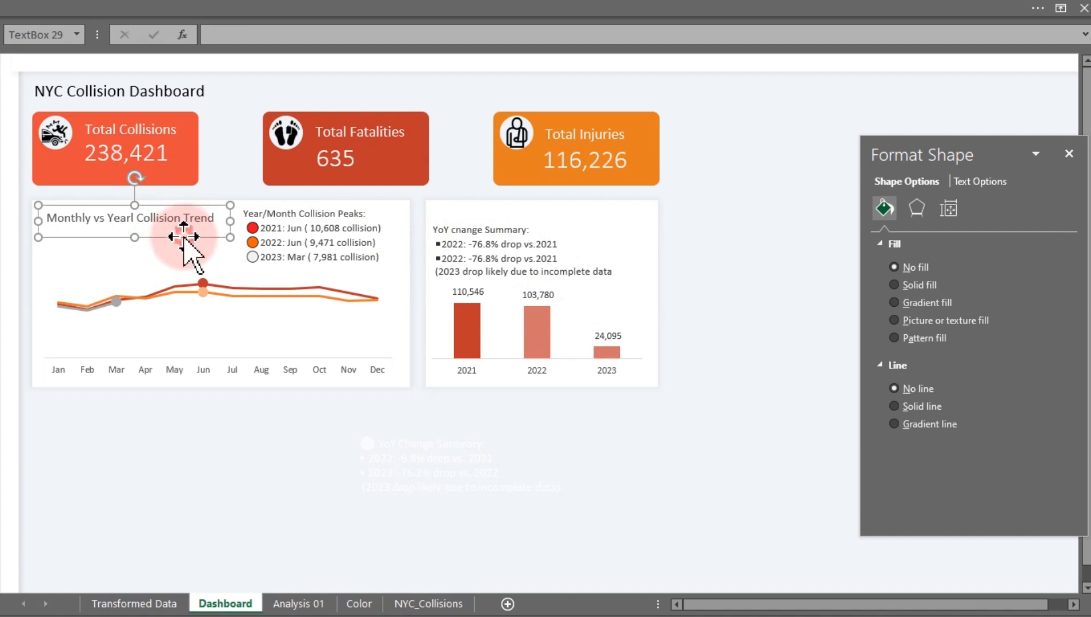
{"action": "key", "text": "ctrl+d"}
{"action": "left_click_drag", "start_coordinate": [180, 258], "coordinate": [554, 232]}
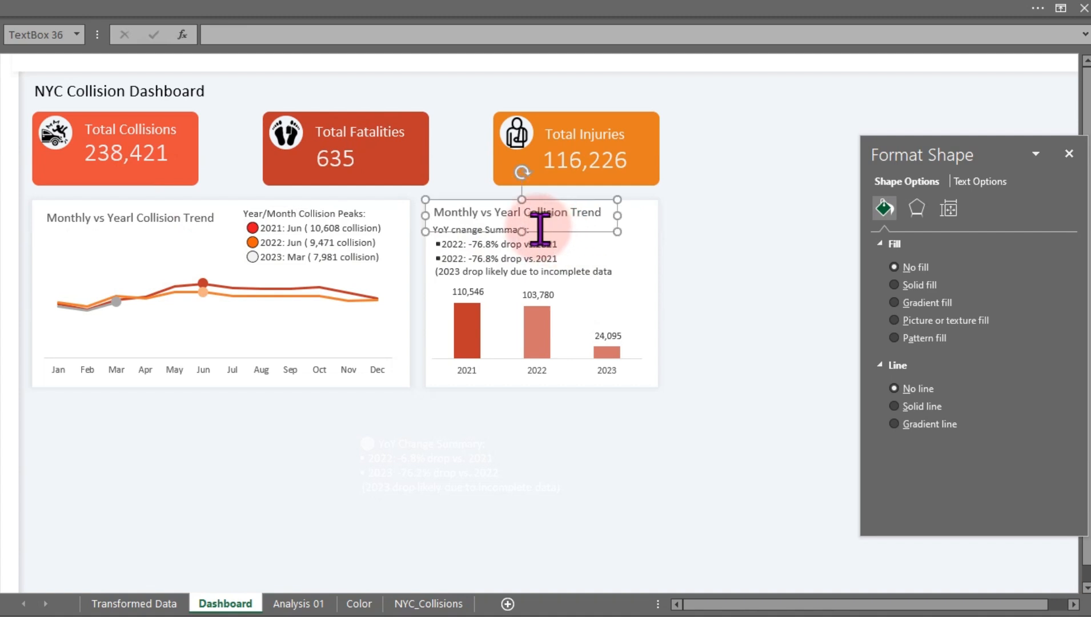
Change the copied heading to "Total Collision by year vs YoY Change" and widen its text box to fit one line
{"action": "double_click", "coordinate": [531, 222]}
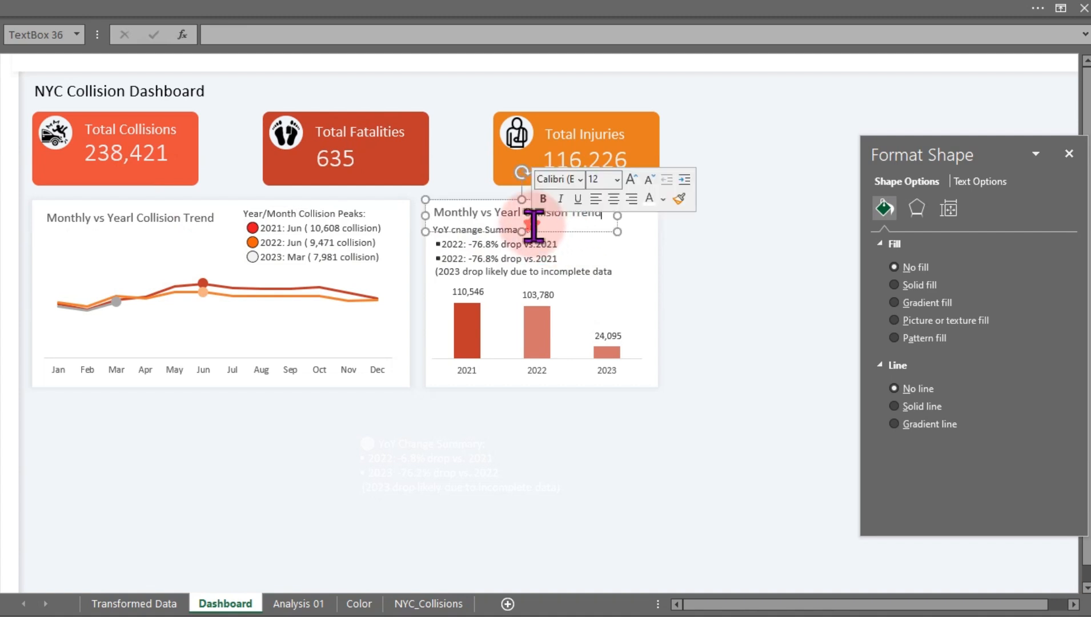
{"action": "triple_click", "coordinate": [571, 224]}
{"action": "type", "text": "Tot"}
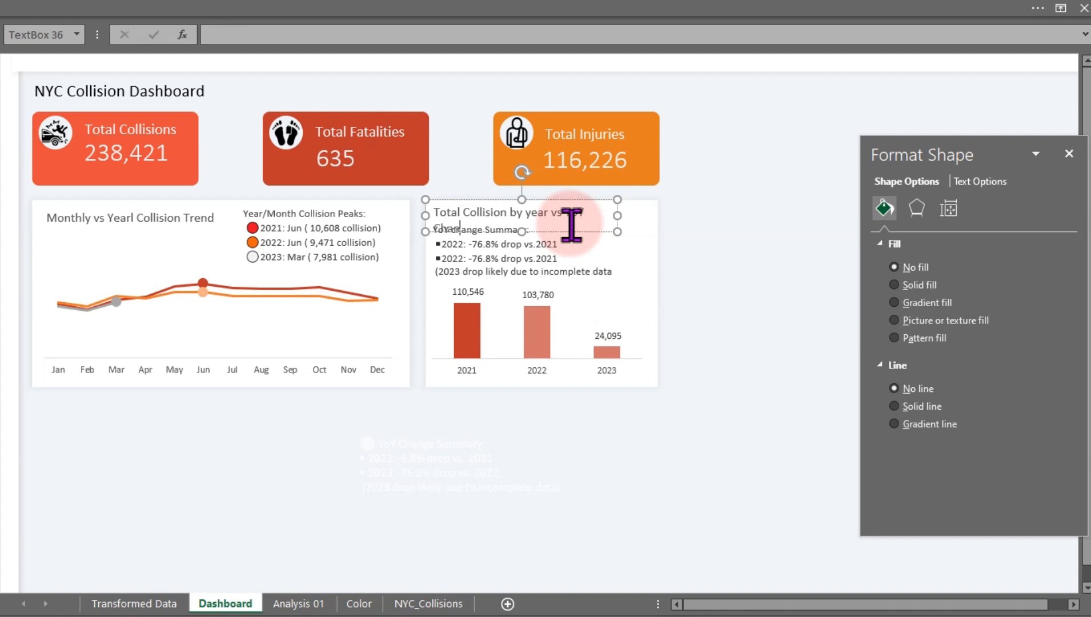
{"action": "left_click_drag", "start_coordinate": [617, 216], "coordinate": [643, 216]}
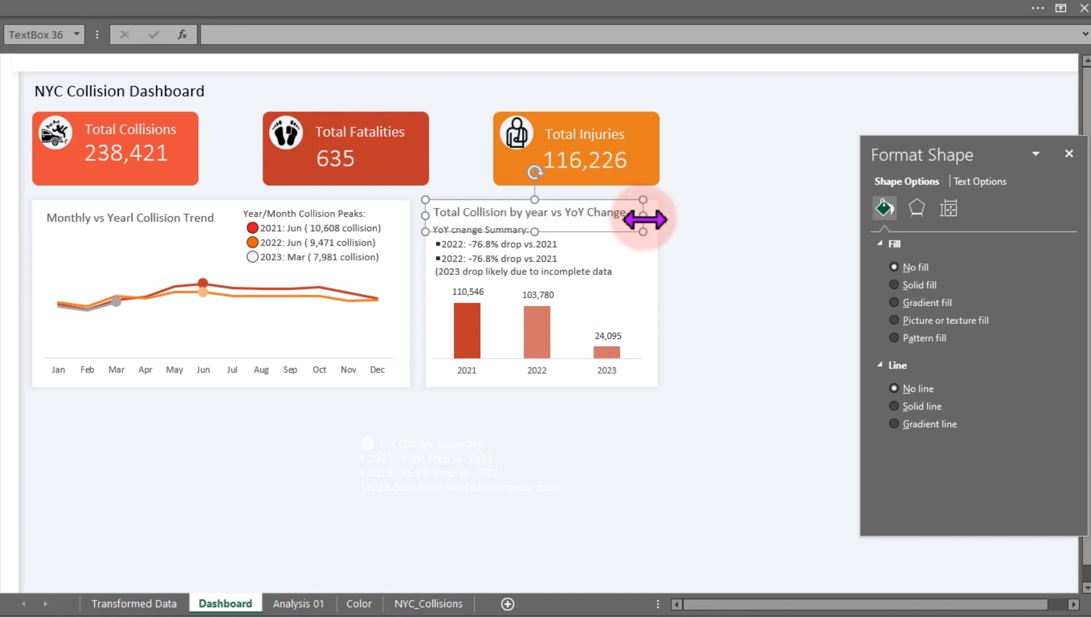
{"action": "left_click", "coordinate": [717, 223]}
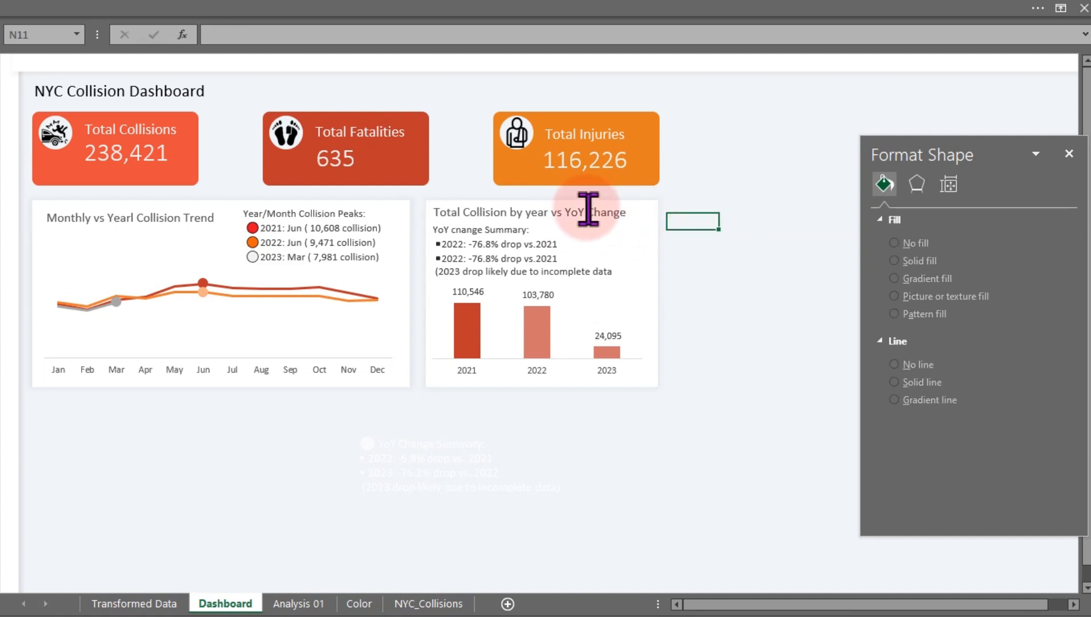
Shorten the yearly chart heading to "Total Collision by year"
{"action": "left_click", "coordinate": [553, 213]}
{"action": "left_click_drag", "start_coordinate": [553, 212], "coordinate": [641, 222]}
{"action": "key", "text": "BackSpace"}
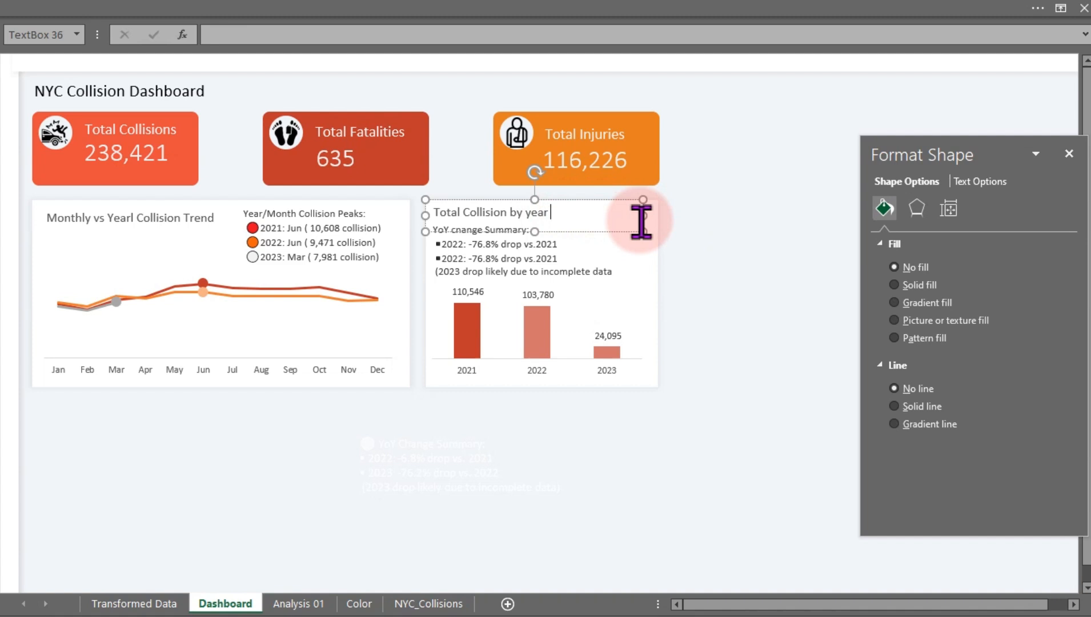
{"action": "left_click", "coordinate": [702, 225]}
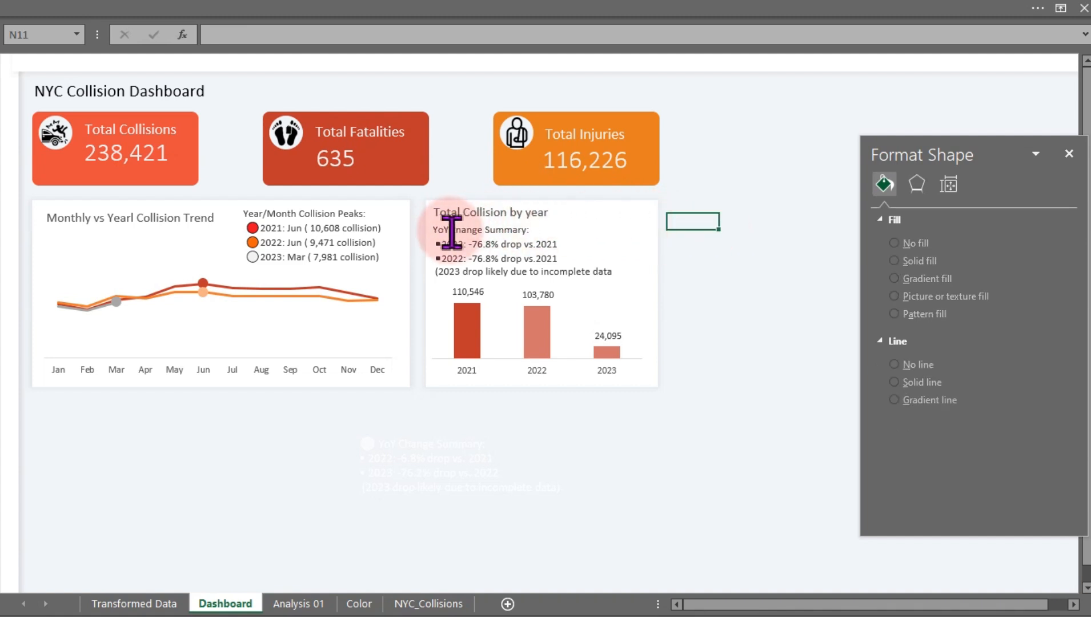
Hide the formula bar to give the dashboard more room
{"action": "left_click", "coordinate": [737, 282]}
{"action": "left_click", "coordinate": [425, 12]}
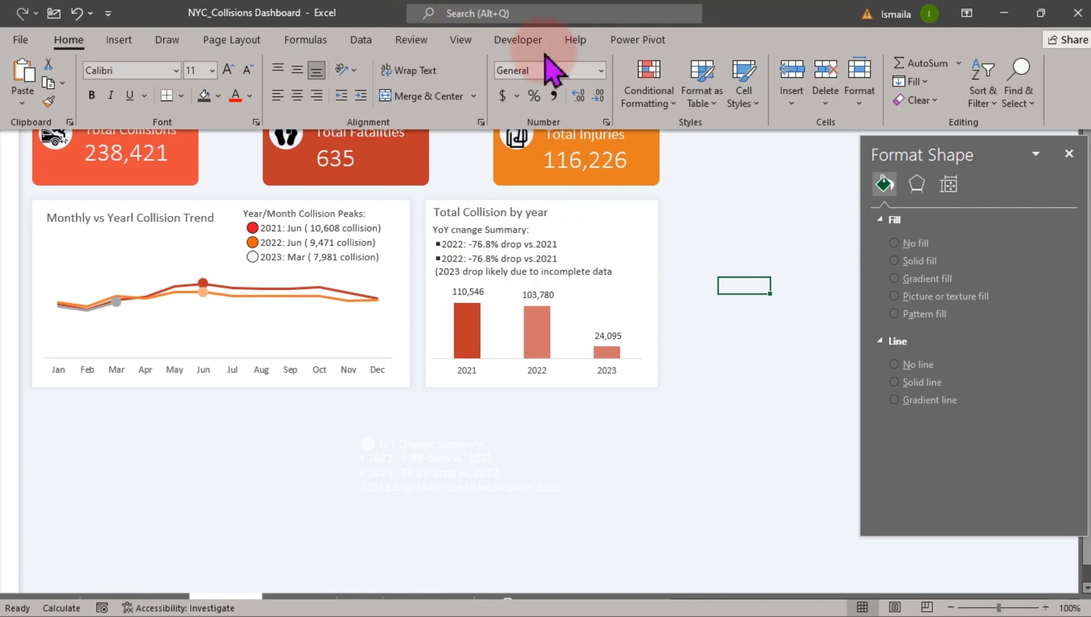
{"action": "left_click", "coordinate": [460, 40]}
{"action": "left_click", "coordinate": [280, 69]}
{"action": "left_click", "coordinate": [727, 285]}
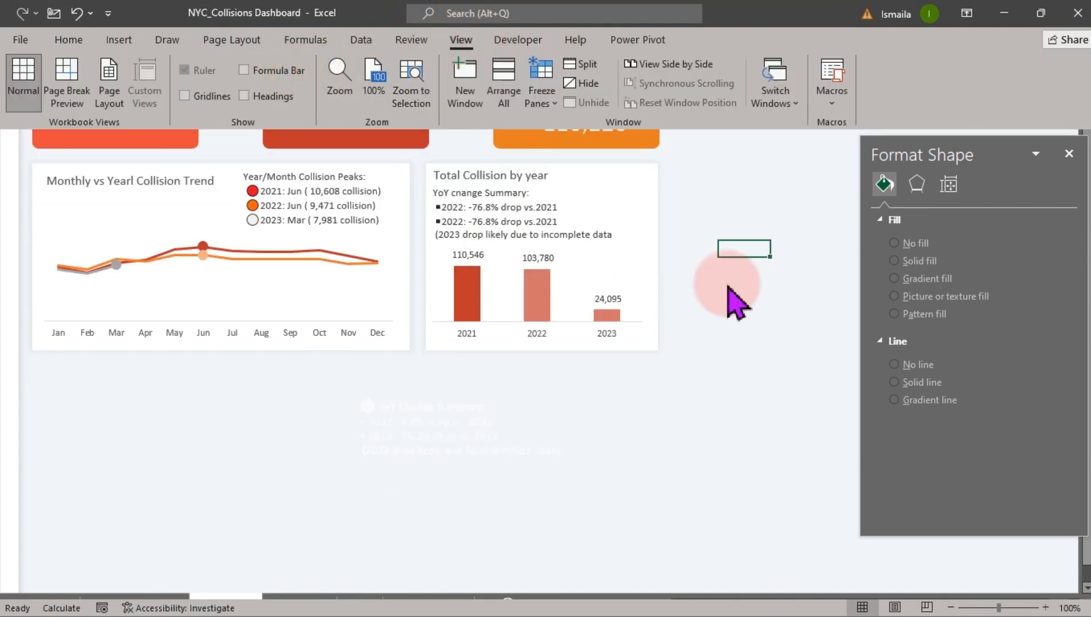
{"action": "left_click", "coordinate": [765, 297]}
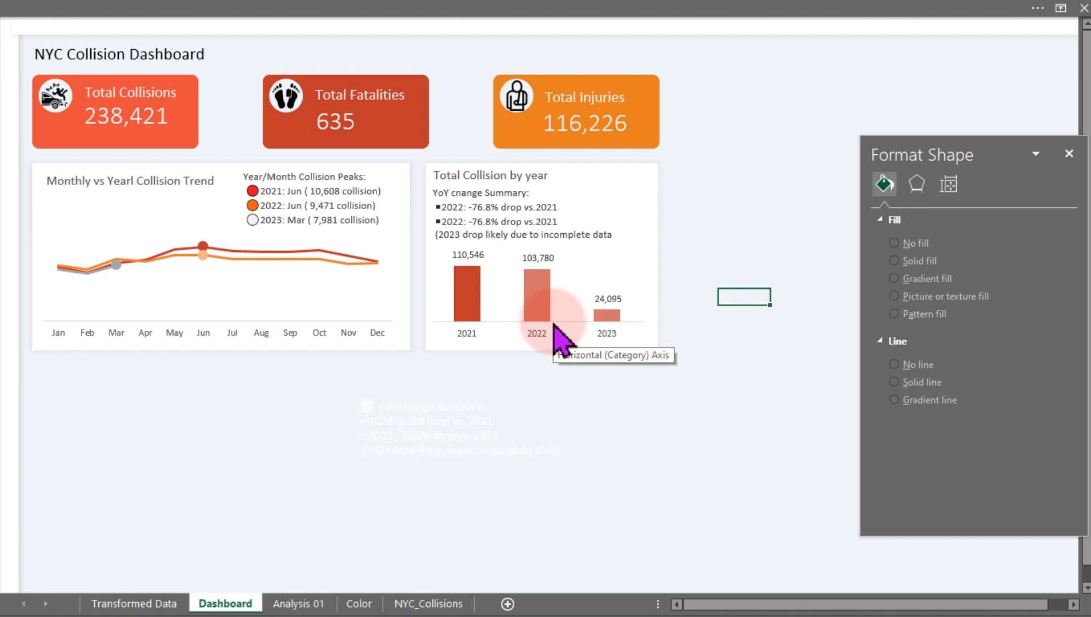
Widen column AA on the Analysis 01 sheet so the YoY caption formula in AA23 is easier to read
{"action": "left_click", "coordinate": [556, 244]}
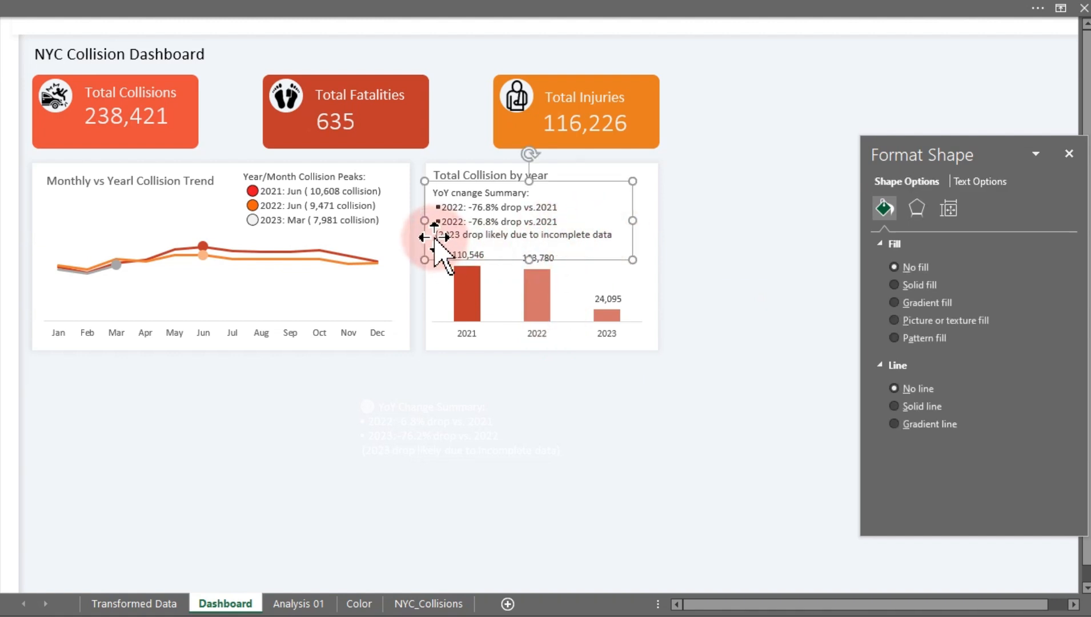
{"action": "left_click", "coordinate": [312, 603]}
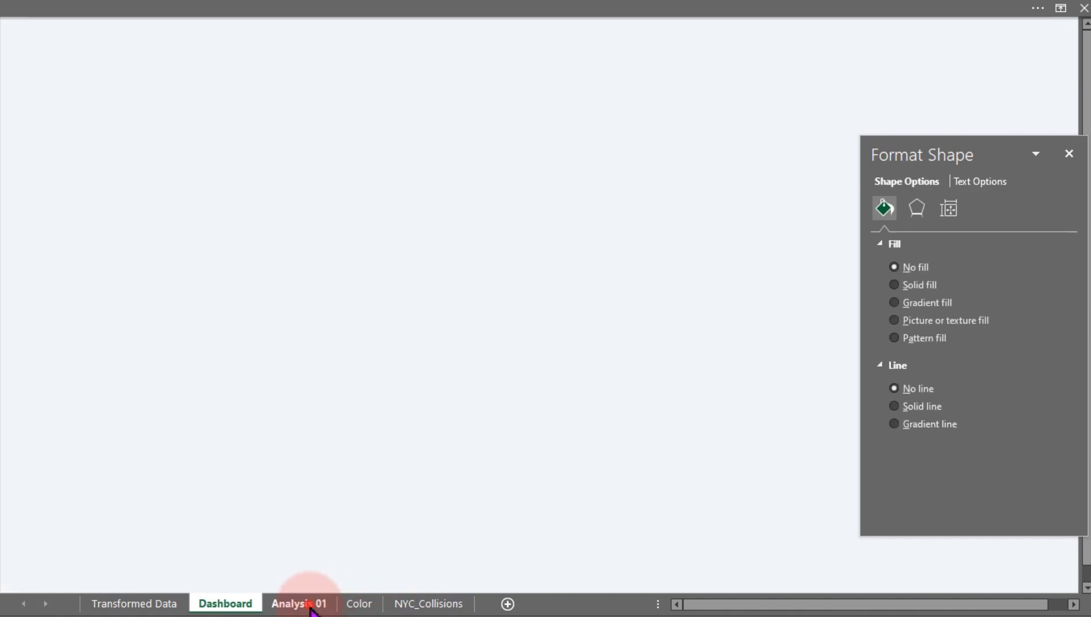
{"action": "double_click", "coordinate": [257, 346]}
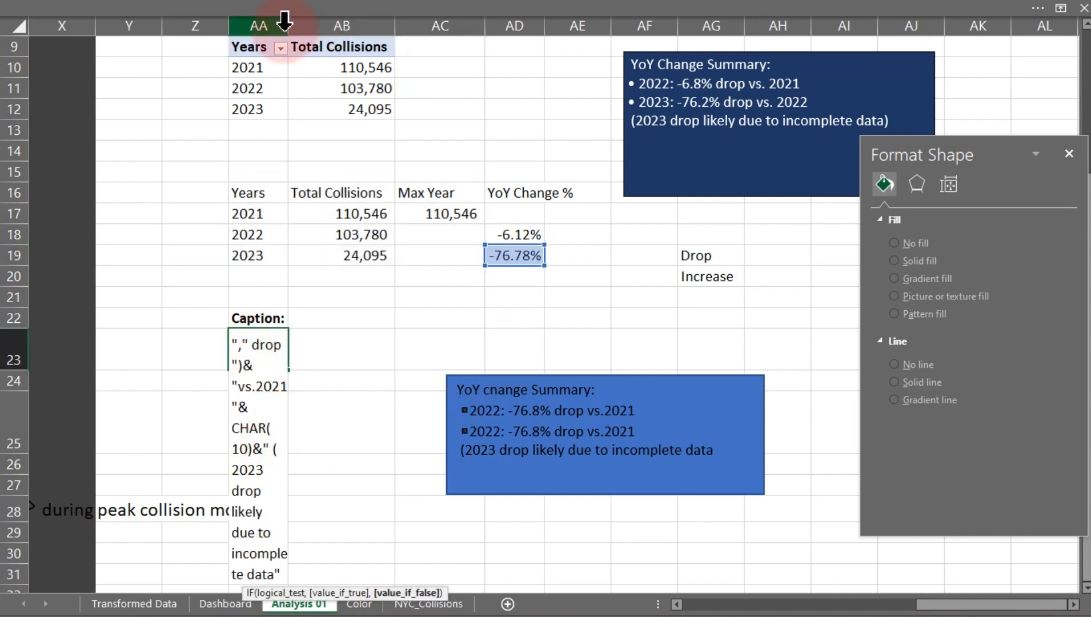
{"action": "left_click", "coordinate": [270, 142]}
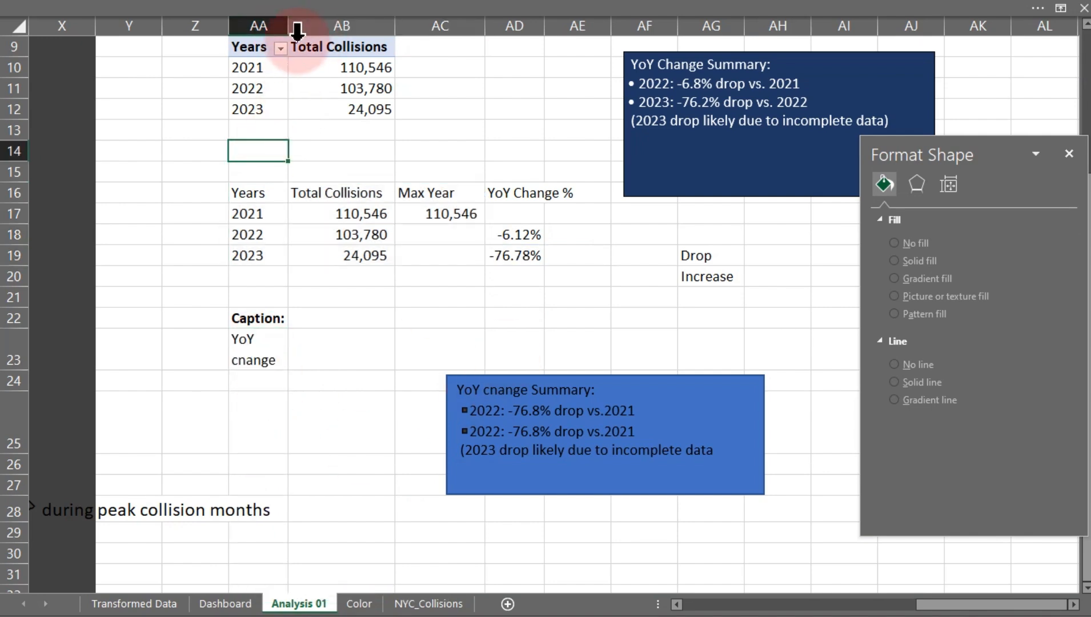
{"action": "left_click_drag", "start_coordinate": [288, 26], "coordinate": [421, 46]}
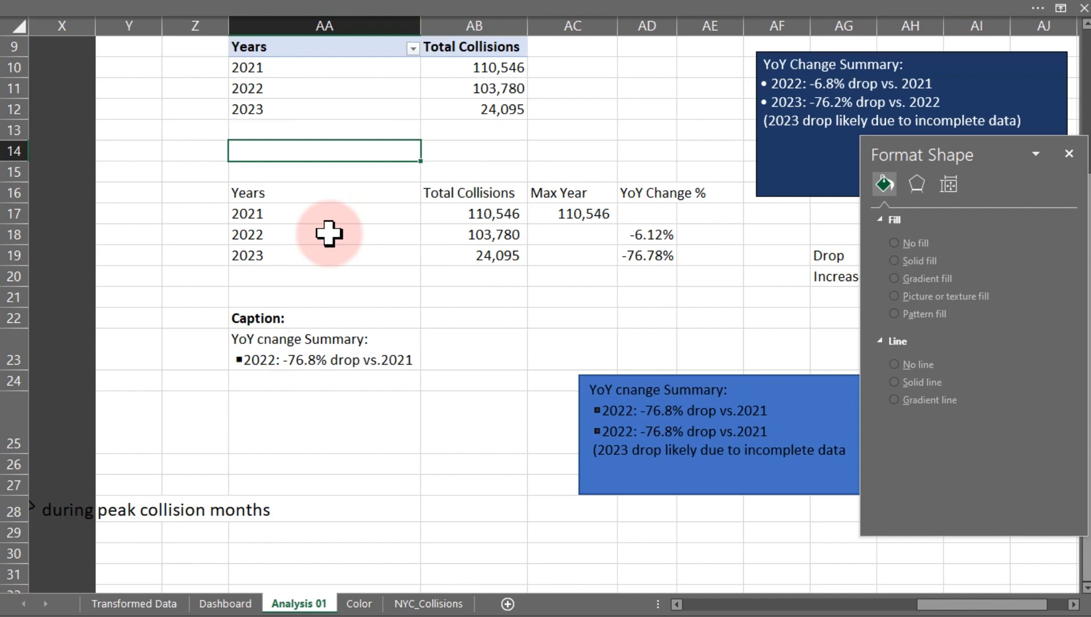
Add the missing closing parenthesis after "incomplete data" in the AA23 caption formula and return to the Dashboard sheet
{"action": "double_click", "coordinate": [309, 342]}
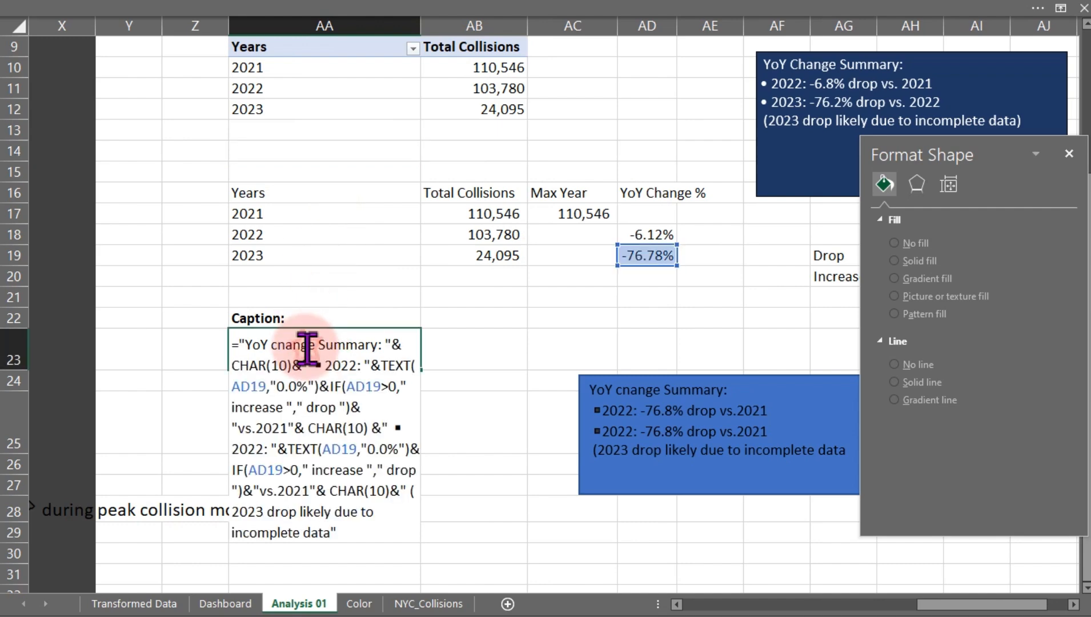
{"action": "left_click", "coordinate": [338, 531]}
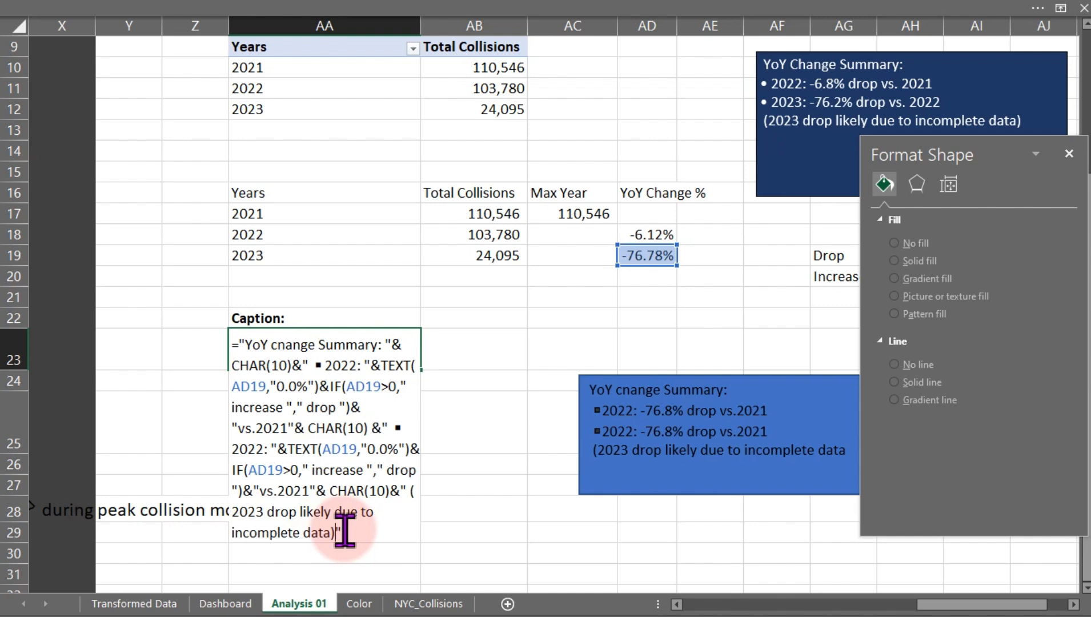
{"action": "key", "text": "Return"}
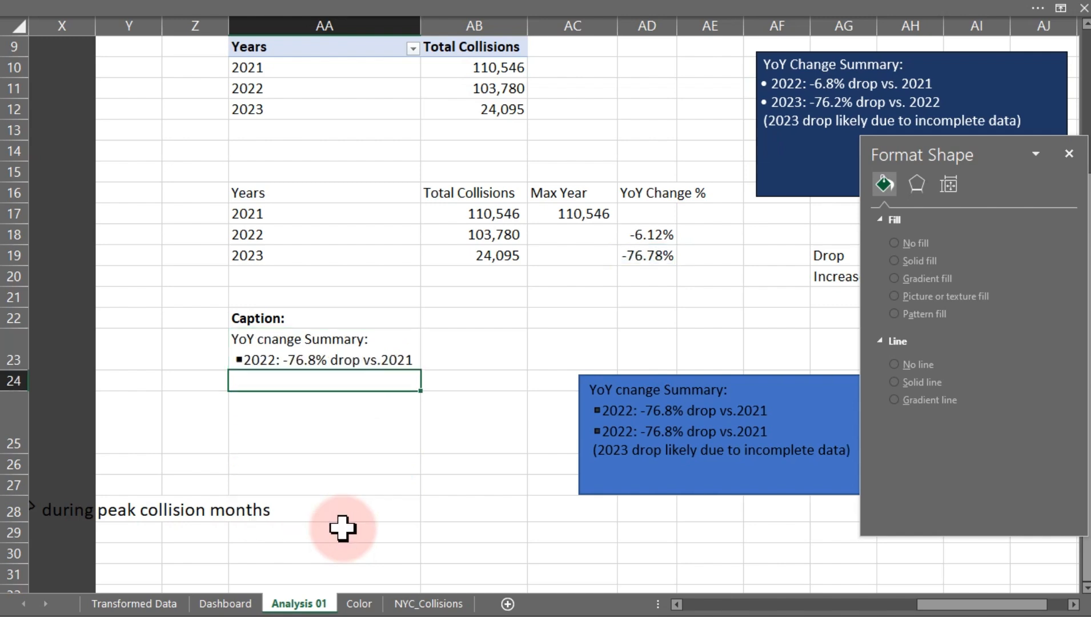
{"action": "left_click", "coordinate": [225, 604]}
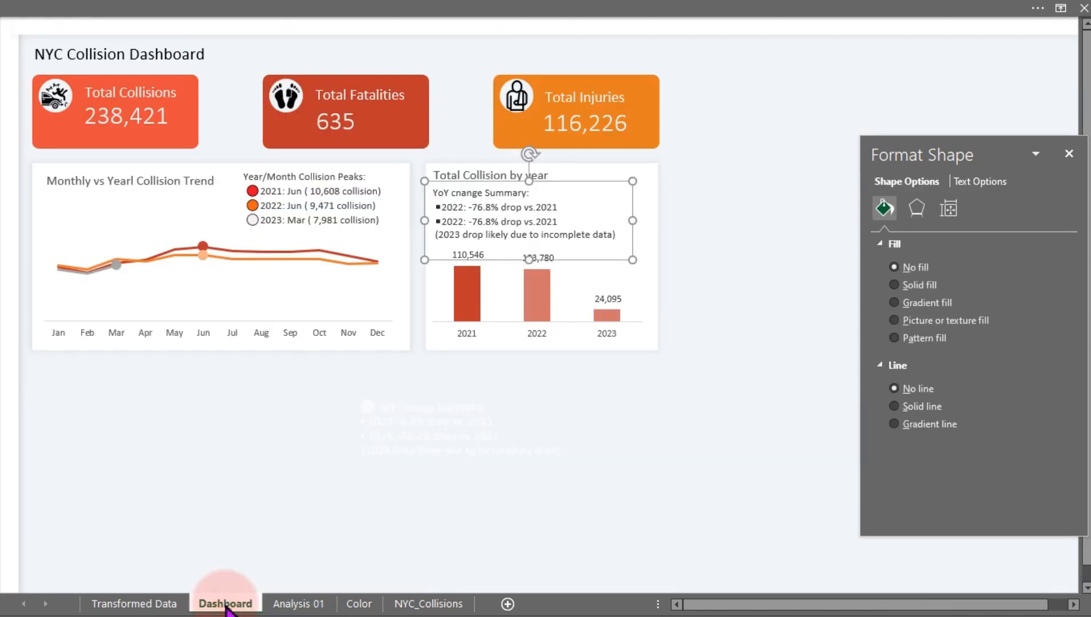
{"action": "left_click", "coordinate": [719, 407]}
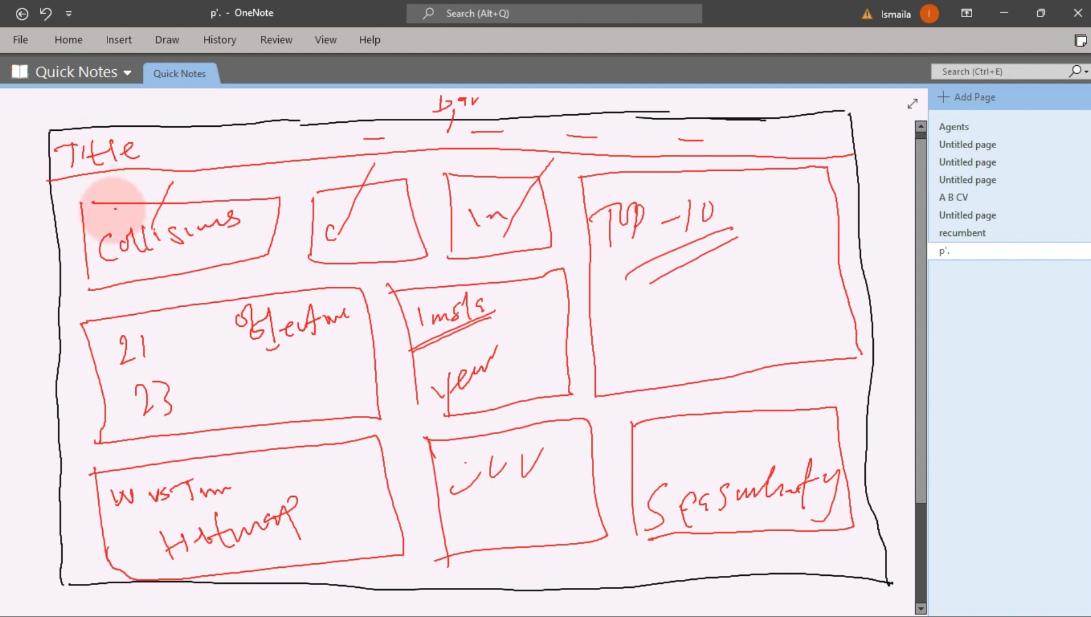
Mark the collisions, yearly trend, yearly total and Top-10 sections on the OneNote layout sketch with temporary annotations
{"action": "left_click_drag", "start_coordinate": [117, 246], "coordinate": [60, 279]}
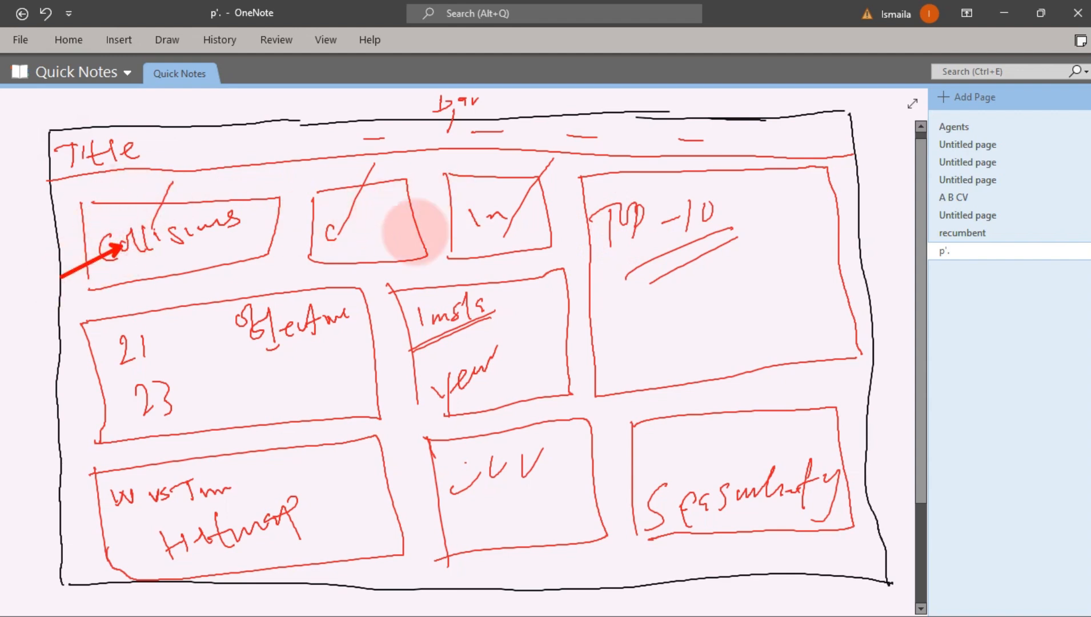
{"action": "left_click_drag", "start_coordinate": [212, 337], "coordinate": [109, 364]}
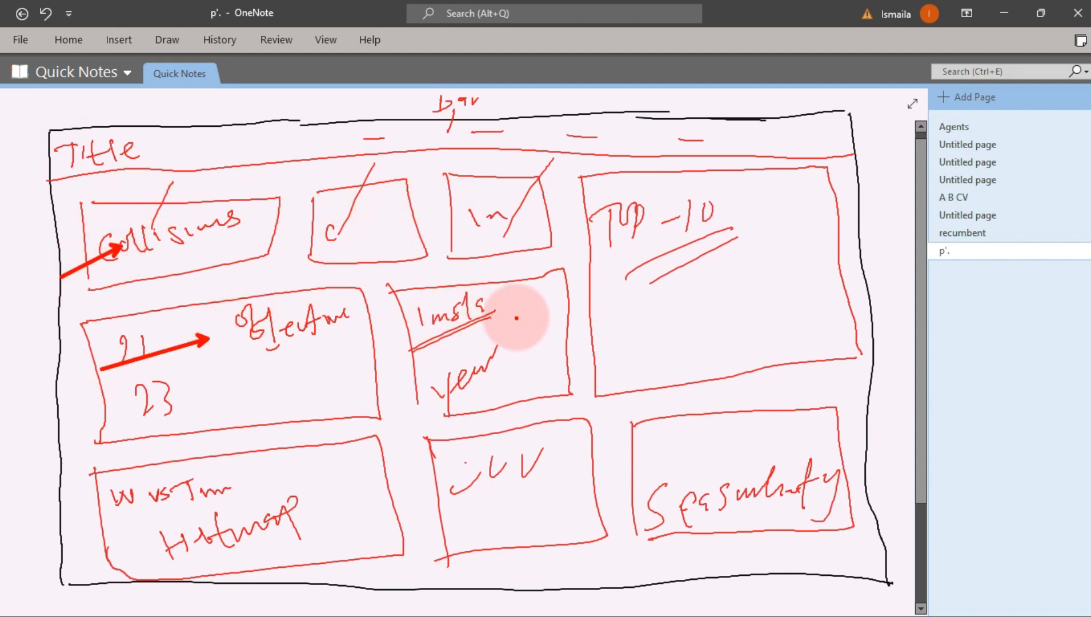
{"action": "left_click_drag", "start_coordinate": [501, 320], "coordinate": [414, 350]}
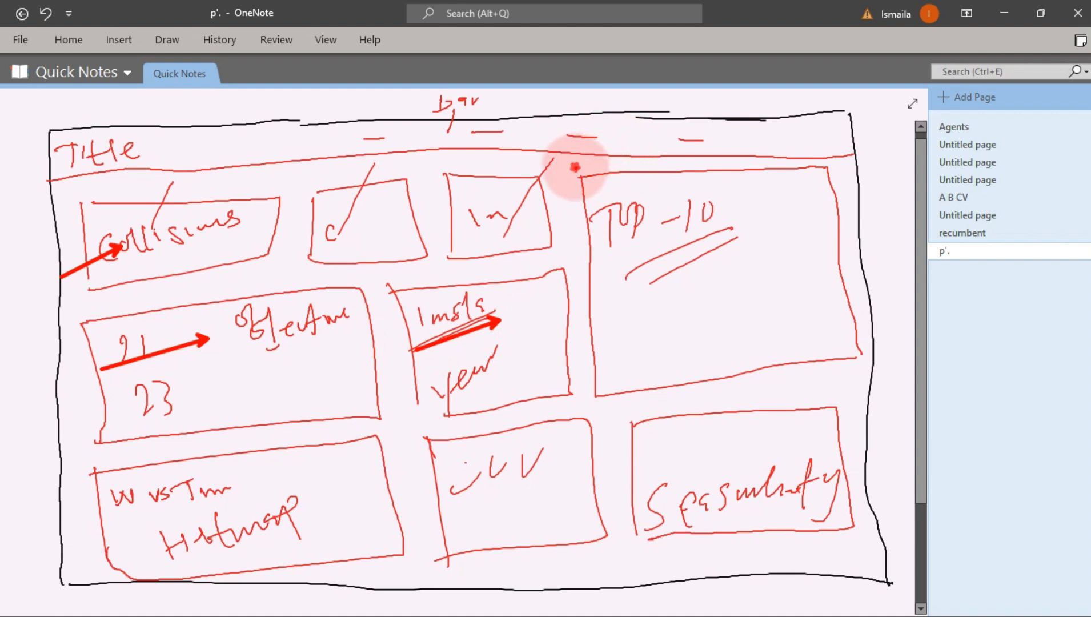
{"action": "left_click_drag", "start_coordinate": [575, 166], "coordinate": [844, 382]}
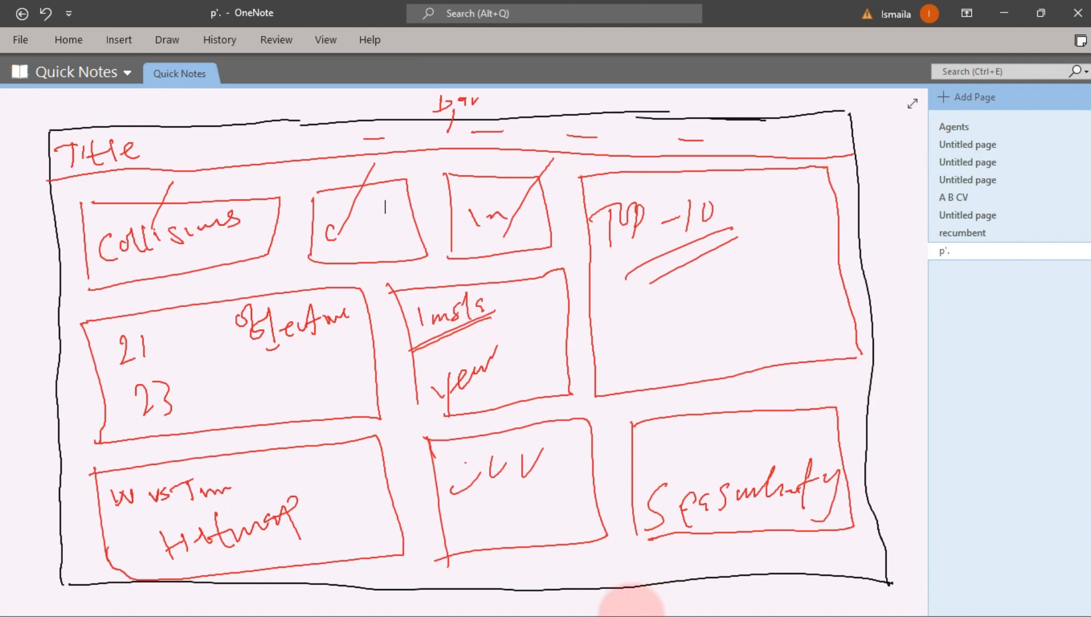
Switch to the Excel dashboard, duplicate the white Total Collision by year card and place the copy beside the Total Injuries card
{"action": "key", "text": "super"}
{"action": "mouse_move", "coordinate": [658, 600]}
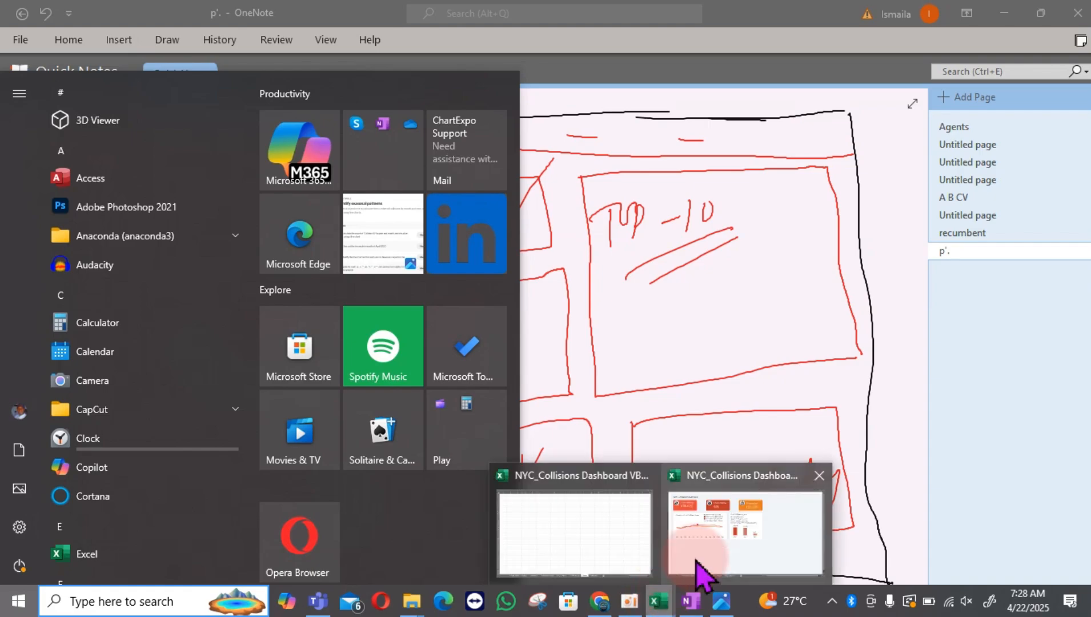
{"action": "left_click", "coordinate": [698, 562]}
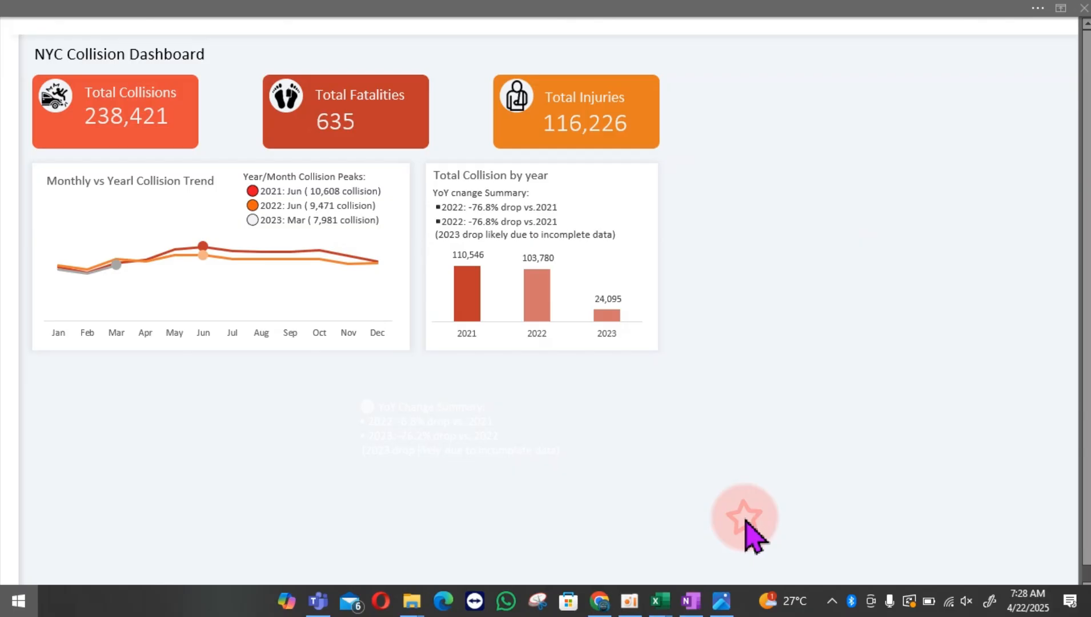
{"action": "left_click", "coordinate": [651, 185]}
{"action": "key", "text": "ctrl+d"}
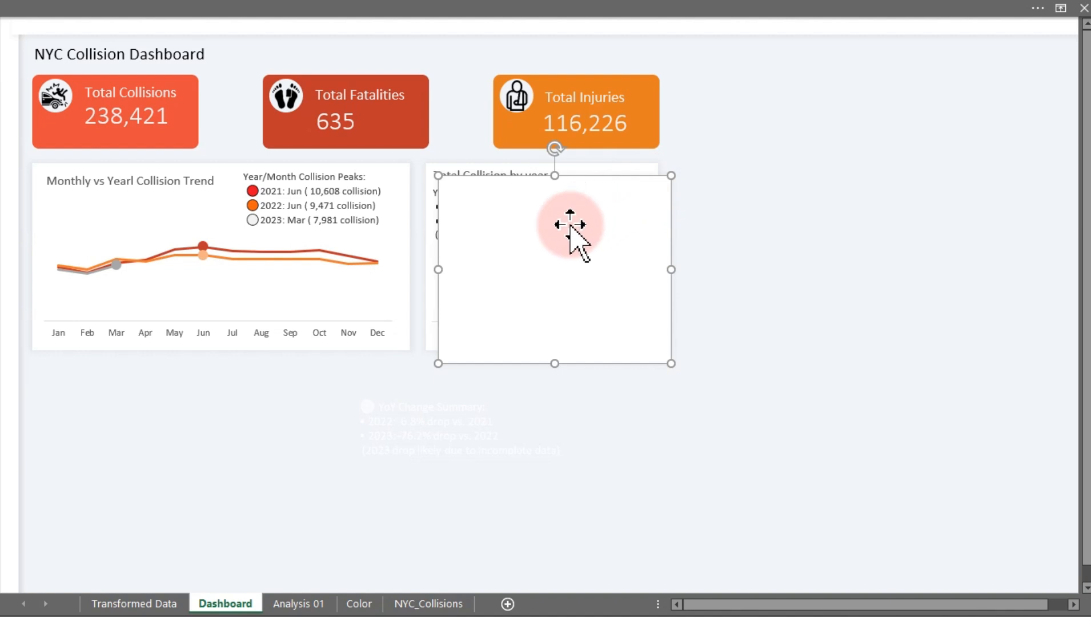
{"action": "left_click_drag", "start_coordinate": [570, 225], "coordinate": [804, 124]}
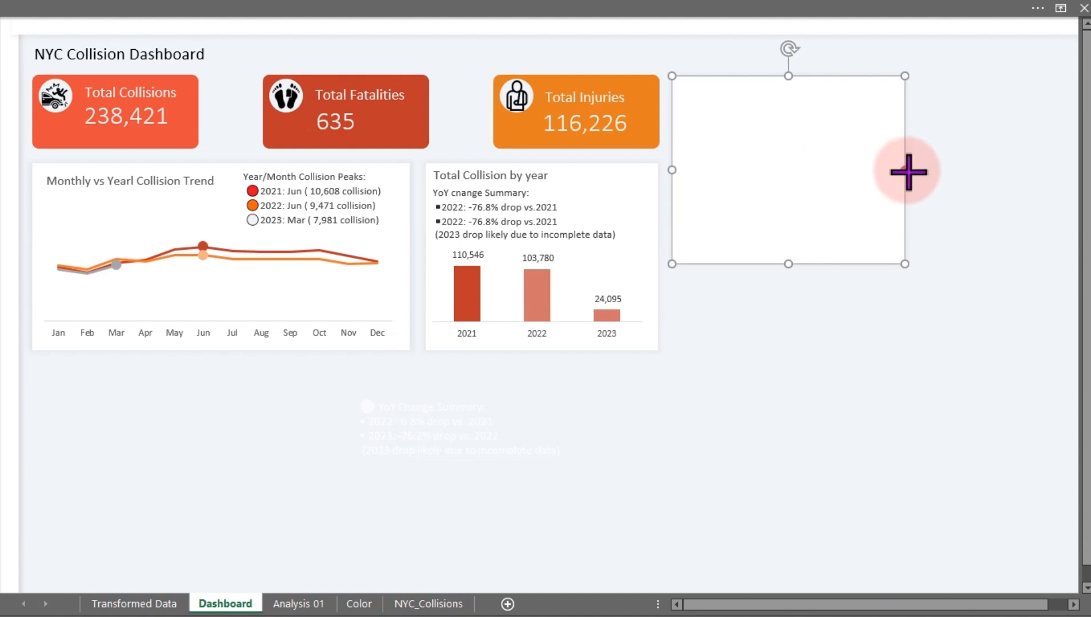
Stretch the duplicated blank card to the dashboard's far edge and down to the lower edge of the chart cards
{"action": "left_click_drag", "start_coordinate": [908, 168], "coordinate": [1066, 181]}
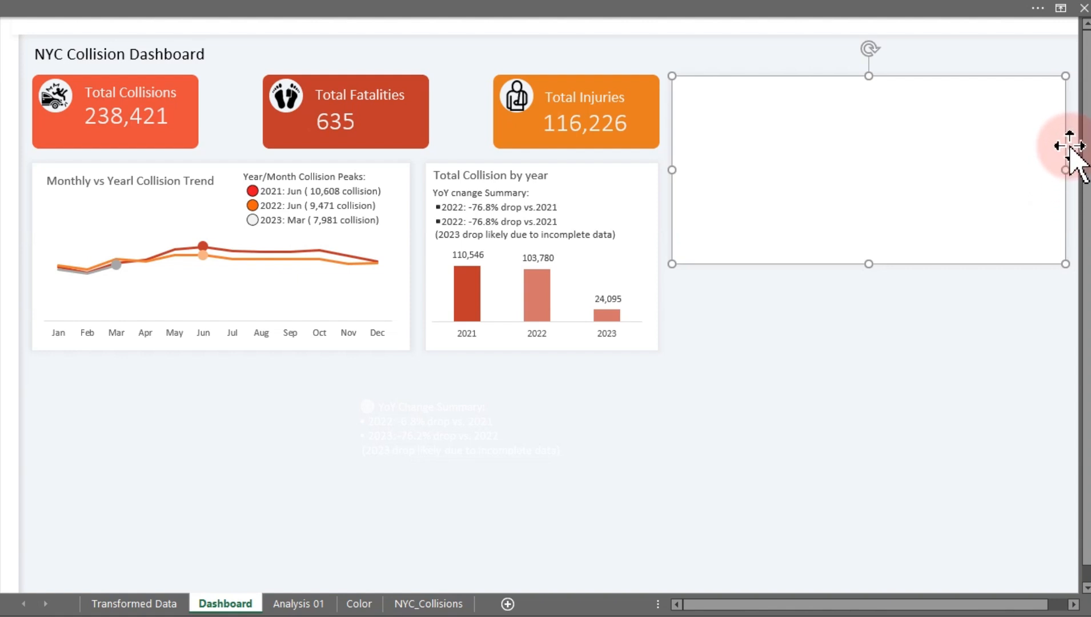
{"action": "left_click", "coordinate": [861, 340]}
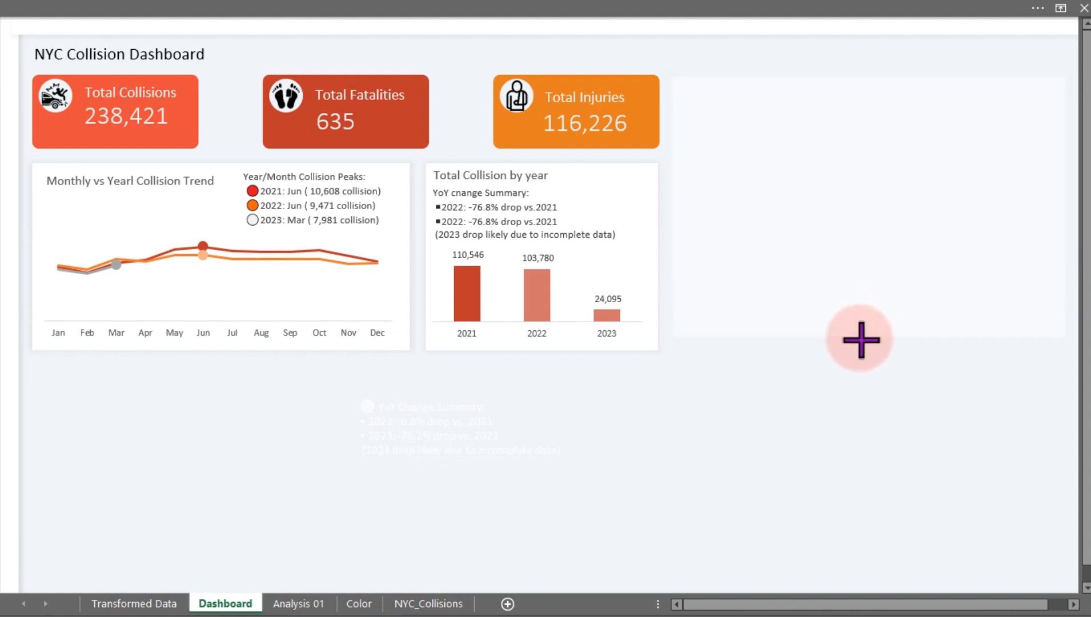
{"action": "left_click_drag", "start_coordinate": [861, 340], "coordinate": [862, 350]}
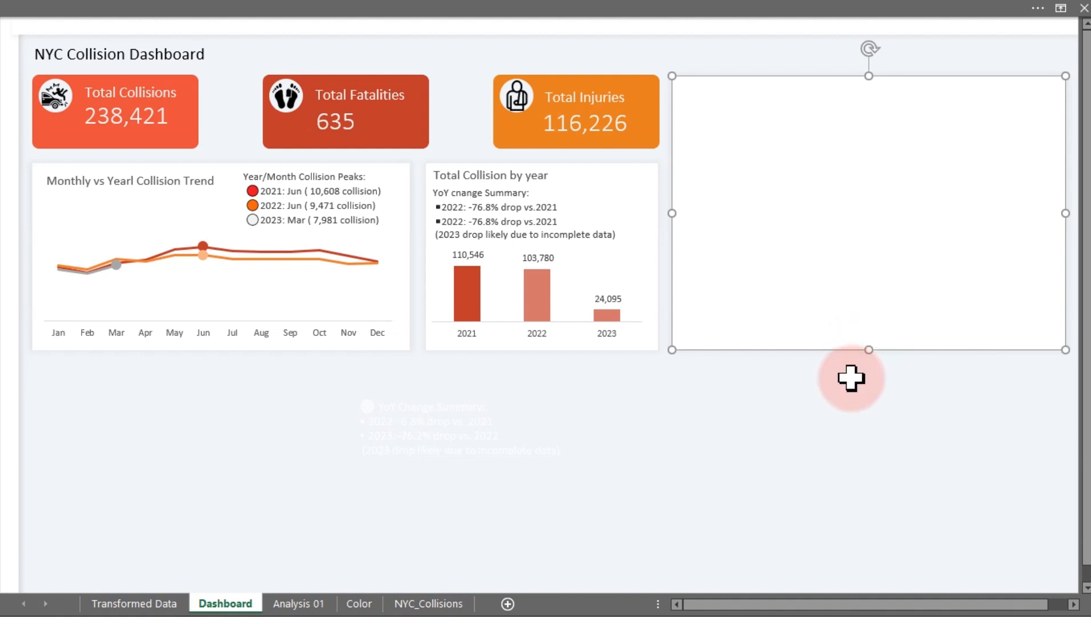
{"action": "left_click", "coordinate": [839, 454]}
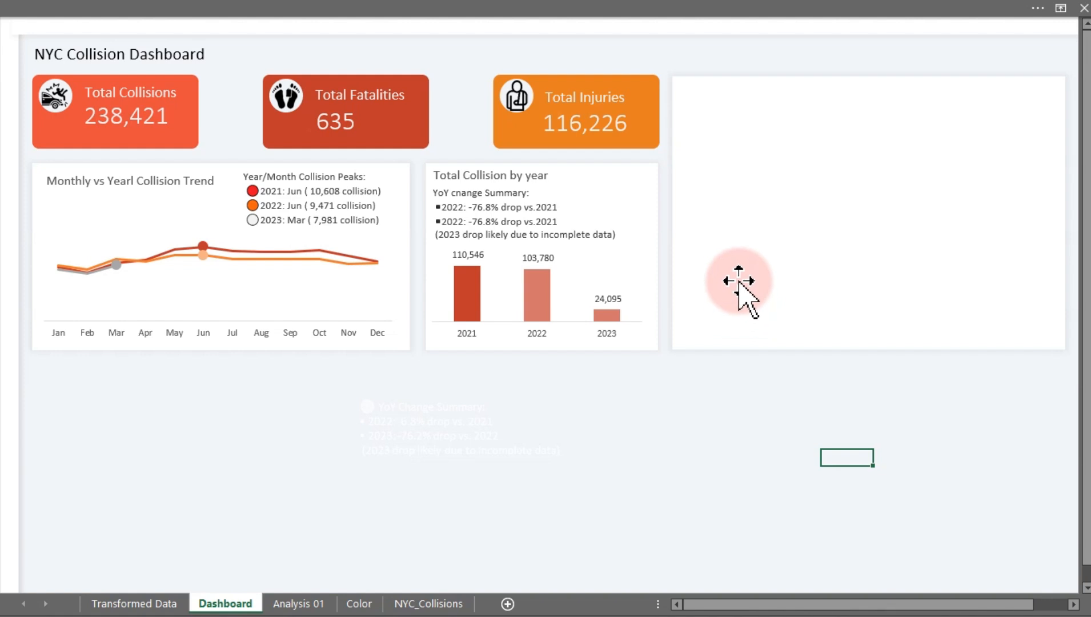
Copy the "Total Collision by year" heading text box into the upper part of the large blank card
{"action": "left_click", "coordinate": [456, 176]}
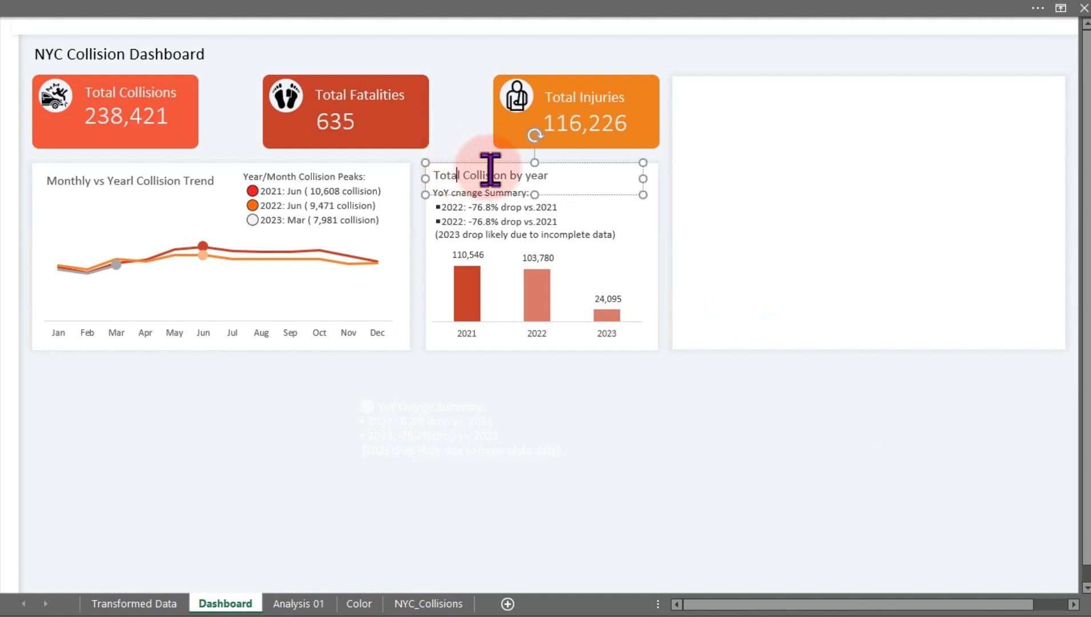
{"action": "left_click", "coordinate": [494, 164]}
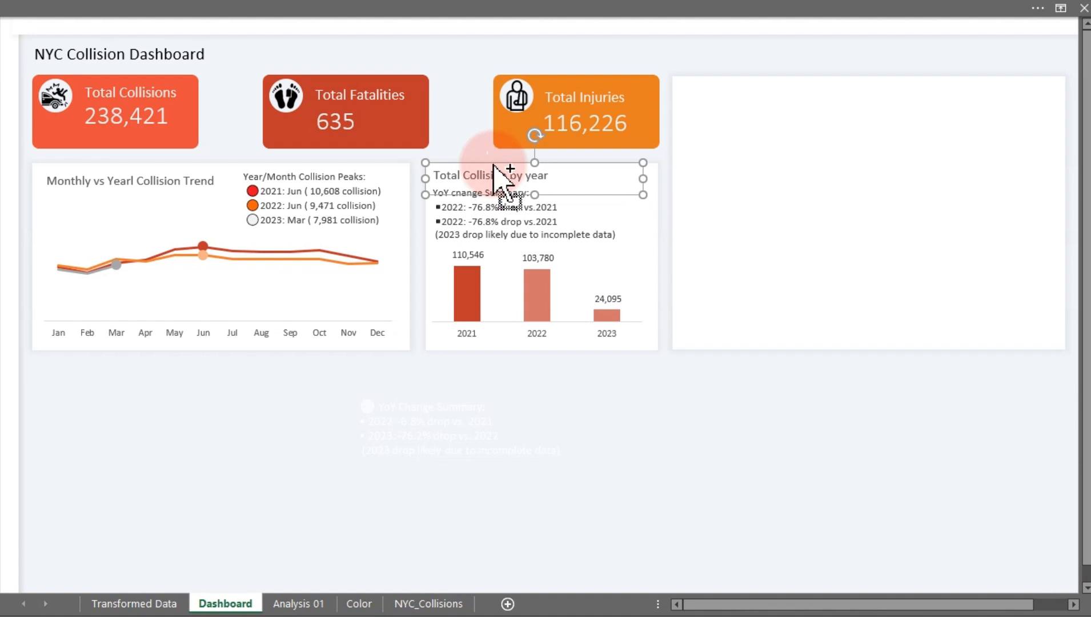
{"action": "left_click_drag", "start_coordinate": [494, 164], "coordinate": [717, 72]}
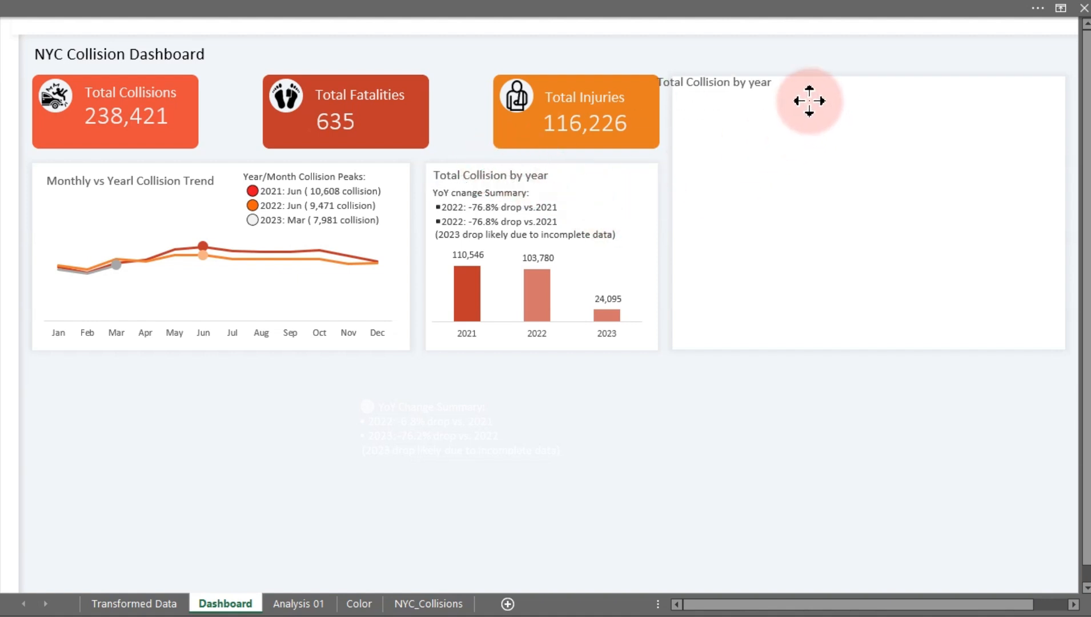
{"action": "left_click_drag", "start_coordinate": [809, 101], "coordinate": [762, 98]}
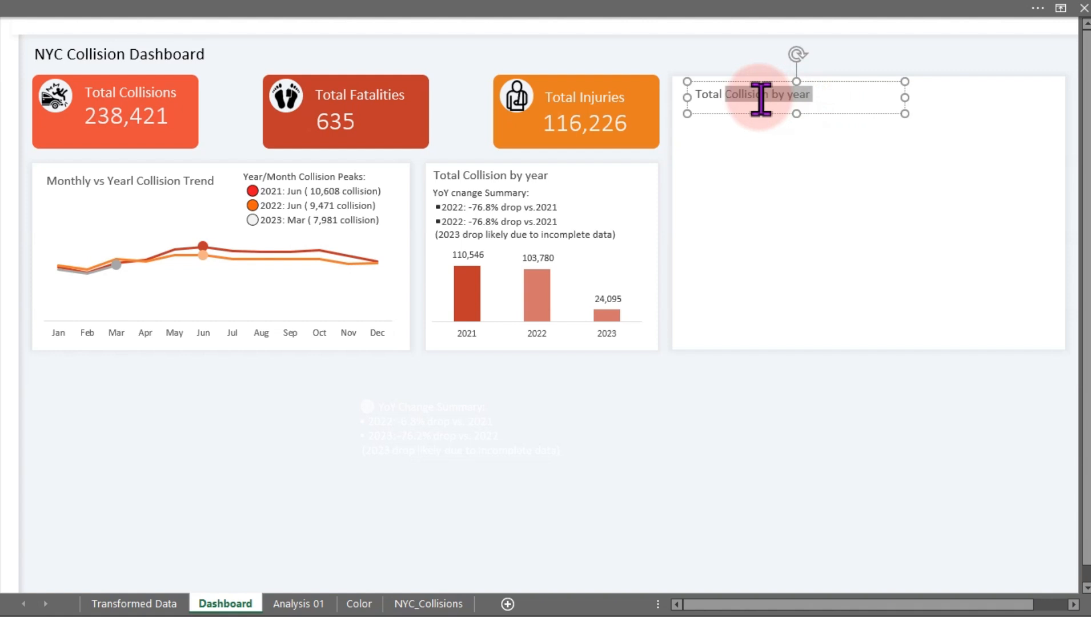
Change the copied heading to "Top-10 Contributing Factors by Total collisions" and widen its text box to fit on one line
{"action": "key", "text": "ctrl+a"}
{"action": "type", "text": "Top"}
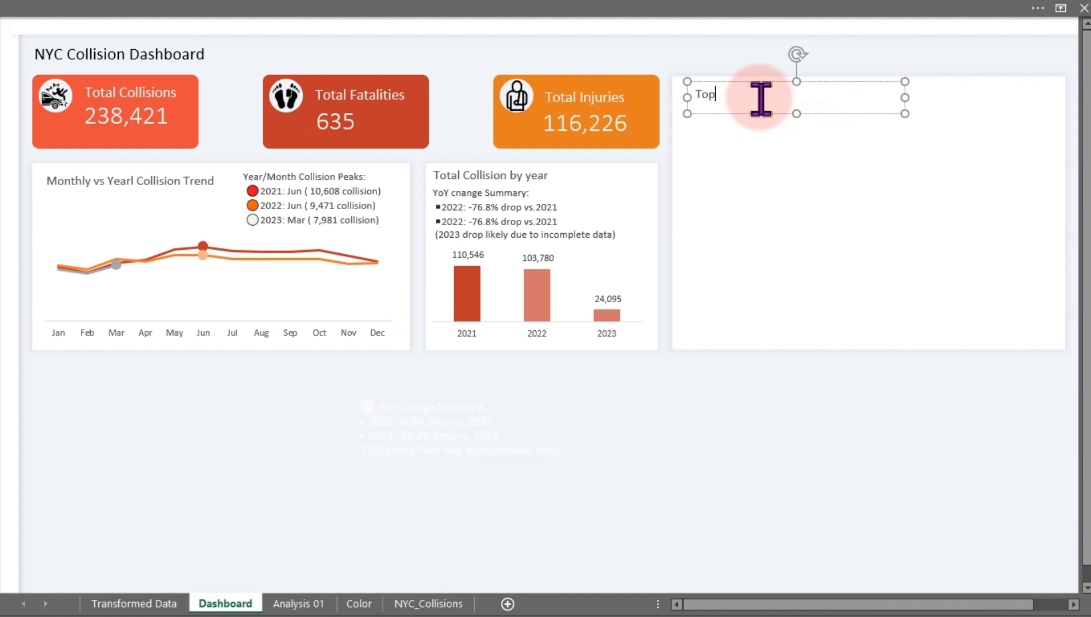
{"action": "type", "text": "-10 Contrib"}
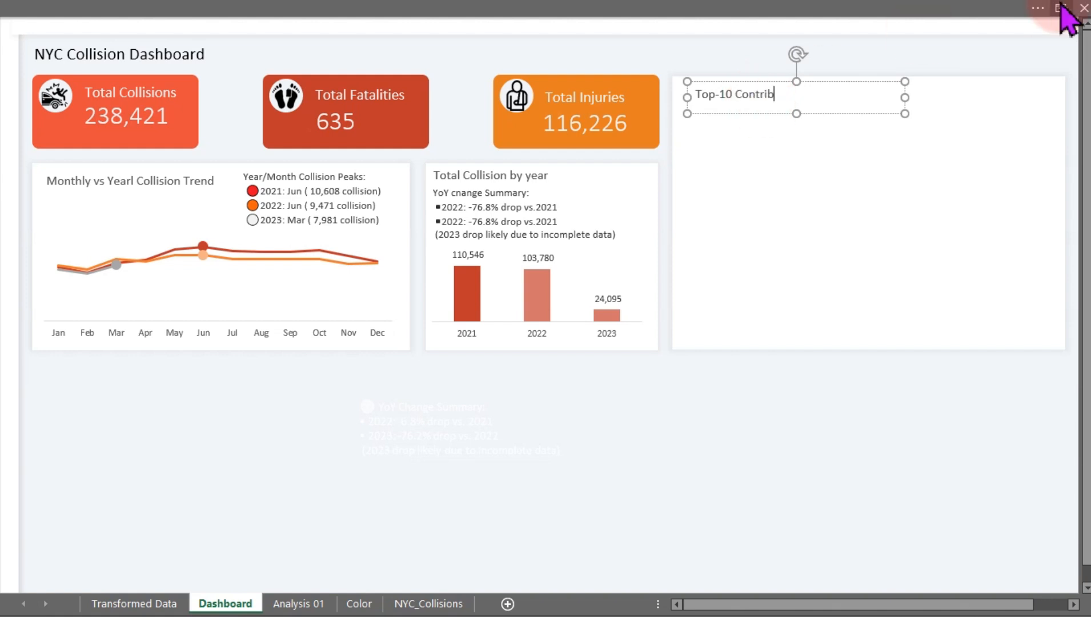
{"action": "type", "text": "t"}
{"action": "key", "text": "BackSpace"}
{"action": "type", "text": "uting Factors by Total"}
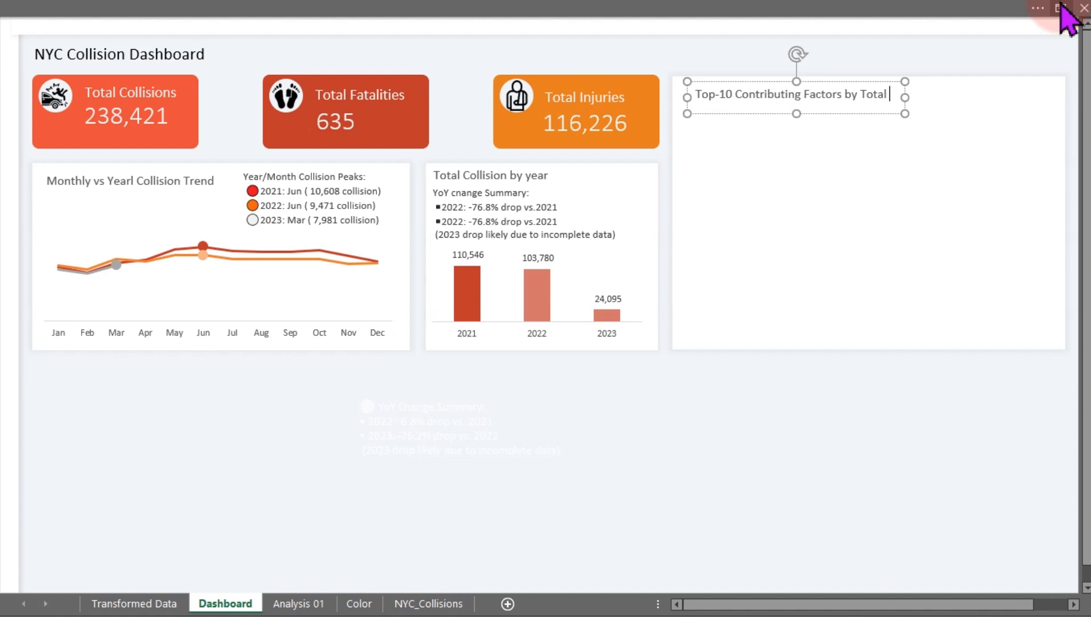
{"action": "type", "text": " collic"}
{"action": "type", "text": "ions"}
{"action": "left_click_drag", "start_coordinate": [905, 97], "coordinate": [964, 98]}
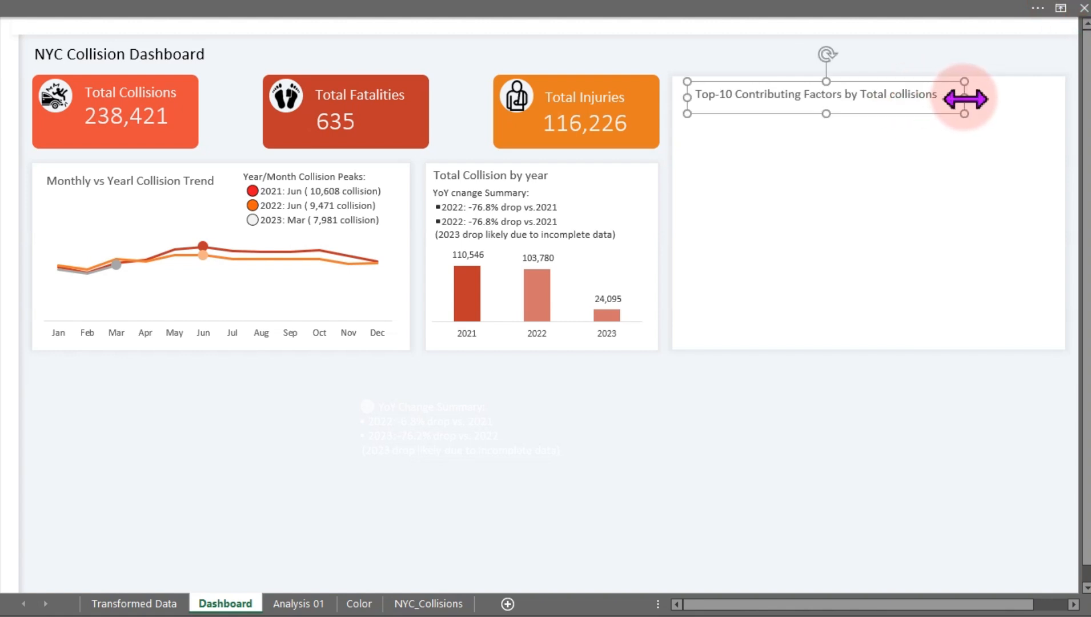
Switch to the Photos window with the project brief and browse from Objective 1 to Objective 3
{"action": "key", "text": "super"}
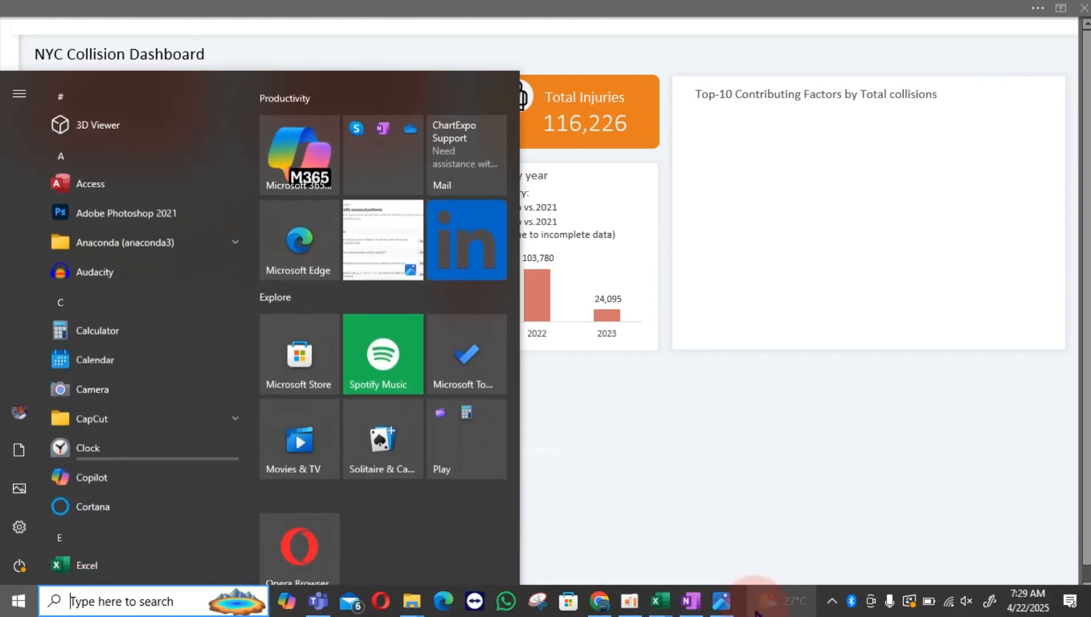
{"action": "left_click", "coordinate": [722, 601]}
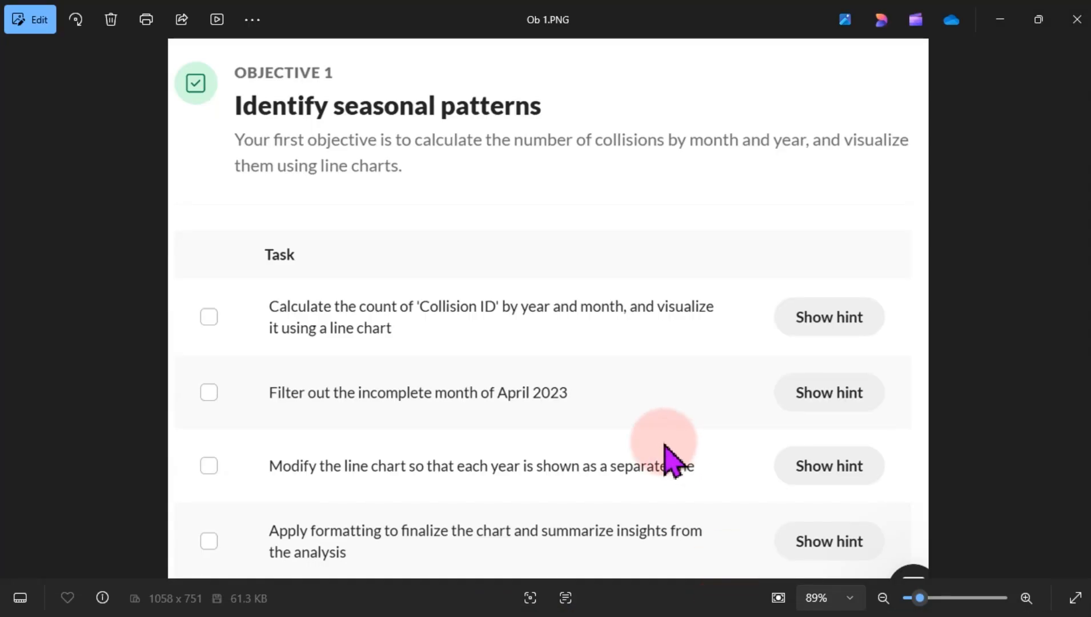
{"action": "key", "text": "Right"}
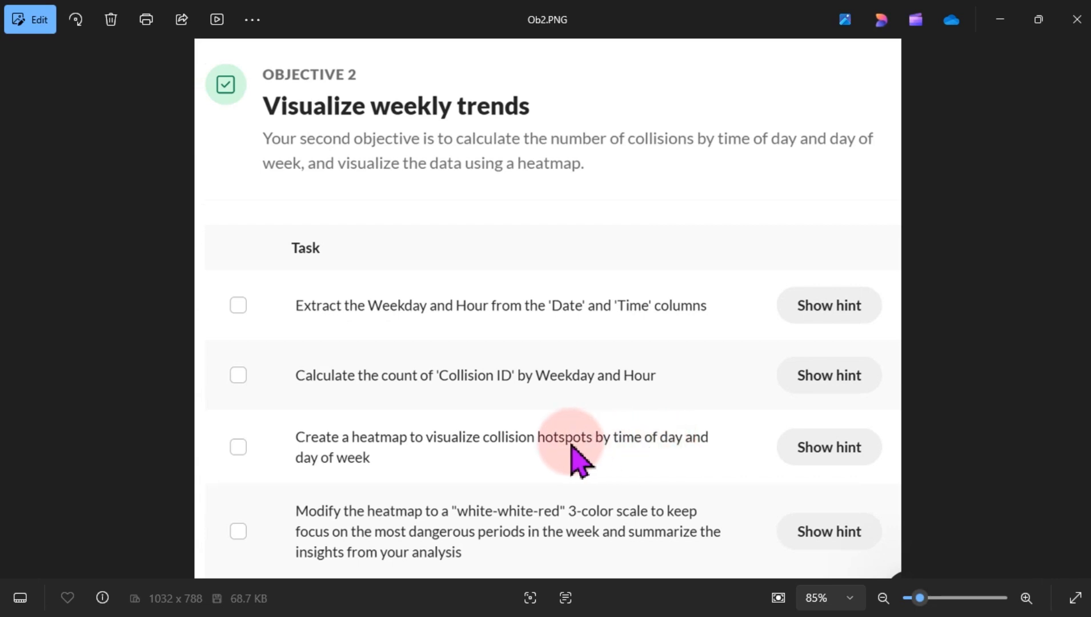
{"action": "key", "text": "Right"}
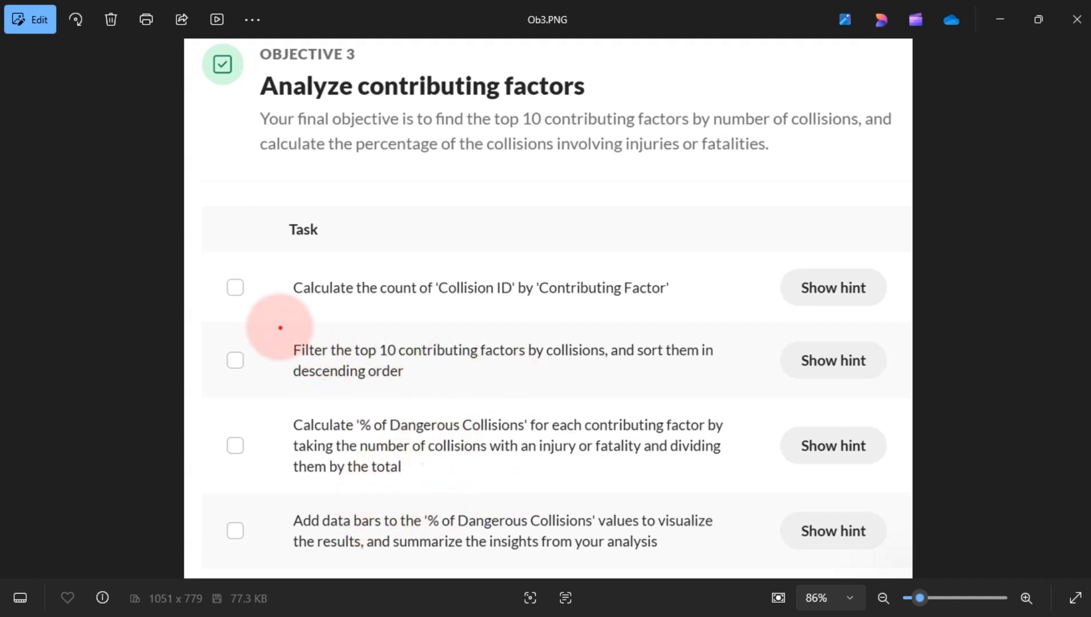
Mark the top-10 filter, % of Dangerous Collisions and data bar tasks with temporary boxes, clear them and return to the Excel dashboard
{"action": "mouse_move", "coordinate": [269, 321]}
{"action": "left_mouse_down"}
{"action": "mouse_move", "coordinate": [732, 433]}
{"action": "mouse_move", "coordinate": [750, 396]}
{"action": "left_mouse_up"}
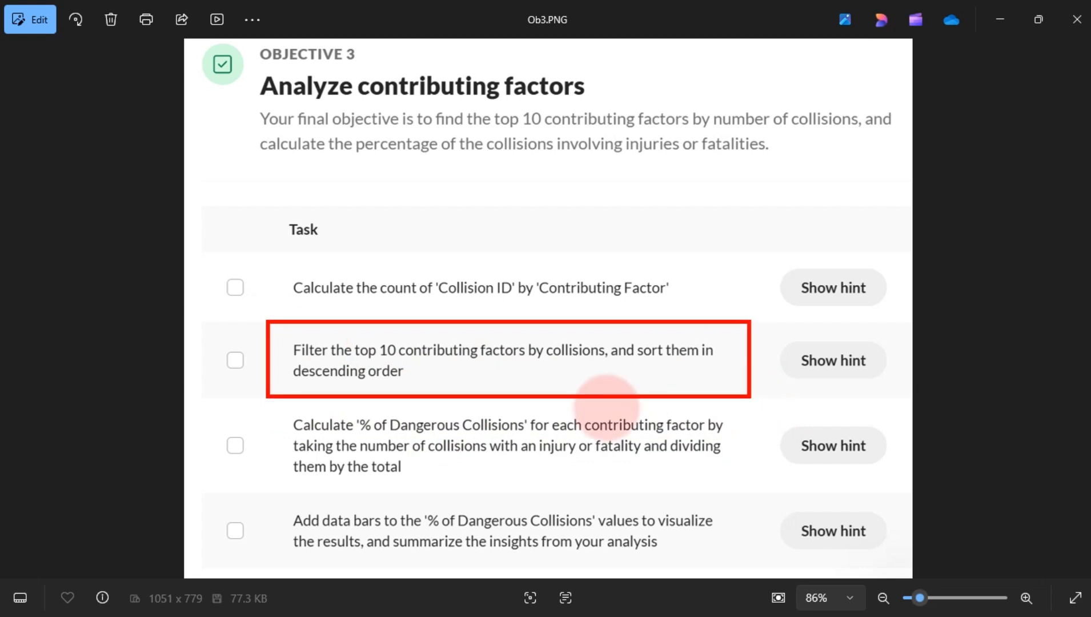
{"action": "mouse_move", "coordinate": [267, 409]}
{"action": "left_mouse_down"}
{"action": "mouse_move", "coordinate": [488, 477]}
{"action": "mouse_move", "coordinate": [723, 500]}
{"action": "mouse_move", "coordinate": [698, 496]}
{"action": "left_mouse_up"}
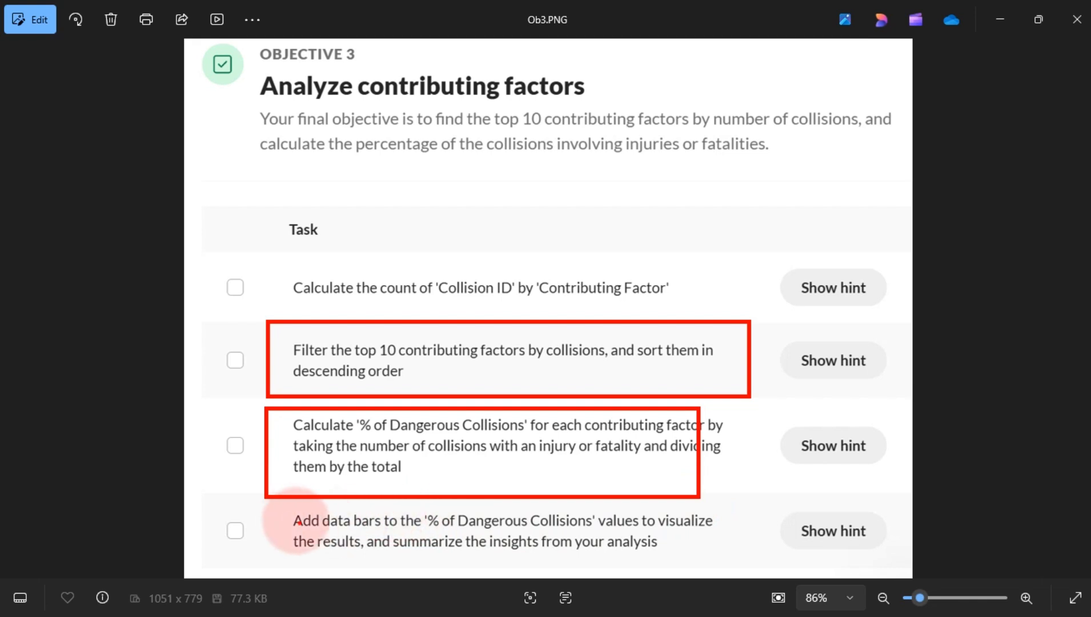
{"action": "mouse_move", "coordinate": [276, 505]}
{"action": "left_mouse_down"}
{"action": "mouse_move", "coordinate": [302, 517]}
{"action": "mouse_move", "coordinate": [742, 569]}
{"action": "left_mouse_up"}
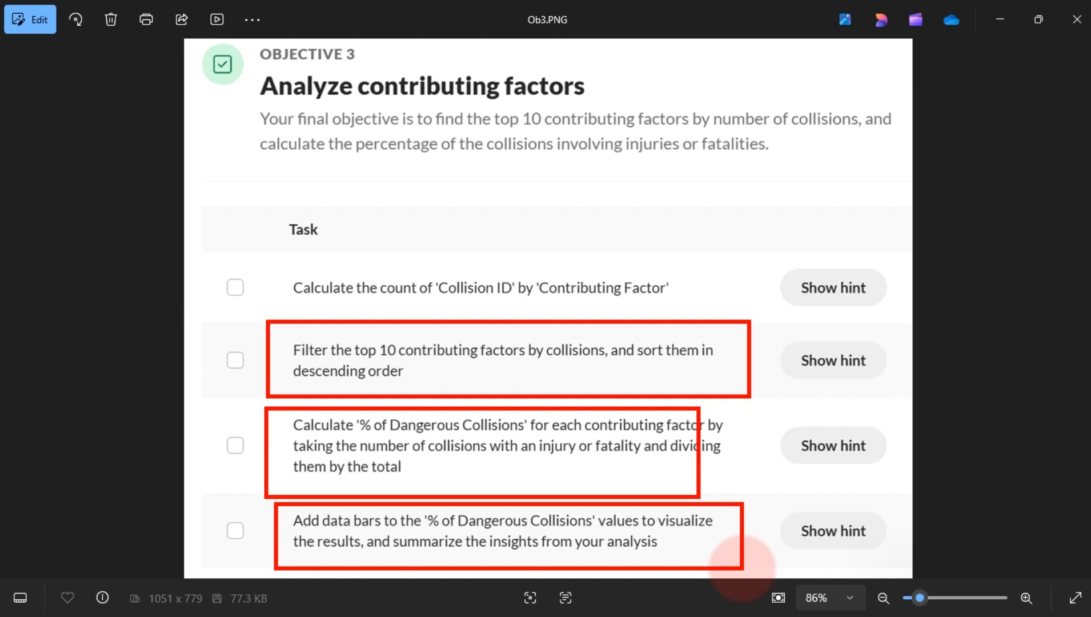
{"action": "key", "text": "Escape"}
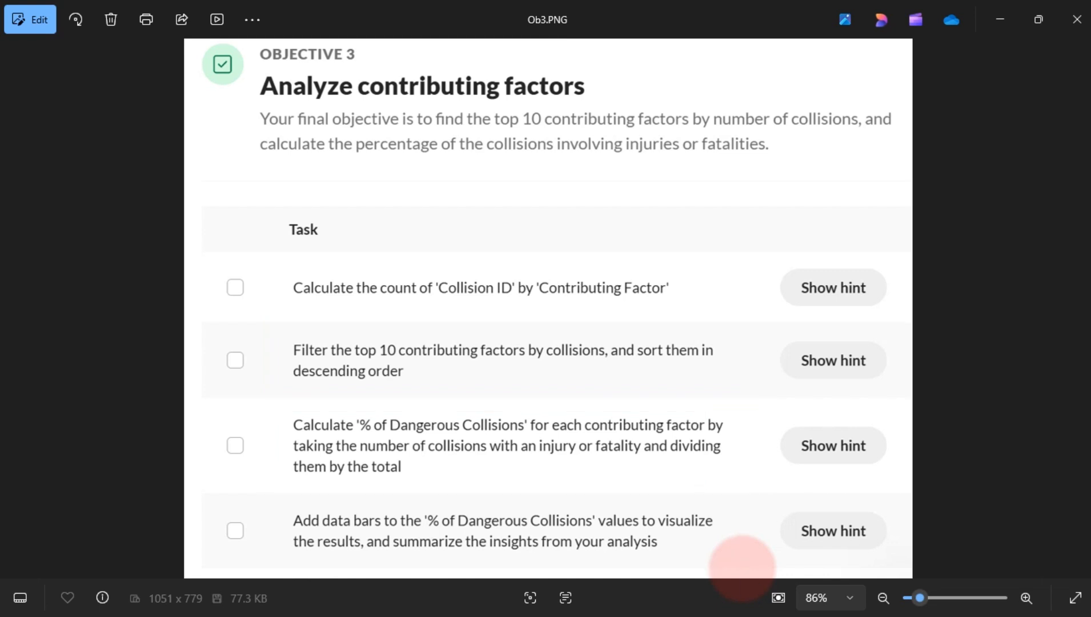
{"action": "left_click", "coordinate": [1000, 20]}
{"action": "left_click", "coordinate": [596, 423]}
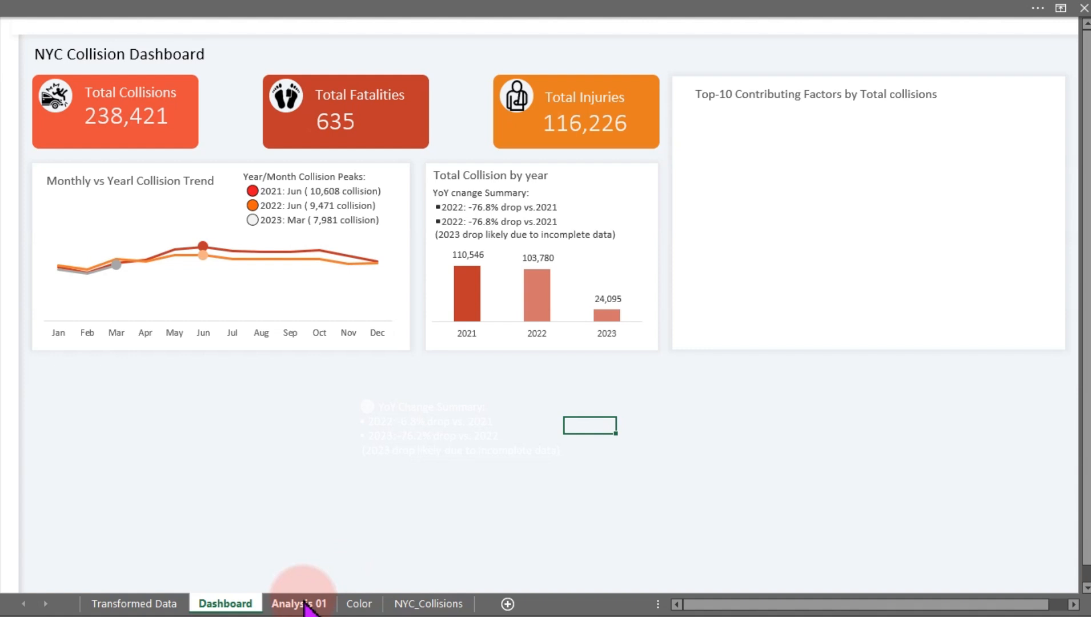
Insert a new worksheet between Dashboard and Analysis 01 and name it Formatted Table
{"action": "left_click", "coordinate": [507, 605]}
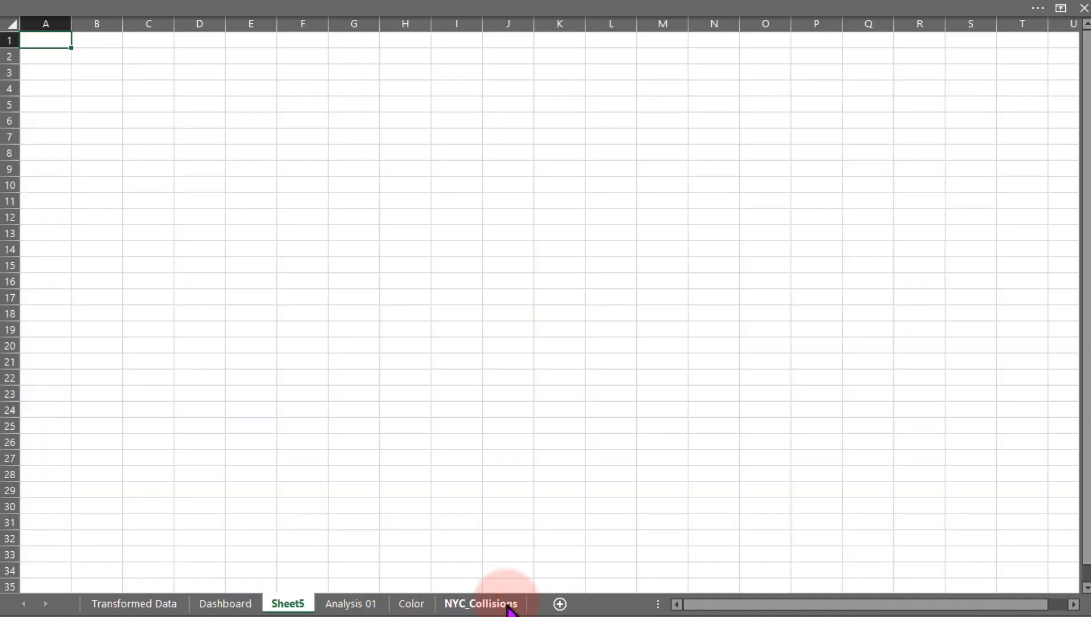
{"action": "double_click", "coordinate": [300, 603]}
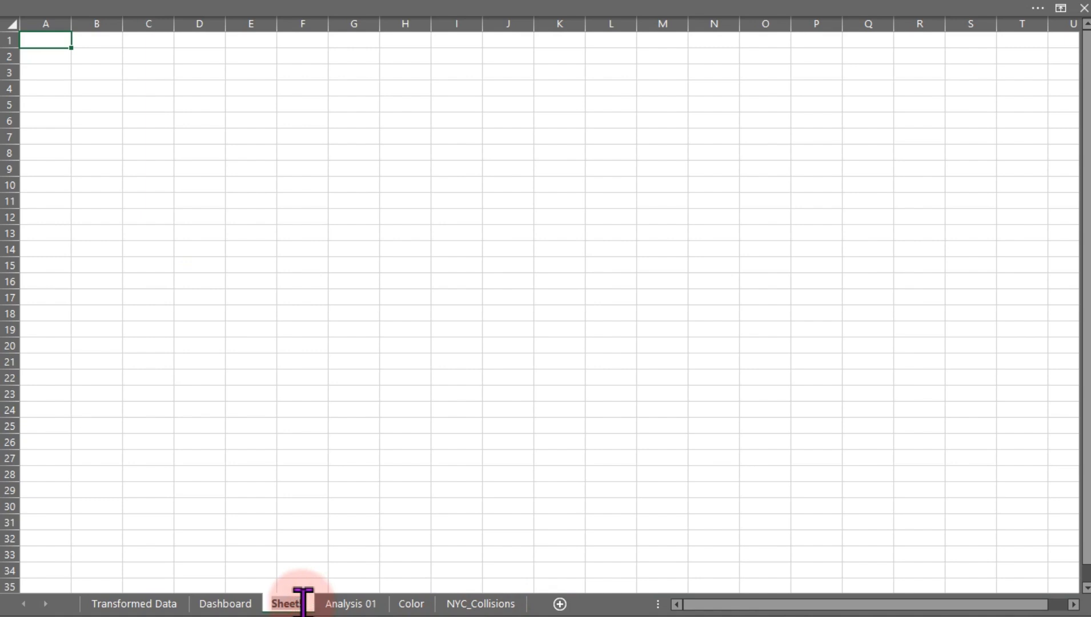
{"action": "type", "text": "Formatting"}
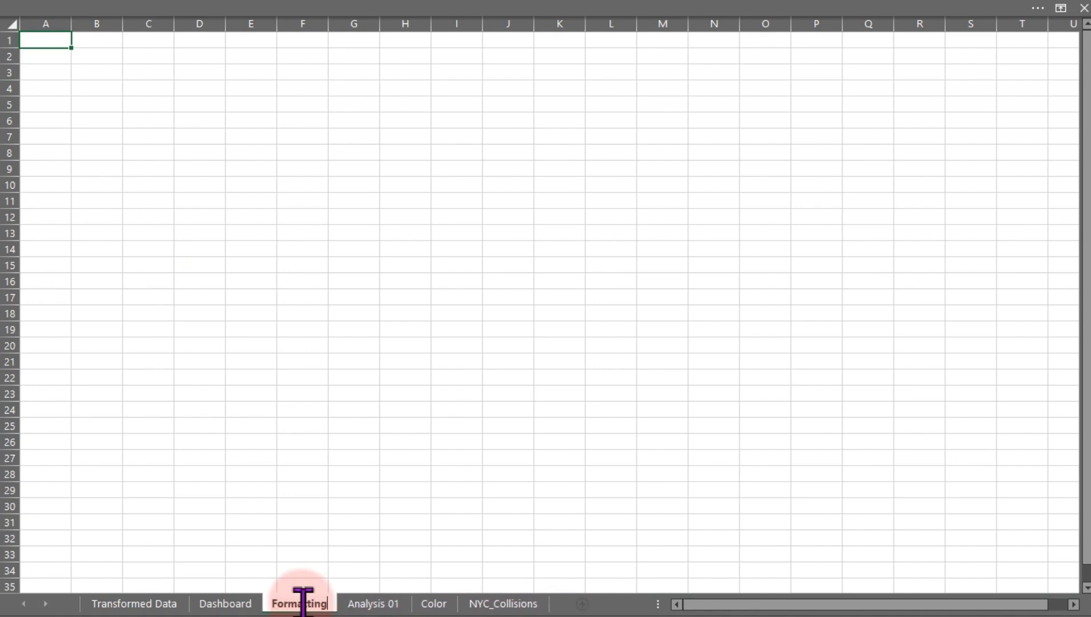
{"action": "key", "text": "BackSpace"}
{"action": "key", "text": "BackSpace"}
{"action": "key", "text": "BackSpace"}
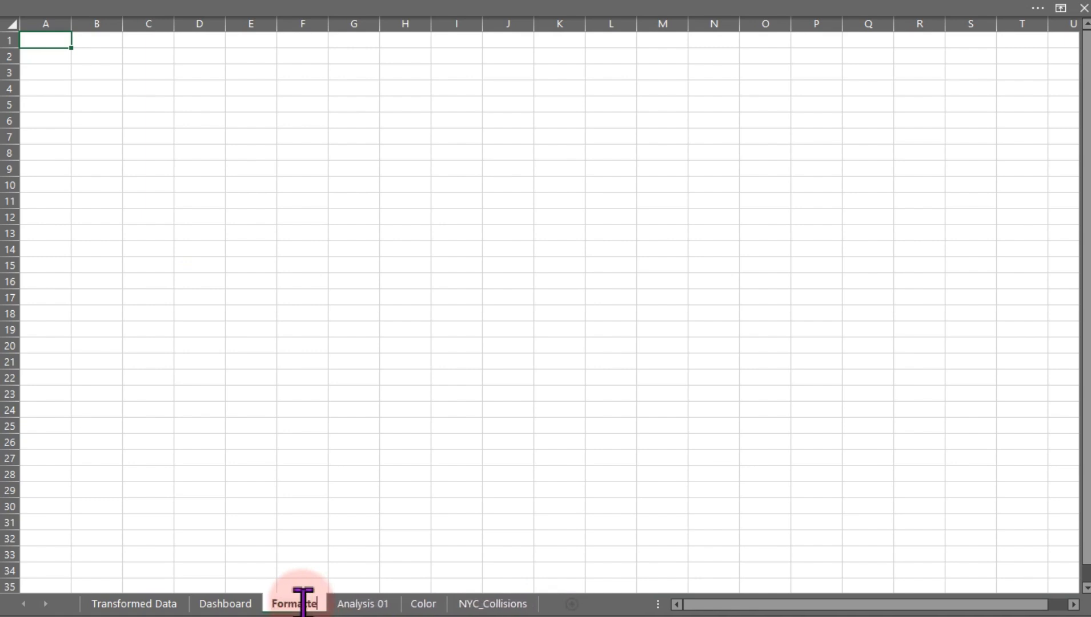
{"action": "type", "text": "ed Table"}
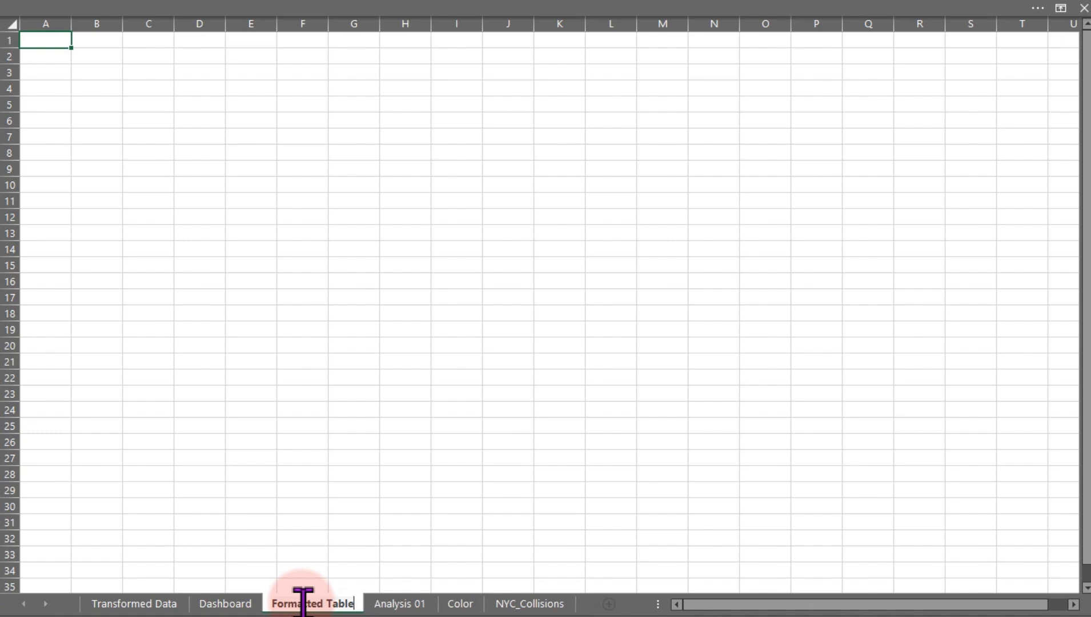
{"action": "key", "text": "Return"}
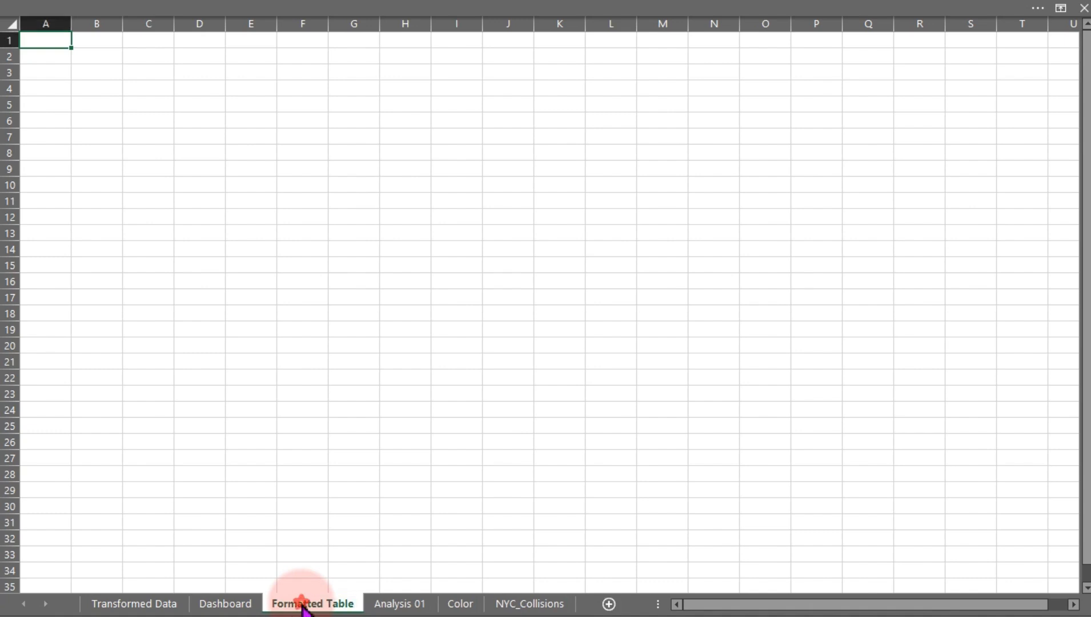
Rename the Formatted Table sheet as Hitmap
{"action": "double_click", "coordinate": [304, 606]}
{"action": "type", "text": "Hitm"}
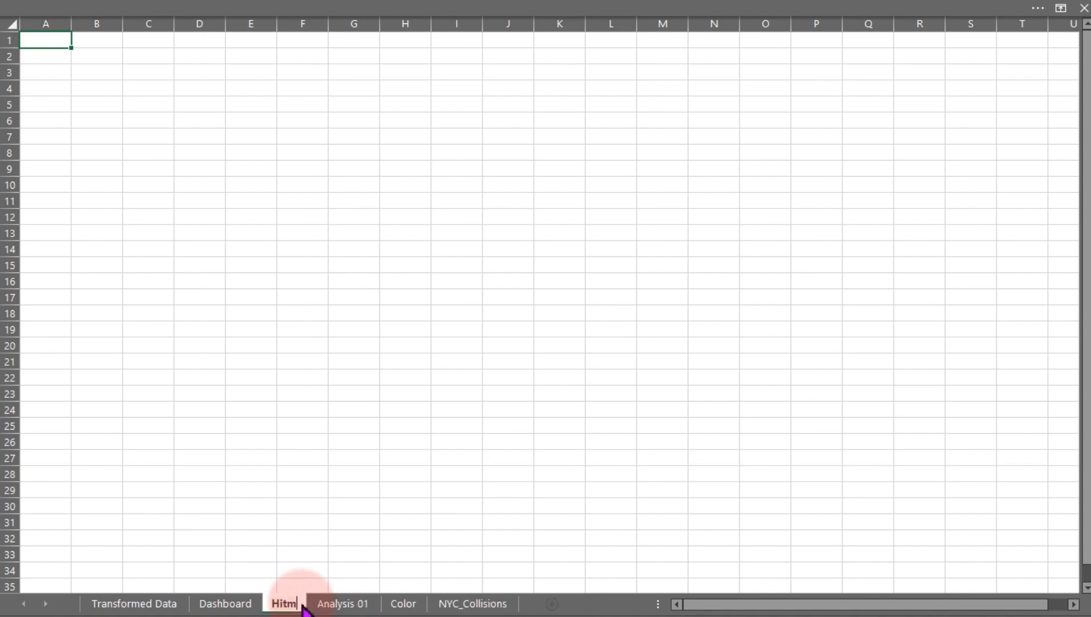
{"action": "type", "text": "ap"}
{"action": "key", "text": "Return"}
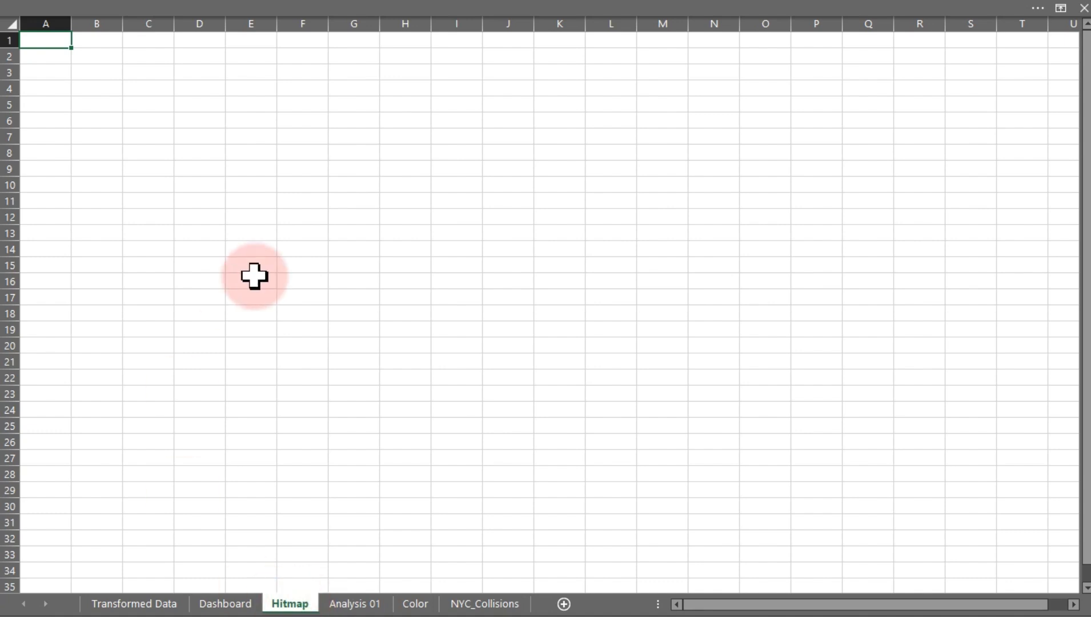
Duplicate the yearly Total Collisions pivot table on the Analysis 01 sheet, placing the copy at cell AN12
{"action": "left_click", "coordinate": [337, 606]}
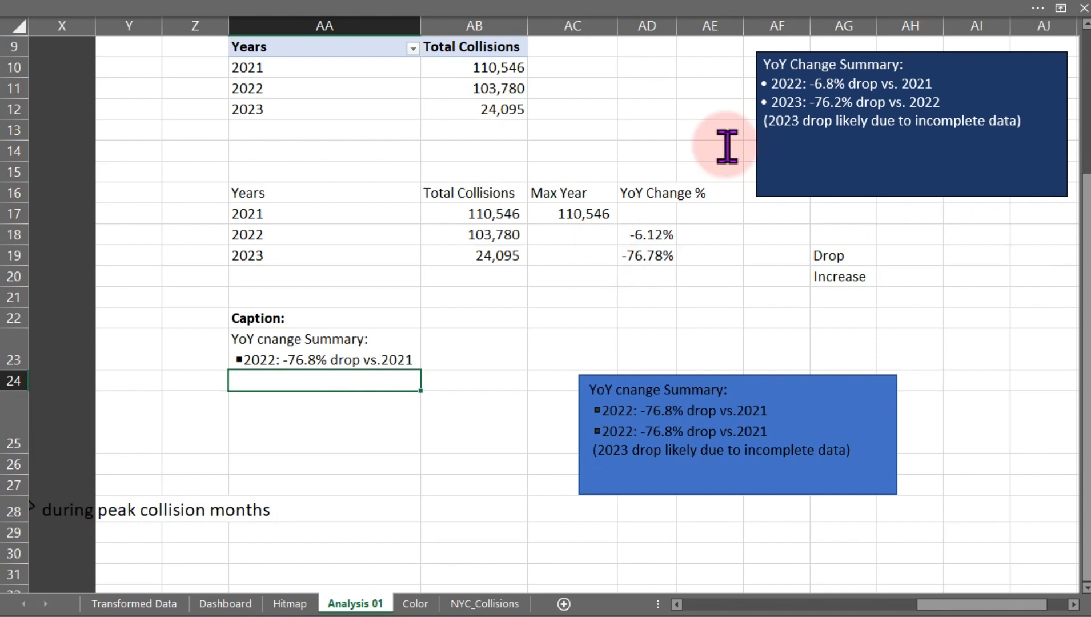
{"action": "left_click", "coordinate": [517, 111]}
{"action": "left_click_drag", "start_coordinate": [517, 111], "coordinate": [252, 45]}
{"action": "key", "text": "ctrl+c"}
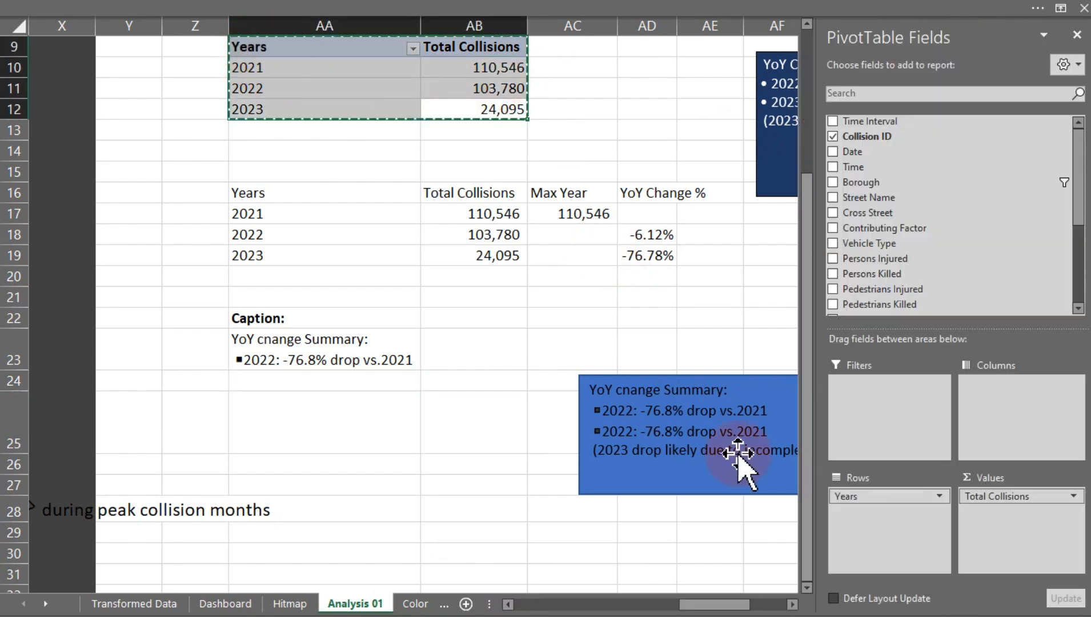
{"action": "left_click_drag", "start_coordinate": [714, 603], "coordinate": [792, 605]}
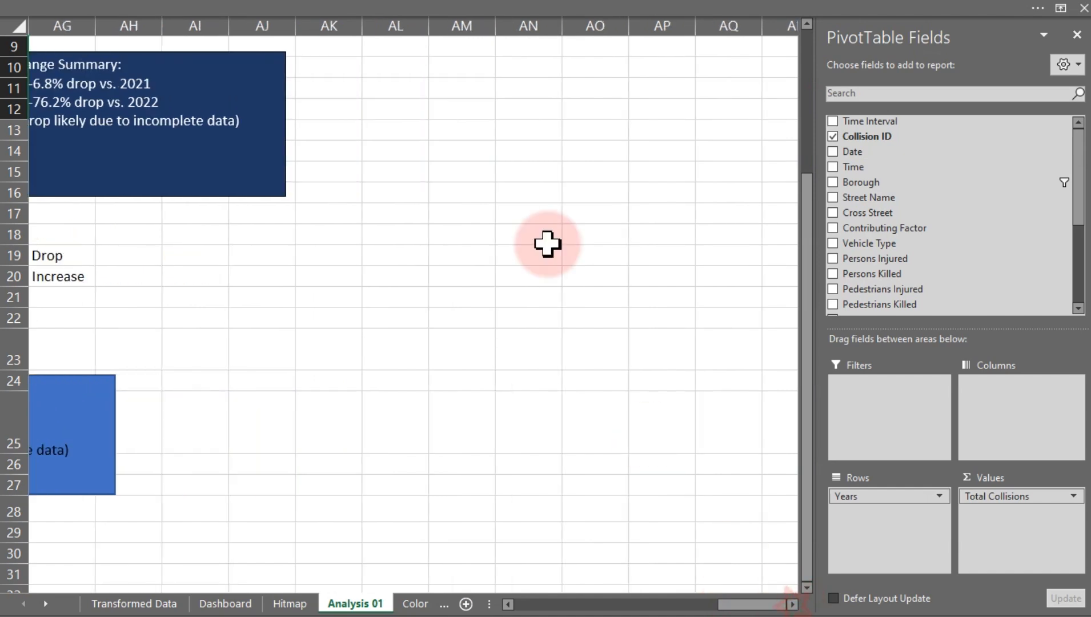
{"action": "left_click", "coordinate": [550, 110]}
{"action": "key", "text": "ctrl+v"}
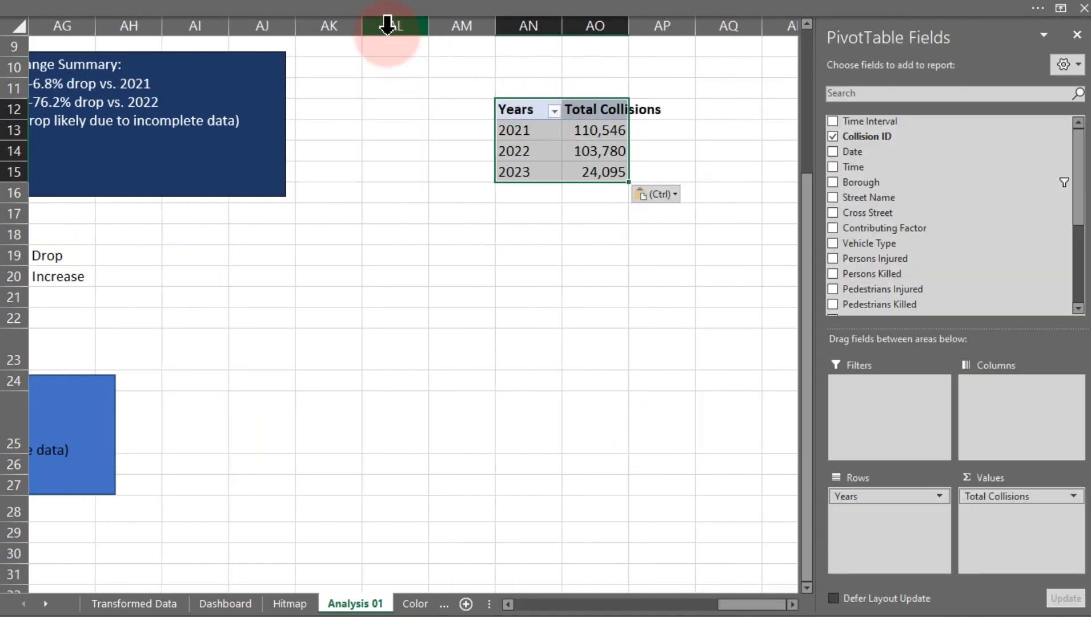
Fill the whole of column AL with the dark grey color as a divider before the copied pivot table
{"action": "left_click", "coordinate": [392, 26]}
{"action": "left_click", "coordinate": [173, 9]}
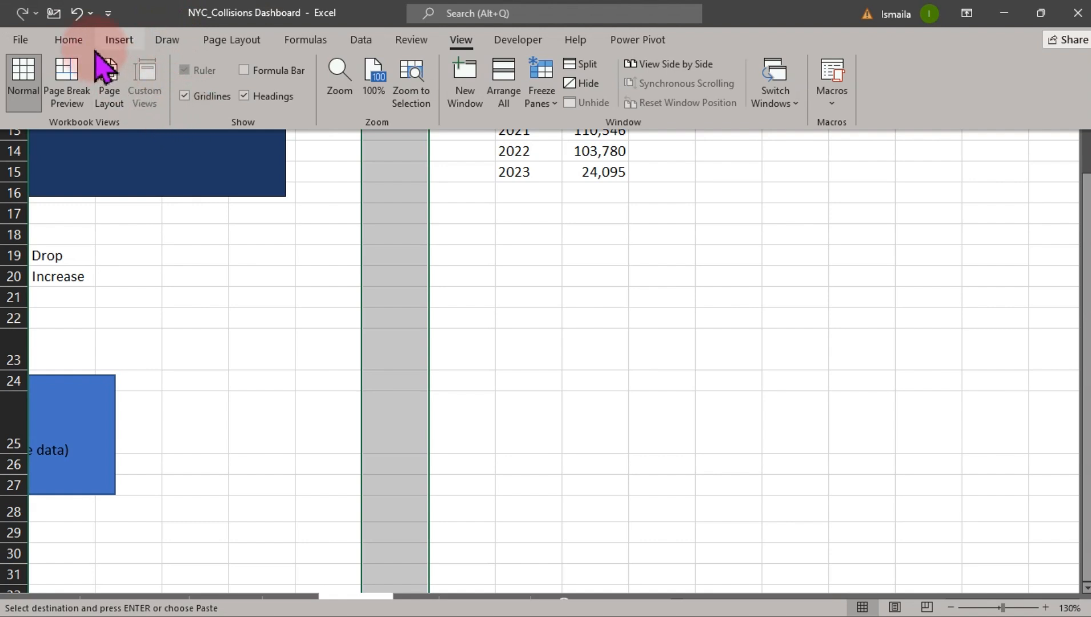
{"action": "left_click", "coordinate": [69, 40]}
{"action": "left_click", "coordinate": [205, 98]}
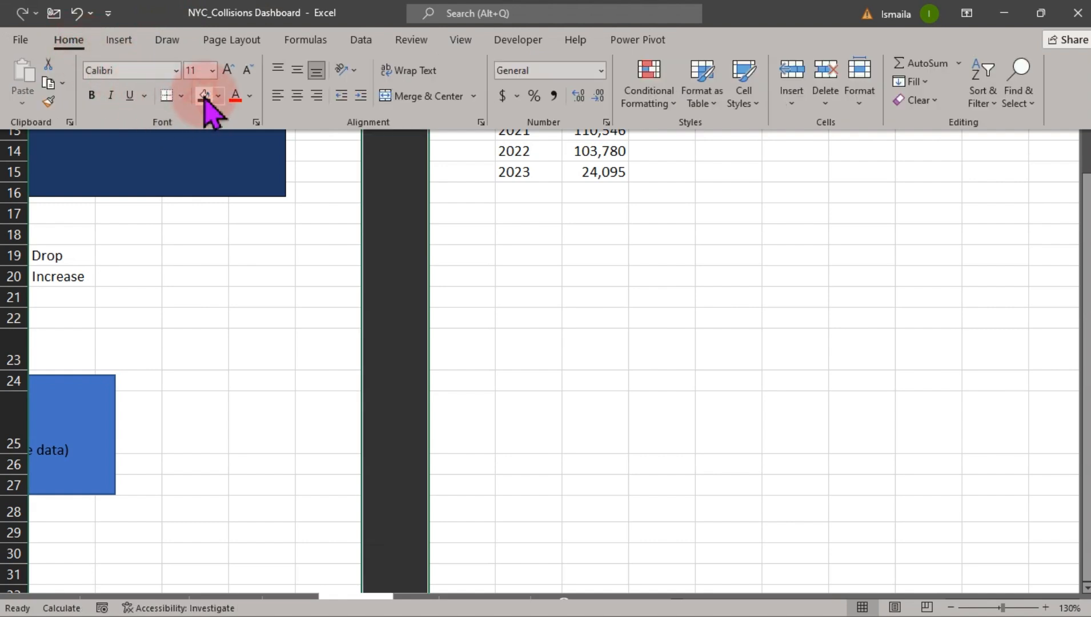
Empty the copied pivot table at AN12 by removing its Years row field and Total Collisions value field
{"action": "left_click", "coordinate": [532, 137]}
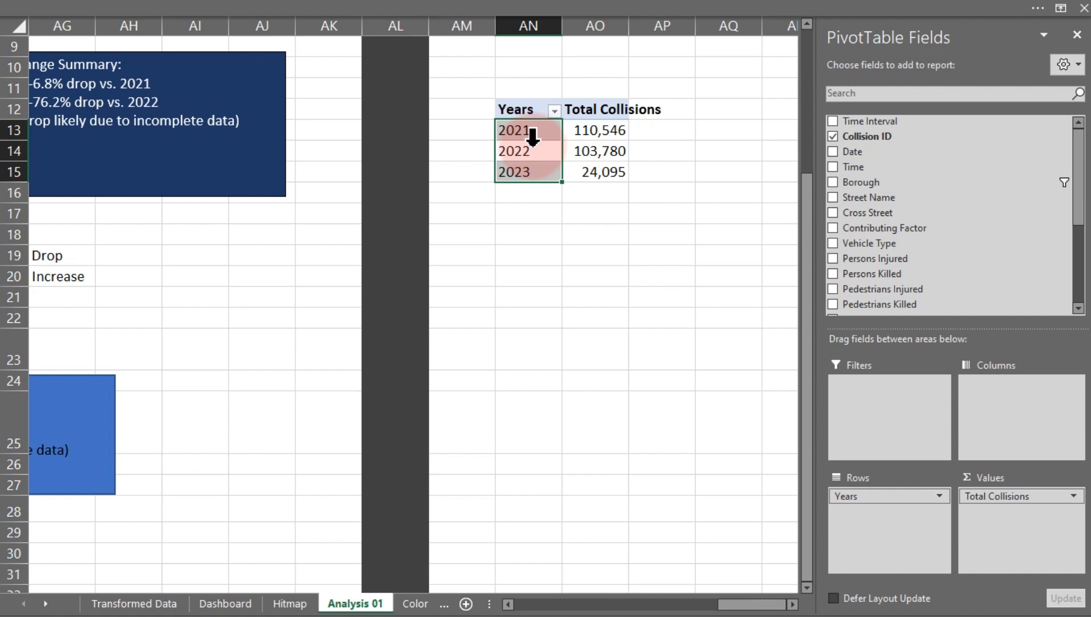
{"action": "left_click", "coordinate": [526, 151]}
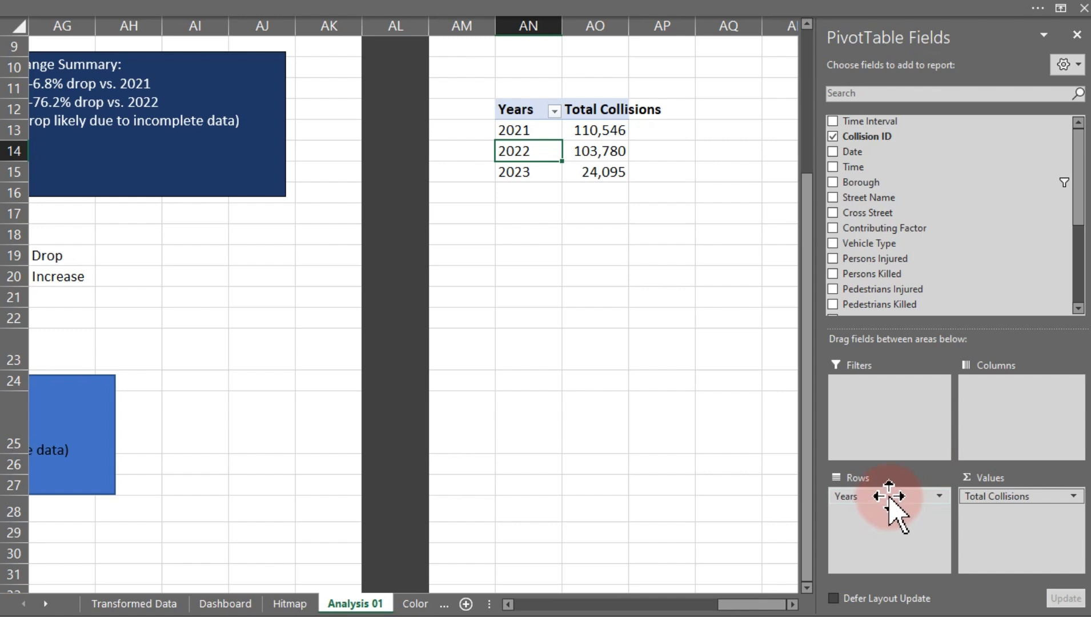
{"action": "left_click_drag", "start_coordinate": [889, 497], "coordinate": [657, 463]}
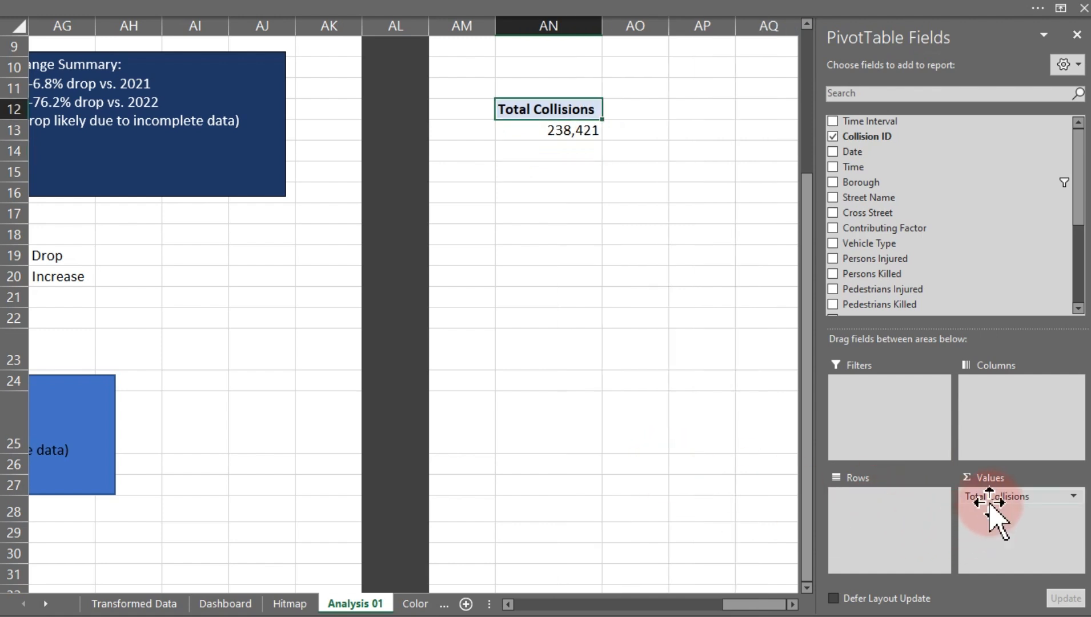
{"action": "left_click_drag", "start_coordinate": [988, 503], "coordinate": [744, 512]}
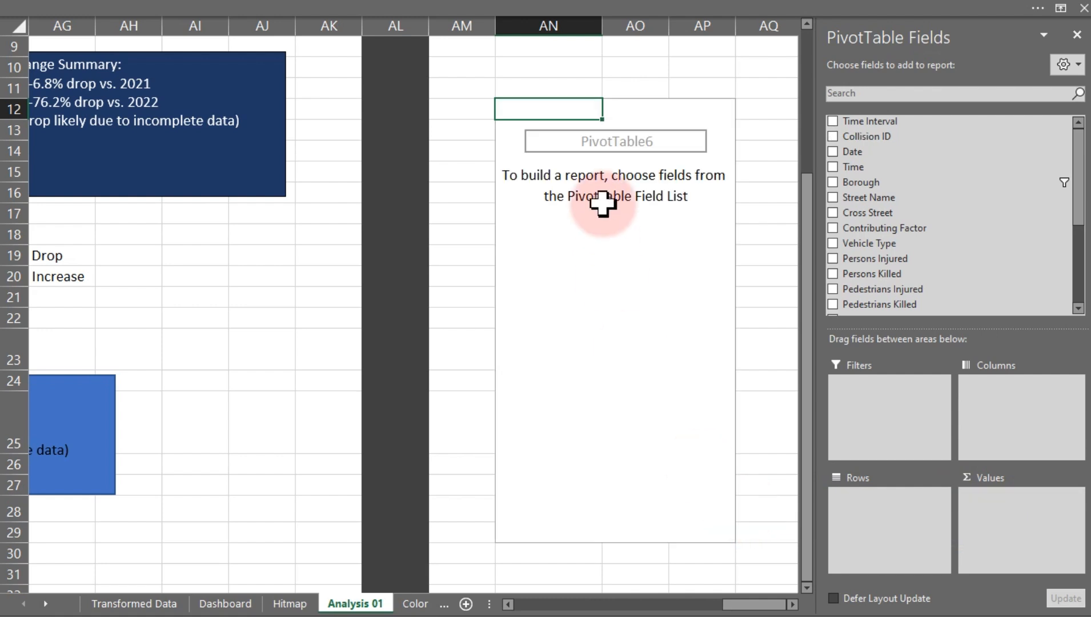
Rename the empty pivot table as top10
{"action": "left_click", "coordinate": [634, 214]}
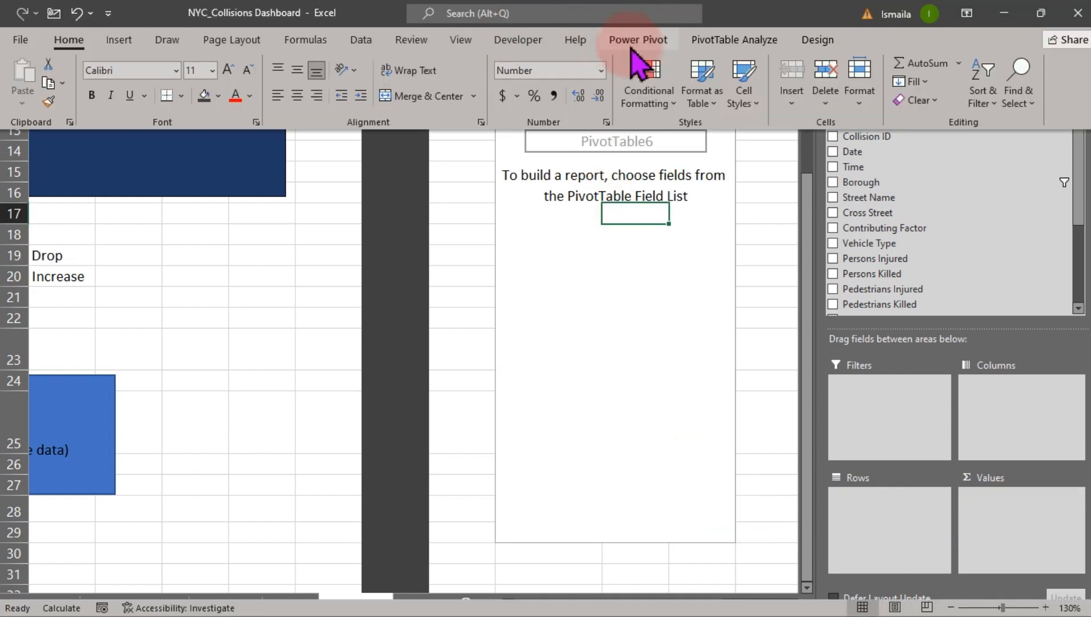
{"action": "left_click", "coordinate": [726, 40]}
{"action": "left_click", "coordinate": [60, 82]}
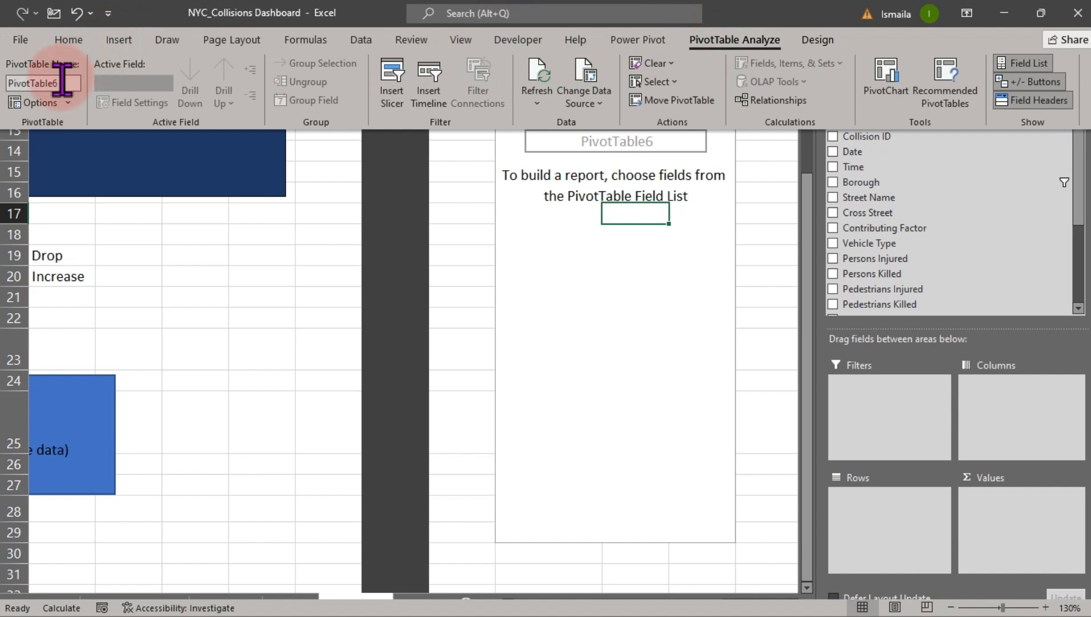
{"action": "type", "text": "top"}
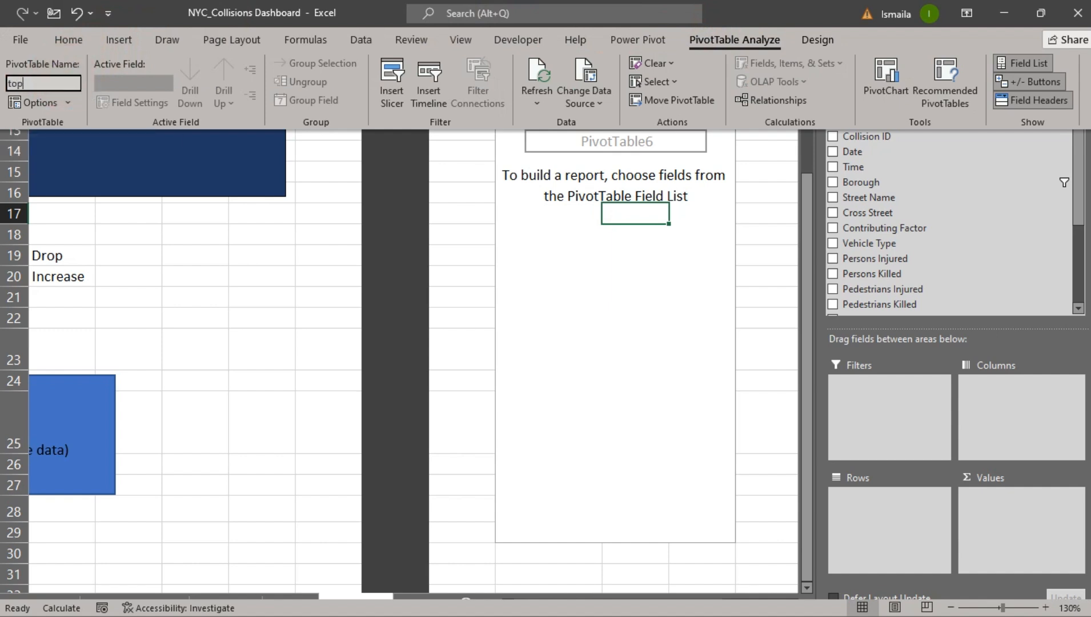
{"action": "type", "text": "10"}
{"action": "key", "text": "Return"}
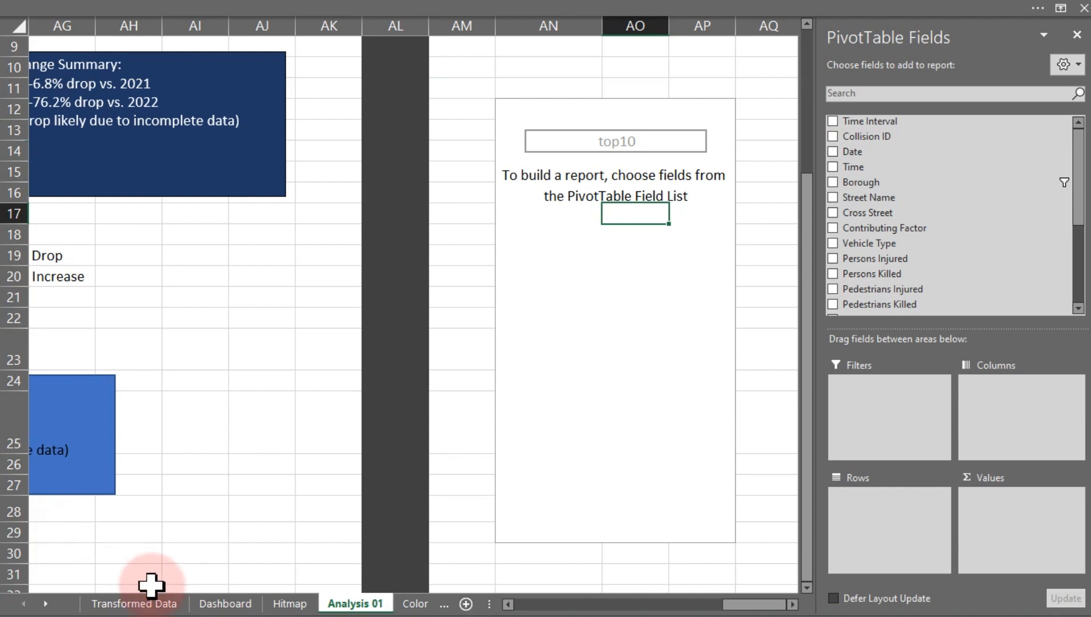
Insert a blank column between Vehicle Type and Persons Injured in the table on the NYC_Collisions sheet
{"action": "left_click", "coordinate": [137, 604]}
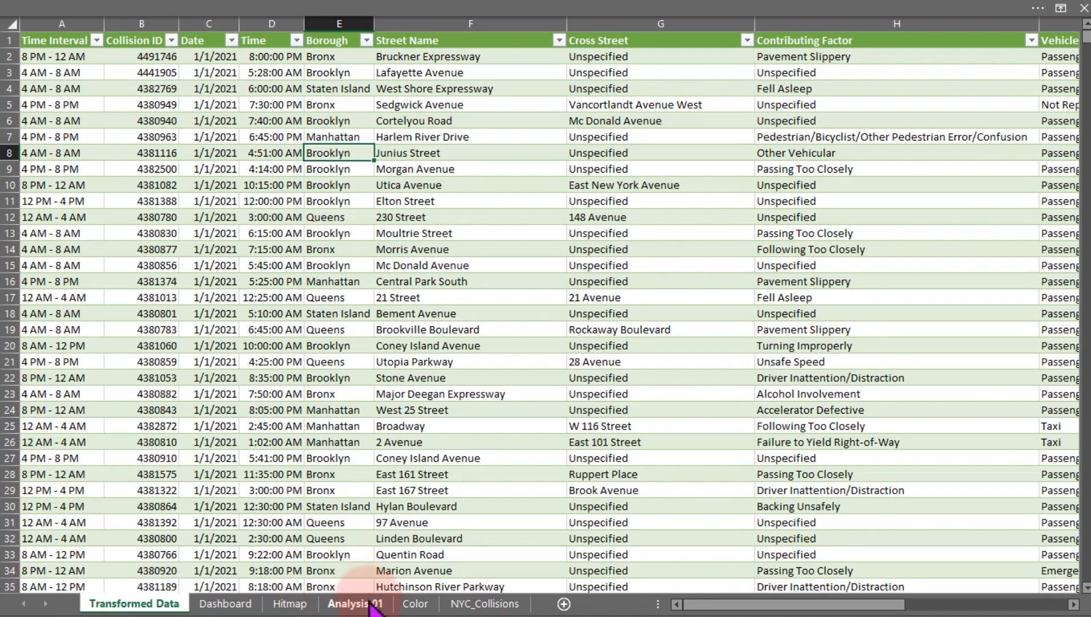
{"action": "left_click", "coordinate": [464, 604]}
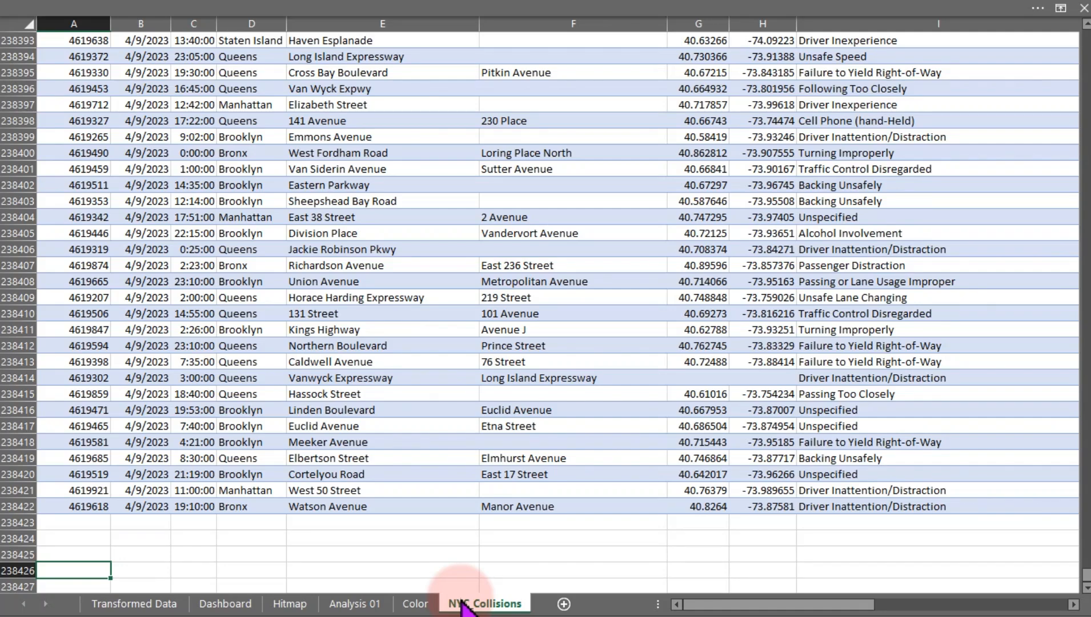
{"action": "left_click", "coordinate": [172, 605]}
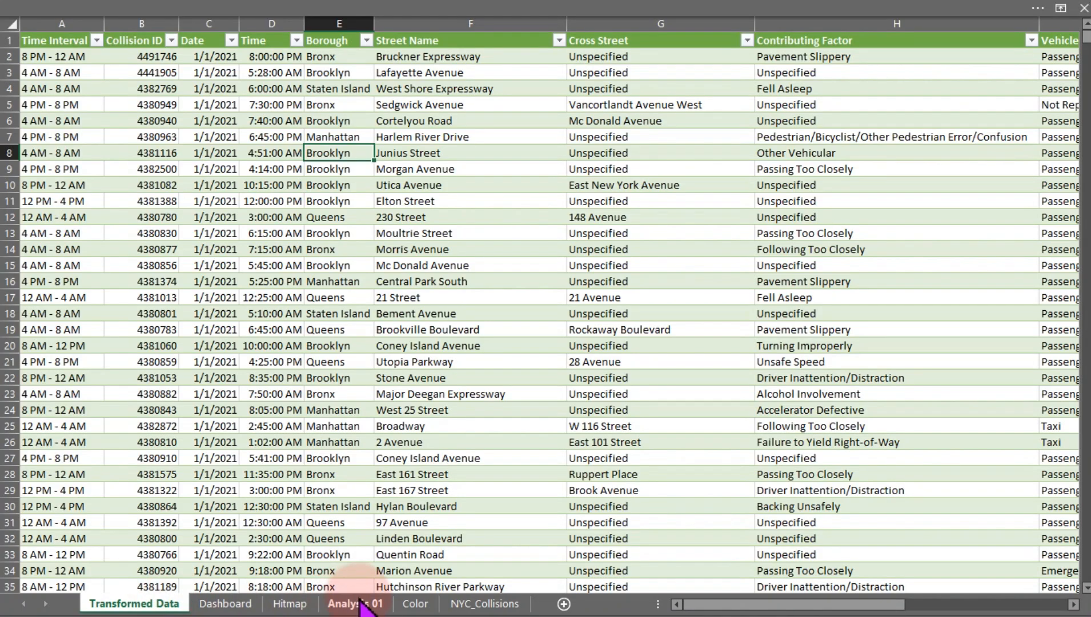
{"action": "left_click", "coordinate": [461, 607]}
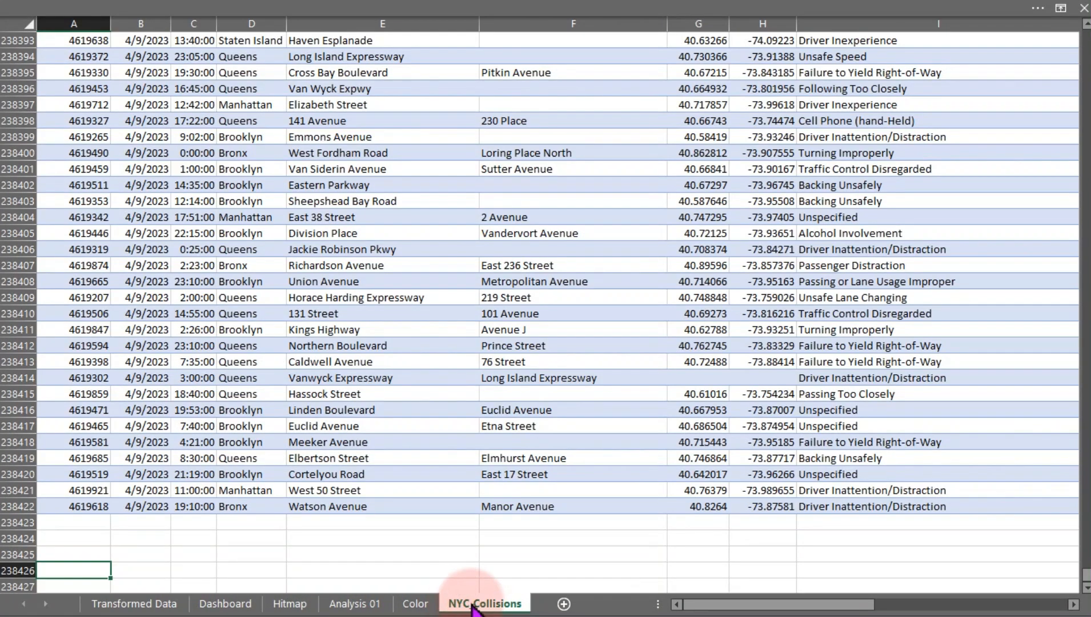
{"action": "left_click_drag", "start_coordinate": [688, 610], "coordinate": [820, 606]}
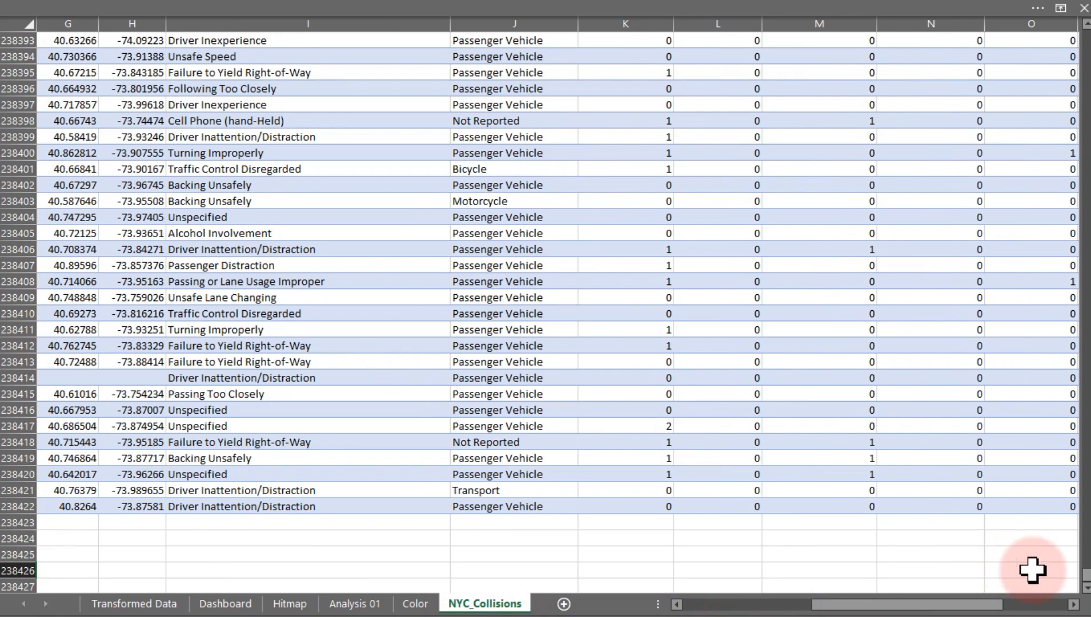
{"action": "left_click_drag", "start_coordinate": [1086, 574], "coordinate": [1087, 10]}
{"action": "left_click", "coordinate": [577, 22]}
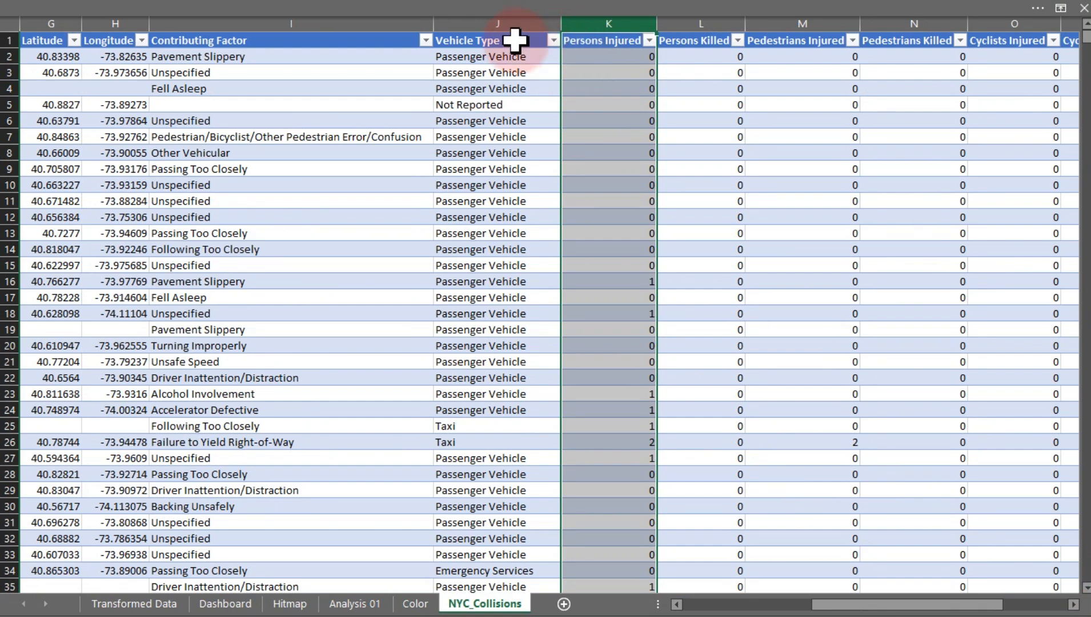
{"action": "key", "text": "ctrl+shift+plus"}
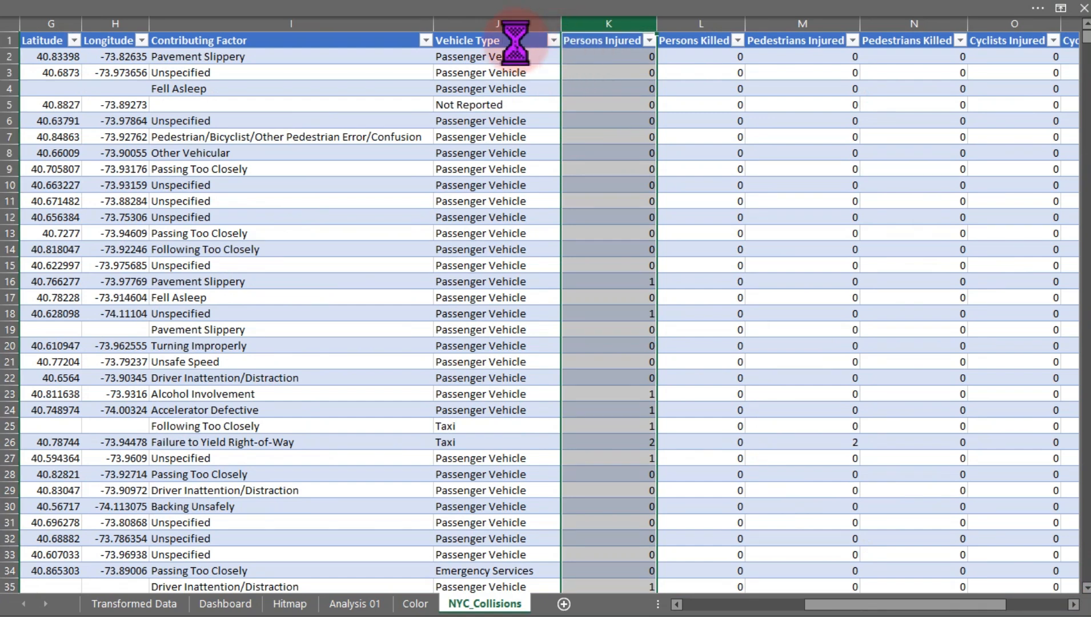
Name the new blank column's header Check
{"action": "left_click", "coordinate": [609, 39]}
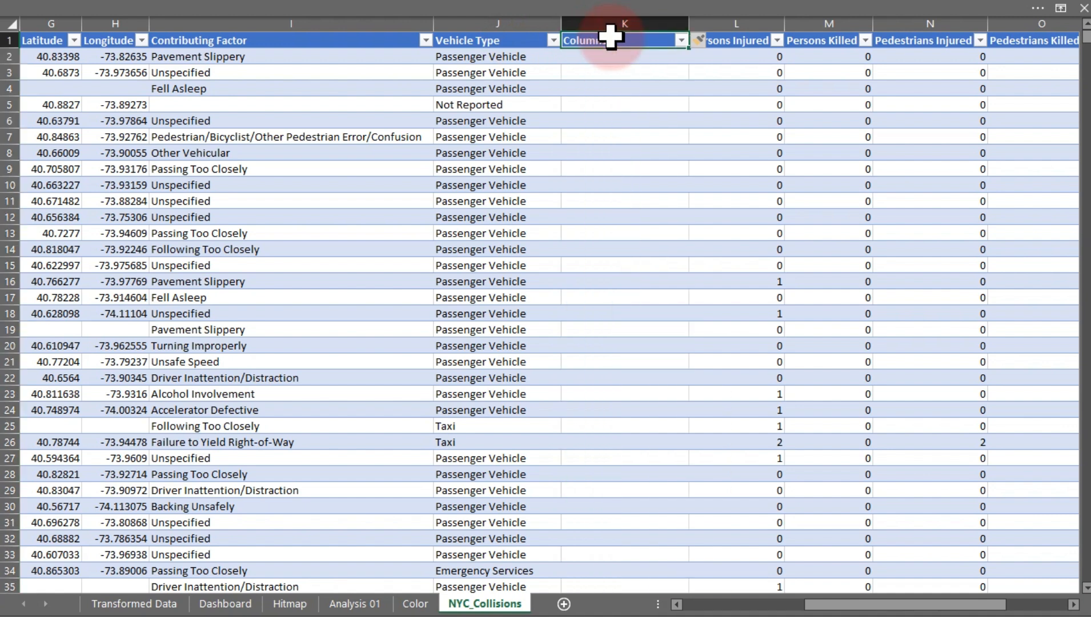
{"action": "type", "text": "Che"}
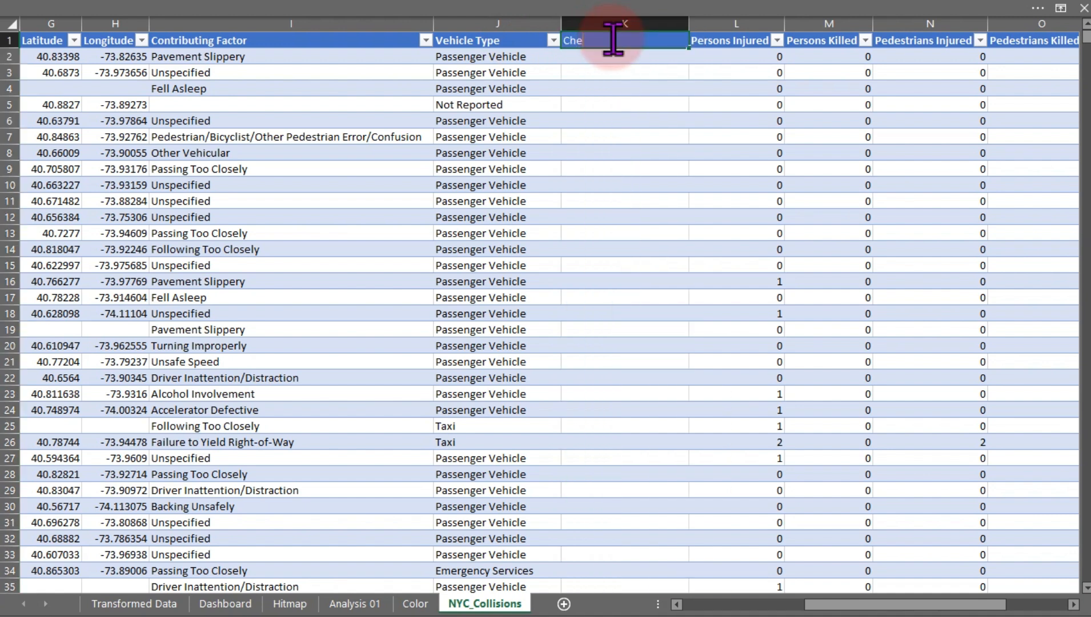
{"action": "type", "text": "ck"}
{"action": "key", "text": "Return"}
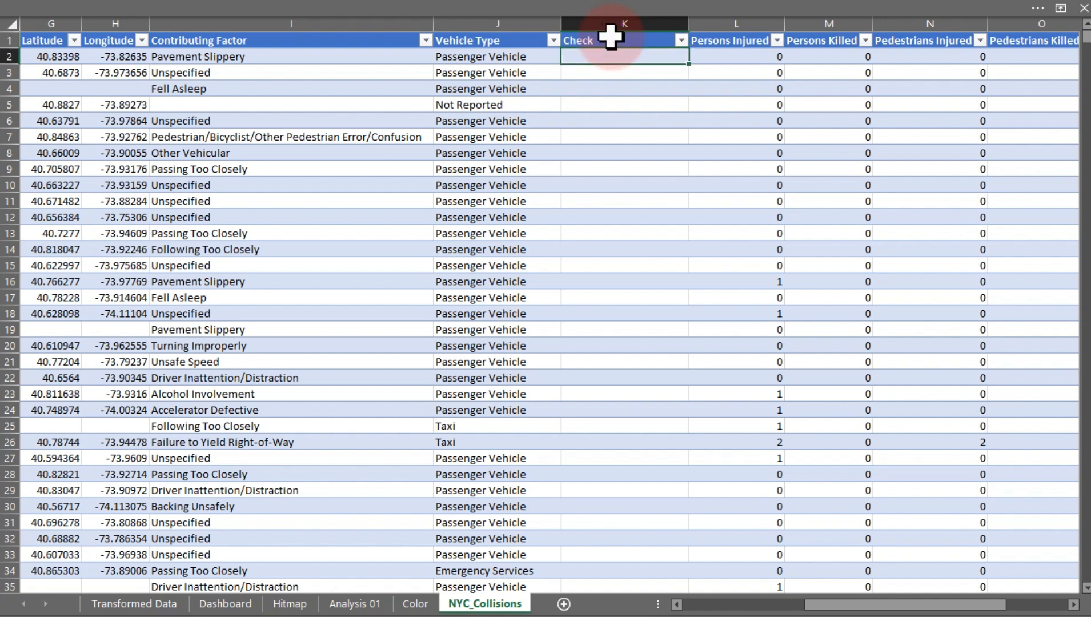
Start an IF formula in K2 of the Check column, with an OR test for Persons Injured or Persons Killed greater than 0
{"action": "left_click", "coordinate": [723, 56]}
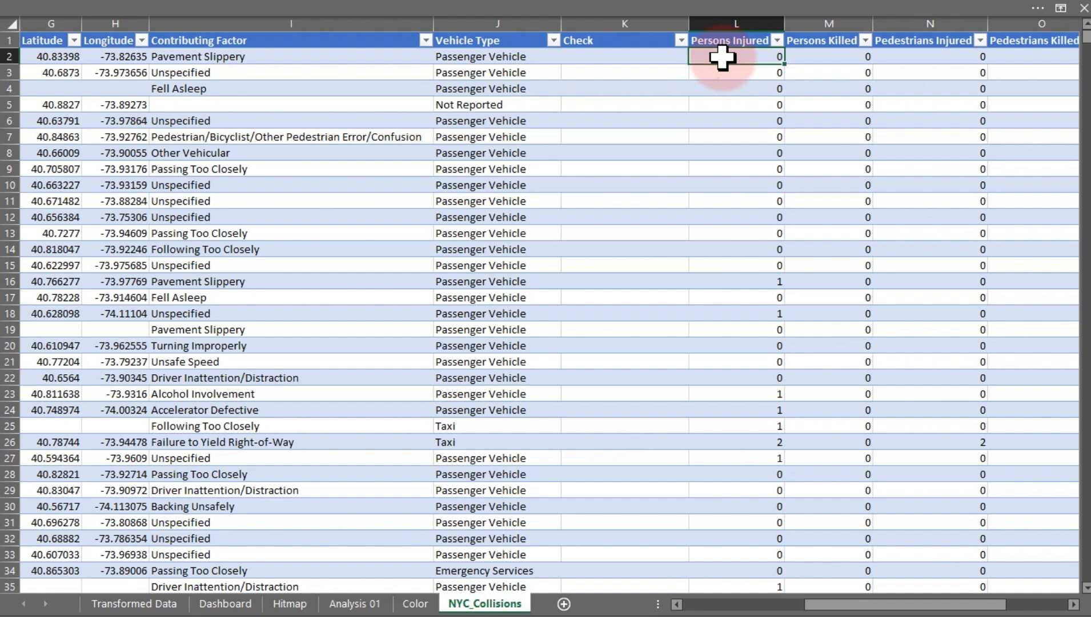
{"action": "left_click", "coordinate": [791, 55]}
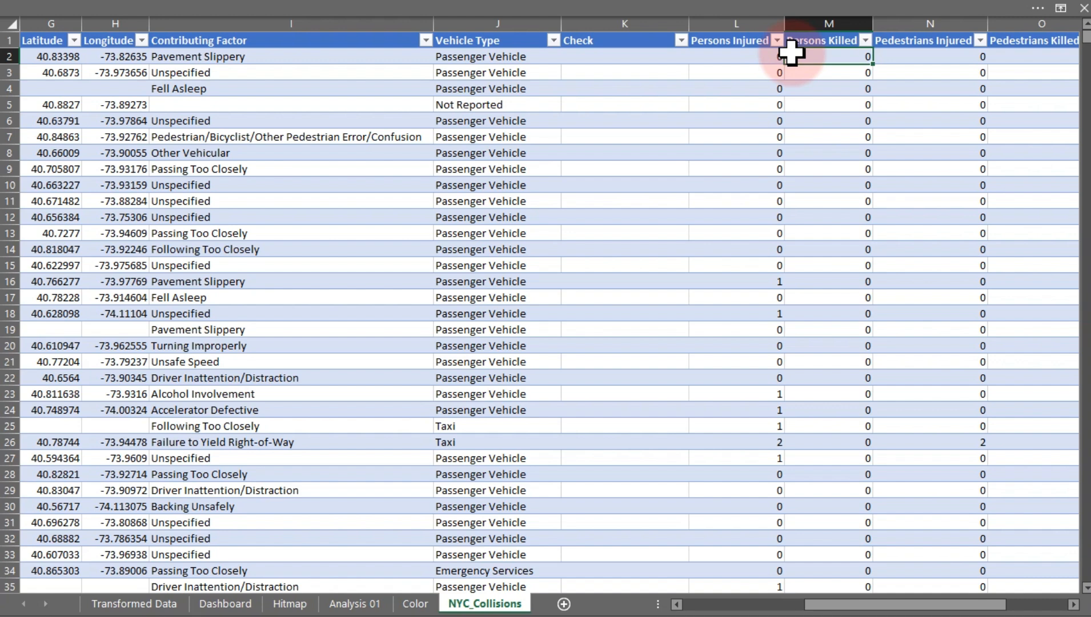
{"action": "left_click", "coordinate": [625, 61]}
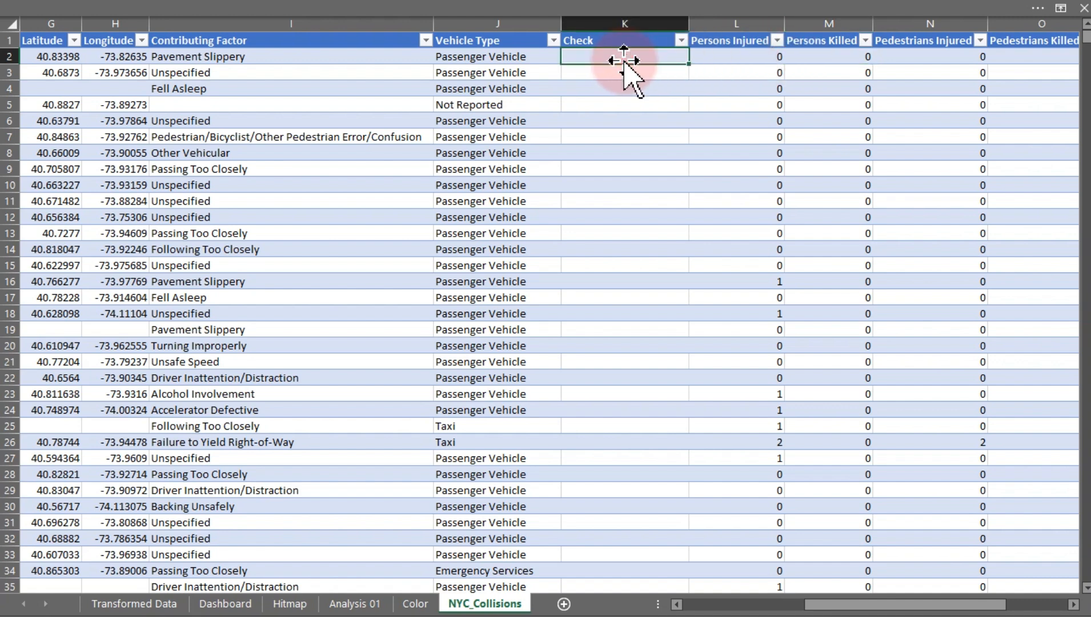
{"action": "type", "text": "="}
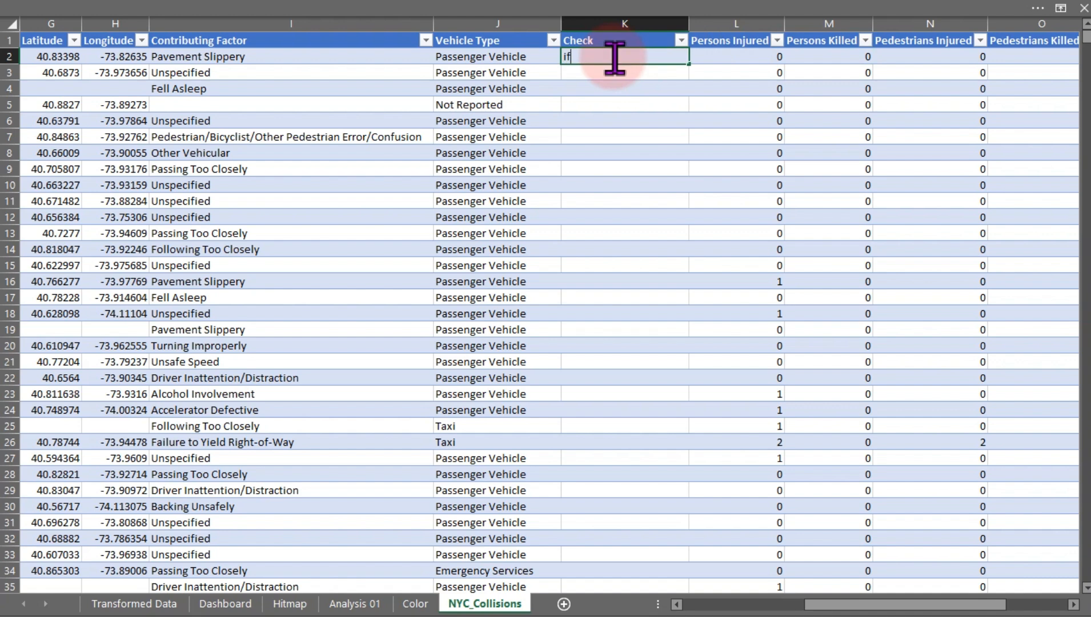
{"action": "type", "text": "if"}
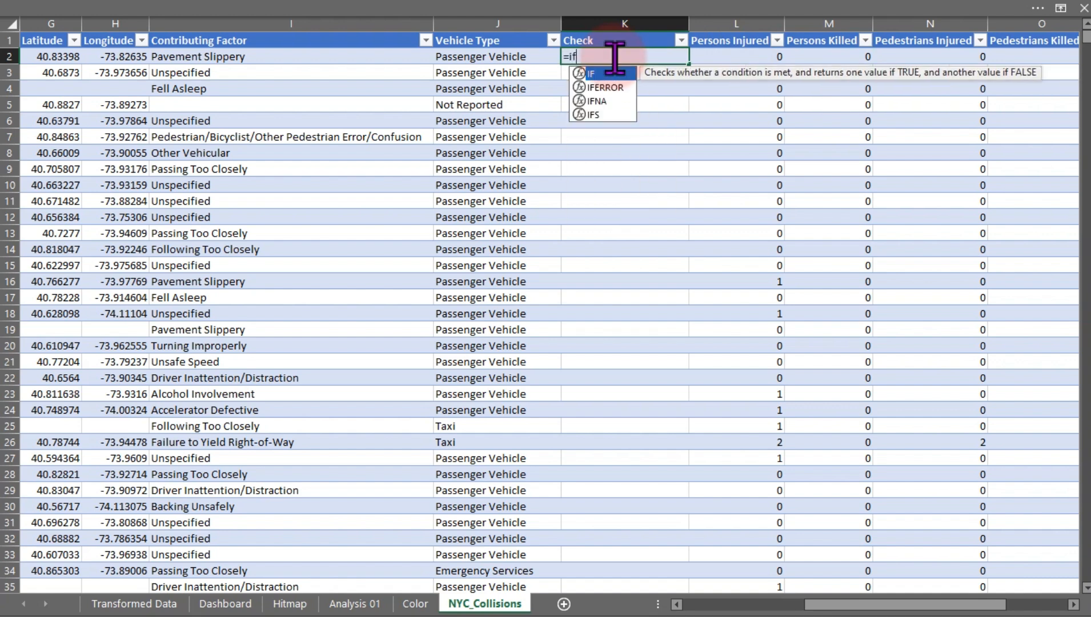
{"action": "key", "text": "Tab"}
{"action": "type", "text": "or"}
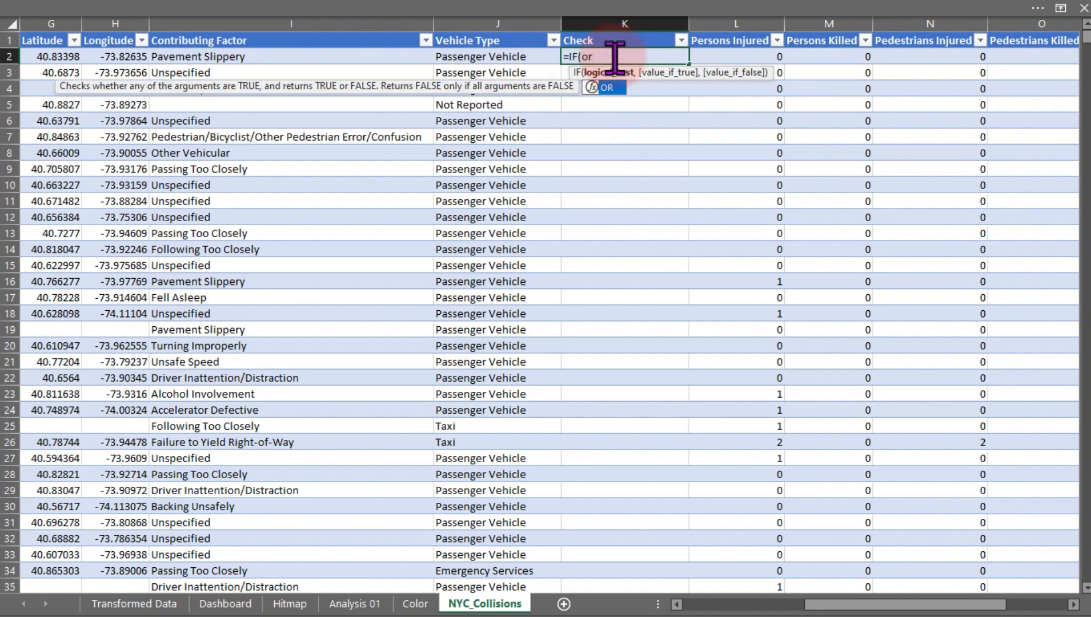
{"action": "key", "text": "Tab"}
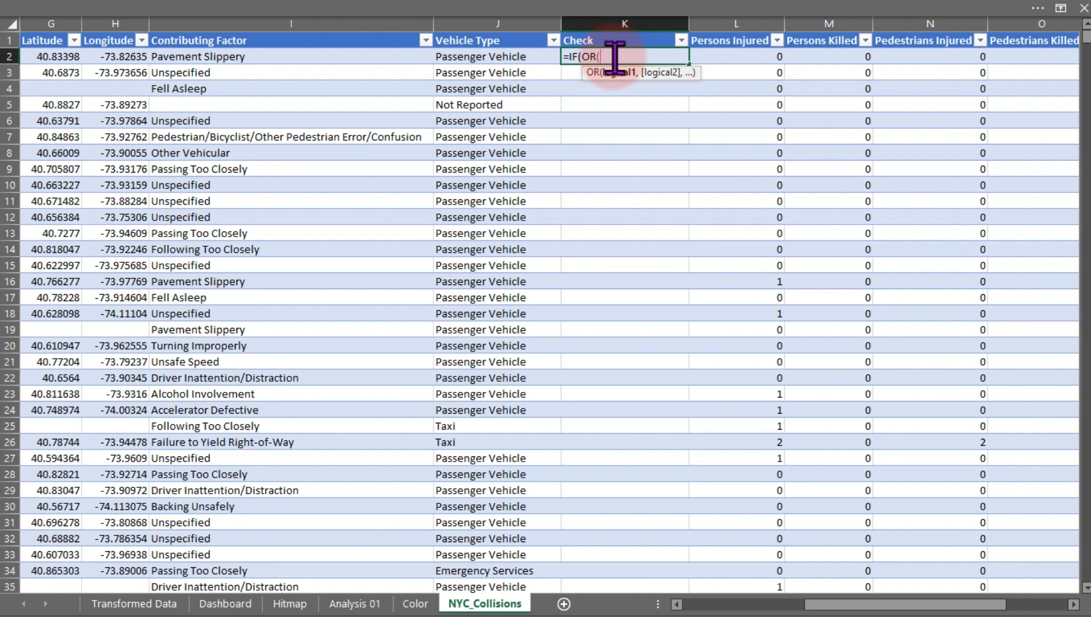
{"action": "left_click", "coordinate": [707, 51]}
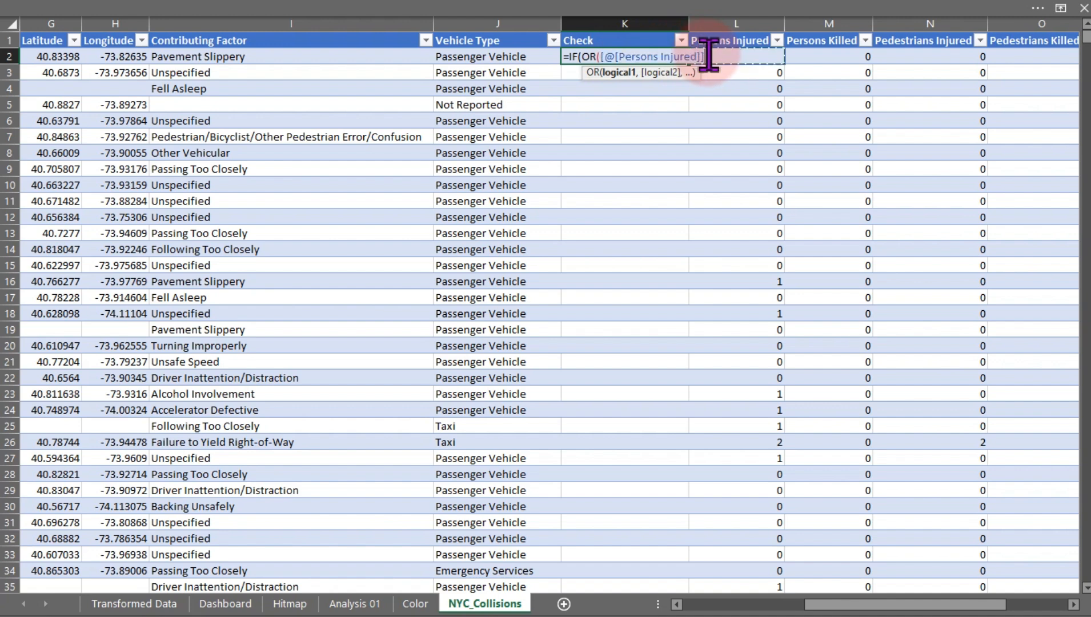
{"action": "type", "text": ">0,"}
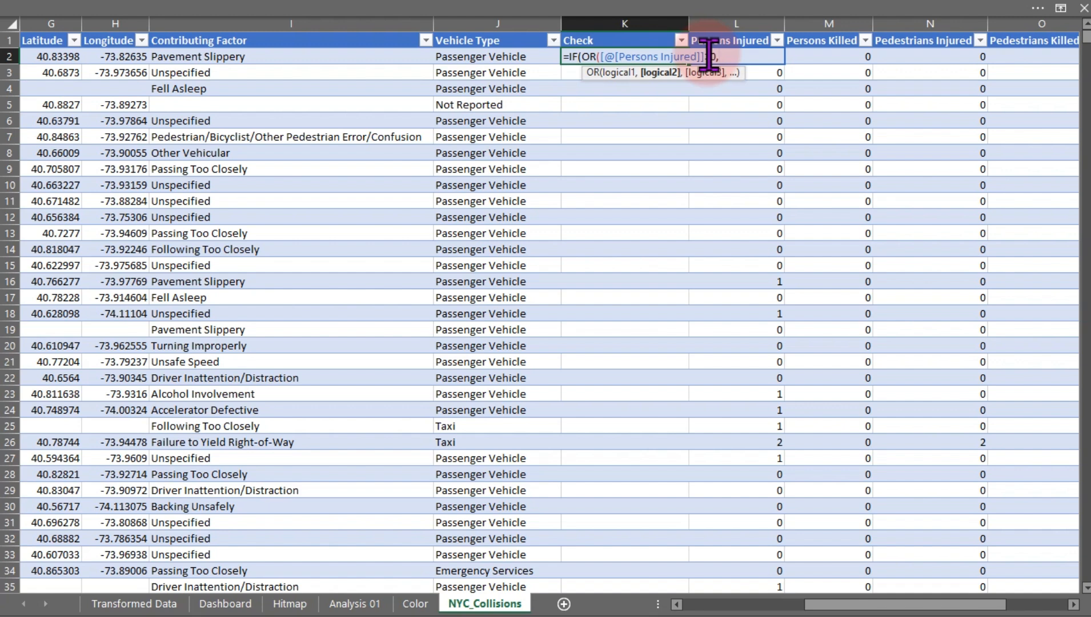
{"action": "left_click", "coordinate": [802, 57]}
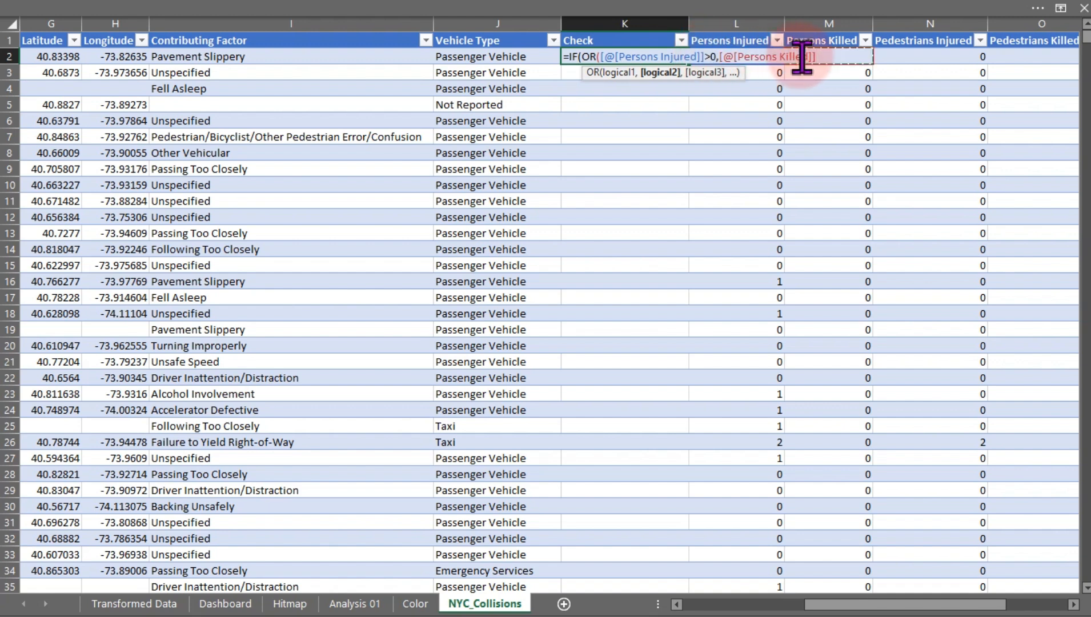
{"action": "type", "text": ">0),"}
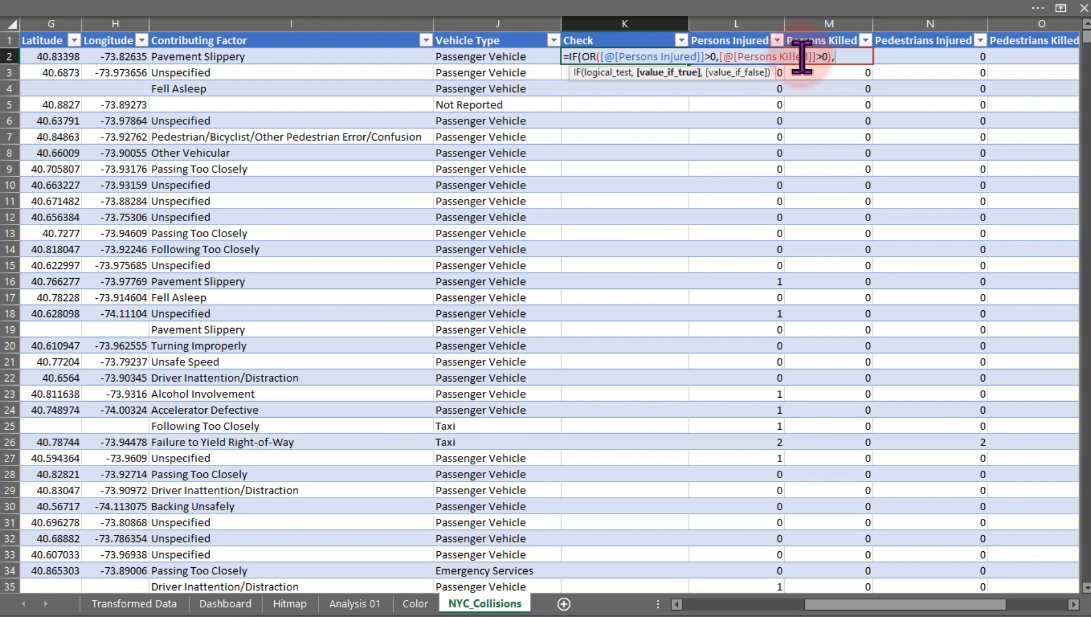
Complete the Check formula in K2 to return 1 when the OR test is true and 0 otherwise, and fill the column
{"action": "key", "text": "BackSpace"}
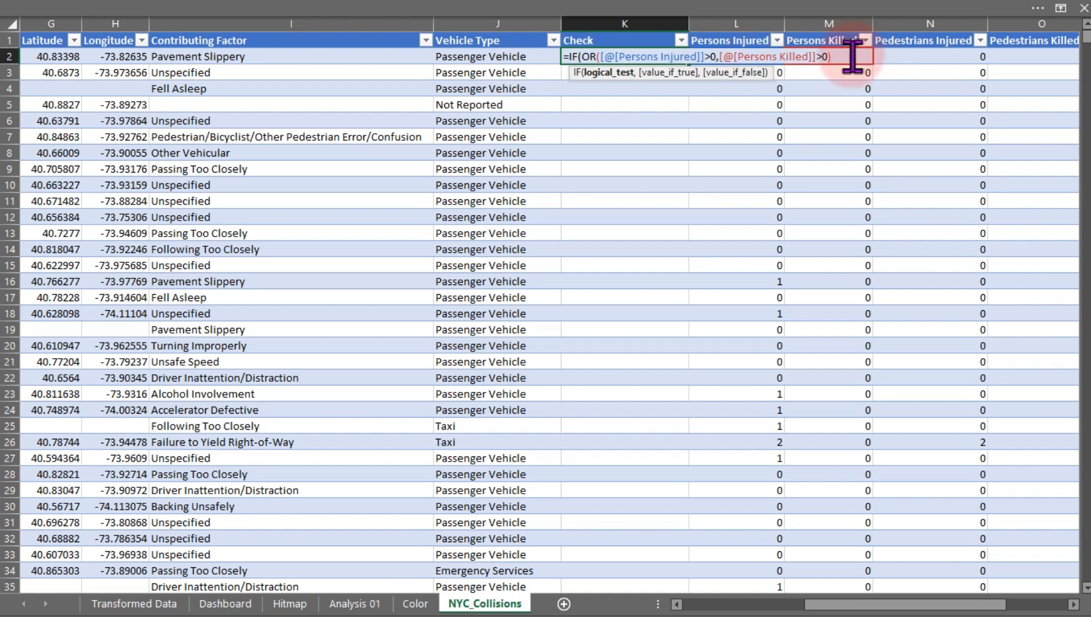
{"action": "type", "text": ","}
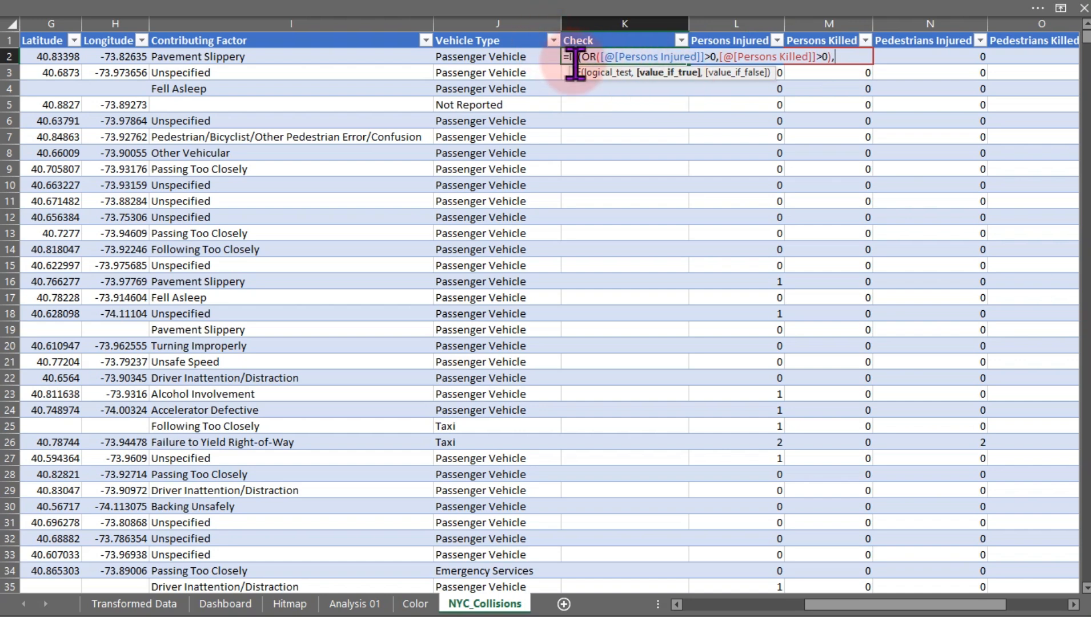
{"action": "type", "text": "1"}
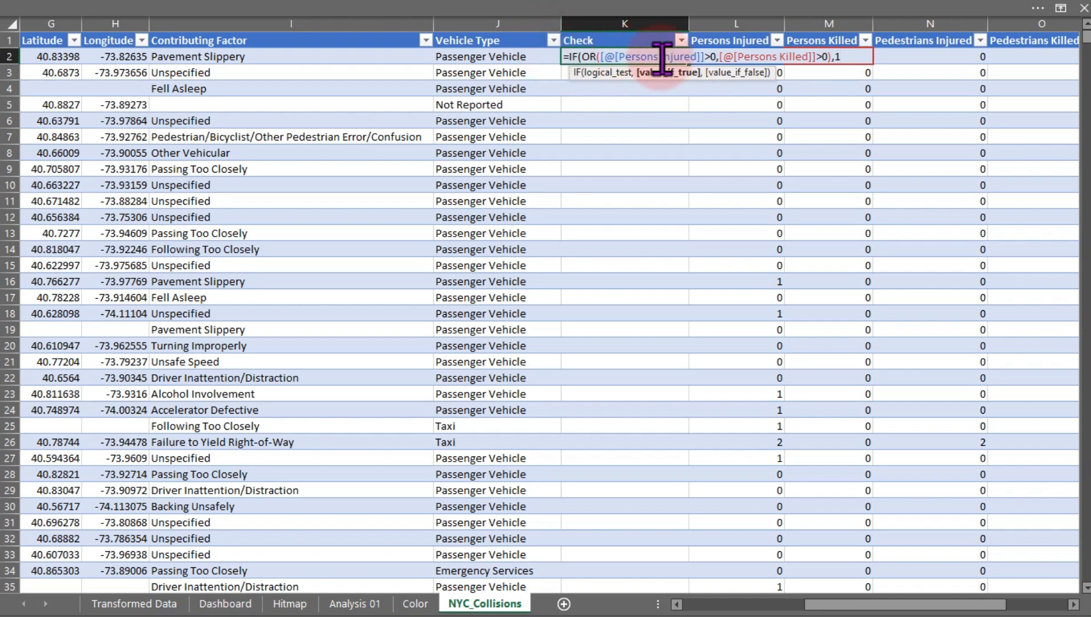
{"action": "type", "text": ",0"}
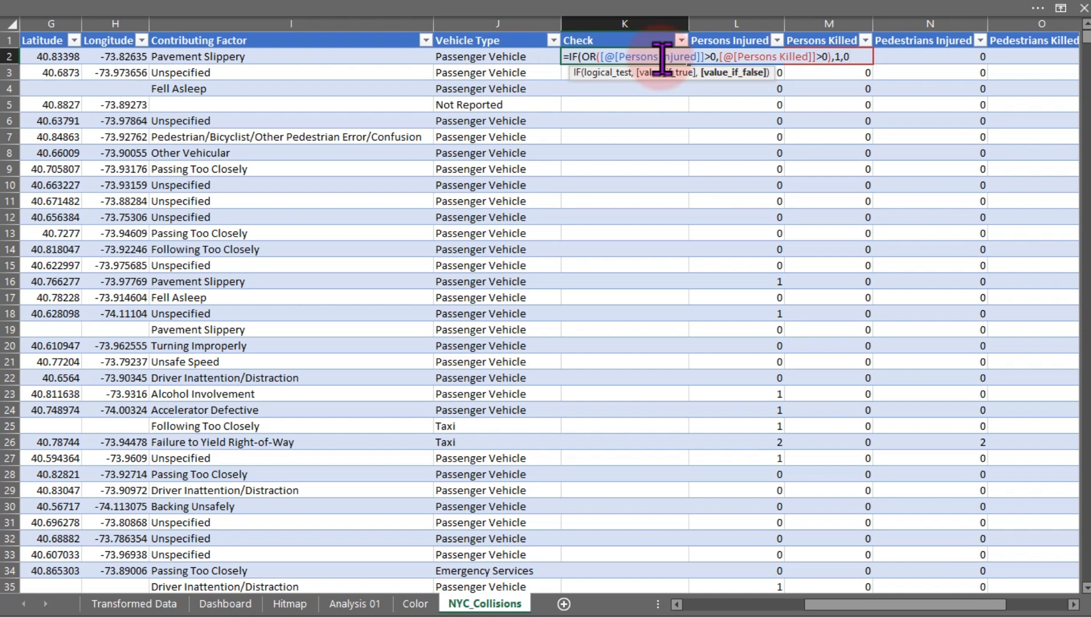
{"action": "type", "text": ")"}
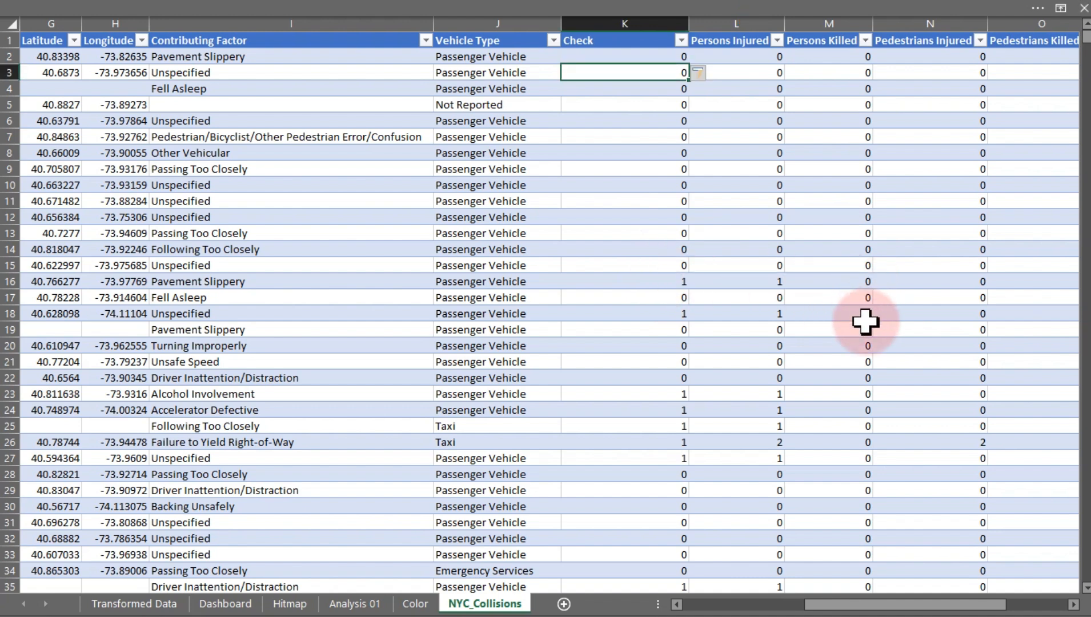
Compare the Check flags with the Persons Injured and Persons Killed values in rows 26, 29 and 5
{"action": "left_click", "coordinate": [767, 439]}
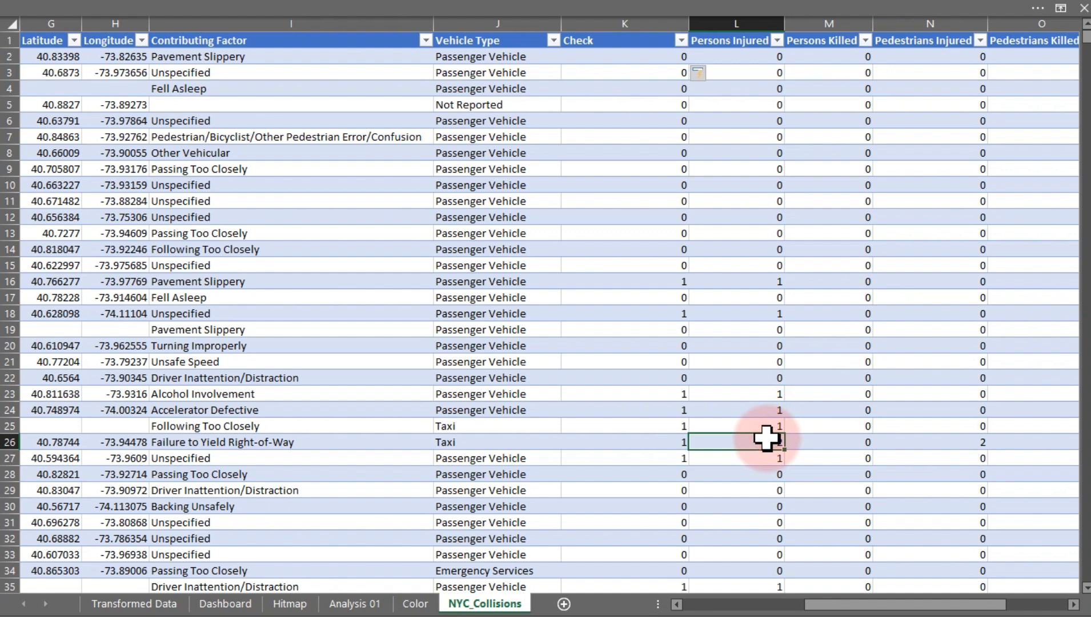
{"action": "left_click", "coordinate": [675, 444]}
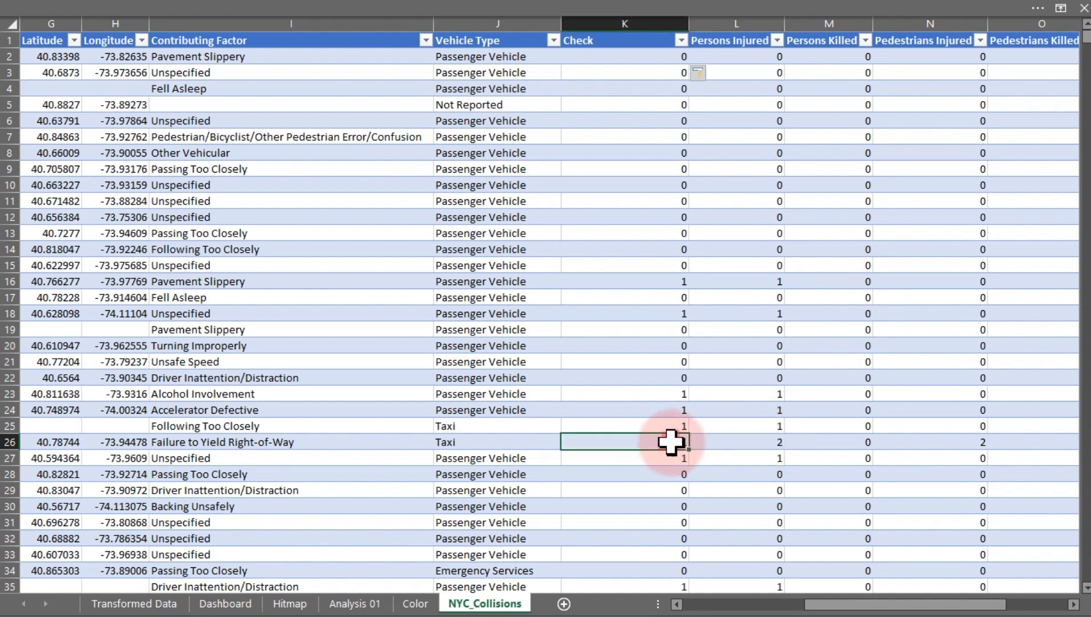
{"action": "left_click", "coordinate": [778, 496]}
{"action": "left_click", "coordinate": [835, 493]}
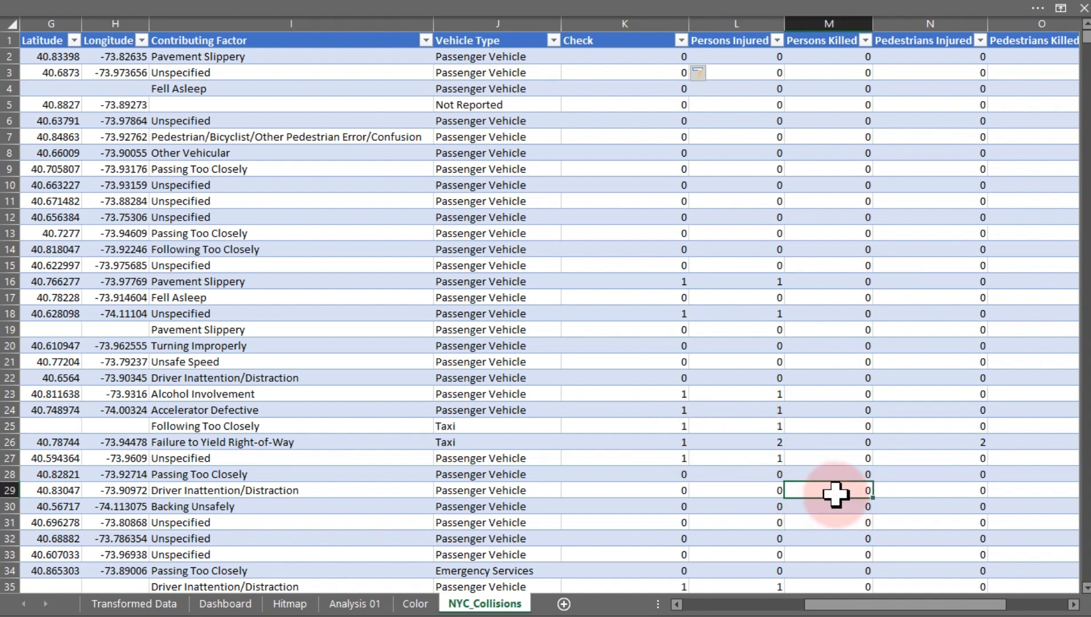
{"action": "left_click", "coordinate": [674, 492]}
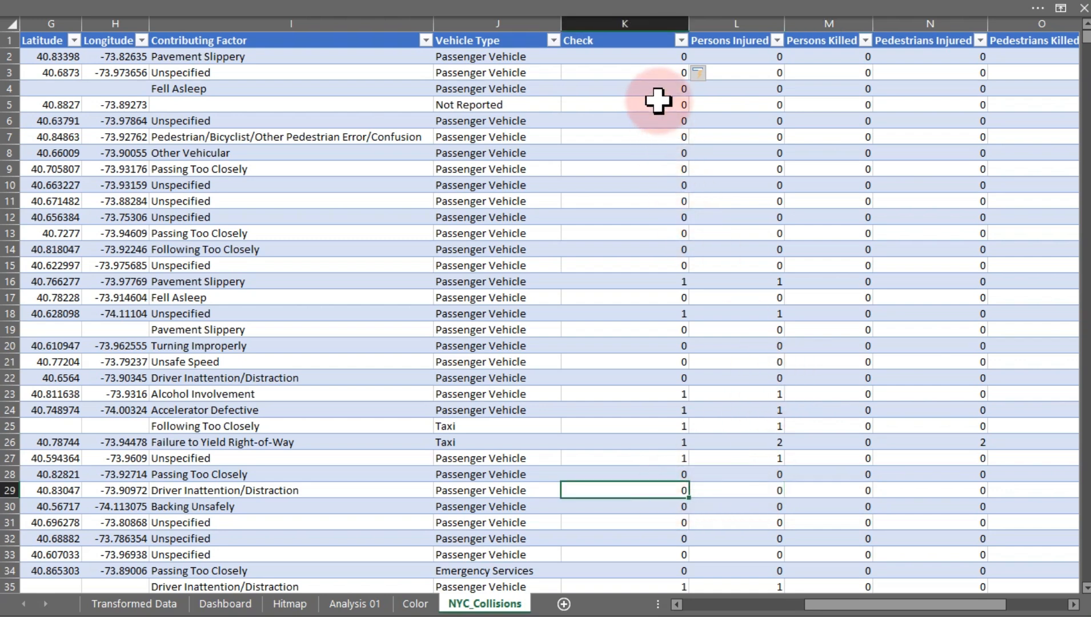
{"action": "left_click", "coordinate": [734, 106]}
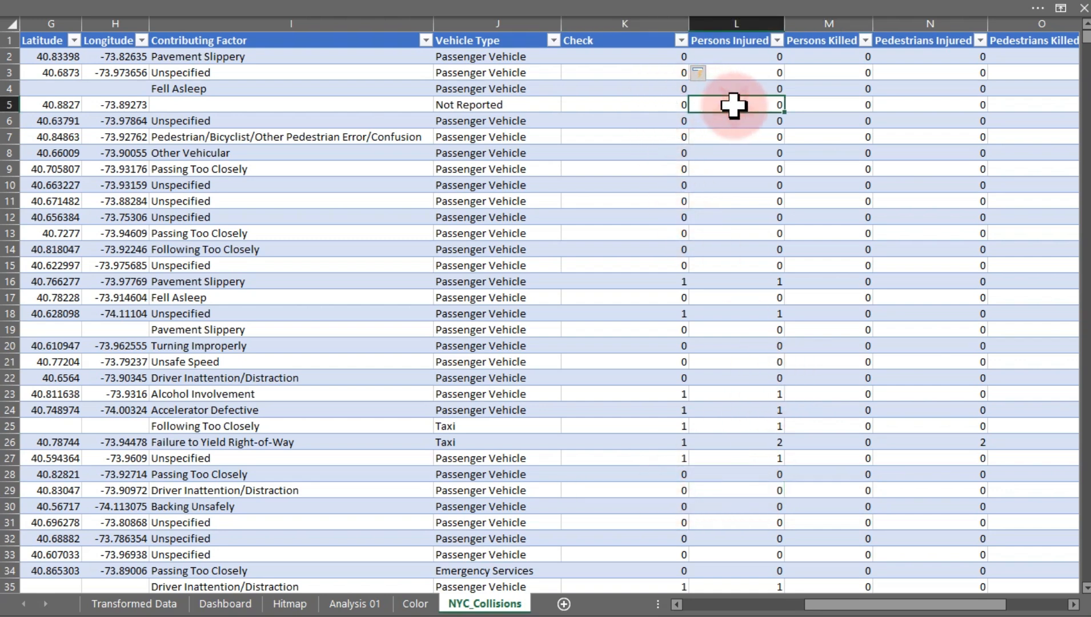
{"action": "left_click", "coordinate": [831, 107]}
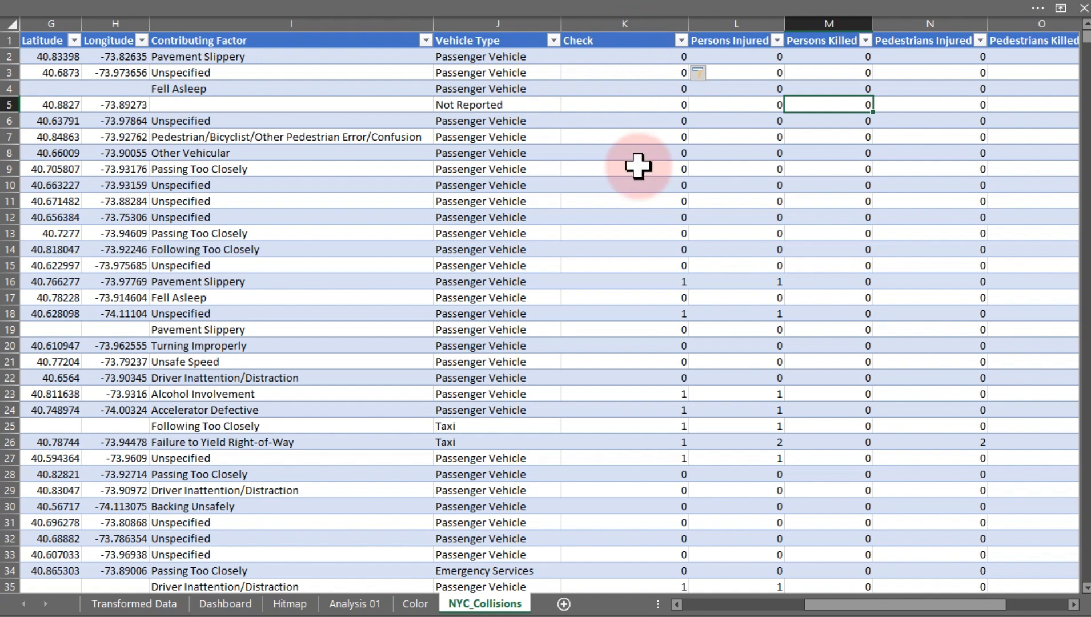
{"action": "left_click", "coordinate": [551, 280]}
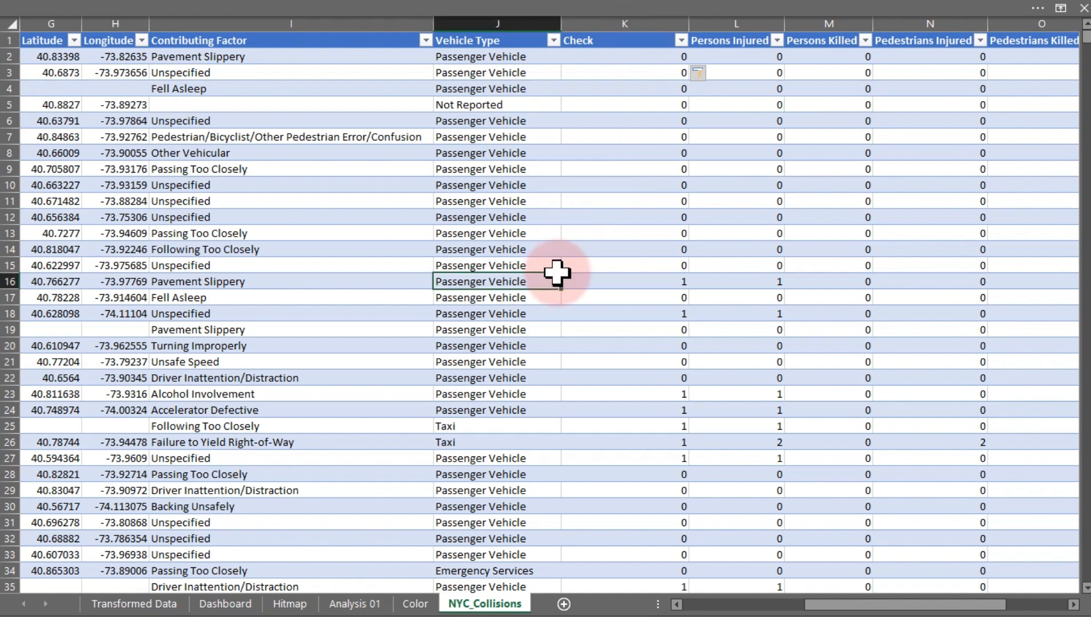
Refresh the Transformed Data query so its sheet loads the added Check column from NYC_Collisions
{"action": "left_click", "coordinate": [146, 601]}
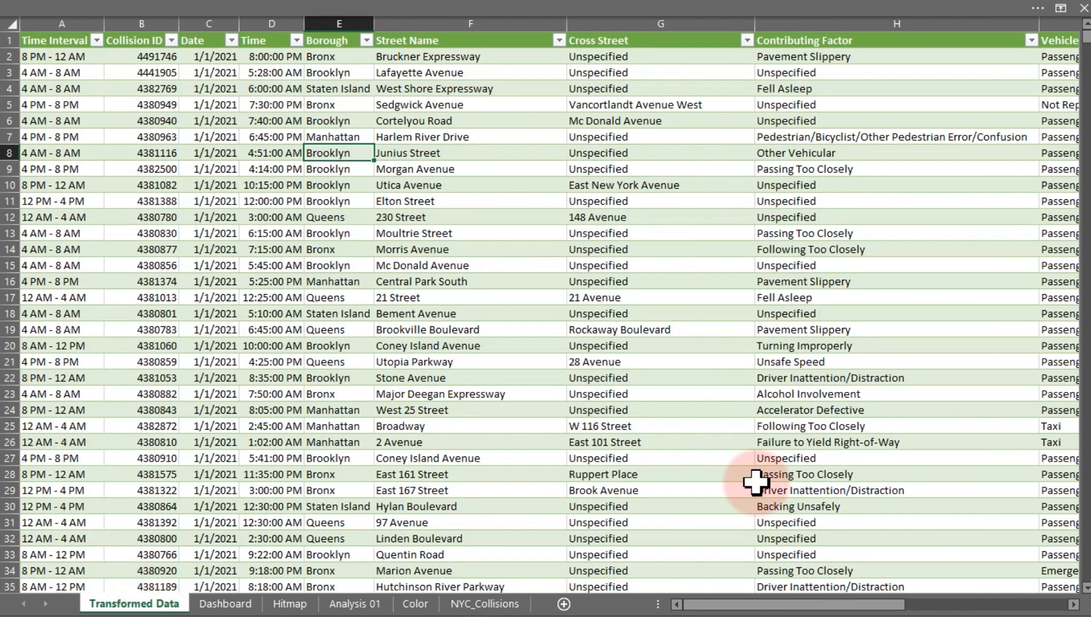
{"action": "left_click_drag", "start_coordinate": [760, 602], "coordinate": [912, 586]}
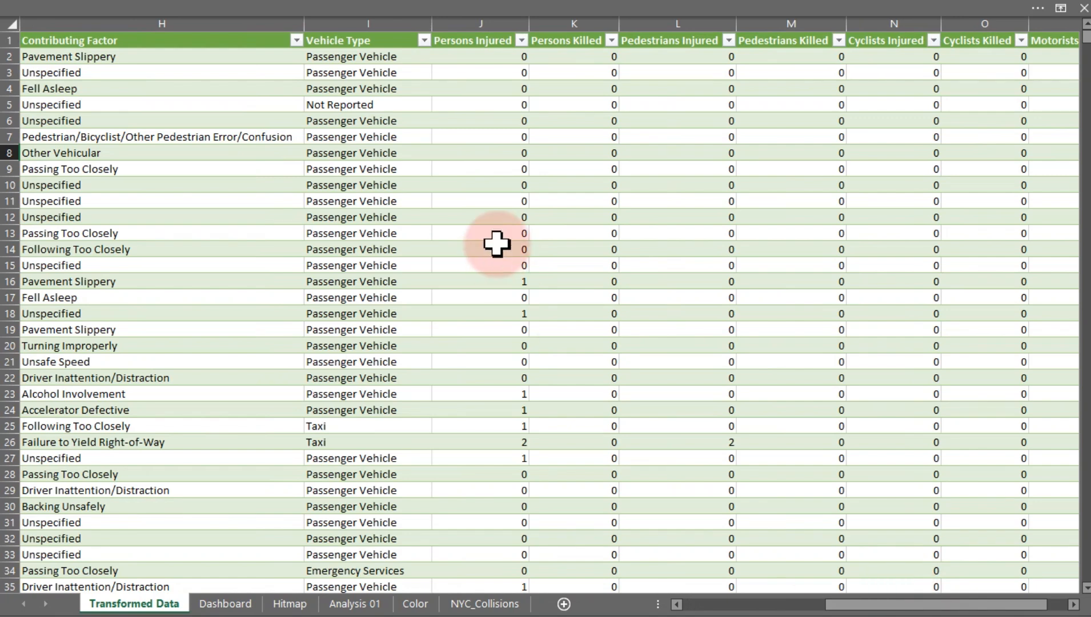
{"action": "mouse_move", "coordinate": [288, 6]}
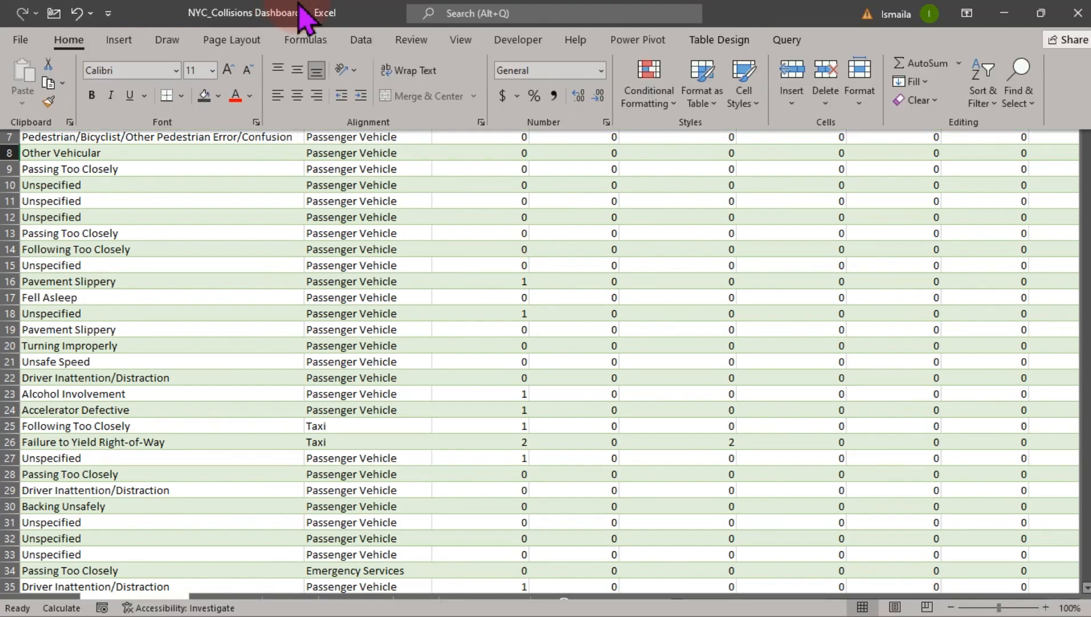
{"action": "left_click", "coordinate": [344, 40]}
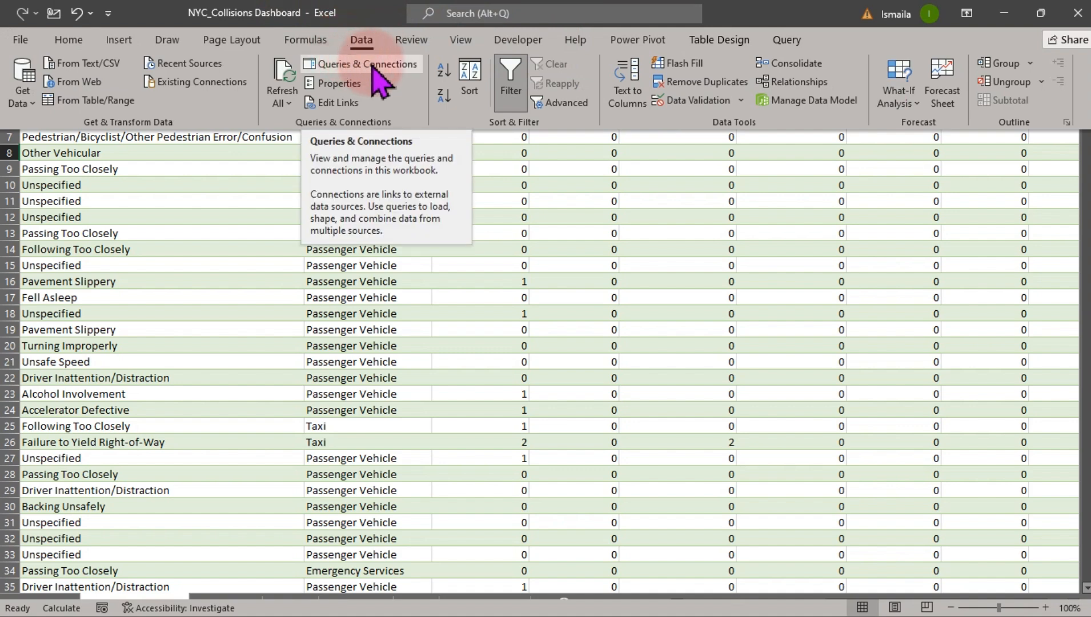
{"action": "left_click", "coordinate": [340, 71]}
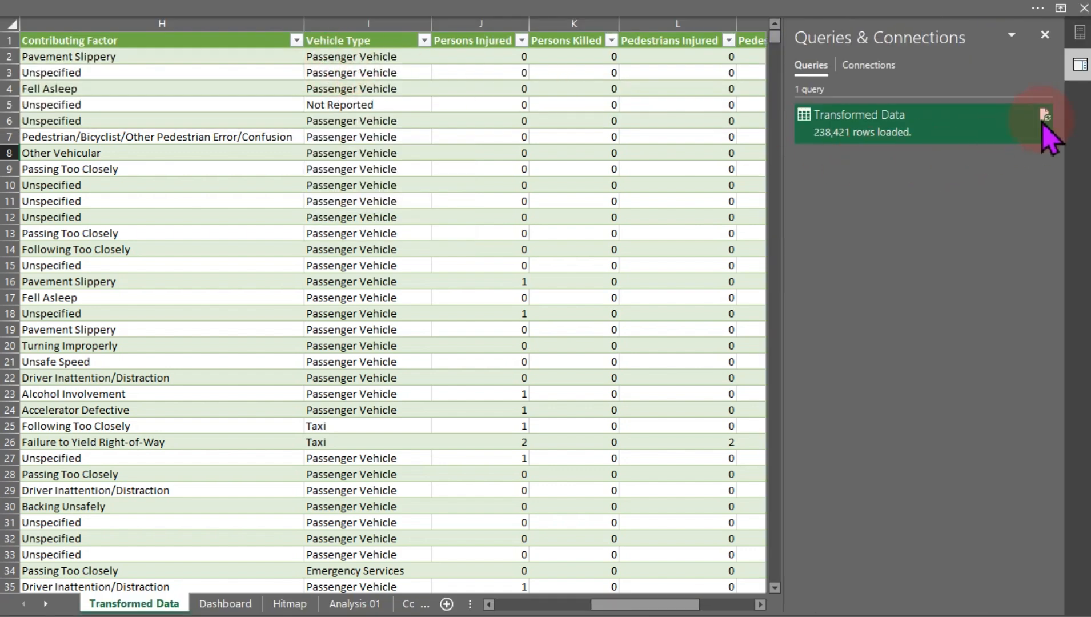
{"action": "left_click", "coordinate": [1045, 117]}
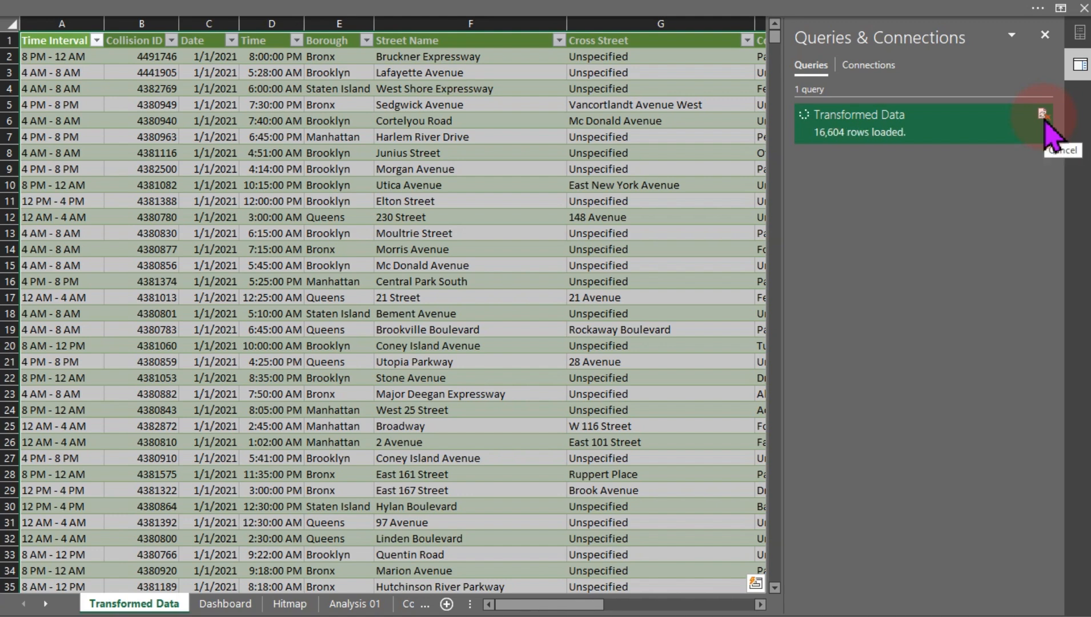
{"action": "mouse_move", "coordinate": [1046, 123]}
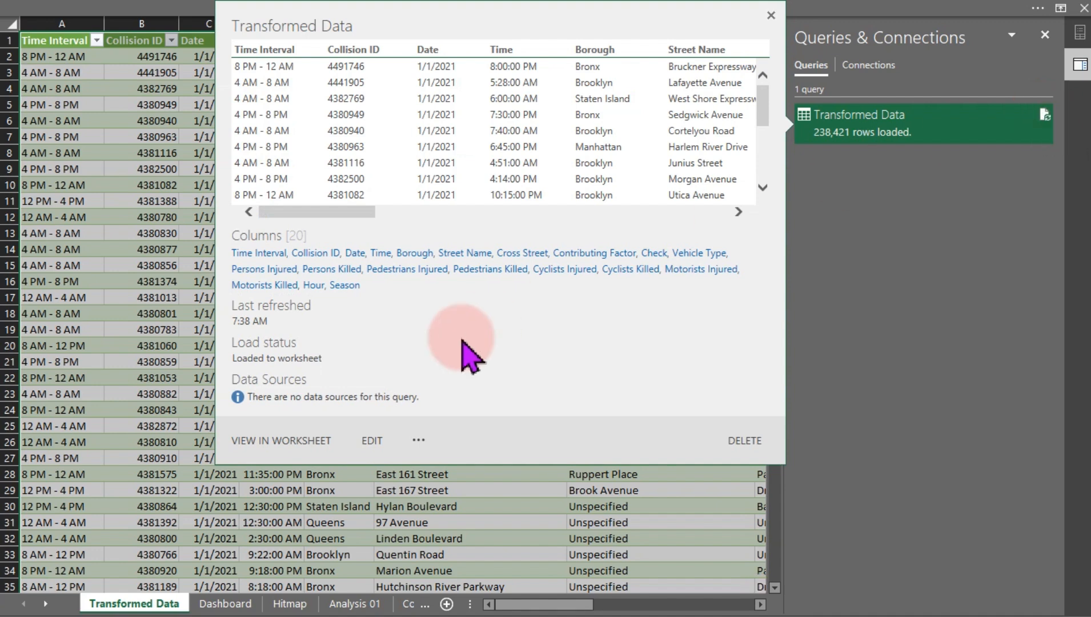
{"action": "left_click", "coordinate": [138, 312]}
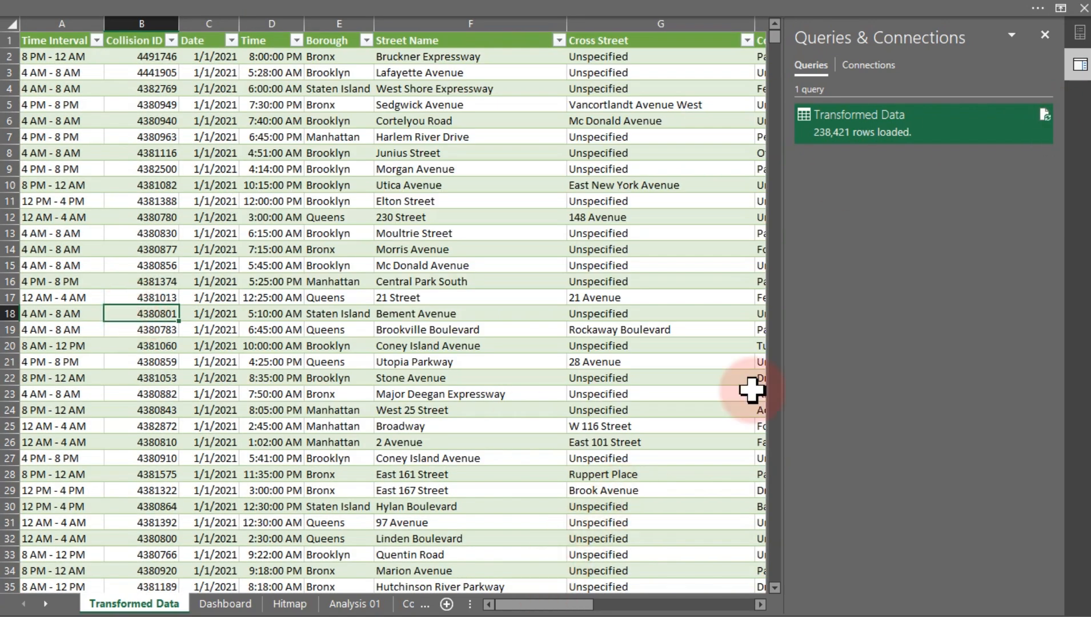
{"action": "left_click", "coordinate": [1045, 35]}
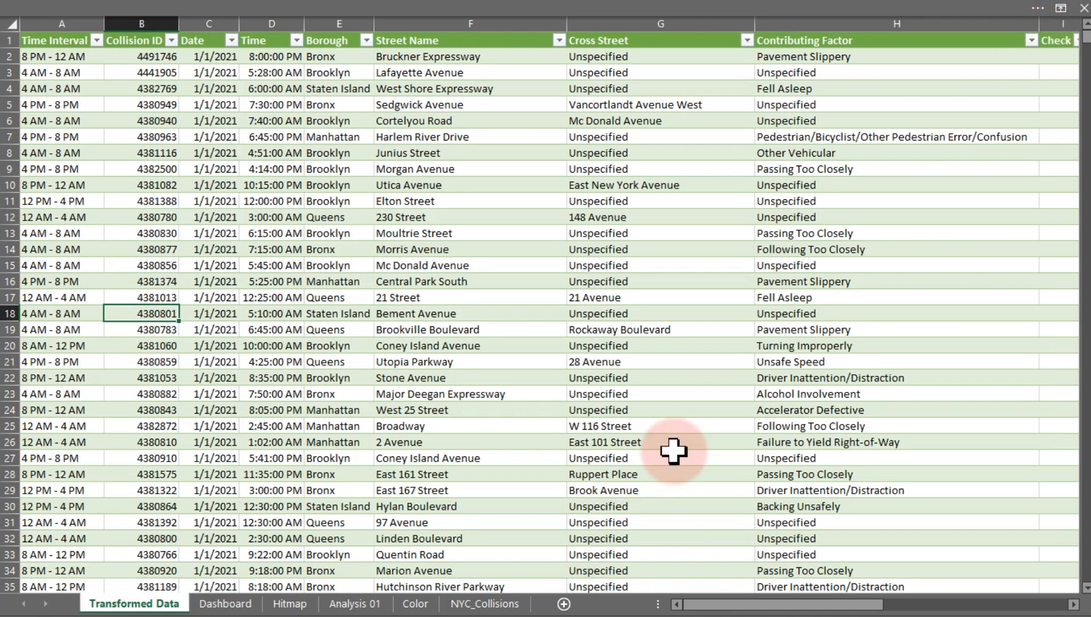
Examine the Check column on the Transformed Data sheet against the Persons Injured column
{"action": "left_click_drag", "start_coordinate": [748, 605], "coordinate": [875, 611]}
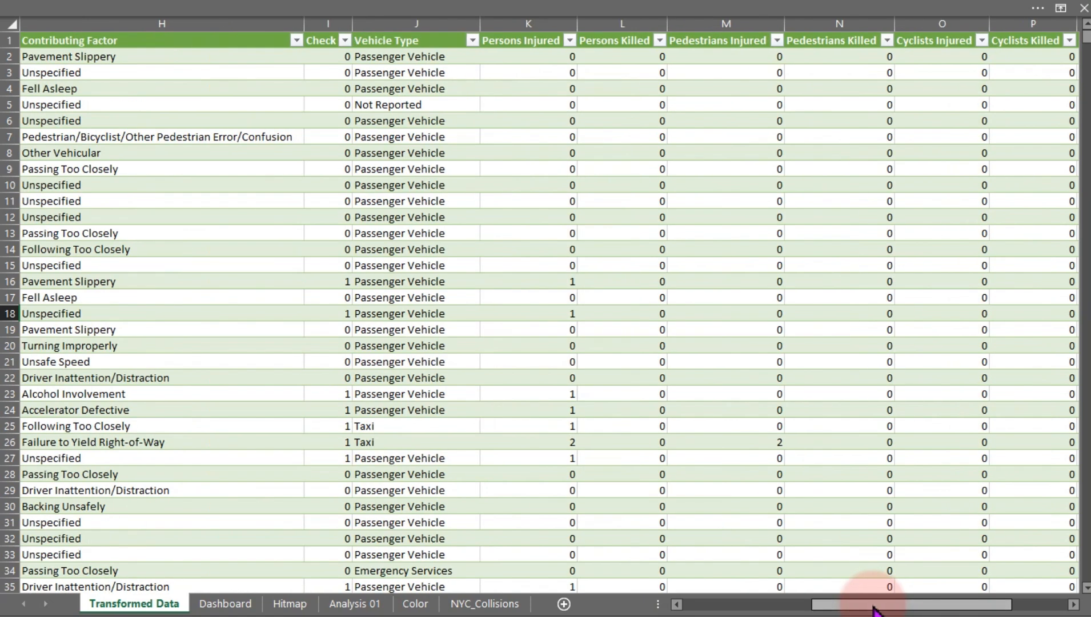
{"action": "left_click", "coordinate": [326, 83]}
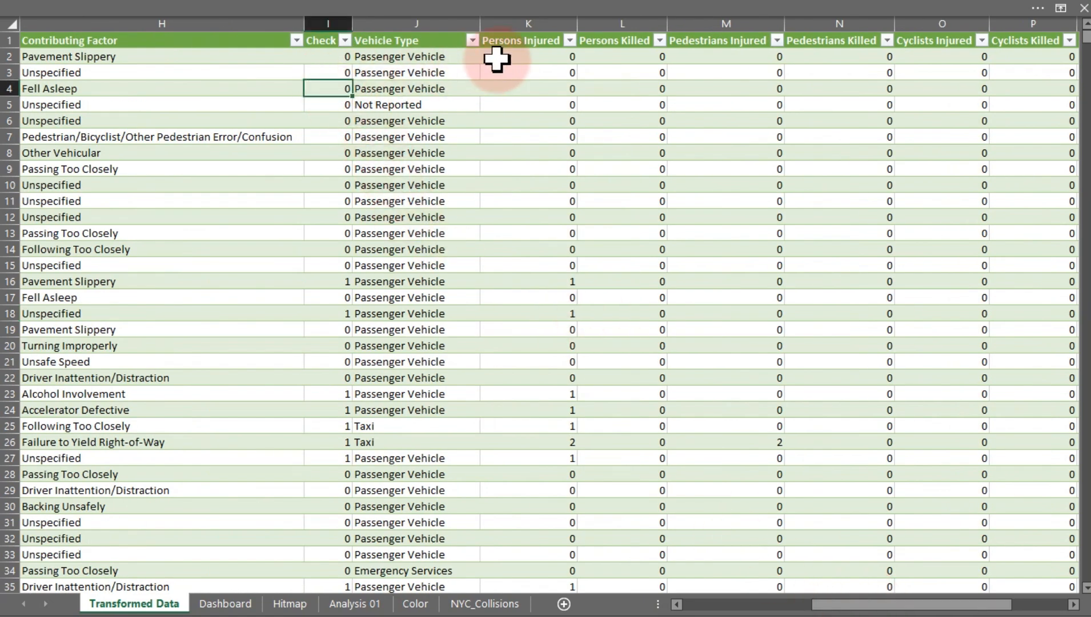
{"action": "left_click", "coordinate": [505, 21]}
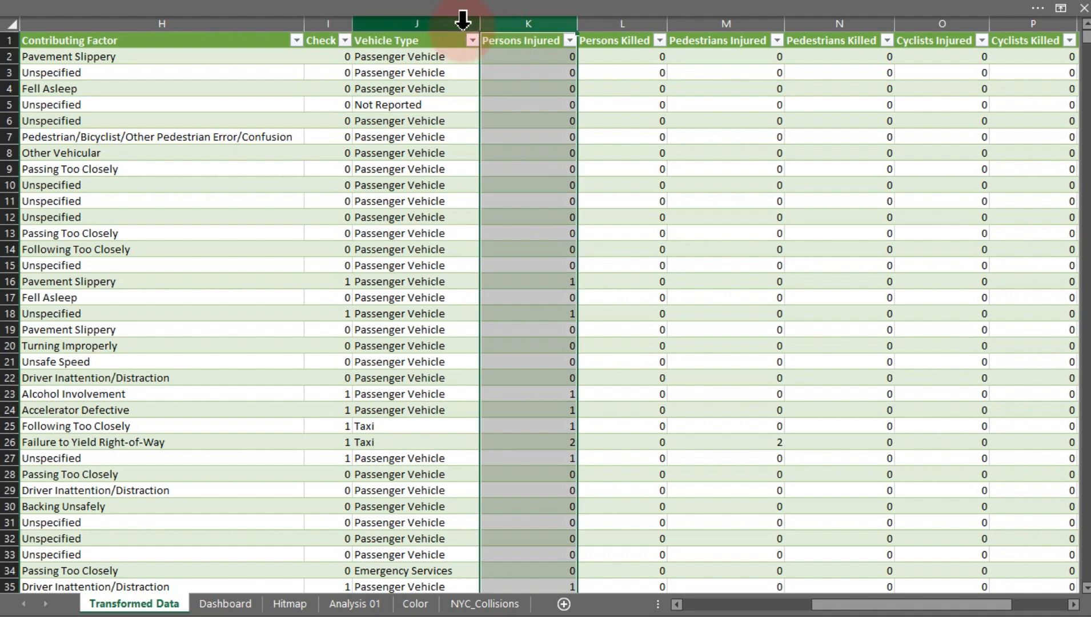
Look over the Vehicle Type column on Transformed Data and return to the empty top10 pivot table on Analysis 01
{"action": "left_click", "coordinate": [460, 21]}
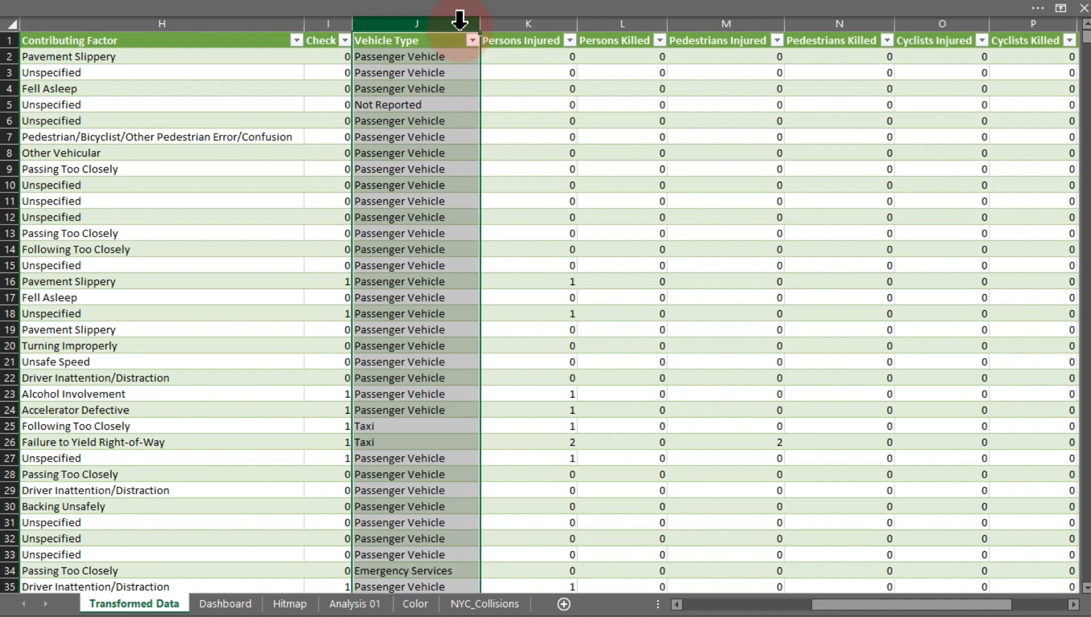
{"action": "left_click", "coordinate": [397, 149]}
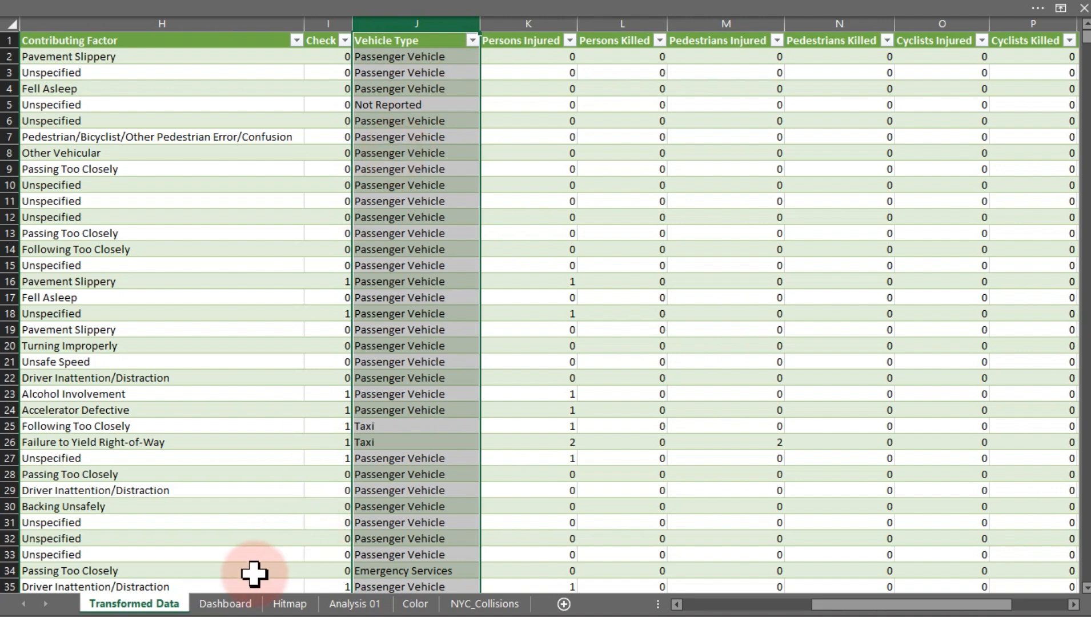
{"action": "left_click", "coordinate": [312, 605]}
{"action": "left_click", "coordinate": [342, 604]}
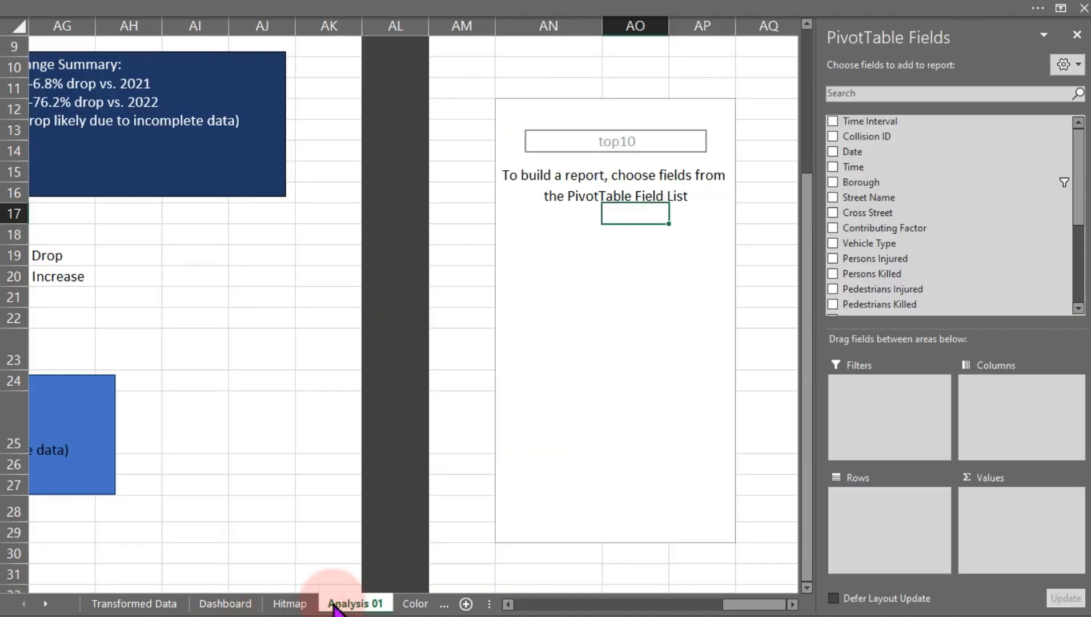
{"action": "left_click", "coordinate": [631, 357]}
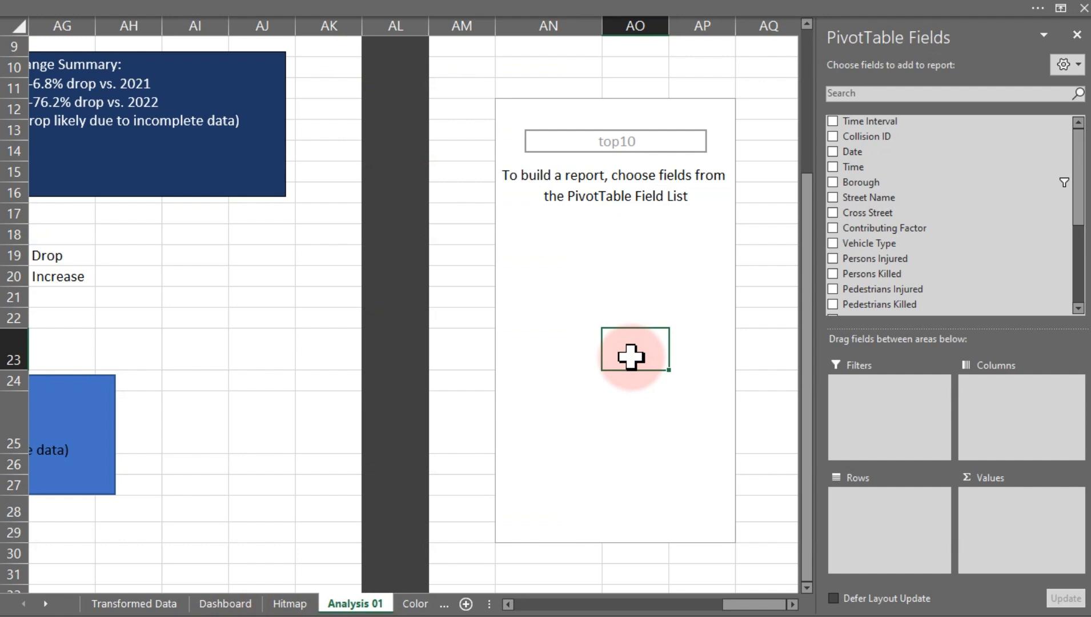
Review the Objective 3 tasks in the Ob3.PNG image, focusing on the '% of Dangerous Collisions' calculation
{"action": "key", "text": "super"}
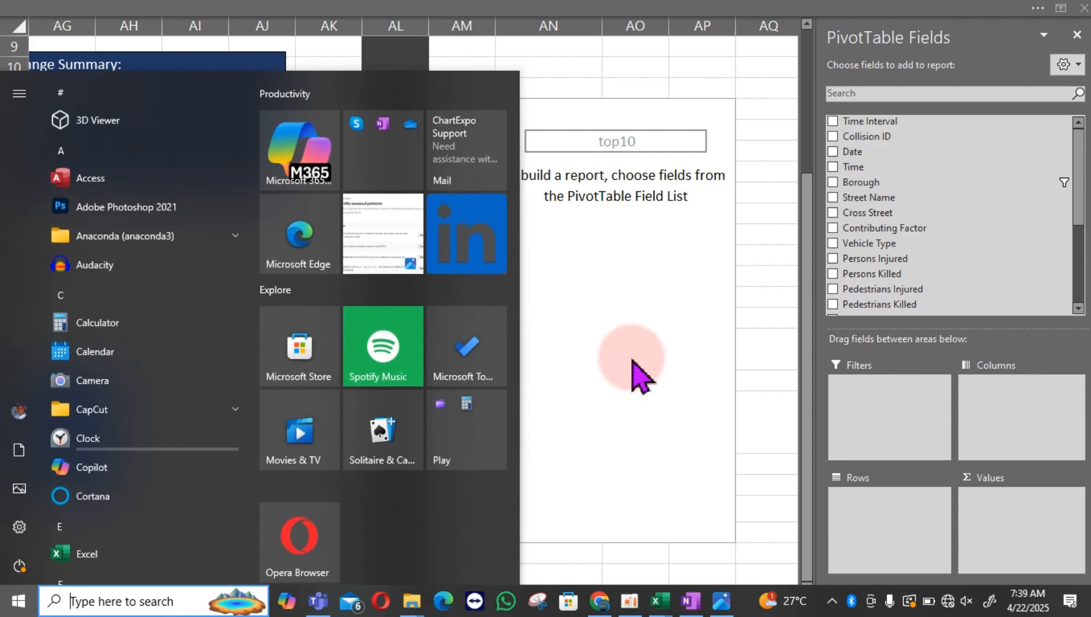
{"action": "left_click", "coordinate": [722, 601]}
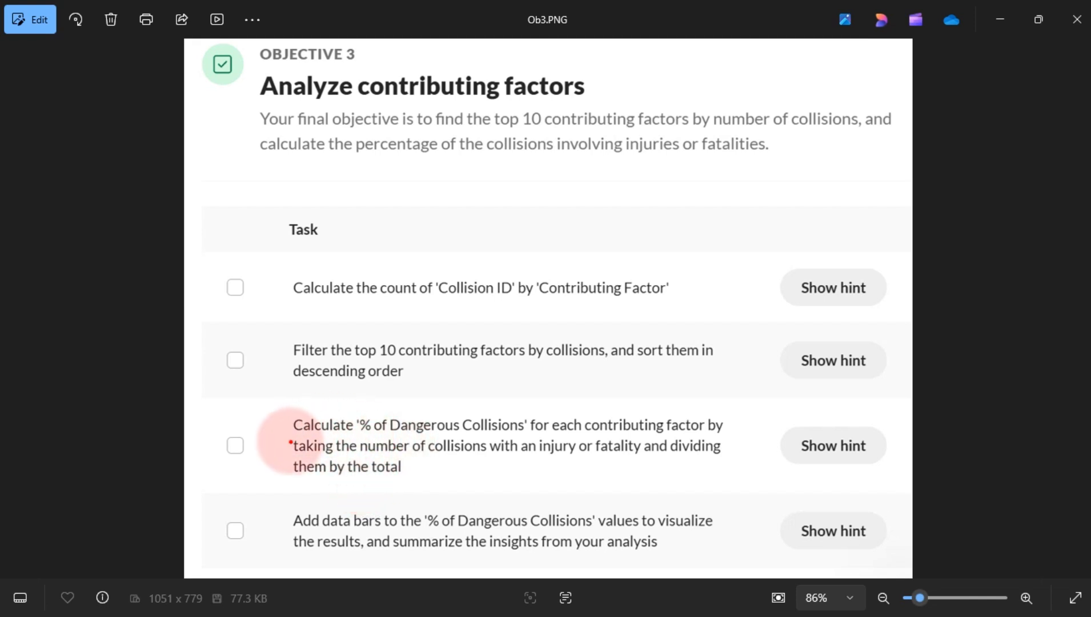
{"action": "mouse_move", "coordinate": [287, 436]}
{"action": "left_mouse_down"}
{"action": "mouse_move", "coordinate": [726, 524]}
{"action": "mouse_move", "coordinate": [762, 500]}
{"action": "mouse_move", "coordinate": [744, 486]}
{"action": "left_mouse_up"}
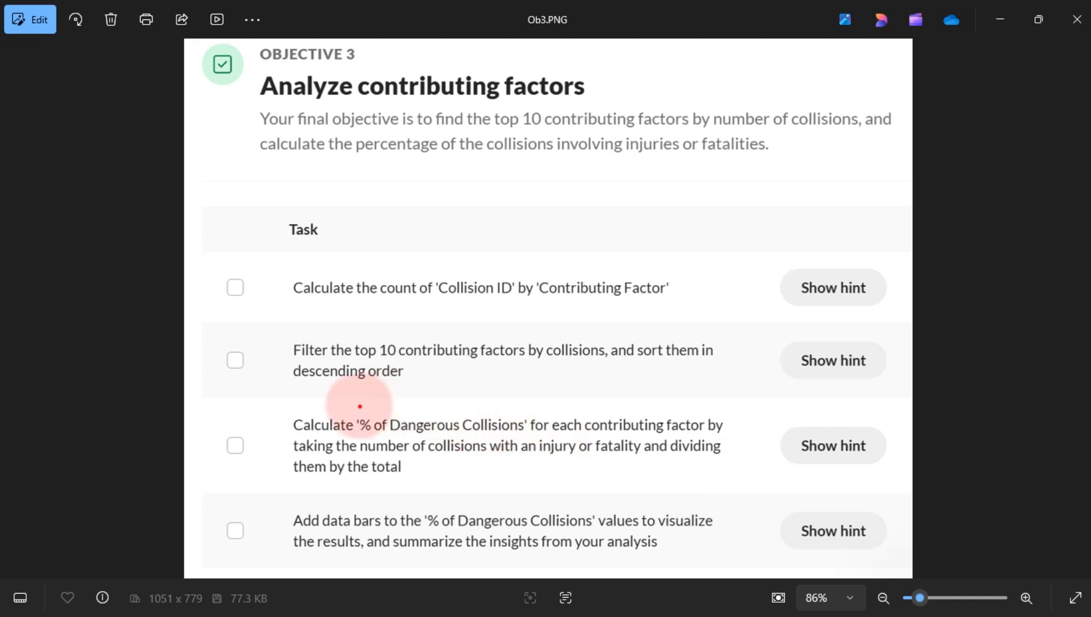
{"action": "mouse_move", "coordinate": [350, 406]}
{"action": "left_mouse_down"}
{"action": "mouse_move", "coordinate": [548, 434]}
{"action": "mouse_move", "coordinate": [536, 438]}
{"action": "left_mouse_up"}
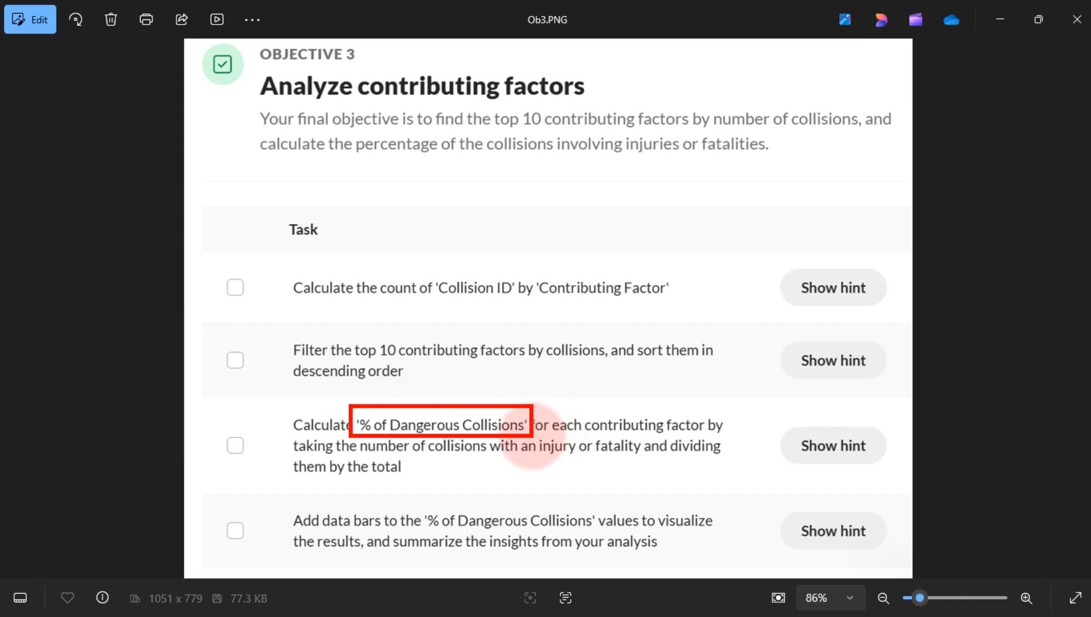
{"action": "key", "text": "Escape"}
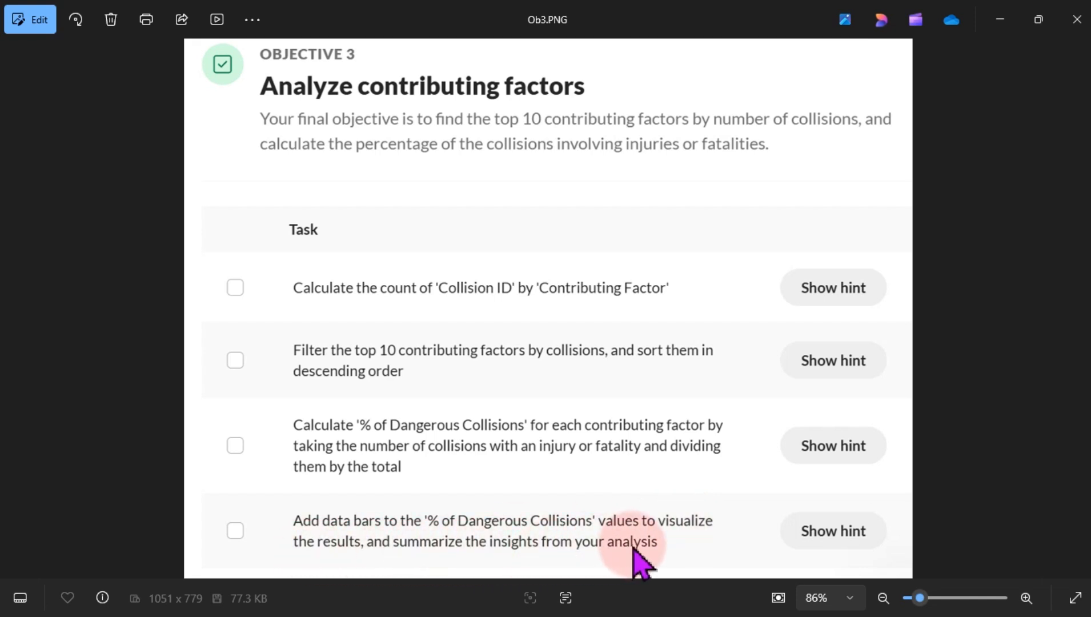
{"action": "left_click", "coordinate": [1000, 20]}
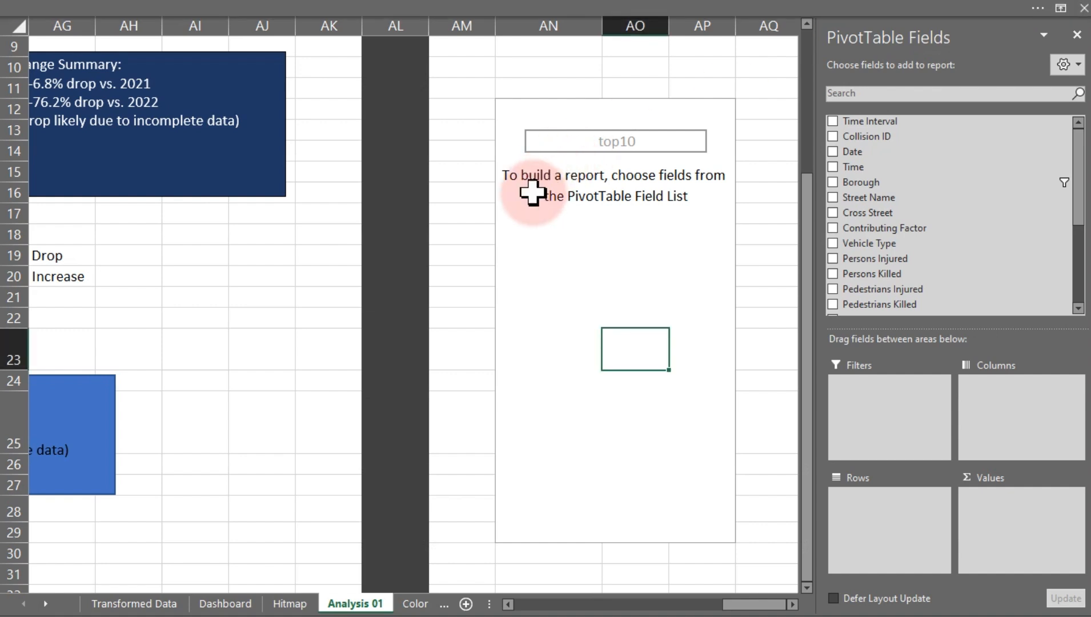
Add Contributing Factor as the row field of the top10 pivot table on the Analysis 01 sheet
{"action": "left_click", "coordinate": [521, 196]}
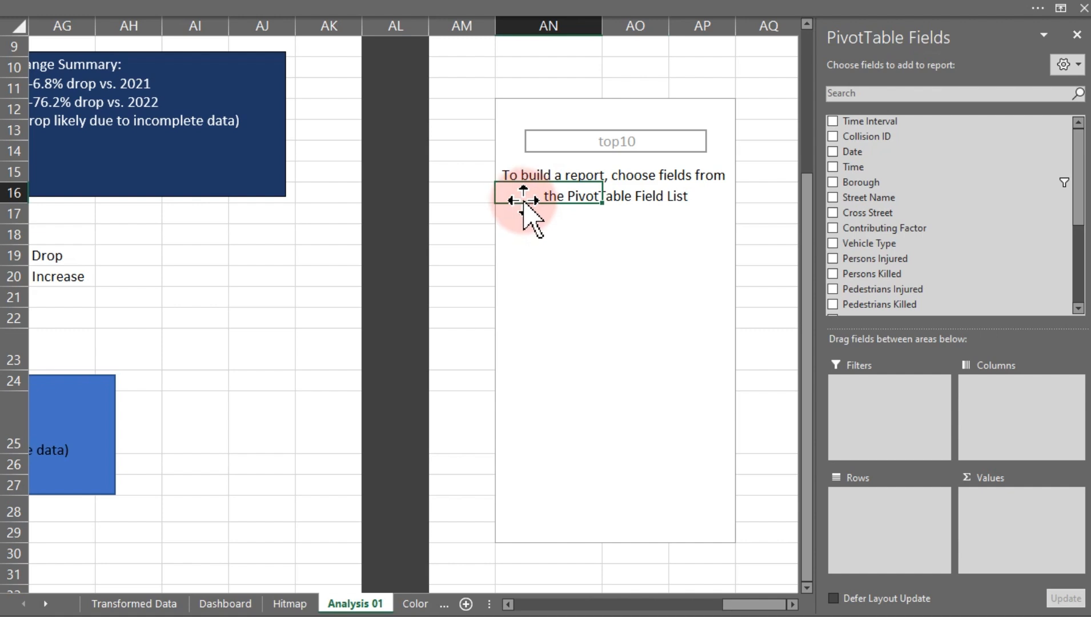
{"action": "left_click", "coordinate": [620, 295]}
{"action": "left_click_drag", "start_coordinate": [931, 226], "coordinate": [901, 546]}
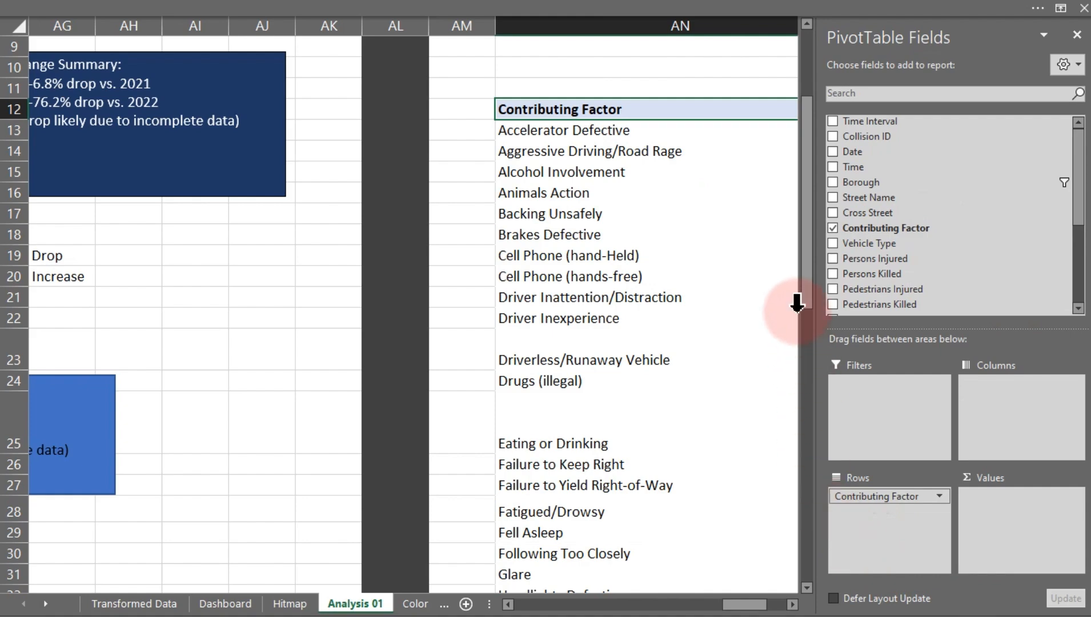
{"action": "left_click_drag", "start_coordinate": [804, 288], "coordinate": [730, 512]}
{"action": "left_click_drag", "start_coordinate": [756, 602], "coordinate": [791, 613]}
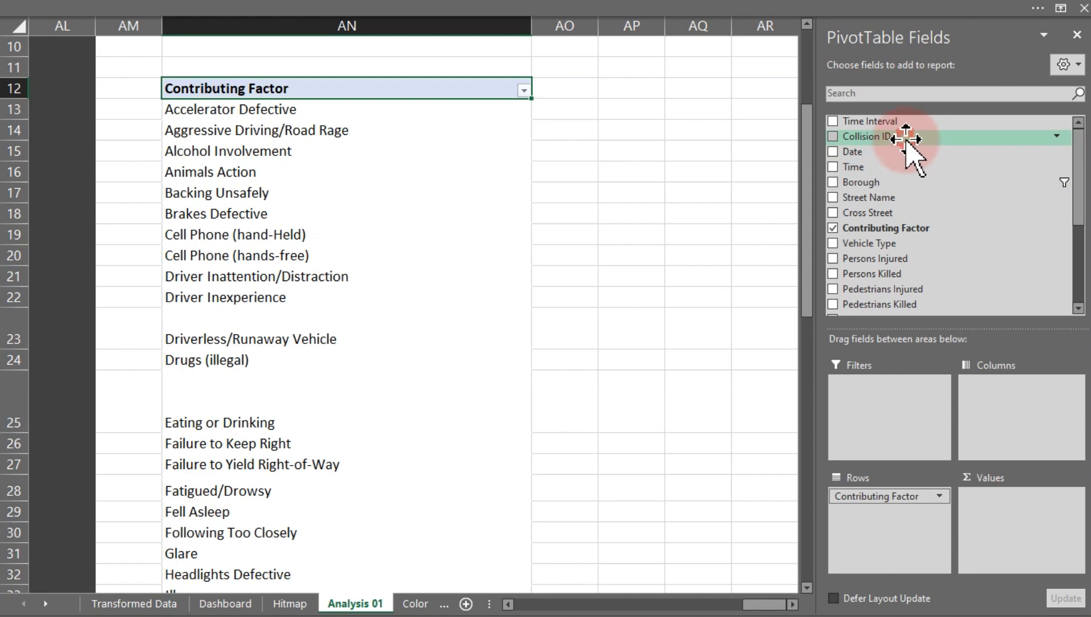
Add Collision ID to the pivot table's values and summarize it by Count
{"action": "left_click_drag", "start_coordinate": [909, 138], "coordinate": [1006, 517]}
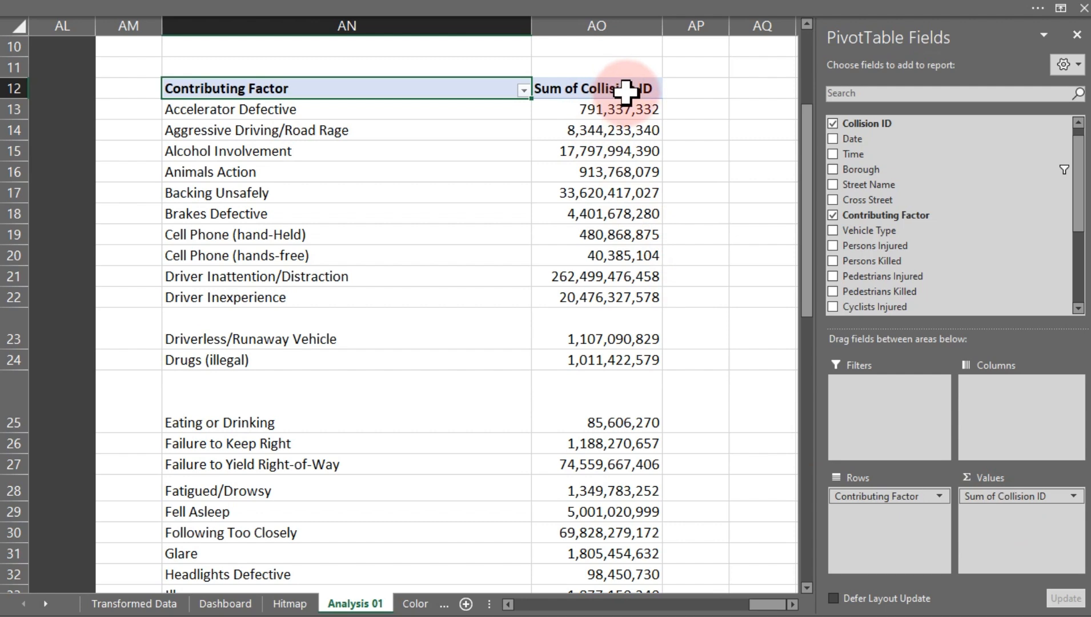
{"action": "left_click", "coordinate": [1018, 498]}
{"action": "left_click", "coordinate": [1021, 477]}
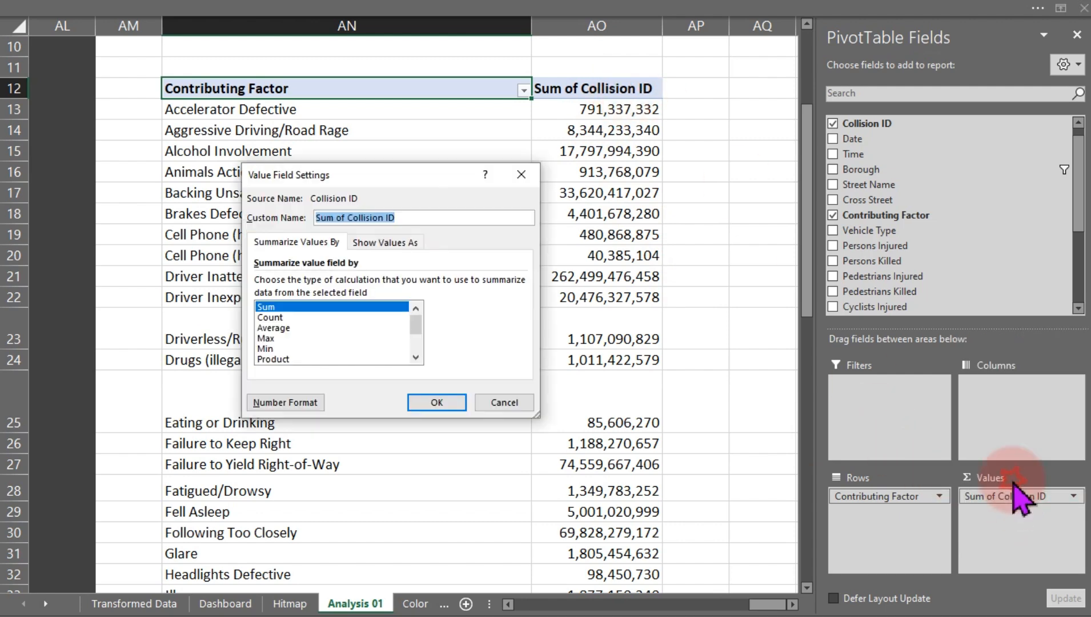
{"action": "left_click", "coordinate": [271, 317]}
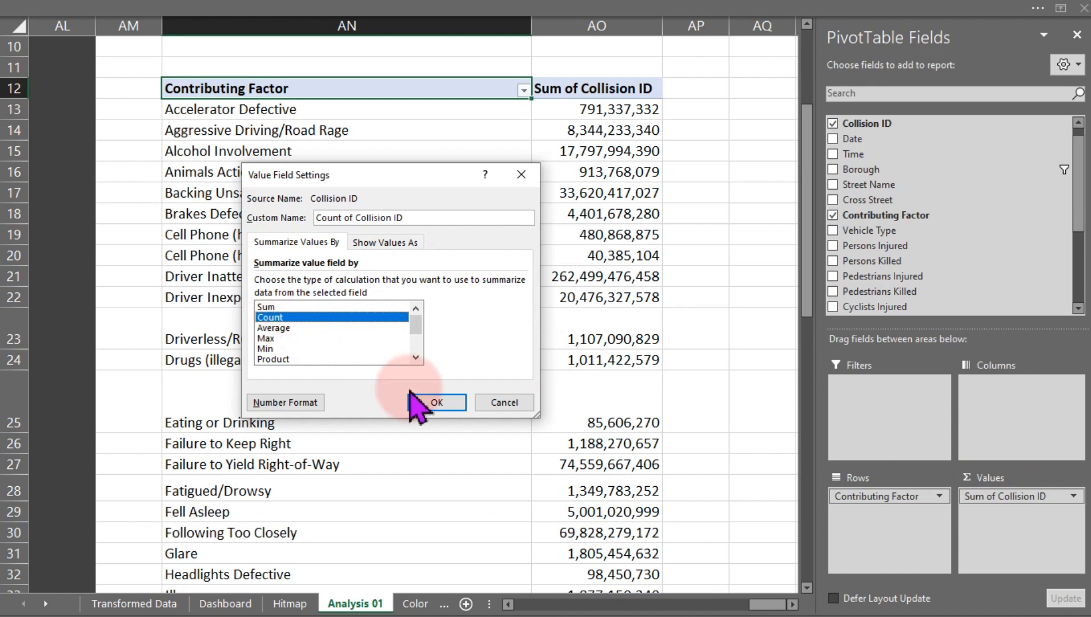
{"action": "left_click", "coordinate": [437, 402]}
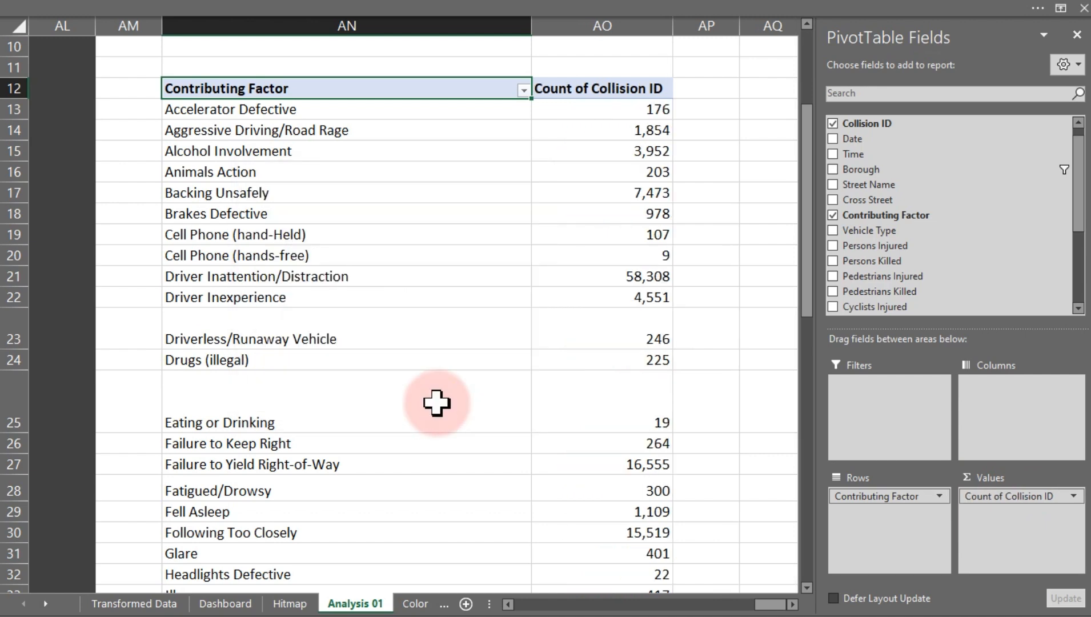
Try to reduce the excess height of row 25 by toggling text wrapping on the Eating or Drinking cell
{"action": "left_click", "coordinate": [490, 336]}
{"action": "left_click", "coordinate": [451, 360]}
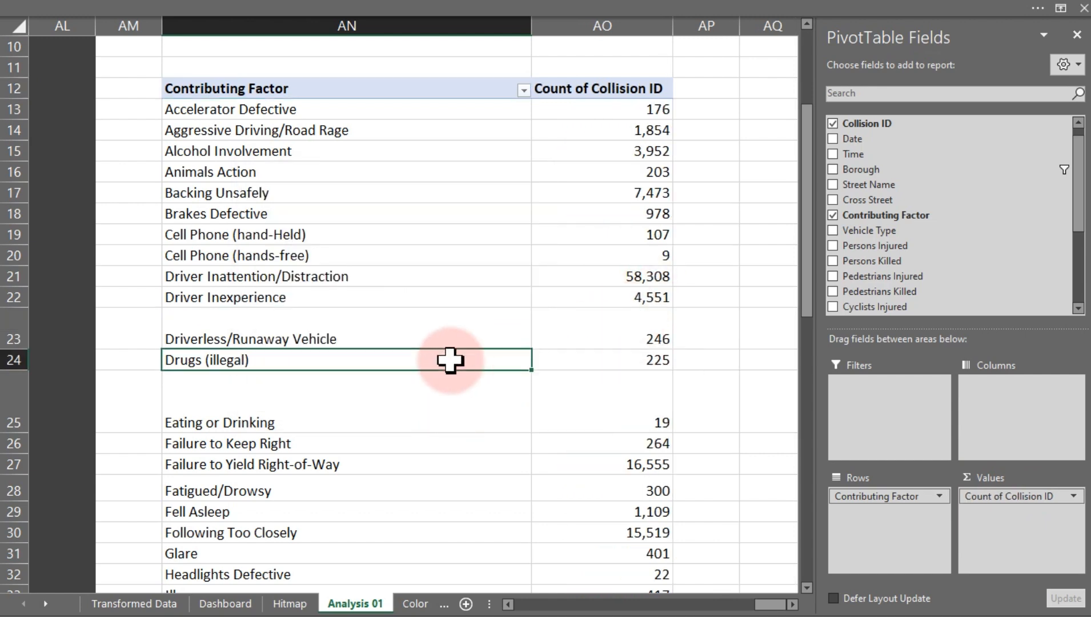
{"action": "left_click", "coordinate": [446, 375]}
{"action": "left_click", "coordinate": [446, 401]}
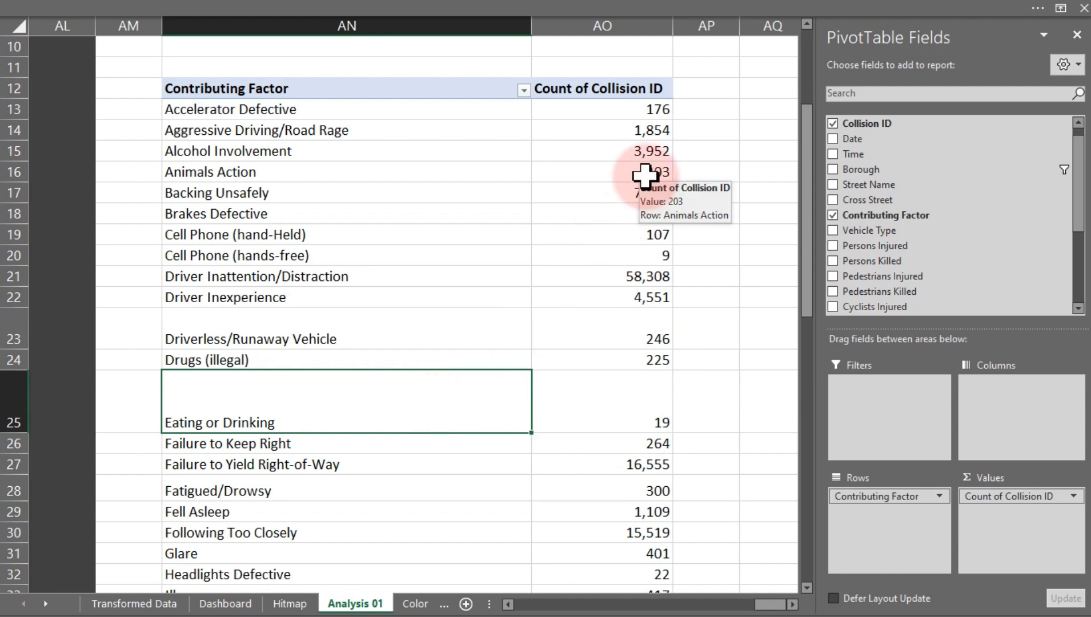
{"action": "left_click", "coordinate": [337, 6]}
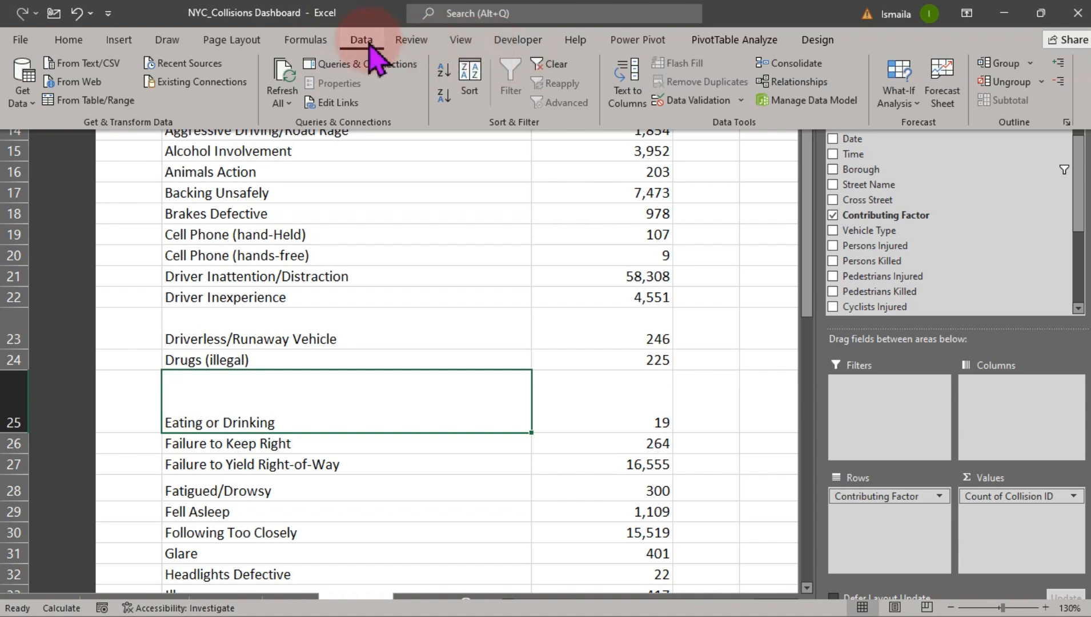
{"action": "left_click", "coordinate": [69, 40]}
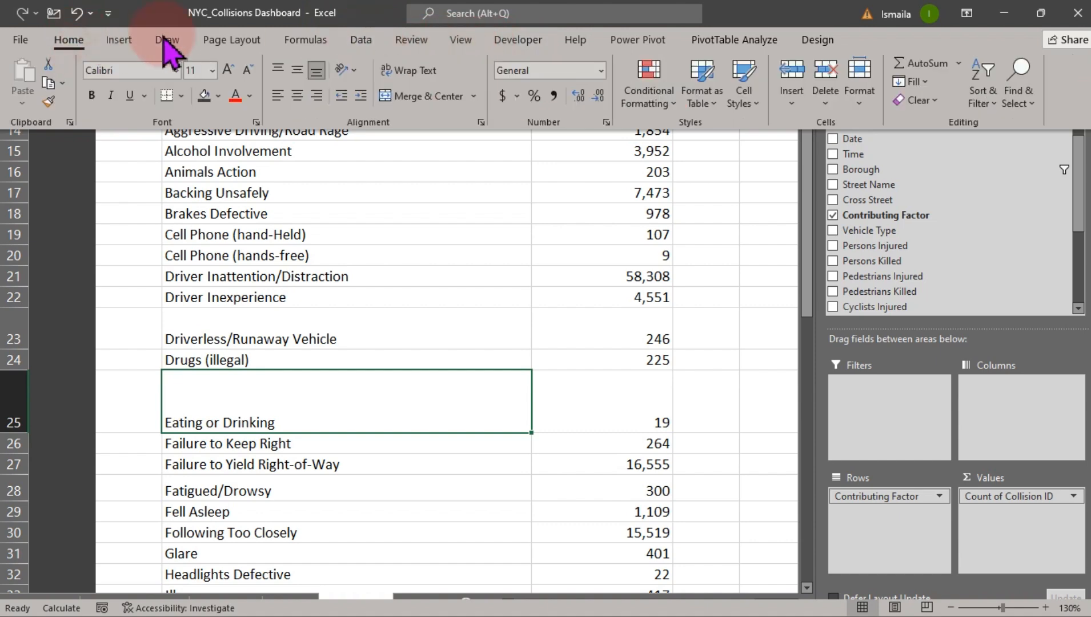
{"action": "left_click", "coordinate": [407, 71]}
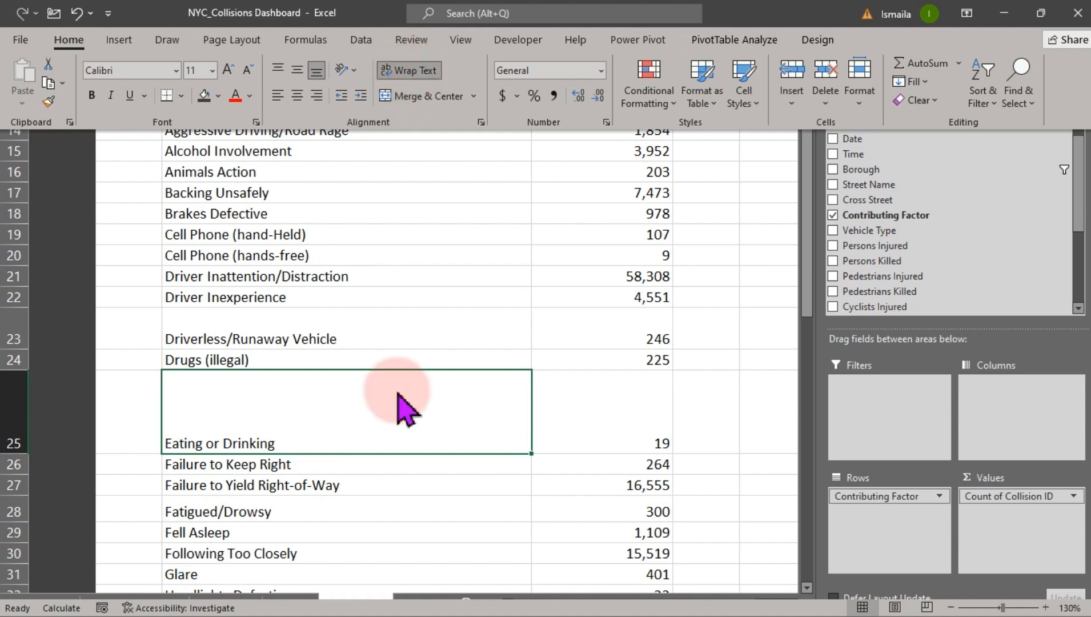
{"action": "key", "text": "ctrl+shift+F1"}
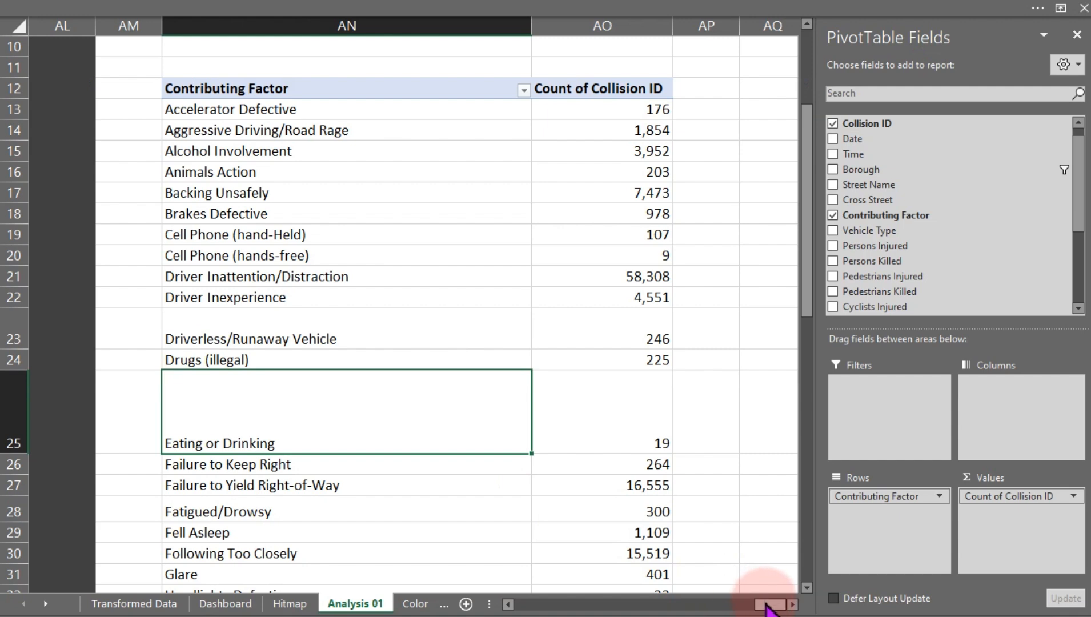
Turn off text wrapping for the YoY change summary caption in cell AA23 to shrink row 23
{"action": "left_click_drag", "start_coordinate": [766, 603], "coordinate": [673, 611]}
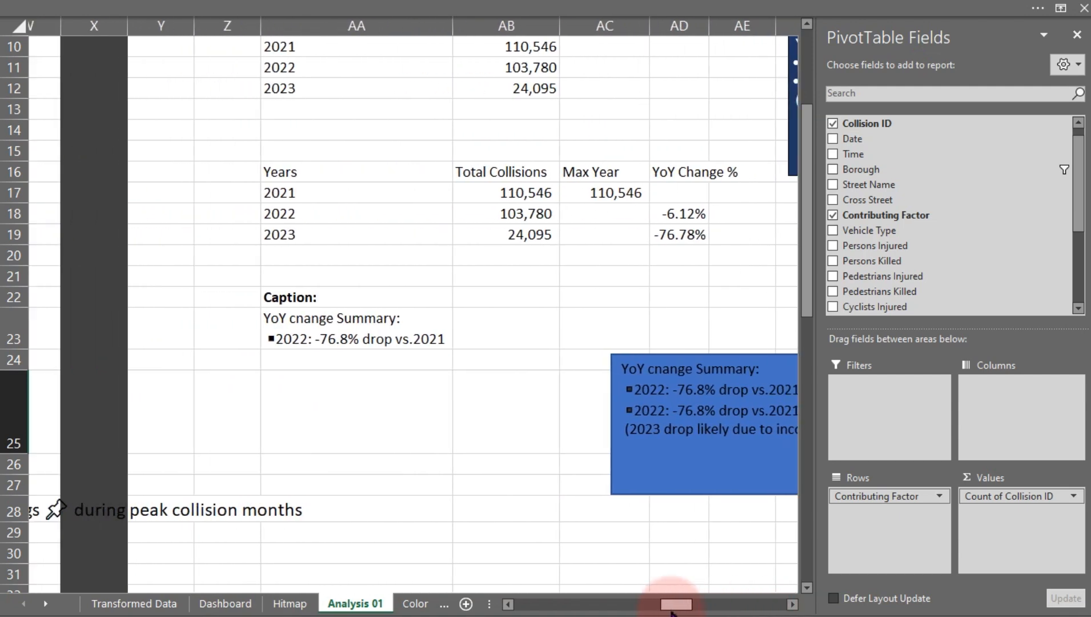
{"action": "left_click", "coordinate": [341, 330]}
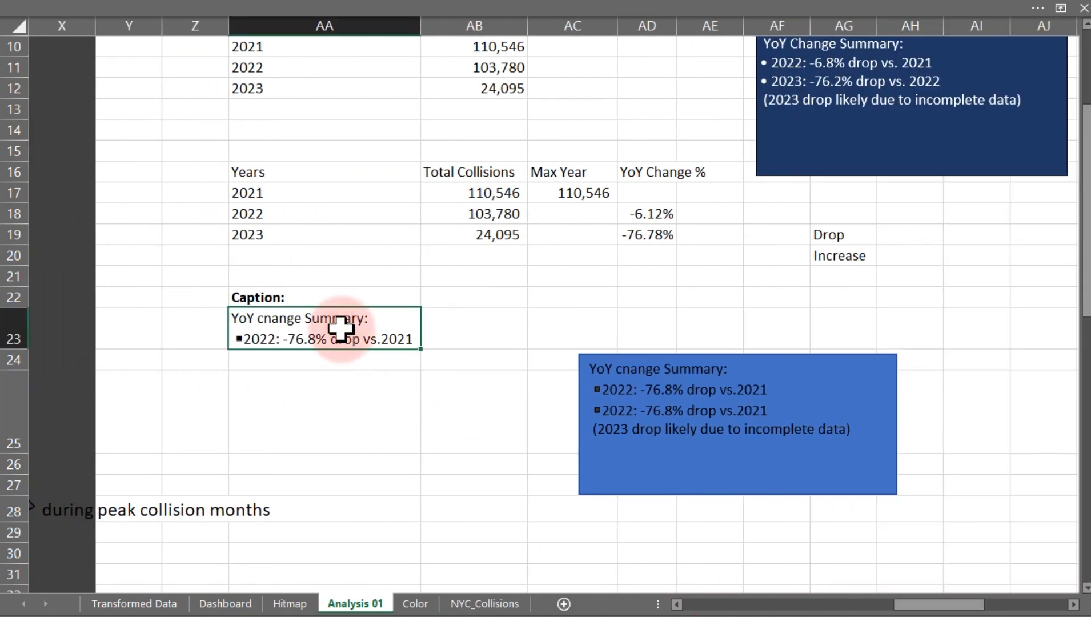
{"action": "left_click", "coordinate": [324, 10]}
{"action": "left_click", "coordinate": [407, 71]}
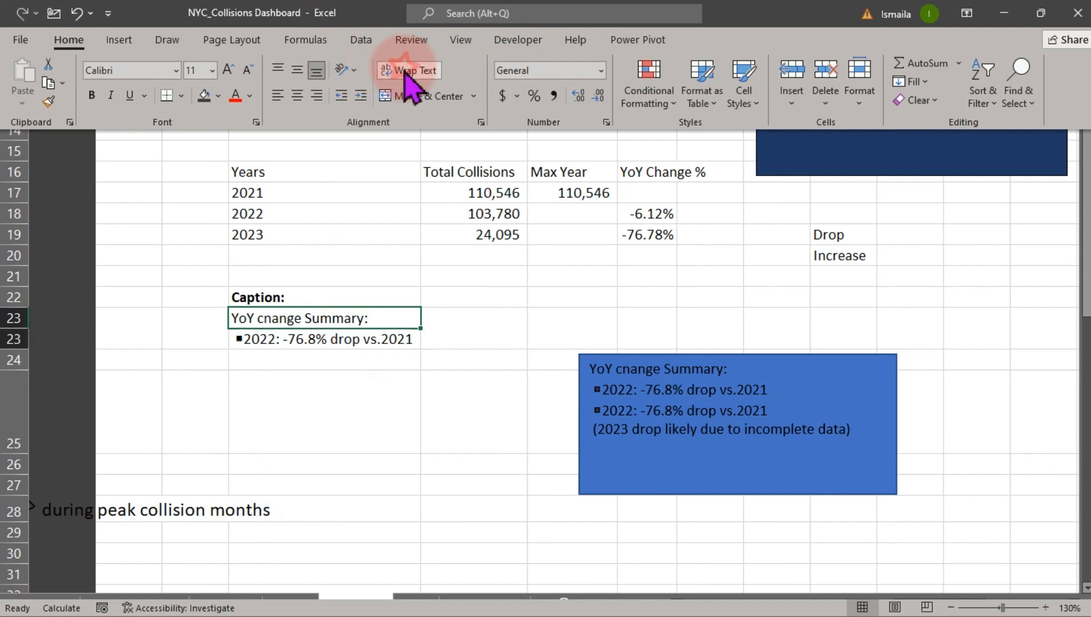
{"action": "left_click", "coordinate": [315, 388]}
Turn off text wrapping for the Year/Month Collision Peaks insight in cell P25 to shrink row 25
{"action": "left_click_drag", "start_coordinate": [924, 609], "coordinate": [806, 607]}
{"action": "left_click", "coordinate": [525, 403]}
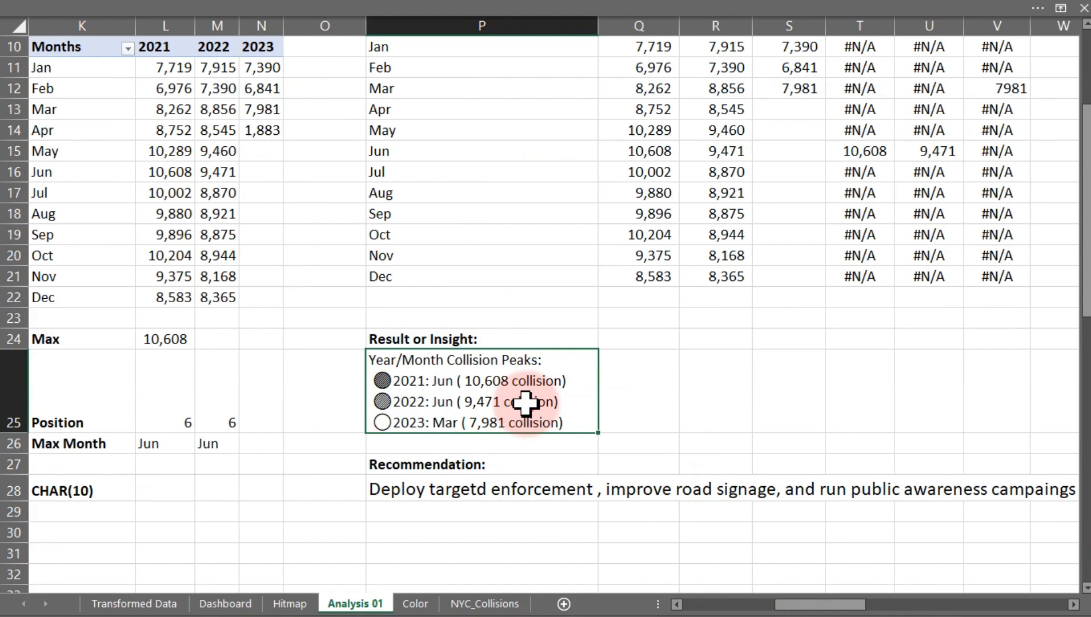
{"action": "left_click", "coordinate": [326, 14]}
{"action": "left_click", "coordinate": [438, 74]}
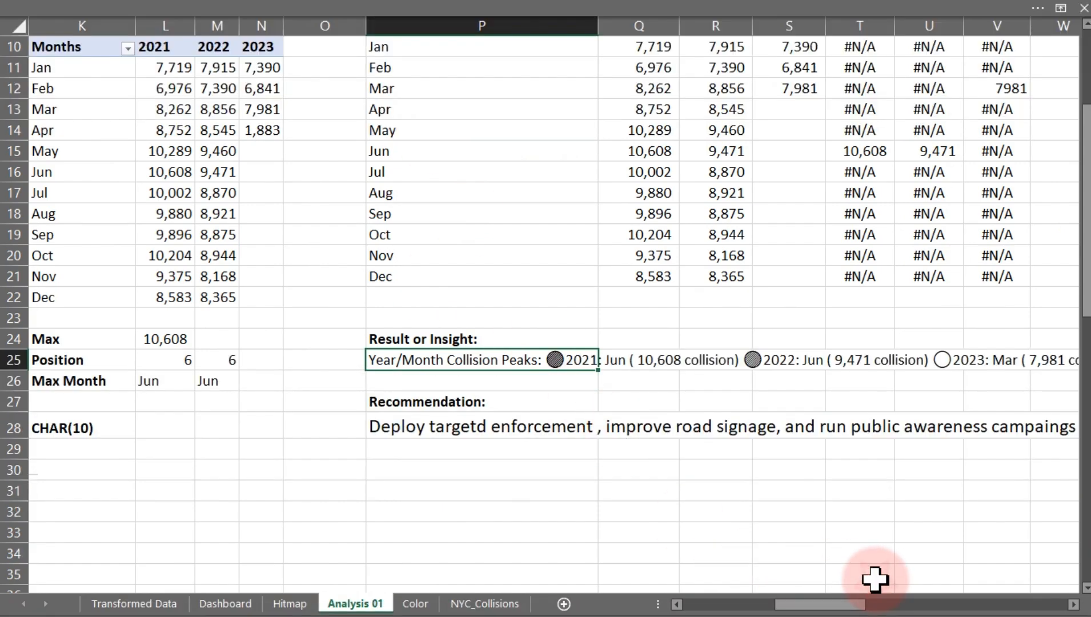
Filter the Contributing Factor pivot table to the top 10 items by Count of Collision ID
{"action": "left_click_drag", "start_coordinate": [853, 598], "coordinate": [1067, 607]}
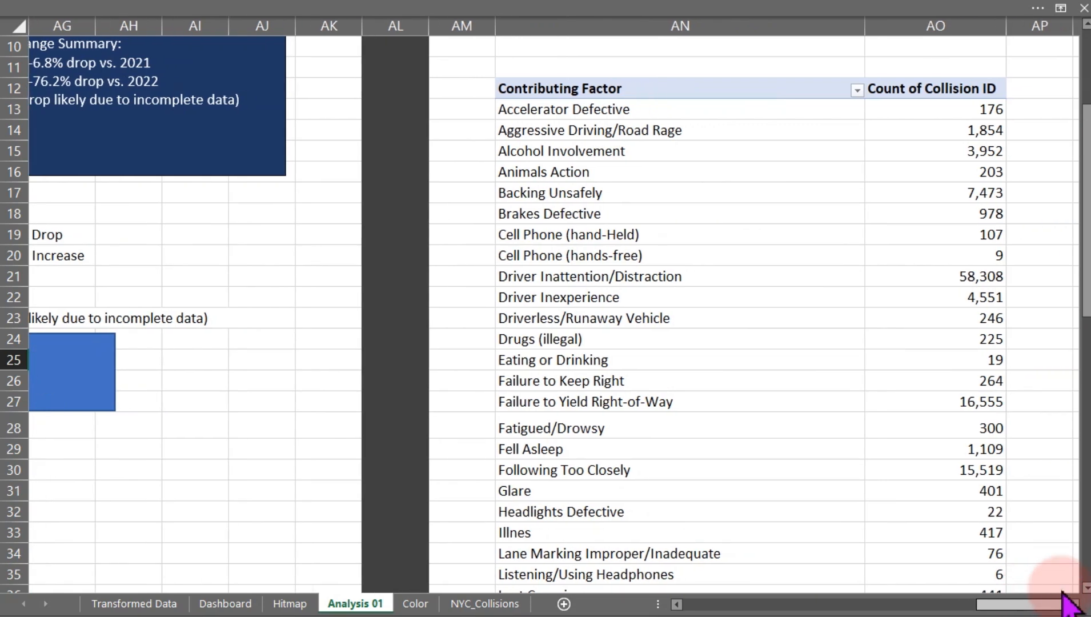
{"action": "left_click", "coordinate": [899, 319]}
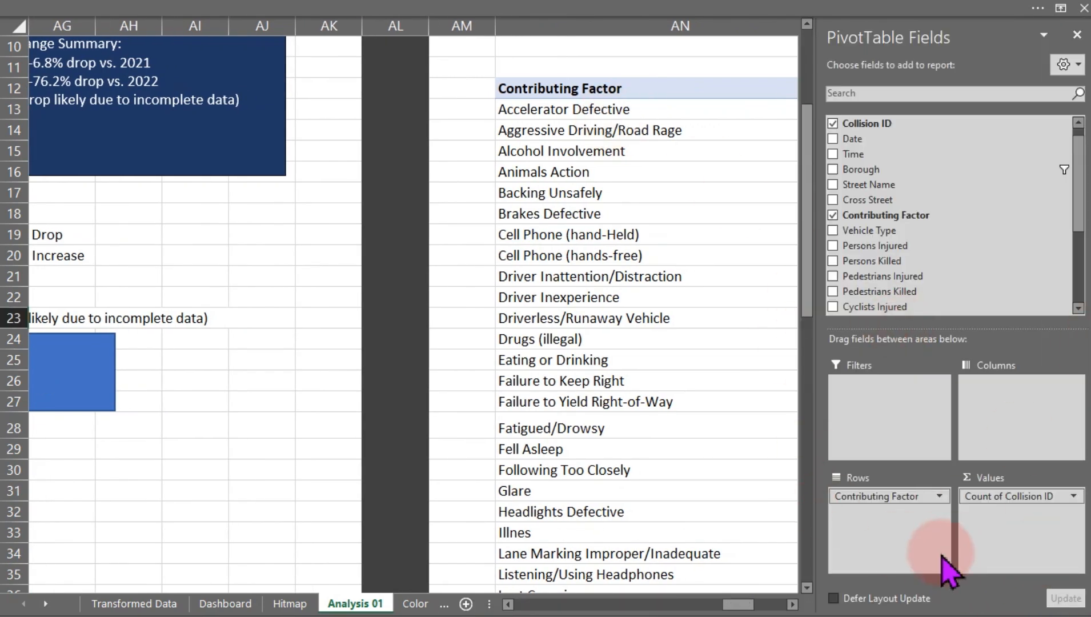
{"action": "left_click", "coordinate": [792, 604]}
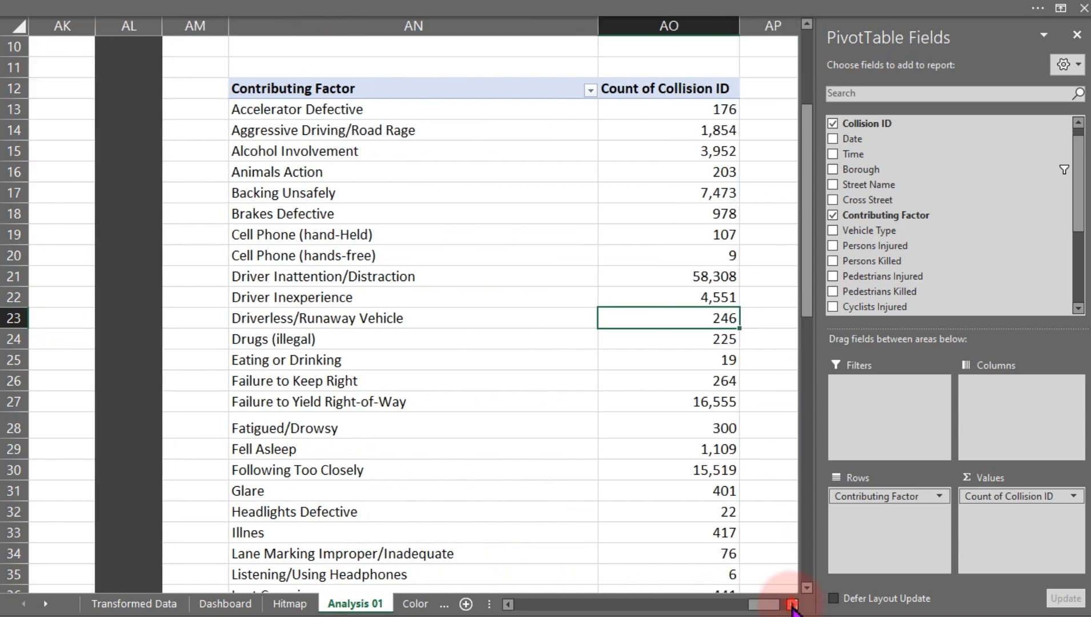
{"action": "left_click", "coordinate": [329, 110]}
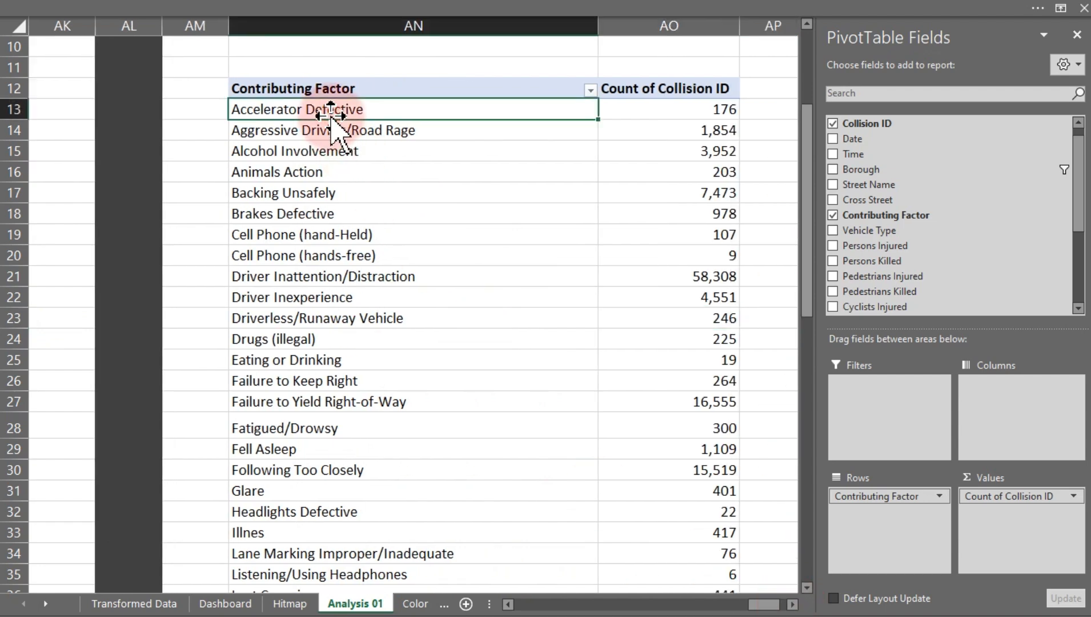
{"action": "right_click", "coordinate": [329, 110]}
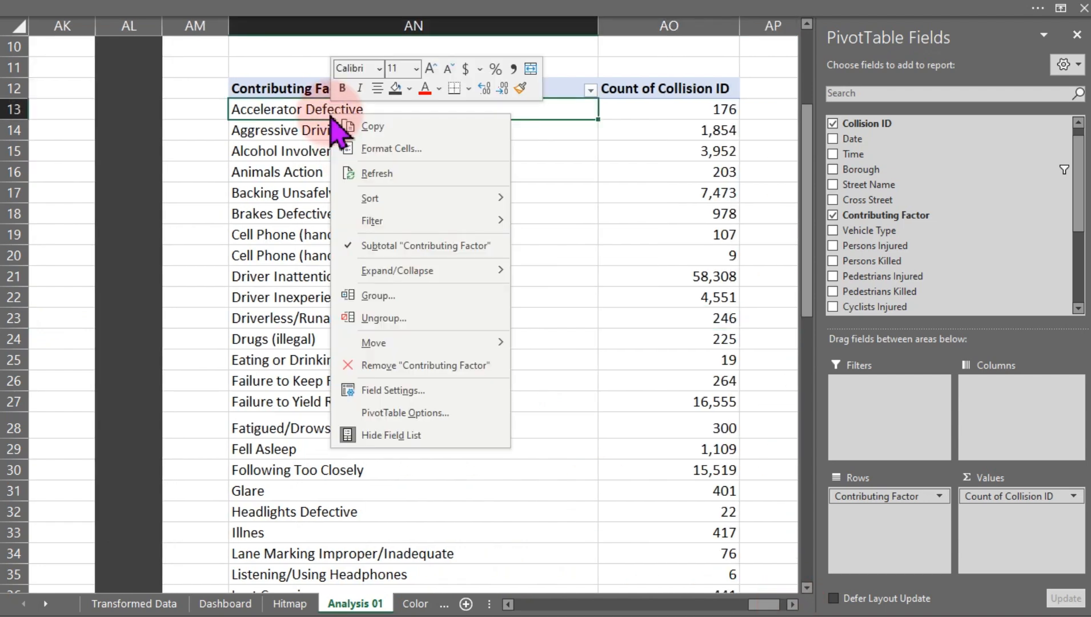
{"action": "mouse_move", "coordinate": [378, 226]}
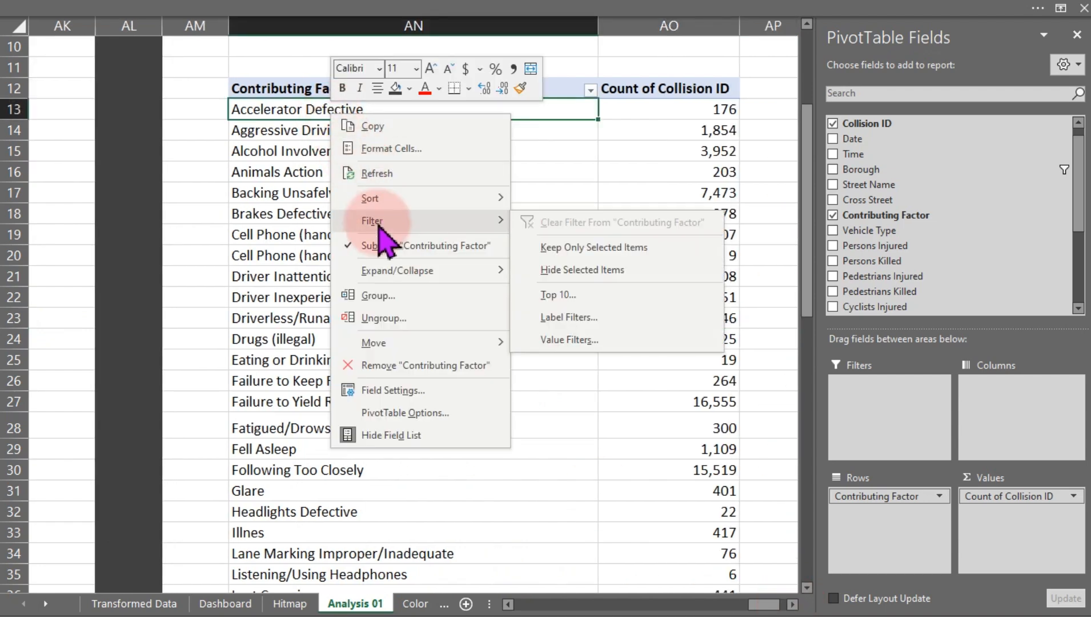
{"action": "left_click", "coordinate": [574, 294]}
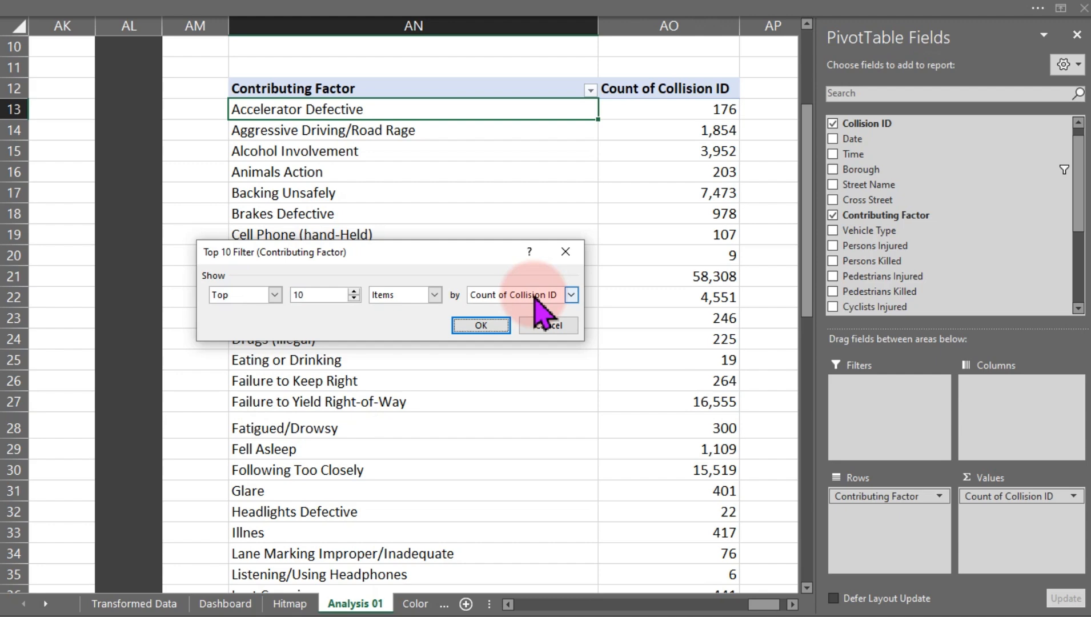
{"action": "left_click", "coordinate": [482, 326]}
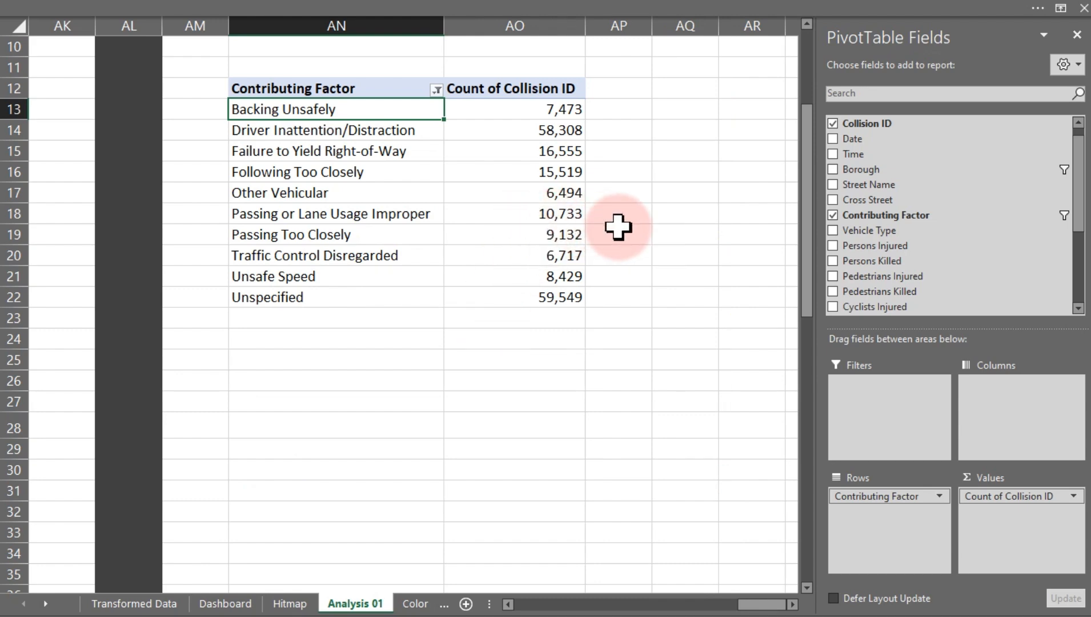
Search the pivot table's field list for "ch" and clear the search
{"action": "mouse_move", "coordinate": [1075, 210]}
{"action": "left_mouse_down"}
{"action": "mouse_move", "coordinate": [1078, 296]}
{"action": "mouse_move", "coordinate": [1072, 195]}
{"action": "left_mouse_up"}
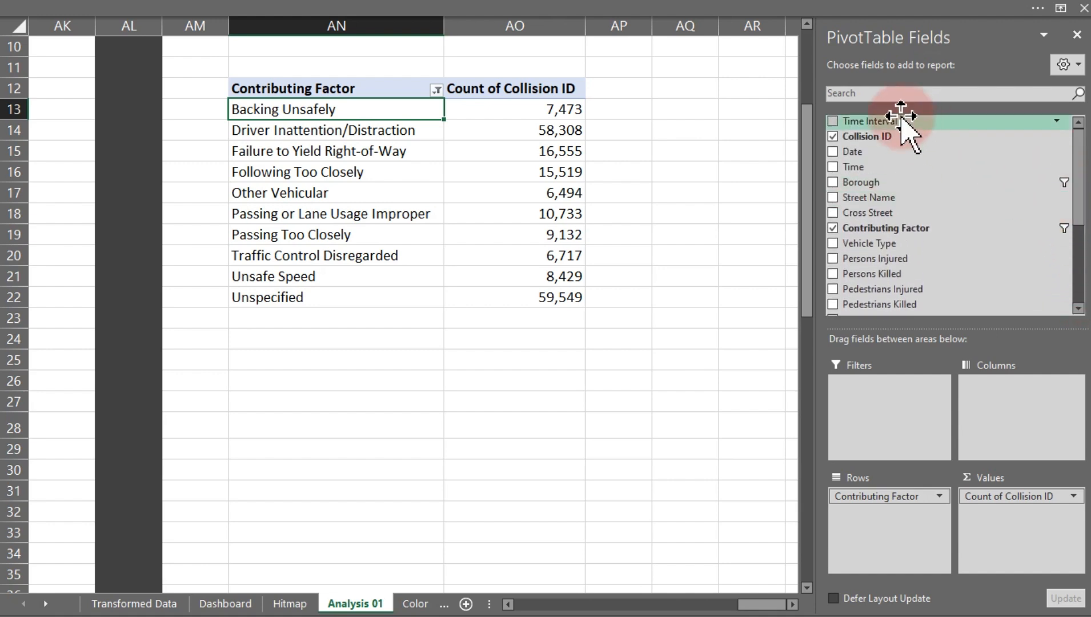
{"action": "left_click", "coordinate": [892, 95]}
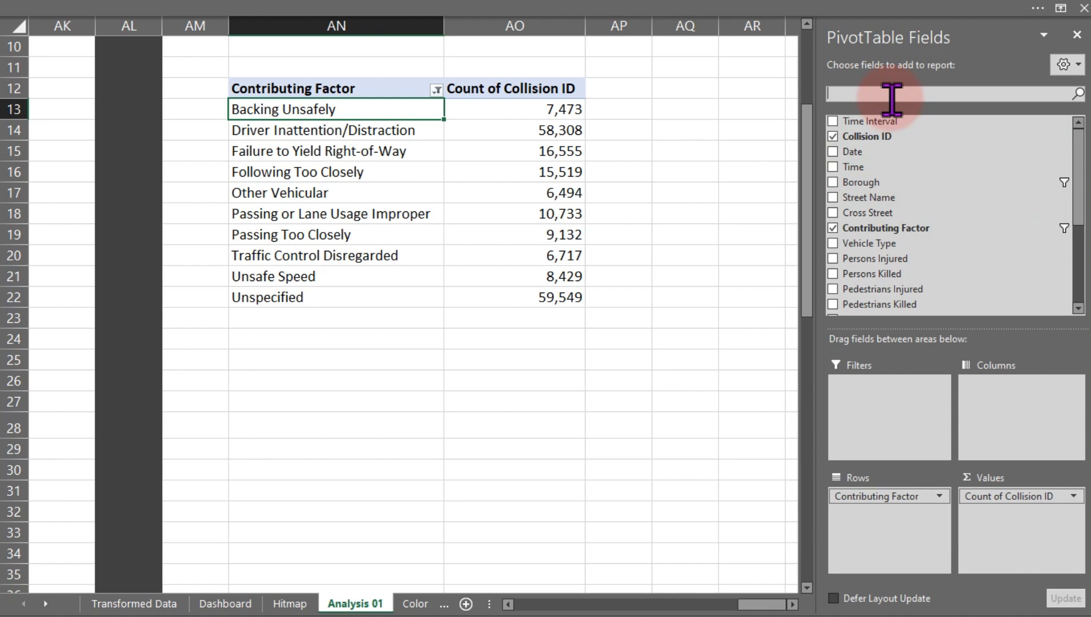
{"action": "type", "text": "ch"}
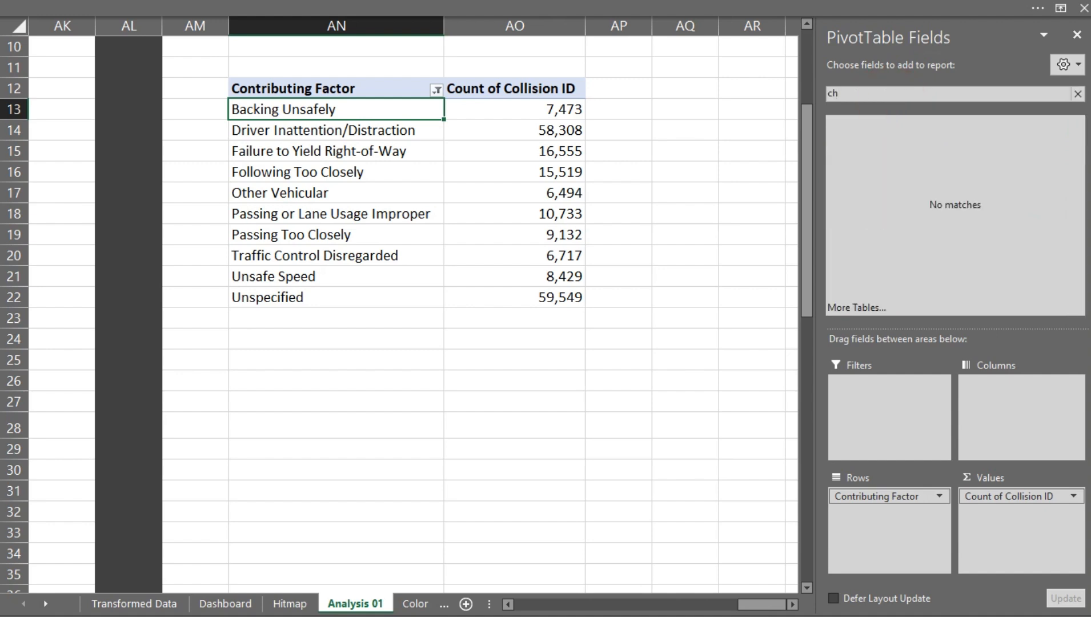
{"action": "key", "text": "BackSpace"}
{"action": "key", "text": "BackSpace"}
{"action": "left_click", "coordinate": [892, 99]}
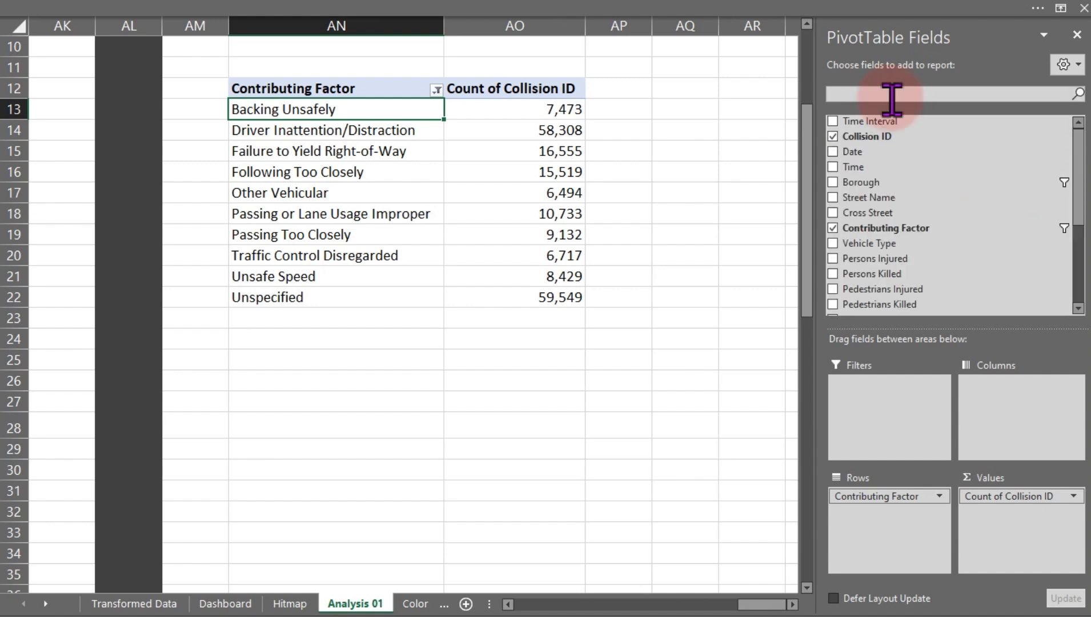
Refresh the Contributing Factor pivot table and add the Check field to its values as a sum
{"action": "left_click", "coordinate": [390, 152]}
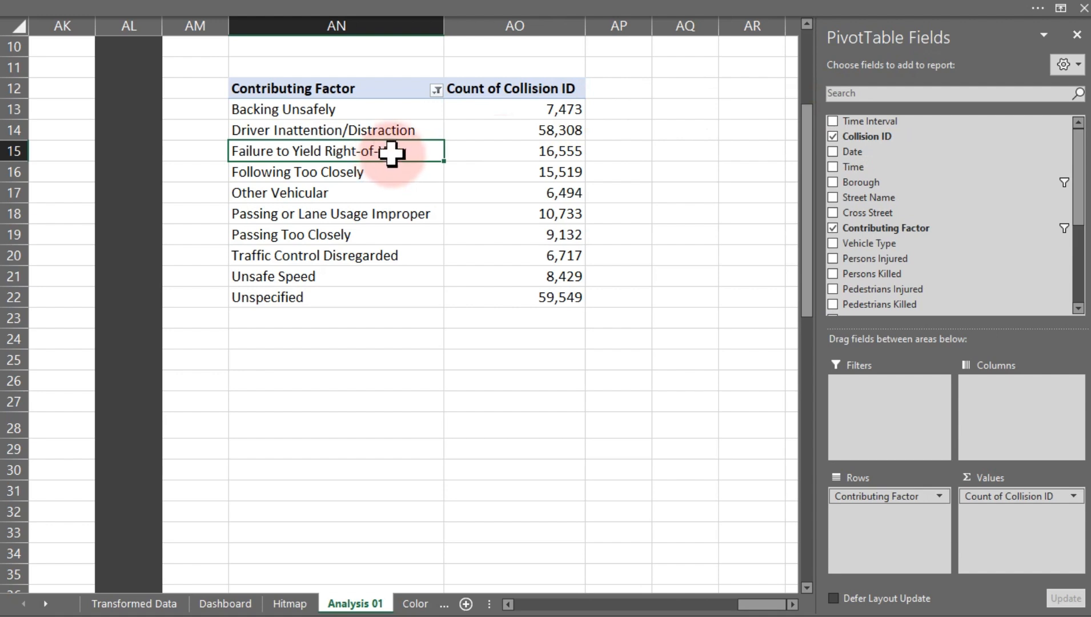
{"action": "right_click", "coordinate": [392, 152]}
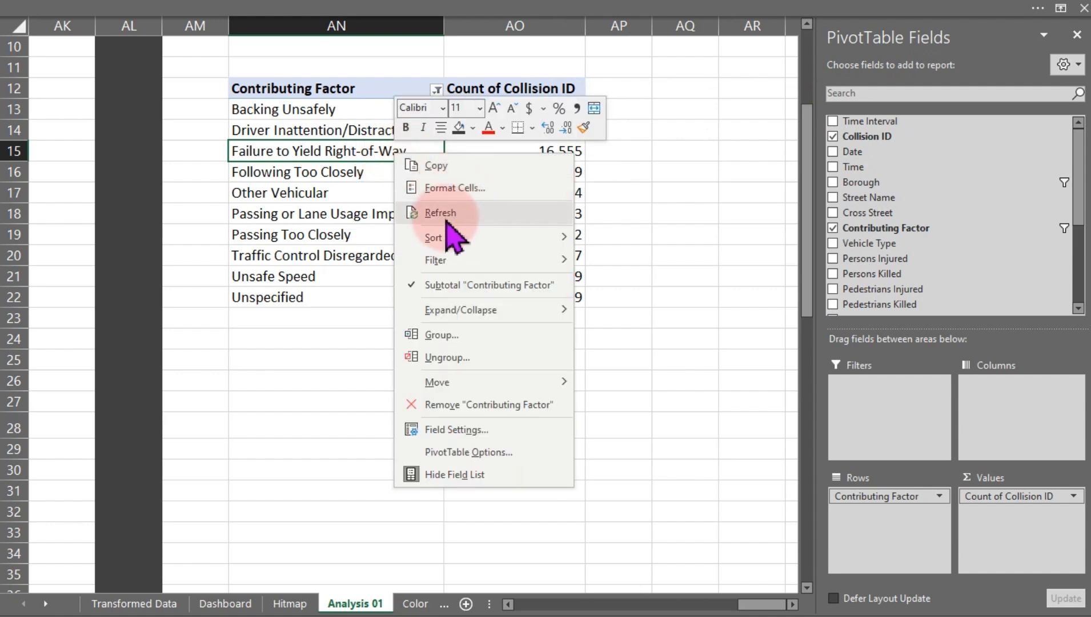
{"action": "left_click", "coordinate": [443, 216]}
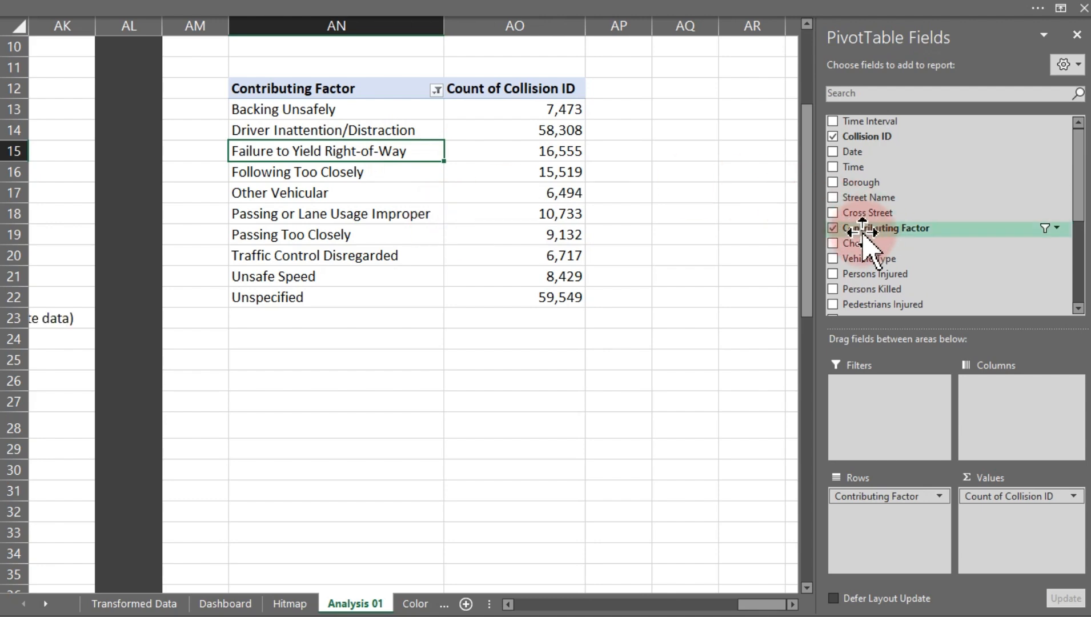
{"action": "left_click_drag", "start_coordinate": [855, 242], "coordinate": [1029, 529]}
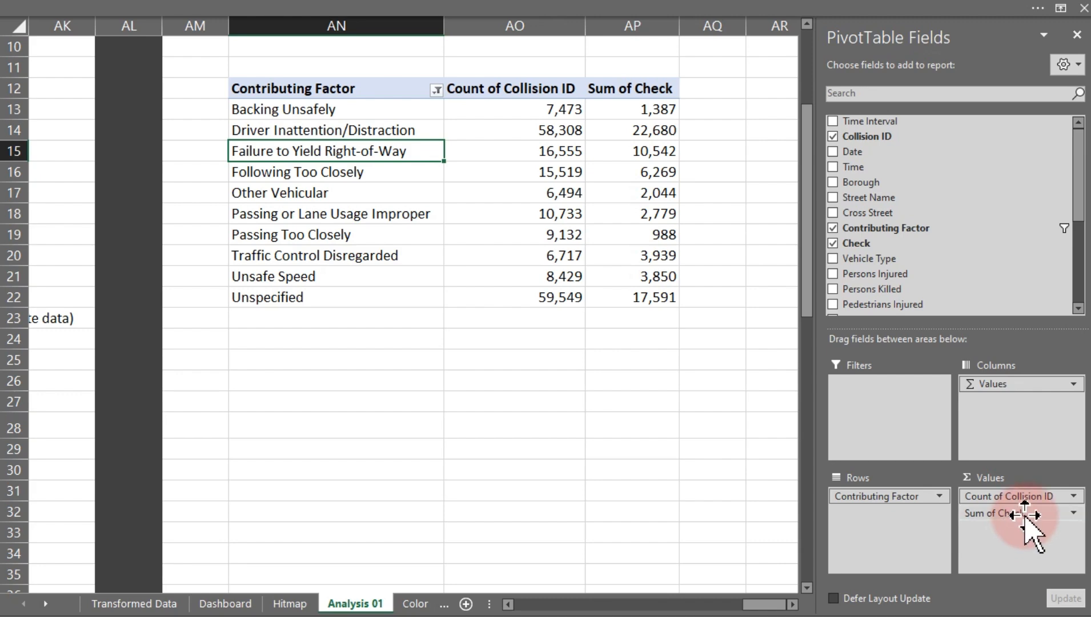
{"action": "left_click", "coordinate": [1021, 513]}
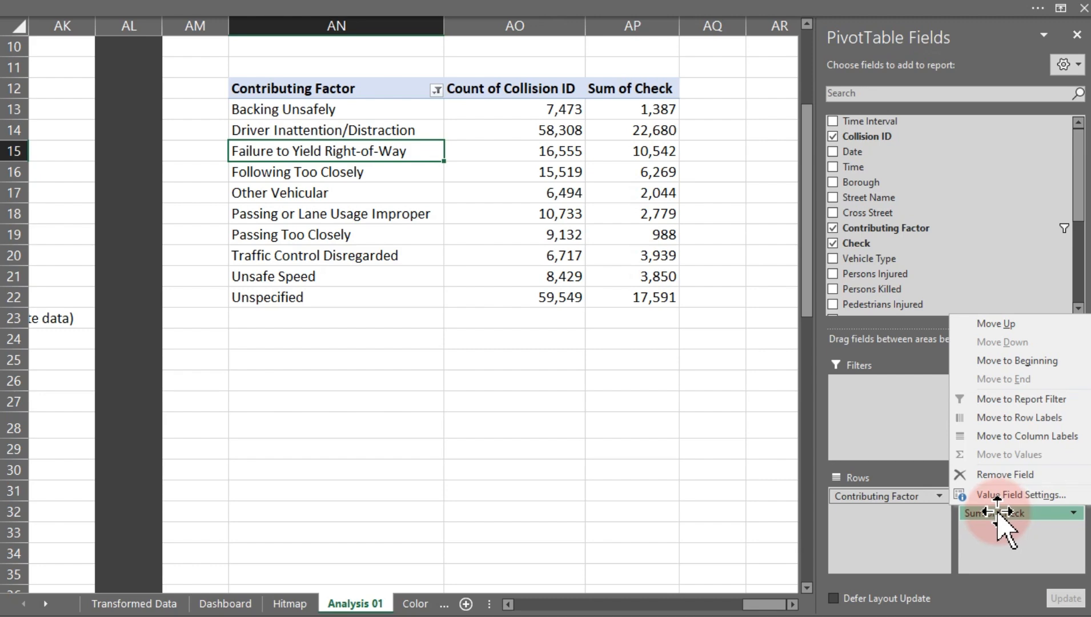
{"action": "left_click", "coordinate": [986, 536]}
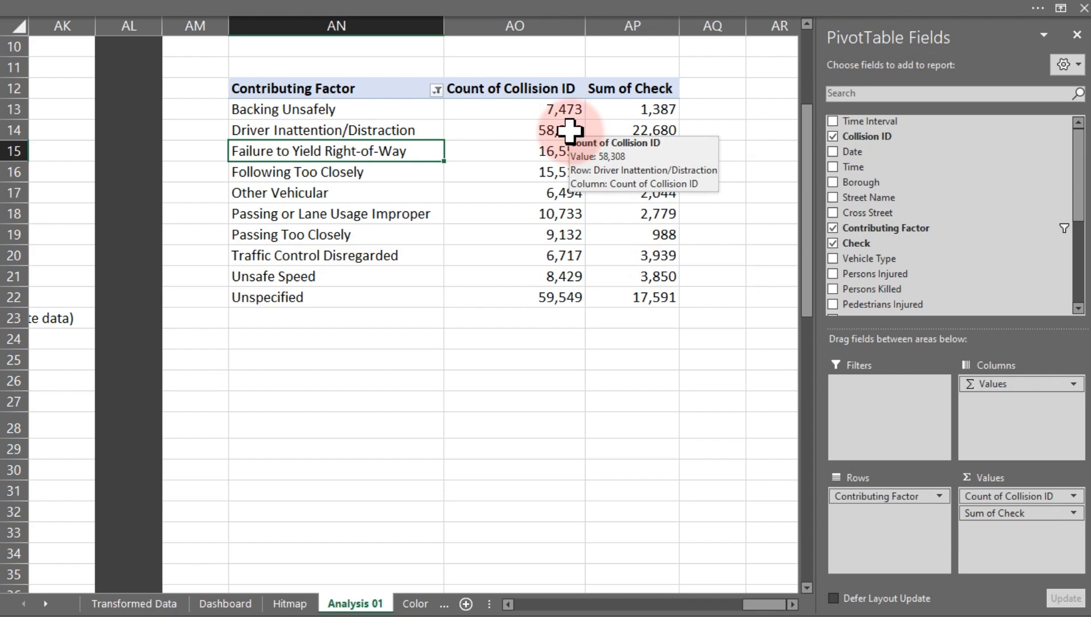
Enter the header "% Dangerous Collisions" in cell AQ12 beside the pivot table and autofit column AQ
{"action": "left_click", "coordinate": [704, 89]}
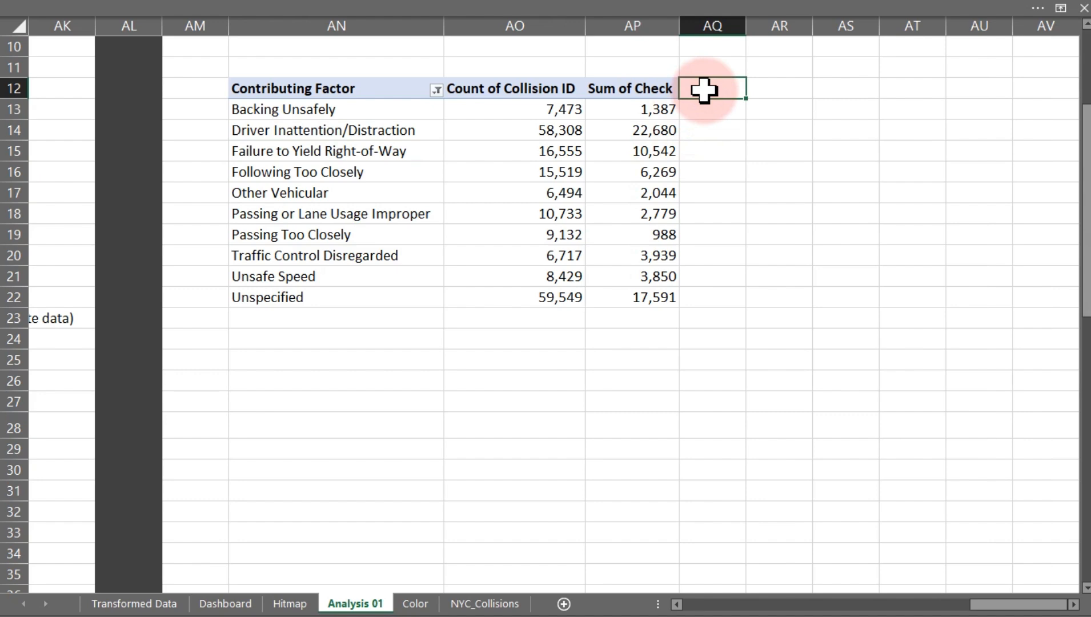
{"action": "type", "text": "% Dangerous Collisions"}
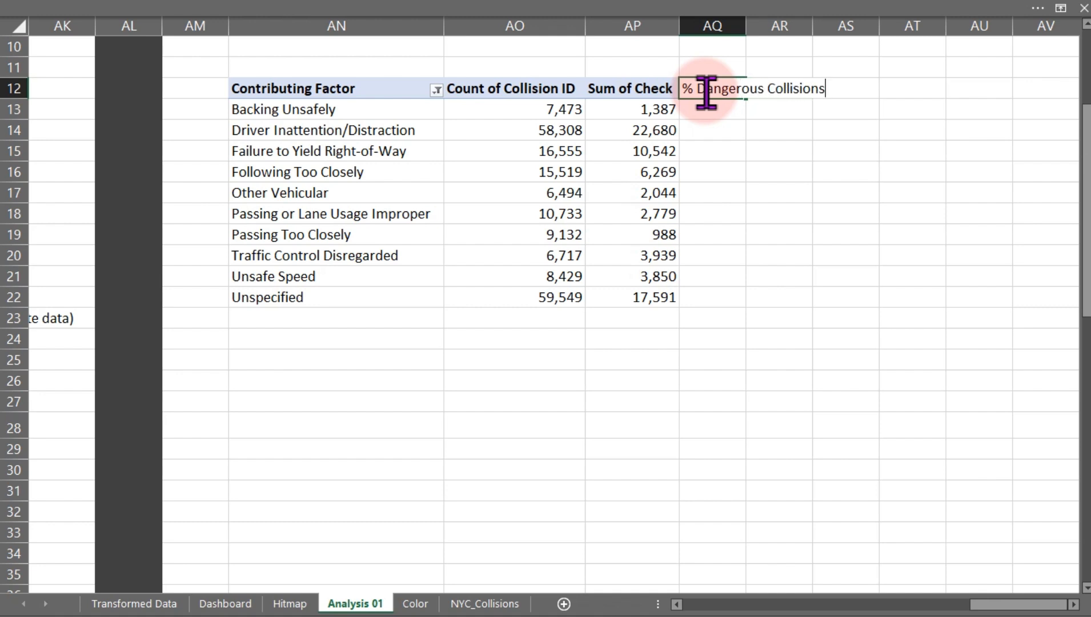
{"action": "key", "text": "Return"}
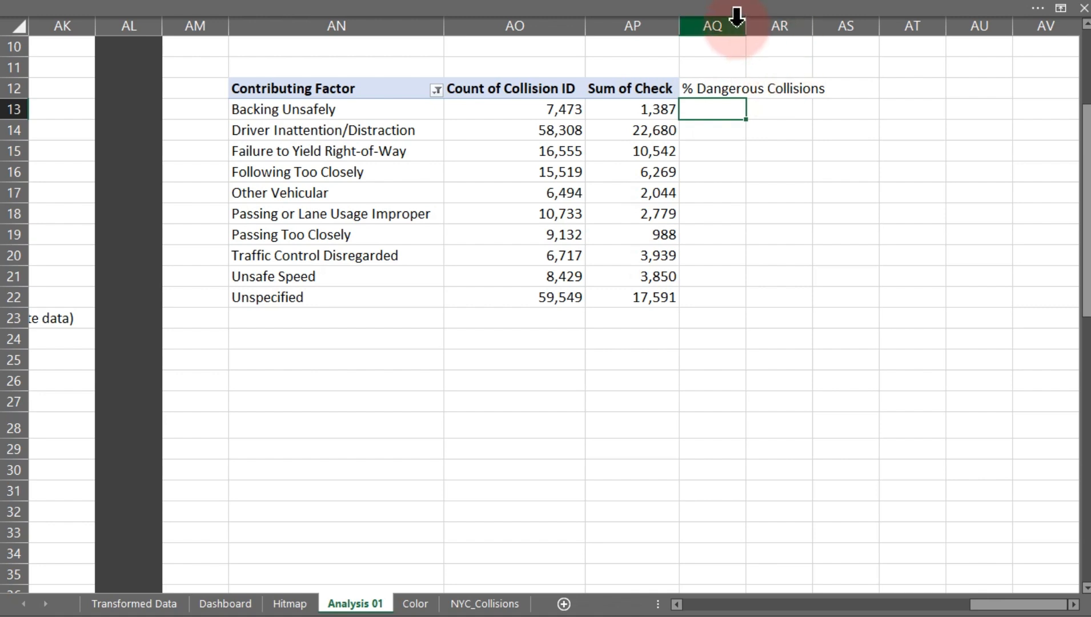
{"action": "double_click", "coordinate": [743, 25]}
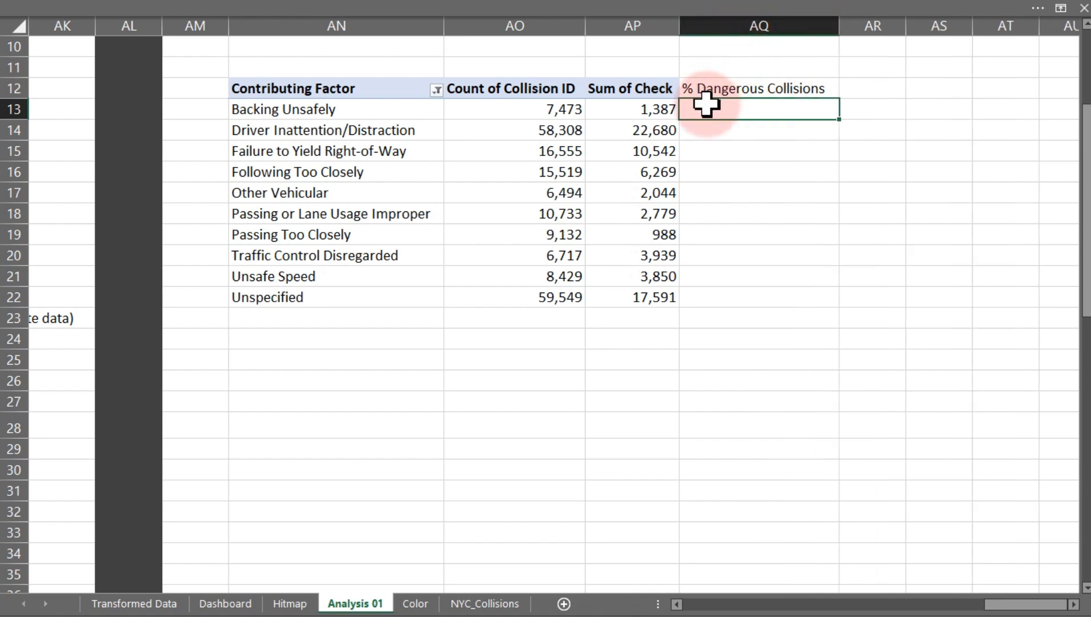
Format cells AQ13:AQ22 under the % Dangerous Collisions header as Percentage
{"action": "type", "text": "="}
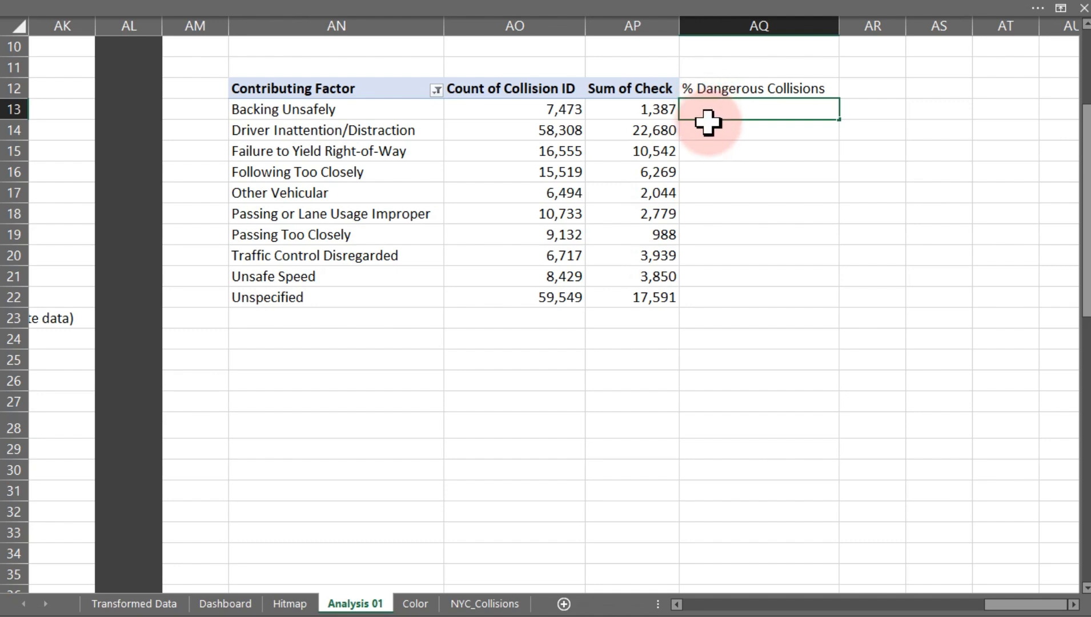
{"action": "left_click", "coordinate": [707, 123]}
{"action": "left_click_drag", "start_coordinate": [712, 116], "coordinate": [726, 305]}
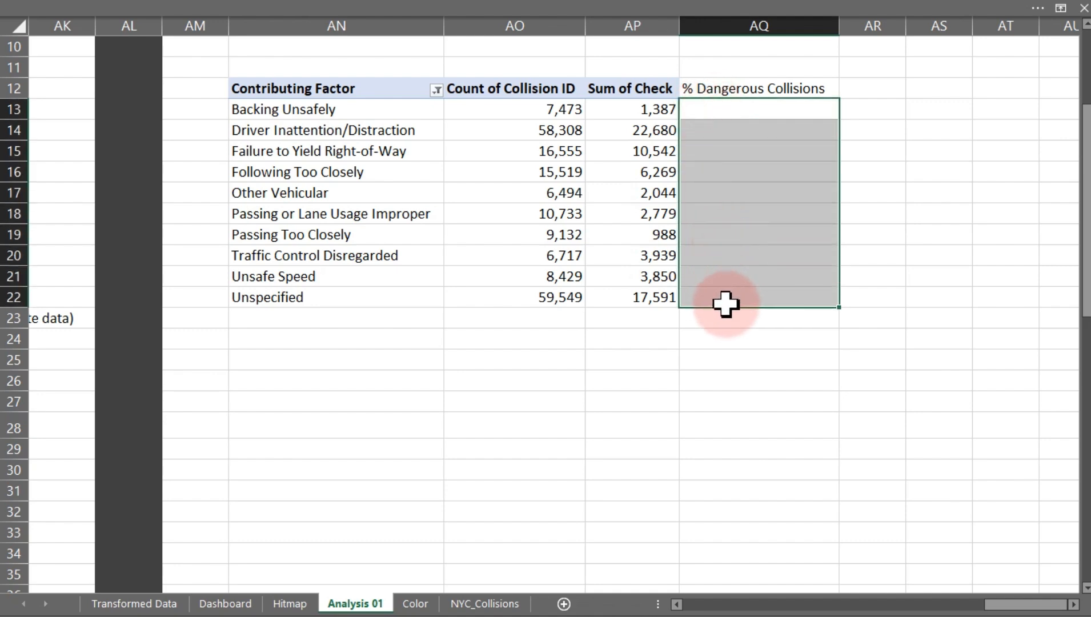
{"action": "left_click", "coordinate": [414, 10]}
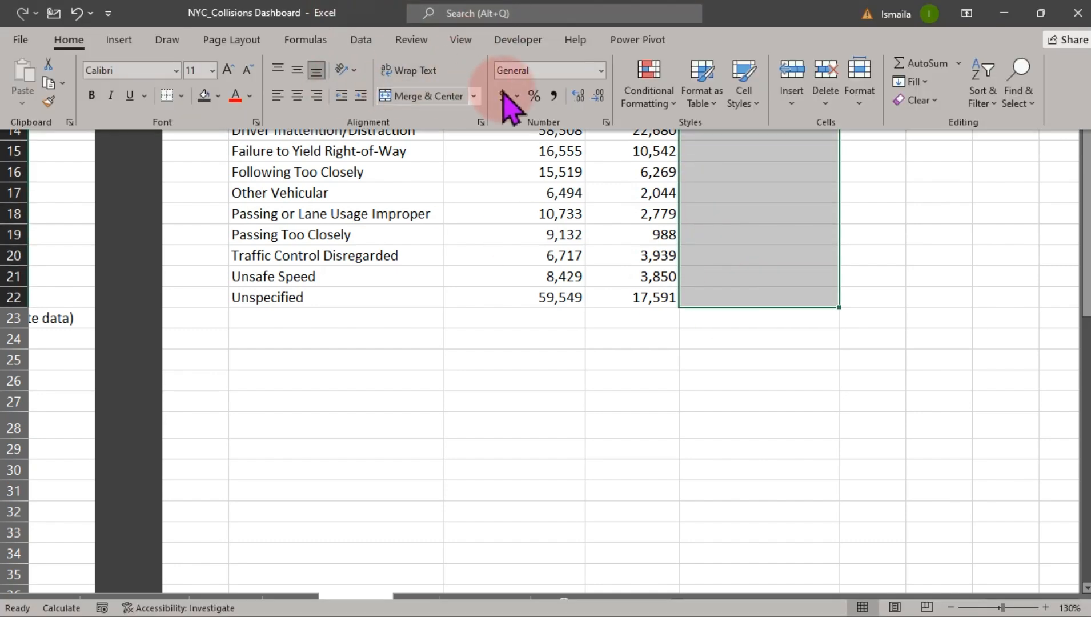
{"action": "left_click", "coordinate": [536, 96]}
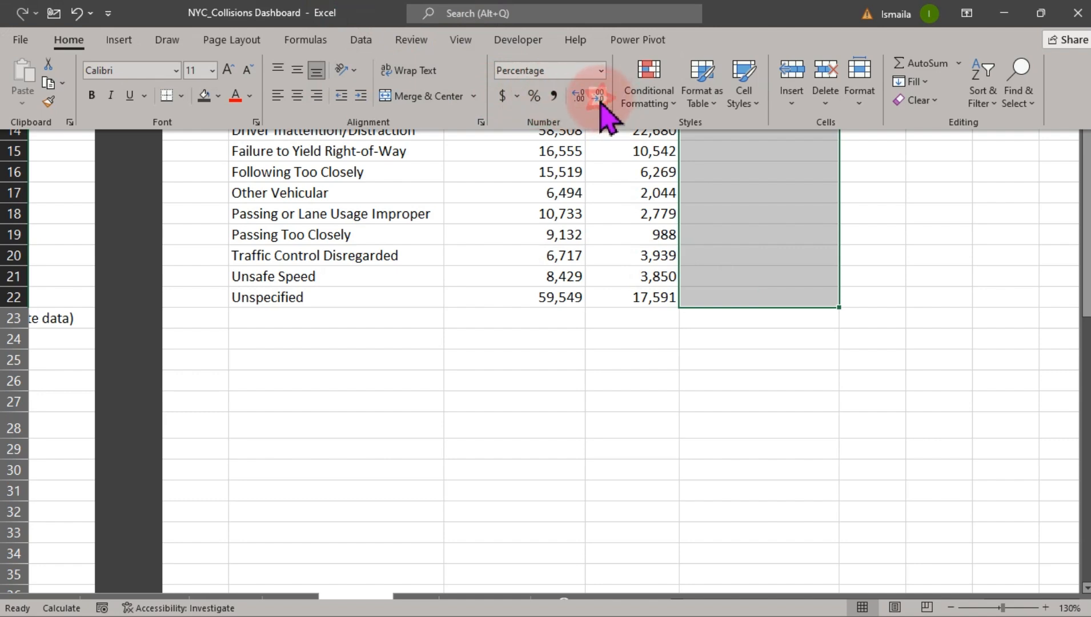
{"action": "left_click", "coordinate": [724, 131]}
Enter =AP13/AO13 in cell AQ13 and fill the formula down to AQ22
{"action": "left_click", "coordinate": [719, 109]}
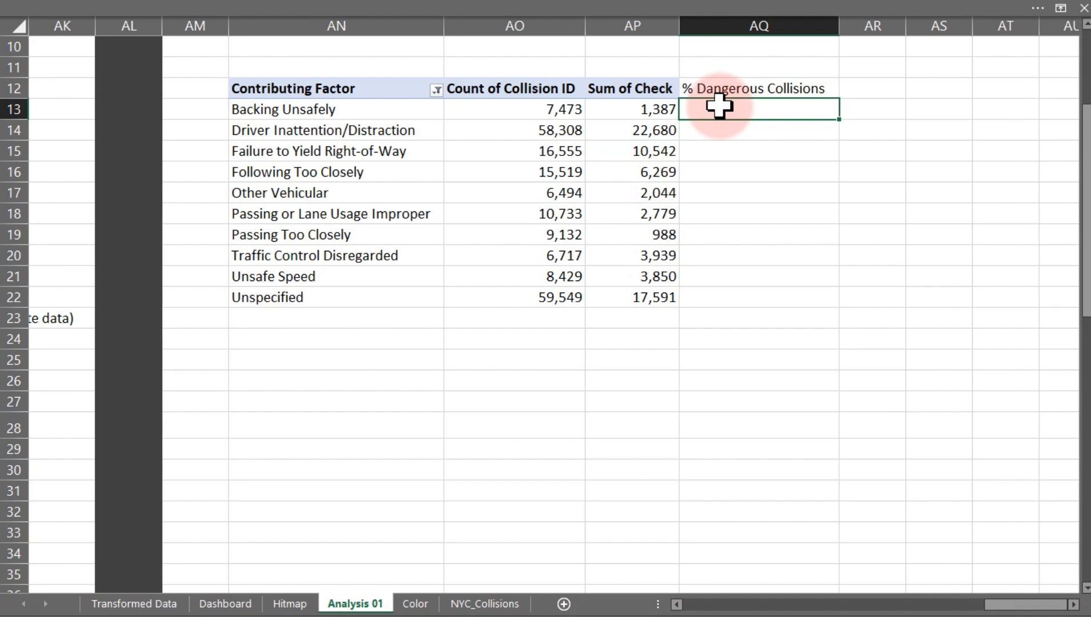
{"action": "type", "text": "="}
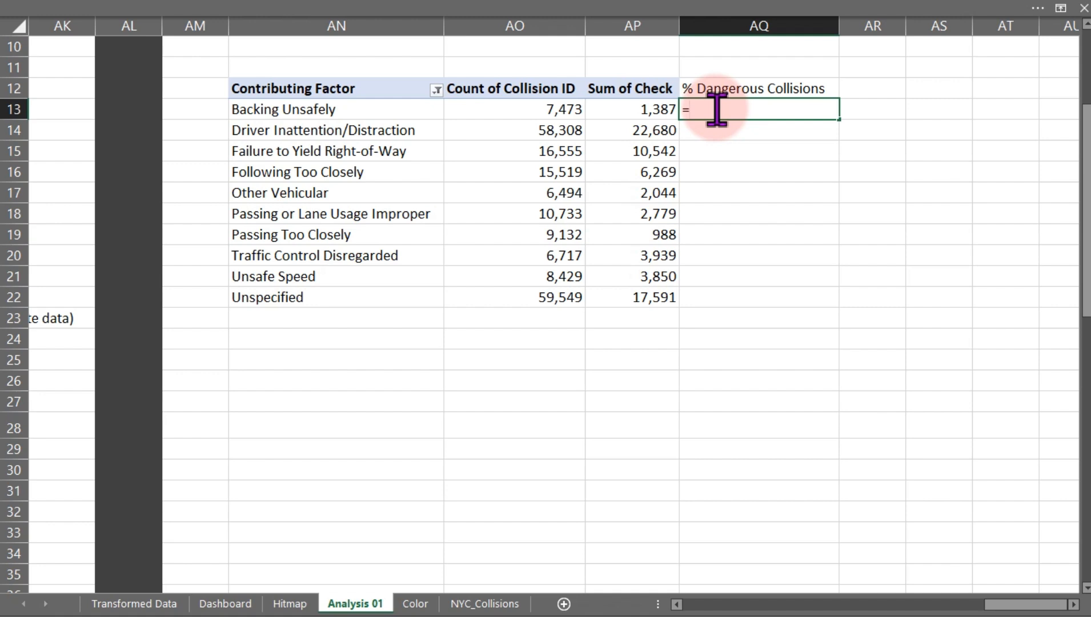
{"action": "left_click", "coordinate": [635, 109]}
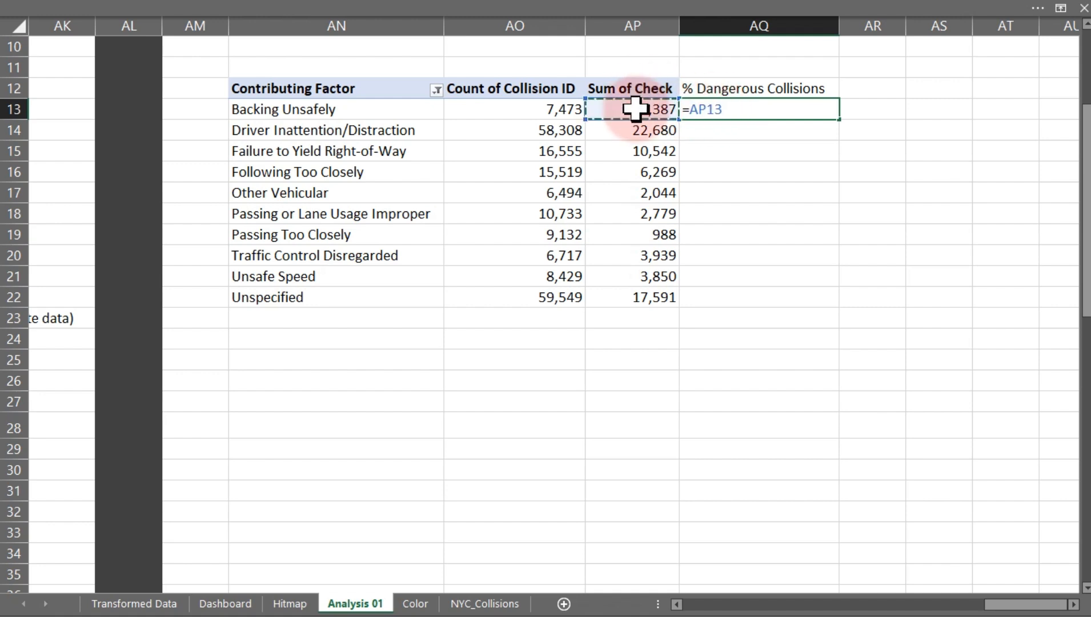
{"action": "type", "text": "/"}
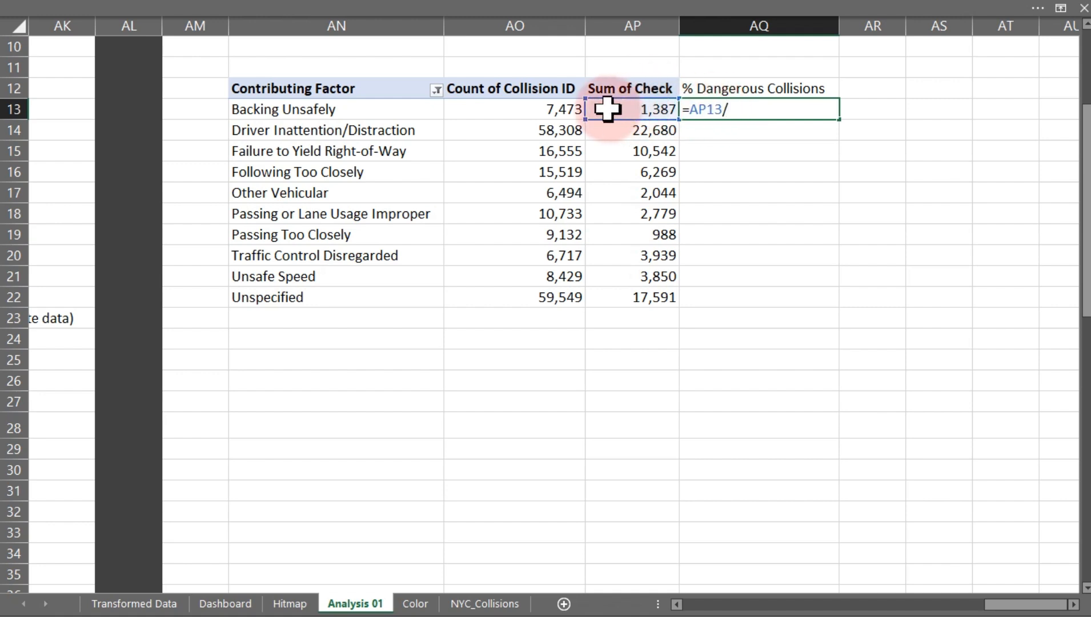
{"action": "left_click", "coordinate": [572, 110]}
{"action": "key", "text": "Return"}
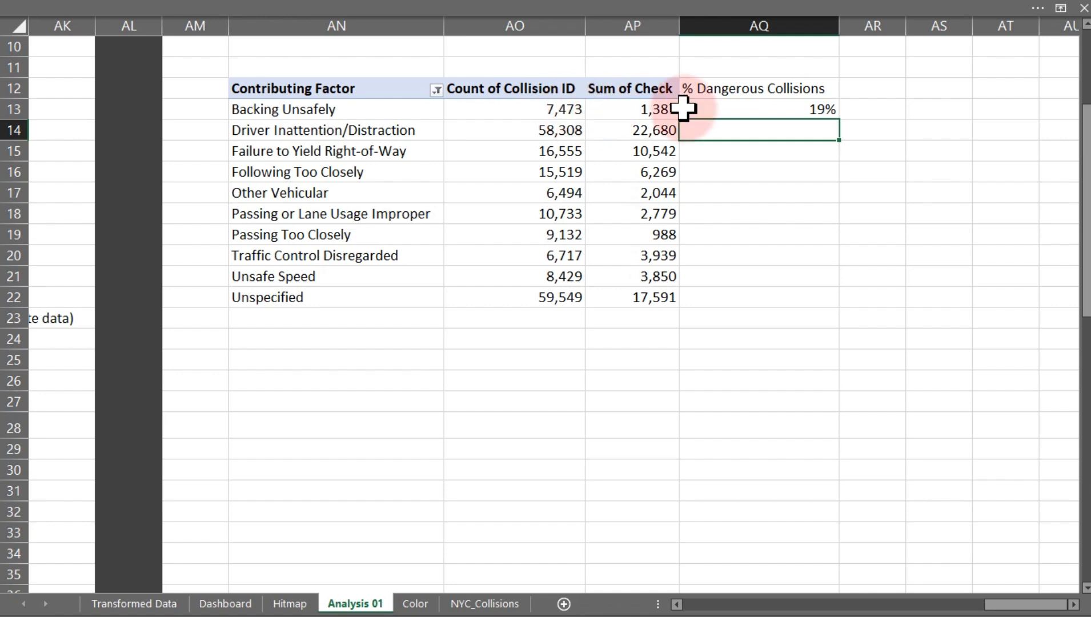
{"action": "left_click", "coordinate": [769, 109]}
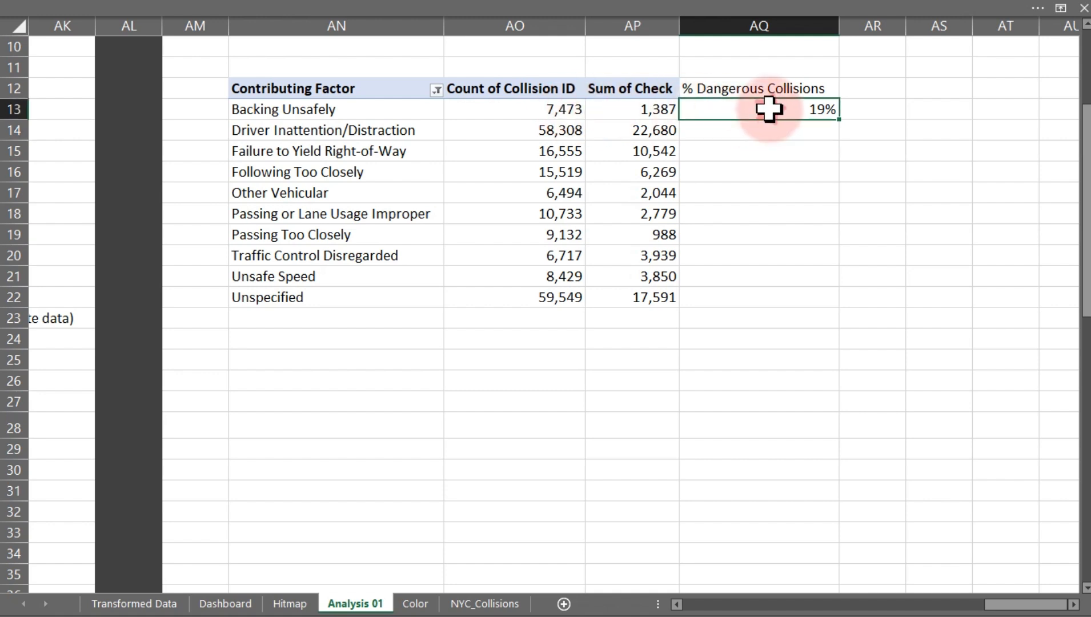
{"action": "double_click", "coordinate": [839, 119]}
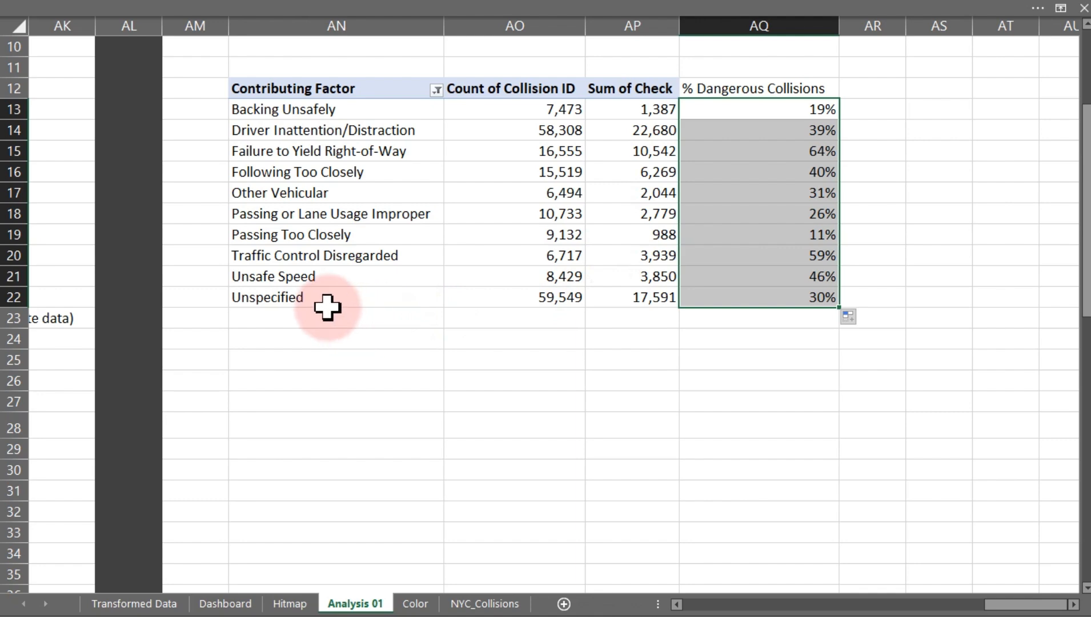
Examine the Unspecified row's collision count and Check sum in the pivot table
{"action": "left_click", "coordinate": [304, 299]}
{"action": "left_click_drag", "start_coordinate": [304, 298], "coordinate": [644, 302]}
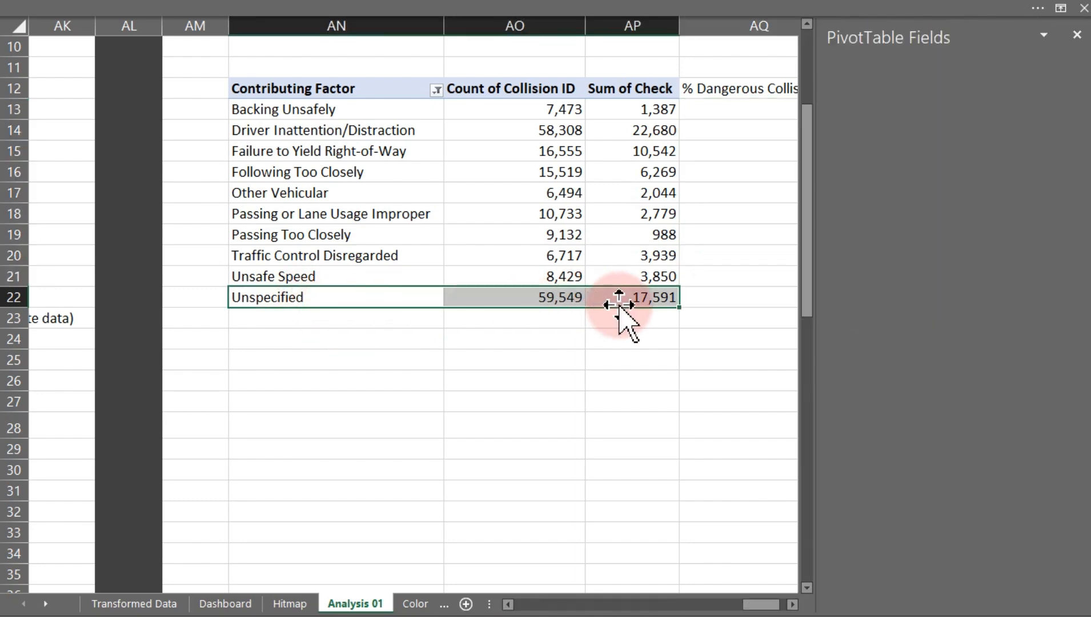
{"action": "left_click", "coordinate": [720, 395]}
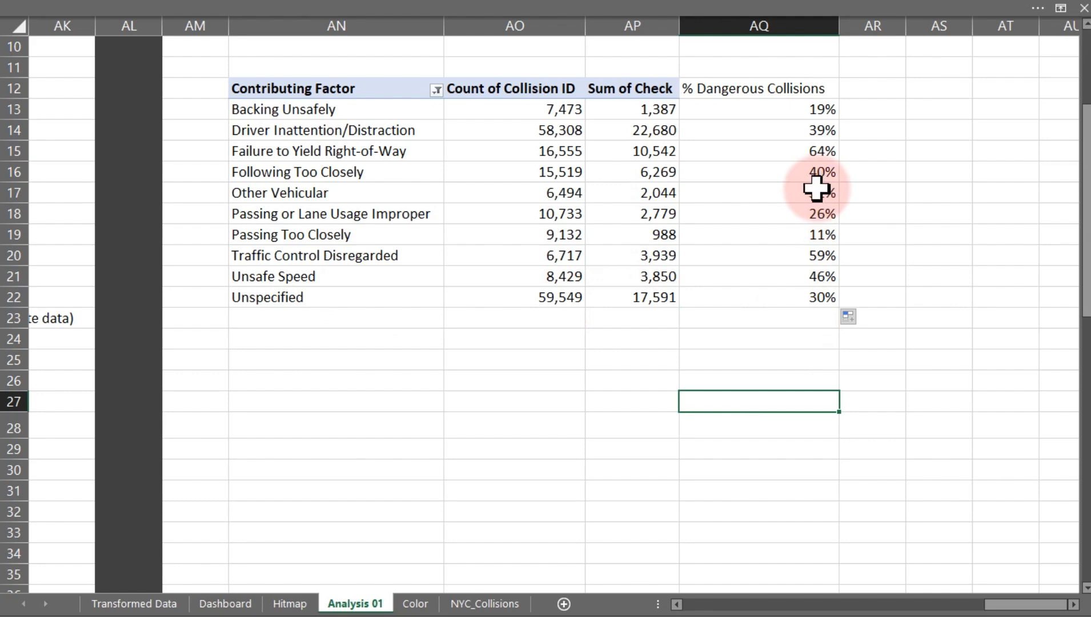
Clear the filter from the pivot table's Contributing Factor field
{"action": "left_click", "coordinate": [805, 154]}
{"action": "left_click", "coordinate": [667, 151]}
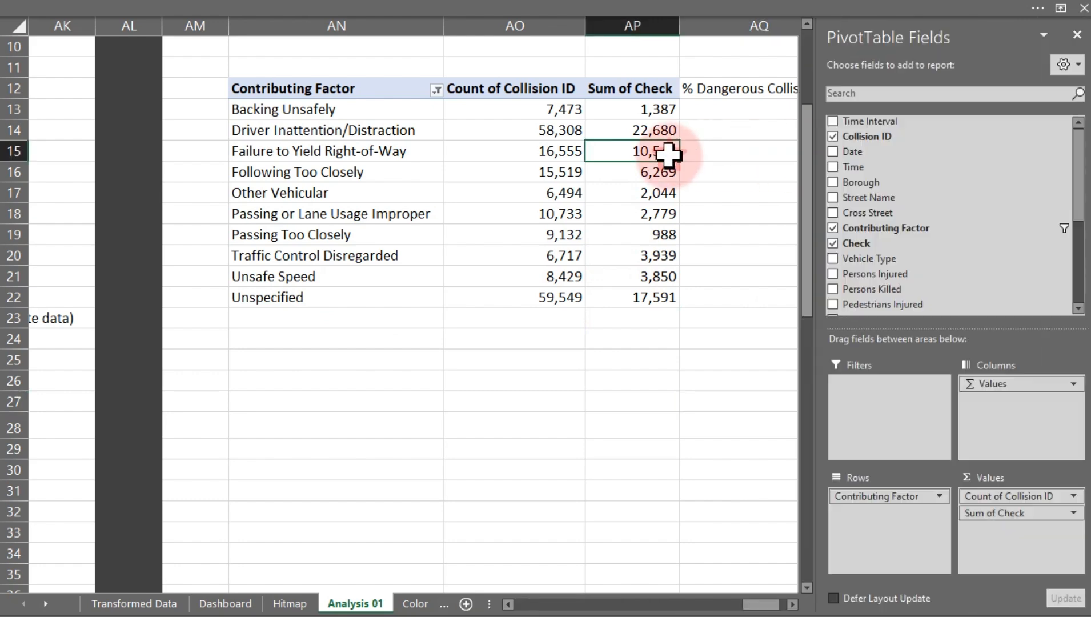
{"action": "left_click", "coordinate": [436, 90]}
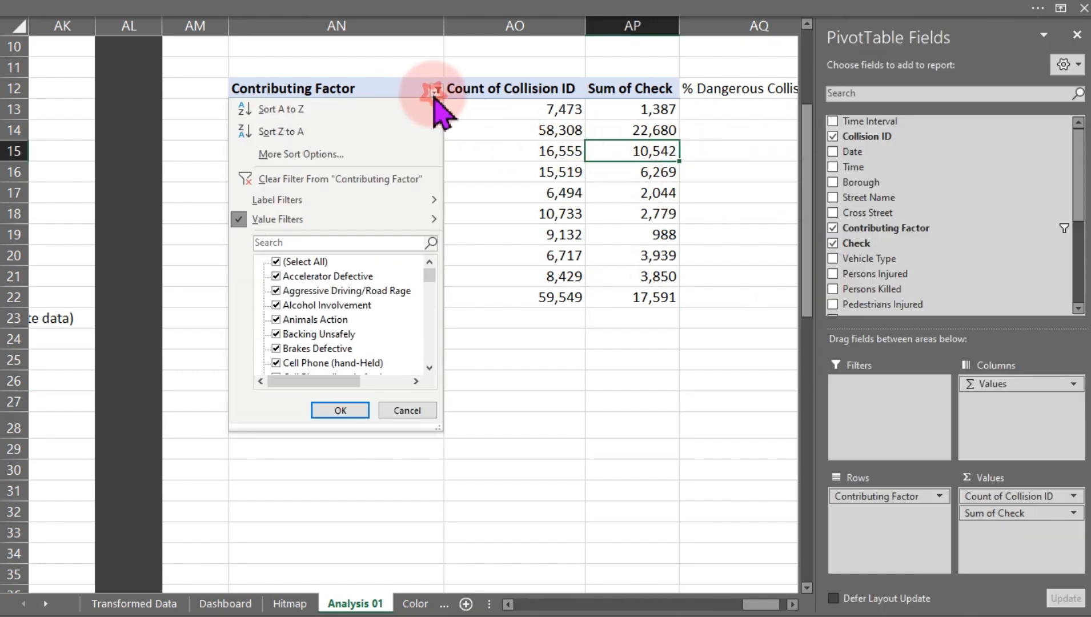
{"action": "left_click", "coordinate": [286, 179]}
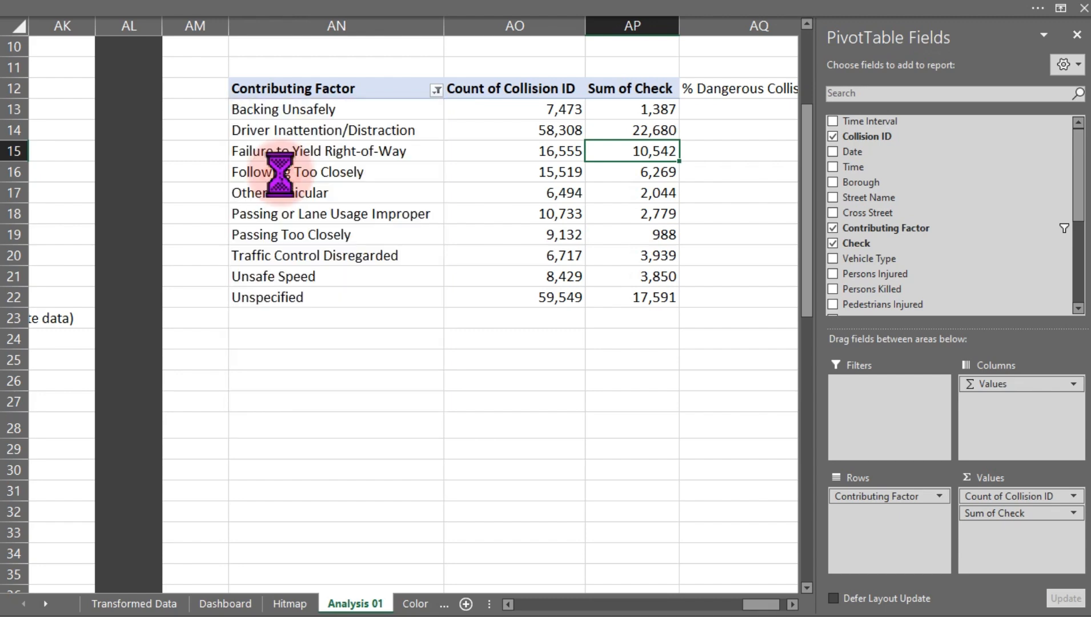
{"action": "left_click", "coordinate": [561, 51]}
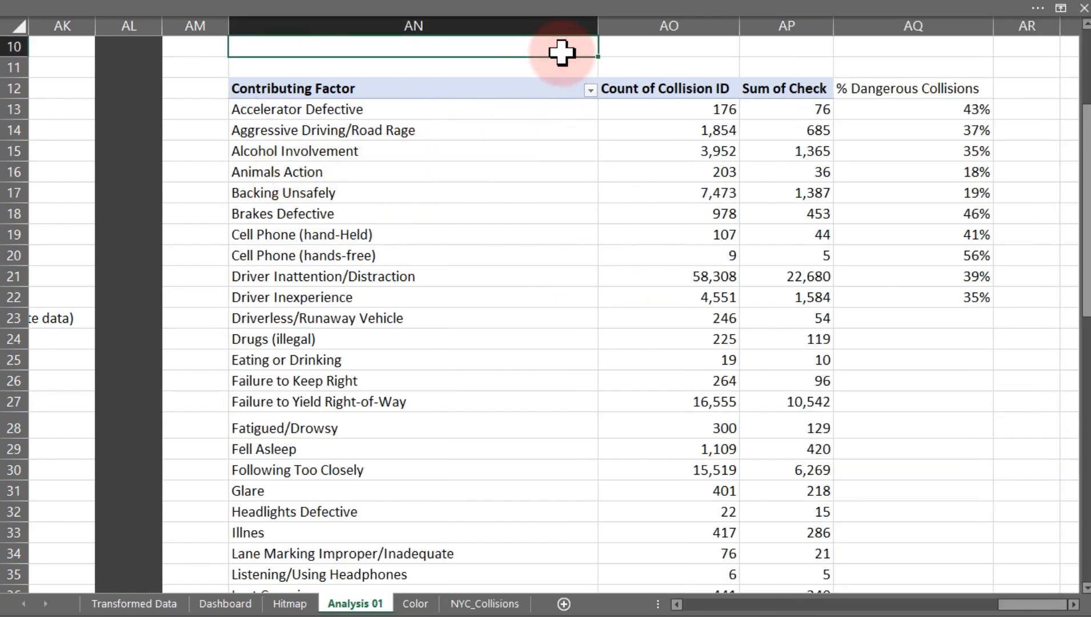
Fill the % Dangerous Collisions formula from AQ22 down alongside the remaining pivot table rows
{"action": "left_click", "coordinate": [972, 298]}
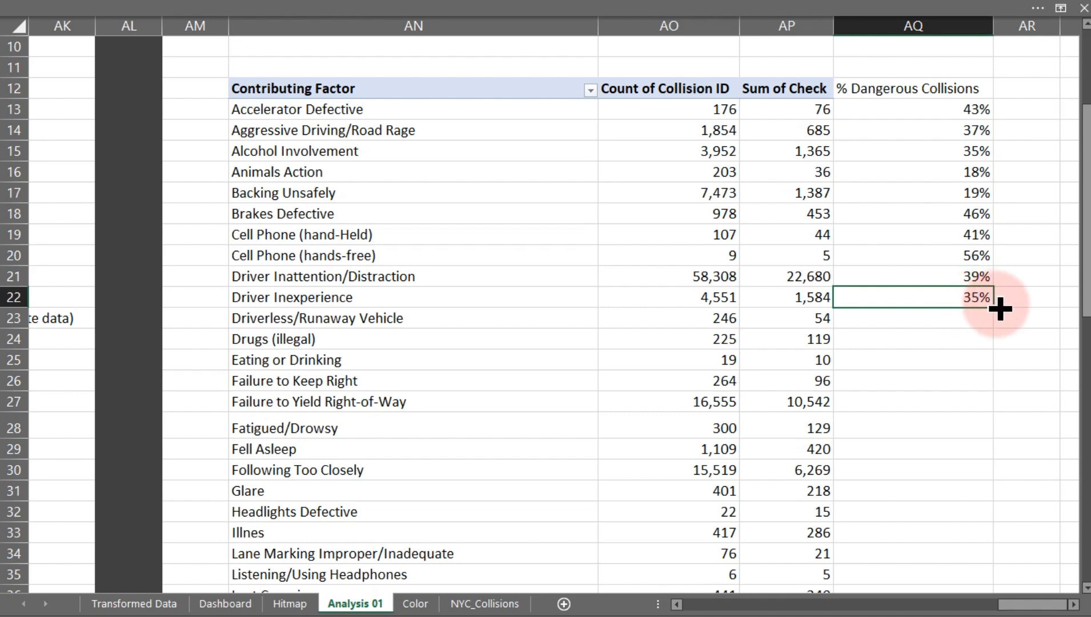
{"action": "double_click", "coordinate": [995, 307]}
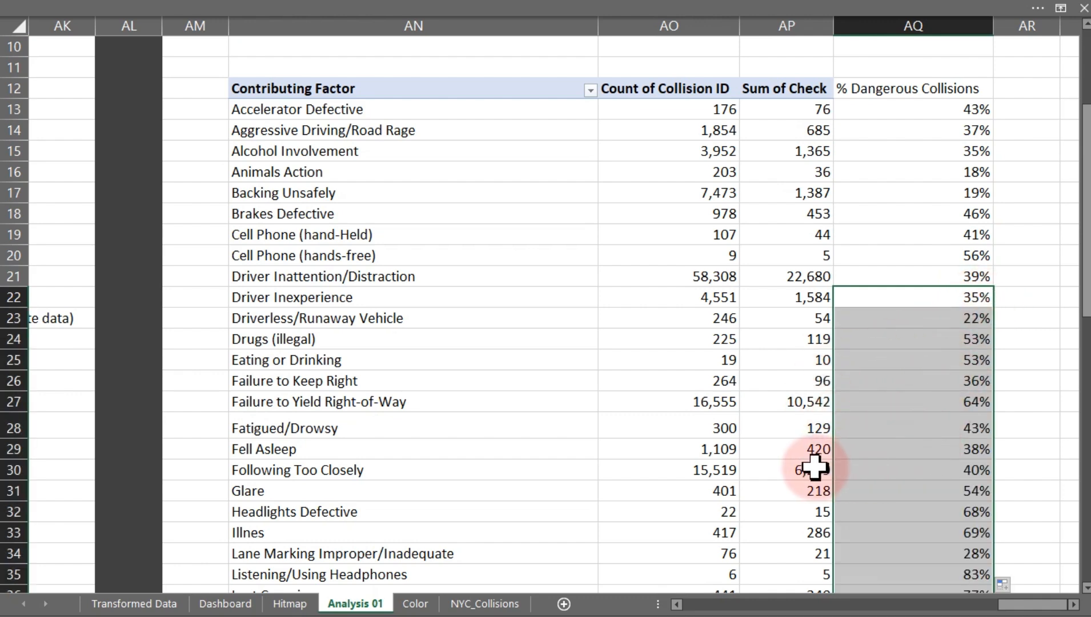
{"action": "mouse_move", "coordinate": [815, 469]}
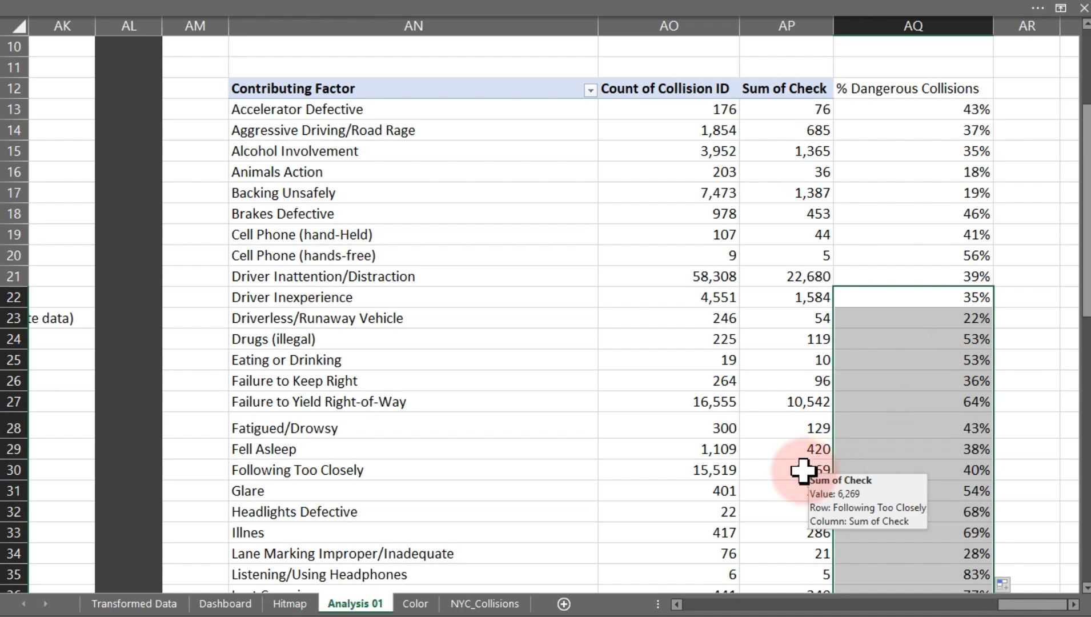
Sort the pivot table's contributing factors by Count of Collision ID from largest to smallest
{"action": "left_click", "coordinate": [303, 130]}
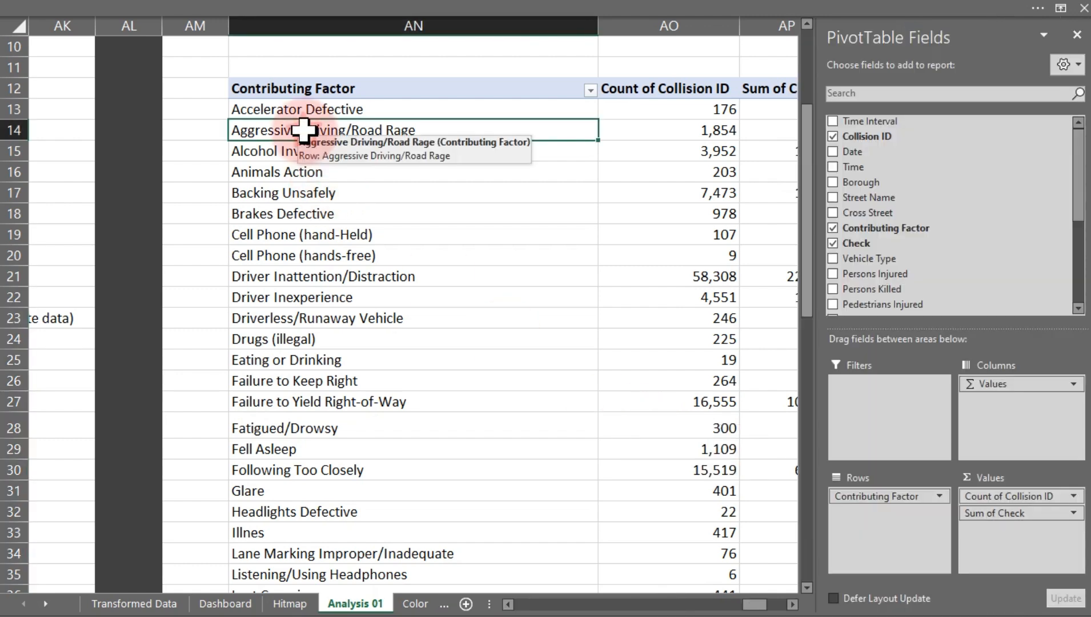
{"action": "left_click", "coordinate": [671, 107]}
{"action": "right_click", "coordinate": [668, 108]}
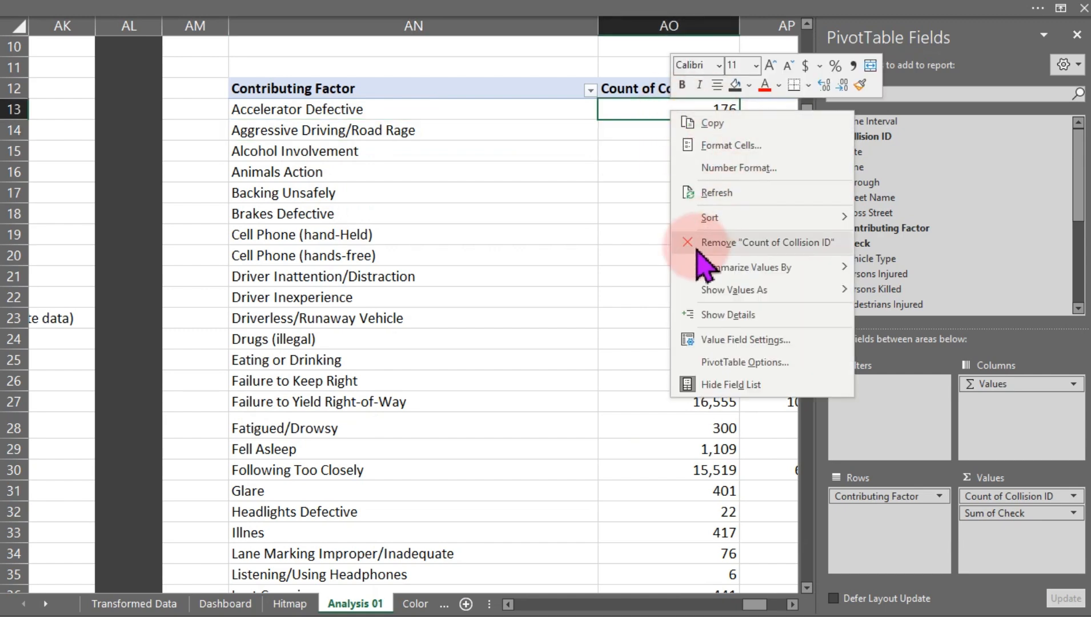
{"action": "mouse_move", "coordinate": [743, 220]}
{"action": "left_click", "coordinate": [896, 251]}
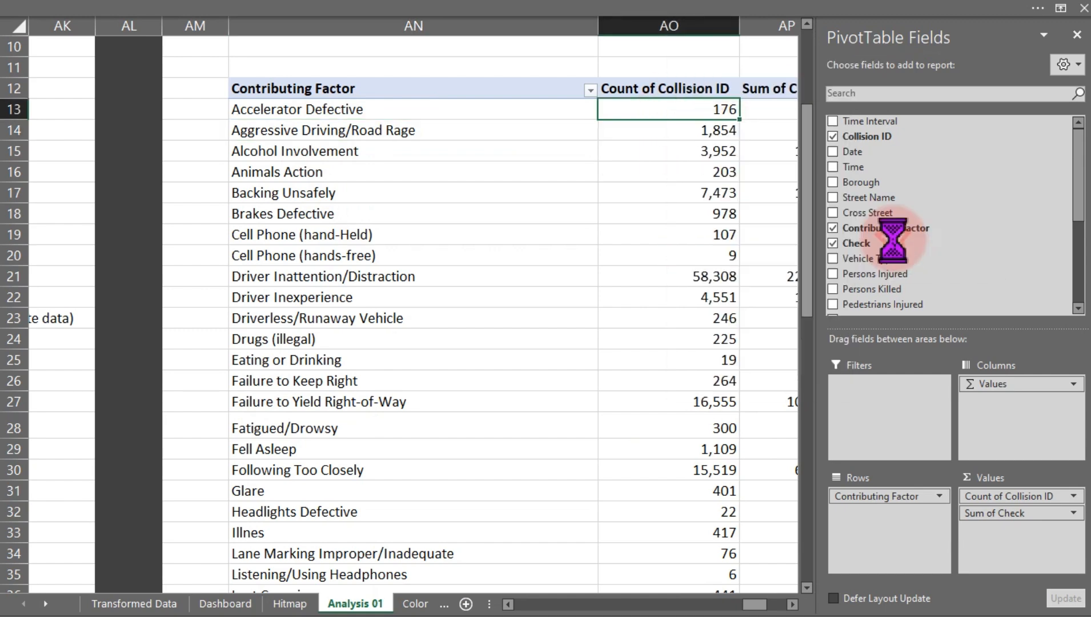
{"action": "left_click", "coordinate": [648, 69]}
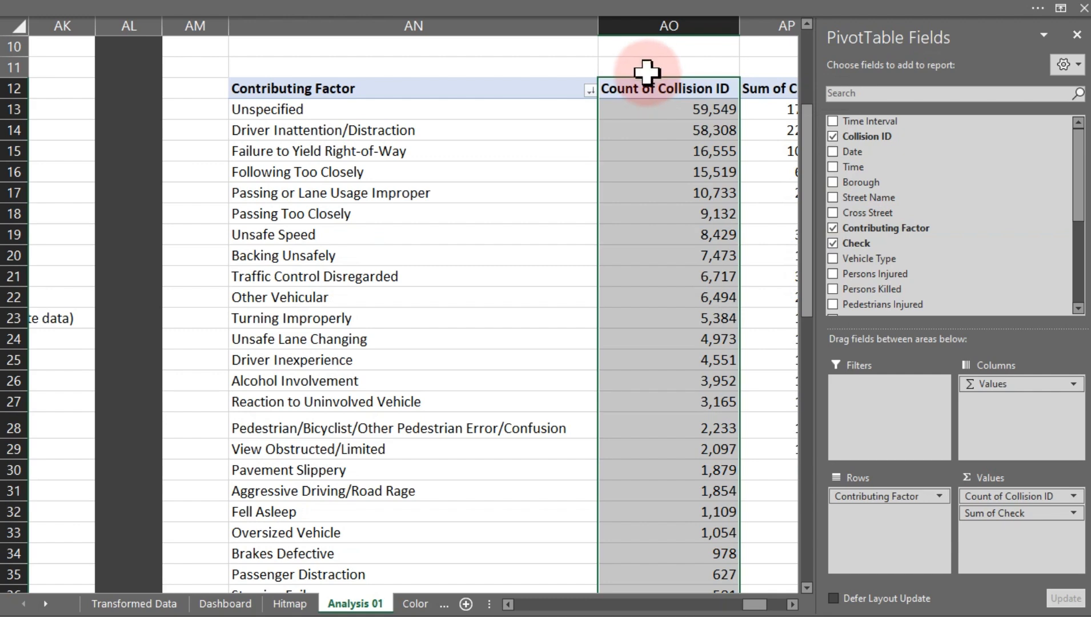
{"action": "left_click", "coordinate": [651, 68]}
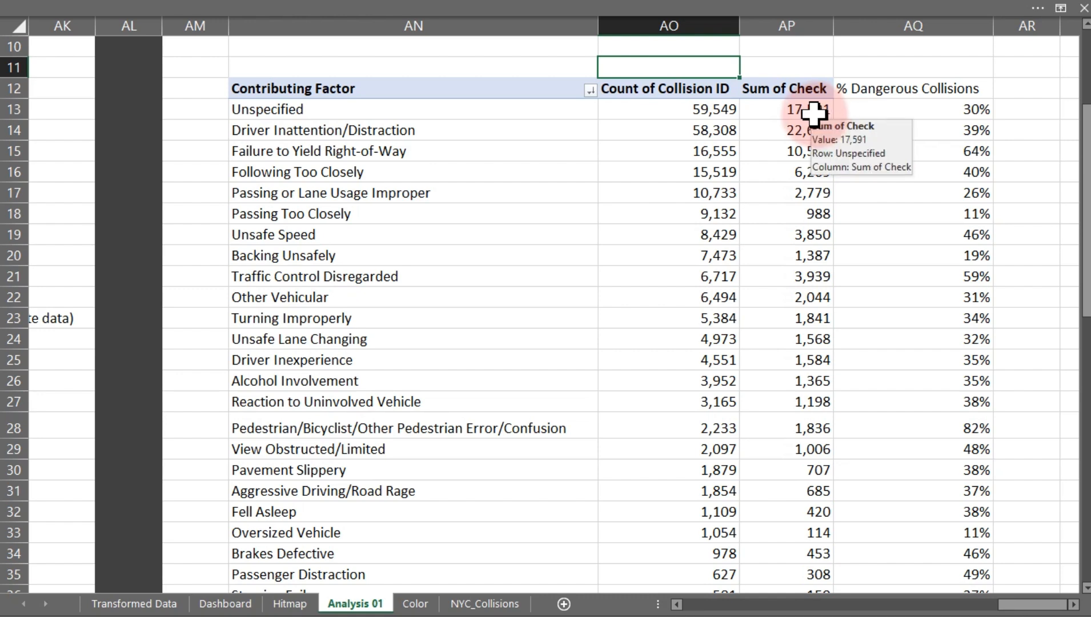
Filter Contributing Factor to the top 10 items by Count of Collision ID and close the field list
{"action": "right_click", "coordinate": [398, 107]}
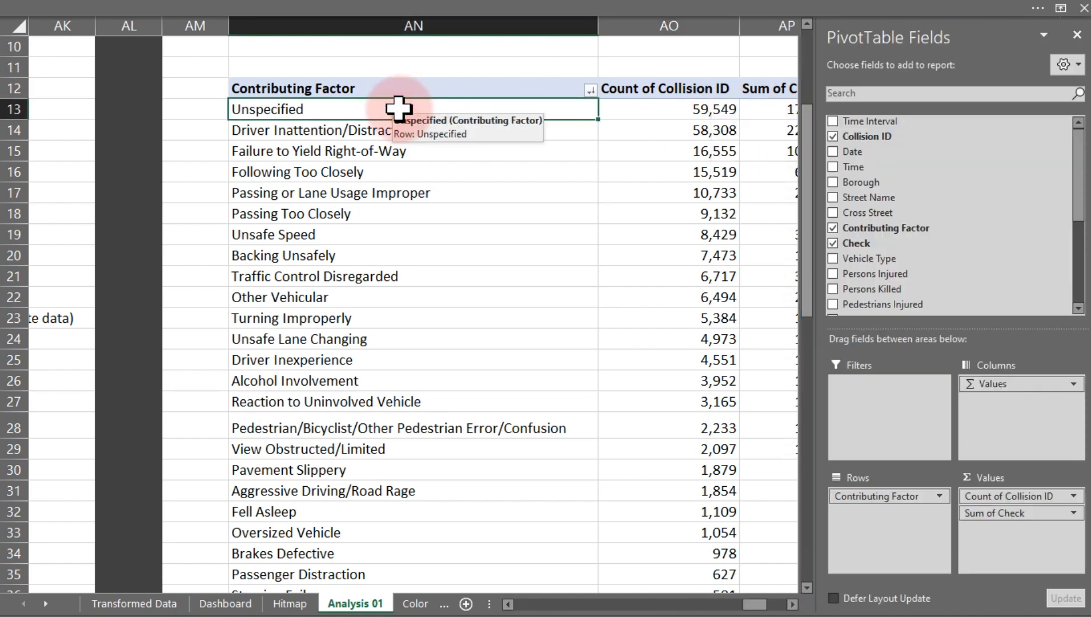
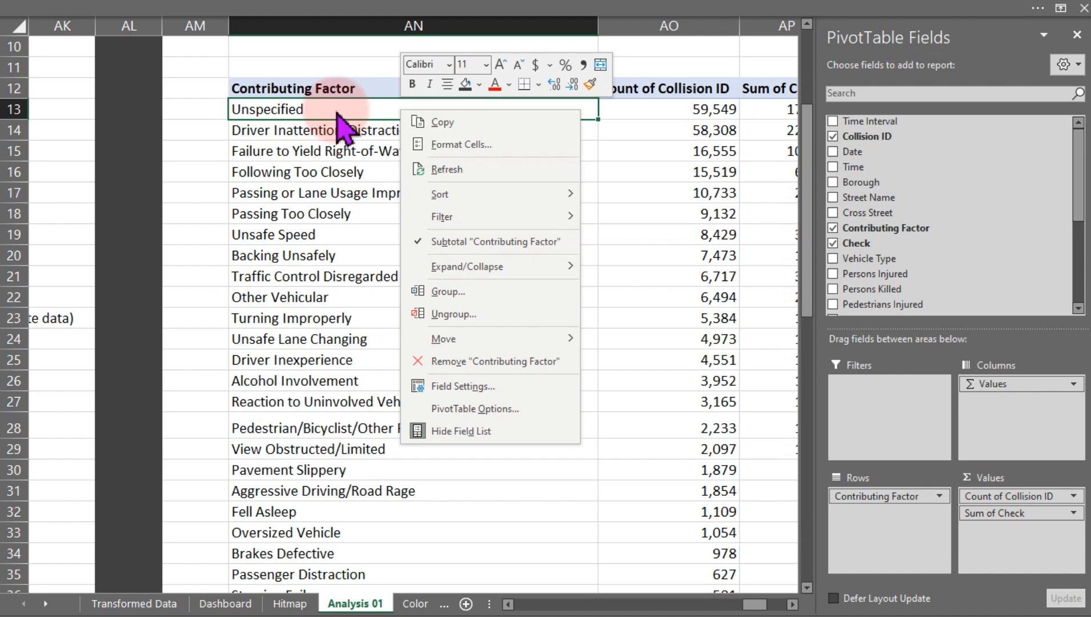
{"action": "mouse_move", "coordinate": [537, 218]}
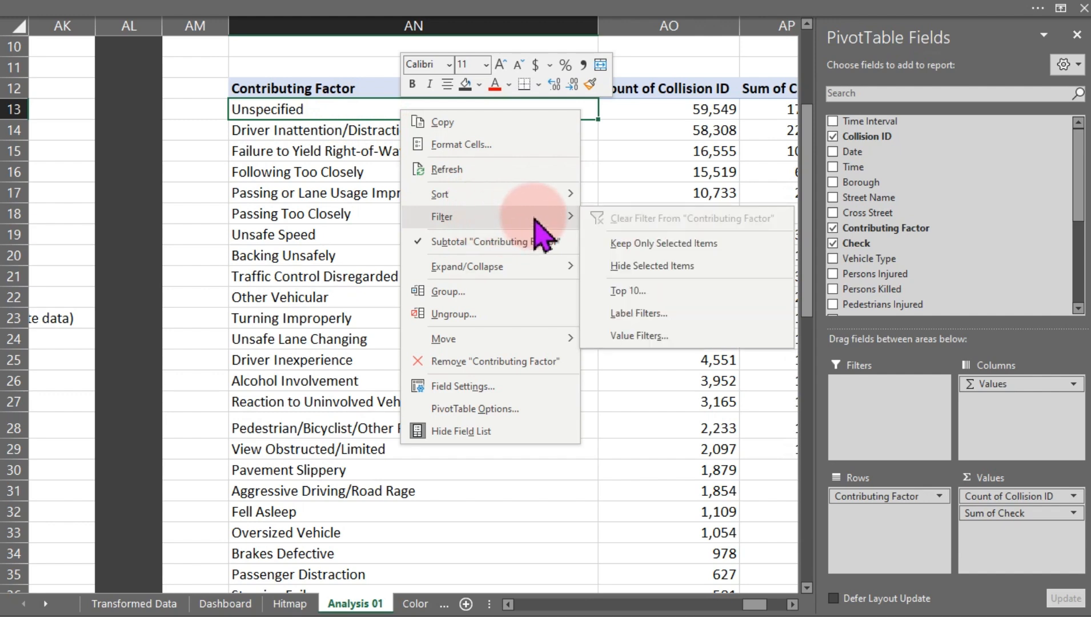
{"action": "left_click", "coordinate": [649, 290]}
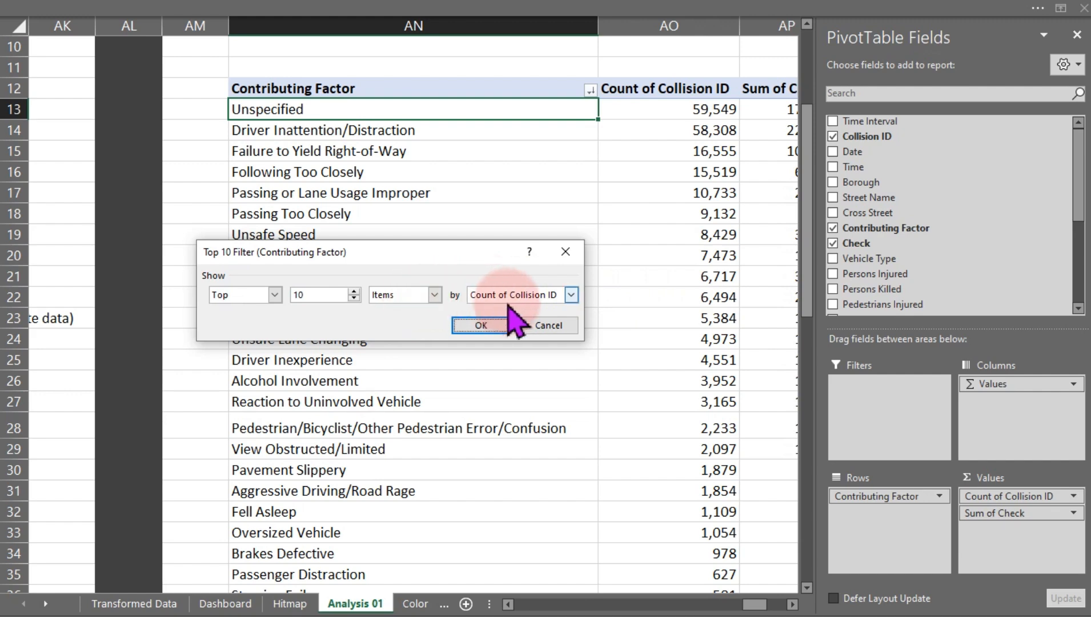
{"action": "left_click", "coordinate": [482, 327]}
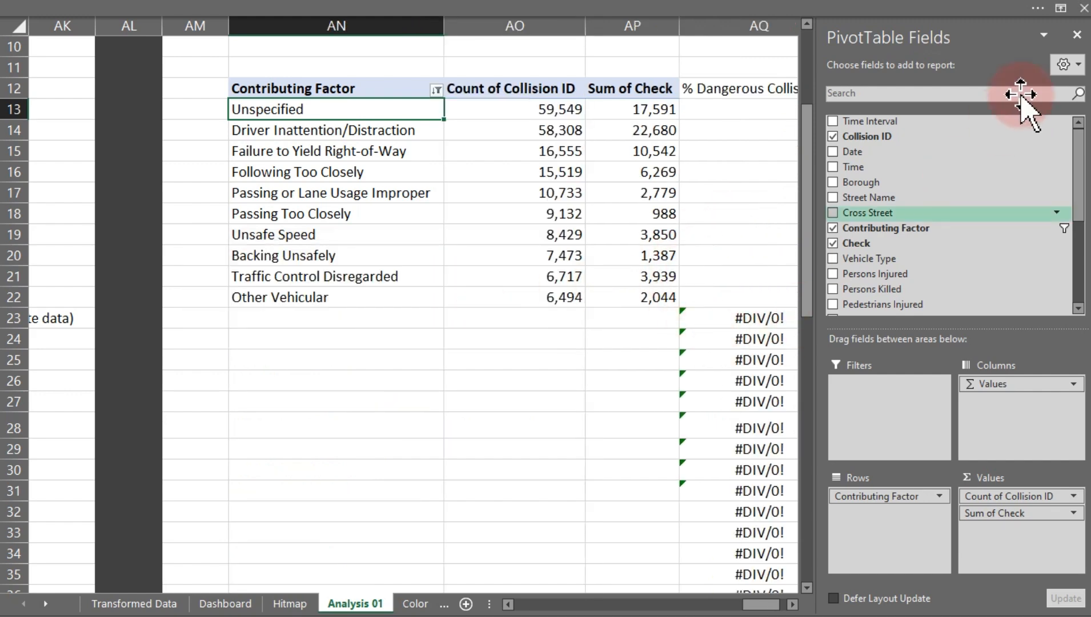
{"action": "left_click", "coordinate": [1077, 35]}
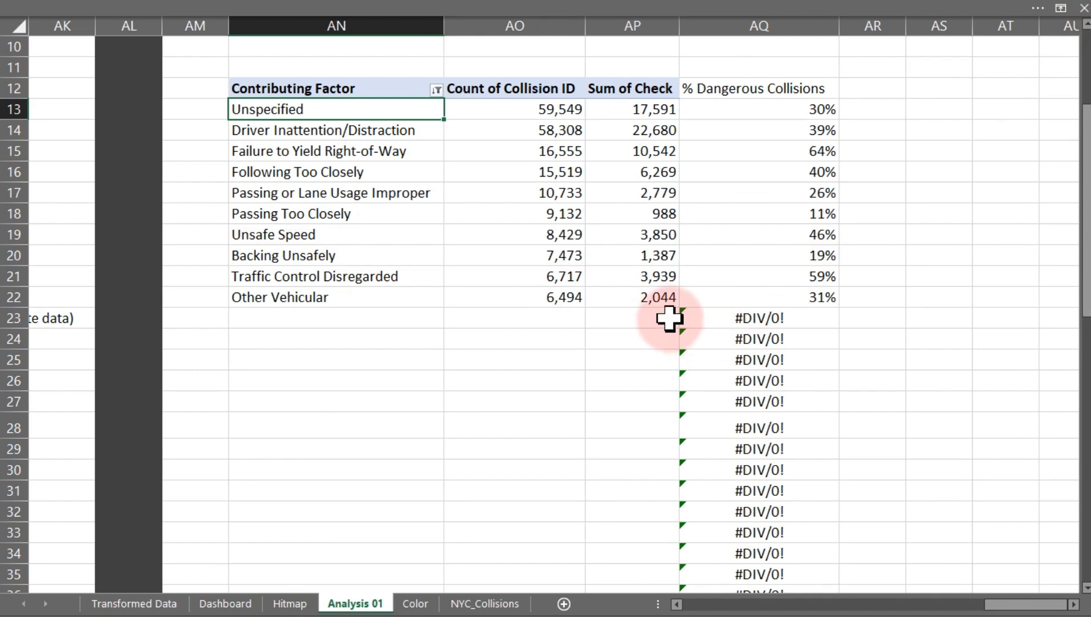
Delete the #DIV/0! formulas from AQ23 down to the end of column AQ's filled range
{"action": "left_click_drag", "start_coordinate": [699, 317], "coordinate": [736, 337]}
{"action": "key", "text": "ctrl+shift+Down"}
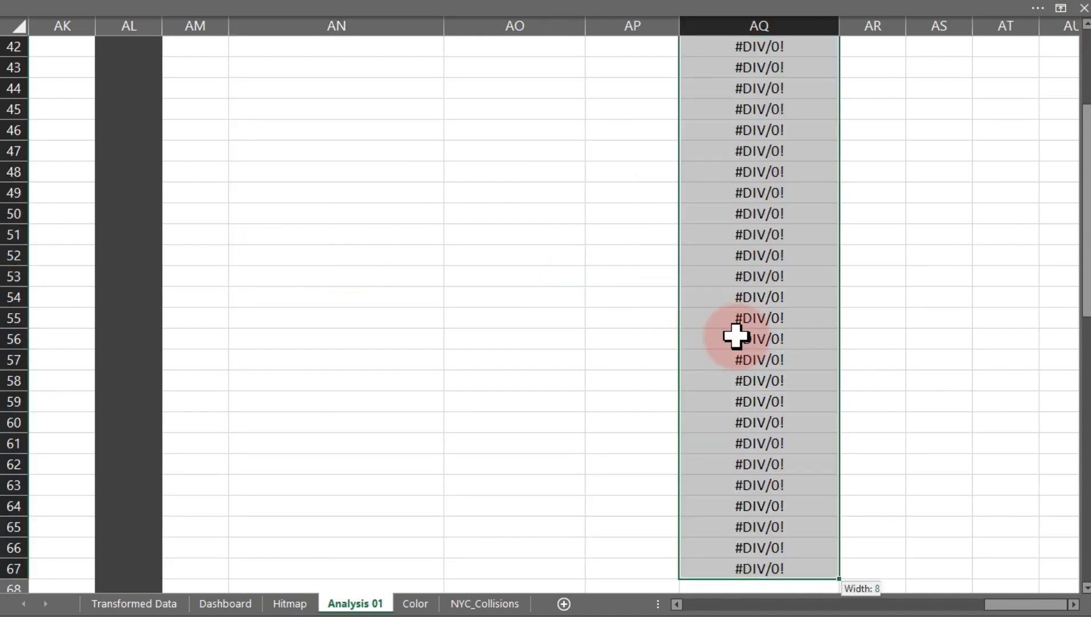
{"action": "key", "text": "Delete"}
{"action": "scroll", "coordinate": [735, 337], "scroll_direction": "up", "scroll_amount": 11}
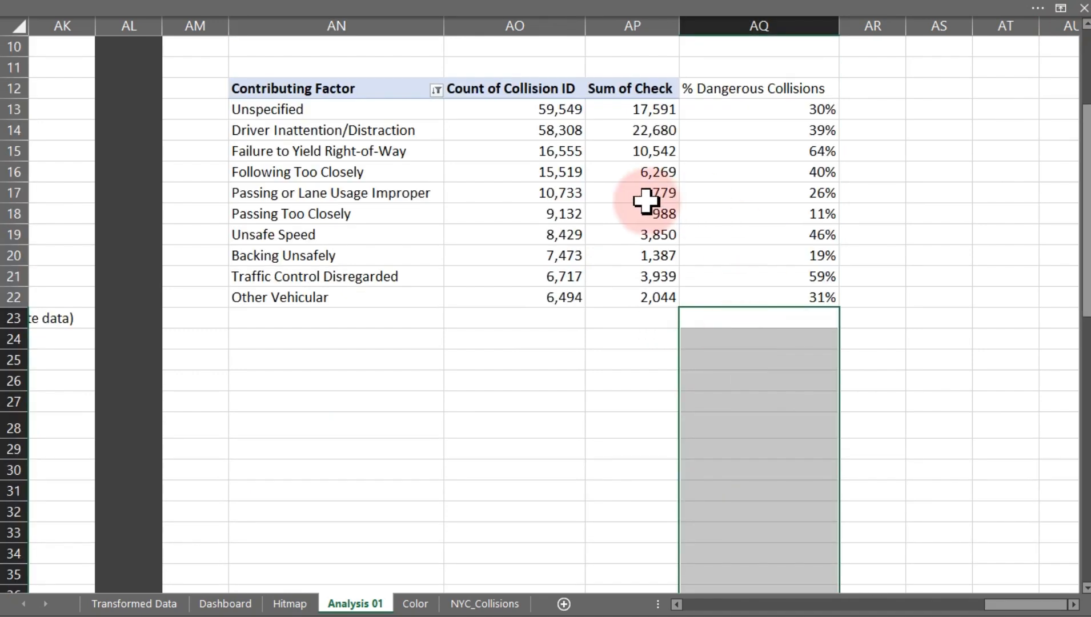
Change the Contributing Factor Top 10 filter to rank items by Sum of Check
{"action": "left_click", "coordinate": [292, 107]}
{"action": "left_click_drag", "start_coordinate": [292, 108], "coordinate": [295, 290]}
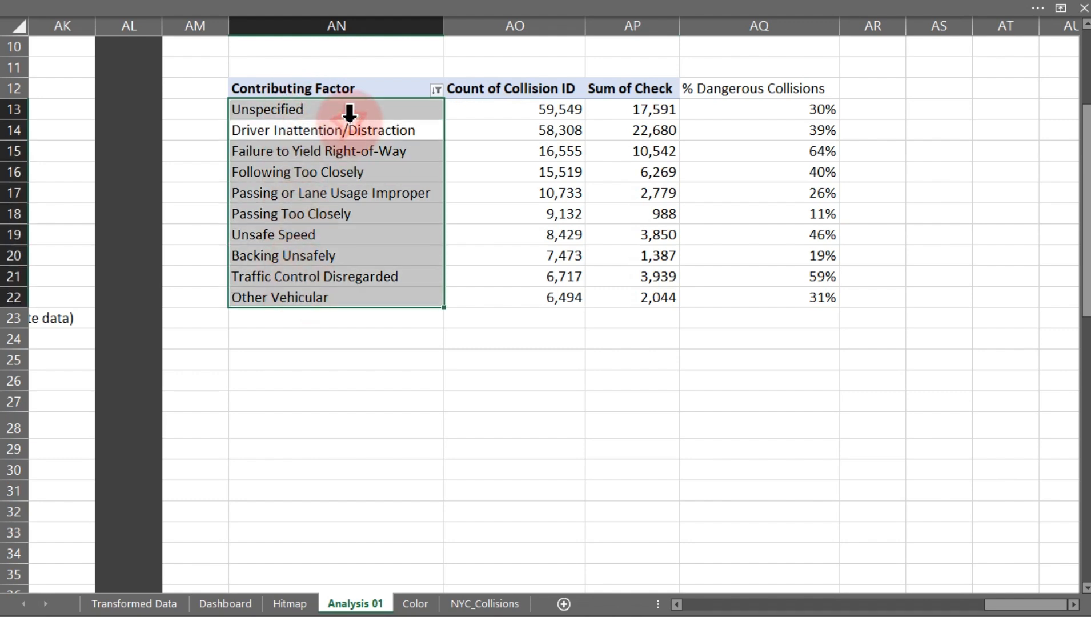
{"action": "left_click", "coordinate": [349, 131]}
{"action": "right_click", "coordinate": [350, 130]}
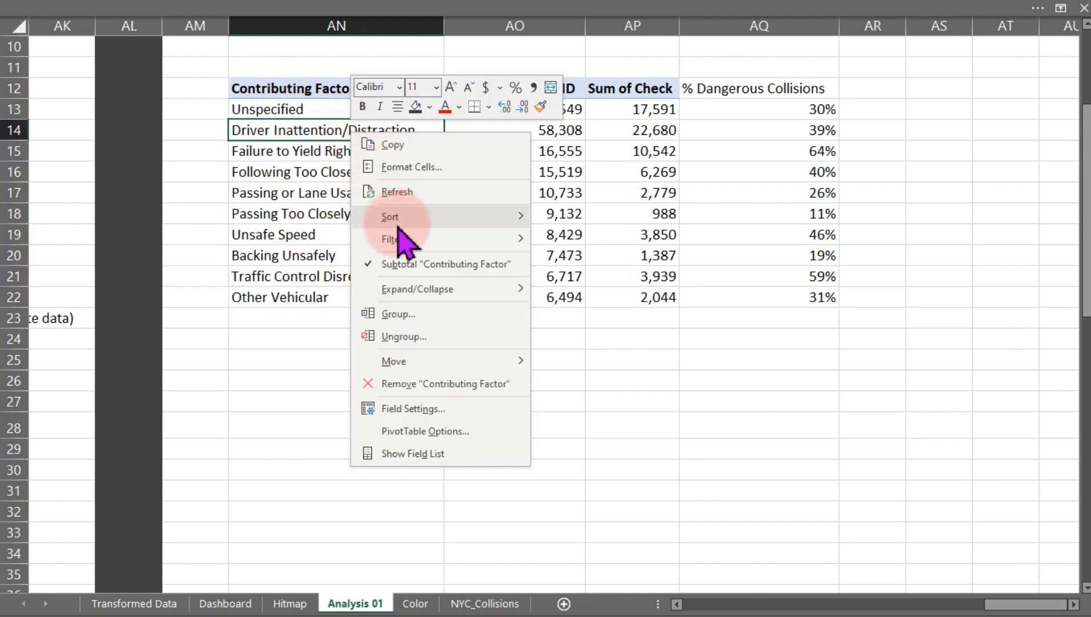
{"action": "mouse_move", "coordinate": [409, 240]}
{"action": "left_click", "coordinate": [578, 314]}
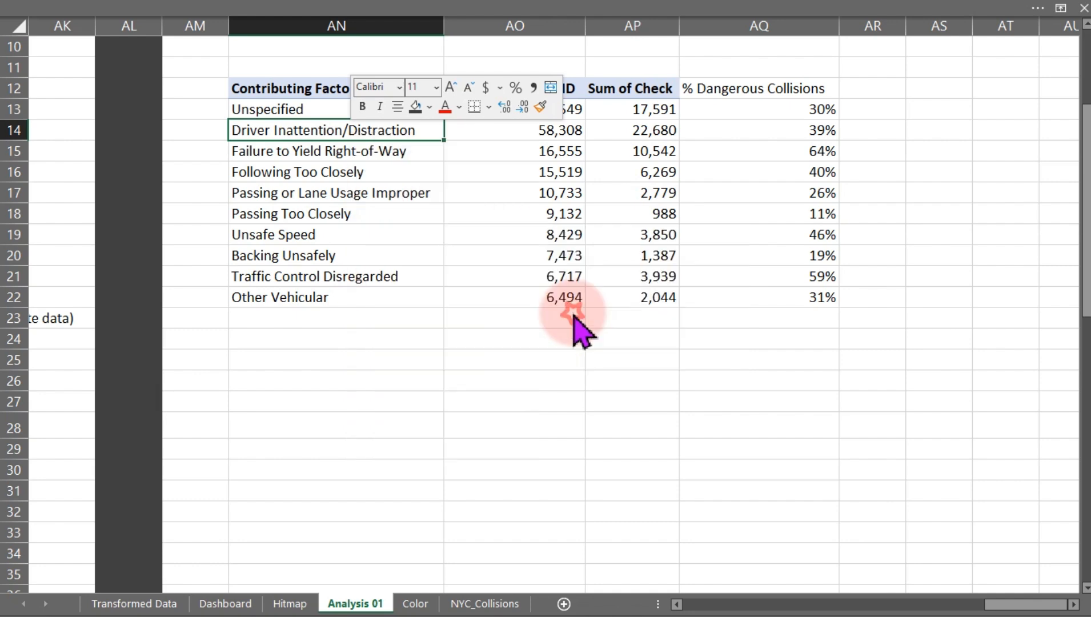
{"action": "left_click", "coordinate": [572, 295]}
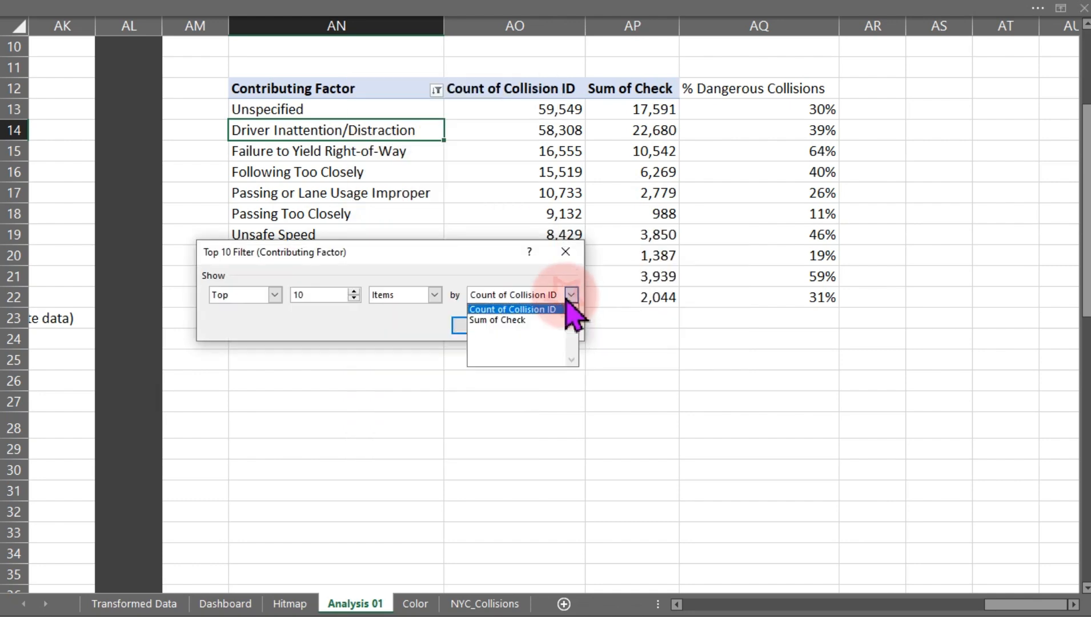
{"action": "left_click", "coordinate": [531, 322]}
{"action": "left_click", "coordinate": [494, 324]}
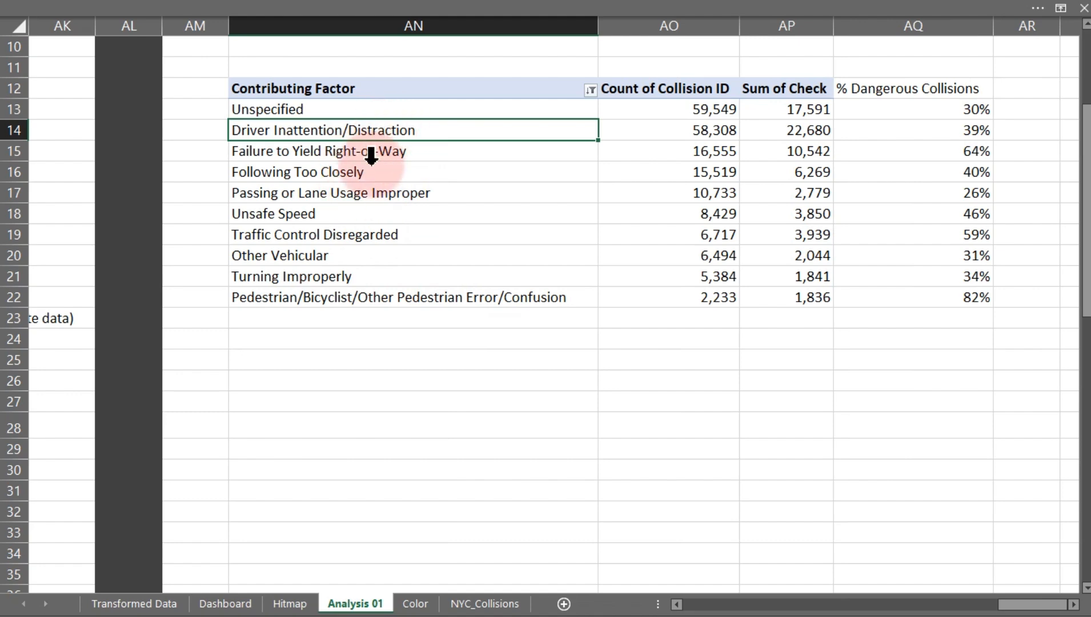
Set the Contributing Factor Top 10 filter back to ranking items by Count of Collision ID
{"action": "left_click", "coordinate": [420, 195]}
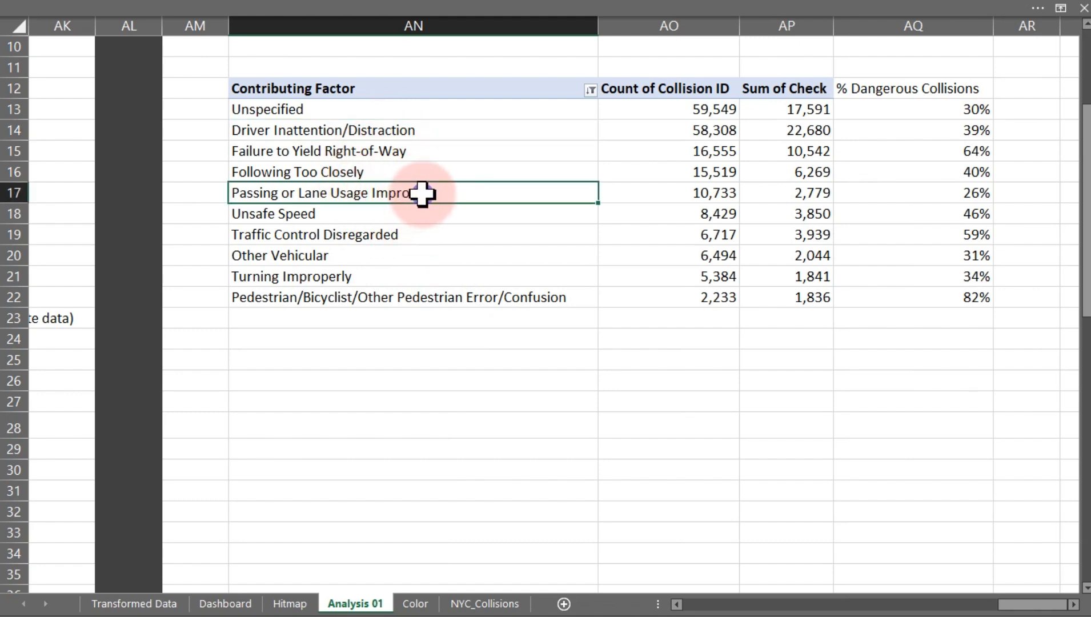
{"action": "right_click", "coordinate": [421, 195]}
{"action": "mouse_move", "coordinate": [520, 302]}
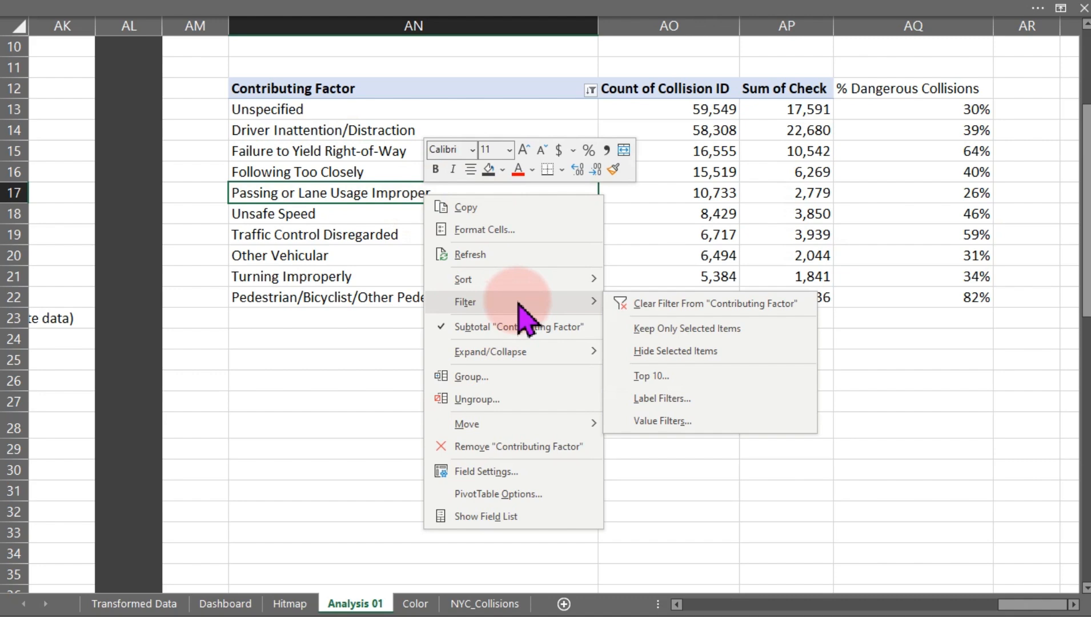
{"action": "left_click", "coordinate": [657, 376]}
{"action": "left_click", "coordinate": [520, 295]}
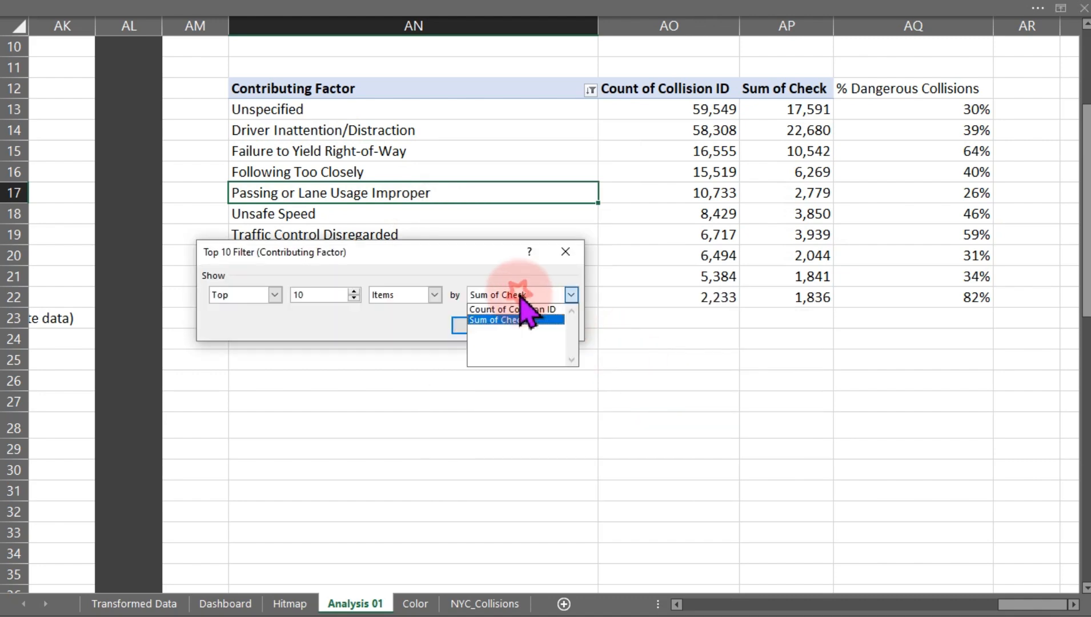
{"action": "left_click", "coordinate": [510, 309]}
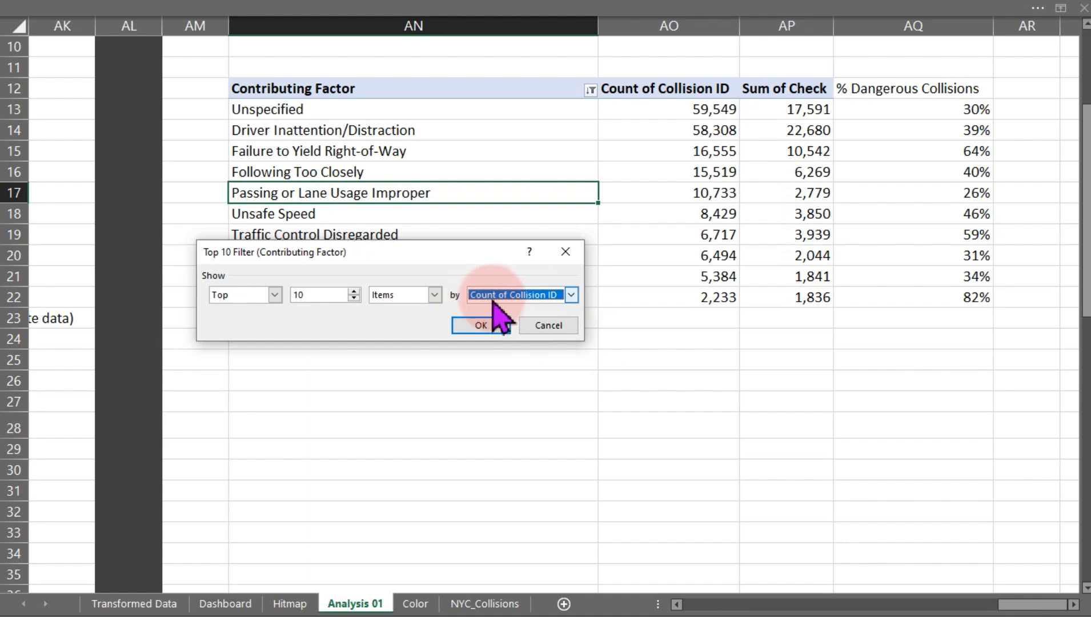
{"action": "left_click", "coordinate": [482, 324]}
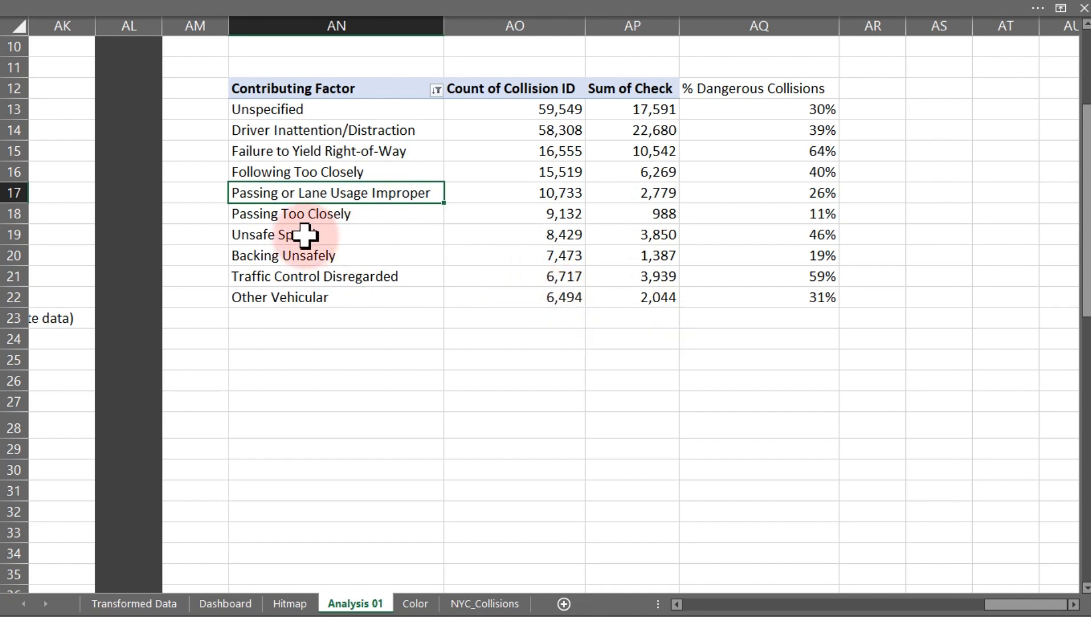
On the Hitmap sheet, link cell C5 to the Contributing Factor header in AN12 of Analysis 01
{"action": "left_click", "coordinate": [290, 604]}
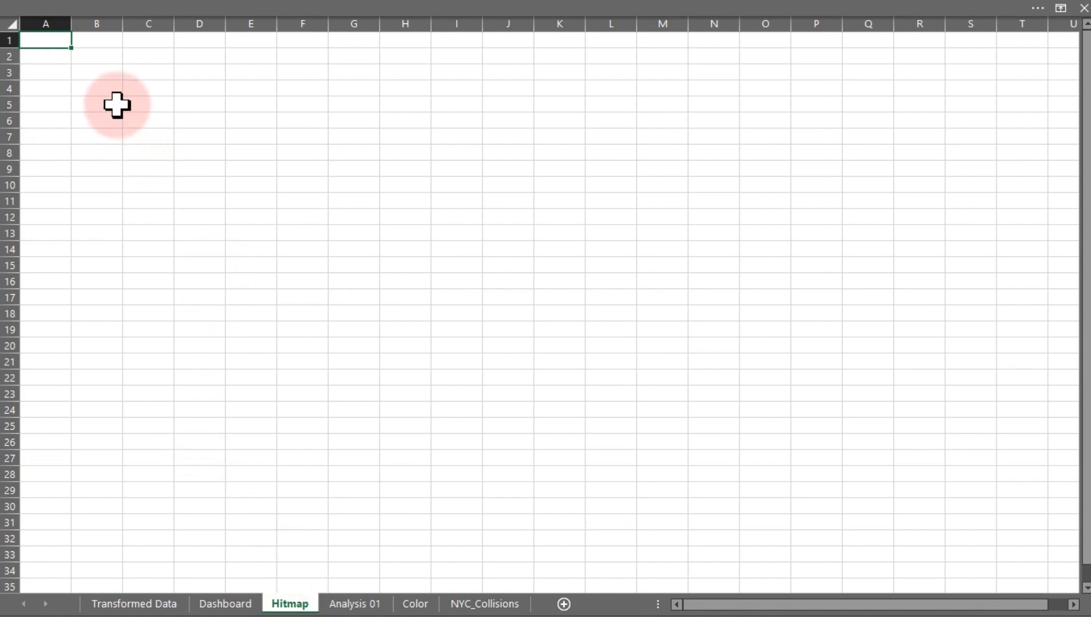
{"action": "left_click", "coordinate": [137, 109]}
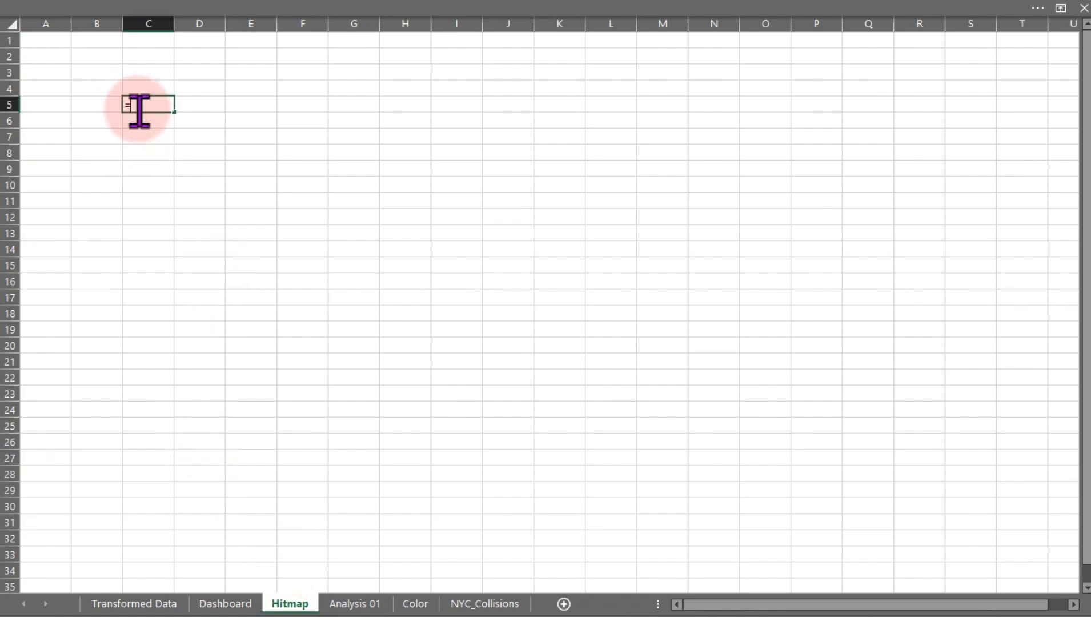
{"action": "type", "text": "="}
{"action": "left_click", "coordinate": [346, 604]}
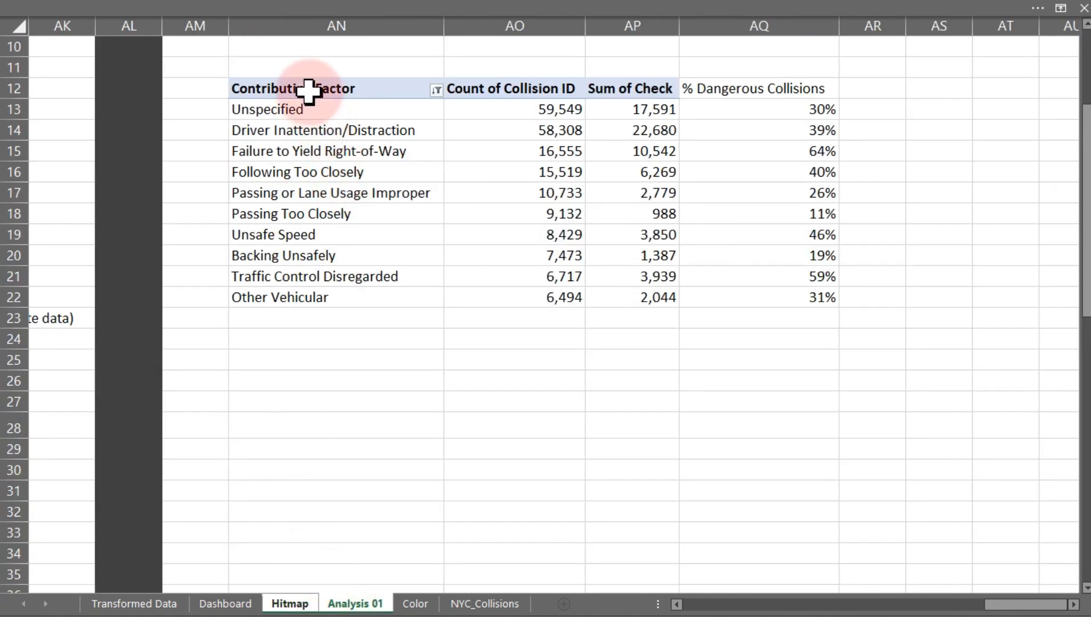
{"action": "left_click", "coordinate": [308, 88]}
{"action": "key", "text": "Return"}
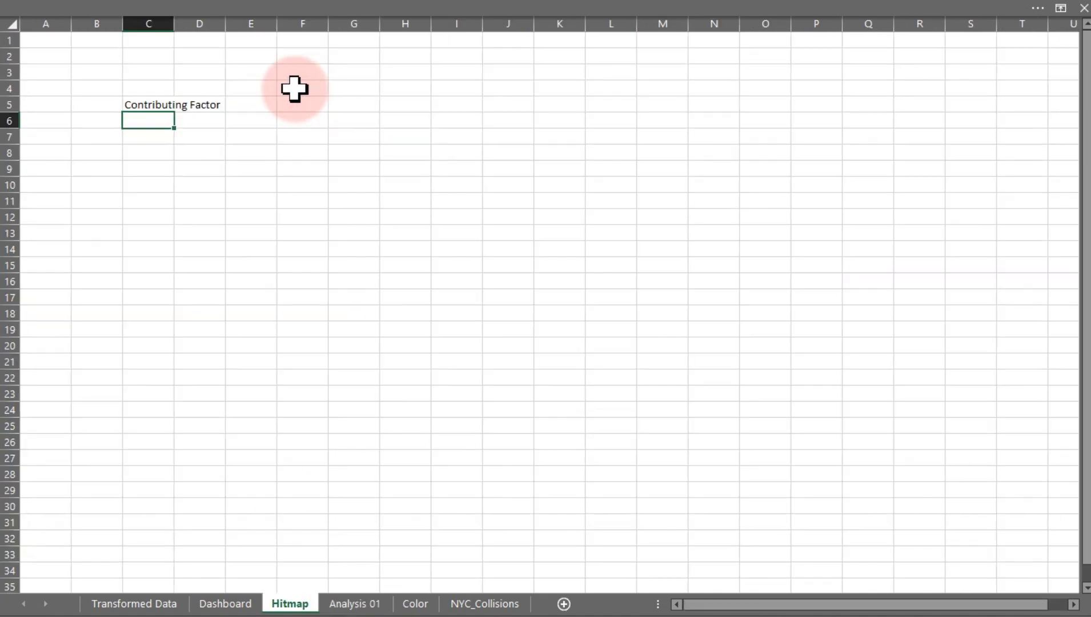
{"action": "left_click", "coordinate": [166, 100]}
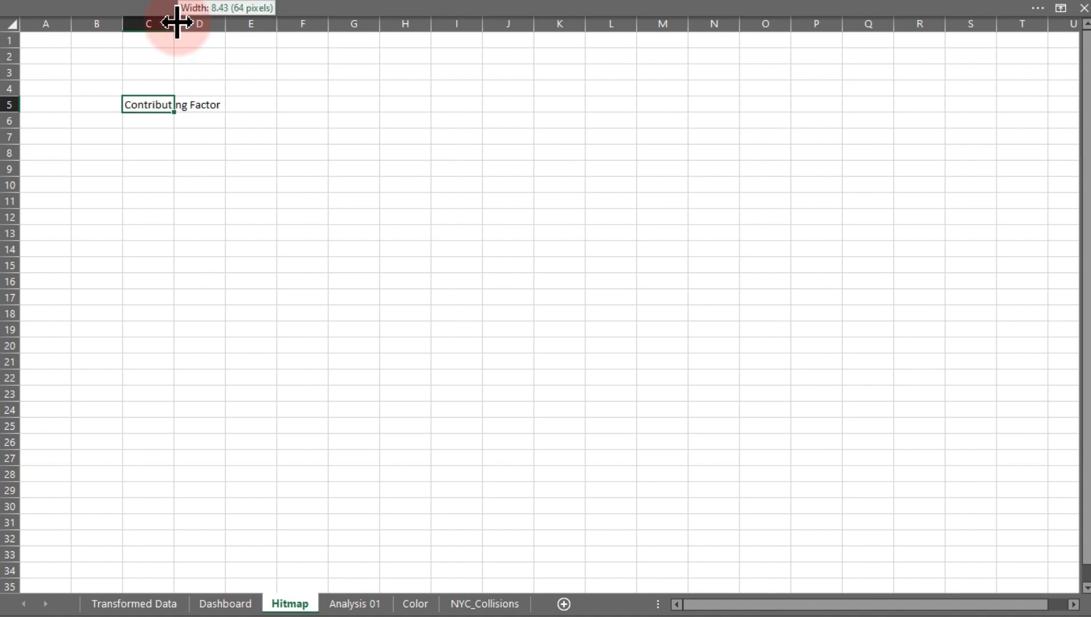
Fill the Contributing Factor link from C5 down to C15, clear the surplus zeros below, and autofit column C
{"action": "double_click", "coordinate": [175, 22]}
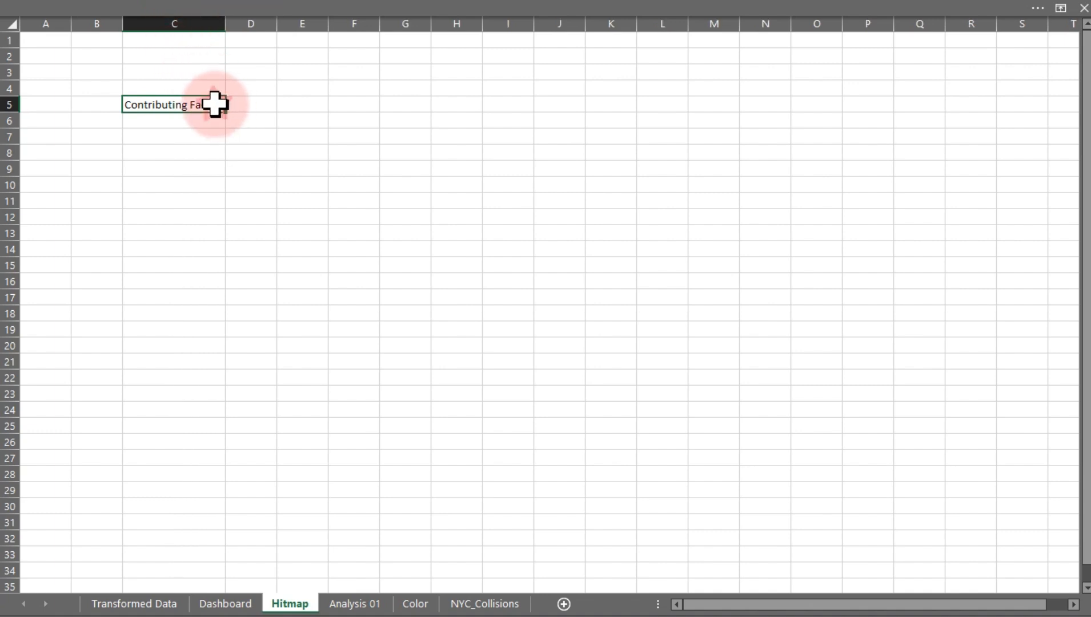
{"action": "left_click_drag", "start_coordinate": [226, 114], "coordinate": [224, 371]}
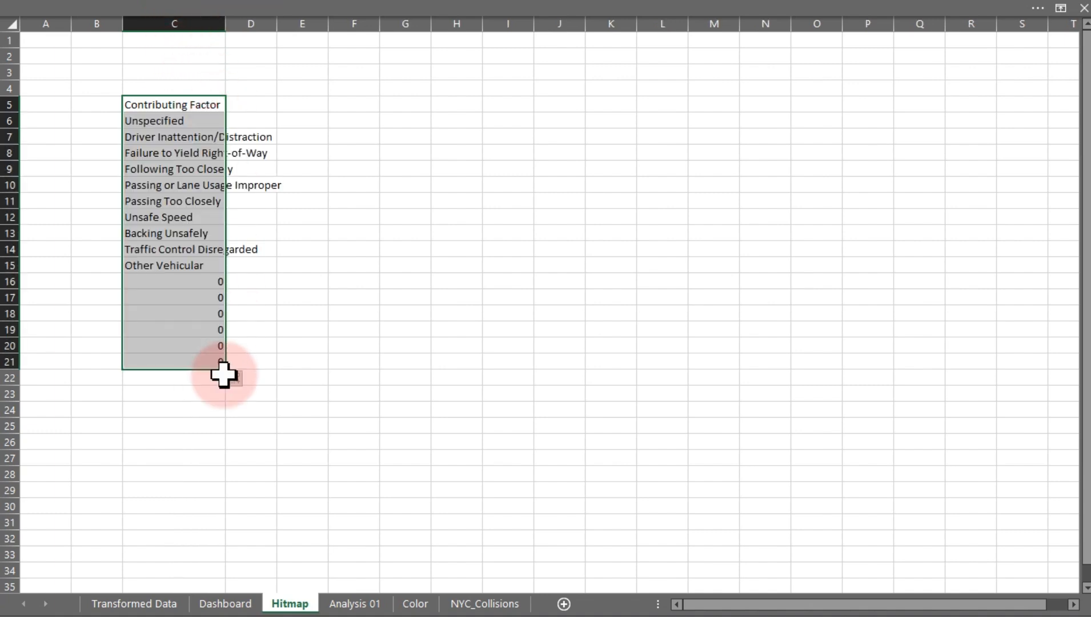
{"action": "left_click_drag", "start_coordinate": [185, 287], "coordinate": [223, 378]}
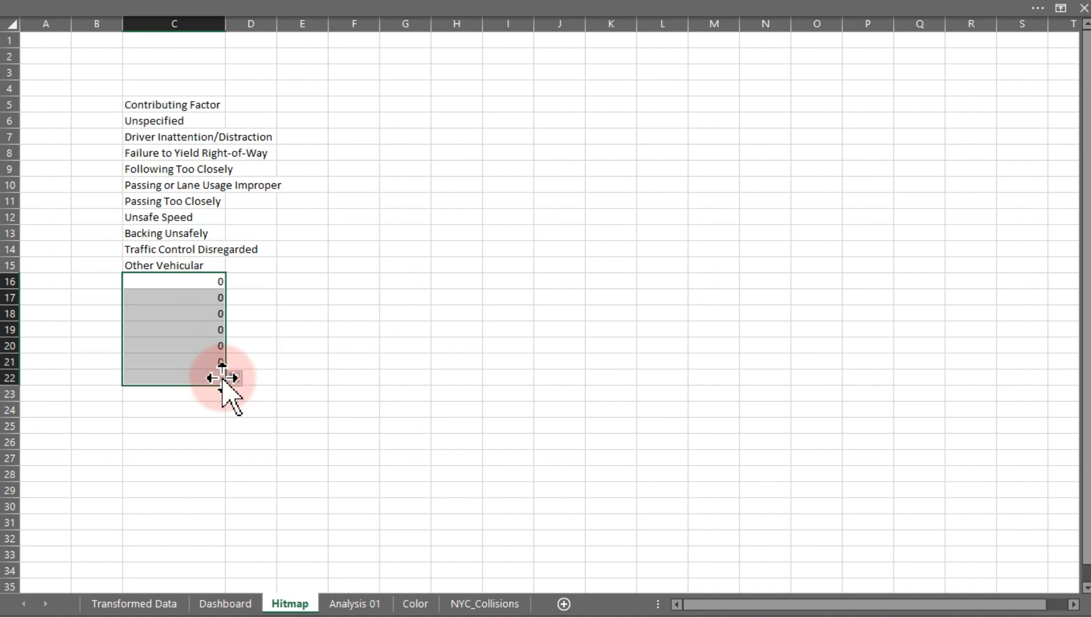
{"action": "key", "text": "Delete"}
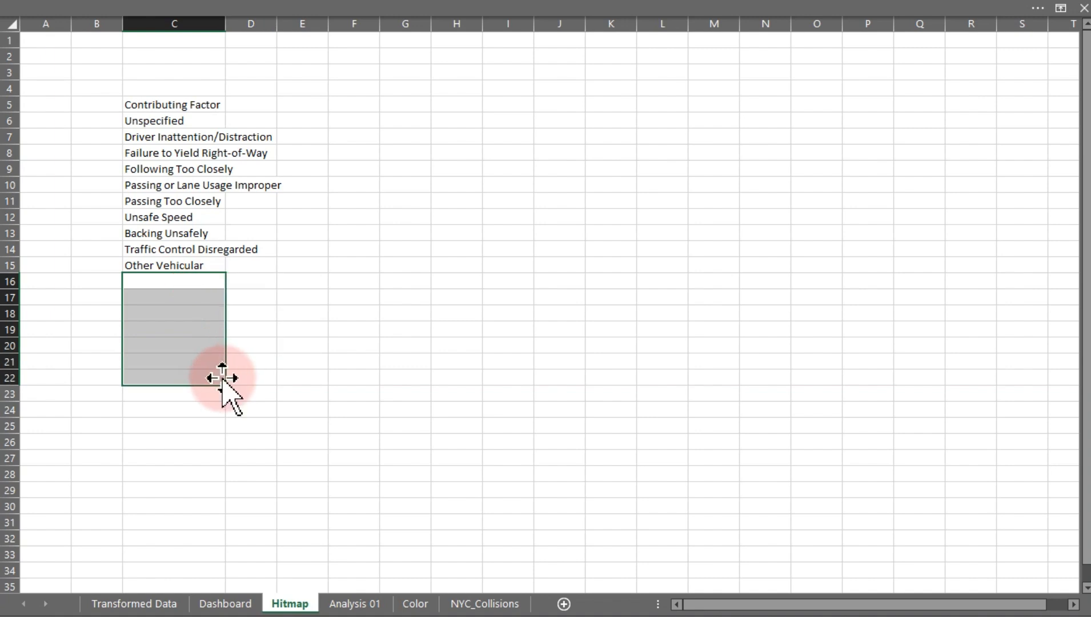
{"action": "left_click_drag", "start_coordinate": [226, 21], "coordinate": [225, 21]}
{"action": "double_click", "coordinate": [226, 21]}
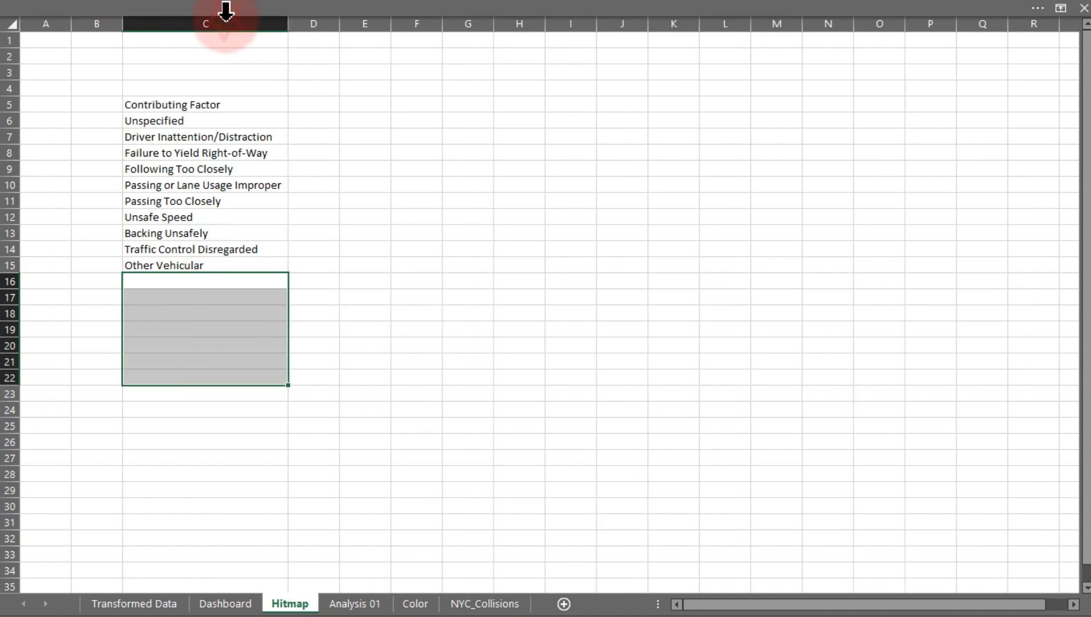
Link D5 to the Count of Collision ID header in AO12 of Analysis 01 and fill it down to D15
{"action": "left_click", "coordinate": [300, 102]}
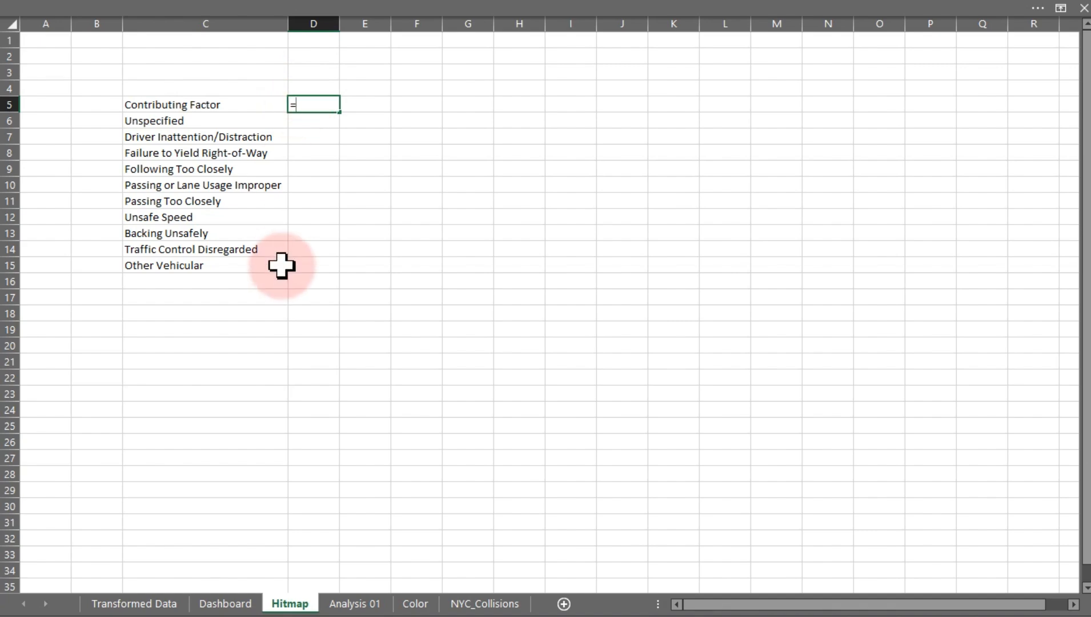
{"action": "left_click", "coordinate": [342, 604]}
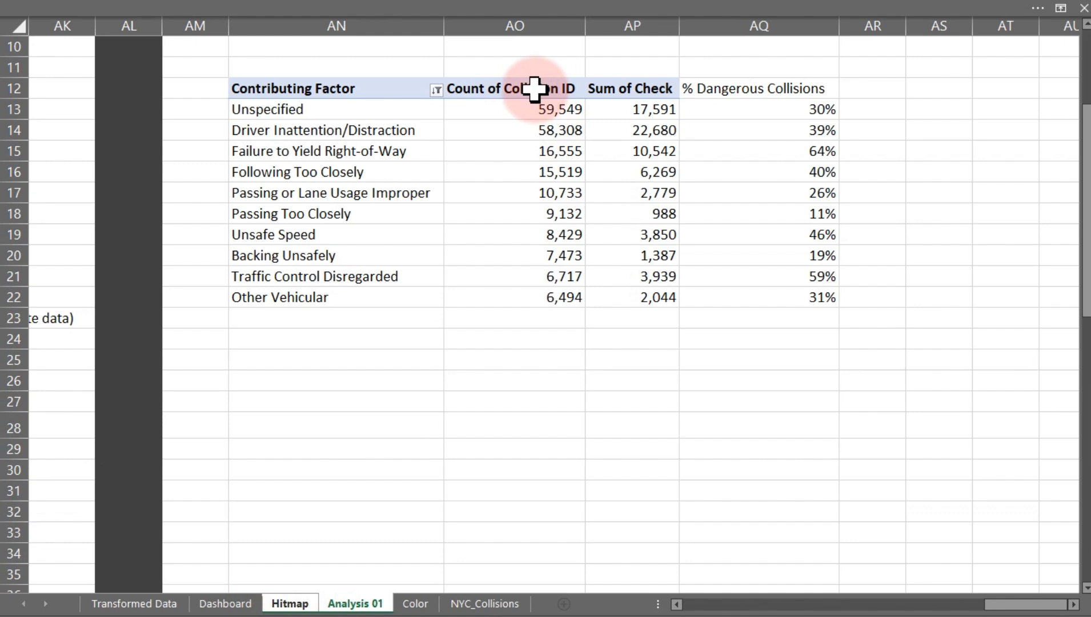
{"action": "key", "text": "Return"}
{"action": "left_click", "coordinate": [314, 105]}
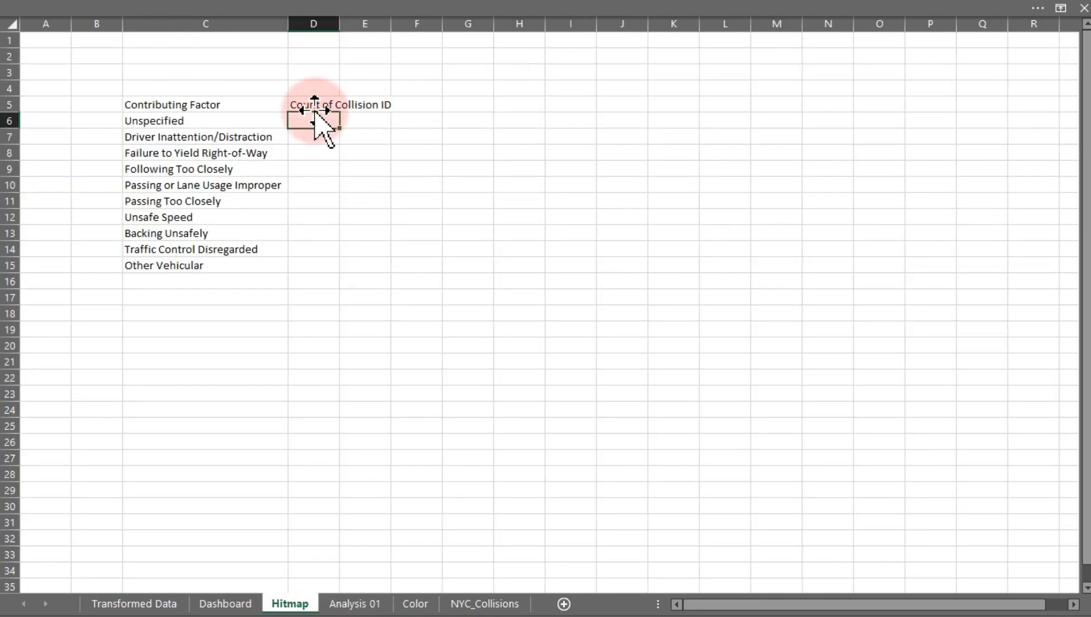
{"action": "left_click_drag", "start_coordinate": [339, 112], "coordinate": [333, 271]}
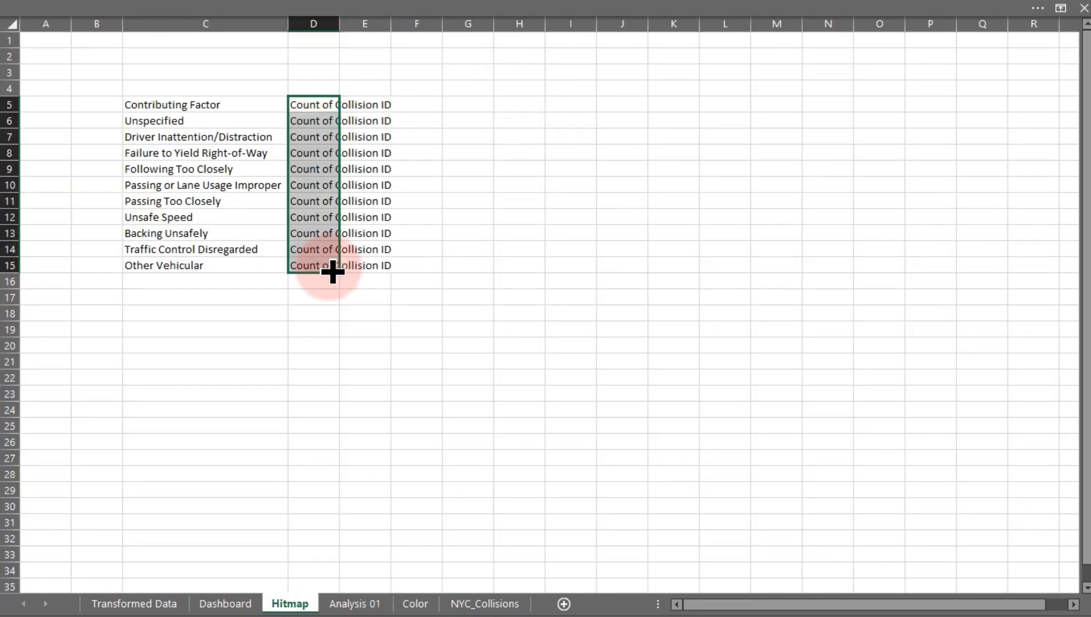
Link E5 to the % Dangerous Collisions header in AQ12 of Analysis 01 and fill it down to E15
{"action": "left_click", "coordinate": [369, 105]}
{"action": "double_click", "coordinate": [370, 105]}
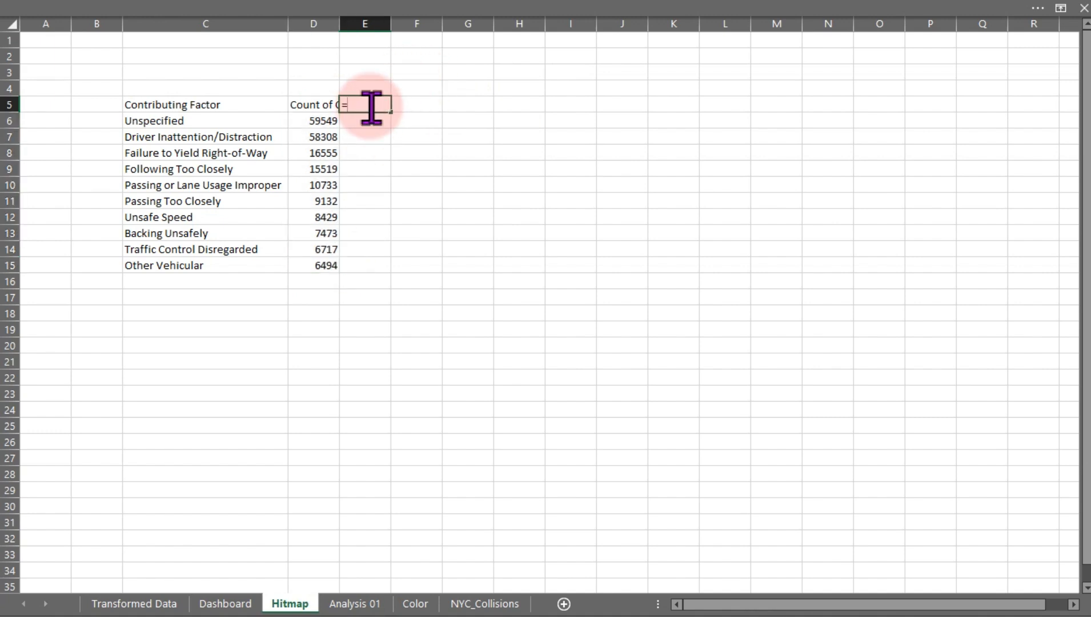
{"action": "left_click", "coordinate": [235, 606]}
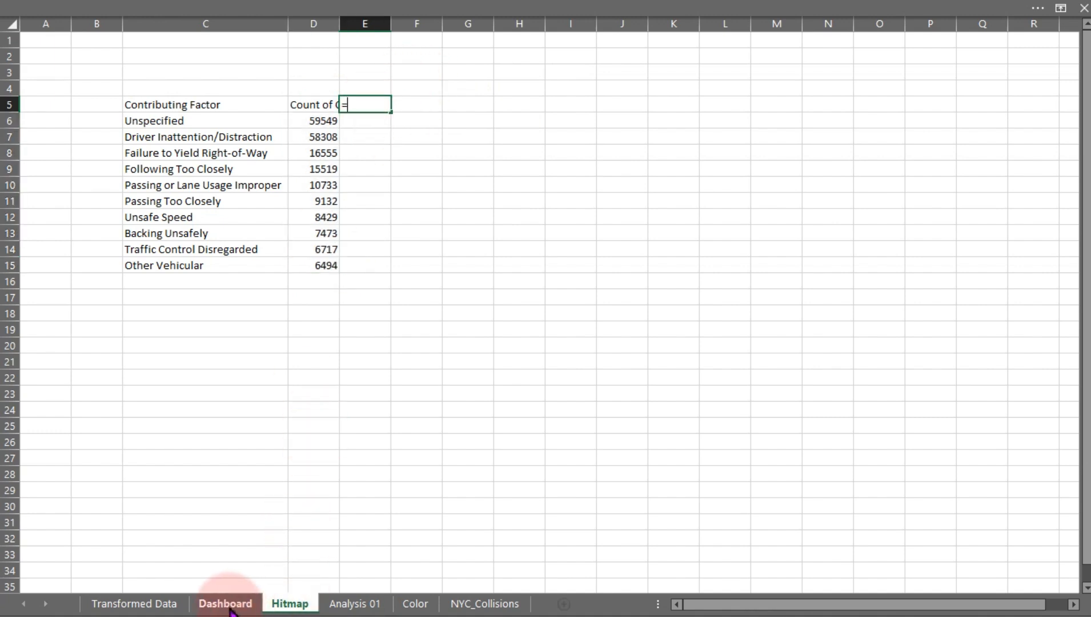
{"action": "left_click", "coordinate": [345, 603]}
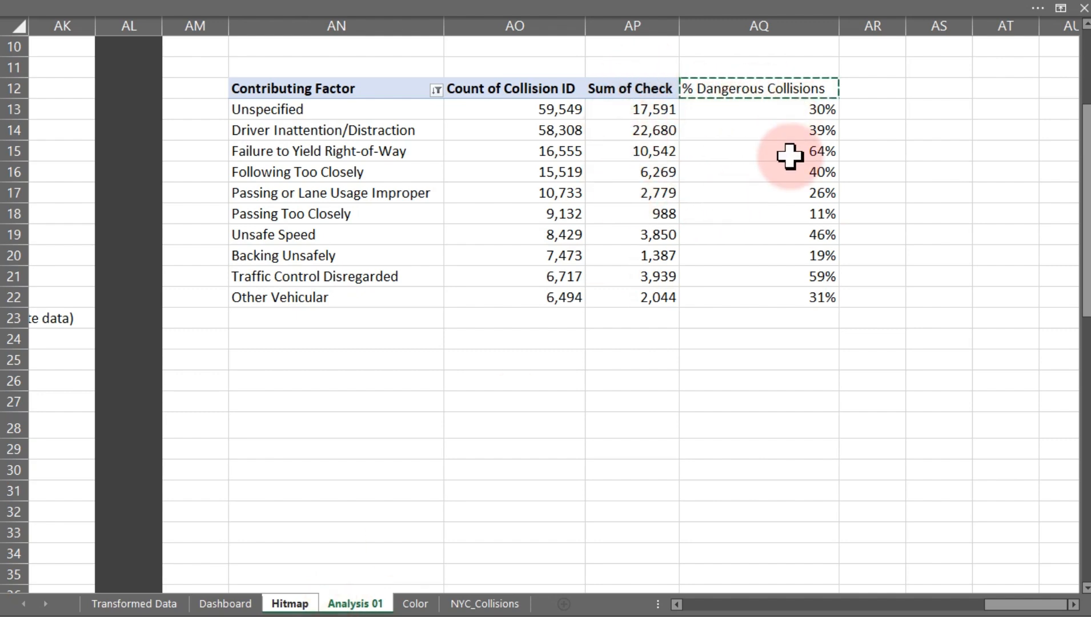
{"action": "key", "text": "ctrl+Page_Up"}
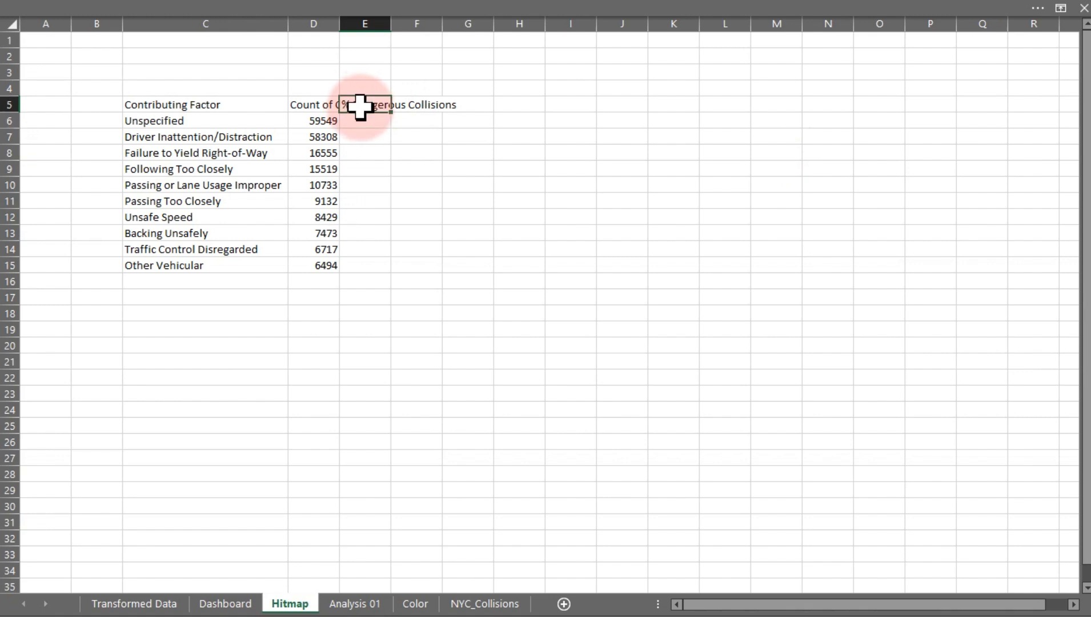
{"action": "double_click", "coordinate": [391, 112]}
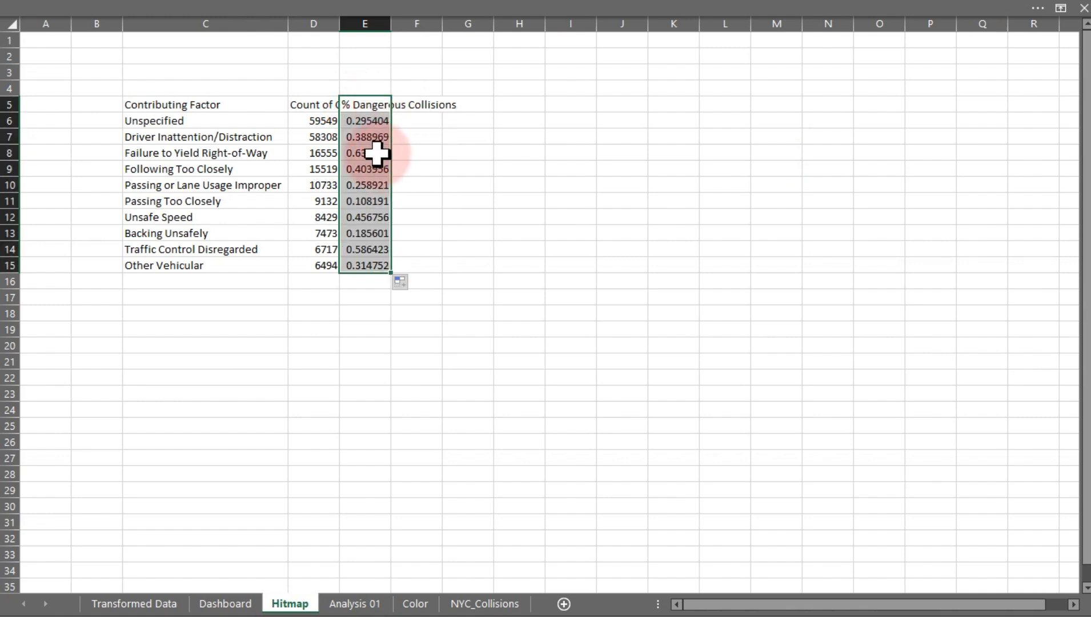
Format E6:E15 as Percentage with 1 decimal place and autofit column E
{"action": "left_click_drag", "start_coordinate": [369, 122], "coordinate": [366, 266]}
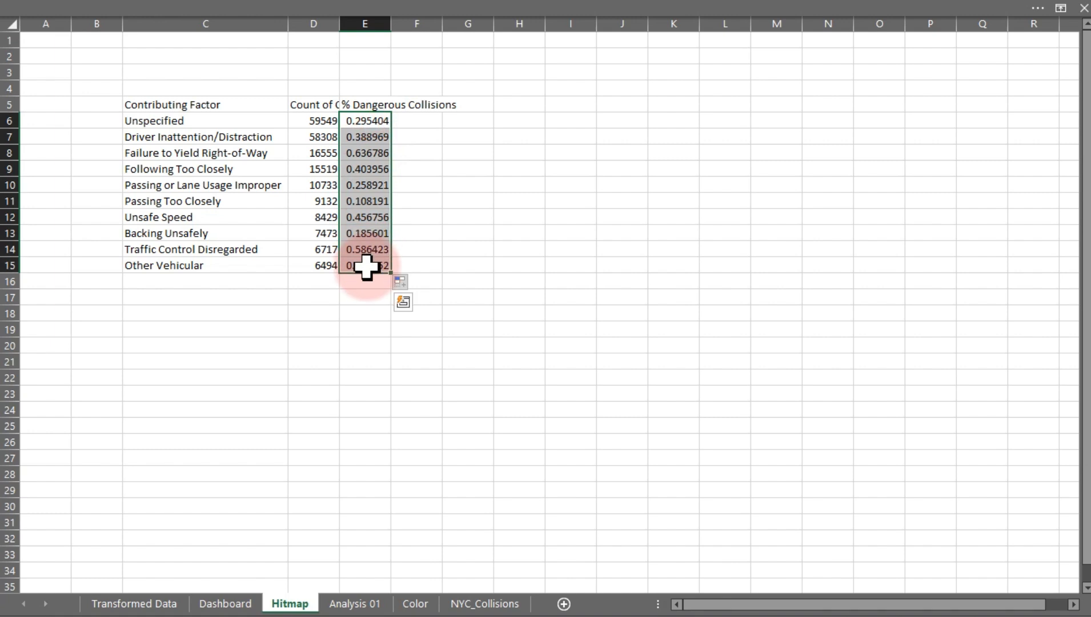
{"action": "key", "text": "ctrl+1"}
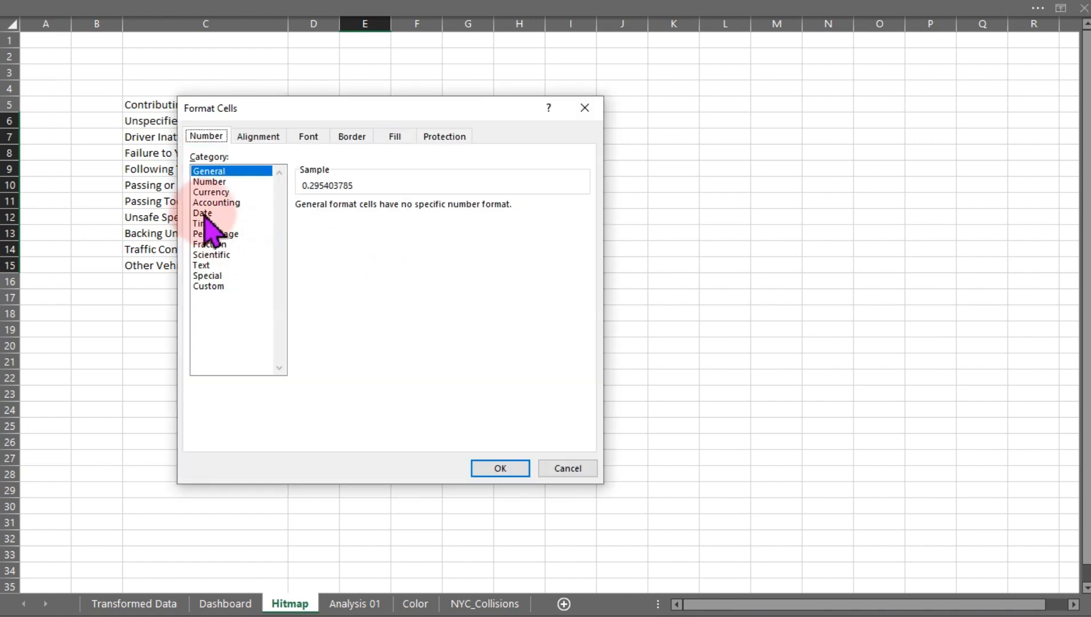
{"action": "left_click", "coordinate": [212, 234]}
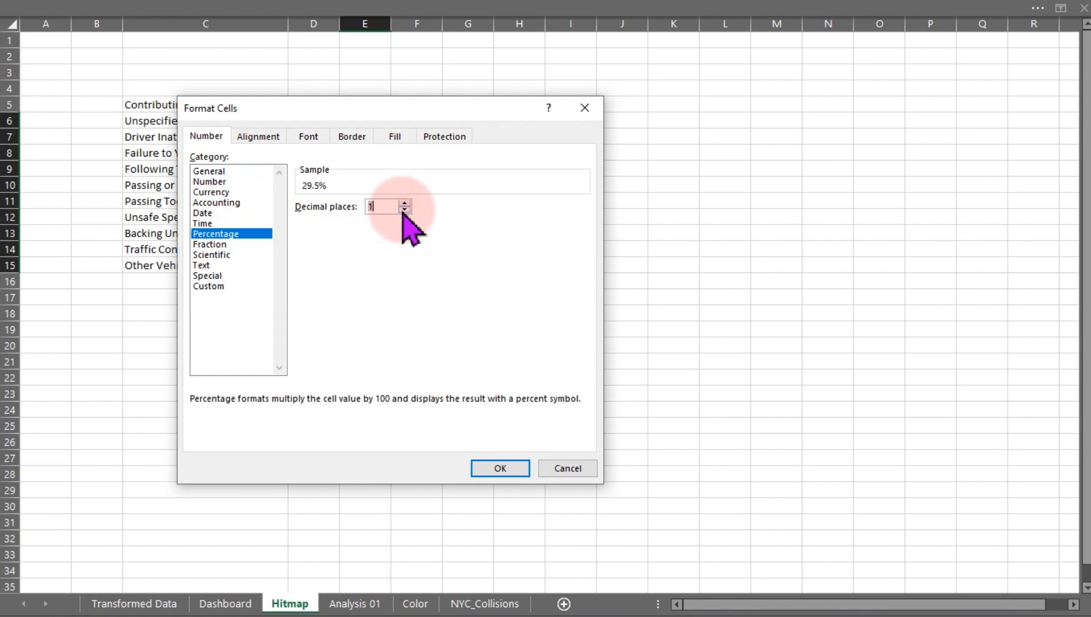
{"action": "left_click", "coordinate": [501, 471]}
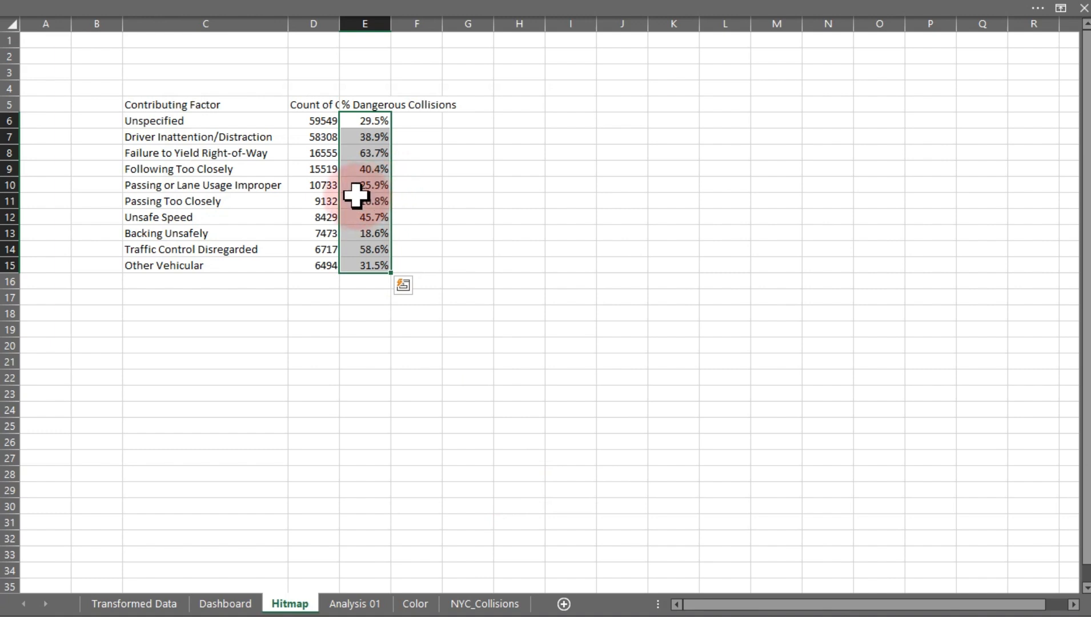
{"action": "left_click_drag", "start_coordinate": [390, 24], "coordinate": [391, 24]}
{"action": "double_click", "coordinate": [390, 15]}
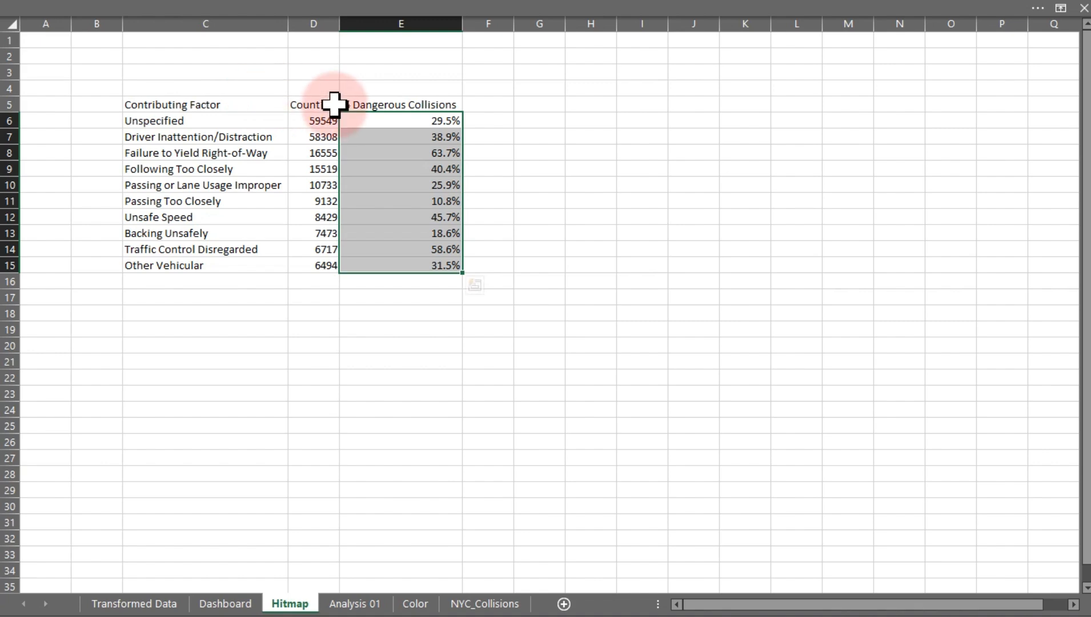
On the Analysis 01 sheet, shorten the header in AQ12 to "% Dangerous"
{"action": "left_click", "coordinate": [235, 604]}
{"action": "left_click", "coordinate": [349, 604]}
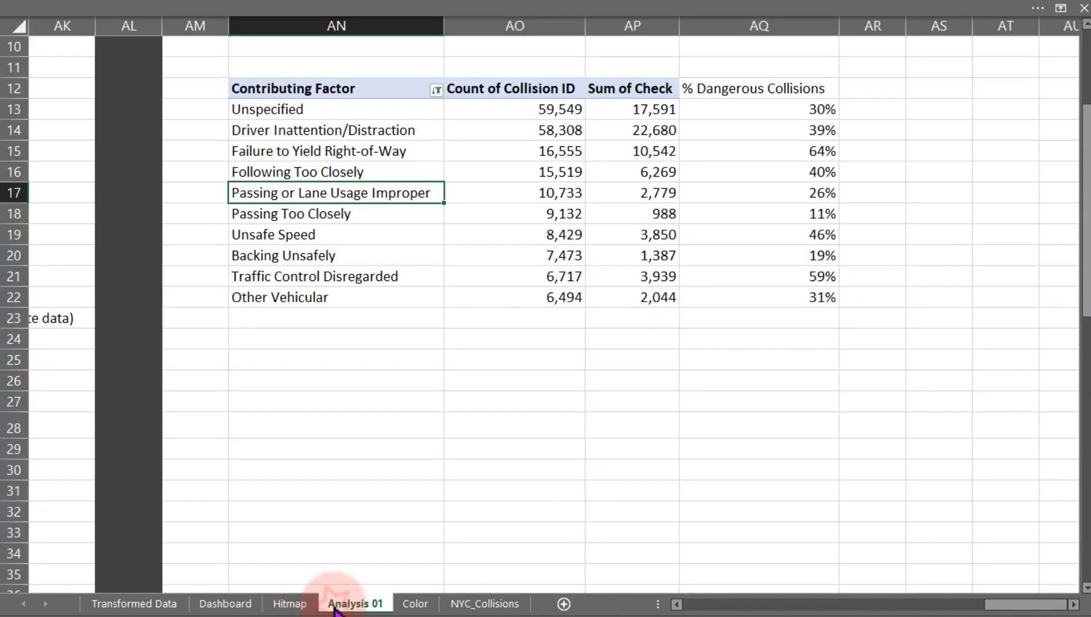
{"action": "double_click", "coordinate": [729, 89]}
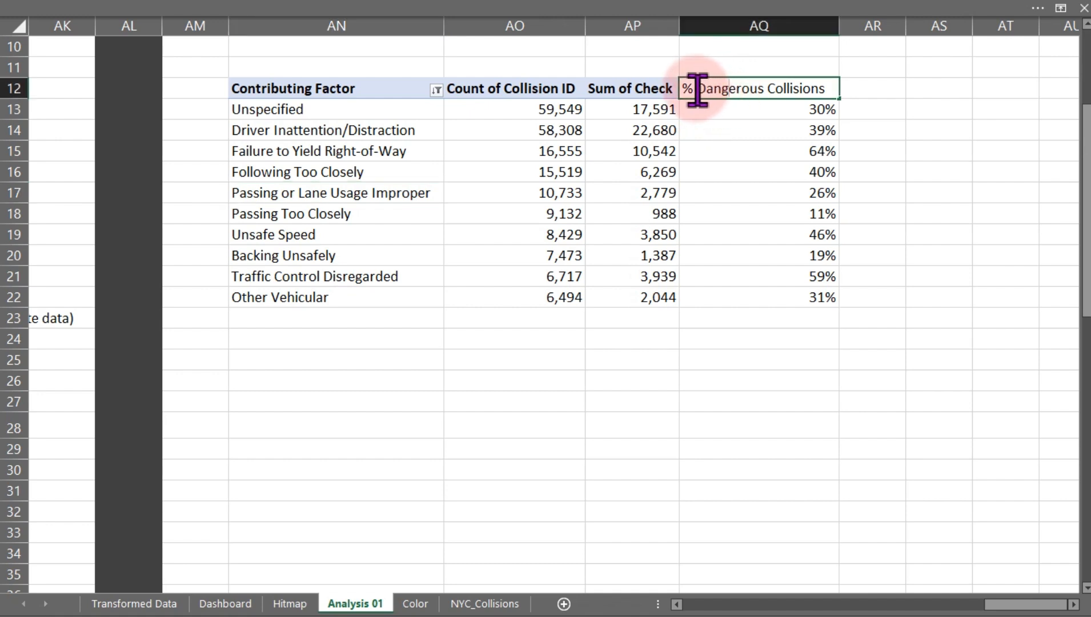
{"action": "left_click_drag", "start_coordinate": [768, 90], "coordinate": [845, 88]}
{"action": "key", "text": "BackSpace"}
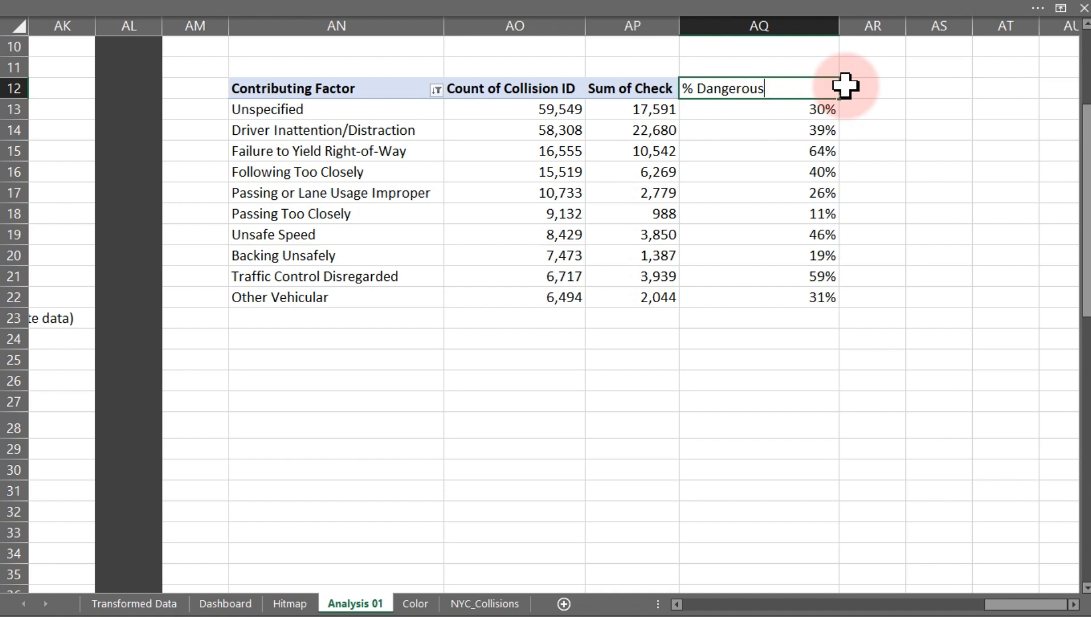
{"action": "key", "text": "Return"}
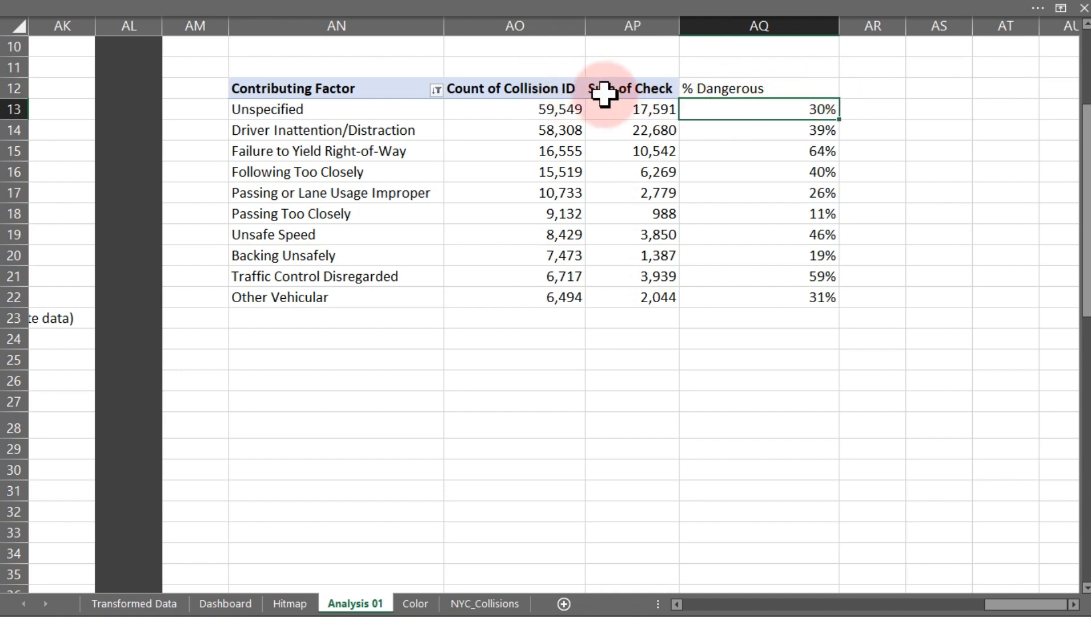
Rename the pivot table's Count of Collision ID value field to "Total Collisions"
{"action": "double_click", "coordinate": [530, 89]}
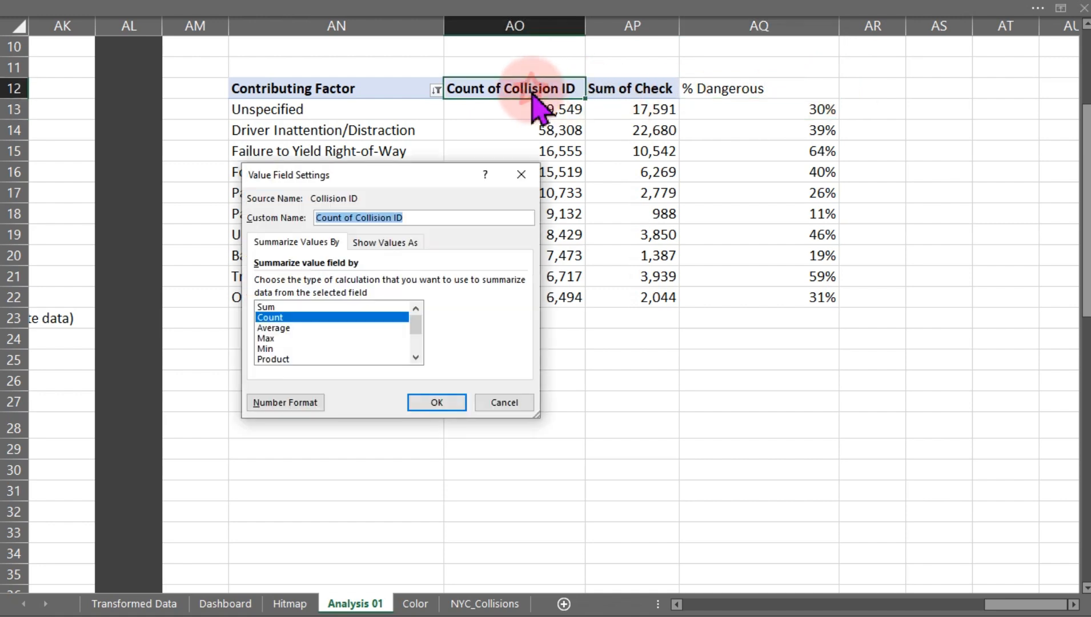
{"action": "type", "text": "Total"}
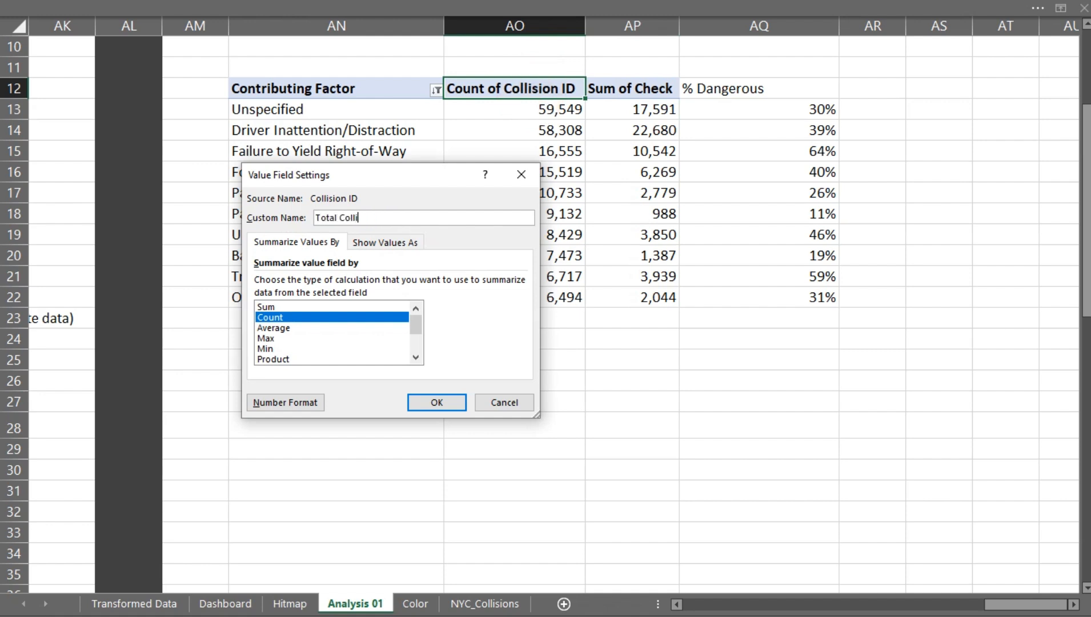
{"action": "key", "text": "Return"}
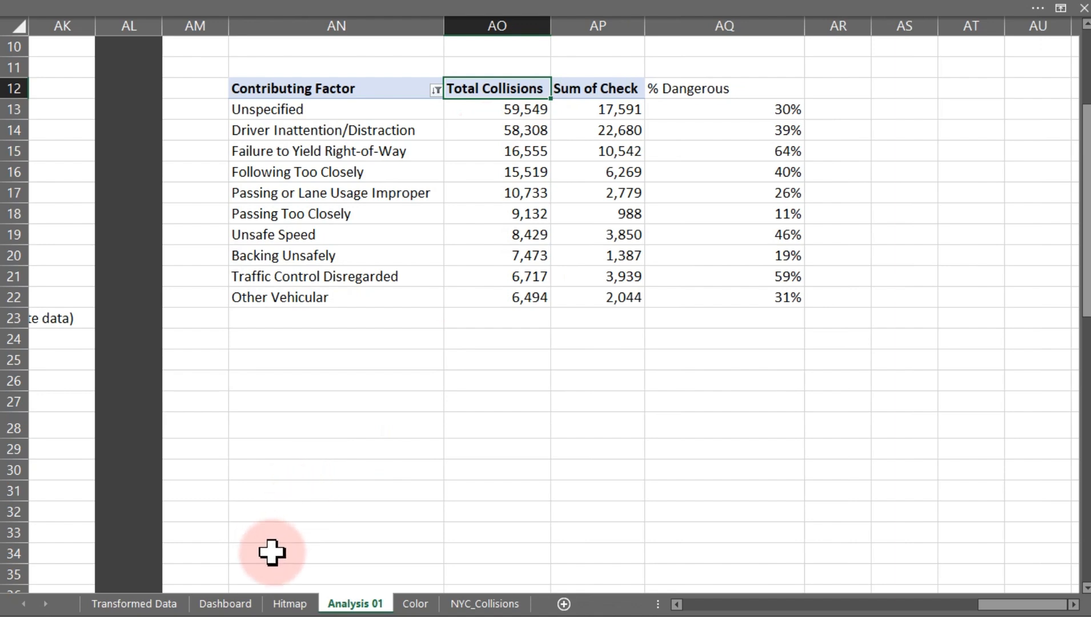
On the Hitmap sheet, autofit column D and make the table headers in C5:E5 bold
{"action": "left_click", "coordinate": [292, 605]}
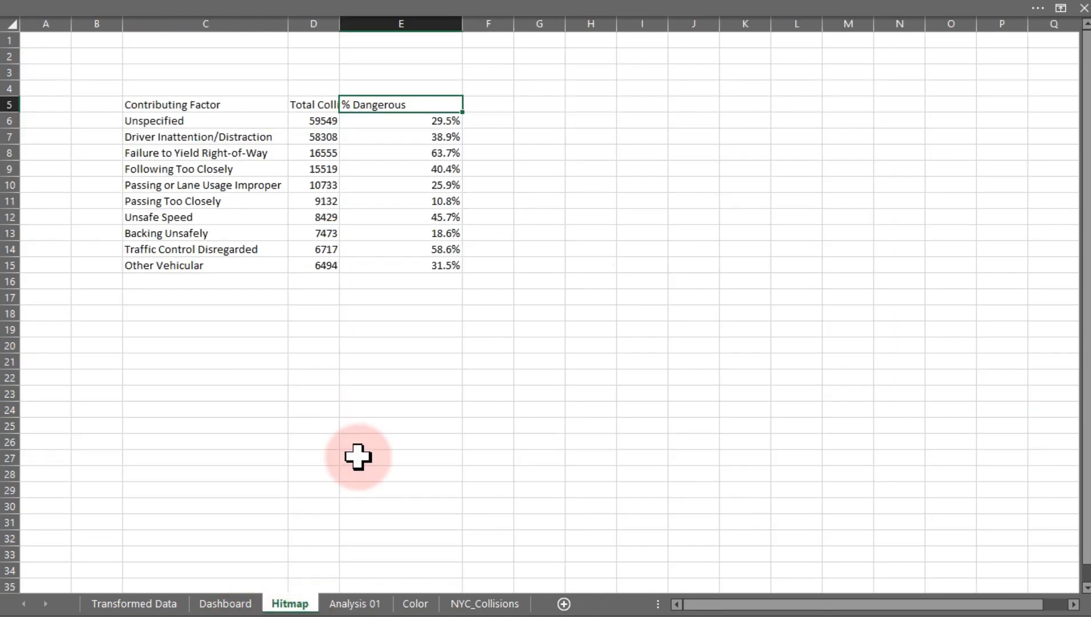
{"action": "left_click_drag", "start_coordinate": [341, 24], "coordinate": [342, 23]}
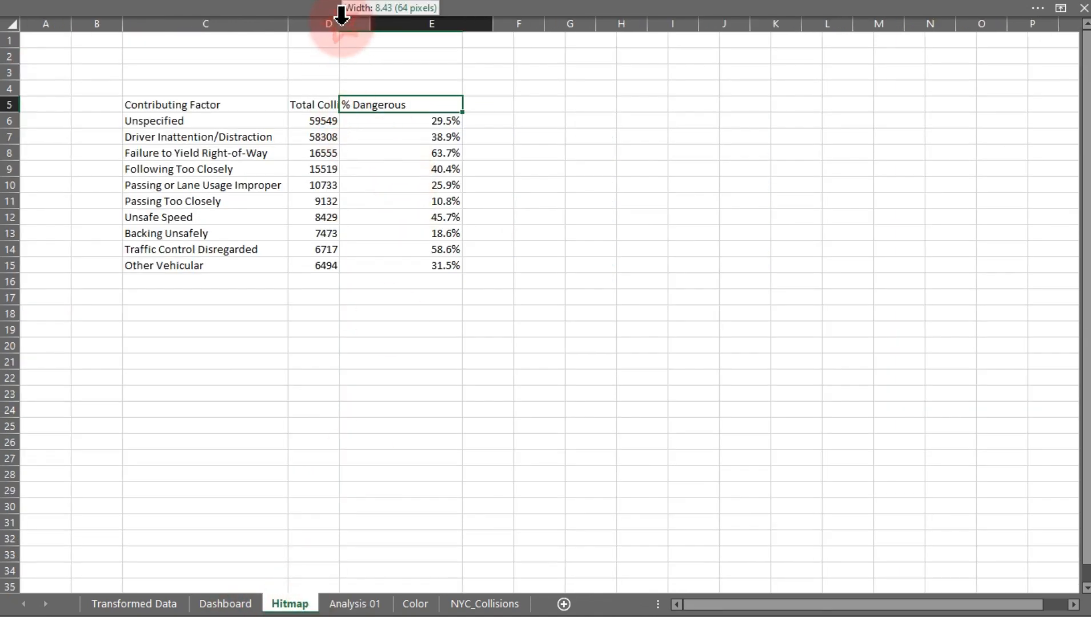
{"action": "double_click", "coordinate": [341, 24]}
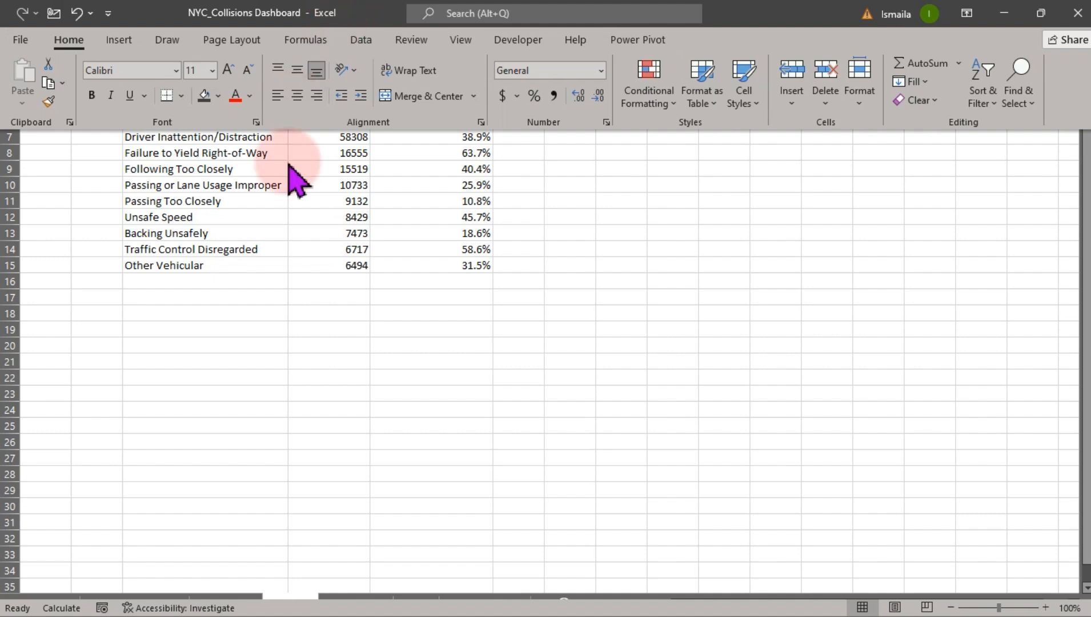
{"action": "key", "text": "ctrl+shift+F1"}
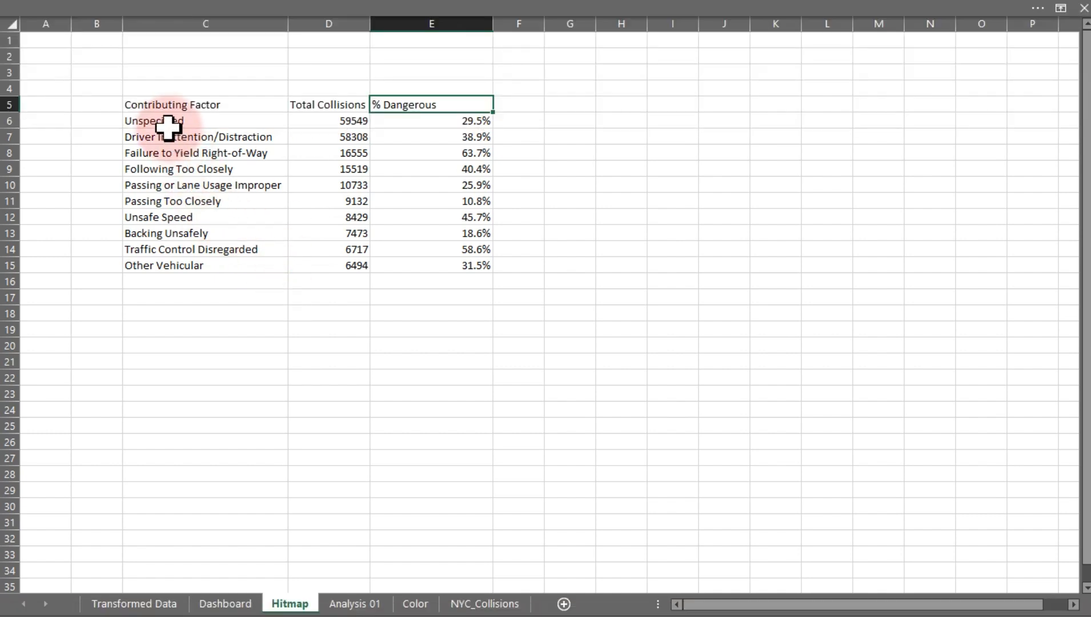
{"action": "left_click_drag", "start_coordinate": [163, 106], "coordinate": [481, 108]}
{"action": "key", "text": "ctrl+b"}
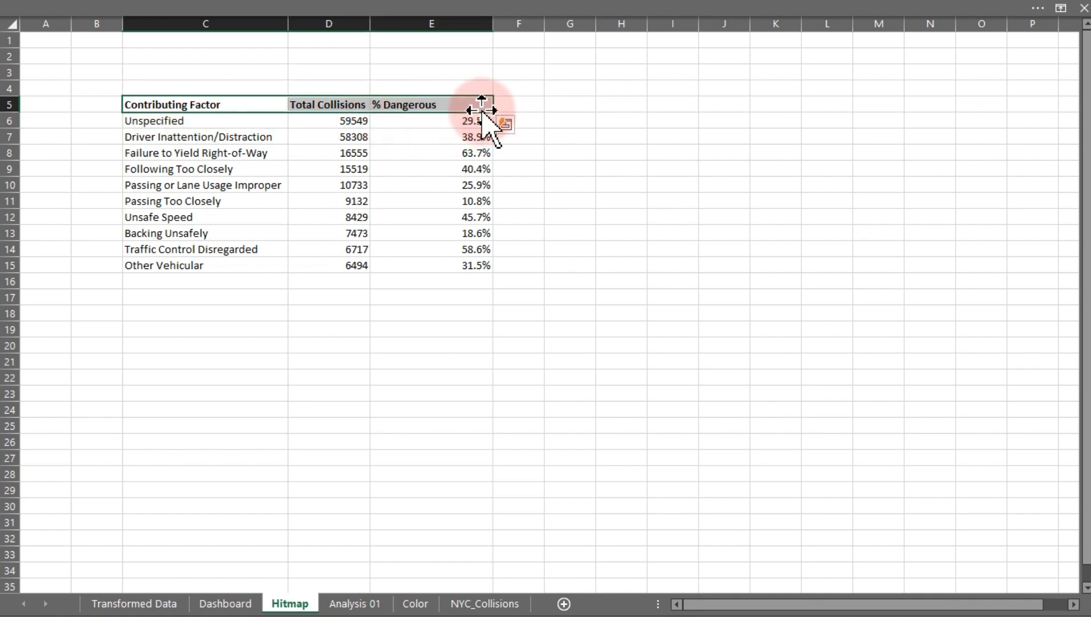
Increase the height of table rows 5 to 15 and tighten columns C to E, narrowing E to fit its header
{"action": "left_click_drag", "start_coordinate": [13, 111], "coordinate": [5, 283]}
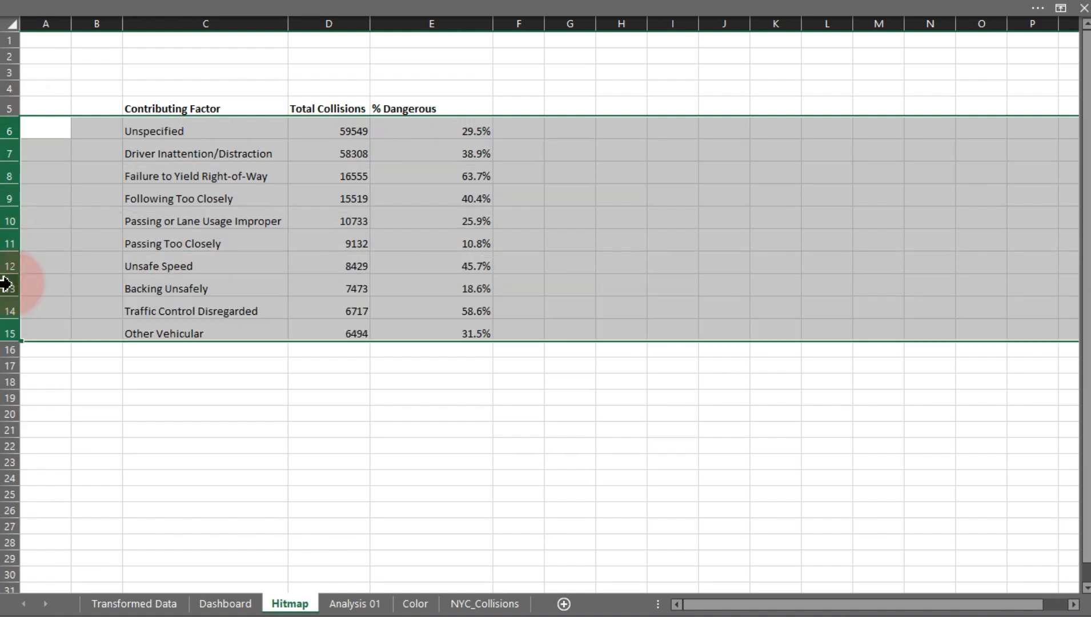
{"action": "left_click", "coordinate": [256, 288]}
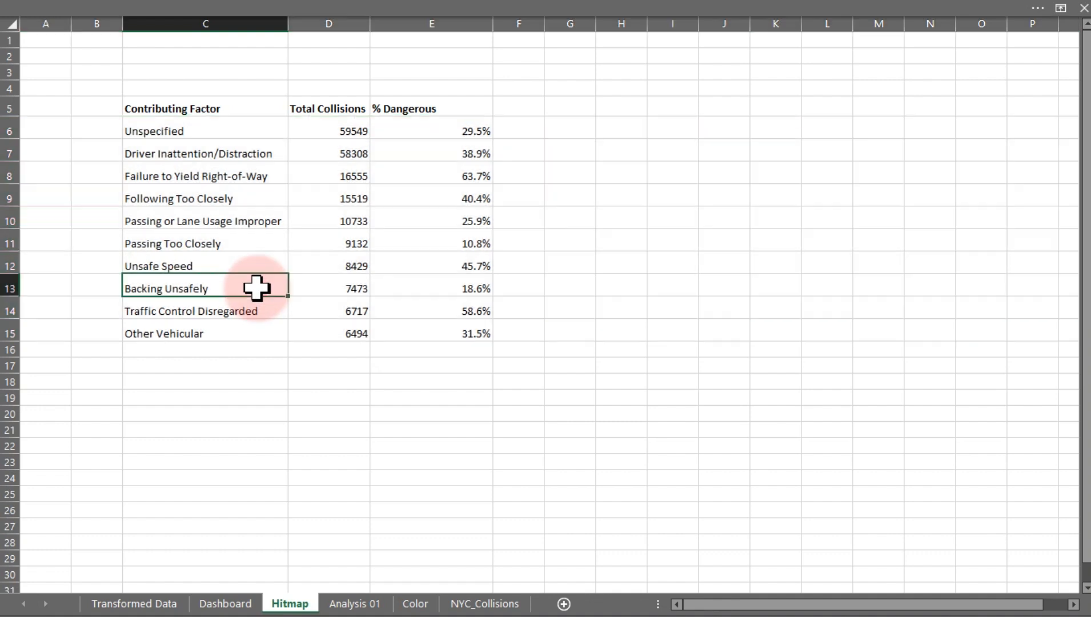
{"action": "left_click_drag", "start_coordinate": [288, 22], "coordinate": [284, 22]}
{"action": "left_click_drag", "start_coordinate": [366, 24], "coordinate": [365, 24]}
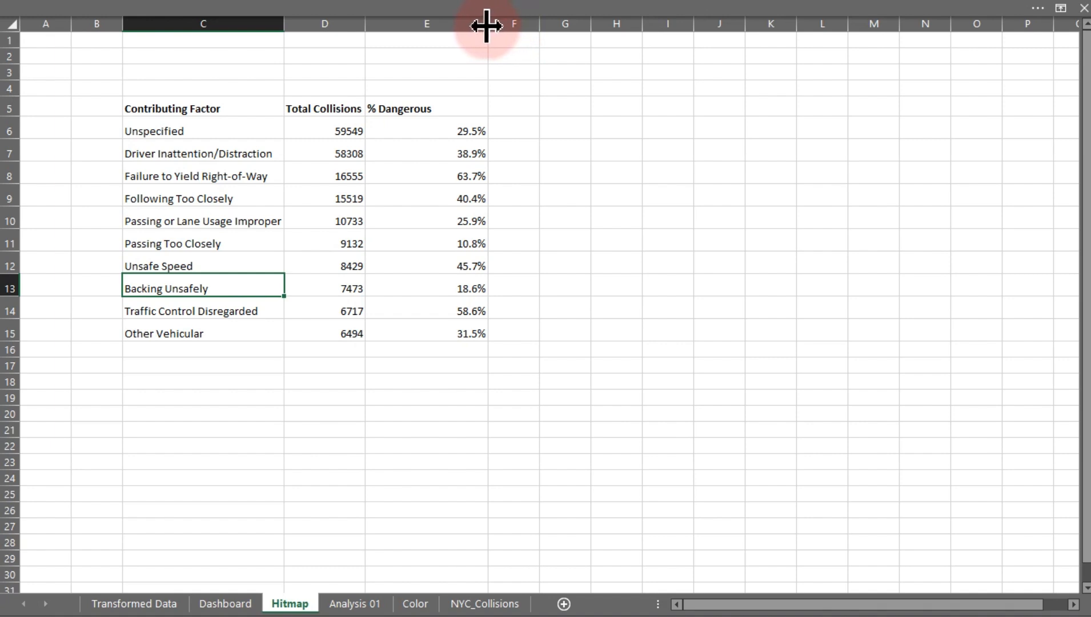
{"action": "left_click_drag", "start_coordinate": [489, 24], "coordinate": [434, 24]}
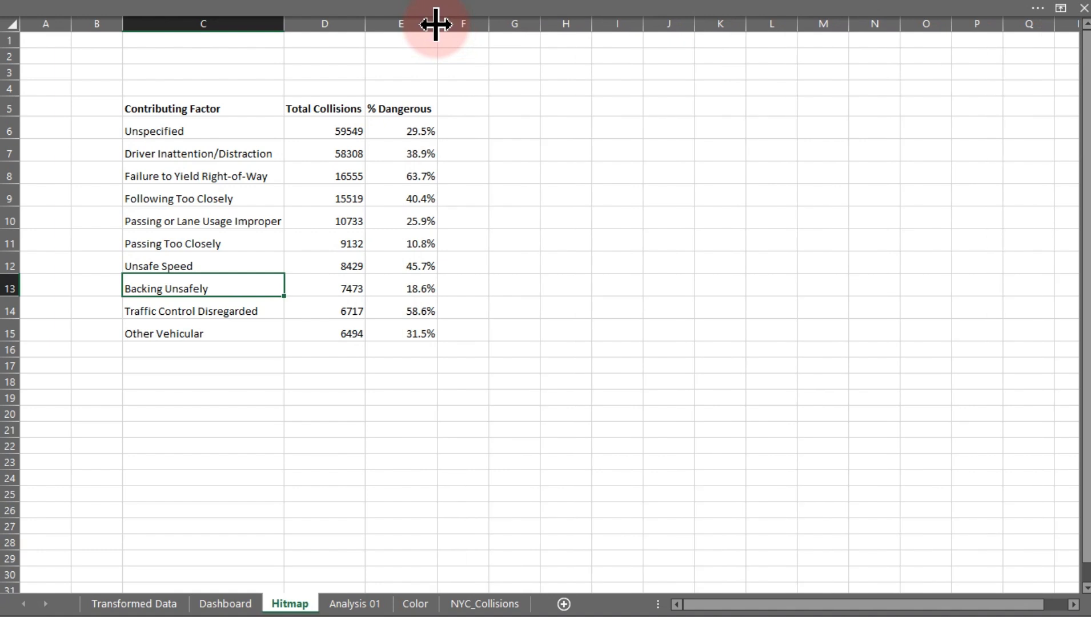
Link F6 to the % Dangerous value in E6 and fill the formula down to F15
{"action": "left_click", "coordinate": [462, 126]}
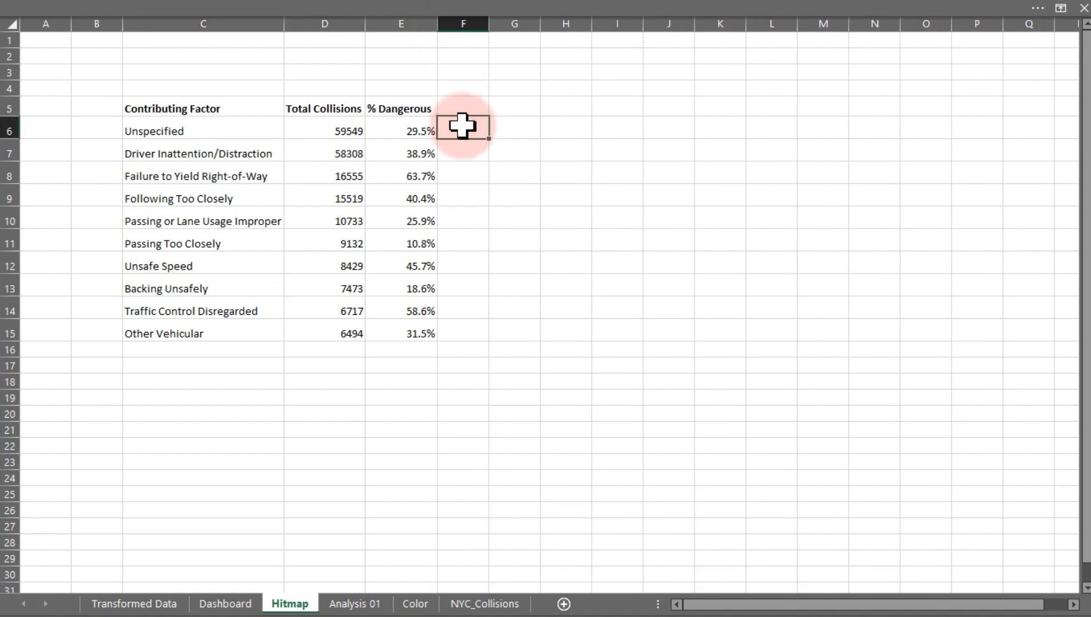
{"action": "type", "text": "="}
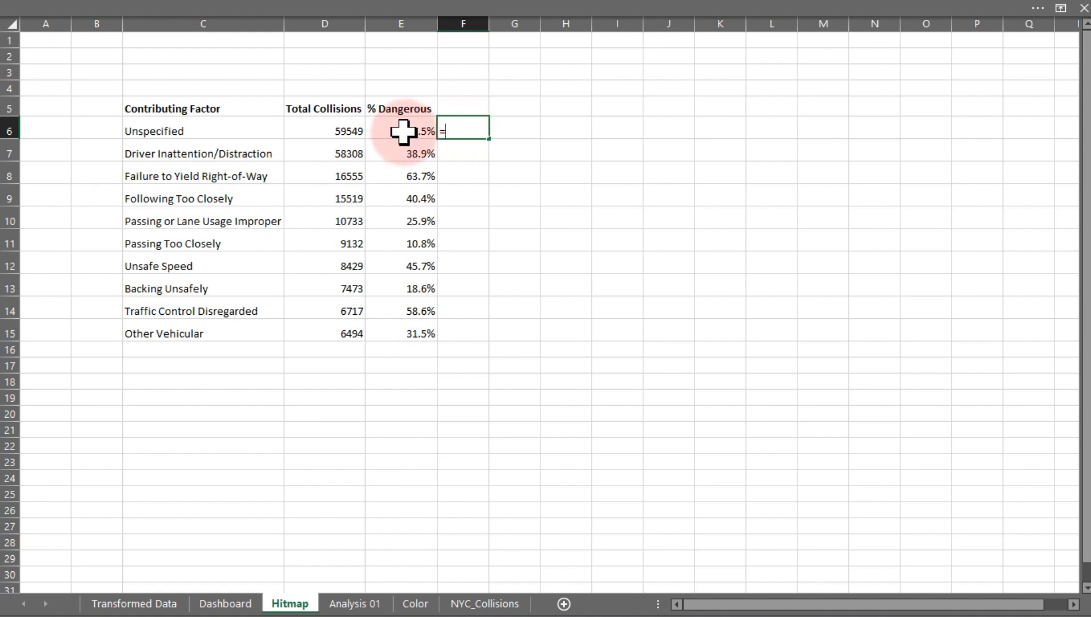
{"action": "left_click", "coordinate": [403, 131]}
{"action": "key", "text": "Return"}
{"action": "left_click", "coordinate": [477, 132]}
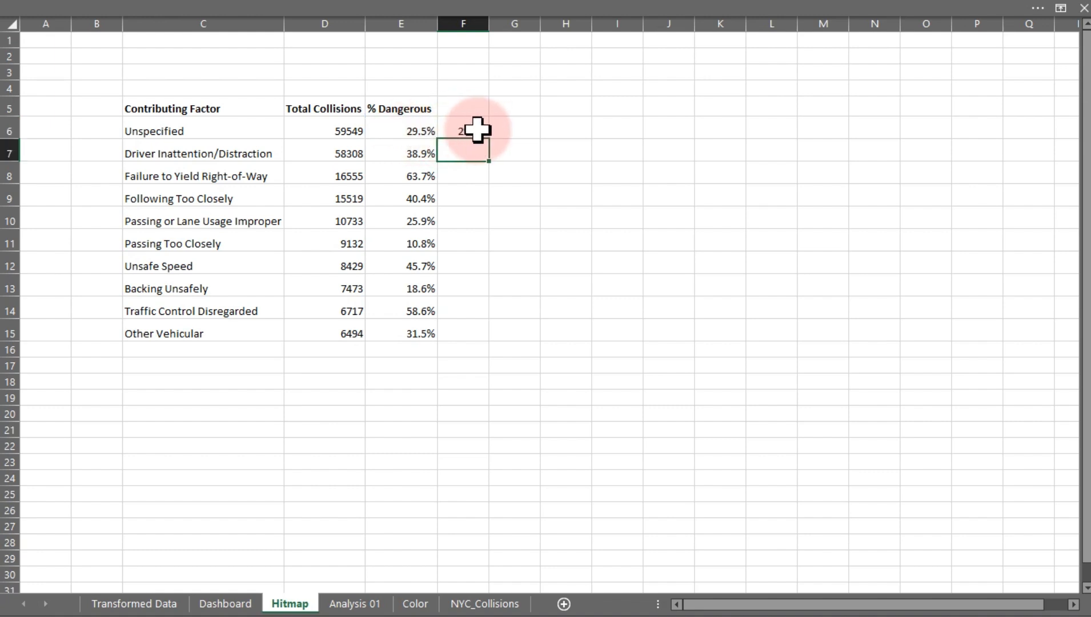
{"action": "left_click_drag", "start_coordinate": [489, 140], "coordinate": [468, 339]}
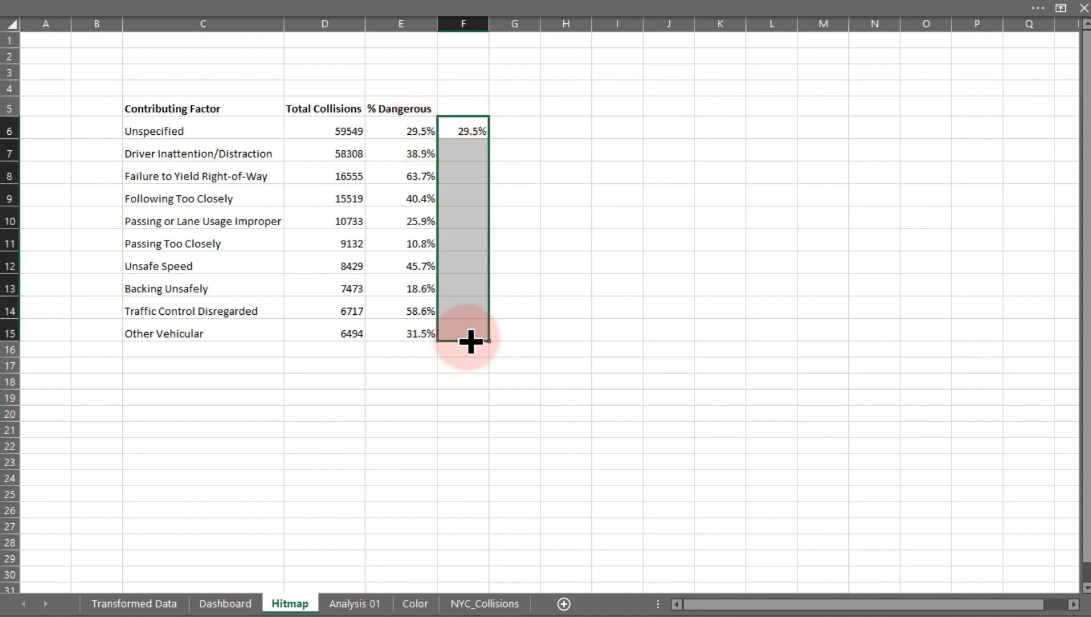
Add conditional-formatting data bars to F6:F15 with the recently used orange-red solid fill, showing the bars only without values
{"action": "left_click", "coordinate": [235, 15]}
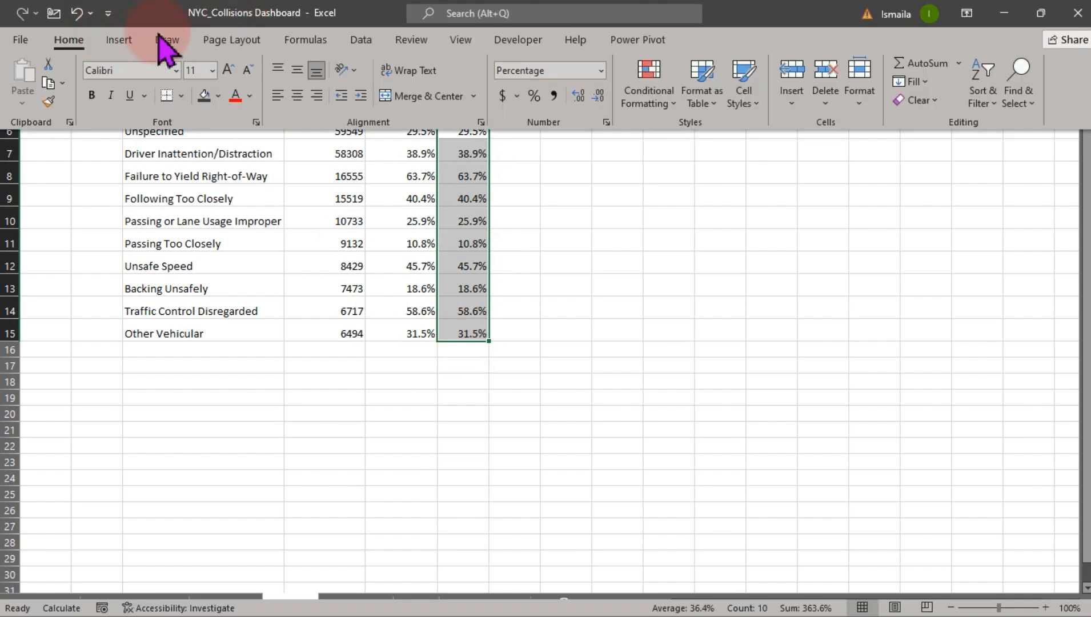
{"action": "left_click", "coordinate": [666, 101]}
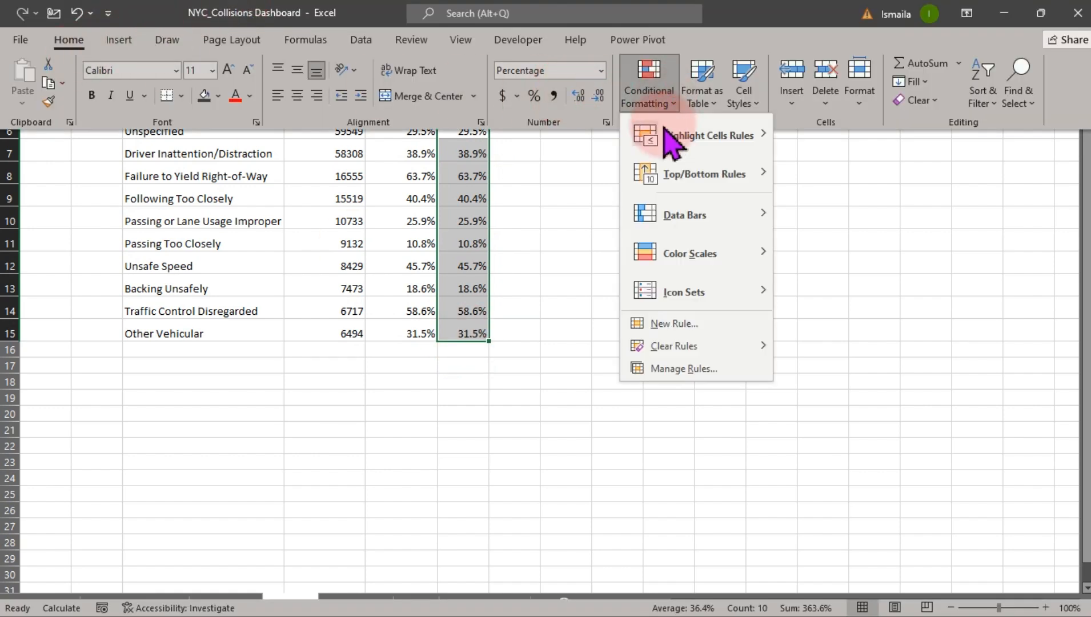
{"action": "left_click", "coordinate": [689, 216]}
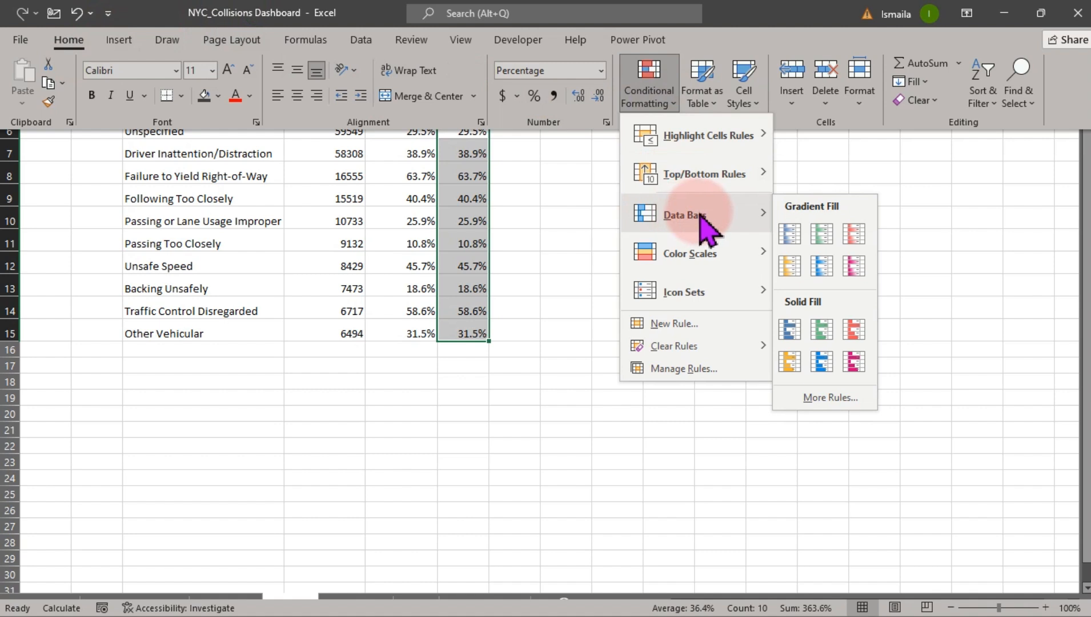
{"action": "left_click", "coordinate": [828, 399]}
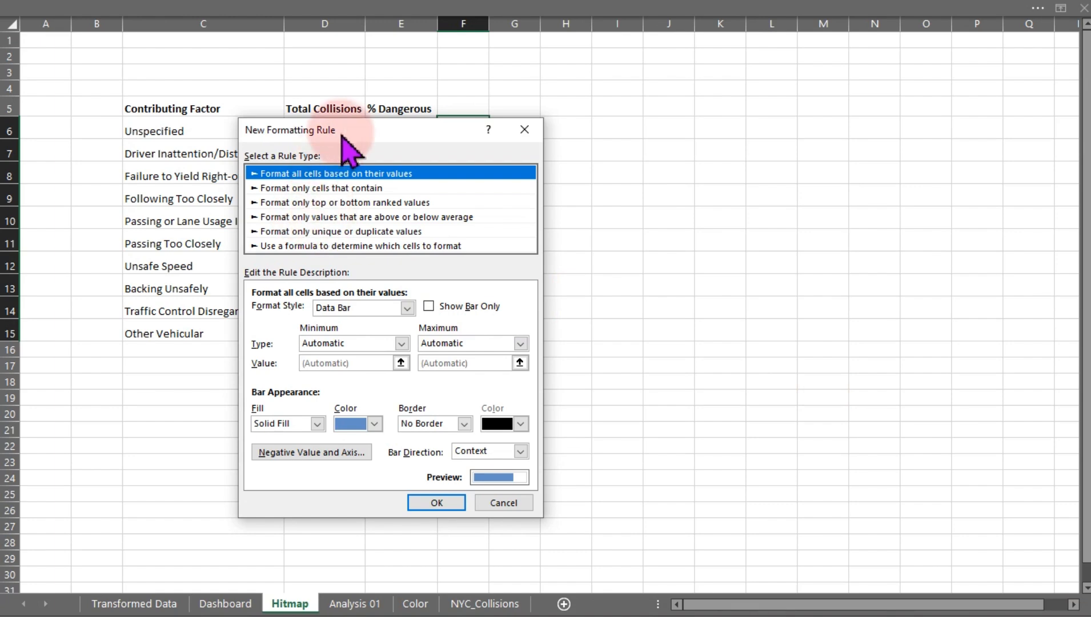
{"action": "left_click_drag", "start_coordinate": [366, 131], "coordinate": [712, 121]}
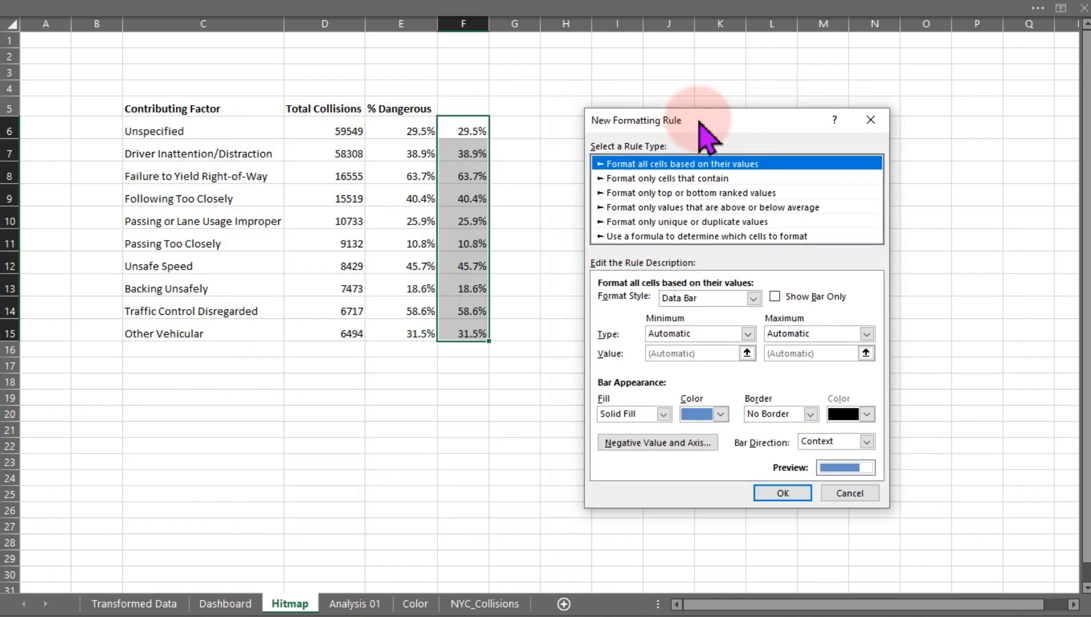
{"action": "left_click", "coordinate": [719, 413]}
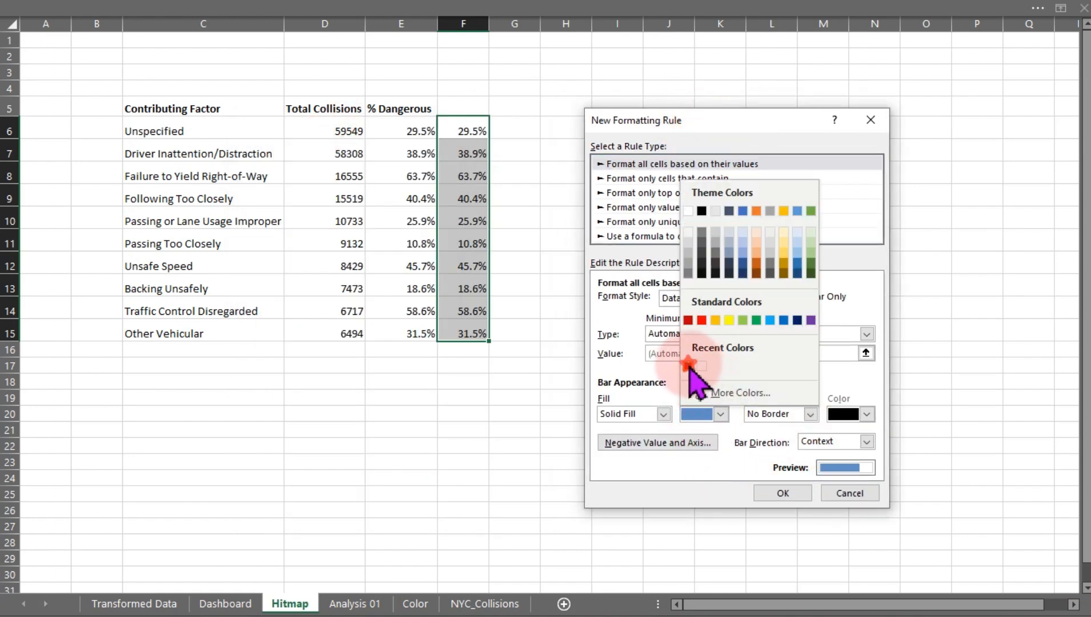
{"action": "left_click", "coordinate": [689, 366]}
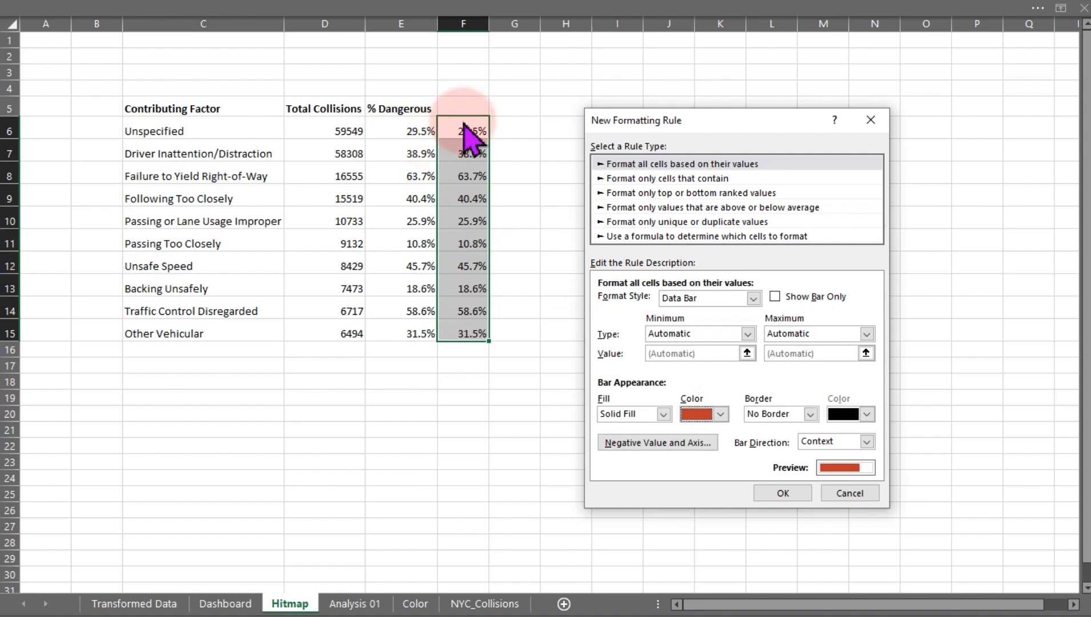
{"action": "left_click", "coordinate": [775, 296]}
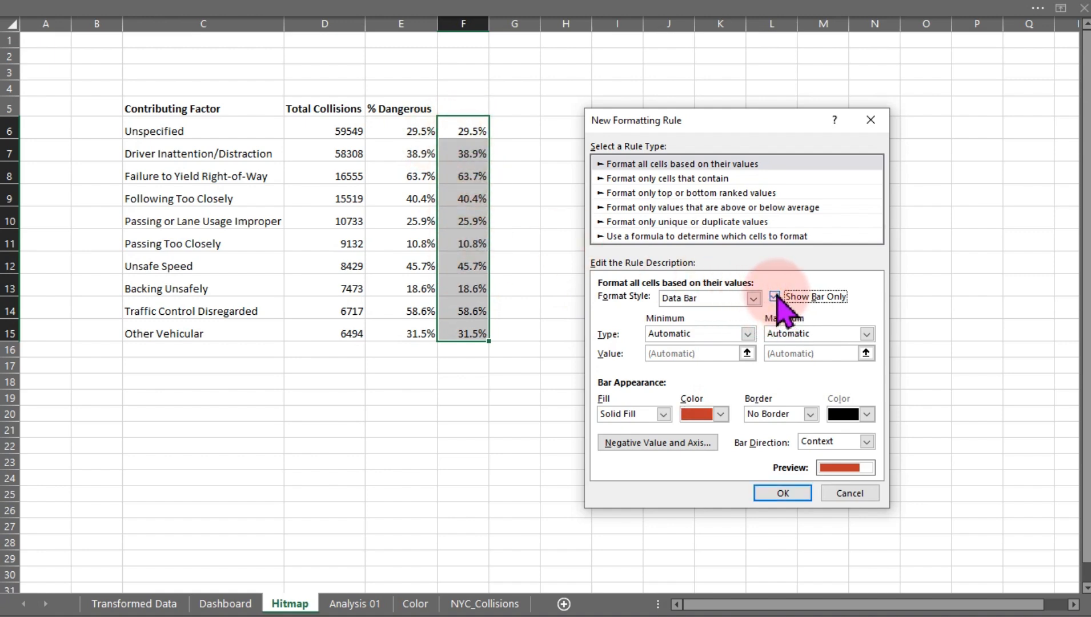
{"action": "left_click", "coordinate": [782, 492]}
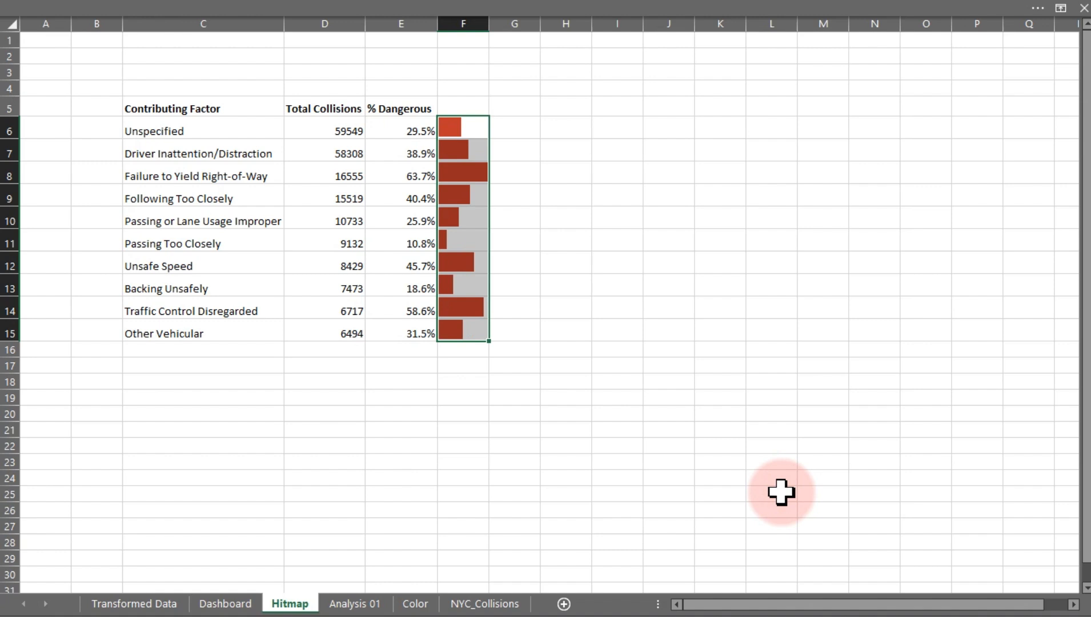
{"action": "left_click", "coordinate": [528, 296]}
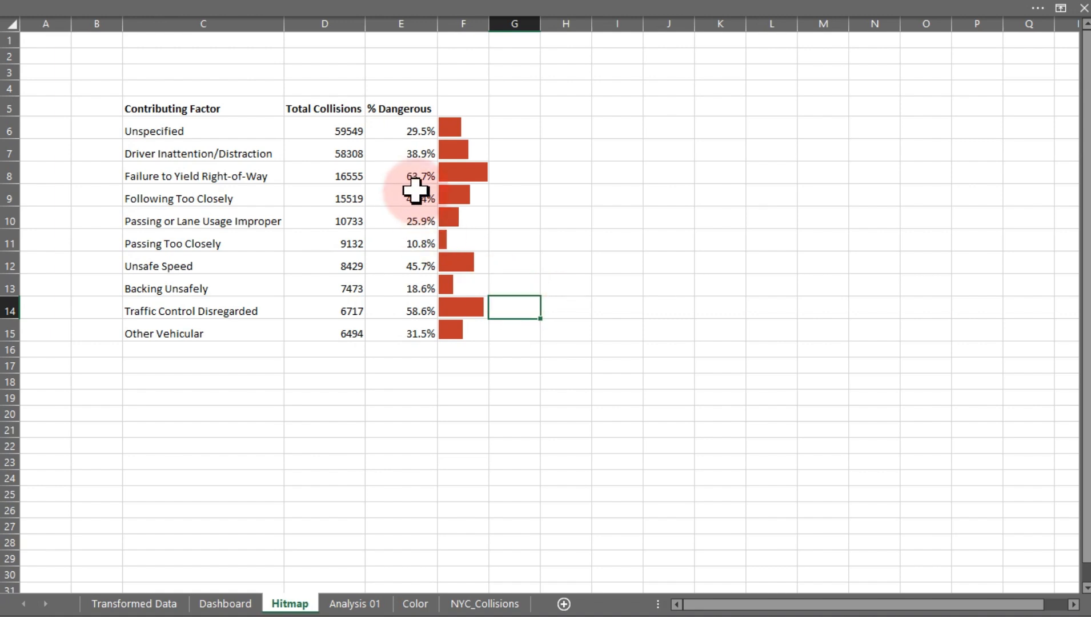
Review the Objective 3 task list in the Ob3.PNG image, and return to the workbook's Analysis 01 sheet
{"action": "left_click_drag", "start_coordinate": [413, 132], "coordinate": [417, 324]}
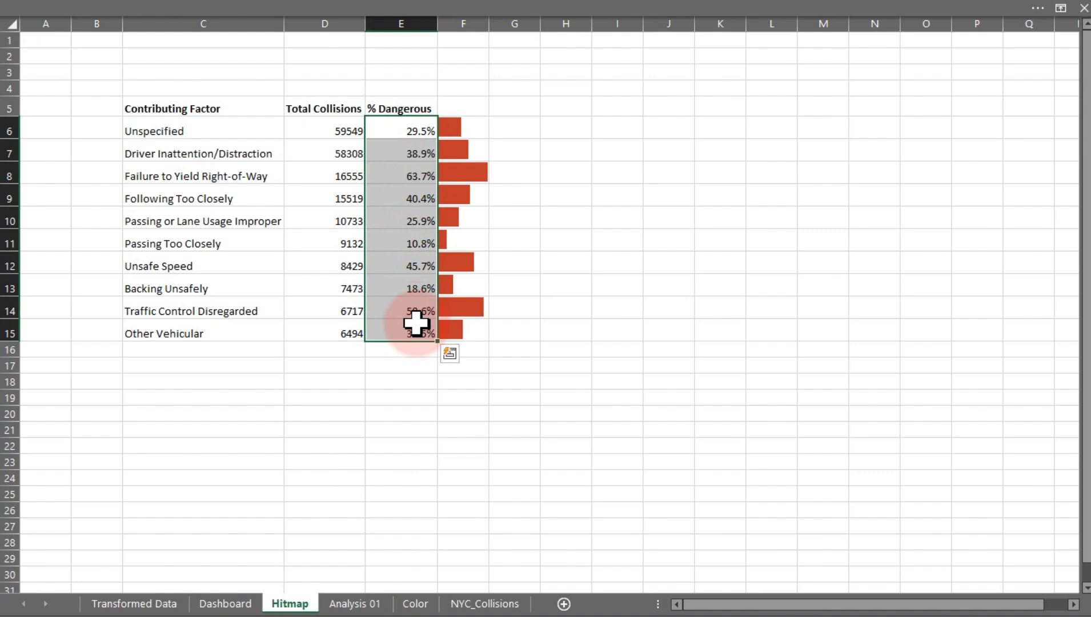
{"action": "key", "text": "super"}
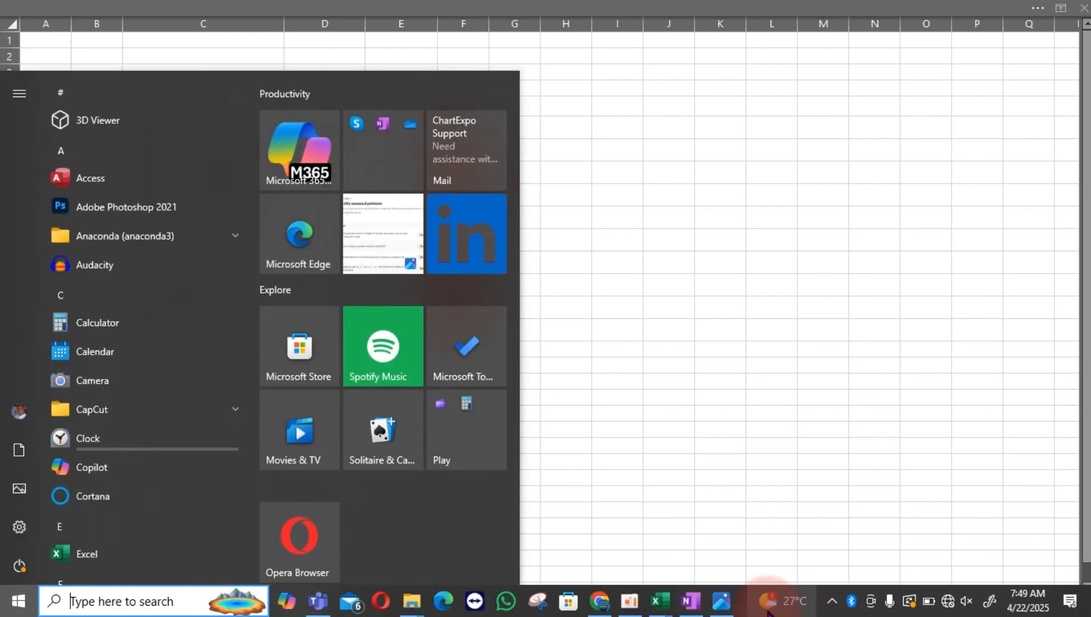
{"action": "left_click", "coordinate": [722, 603]}
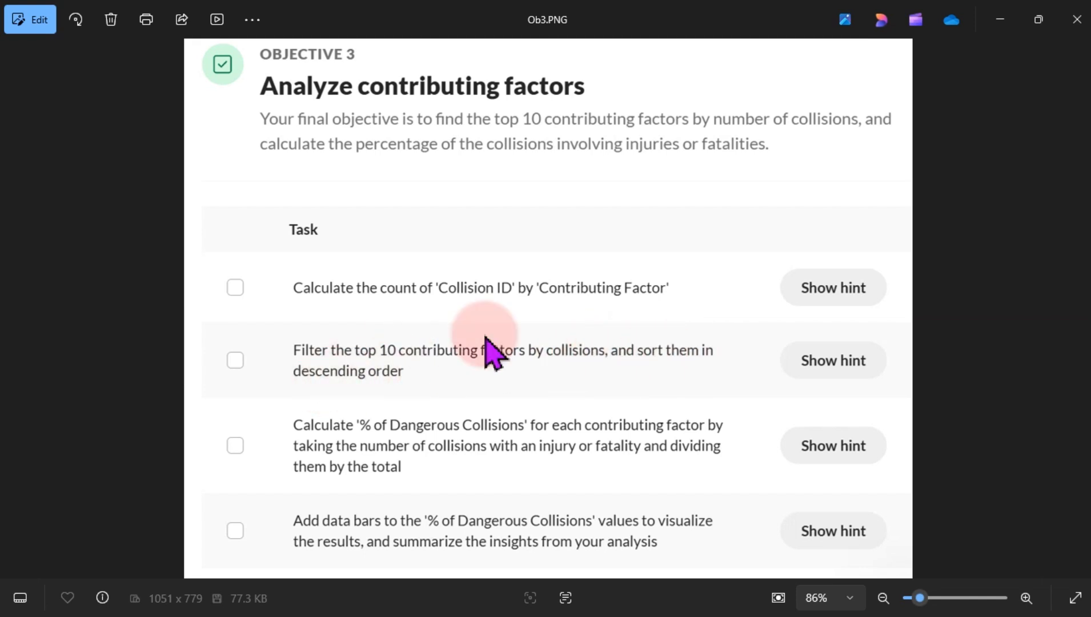
{"action": "left_click", "coordinate": [999, 20]}
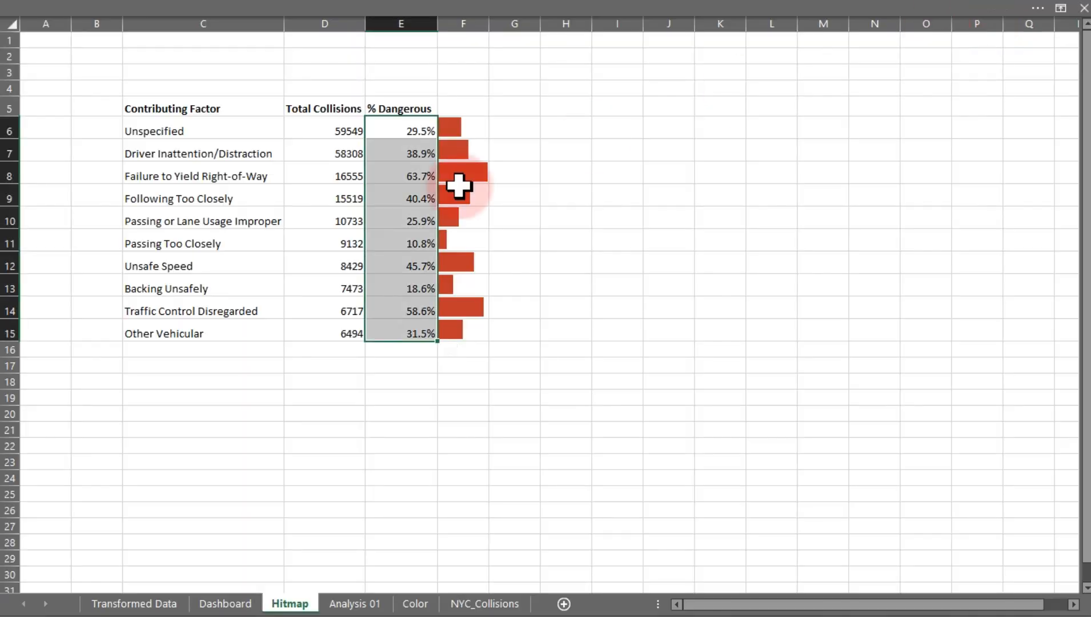
{"action": "left_click", "coordinate": [343, 603]}
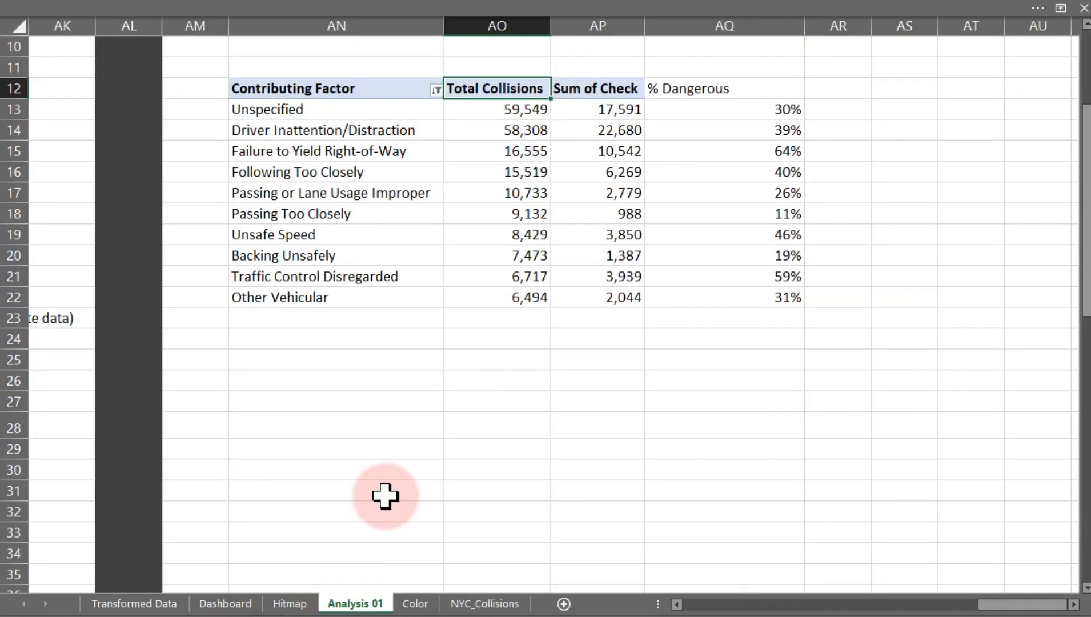
Try sorting the contributing factor pivot table by Total Collisions from smallest to largest, and undo the sort
{"action": "right_click", "coordinate": [509, 106]}
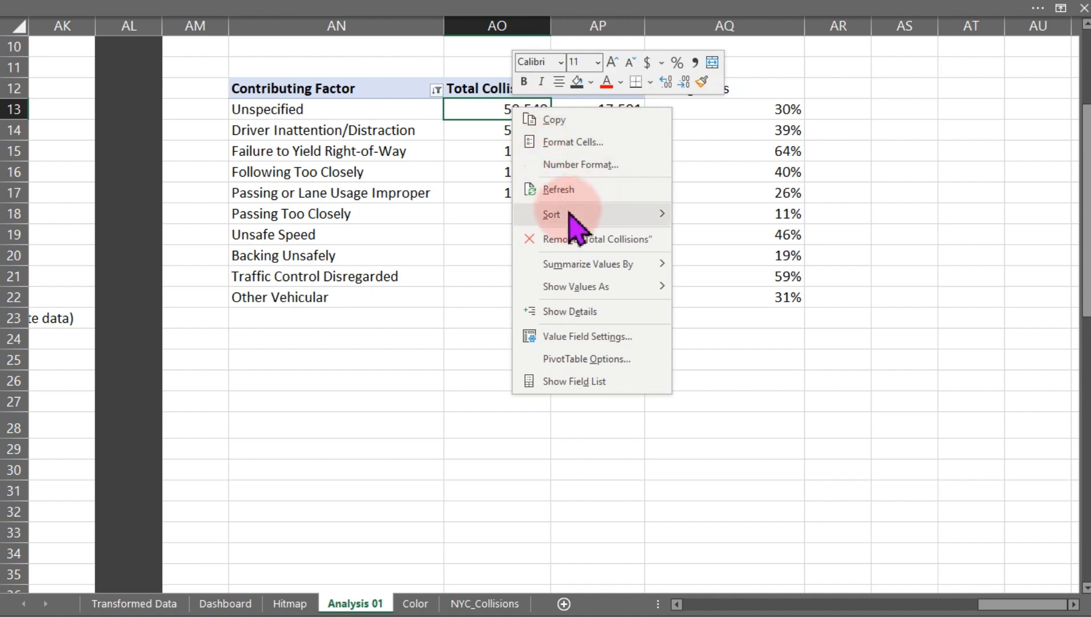
{"action": "mouse_move", "coordinate": [574, 217]}
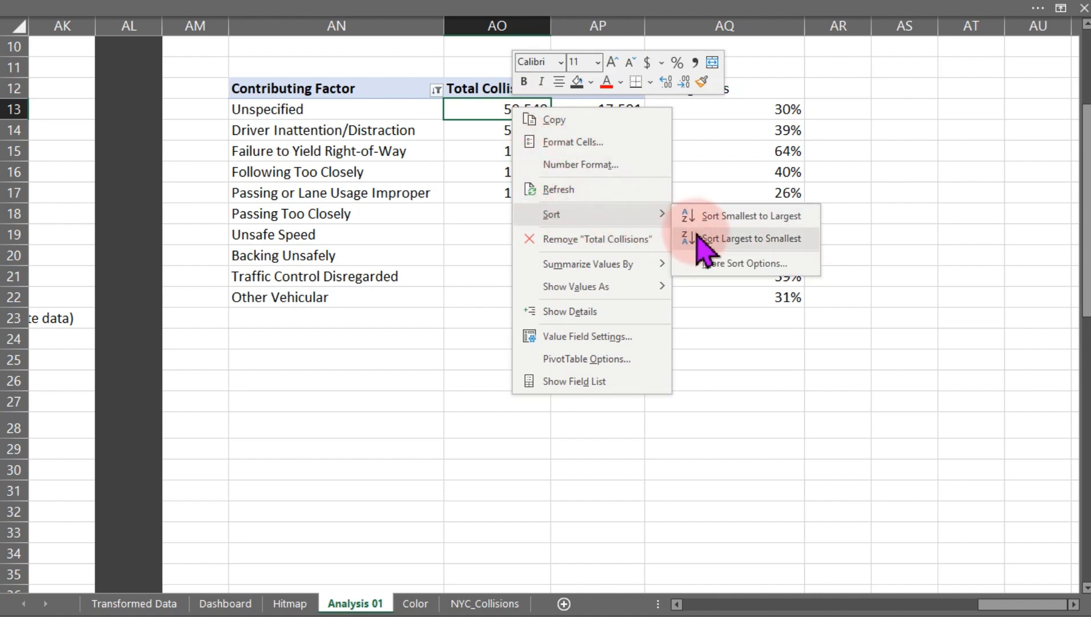
{"action": "left_click", "coordinate": [731, 216]}
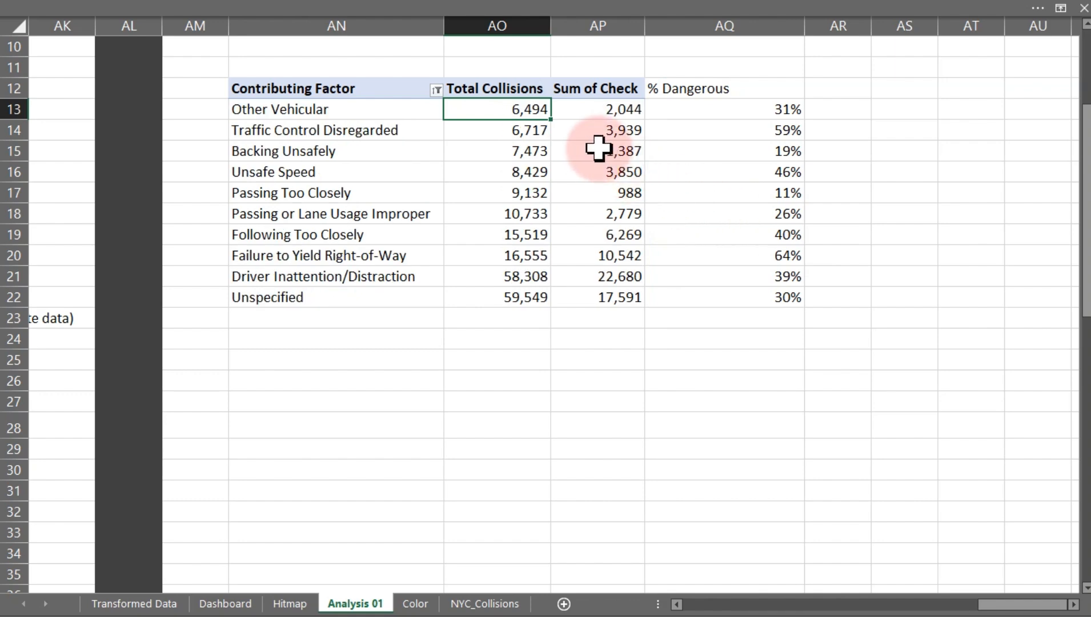
{"action": "mouse_move", "coordinate": [529, 111]}
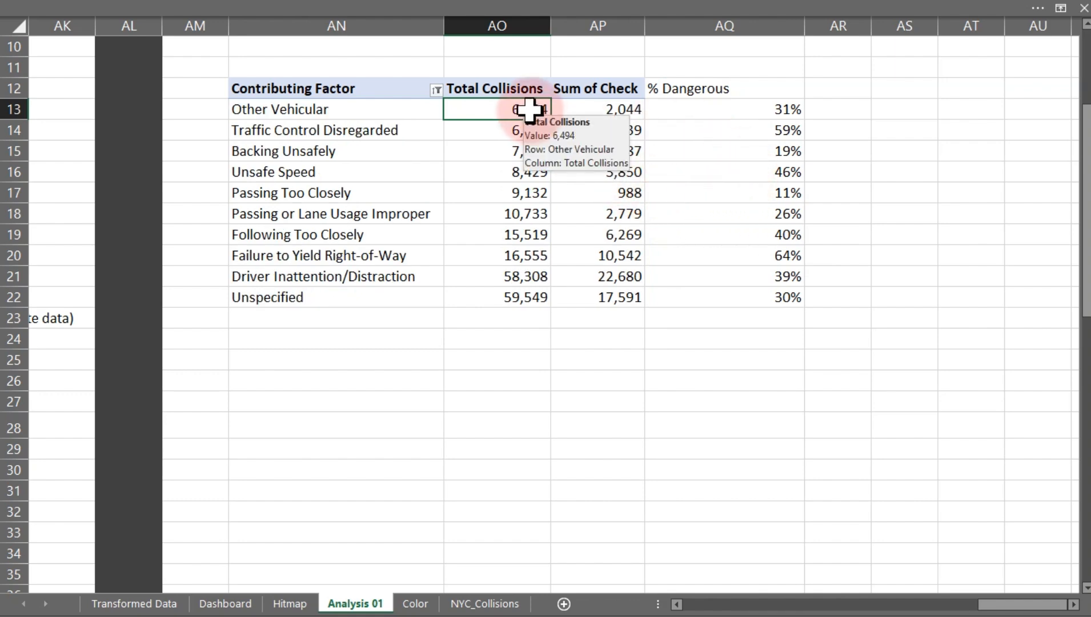
{"action": "key", "text": "ctrl+z"}
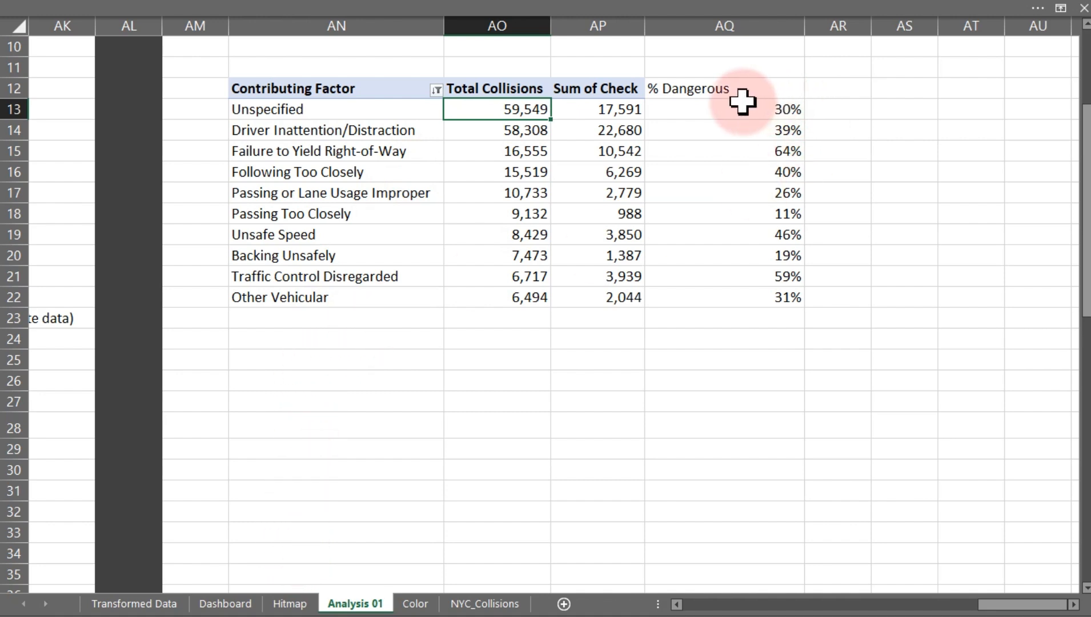
In AN26, begin a SORT formula with the contributing factor data AN13:AQ22 as its array
{"action": "left_click", "coordinate": [320, 381]}
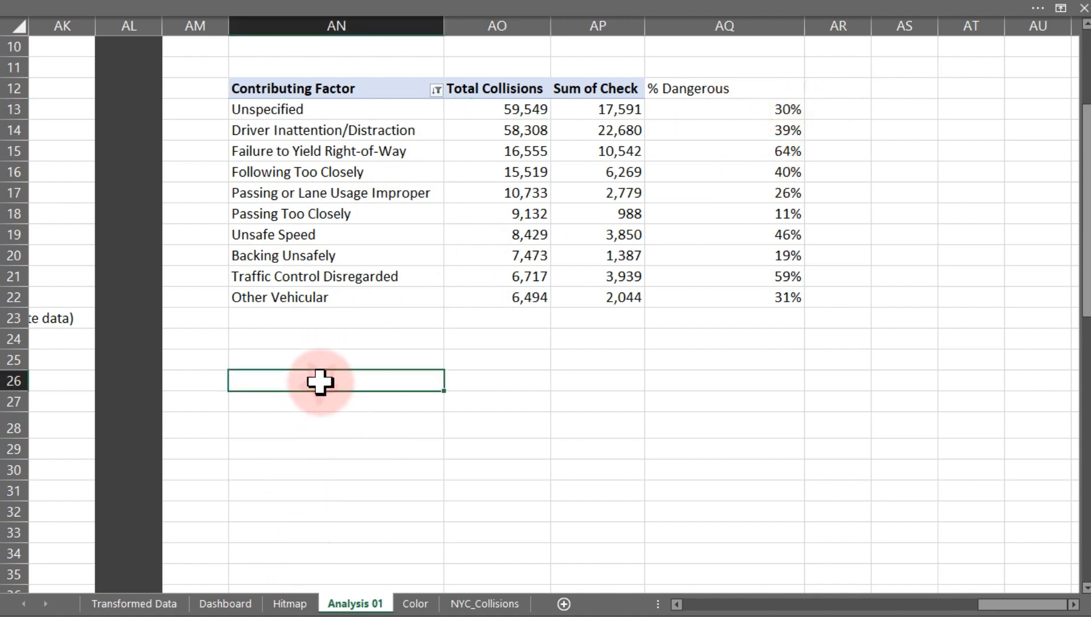
{"action": "type", "text": "="}
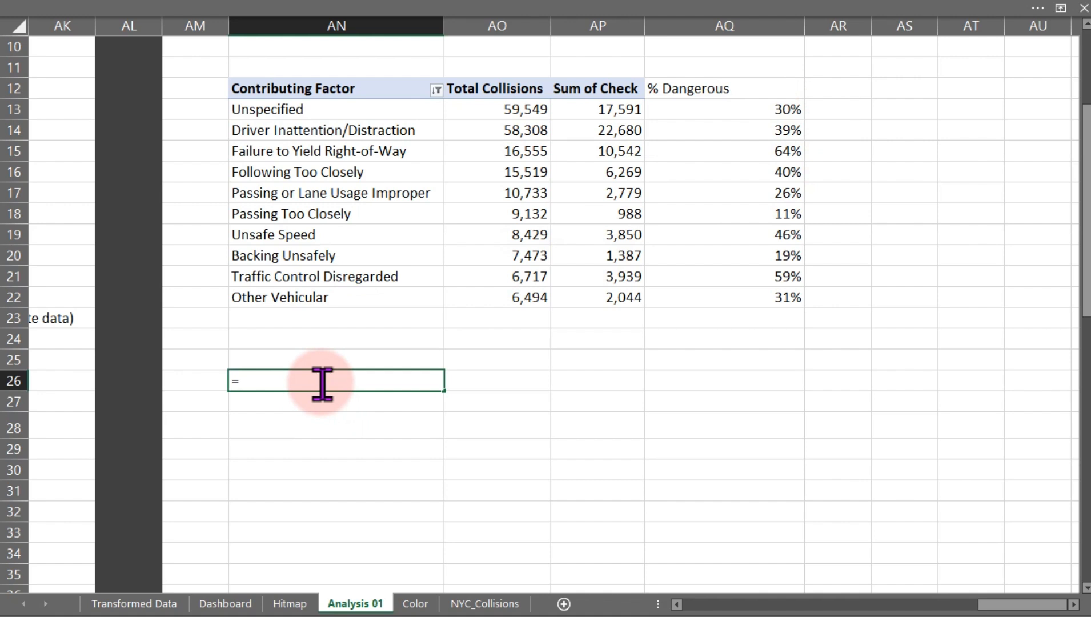
{"action": "type", "text": "sor"}
{"action": "key", "text": "Tab"}
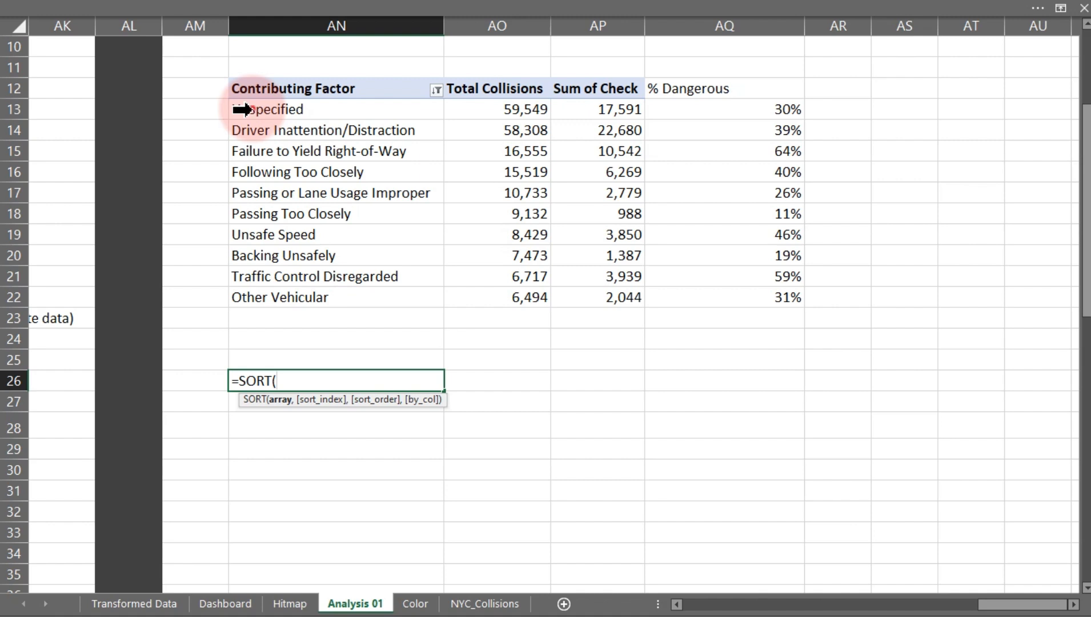
{"action": "left_click_drag", "start_coordinate": [242, 109], "coordinate": [718, 290]}
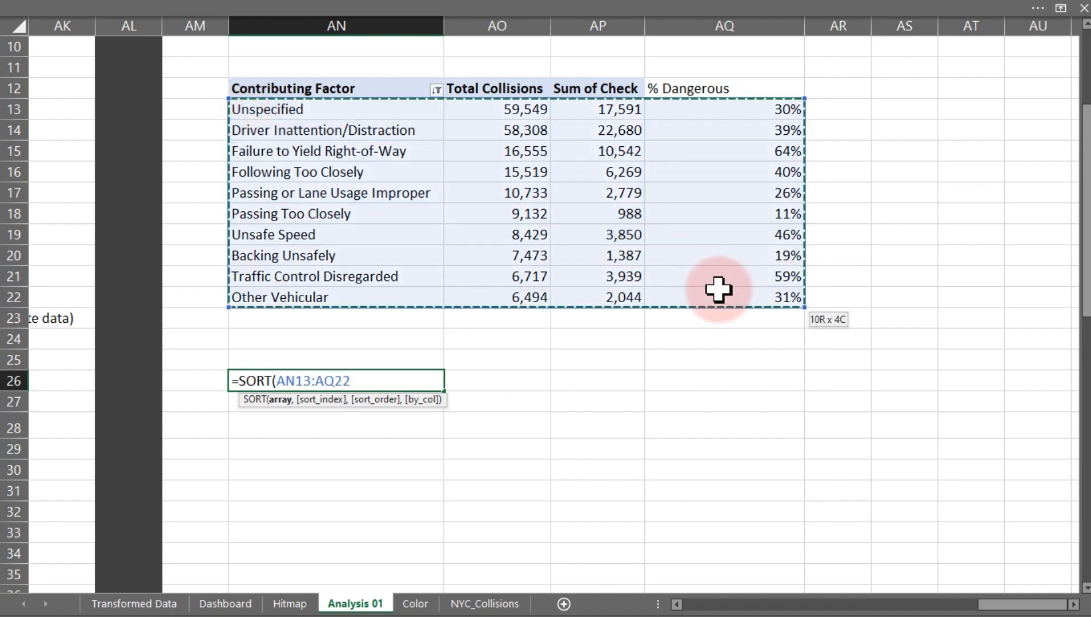
{"action": "type", "text": ","}
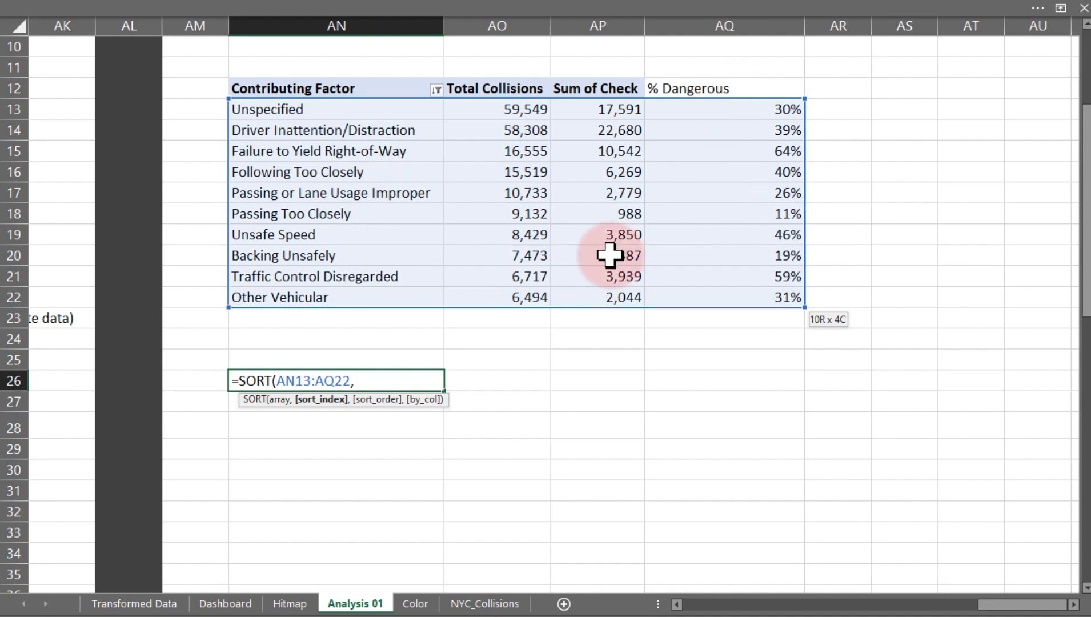
Complete the SORT formula in AN26 for AN13:AQ22, sorting by column 4 in descending order (-1)
{"action": "type", "text": ","}
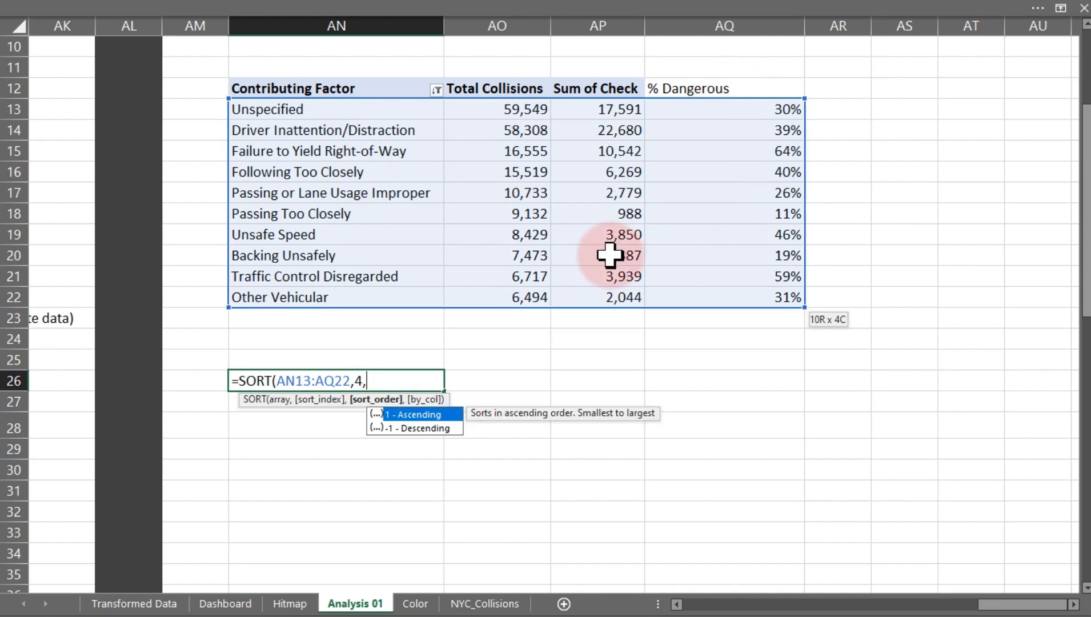
{"action": "key", "text": "Down"}
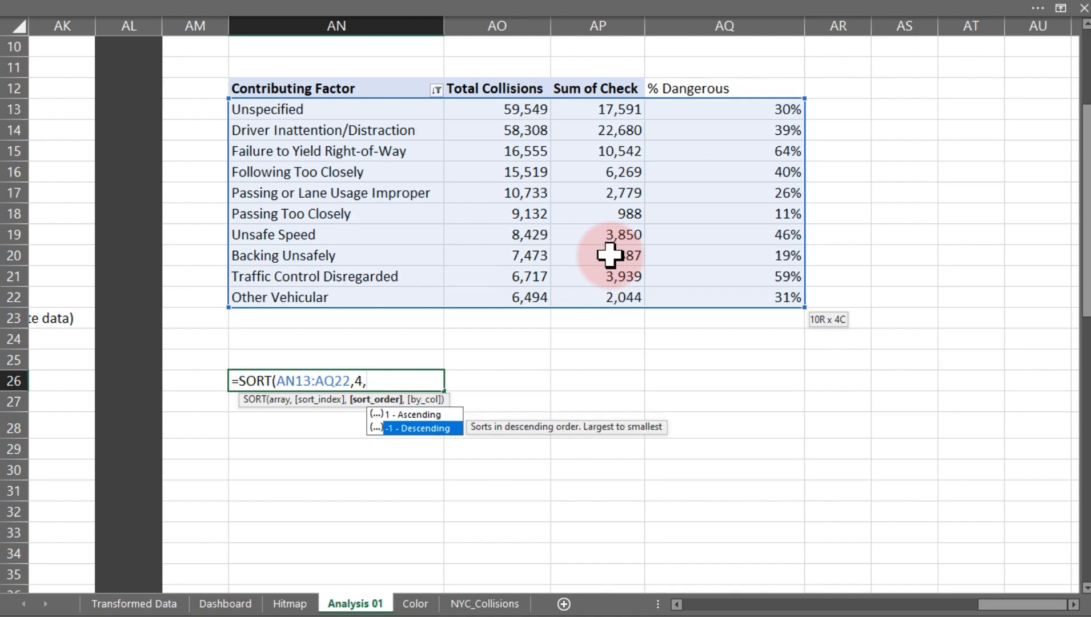
{"action": "key", "text": "Tab"}
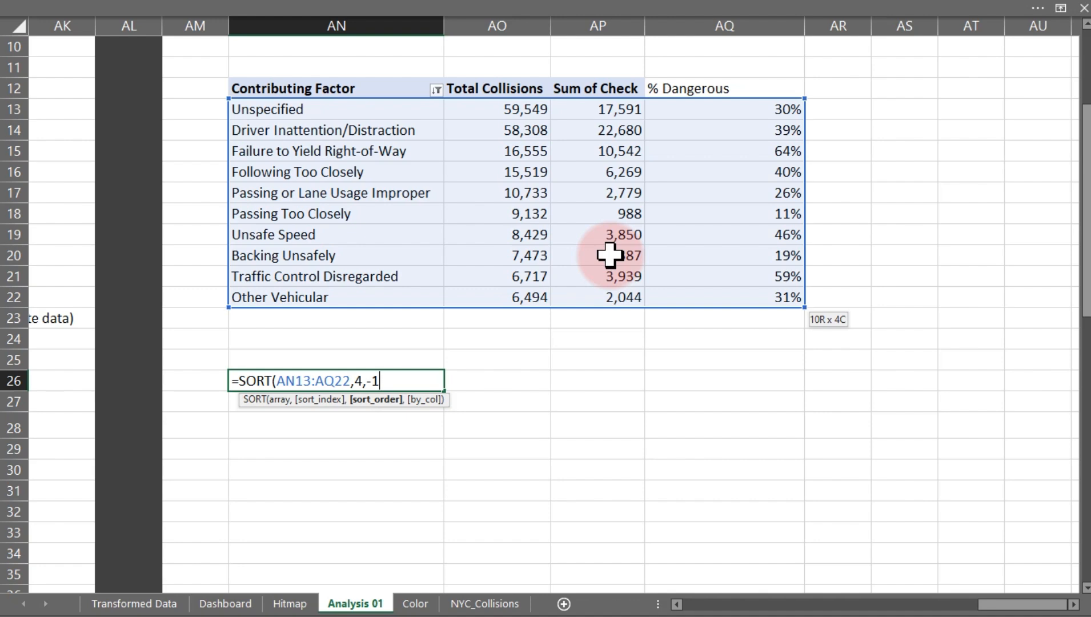
{"action": "type", "text": ")"}
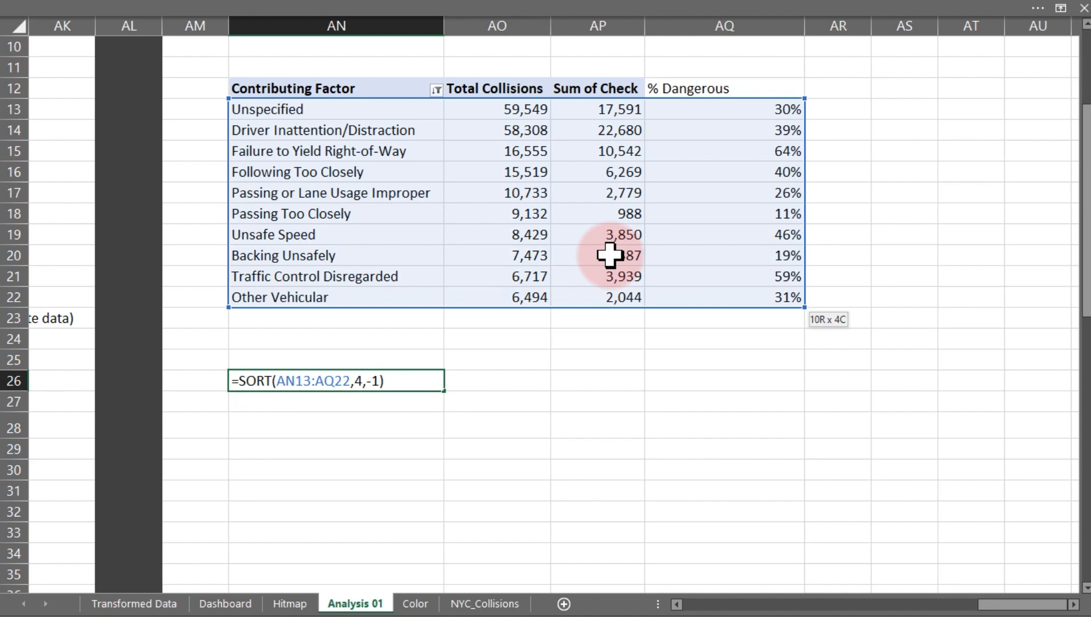
{"action": "key", "text": "Return"}
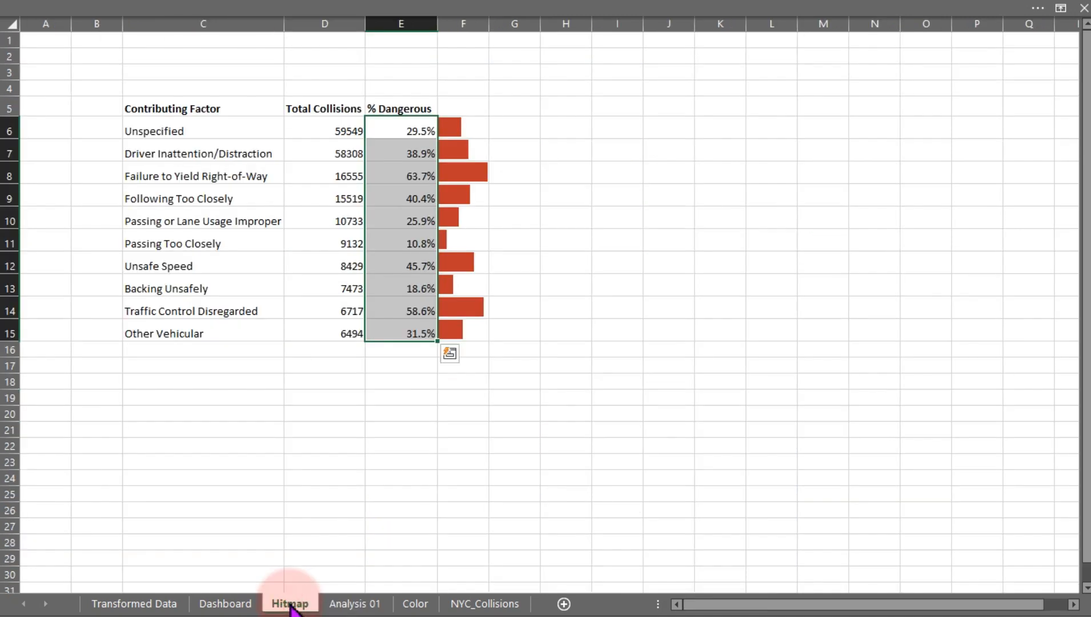
On the Hitmap sheet, link C6, D6 and E6 to cells AN26, AO26 and AQ26 of the sorted table on Analysis 01
{"action": "left_click", "coordinate": [177, 129]}
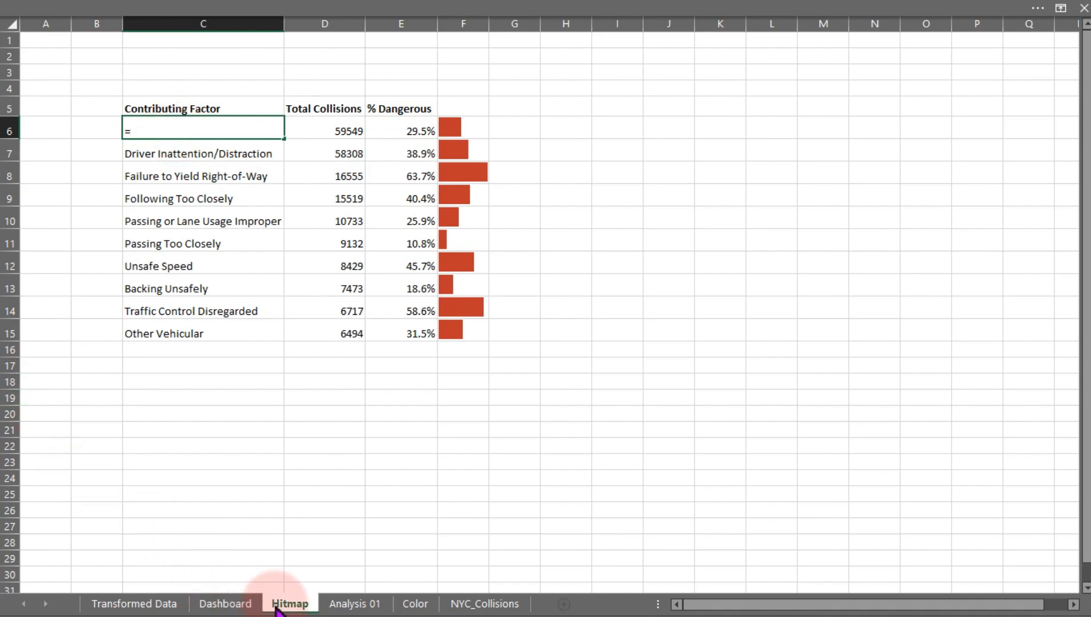
{"action": "left_click", "coordinate": [342, 605]}
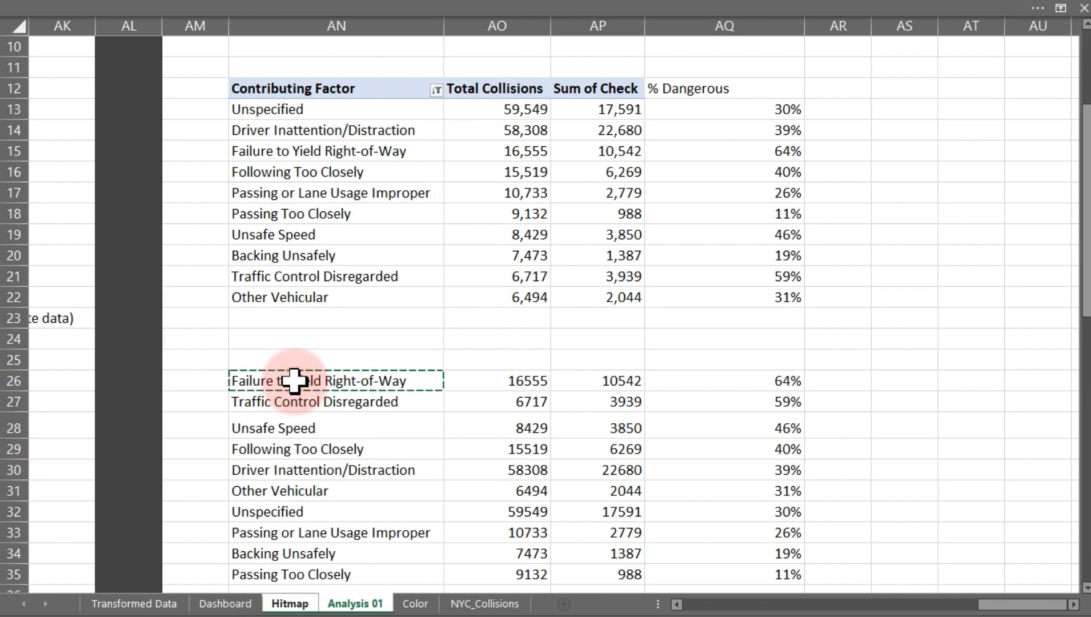
{"action": "key", "text": "Return"}
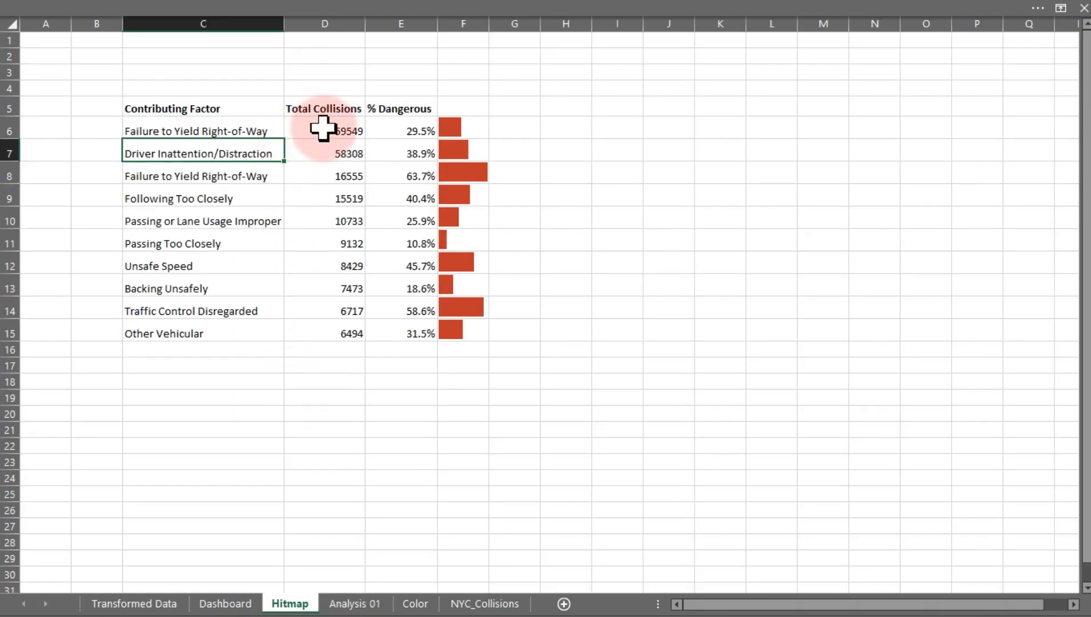
{"action": "left_click", "coordinate": [323, 129]}
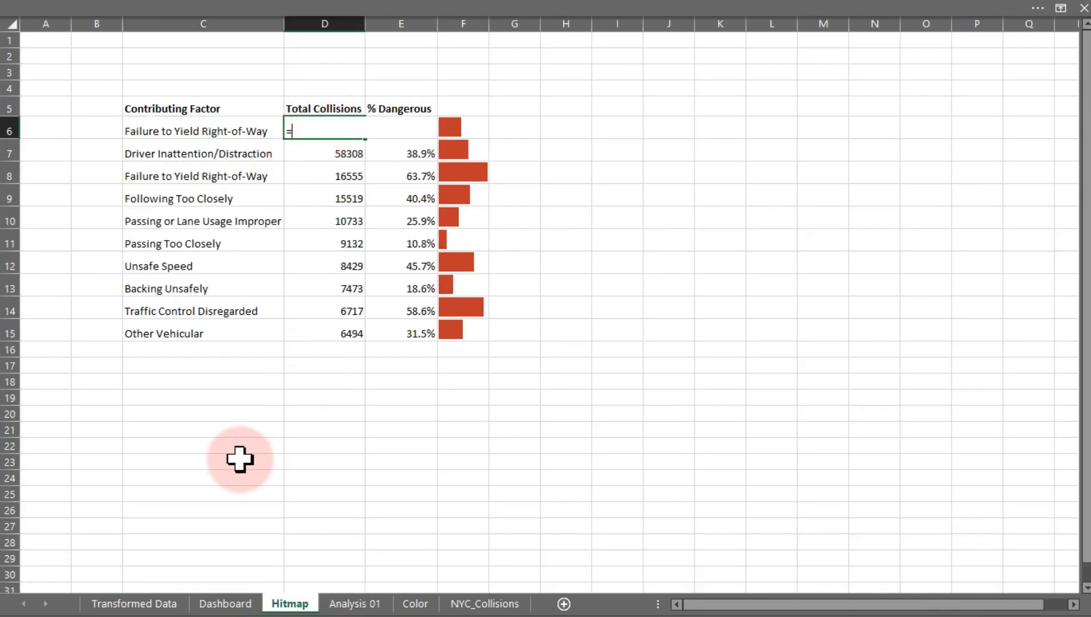
{"action": "left_click", "coordinate": [363, 604]}
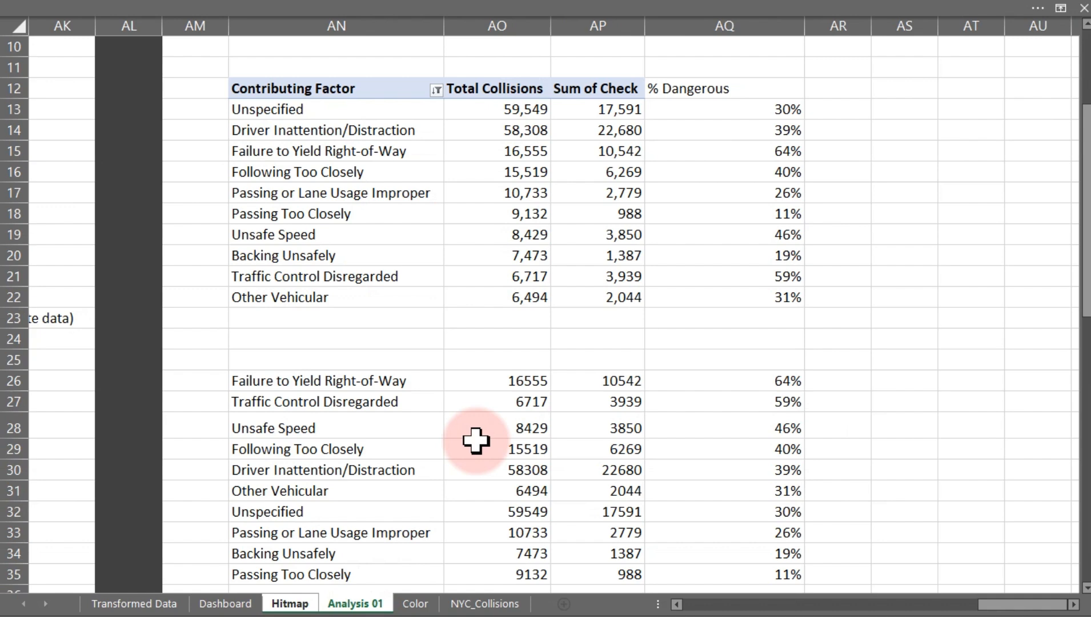
{"action": "left_click", "coordinate": [525, 381]}
{"action": "key", "text": "Return"}
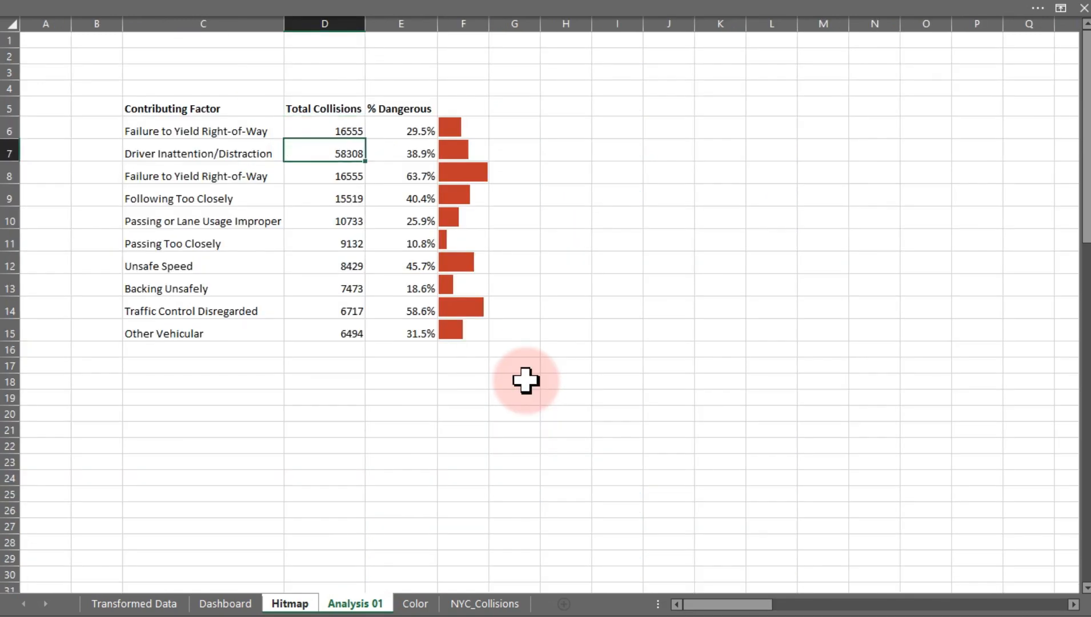
{"action": "left_click", "coordinate": [412, 128]}
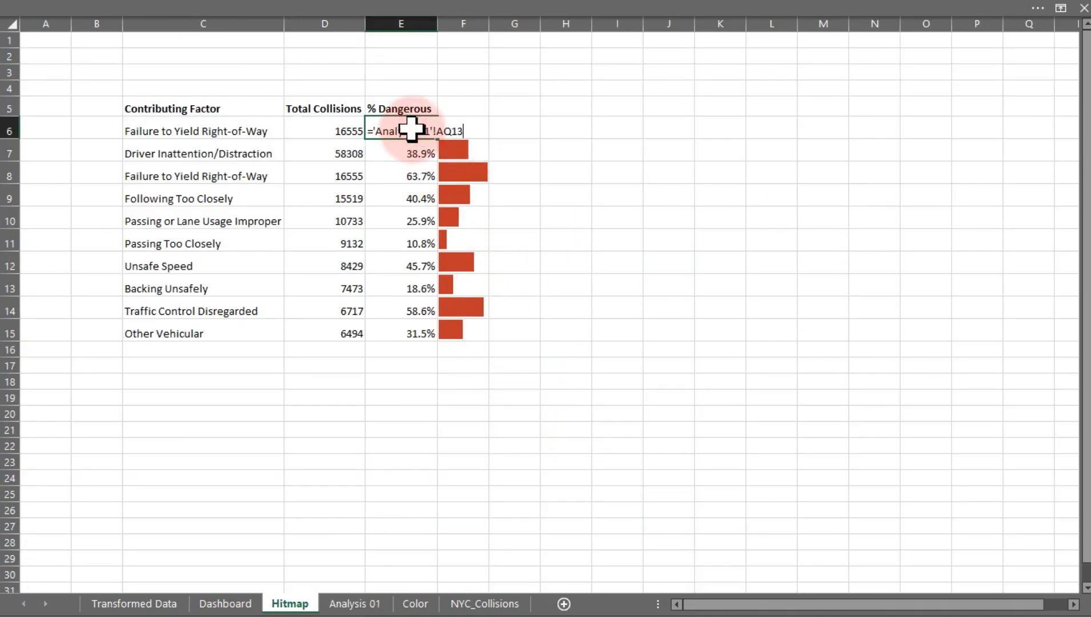
{"action": "left_click", "coordinate": [357, 604]}
{"action": "left_click", "coordinate": [743, 379]}
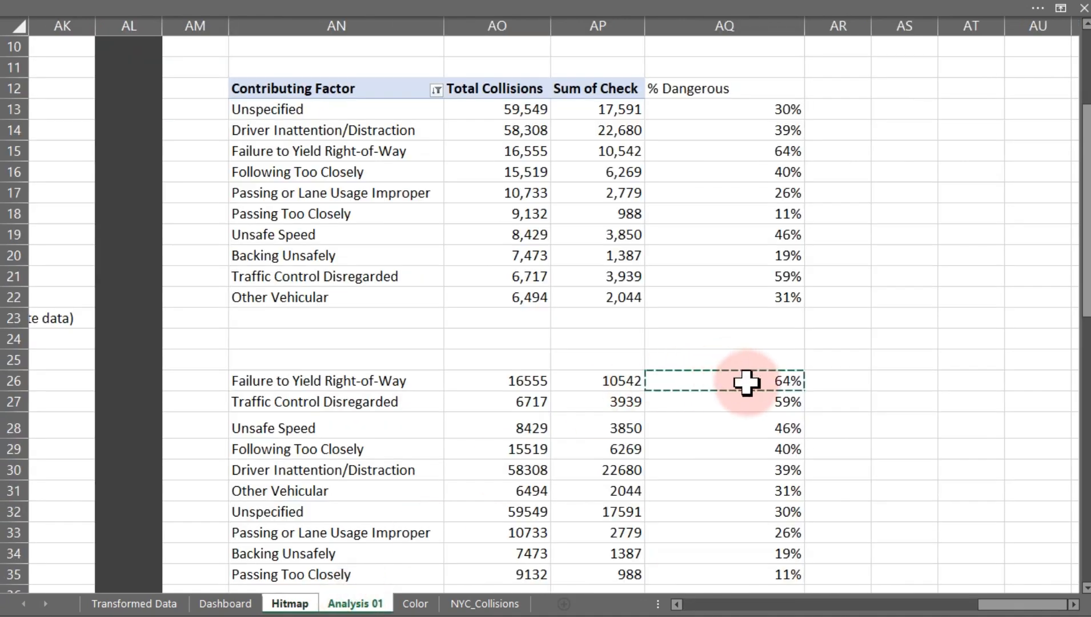
{"action": "key", "text": "Return"}
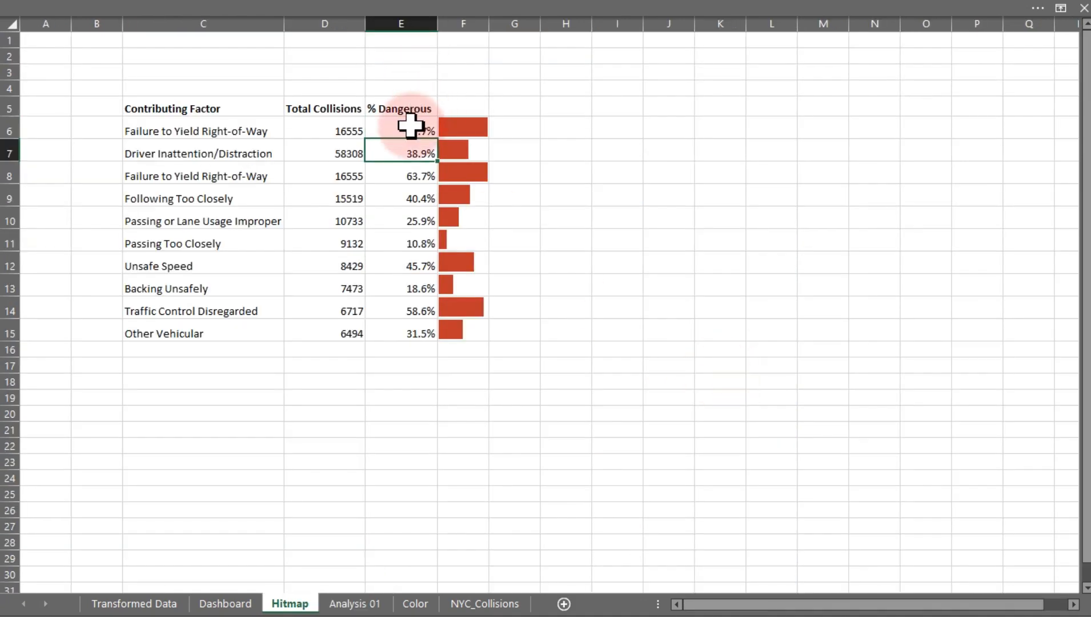
Fill the linked formulas in C6:E6 down through row 15 of the Hitmap table
{"action": "left_click_drag", "start_coordinate": [179, 137], "coordinate": [426, 137]}
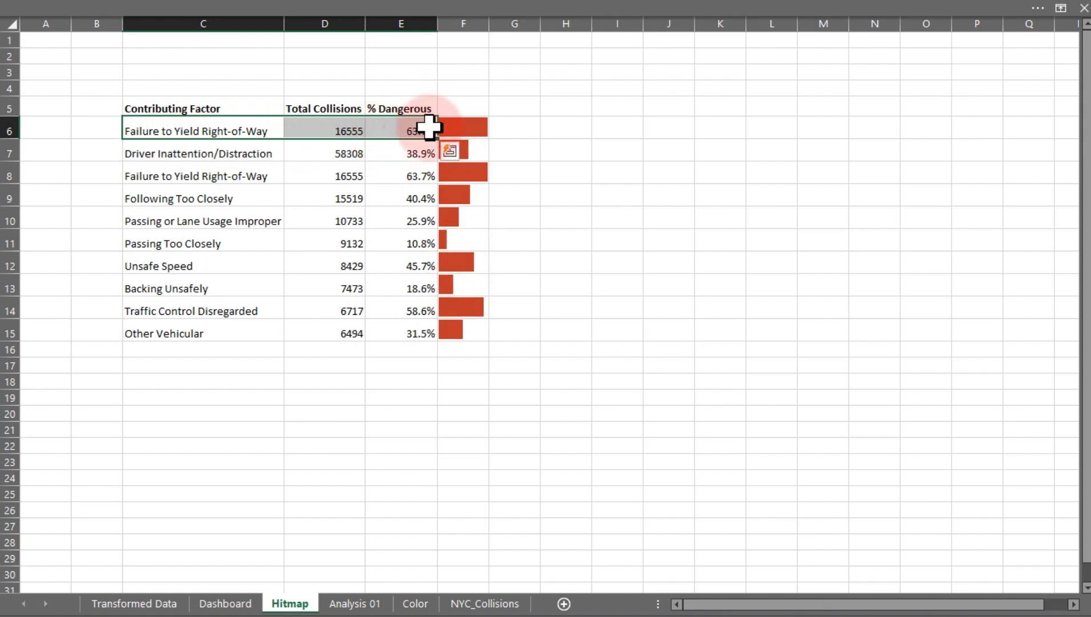
{"action": "double_click", "coordinate": [439, 139]}
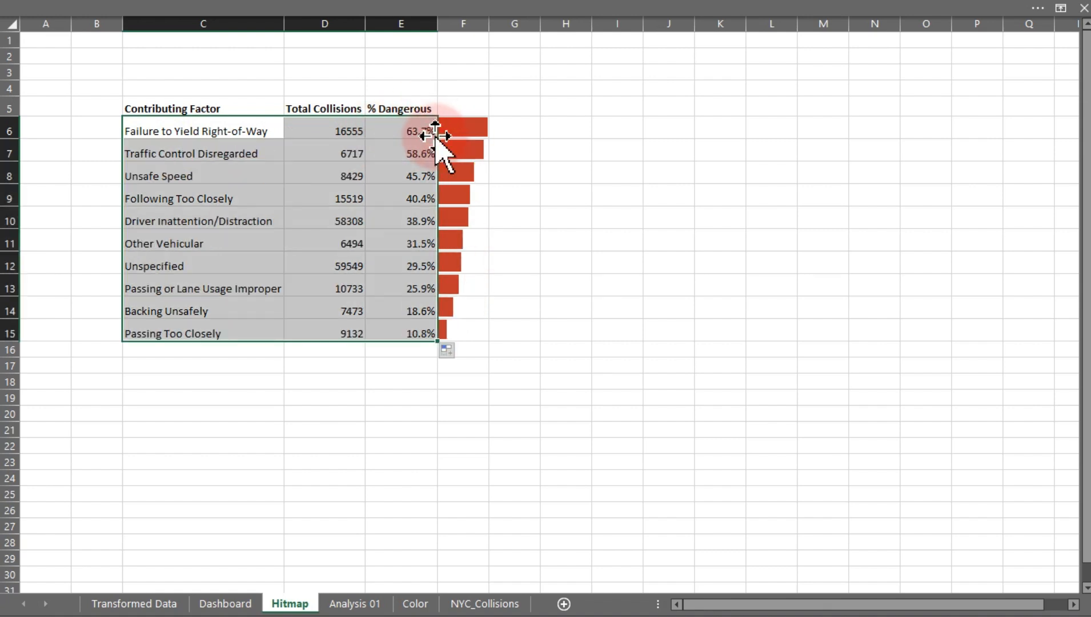
{"action": "left_click", "coordinate": [587, 287]}
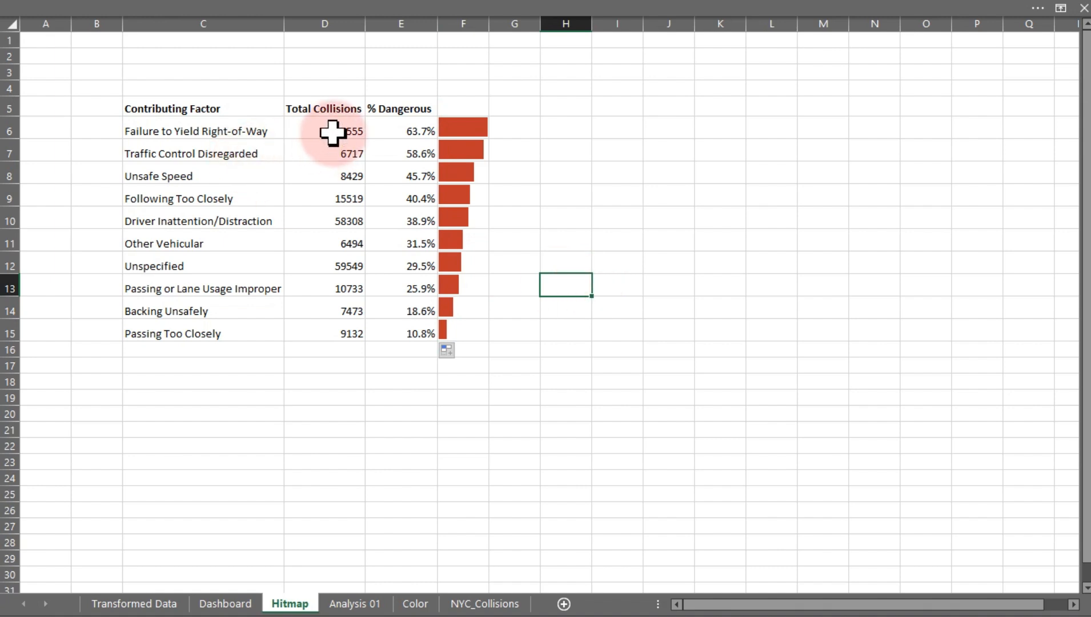
{"action": "left_click_drag", "start_coordinate": [334, 132], "coordinate": [319, 335]}
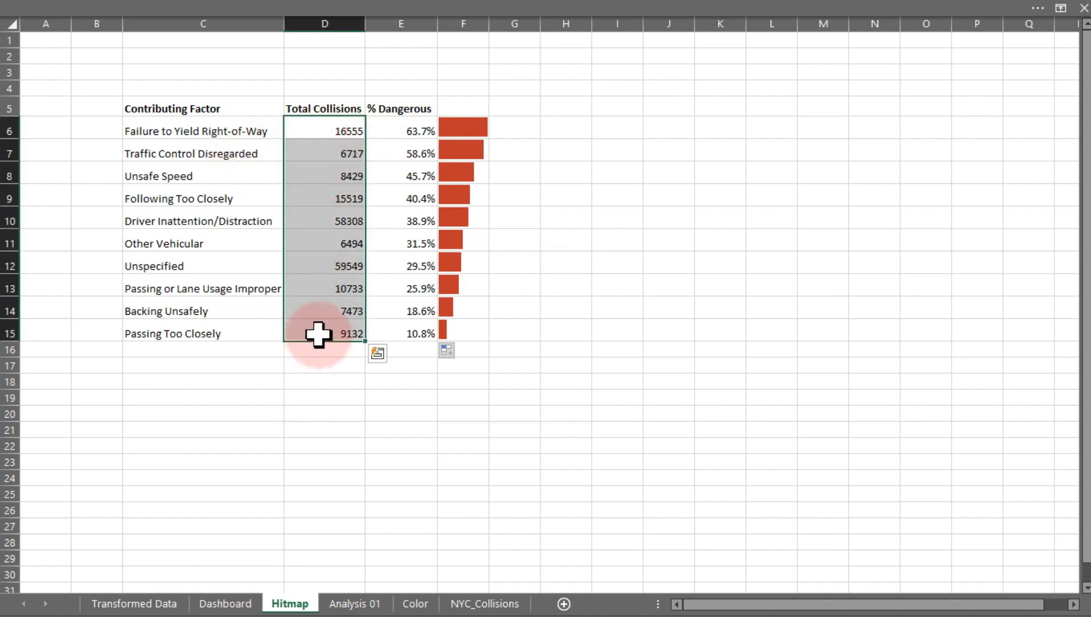
{"action": "left_click_drag", "start_coordinate": [470, 127], "coordinate": [463, 323]}
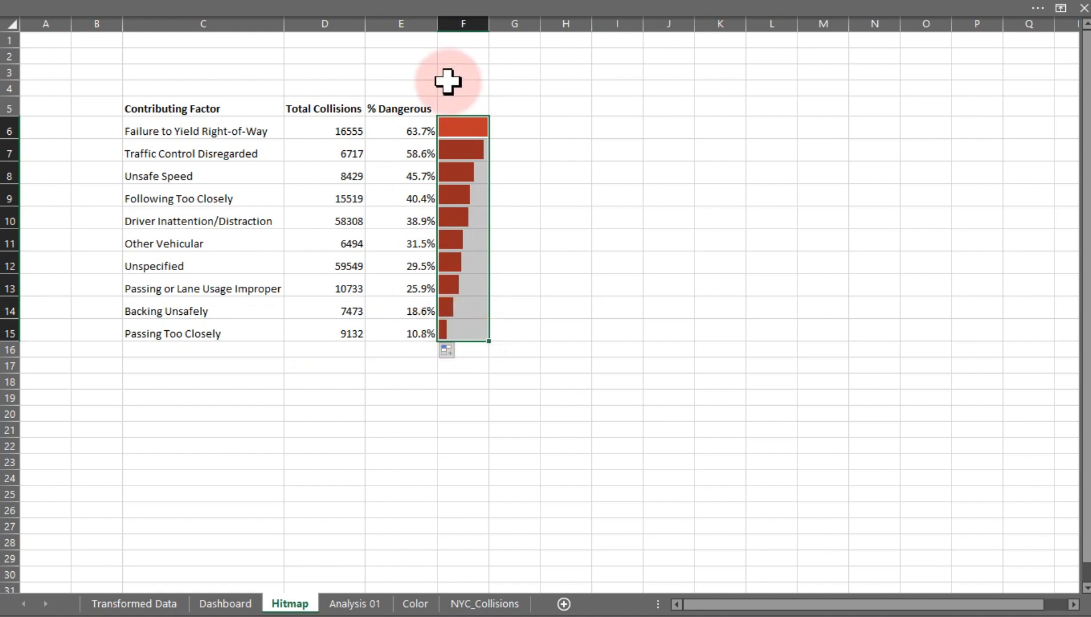
{"action": "left_click", "coordinate": [458, 104]}
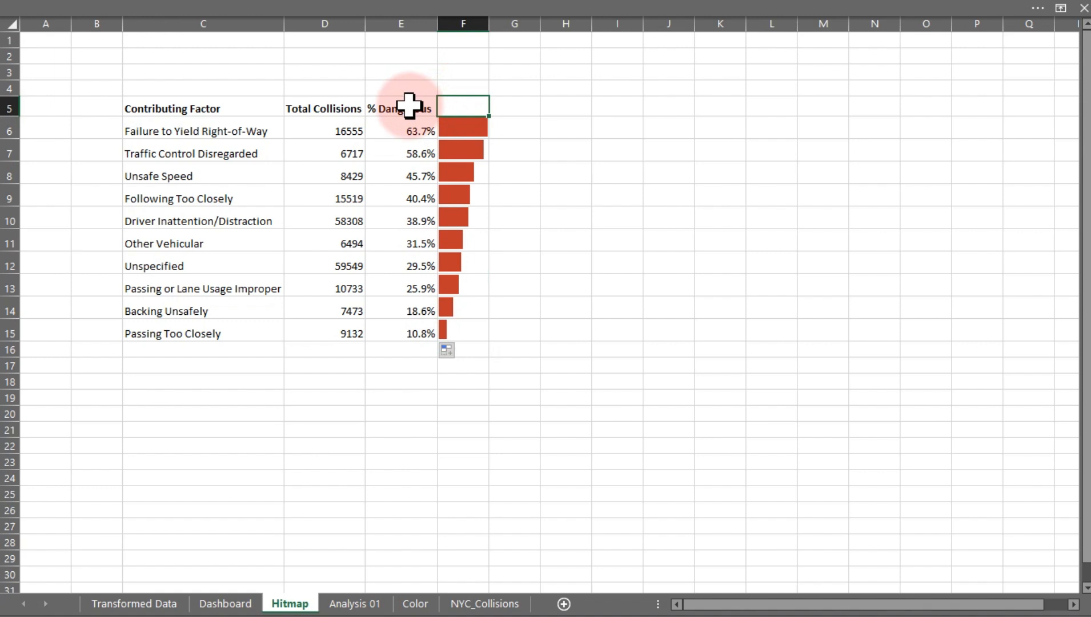
Set the horizontal alignment of the % Dangerous header in E5:F5 to Center Across Selection
{"action": "left_click_drag", "start_coordinate": [395, 108], "coordinate": [461, 107]}
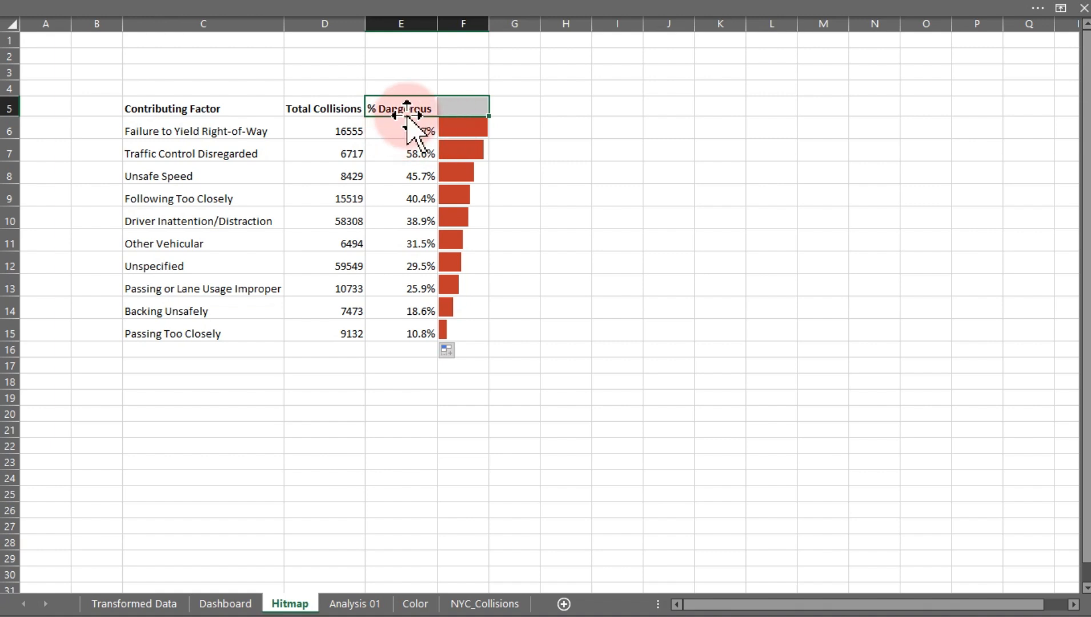
{"action": "key", "text": "ctrl+1"}
{"action": "left_click", "coordinate": [606, 127]}
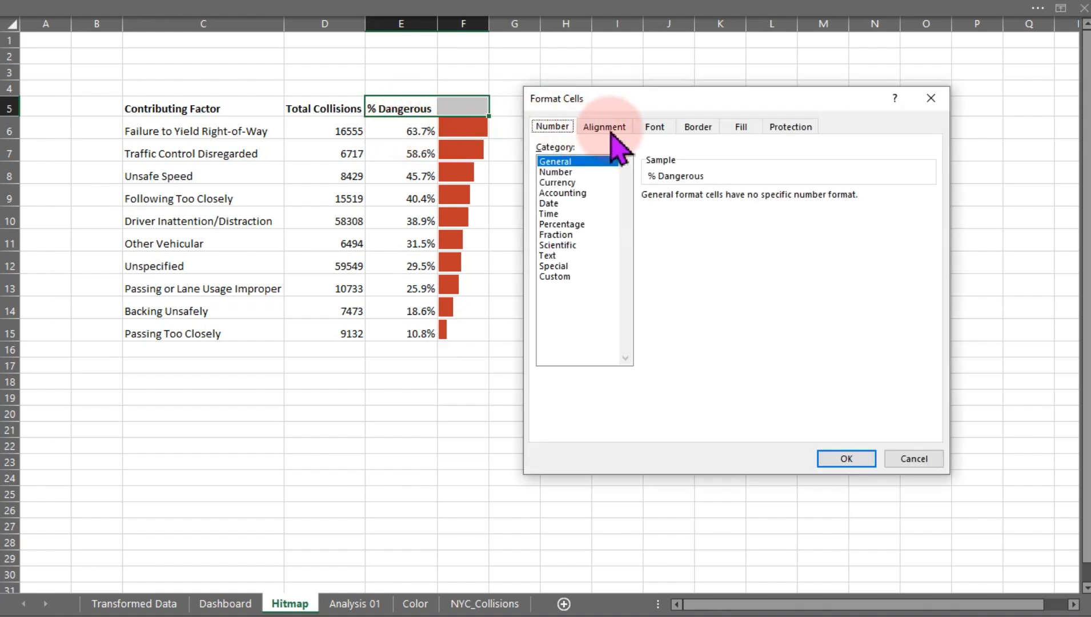
{"action": "left_click", "coordinate": [653, 178]}
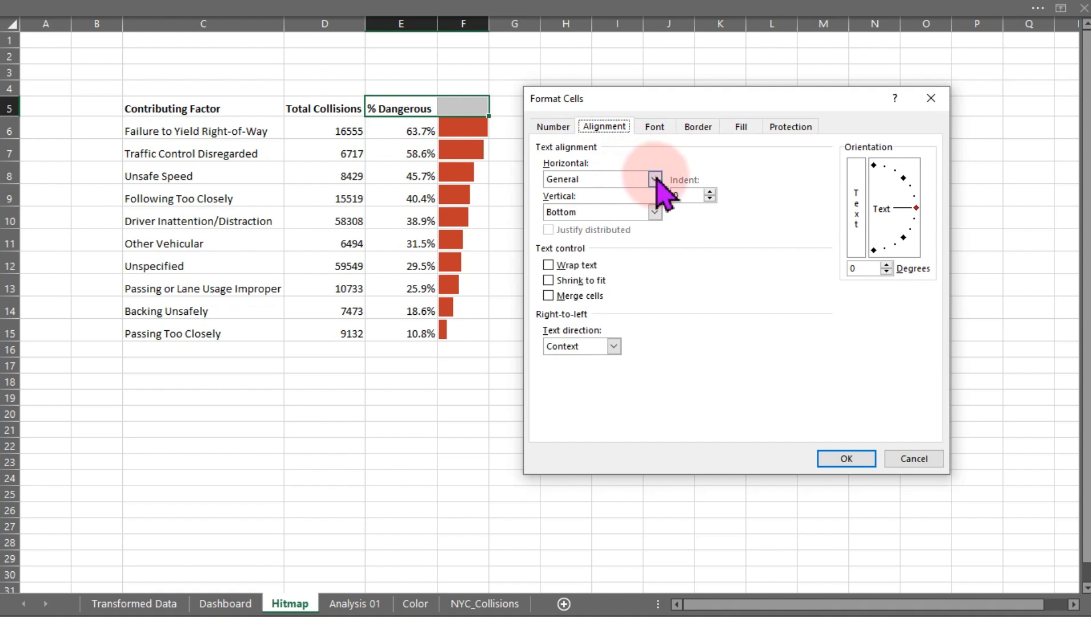
{"action": "left_click", "coordinate": [655, 179]}
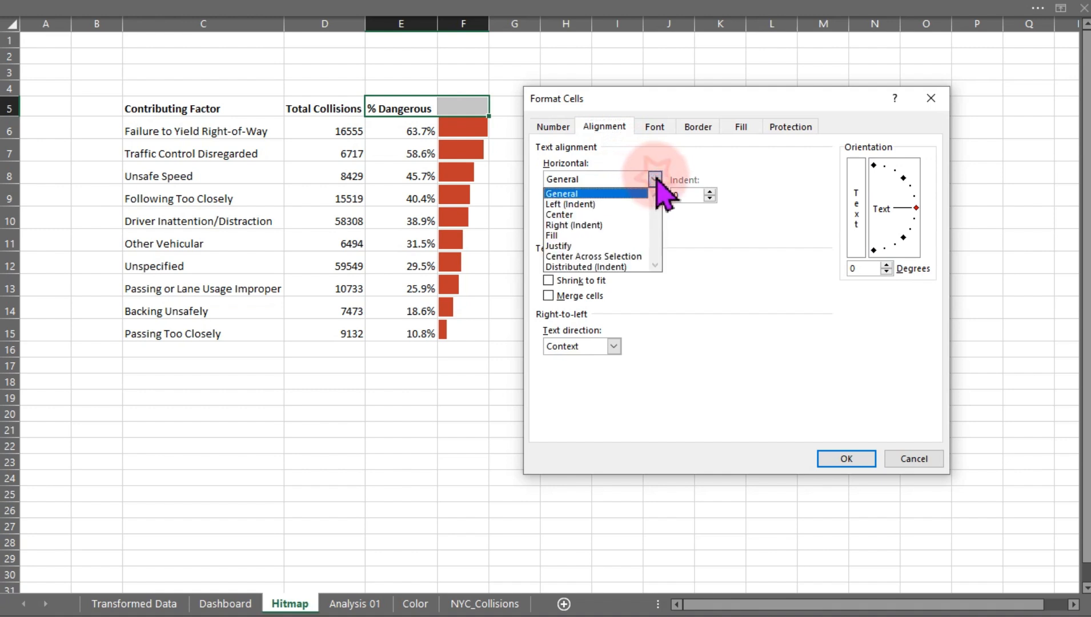
{"action": "left_click", "coordinate": [615, 257]}
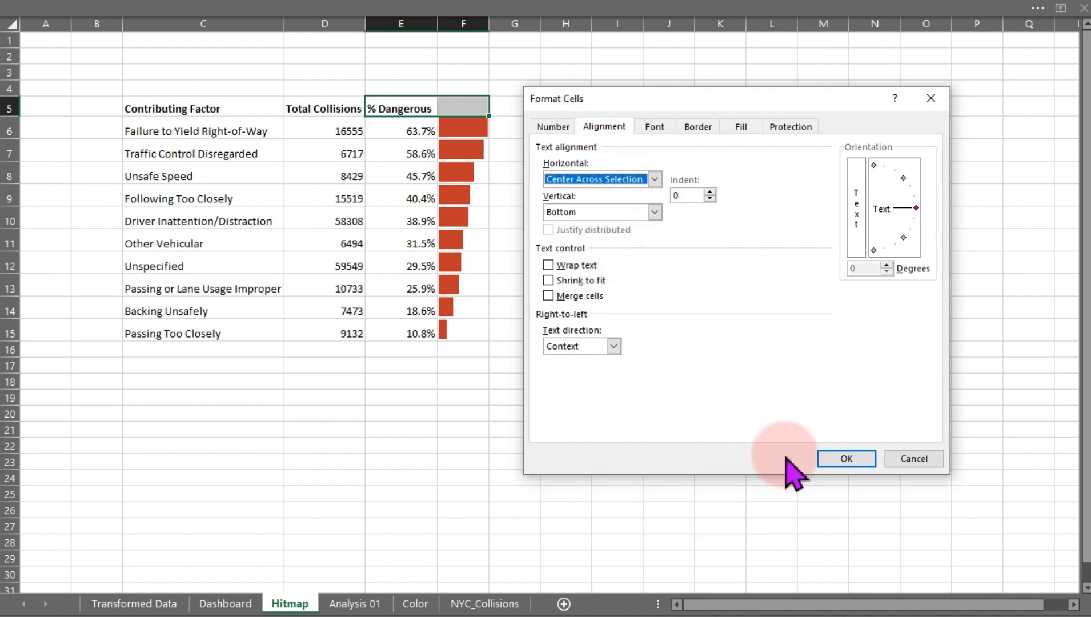
{"action": "left_click", "coordinate": [840, 459]}
{"action": "left_click", "coordinate": [677, 412]}
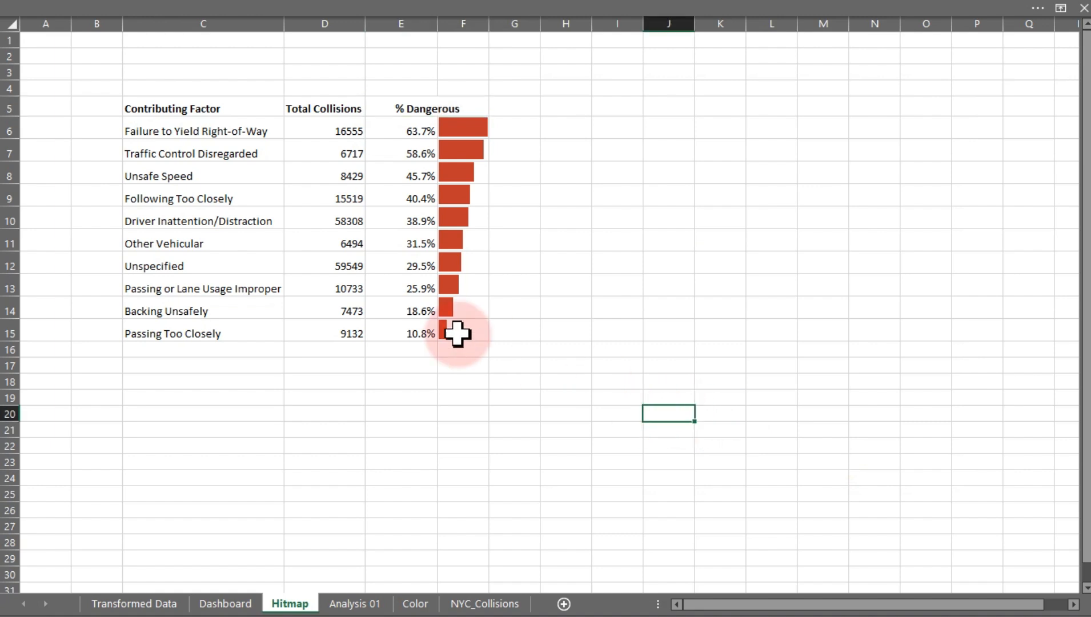
Make header row 5 slightly taller and increase the font size of headers C5:F5 to 12
{"action": "left_click", "coordinate": [158, 107]}
{"action": "left_click_drag", "start_coordinate": [19, 116], "coordinate": [19, 120]}
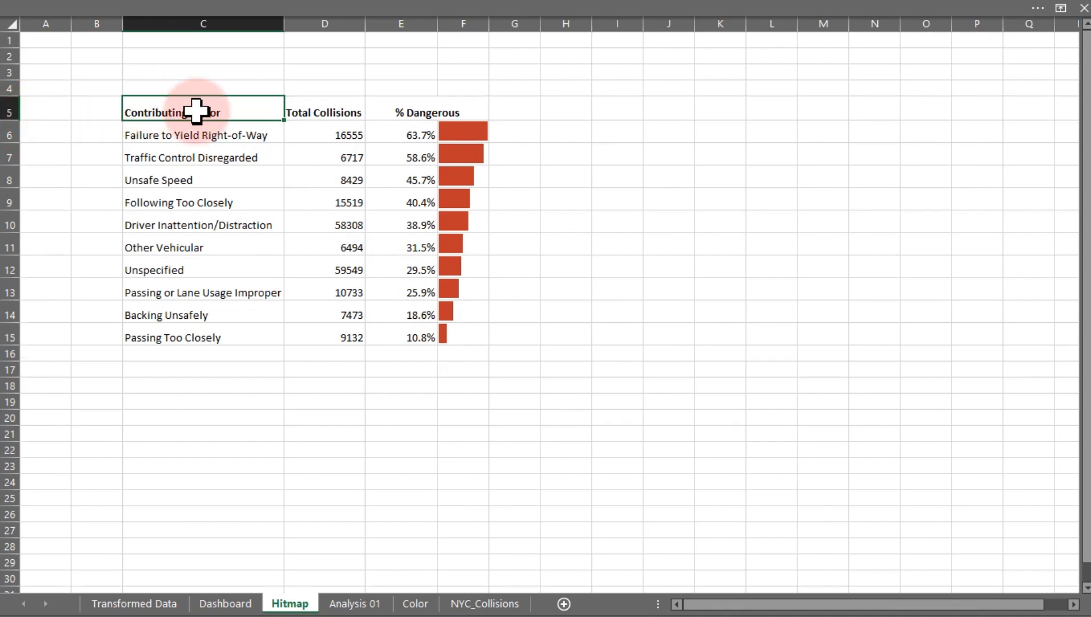
{"action": "left_click_drag", "start_coordinate": [196, 111], "coordinate": [456, 110]}
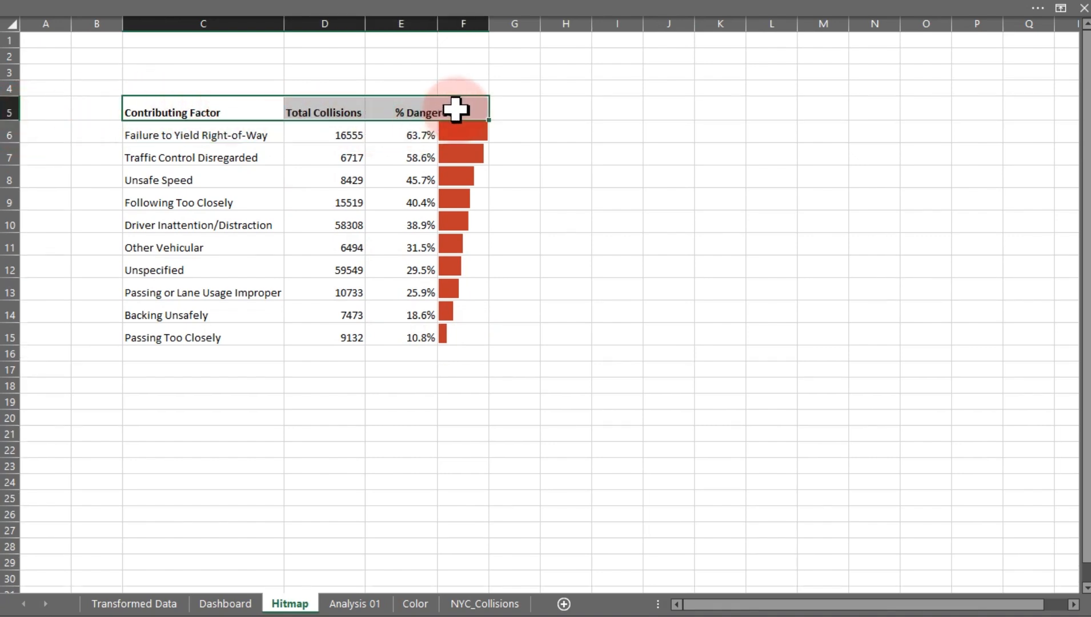
{"action": "left_click", "coordinate": [97, 11]}
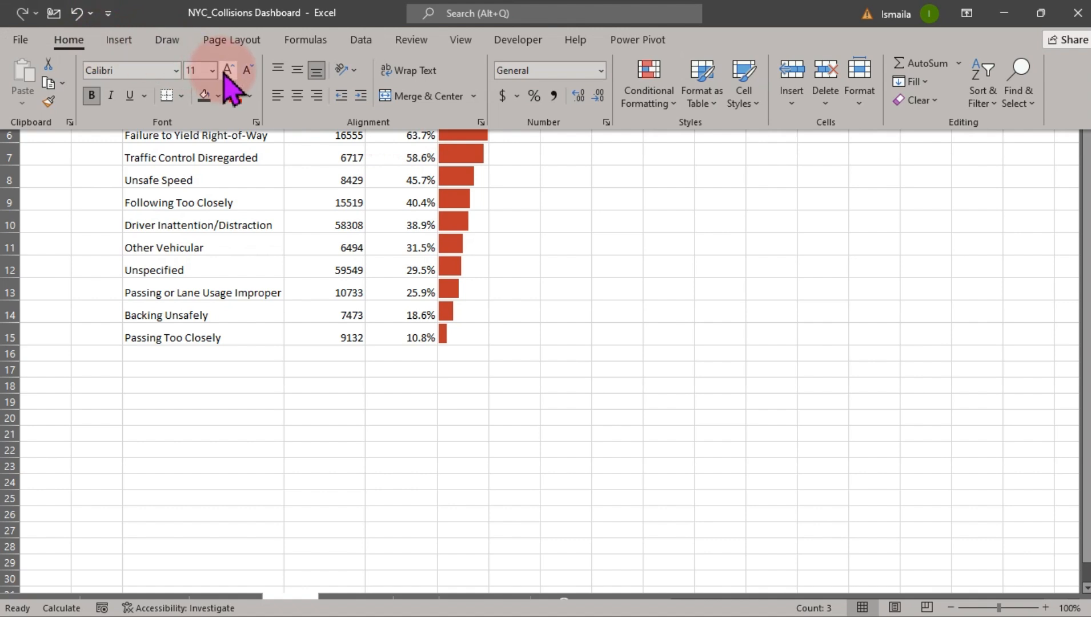
{"action": "left_click", "coordinate": [300, 223]}
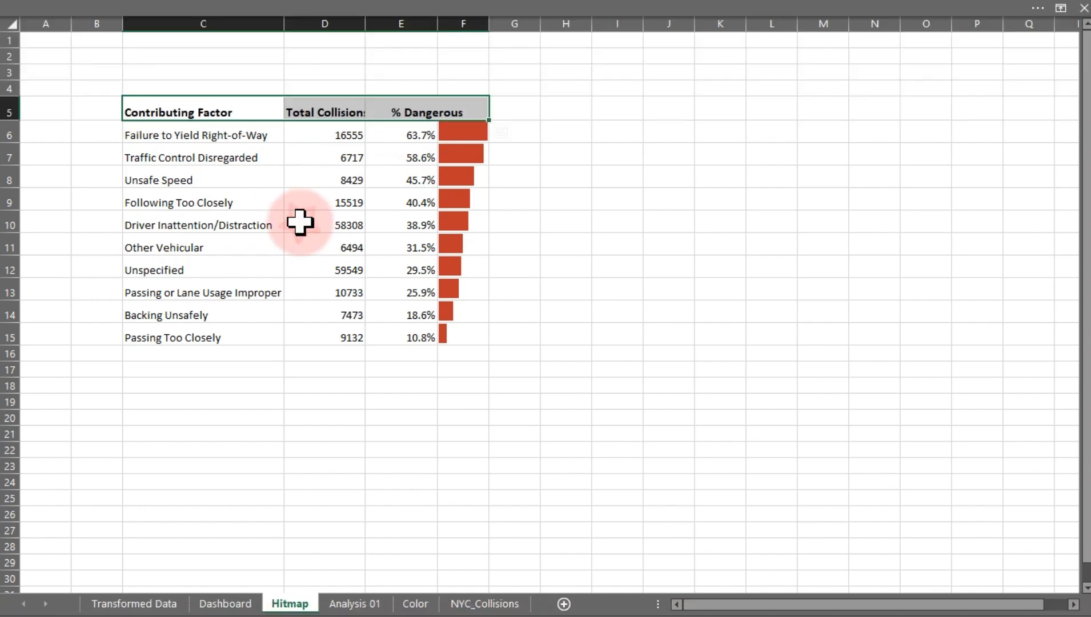
Hide the gridlines on the Hitmap sheet
{"action": "left_click", "coordinate": [311, 6]}
{"action": "left_click", "coordinate": [463, 45]}
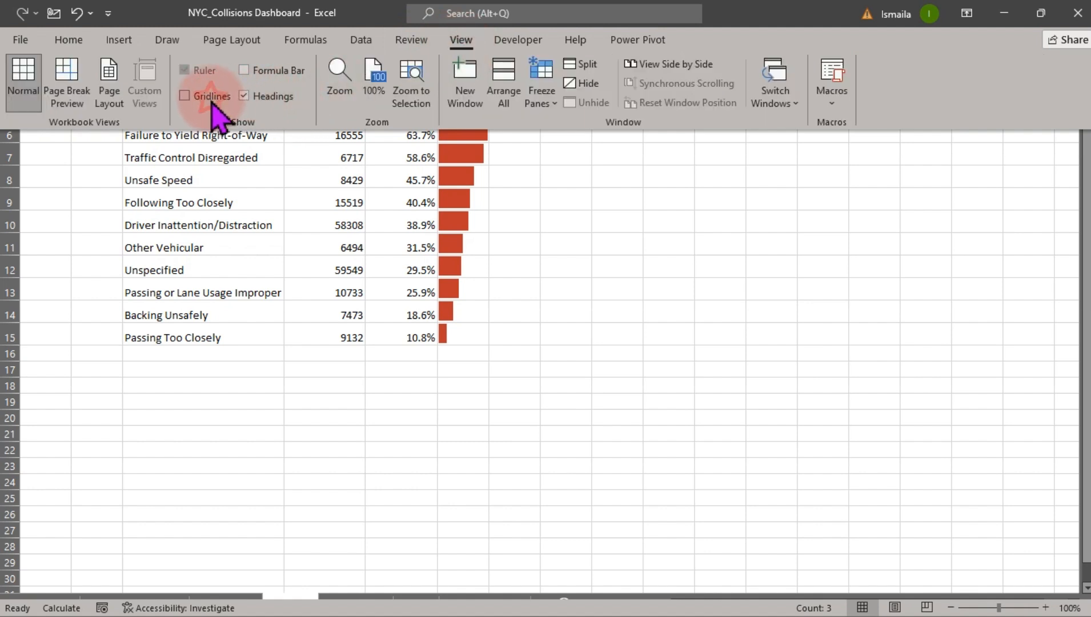
{"action": "left_click", "coordinate": [280, 282]}
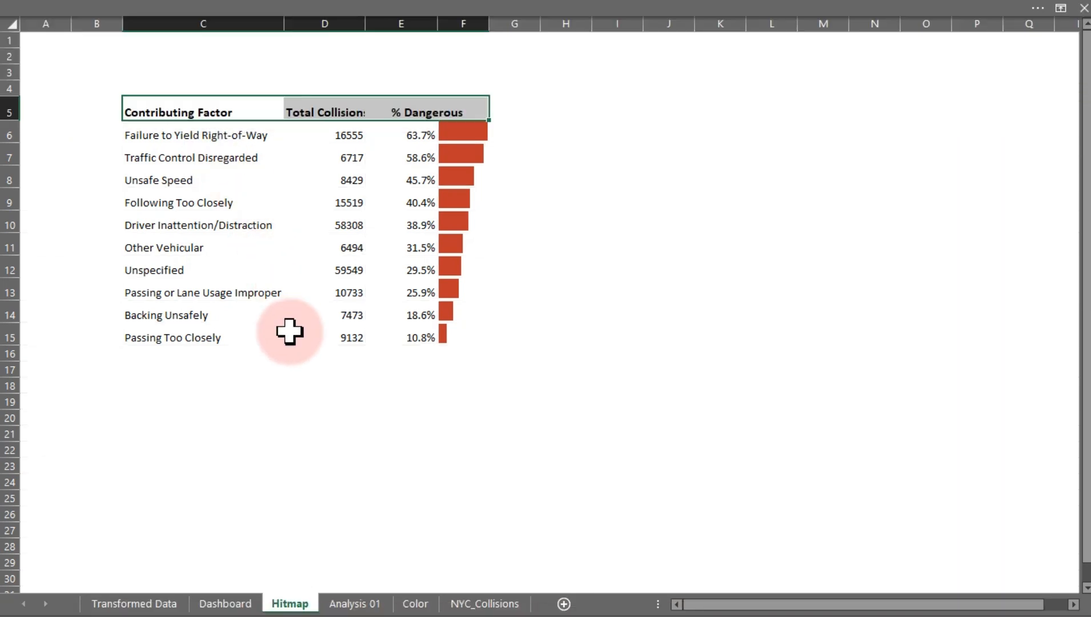
{"action": "left_click", "coordinate": [301, 384]}
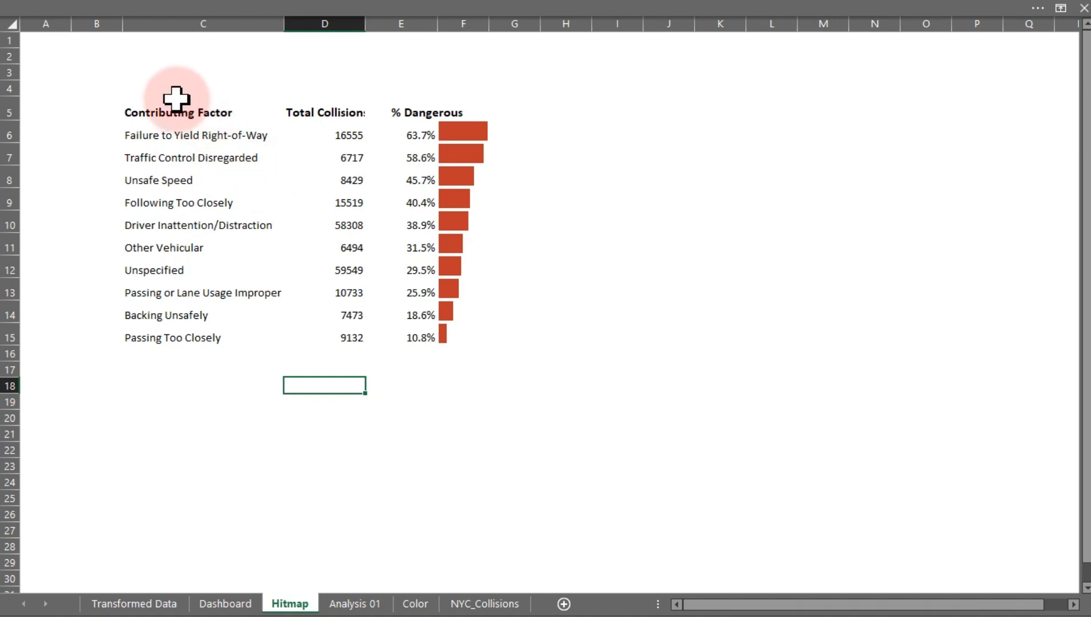
Fill the header cells C5:F5 of the Hitmap table with light gray
{"action": "left_click_drag", "start_coordinate": [151, 108], "coordinate": [451, 109]}
{"action": "left_click", "coordinate": [95, 8]}
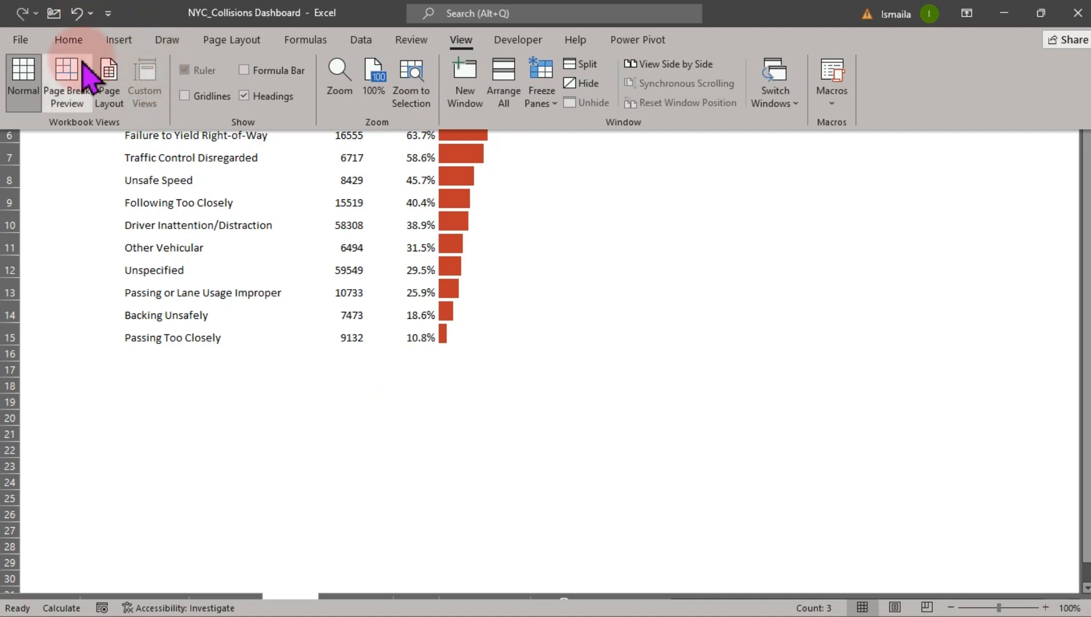
{"action": "left_click", "coordinate": [68, 40]}
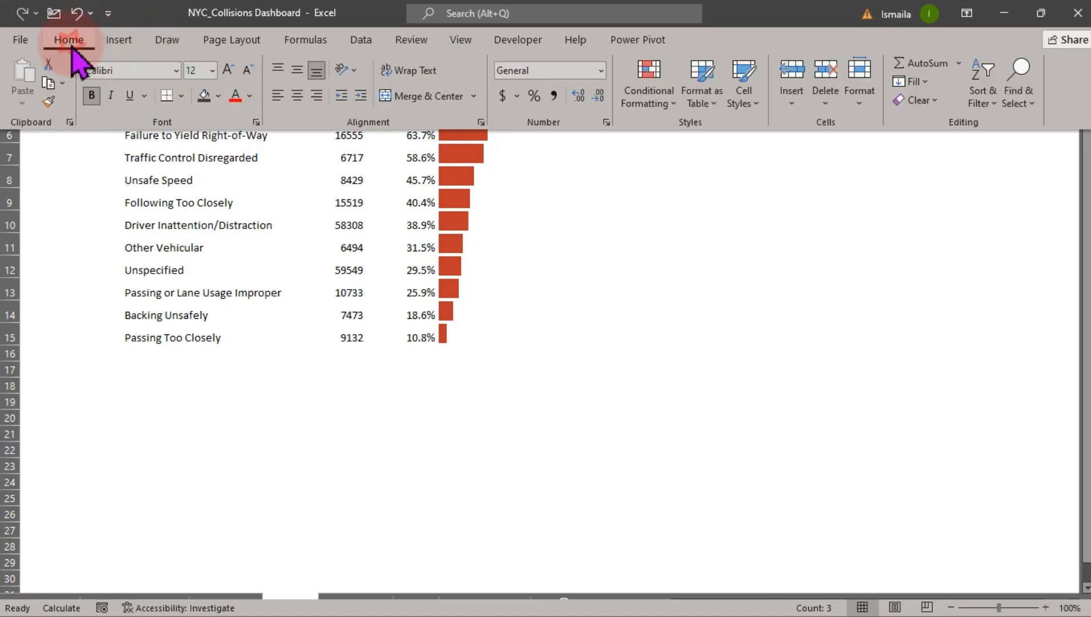
{"action": "left_click", "coordinate": [218, 95]}
{"action": "left_click", "coordinate": [204, 168]}
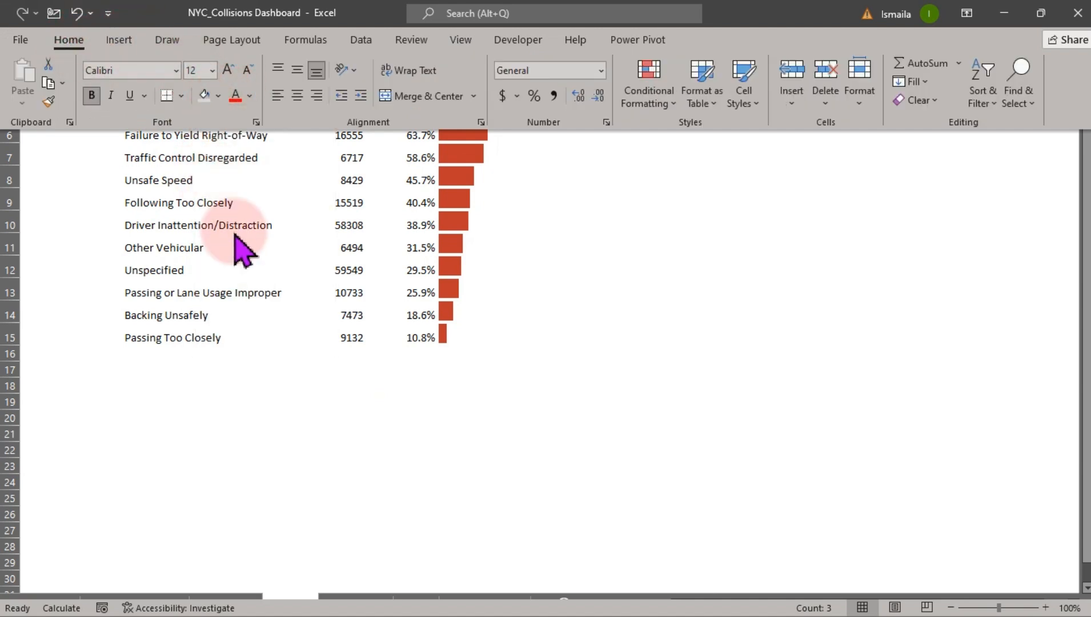
{"action": "left_click", "coordinate": [648, 350]}
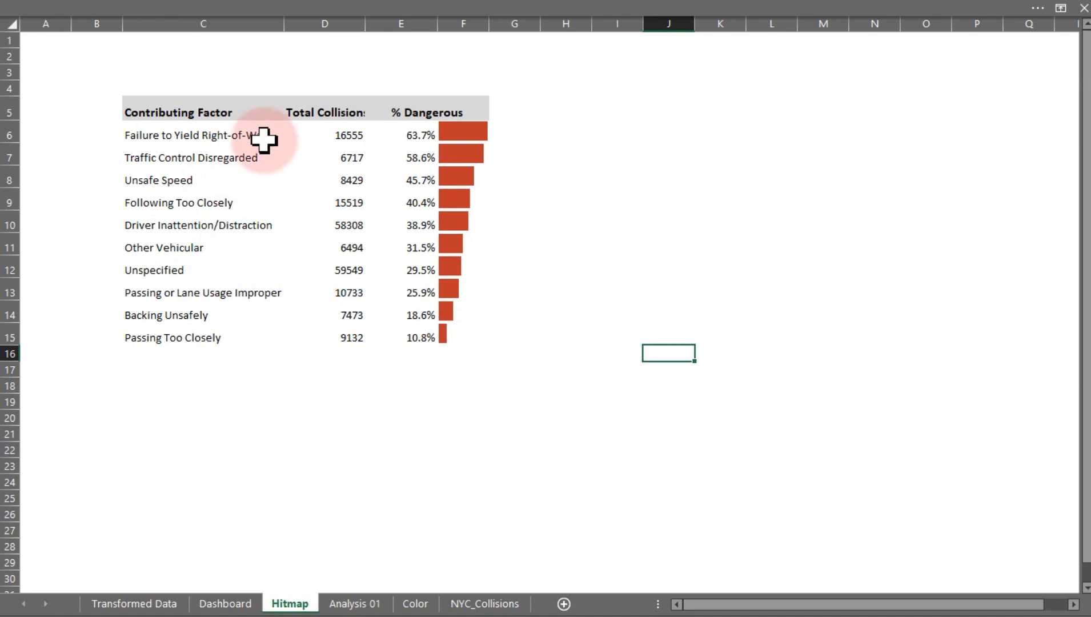
Copy the Hitmap table C5:F15, paste it on the Dashboard sheet as a linked picture, and move it over the lower part of the Top-10 Contributing Factors card
{"action": "left_click", "coordinate": [212, 110]}
{"action": "left_click_drag", "start_coordinate": [212, 110], "coordinate": [451, 336]}
{"action": "key", "text": "ctrl+c"}
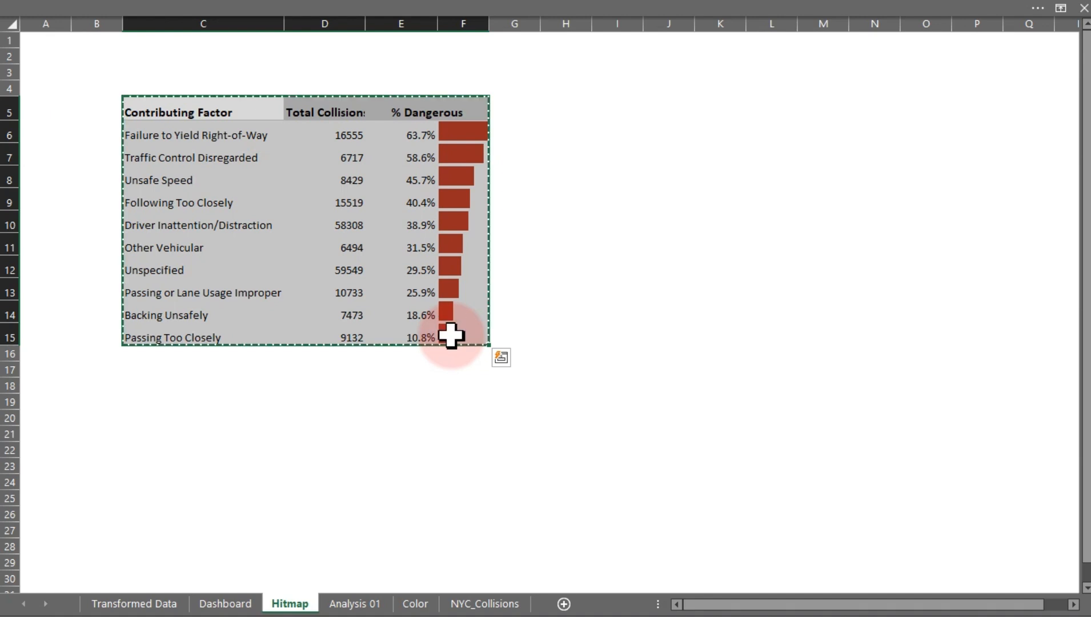
{"action": "left_click", "coordinate": [225, 604]}
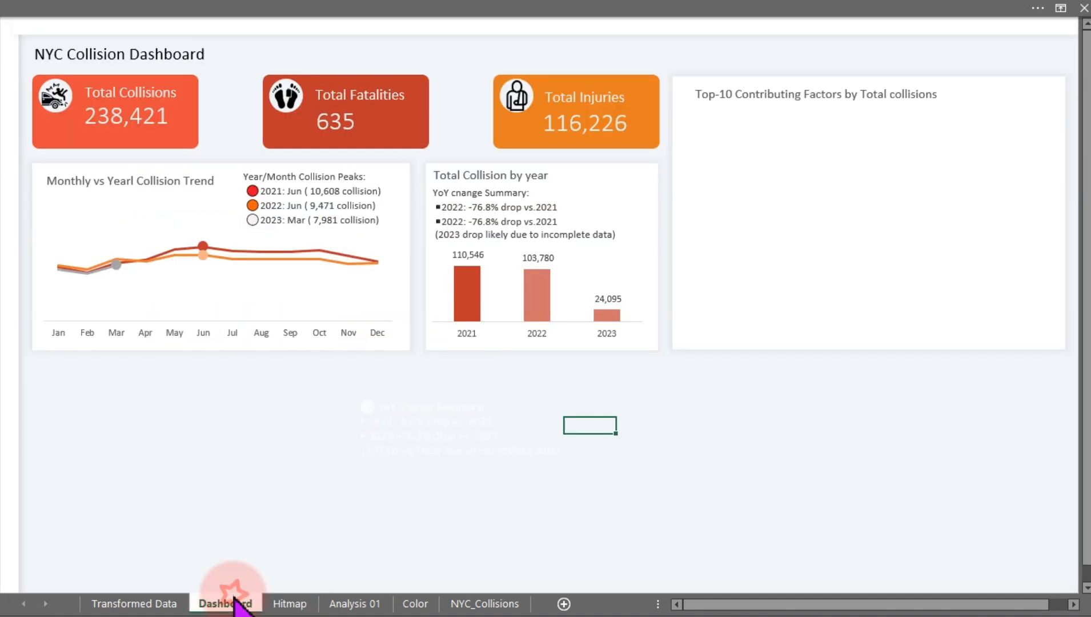
{"action": "right_click", "coordinate": [626, 405]}
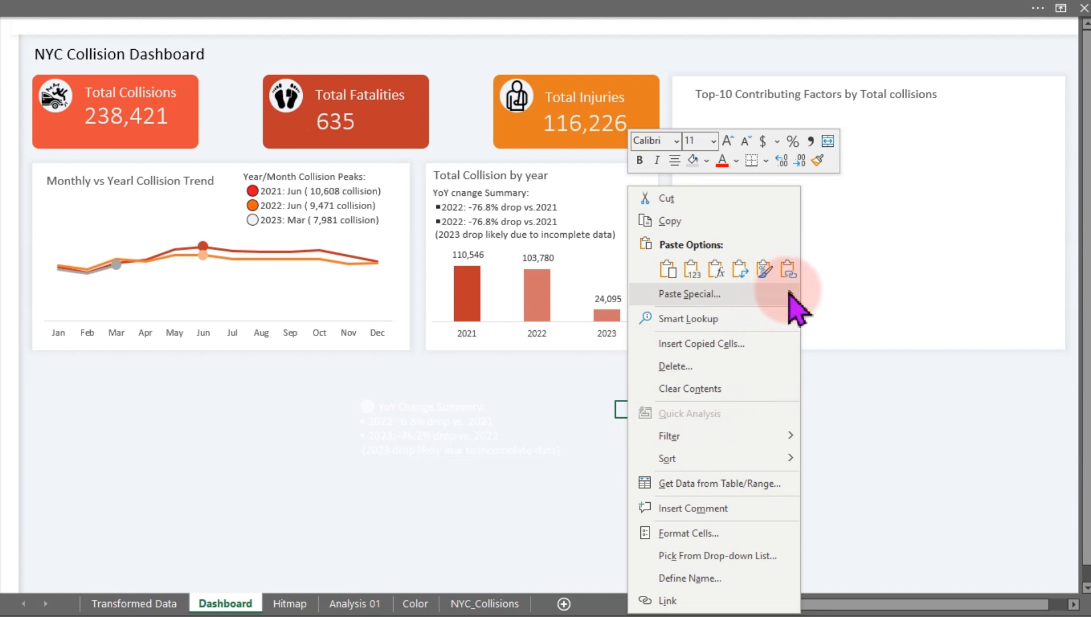
{"action": "mouse_move", "coordinate": [789, 292]}
{"action": "left_click", "coordinate": [885, 441]}
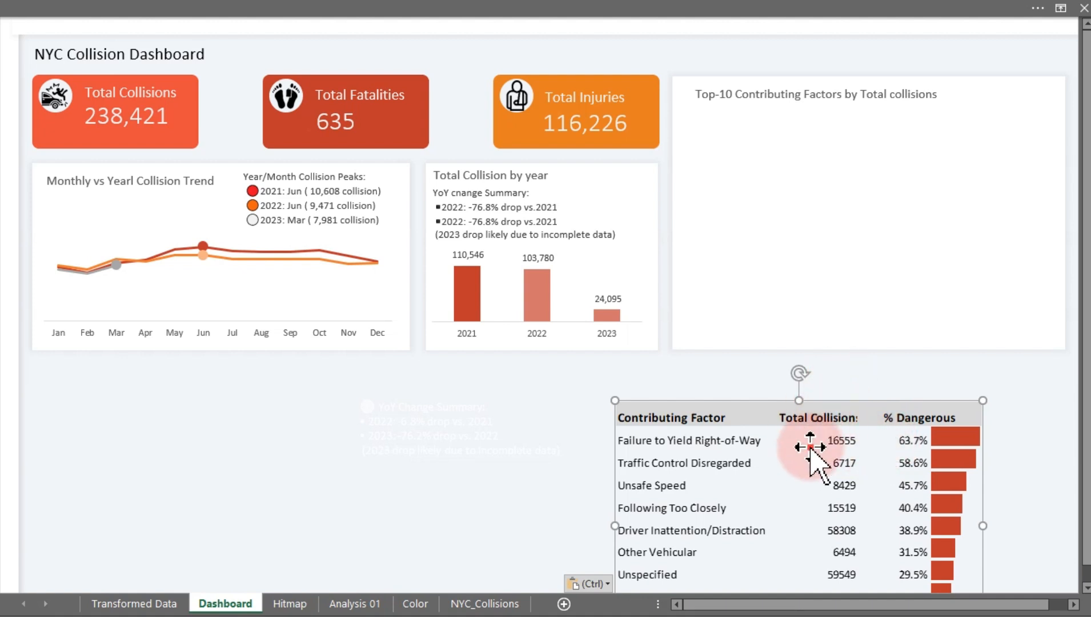
{"action": "left_click_drag", "start_coordinate": [810, 446], "coordinate": [868, 278]}
Delete the leftover white YoY Change Summary text box below the Dashboard charts
{"action": "left_click", "coordinate": [365, 469]}
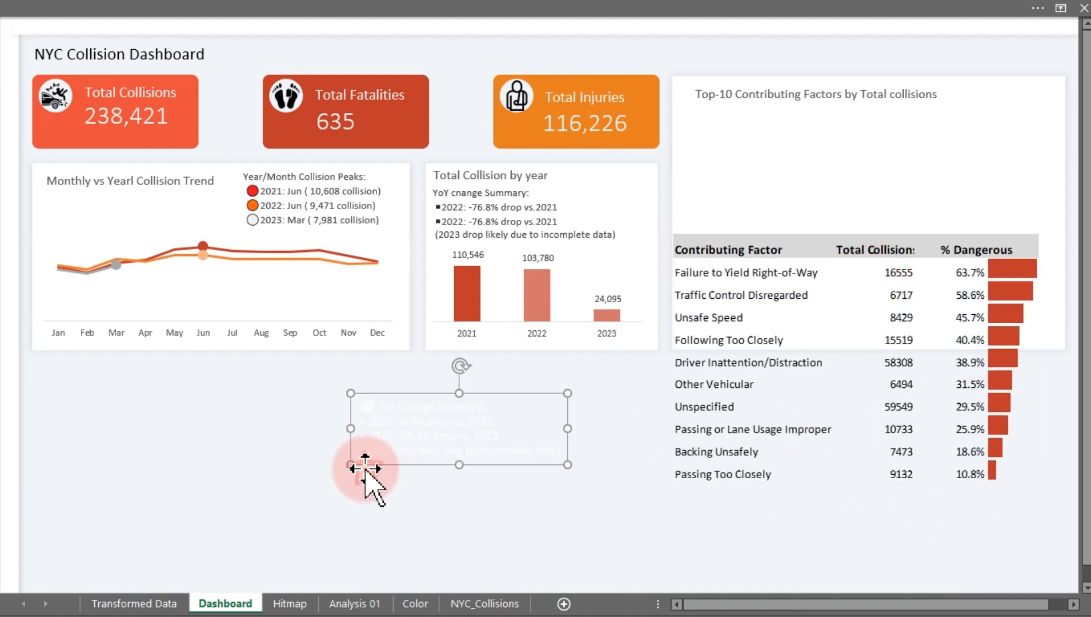
{"action": "left_click_drag", "start_coordinate": [407, 448], "coordinate": [385, 515]}
{"action": "key", "text": "Delete"}
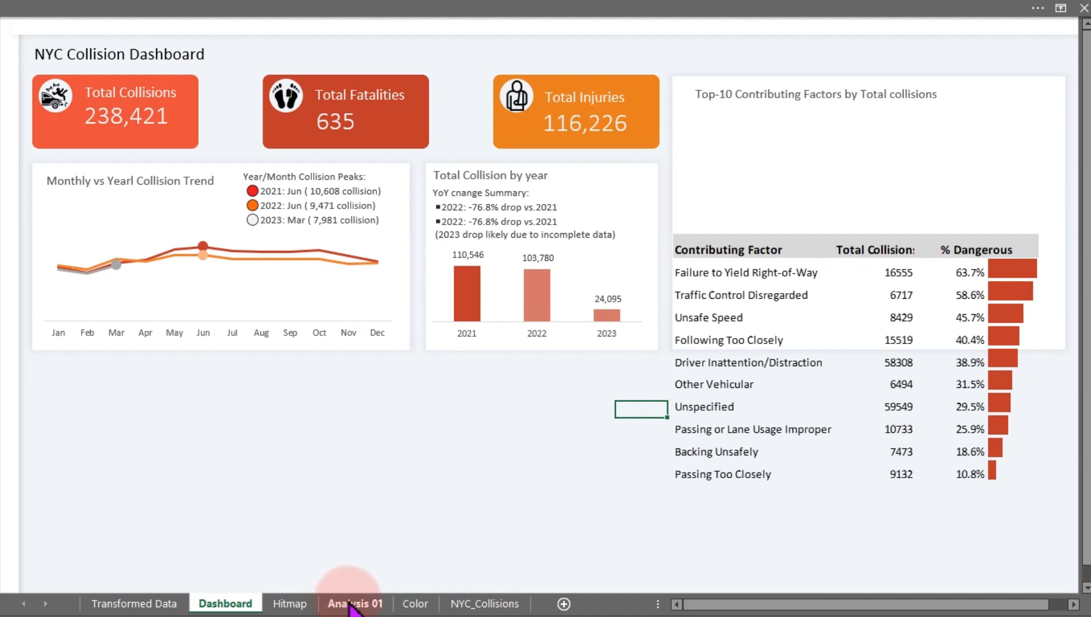
Try pasting the copied Hitmap table as linked cells in the empty area below the Dashboard charts
{"action": "left_click", "coordinate": [295, 604]}
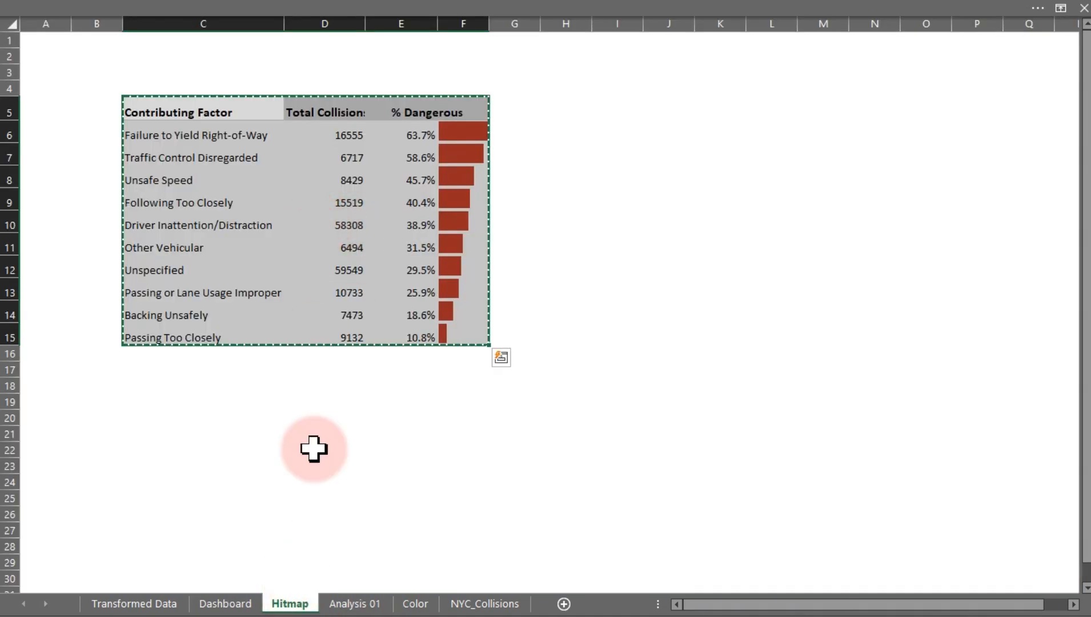
{"action": "left_click", "coordinate": [227, 604]}
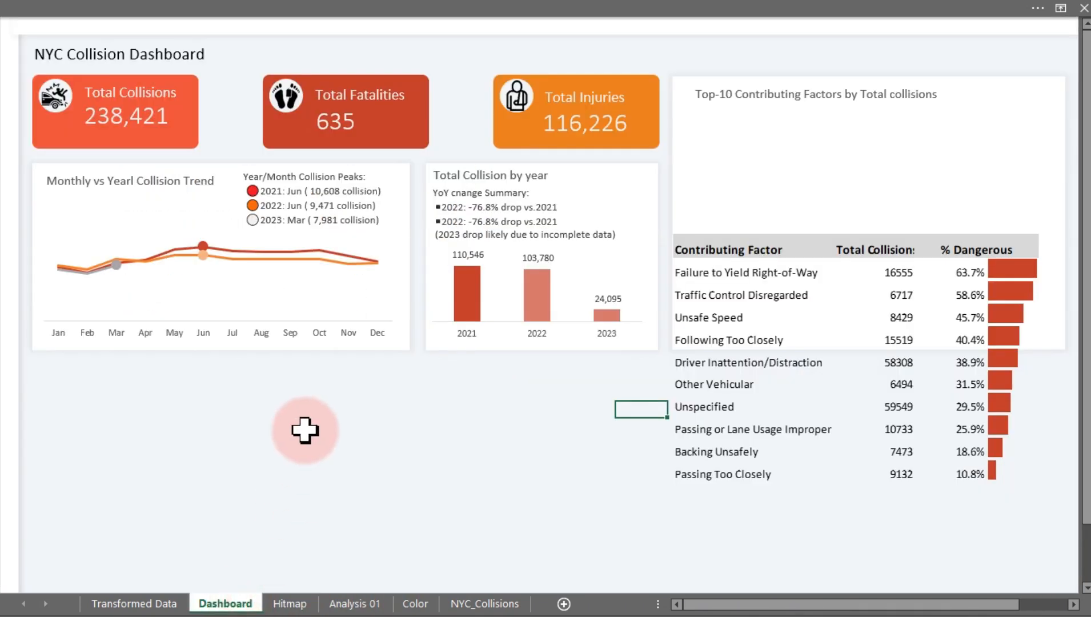
{"action": "right_click", "coordinate": [290, 428]}
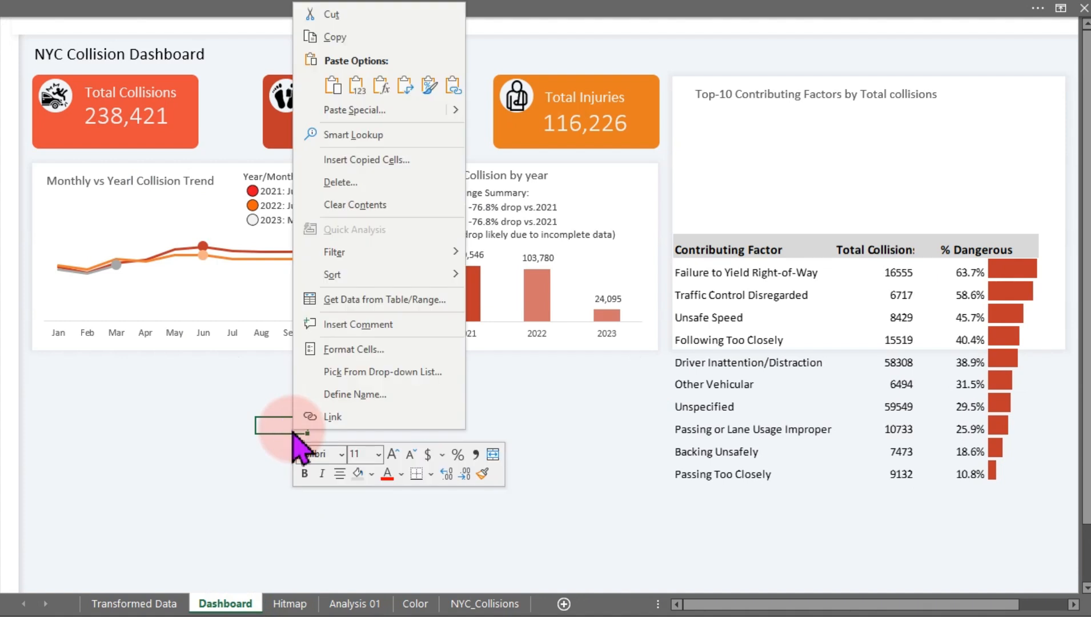
{"action": "left_click", "coordinate": [453, 84]}
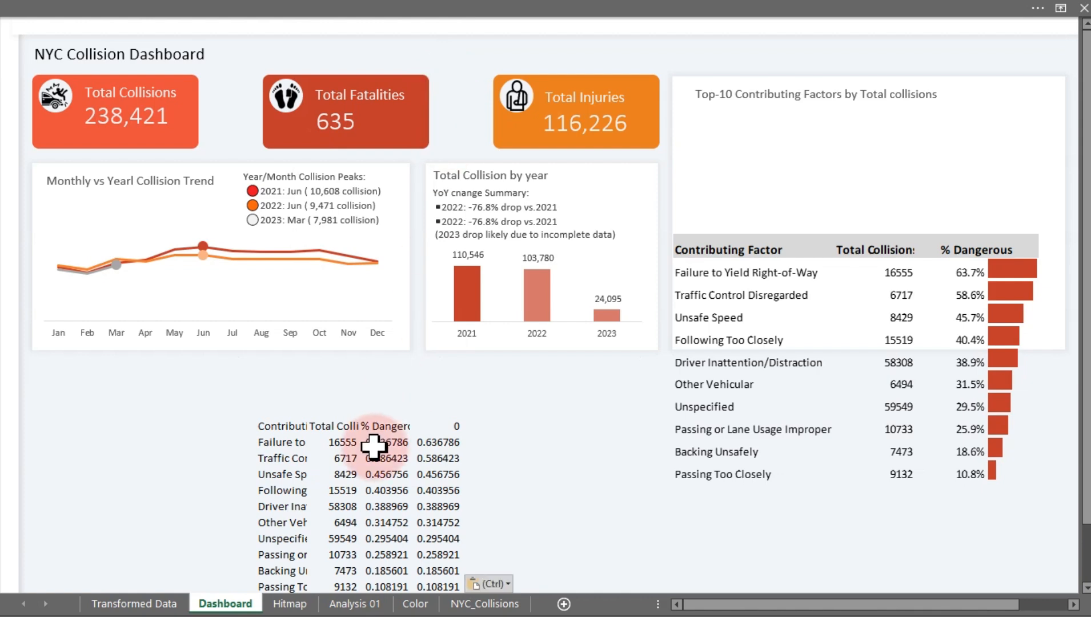
Examine the pasted linked cells on the Dashboard and undo the link paste
{"action": "left_click", "coordinate": [363, 475]}
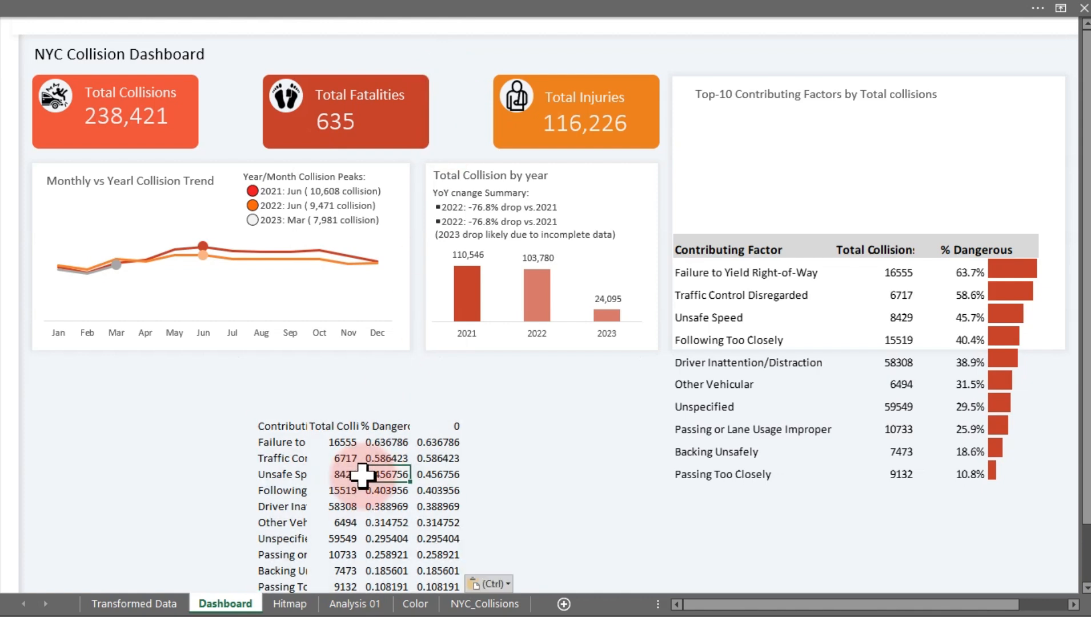
{"action": "left_click", "coordinate": [327, 468]}
{"action": "left_click", "coordinate": [294, 464]}
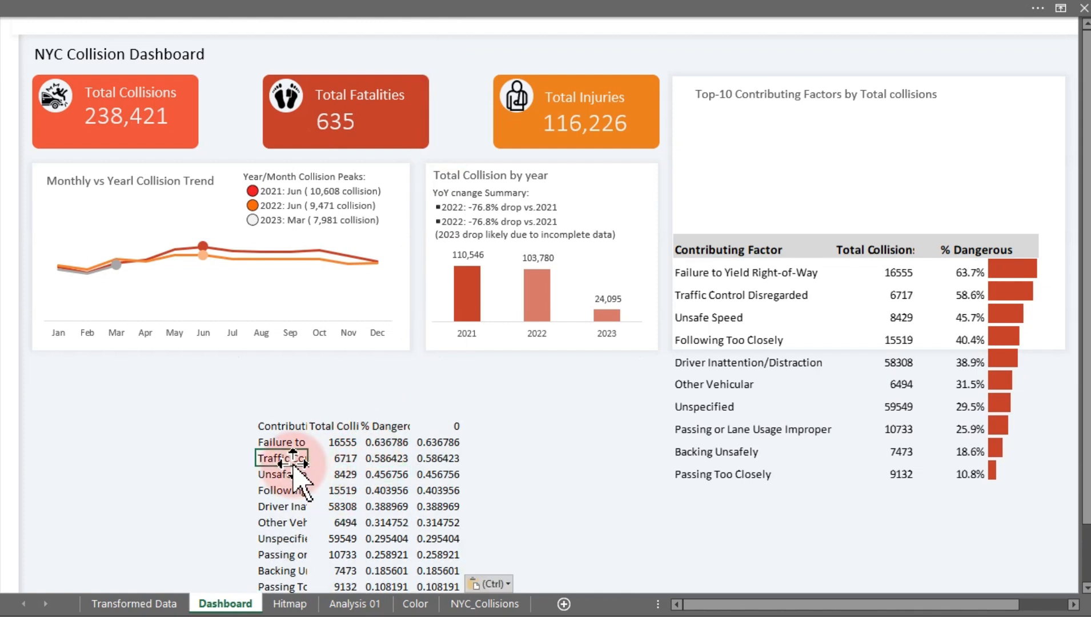
{"action": "double_click", "coordinate": [293, 463]}
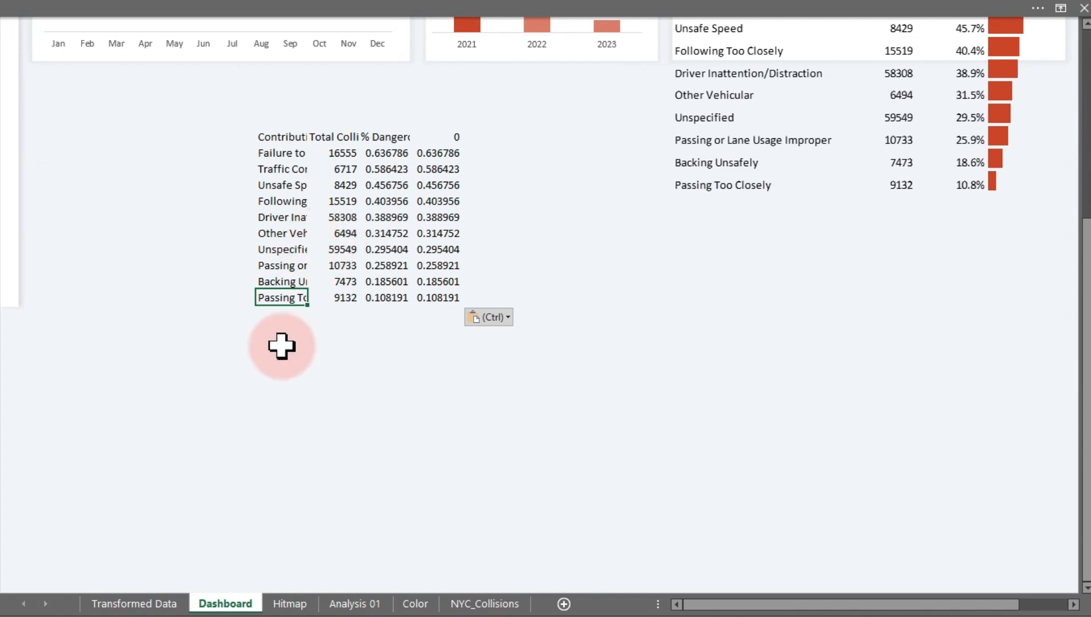
{"action": "key", "text": "Right"}
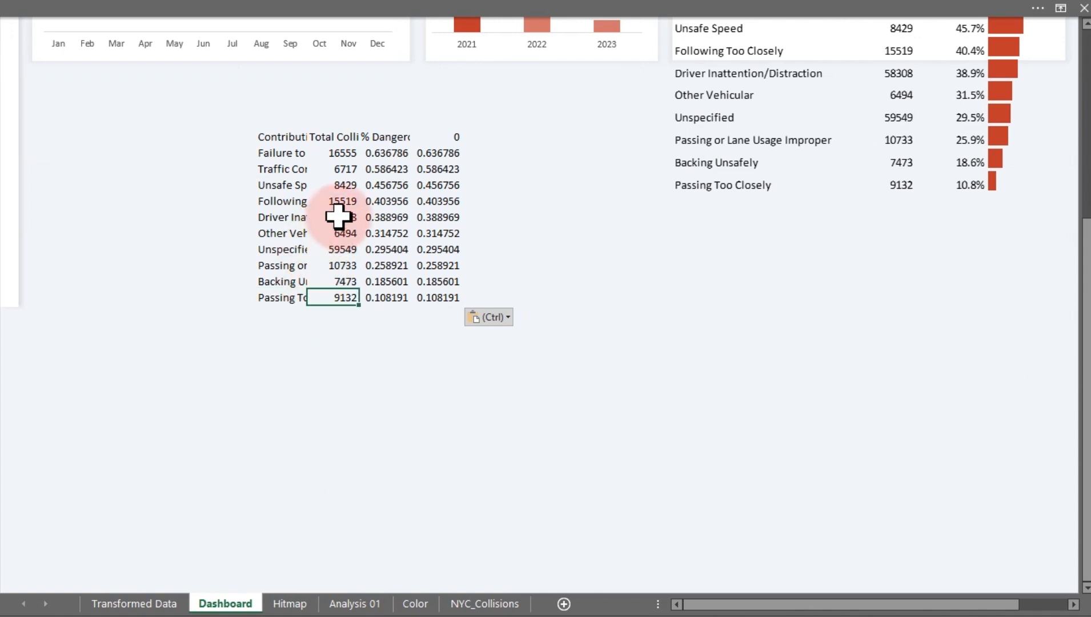
{"action": "double_click", "coordinate": [337, 217]}
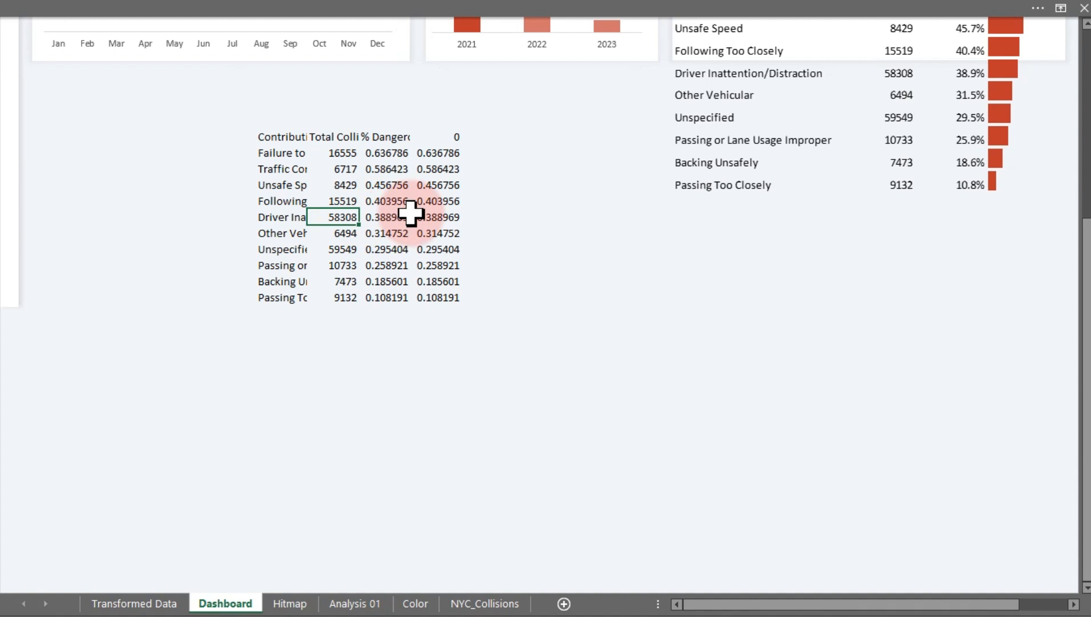
{"action": "key", "text": "ctrl+z"}
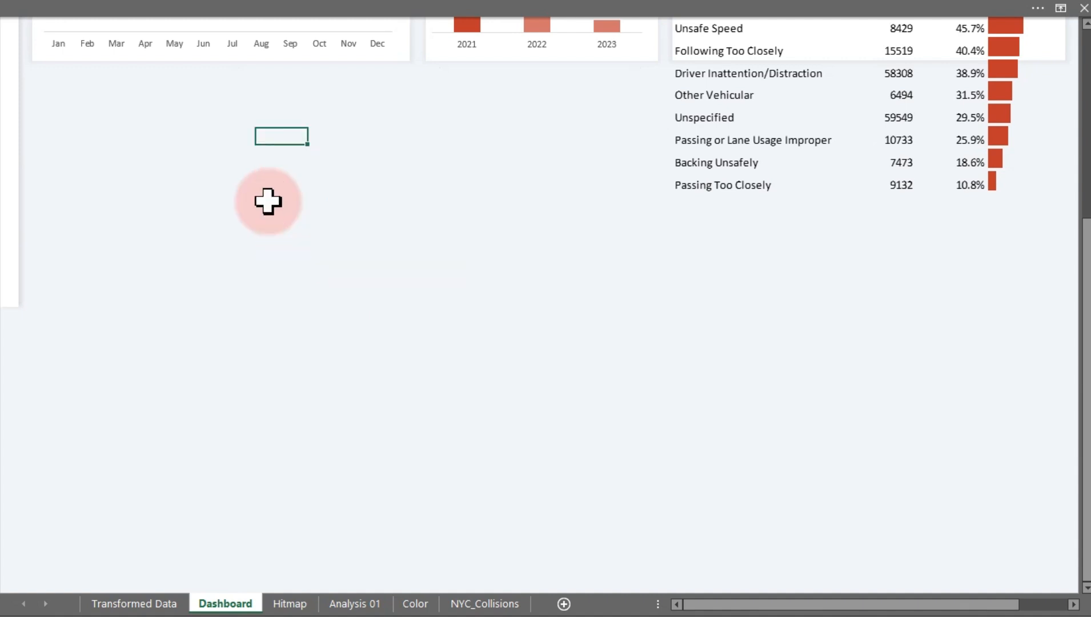
{"action": "left_click_drag", "start_coordinate": [1090, 360], "coordinate": [1086, 158]}
Try pasting the Hitmap table on the Dashboard as a static picture and position it just below the trend and yearly charts
{"action": "left_click", "coordinate": [385, 397]}
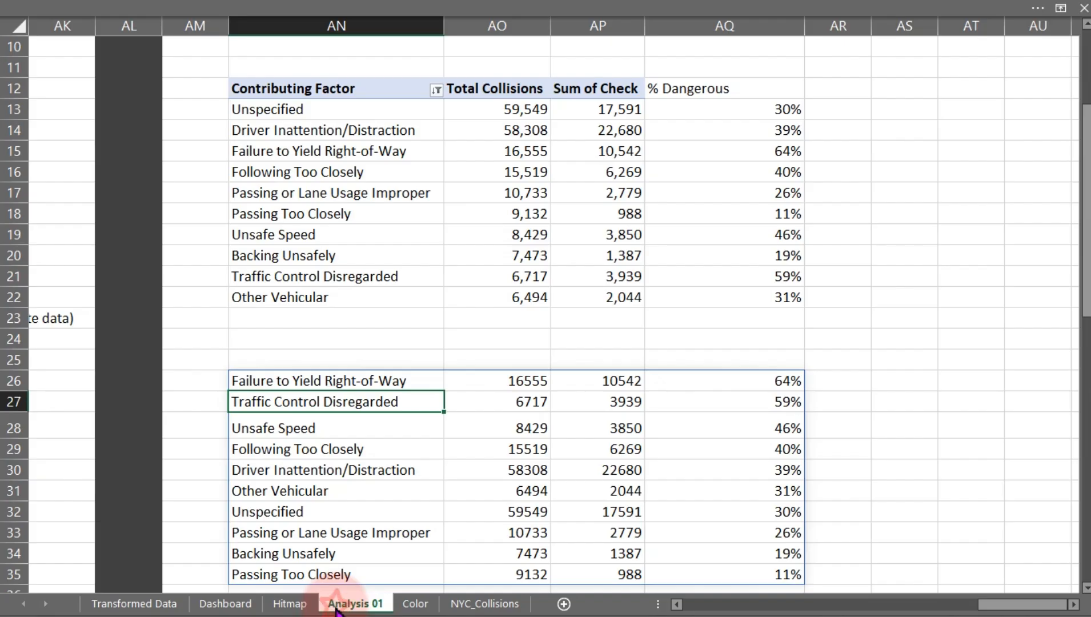
{"action": "left_click", "coordinate": [354, 603]}
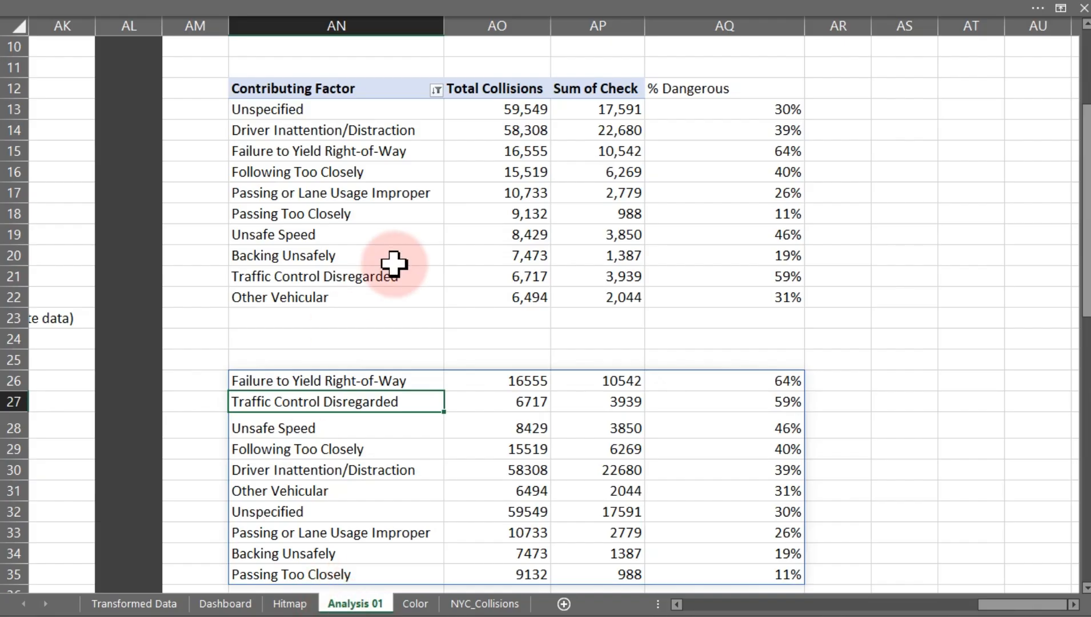
{"action": "left_click", "coordinate": [286, 604]}
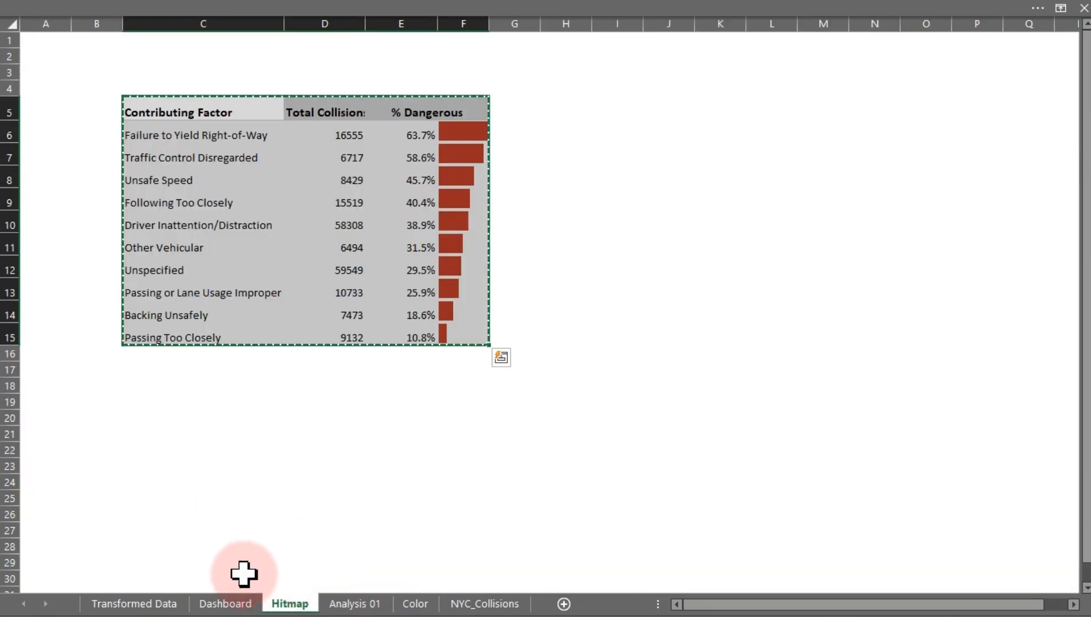
{"action": "left_click", "coordinate": [225, 604]}
{"action": "right_click", "coordinate": [300, 410]}
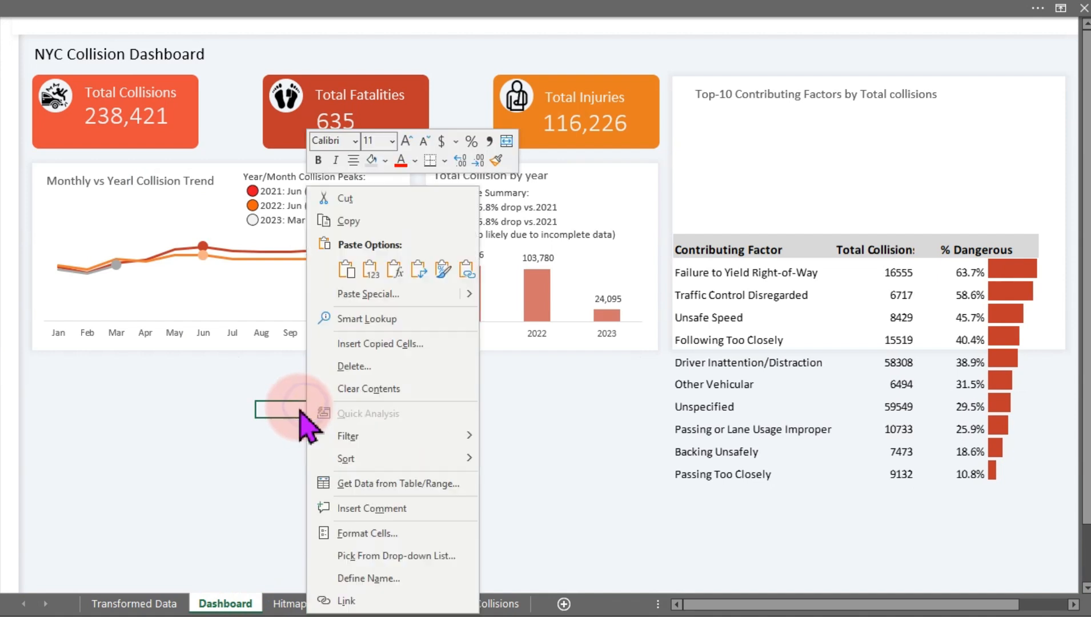
{"action": "mouse_move", "coordinate": [472, 292]}
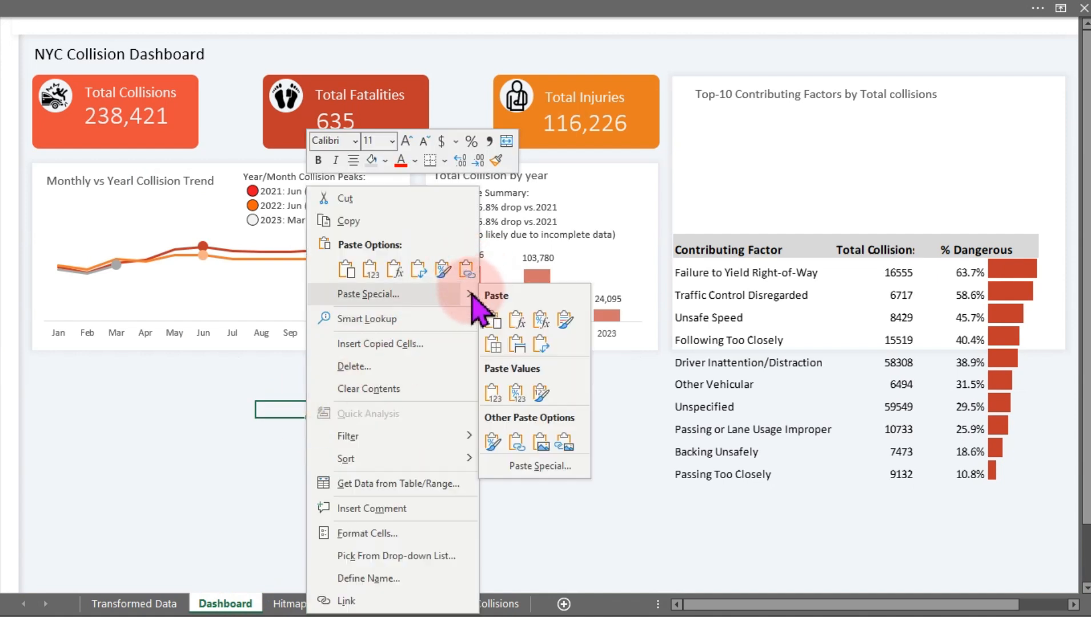
{"action": "left_click", "coordinate": [540, 441]}
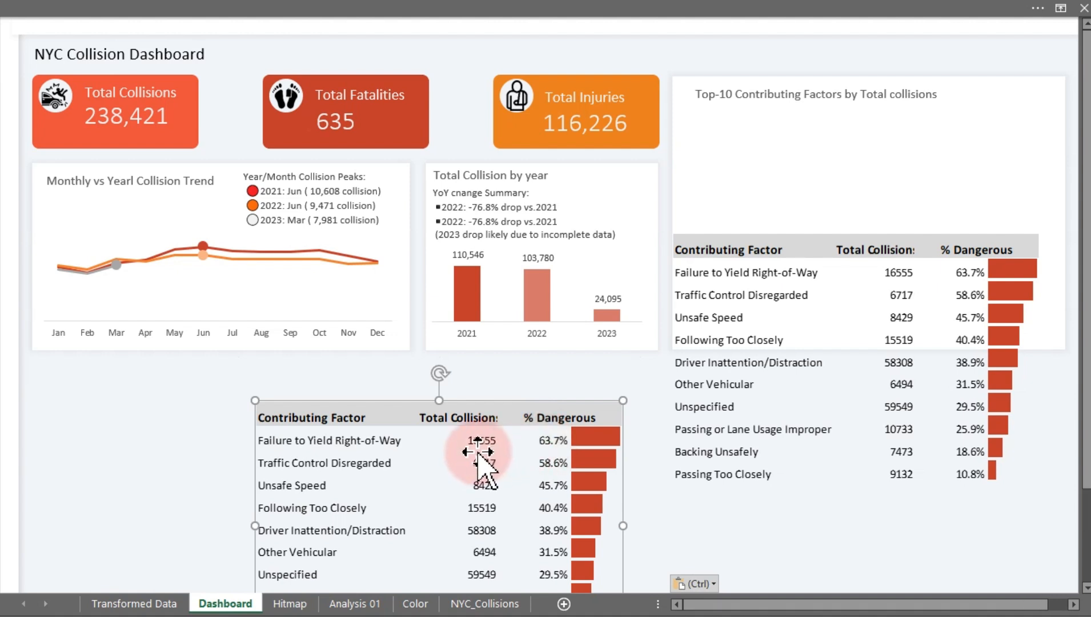
{"action": "left_click_drag", "start_coordinate": [480, 446], "coordinate": [431, 407]}
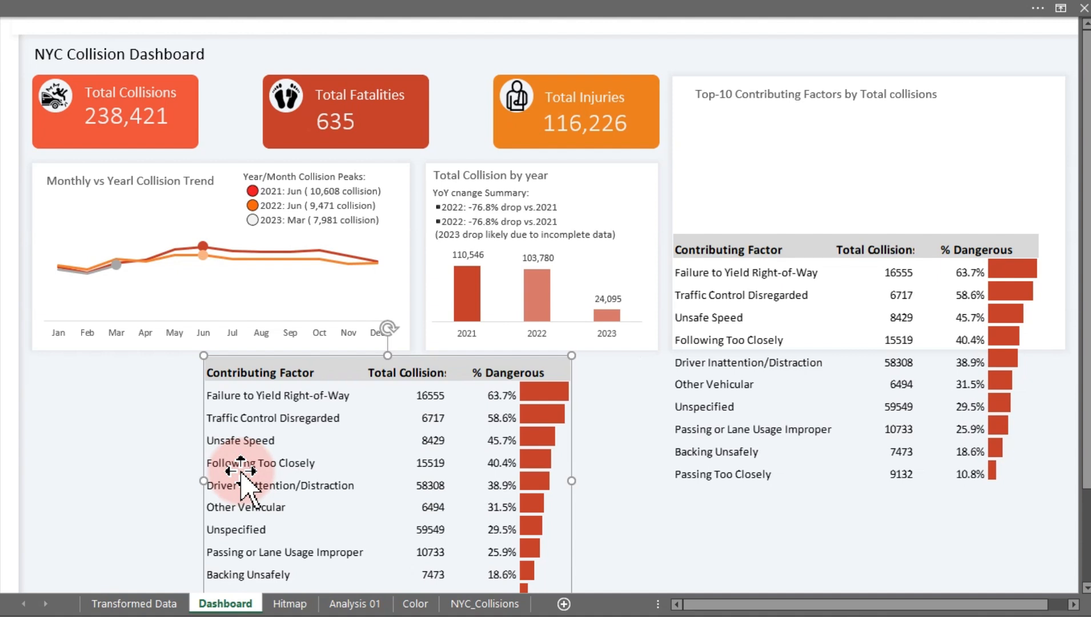
Follow the linked picture to its source range on the Hitmap sheet, return to the Dashboard, and delete the static picture copy
{"action": "double_click", "coordinate": [812, 317]}
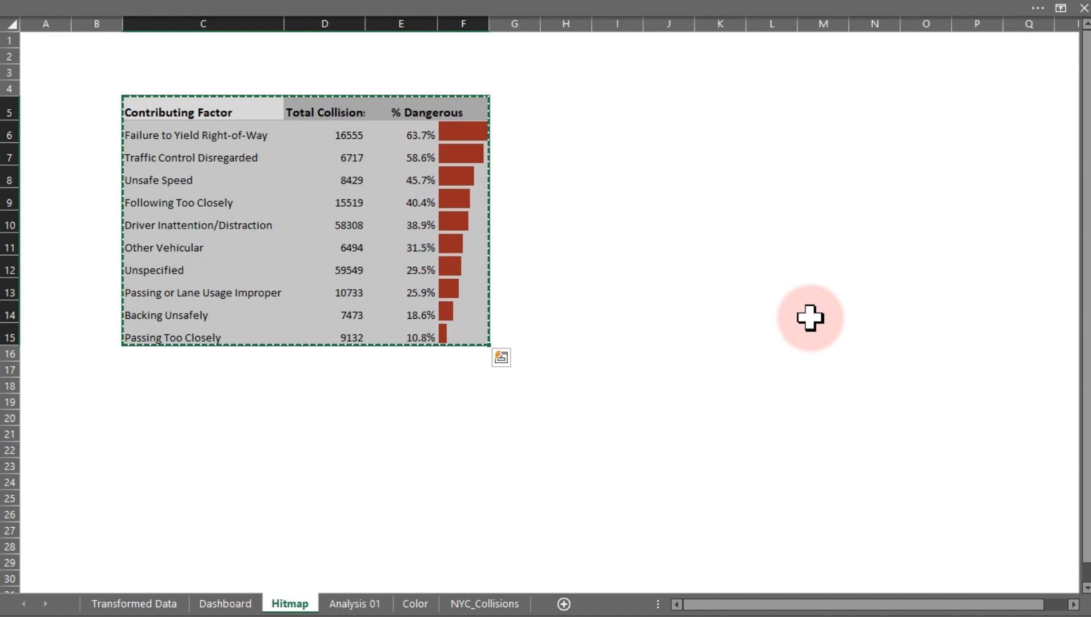
{"action": "left_click", "coordinate": [231, 605]}
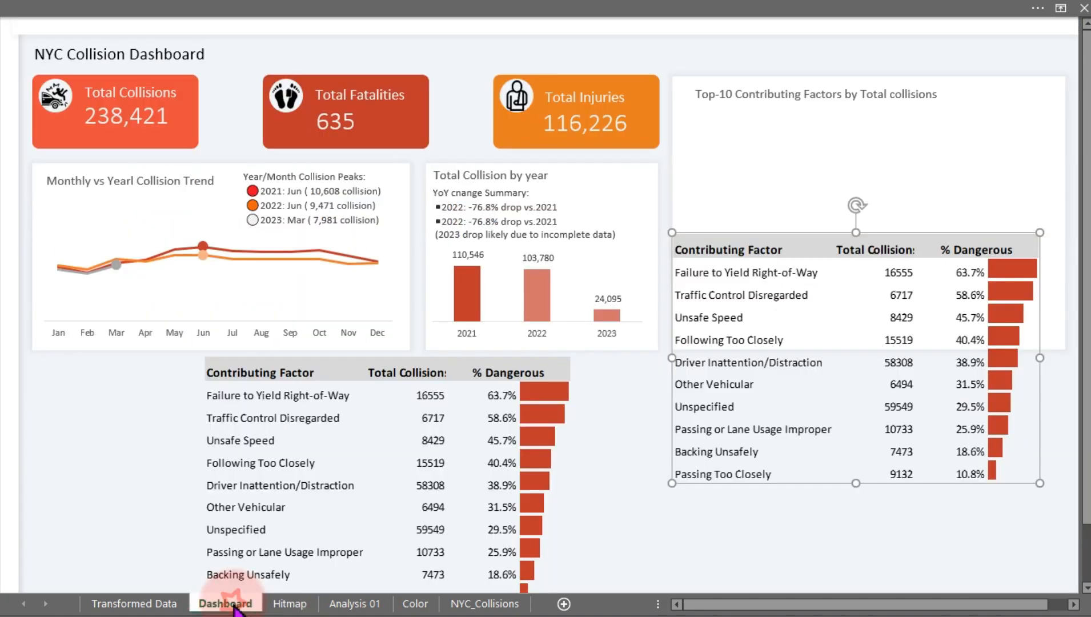
{"action": "left_click", "coordinate": [363, 475]}
{"action": "key", "text": "Delete"}
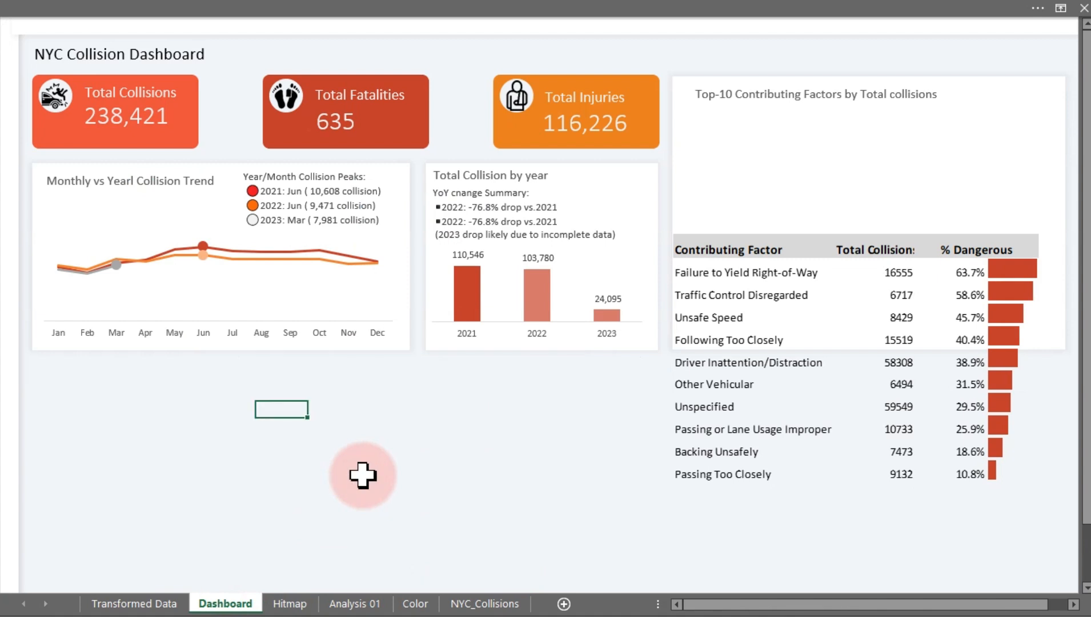
Move the linked table picture up into the Top-10 Contributing Factors card on the Dashboard
{"action": "left_click", "coordinate": [746, 412]}
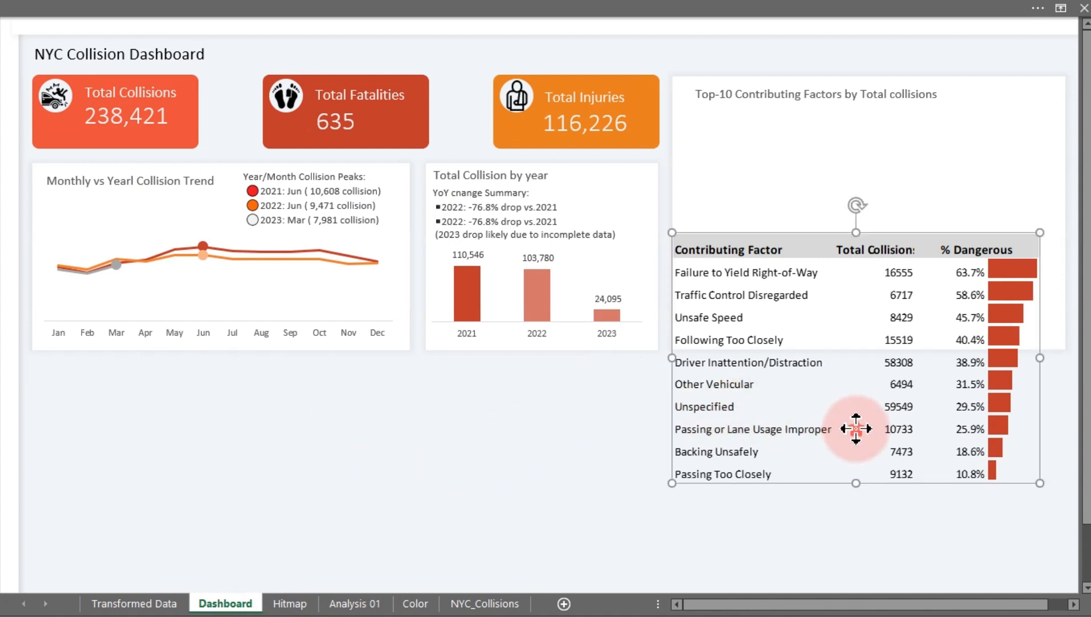
{"action": "left_click_drag", "start_coordinate": [850, 429], "coordinate": [873, 309]}
{"action": "left_click_drag", "start_coordinate": [878, 297], "coordinate": [874, 294]}
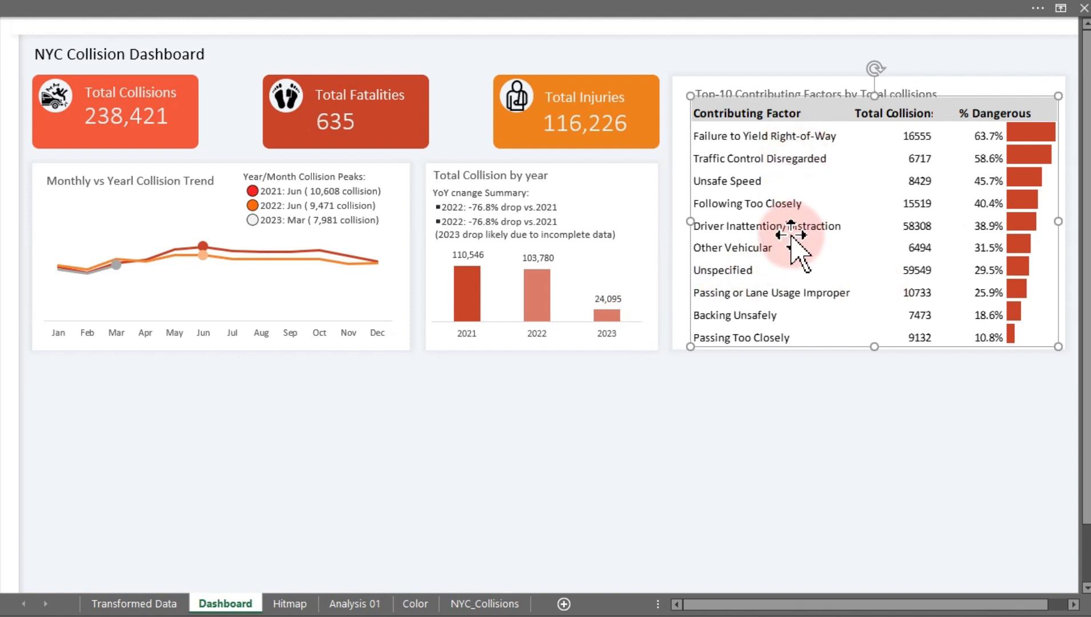
Slightly reduce the height of rows 6 to 15 on the Hitmap sheet and return to the Dashboard
{"action": "left_click", "coordinate": [284, 609]}
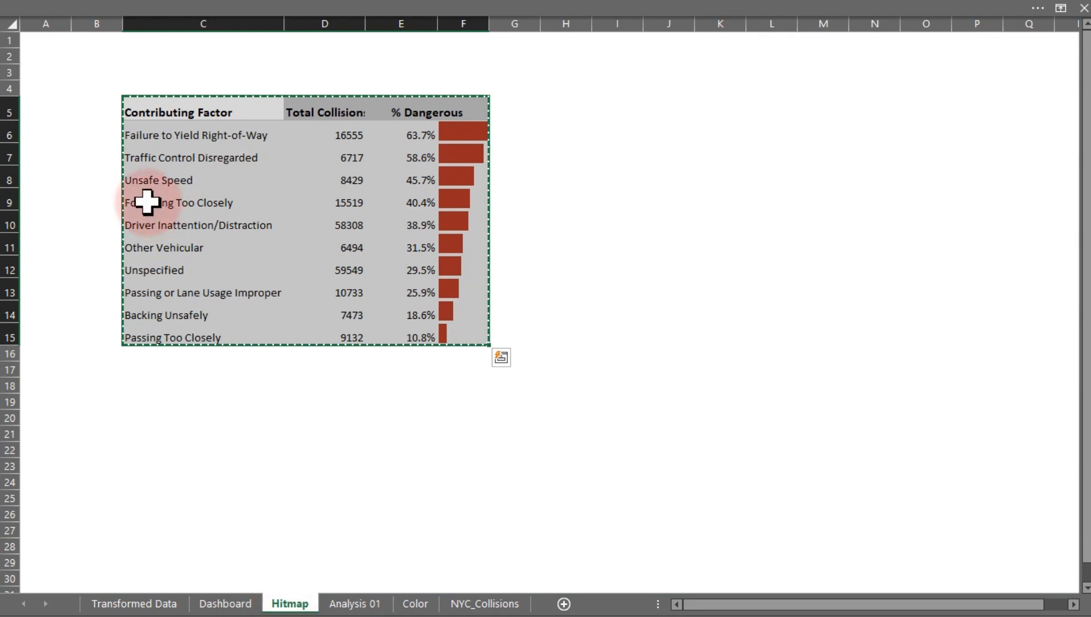
{"action": "left_click_drag", "start_coordinate": [11, 136], "coordinate": [8, 324]}
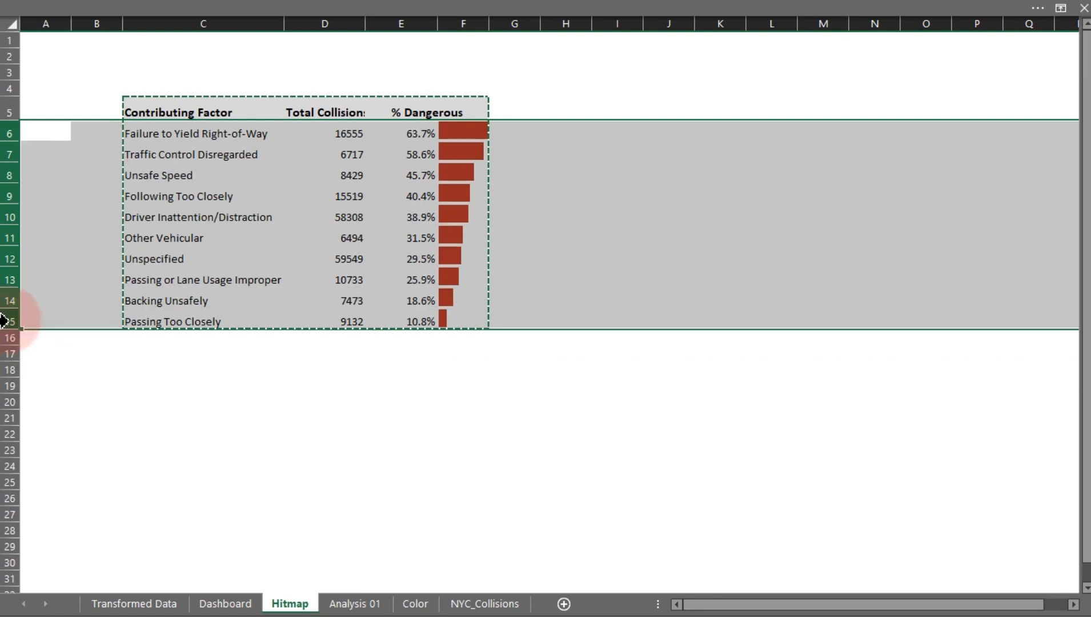
{"action": "left_click", "coordinate": [223, 604]}
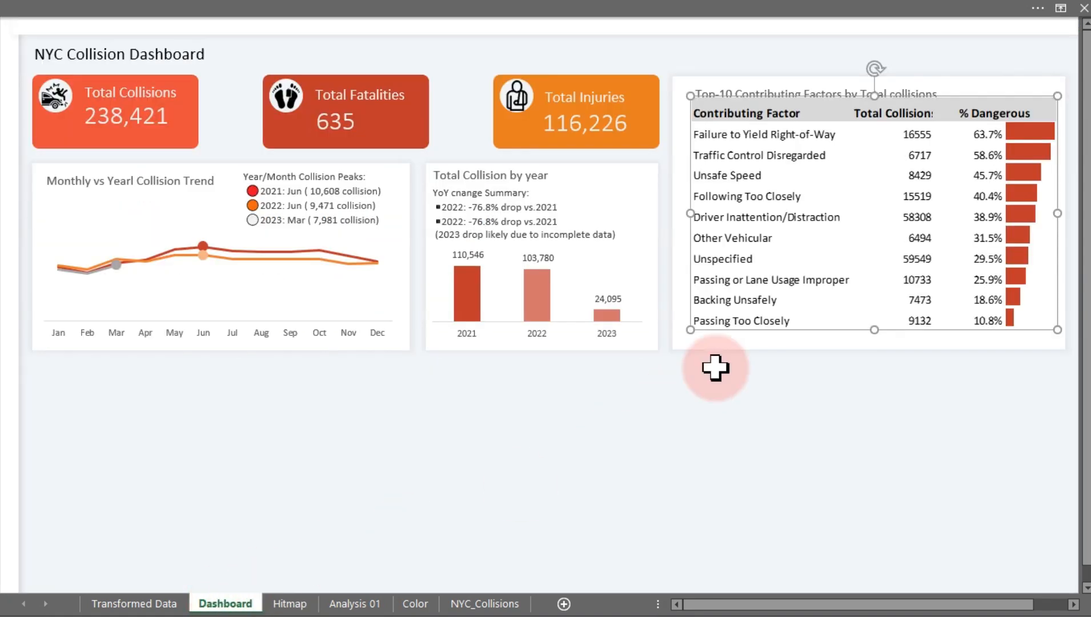
Nudge the linked table picture slightly down within the Top-10 Contributing Factors card and deselect it
{"action": "left_click_drag", "start_coordinate": [808, 253], "coordinate": [806, 267]}
{"action": "left_click", "coordinate": [738, 407]}
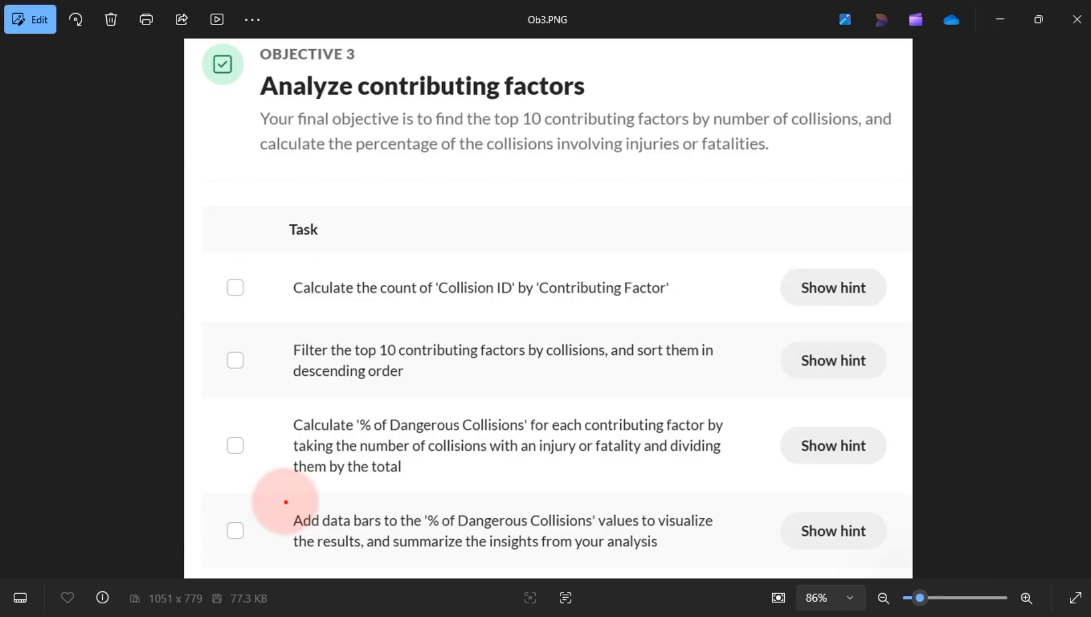
Review the last Objective 3 task in Ob3.PNG, on adding data bars and summarizing the insights
{"action": "mouse_move", "coordinate": [276, 499]}
{"action": "left_mouse_down"}
{"action": "mouse_move", "coordinate": [324, 518]}
{"action": "mouse_move", "coordinate": [713, 537]}
{"action": "mouse_move", "coordinate": [722, 569]}
{"action": "left_mouse_up"}
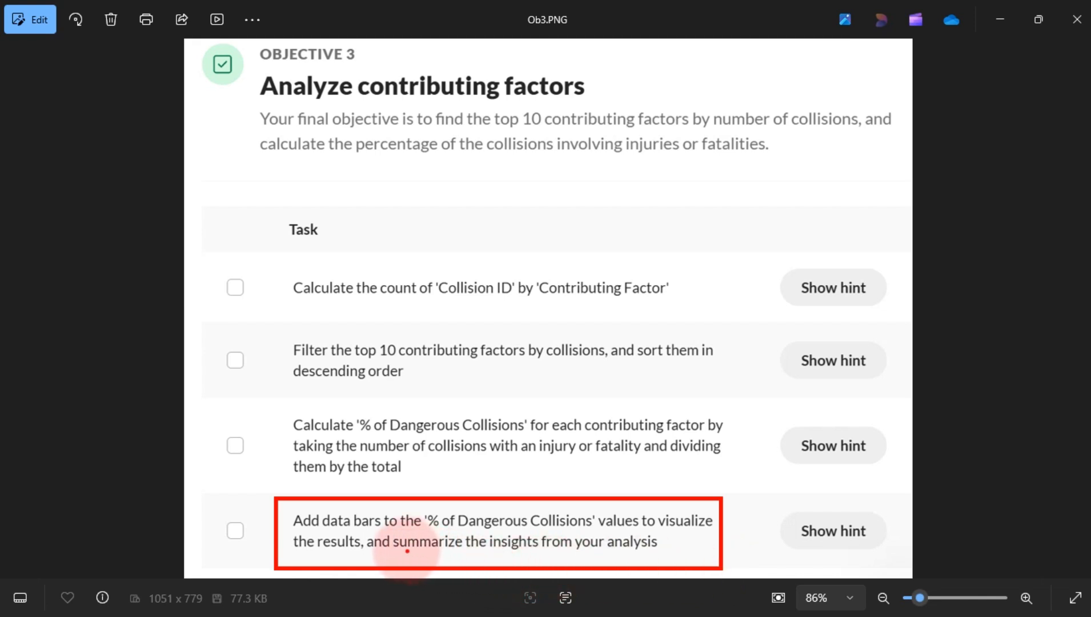
{"action": "mouse_move", "coordinate": [400, 551]}
{"action": "left_mouse_down"}
{"action": "mouse_move", "coordinate": [729, 552]}
{"action": "mouse_move", "coordinate": [688, 551]}
{"action": "left_mouse_up"}
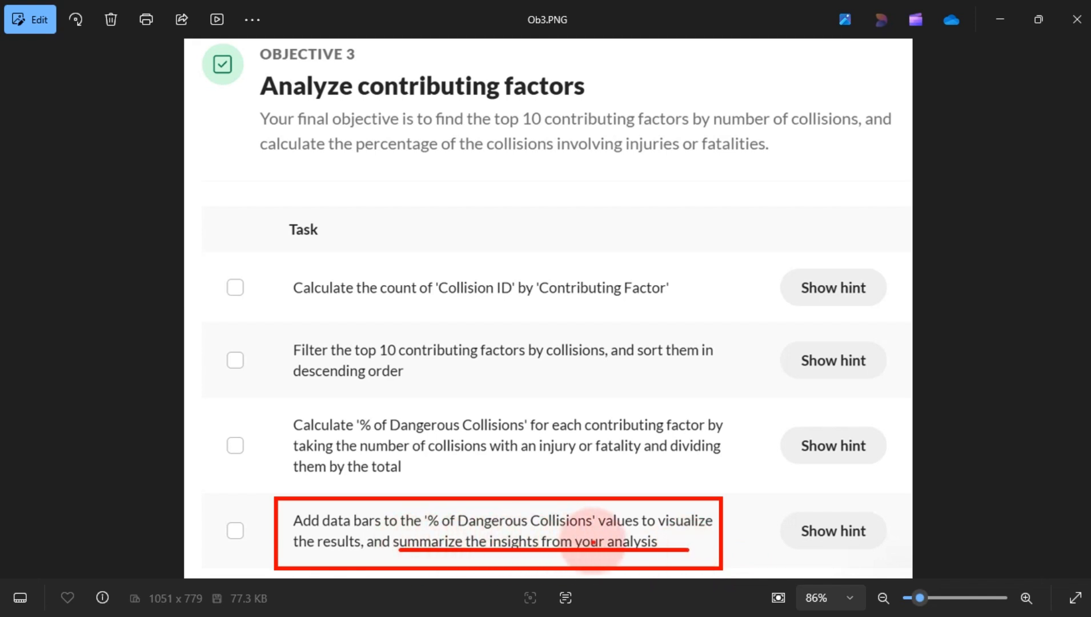
{"action": "key", "text": "Escape"}
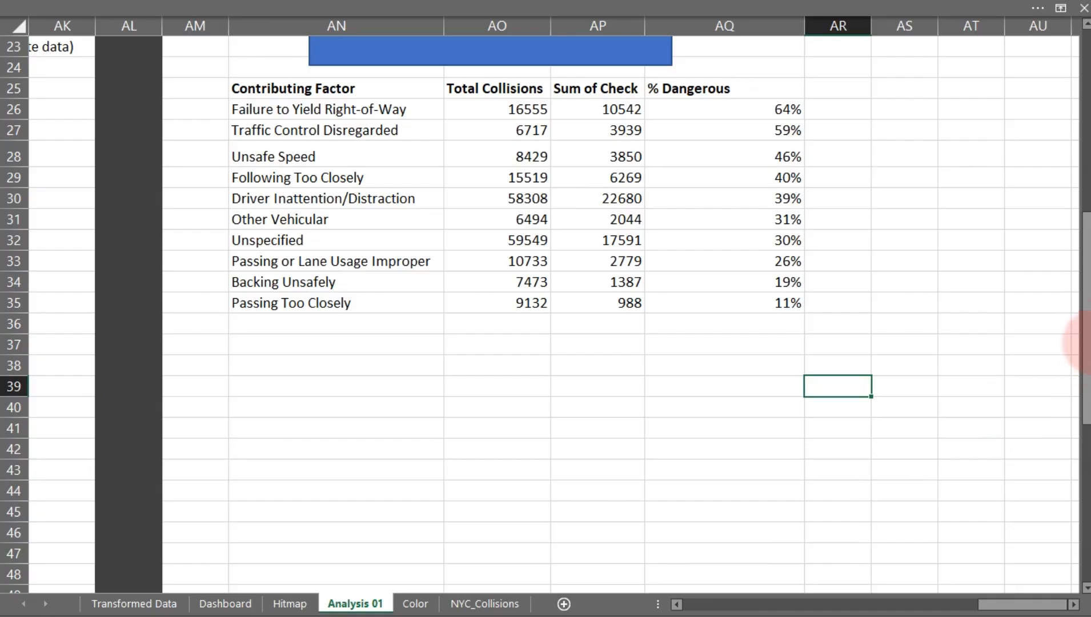
On Analysis 01, move the blue Insights box aside, examine Total Collisions and % Dangerous in the factor tables, and move it back over the pivot table
{"action": "left_click_drag", "start_coordinate": [1087, 333], "coordinate": [1088, 235]}
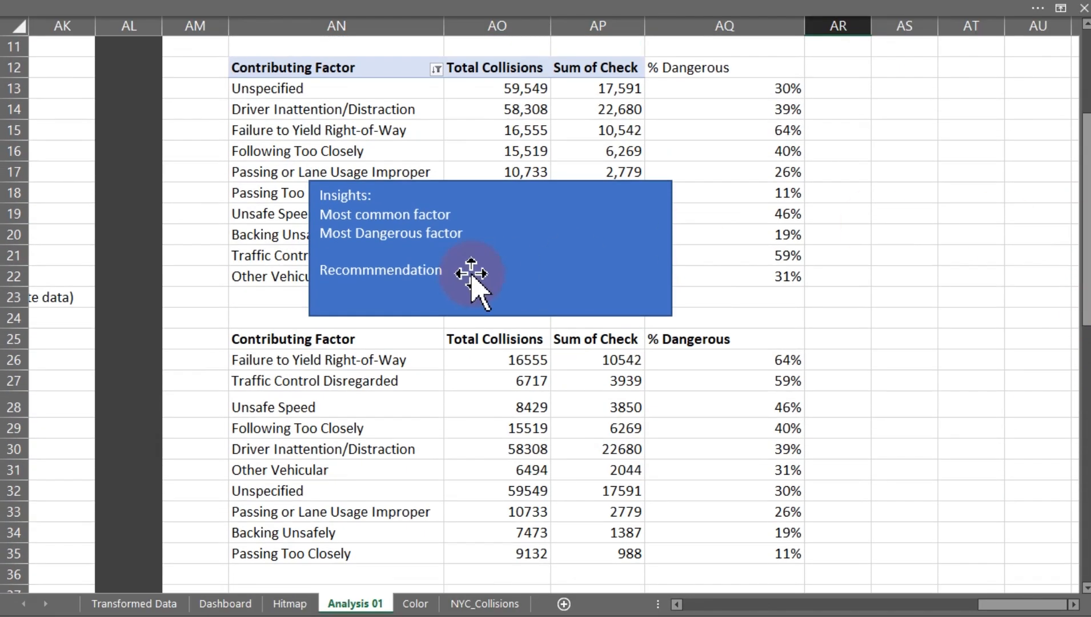
{"action": "left_click_drag", "start_coordinate": [492, 273], "coordinate": [940, 251]}
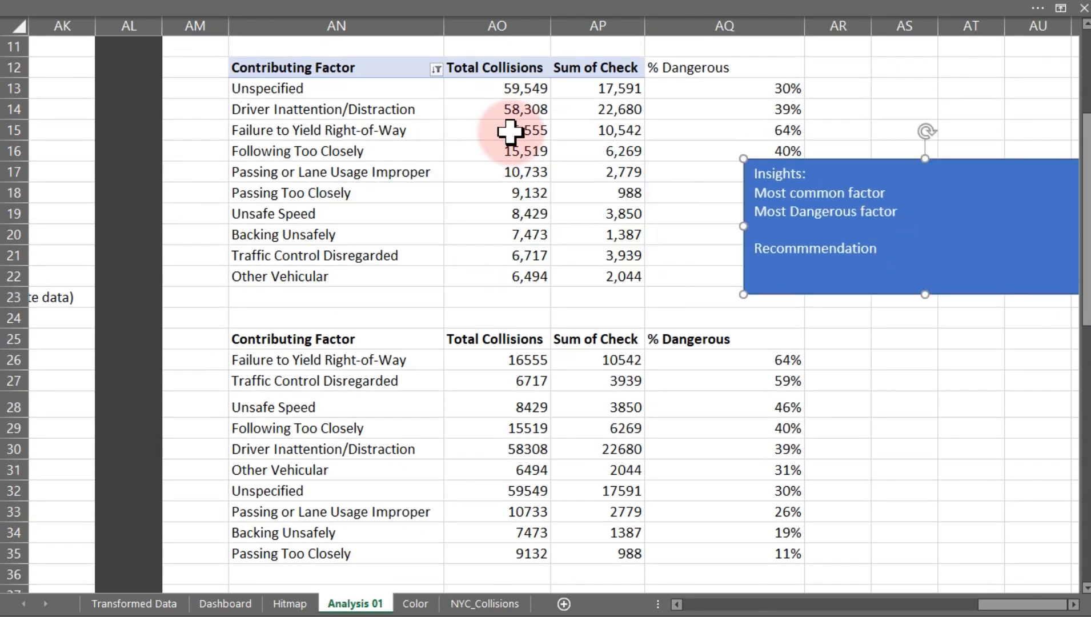
{"action": "left_click", "coordinate": [489, 130]}
{"action": "left_click", "coordinate": [492, 377]}
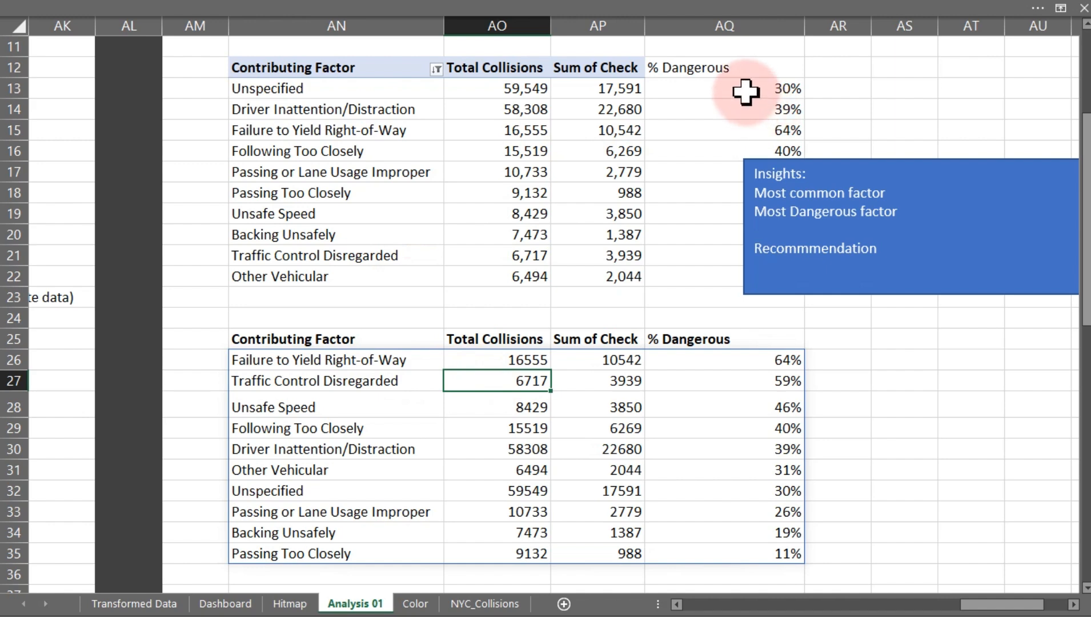
{"action": "left_click_drag", "start_coordinate": [748, 90], "coordinate": [733, 288]}
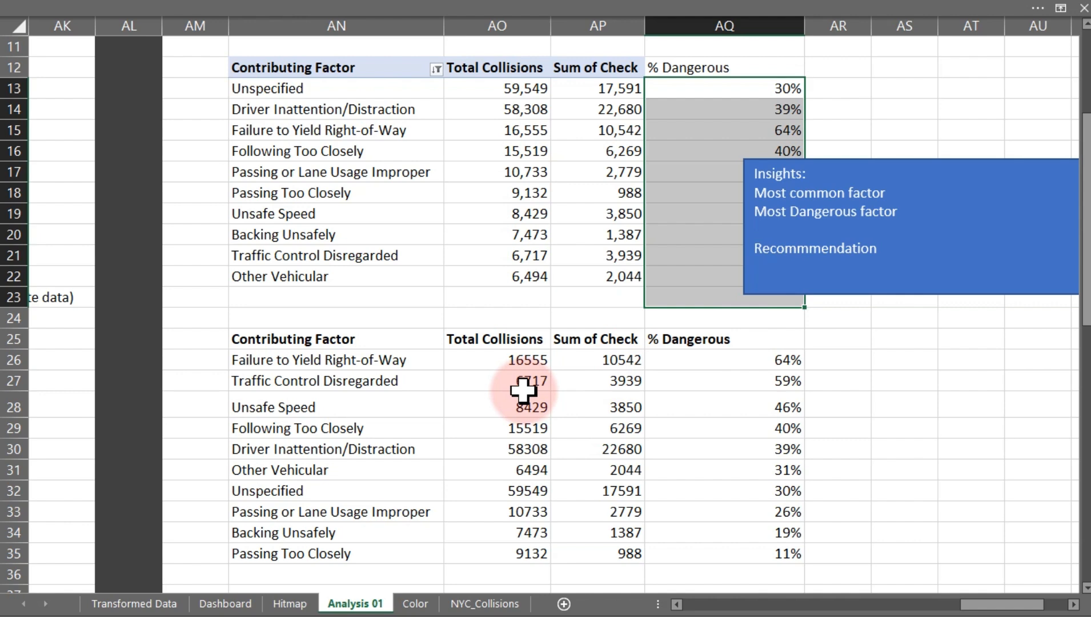
{"action": "left_click", "coordinate": [847, 267]}
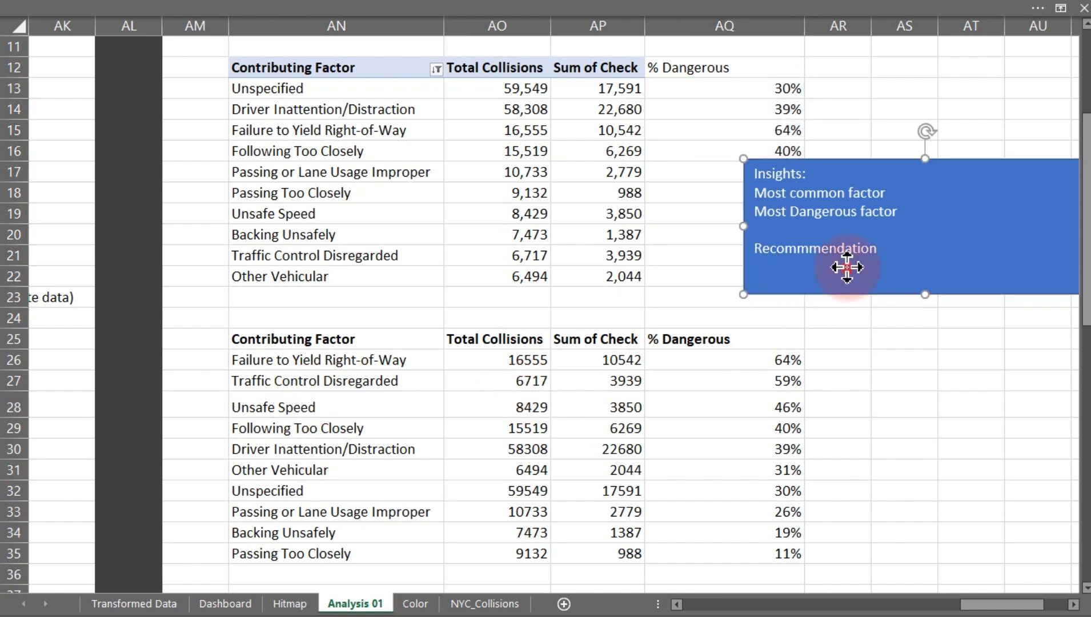
{"action": "left_click_drag", "start_coordinate": [847, 267], "coordinate": [398, 234]}
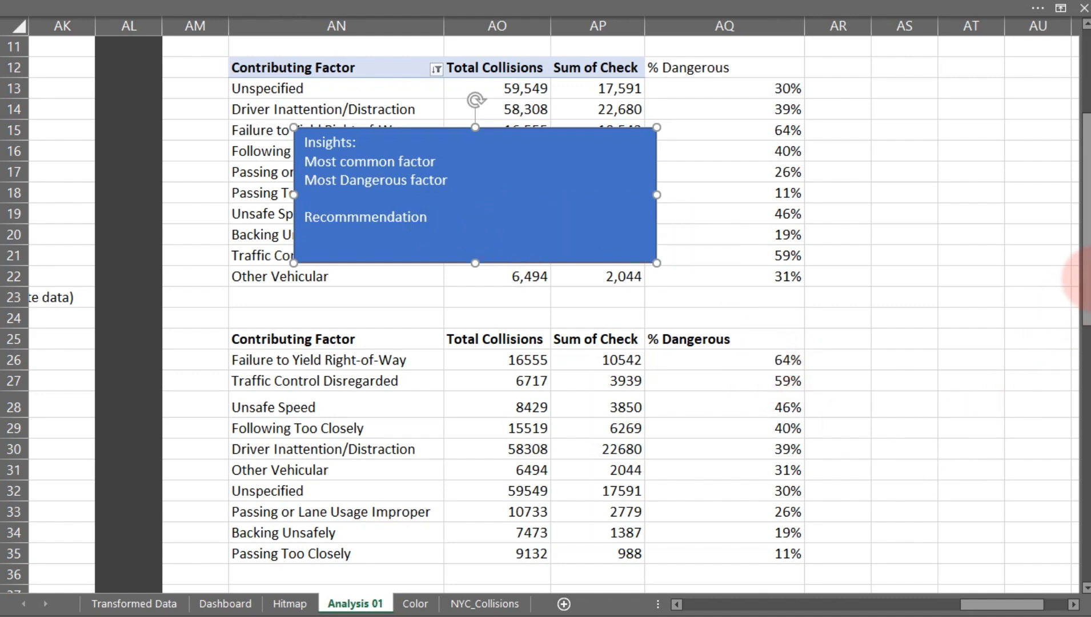
Enter the bold heading "Recommendation :" in cell AN39, below the contributing factor table
{"action": "left_click_drag", "start_coordinate": [1086, 277], "coordinate": [1086, 380]}
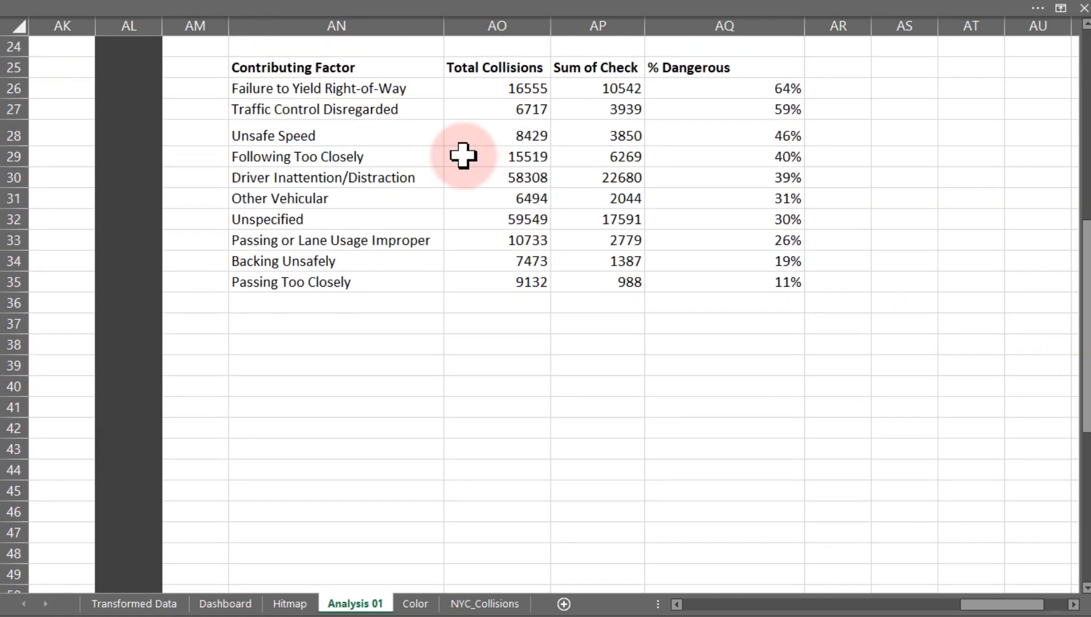
{"action": "left_click", "coordinate": [282, 368]}
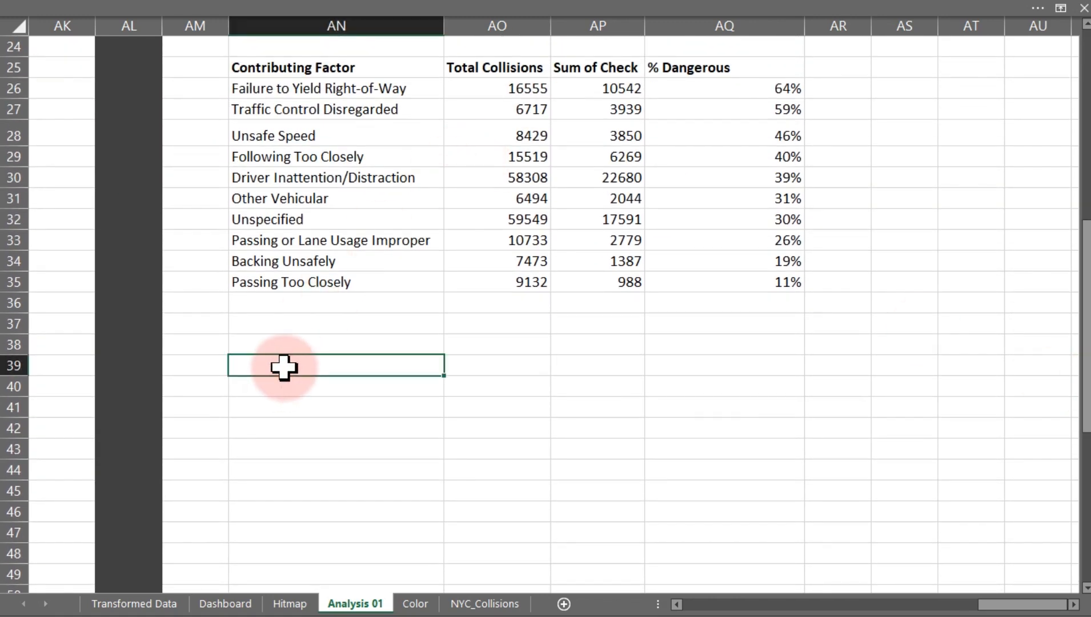
{"action": "type", "text": "Recommend"}
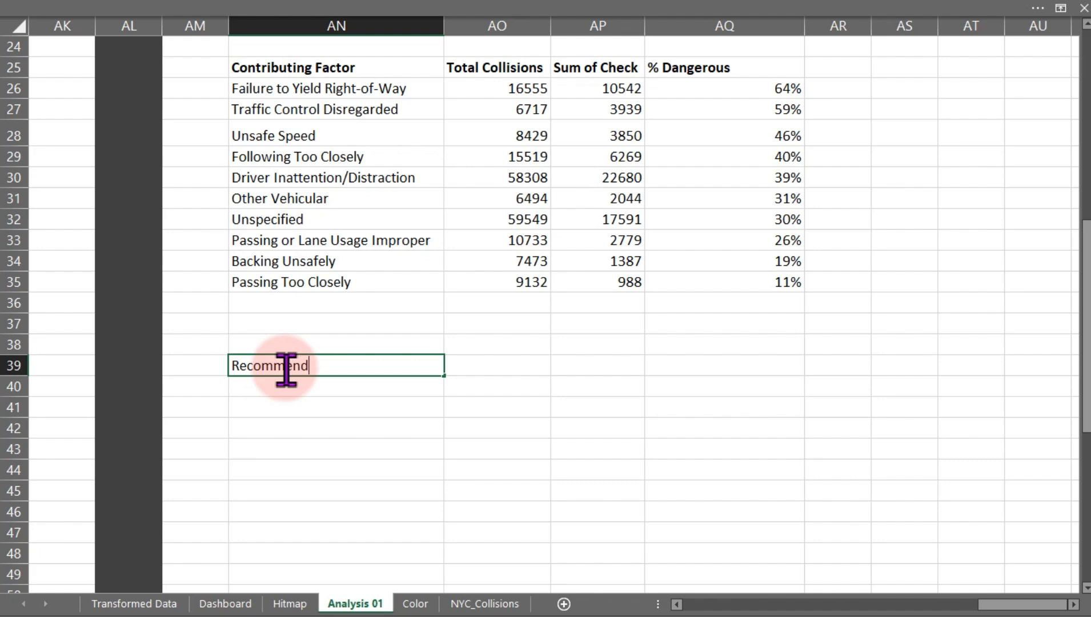
{"action": "type", "text": "ation h"}
{"action": "key", "text": "BackSpace"}
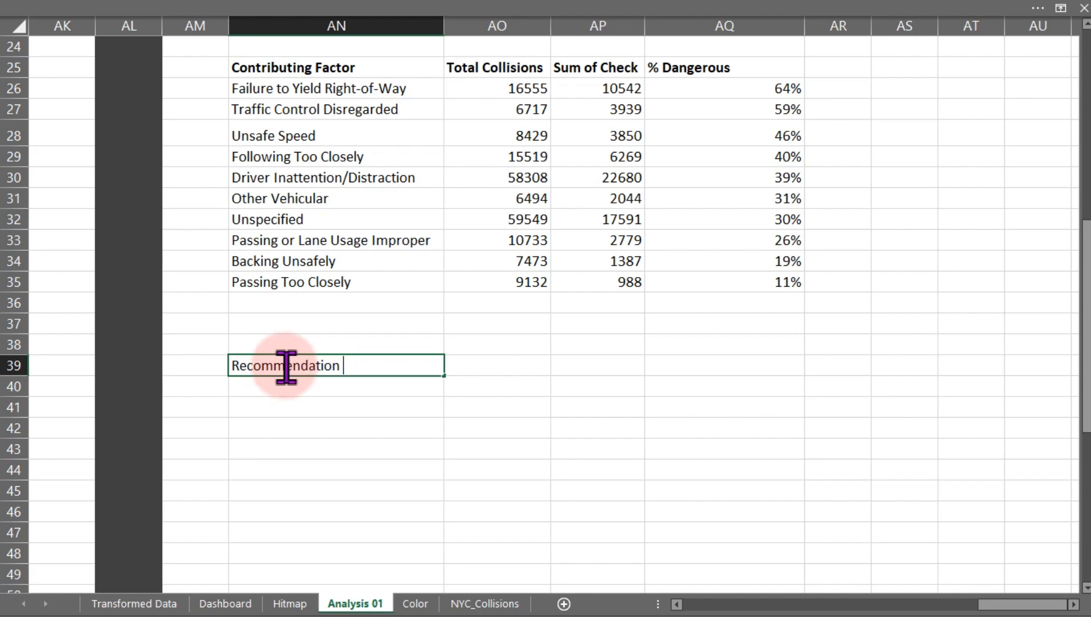
{"action": "type", "text": ":"}
{"action": "key", "text": "ctrl+Return"}
{"action": "key", "text": "ctrl+b"}
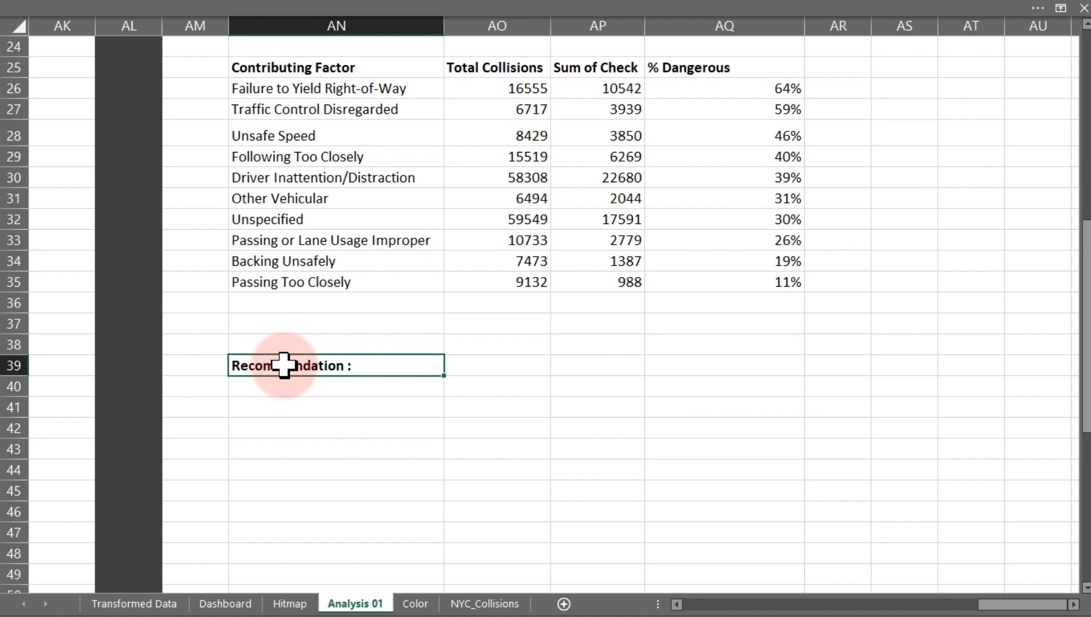
{"action": "key", "text": "Return"}
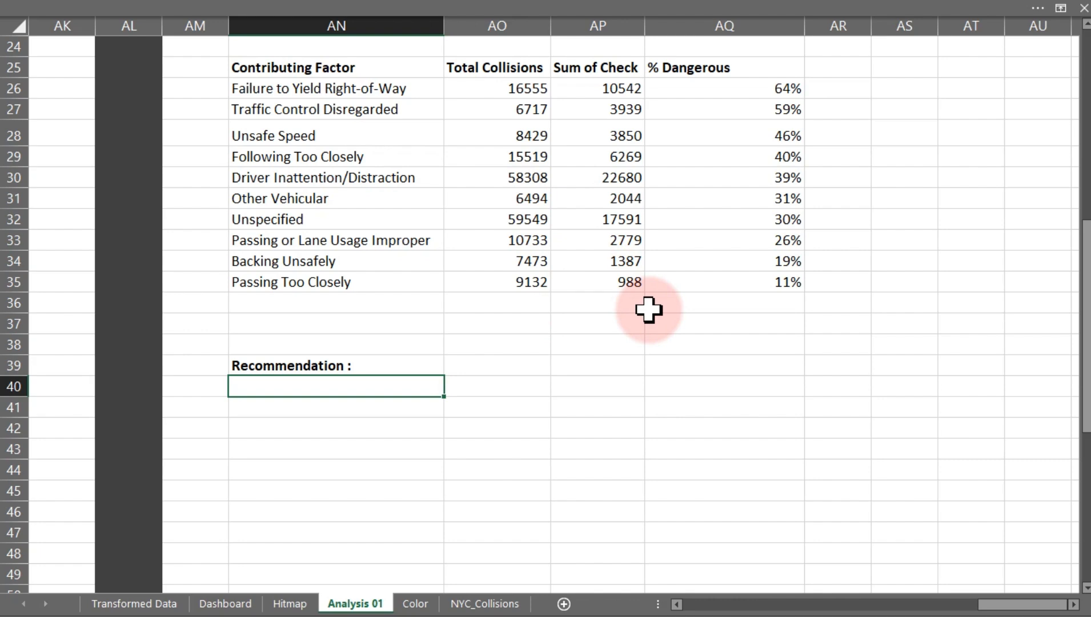
Start a formula in AN40 with the text "Collision Cause Summary: " joined to a CHAR(10) line break
{"action": "type", "text": "=\"Collision Cau"}
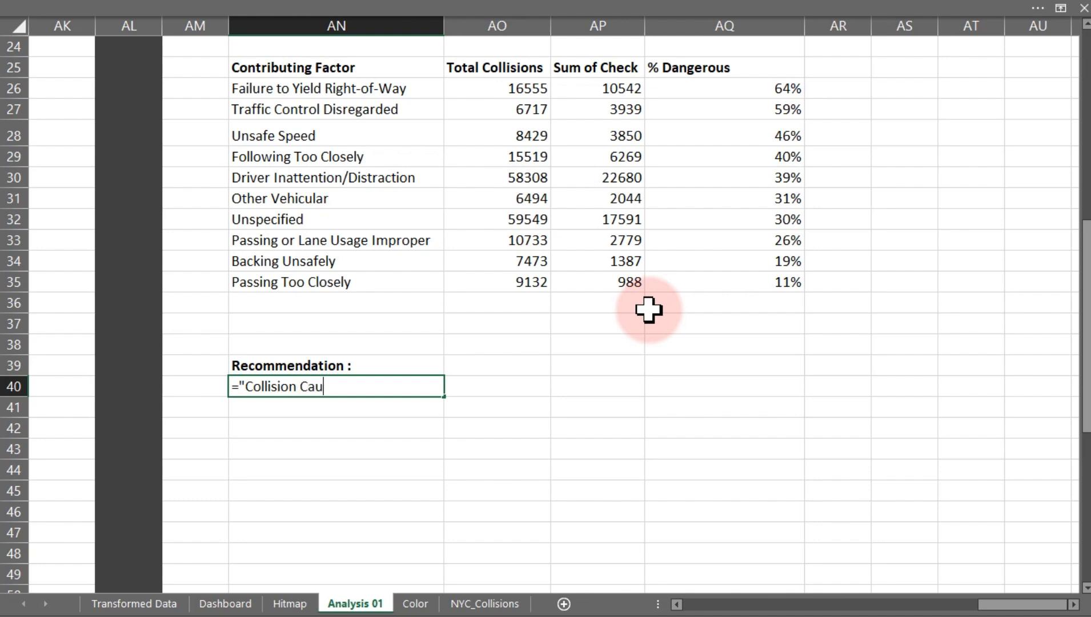
{"action": "type", "text": "se Summary"}
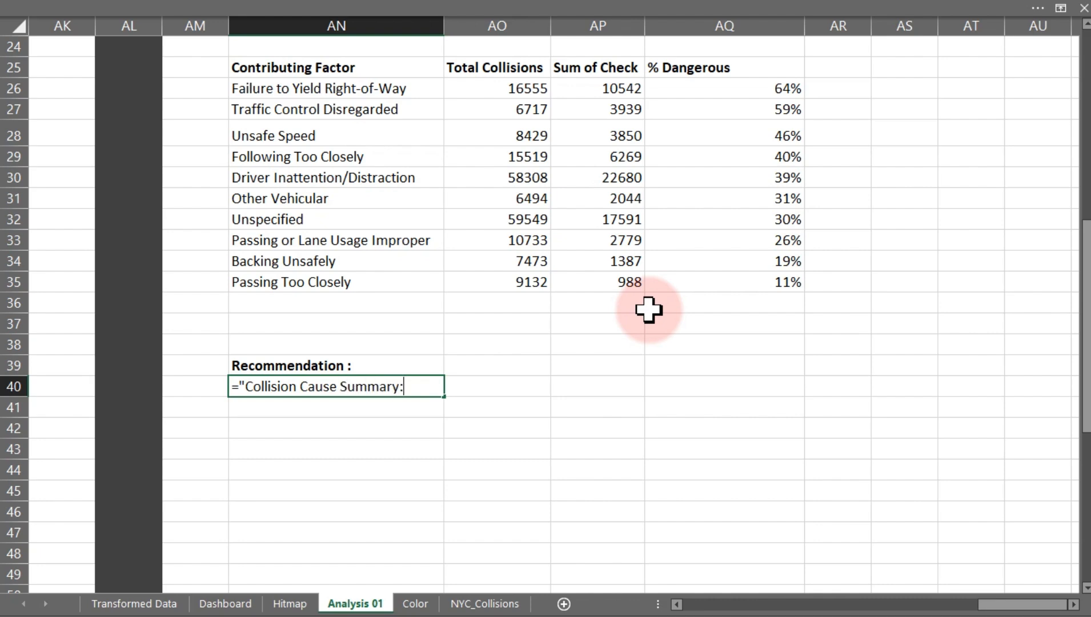
{"action": "type", "text": ": \" &cha"}
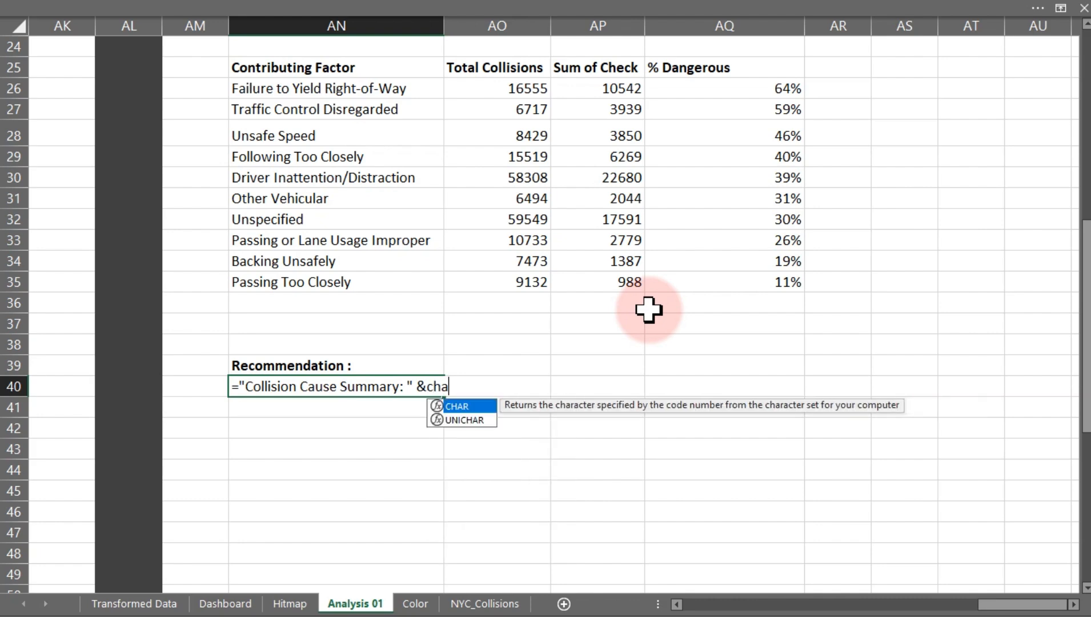
{"action": "key", "text": "Tab"}
{"action": "type", "text": "10)"}
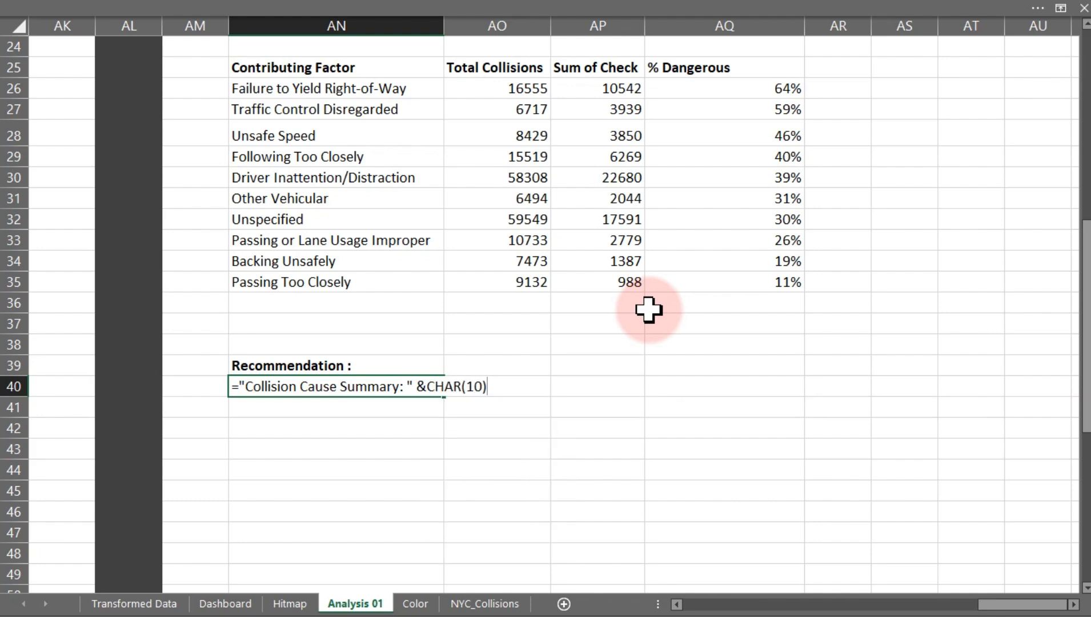
Append the label "Most common factor: " to the AN40 formula, joined to an INDEX function over AN26:AN35
{"action": "type", "text": "& \""}
{"action": "type", "text": "Most common factor"}
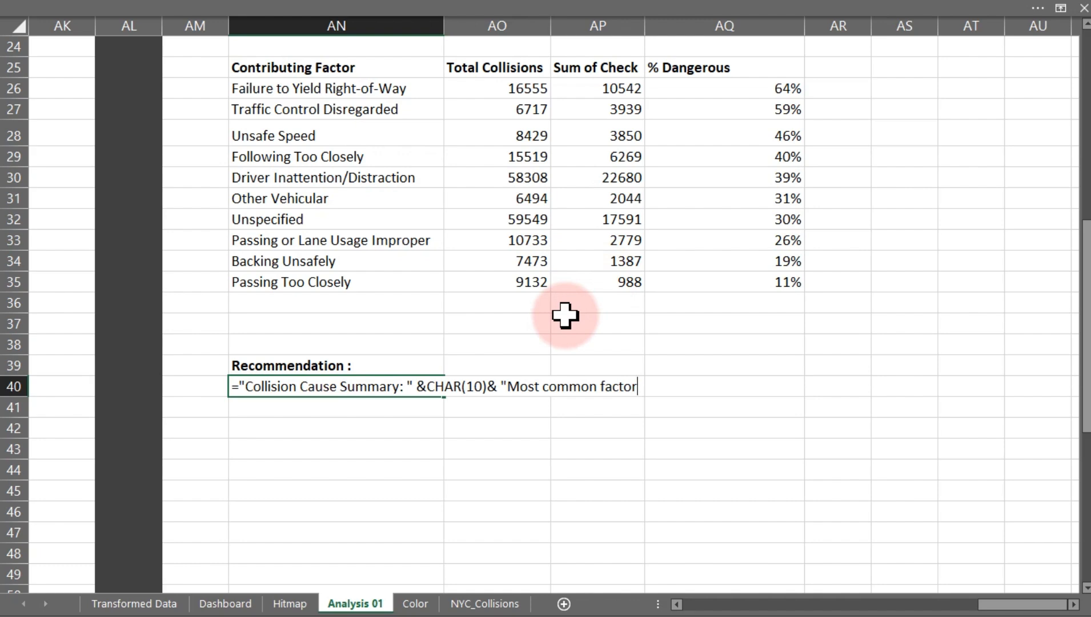
{"action": "type", "text": "\"& ind"}
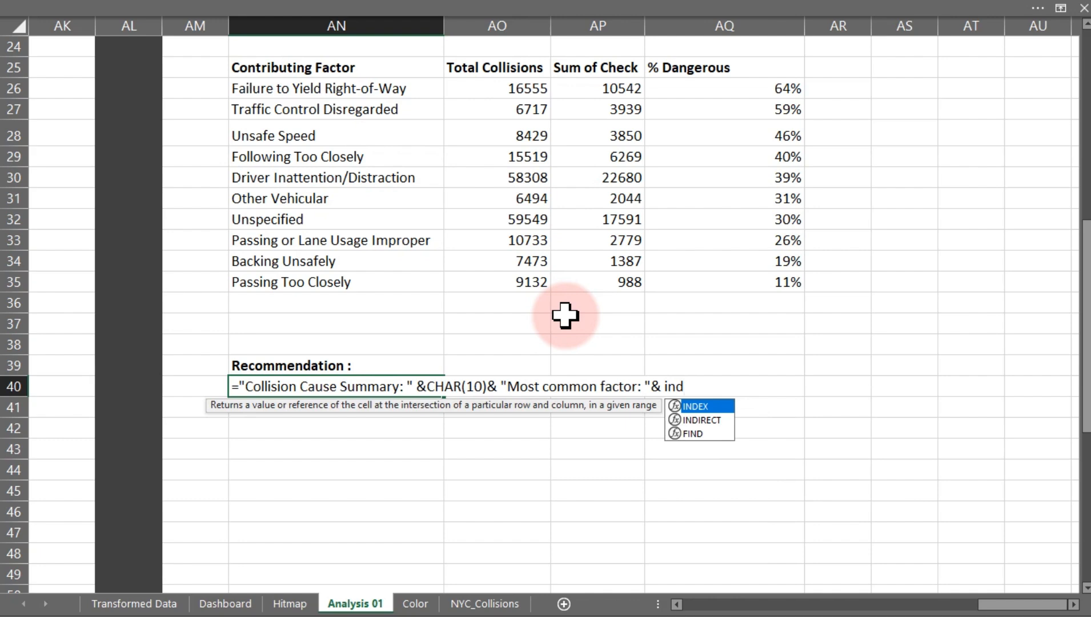
{"action": "key", "text": "Tab"}
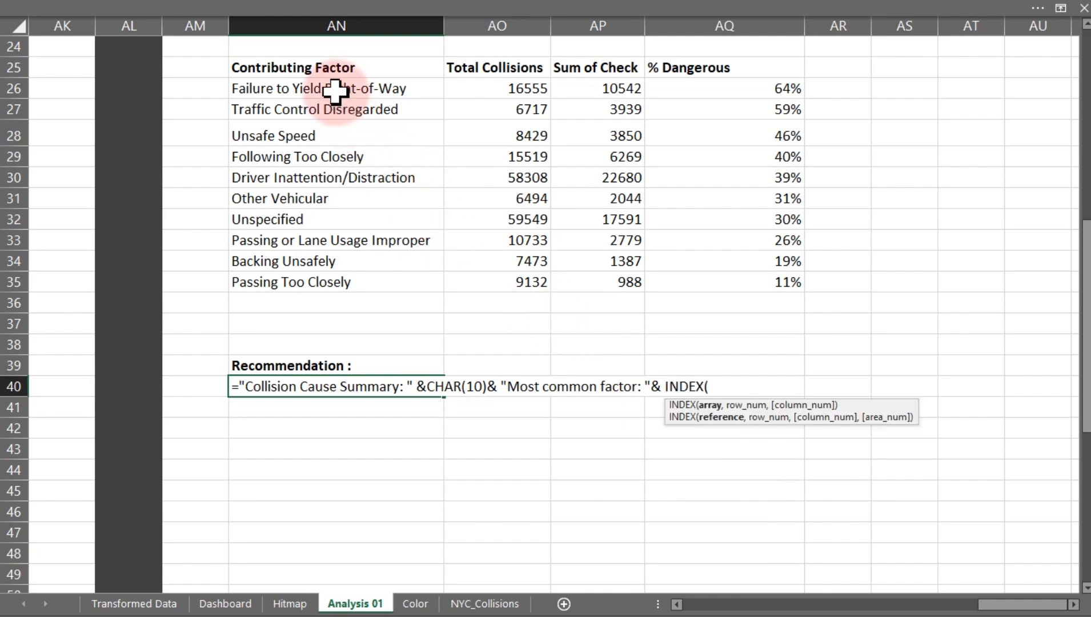
{"action": "left_click_drag", "start_coordinate": [337, 93], "coordinate": [334, 283]}
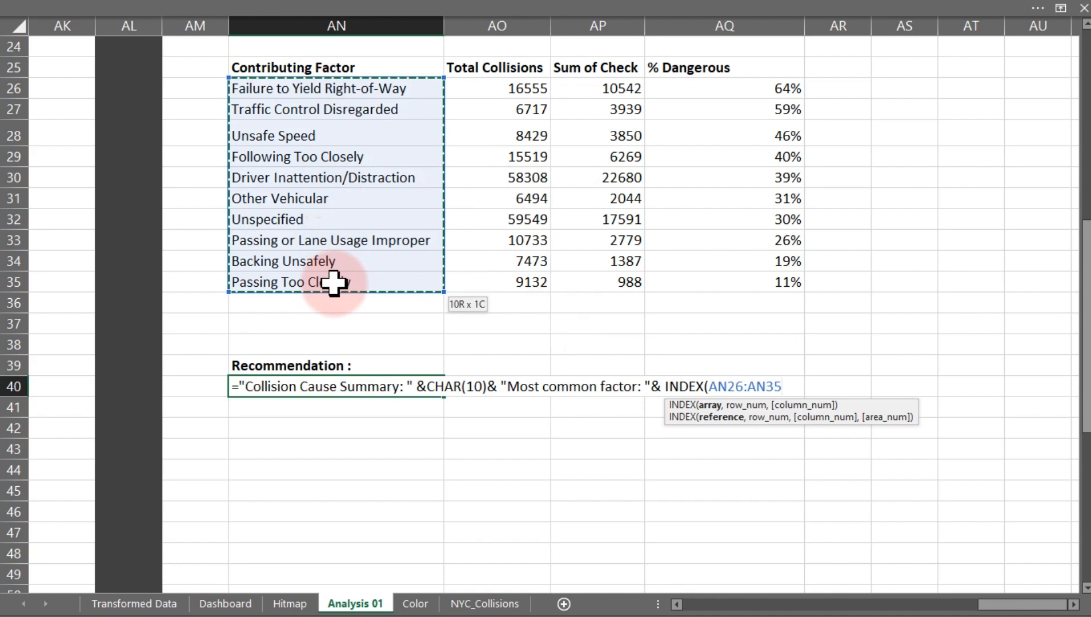
{"action": "type", "text": ","}
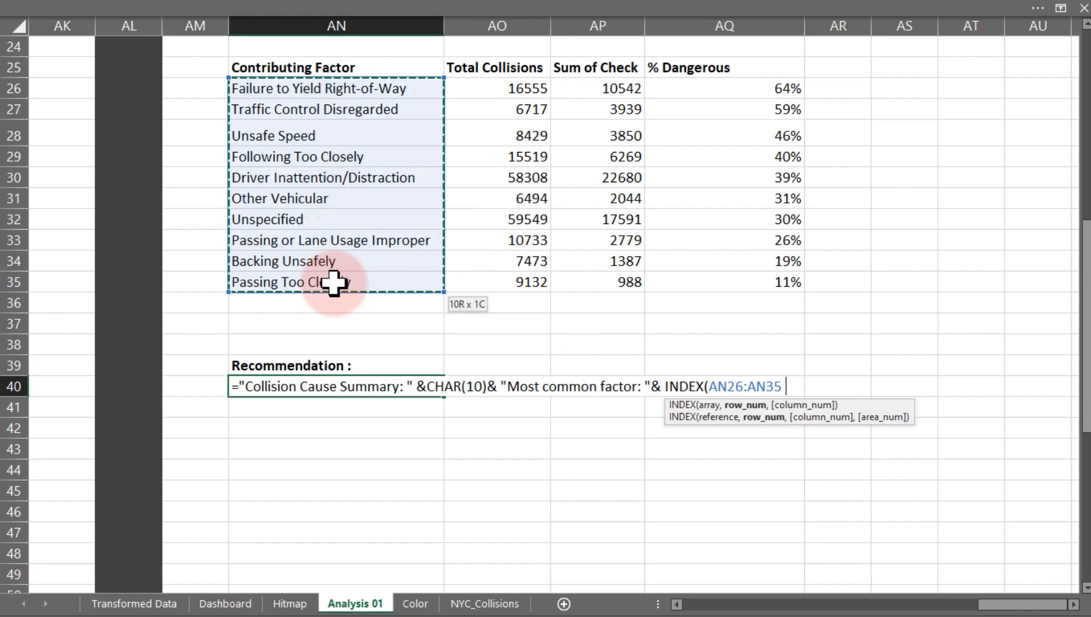
Complete the INDEX row argument with MATCH(MAX(AO26:AO35),AO26:AO35,0) and commit the AN40 formula
{"action": "type", "text": "ma"}
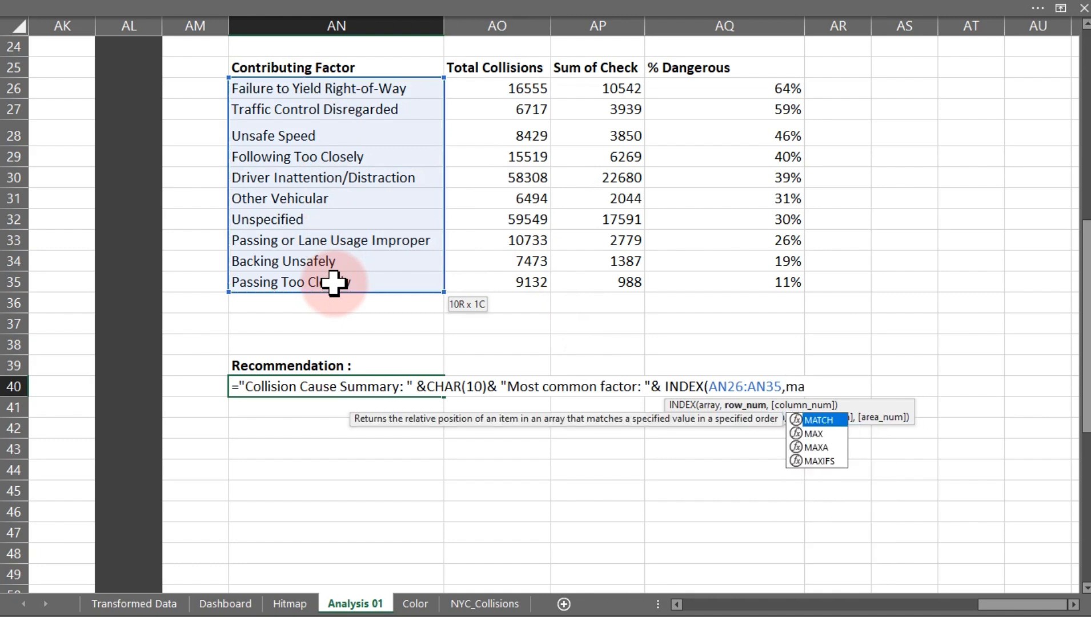
{"action": "key", "text": "Tab"}
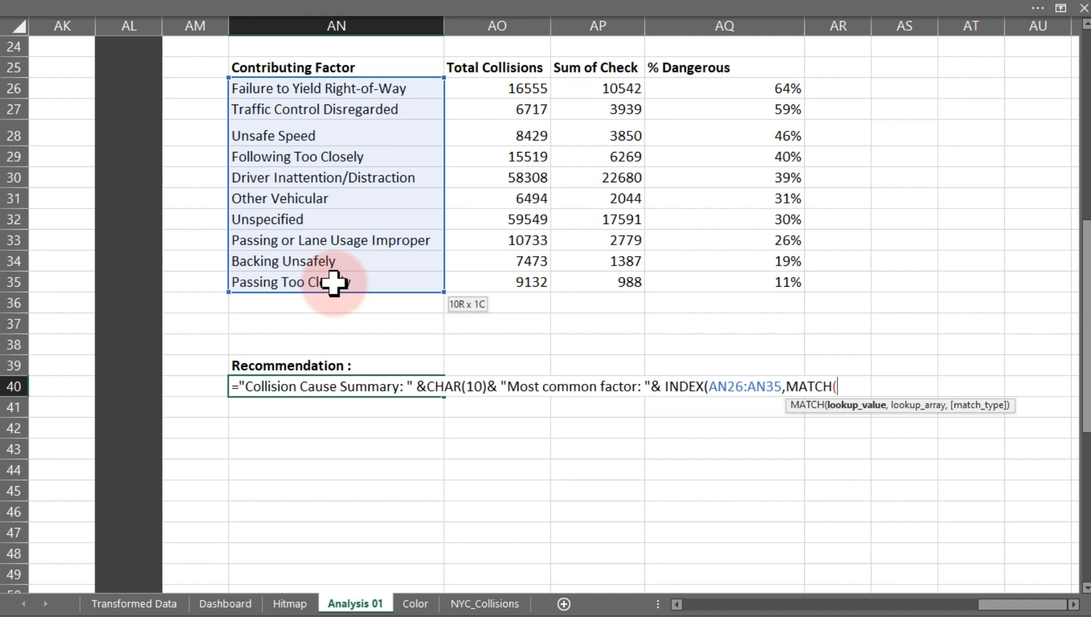
{"action": "type", "text": "max"}
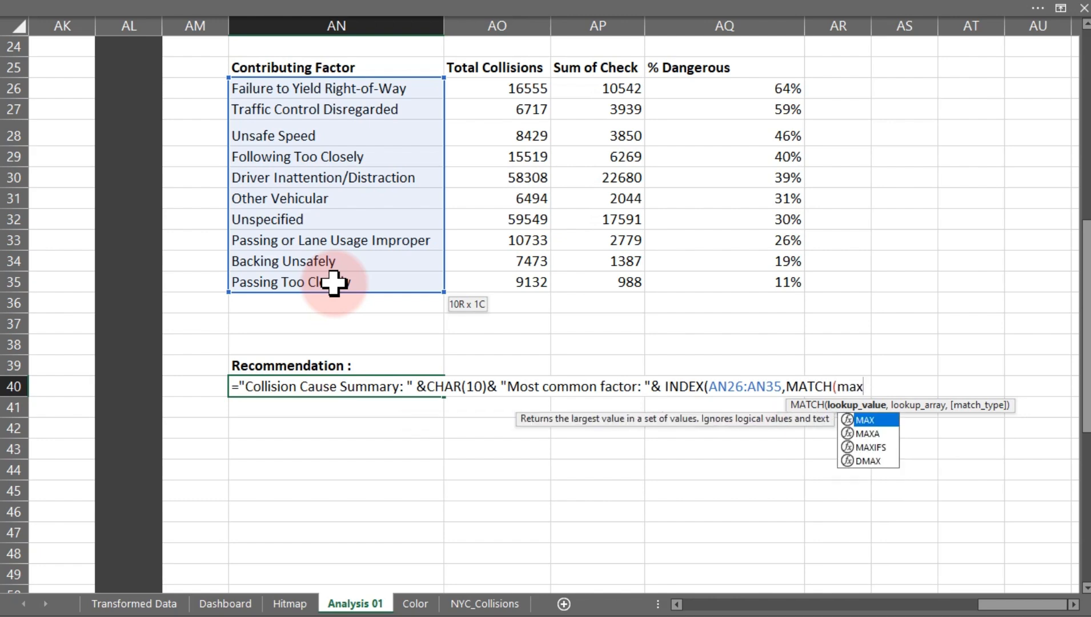
{"action": "key", "text": "Tab"}
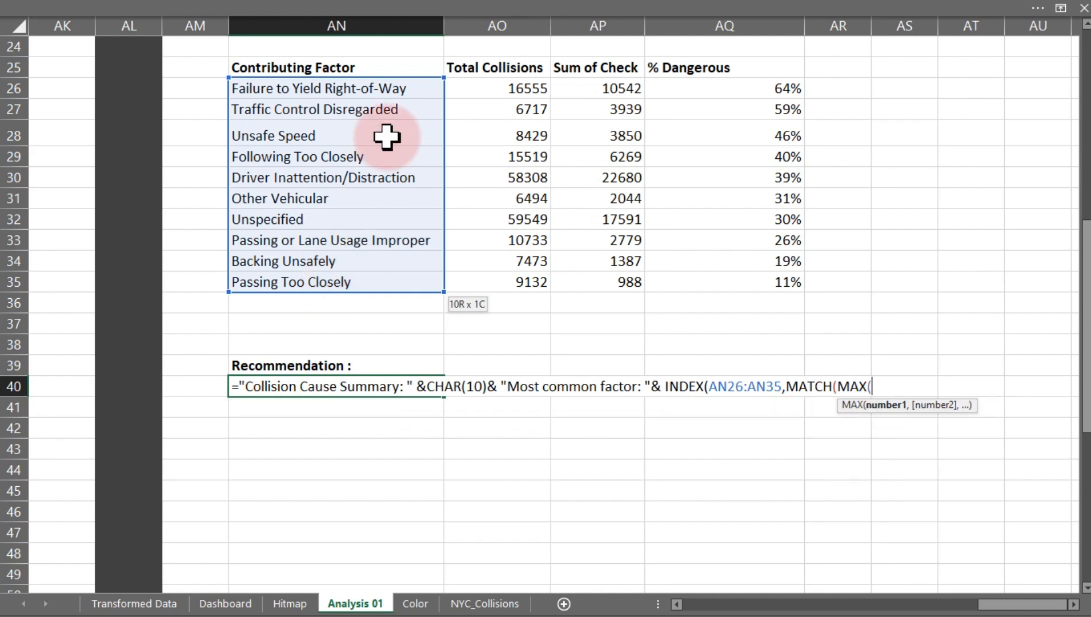
{"action": "left_click_drag", "start_coordinate": [531, 88], "coordinate": [524, 276]}
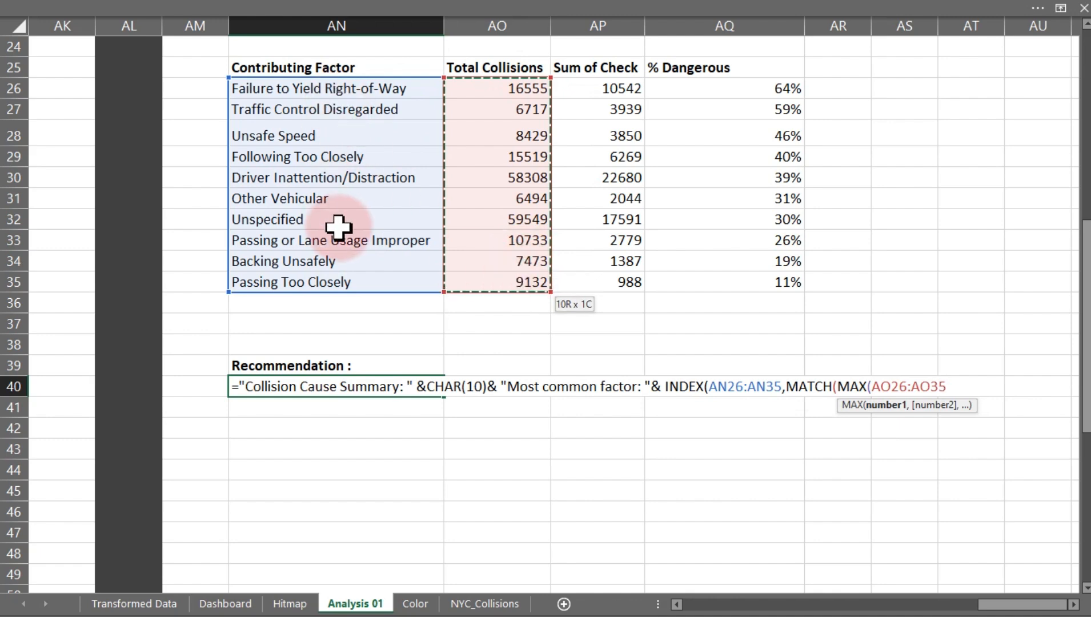
{"action": "type", "text": "),"}
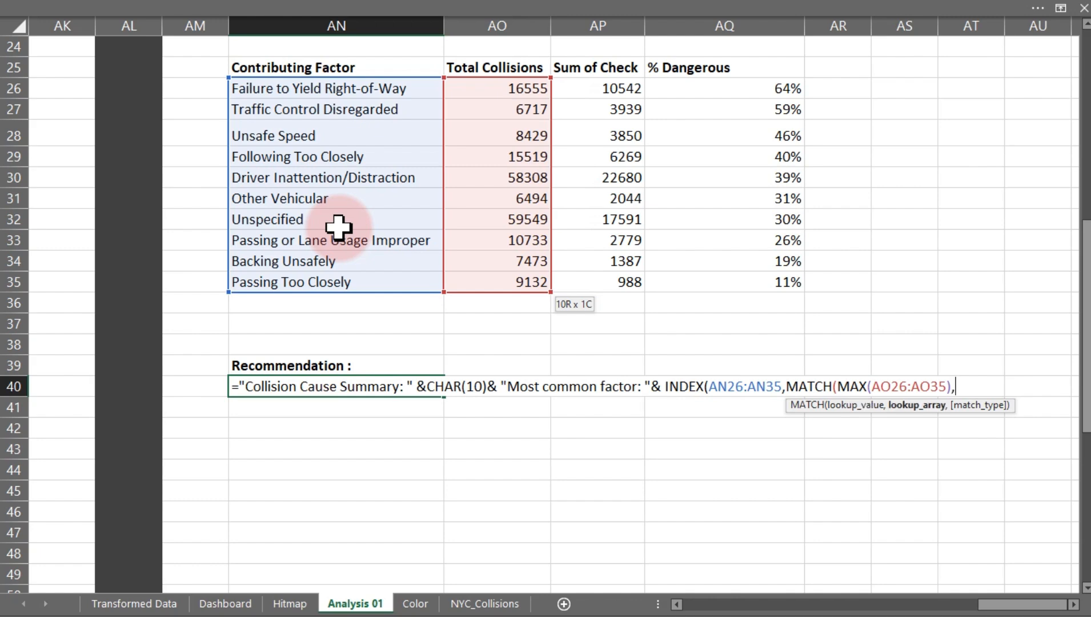
{"action": "left_click_drag", "start_coordinate": [504, 90], "coordinate": [509, 283]}
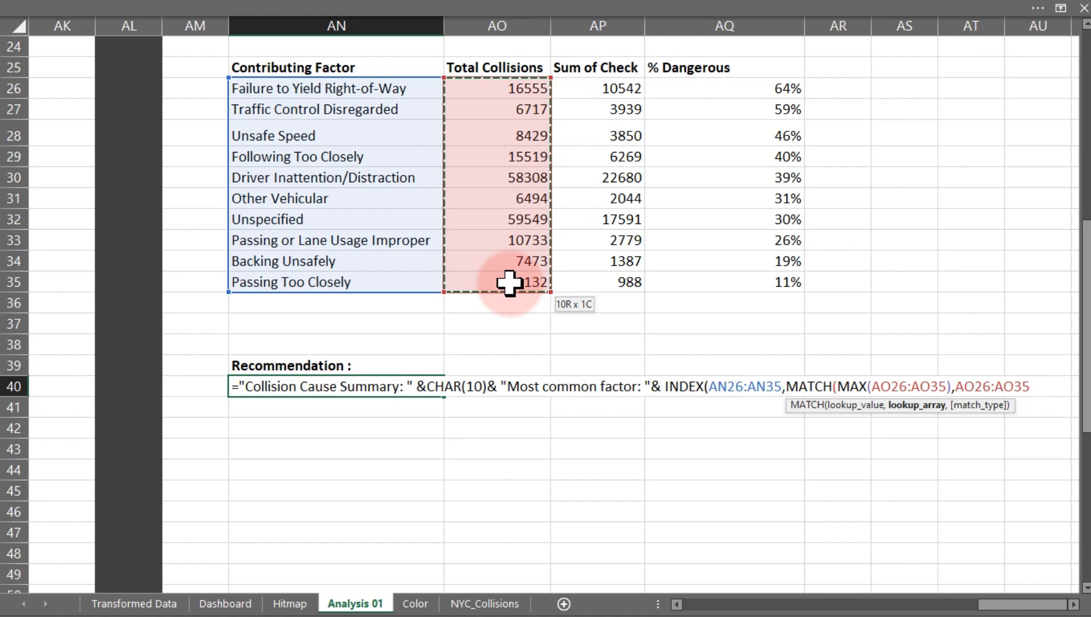
{"action": "type", "text": ","}
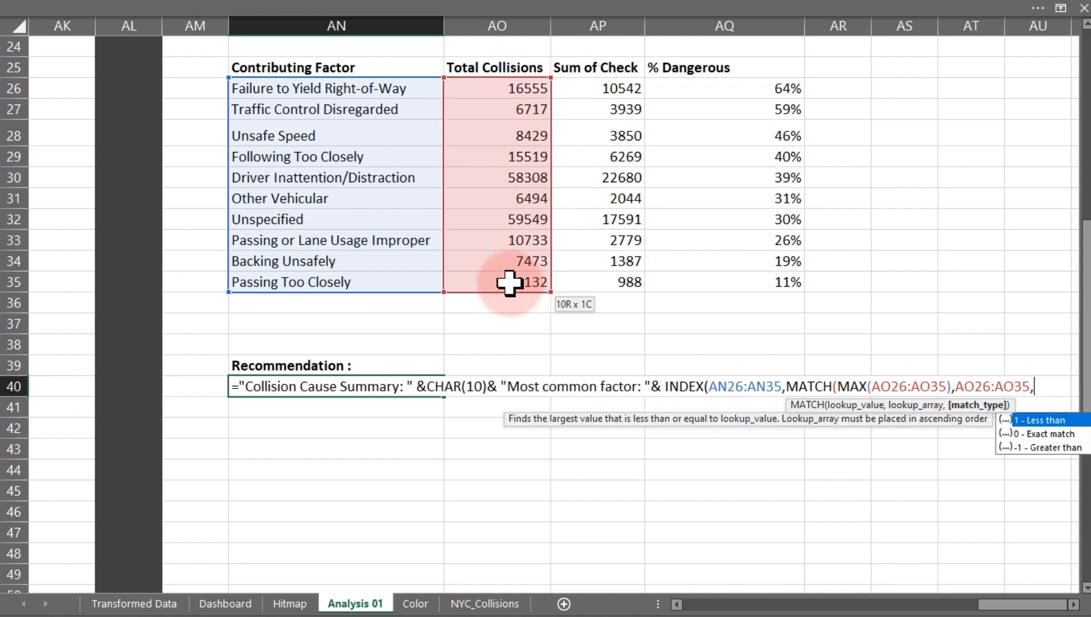
{"action": "type", "text": "0)"}
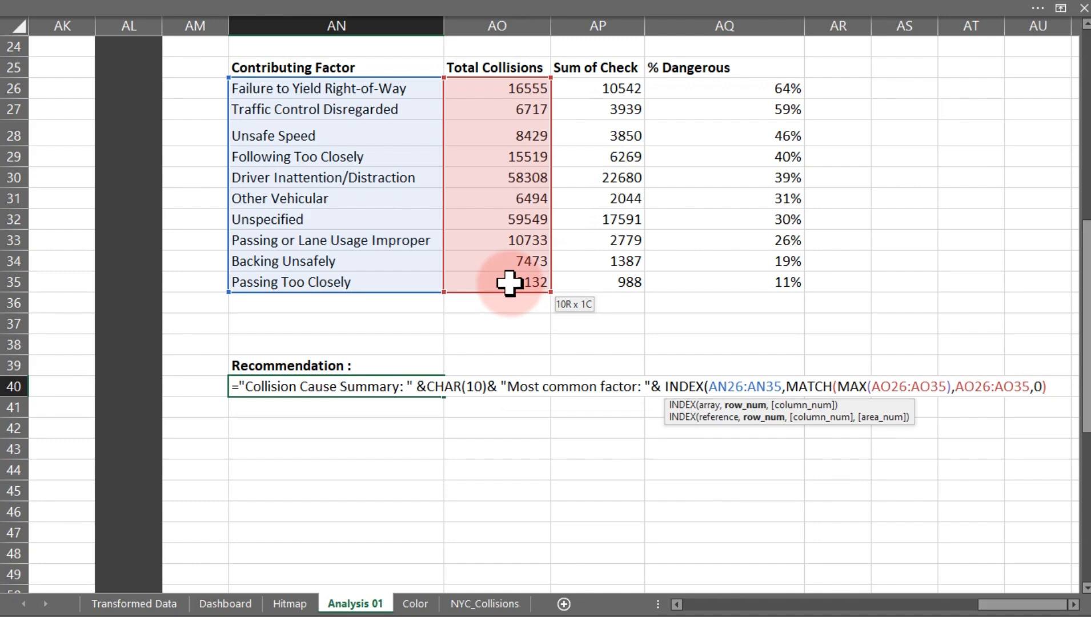
{"action": "key", "text": "Return"}
{"action": "key", "text": "Return"}
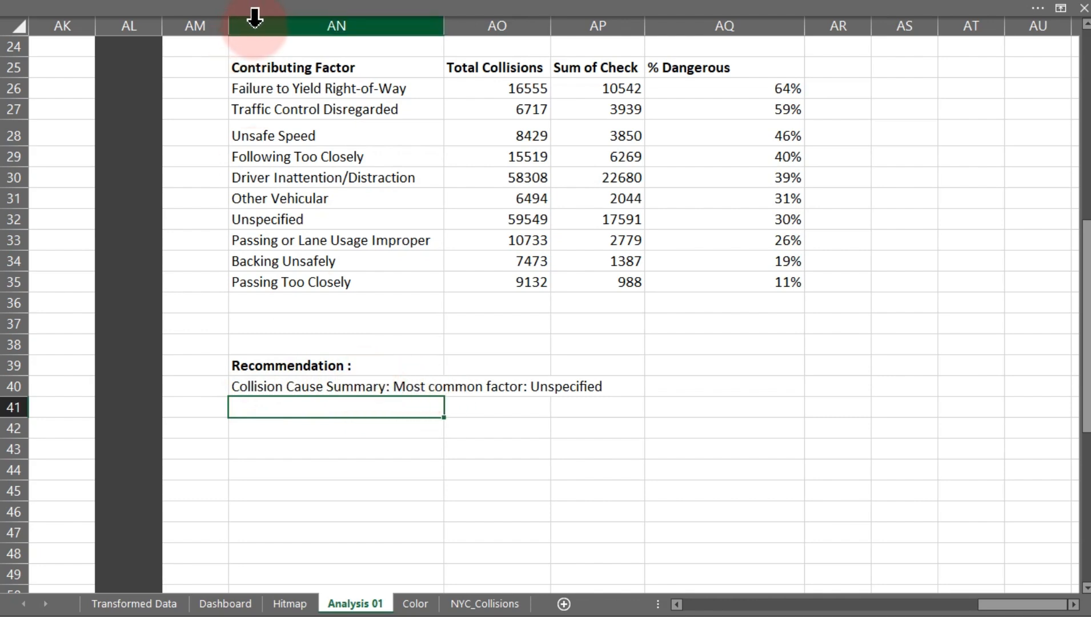
Draw a rectangle shape over the contributing factor table, spanning columns AO to AR
{"action": "left_click", "coordinate": [186, 8]}
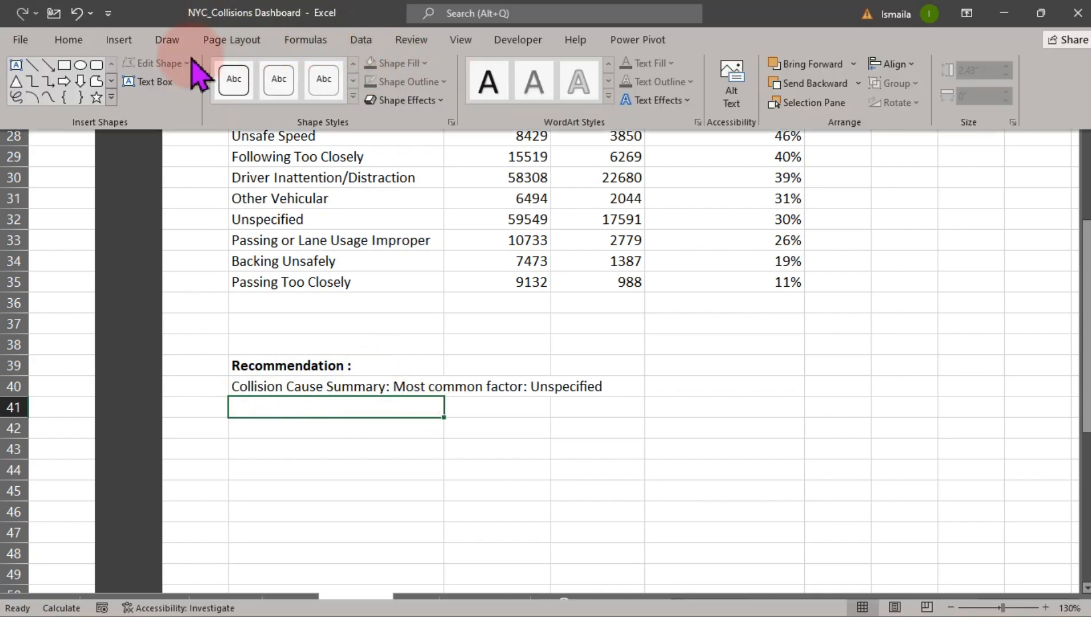
{"action": "left_click", "coordinate": [63, 64]}
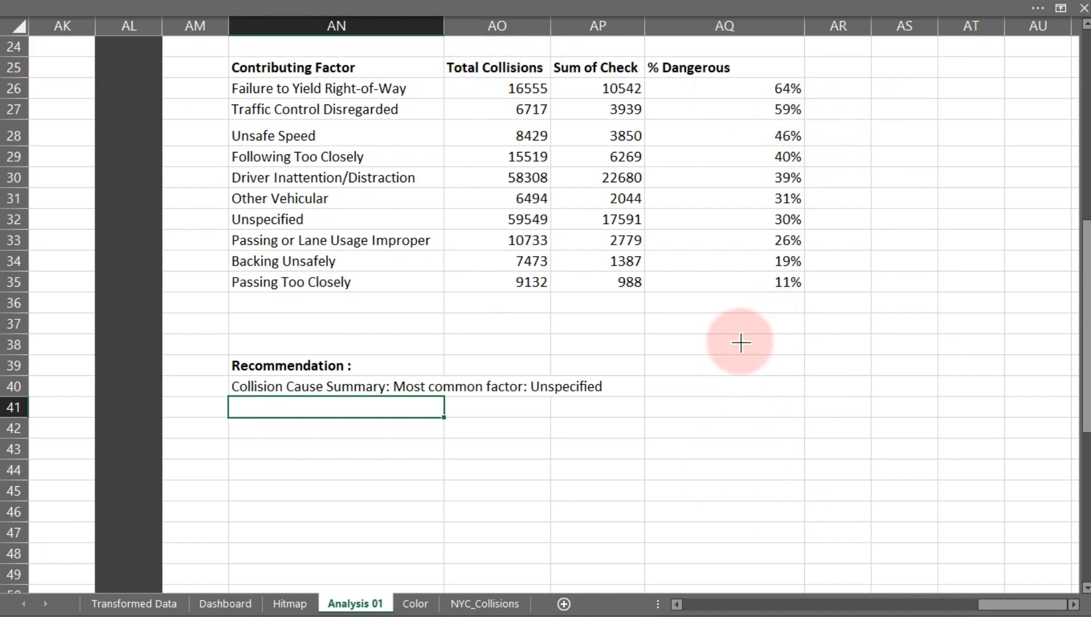
{"action": "left_click_drag", "start_coordinate": [497, 64], "coordinate": [827, 260]}
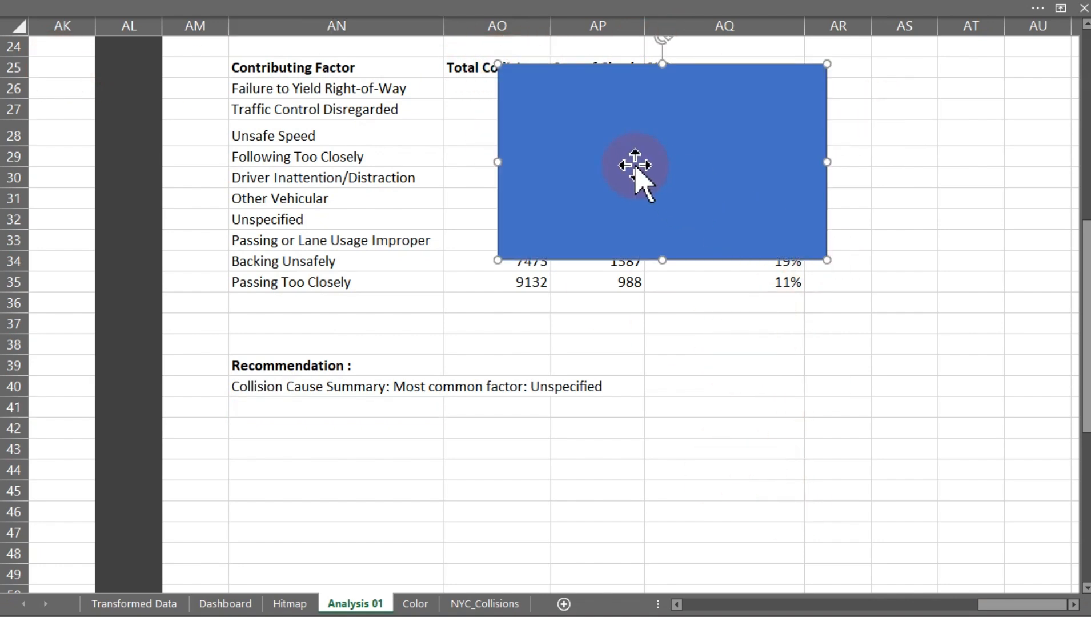
Link the rectangle's text to cell AN40 and place the shape, made smaller, beside the factor table over columns AR to AU
{"action": "left_click", "coordinate": [276, 12]}
{"action": "left_click", "coordinate": [462, 40]}
{"action": "left_click", "coordinate": [275, 73]}
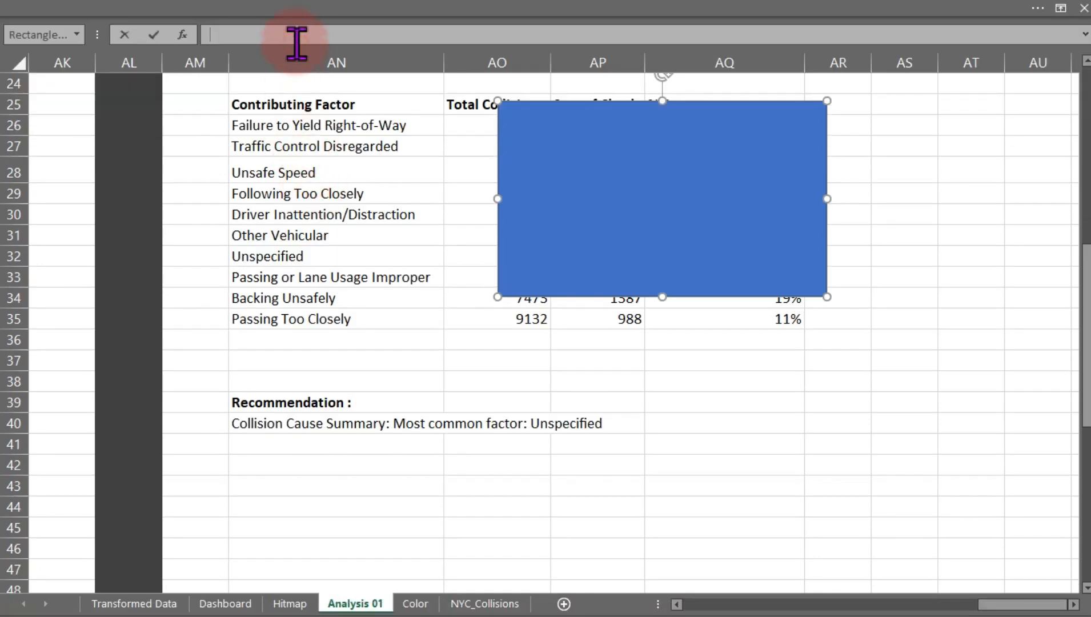
{"action": "left_click", "coordinate": [256, 425]}
{"action": "key", "text": "Return"}
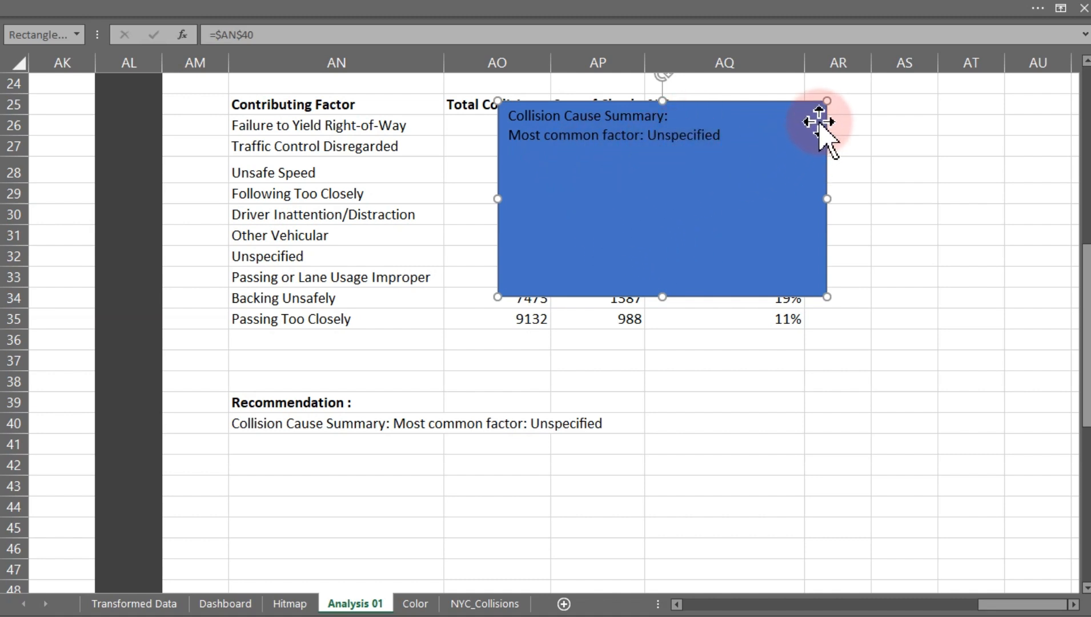
{"action": "left_click_drag", "start_coordinate": [826, 101], "coordinate": [741, 129]}
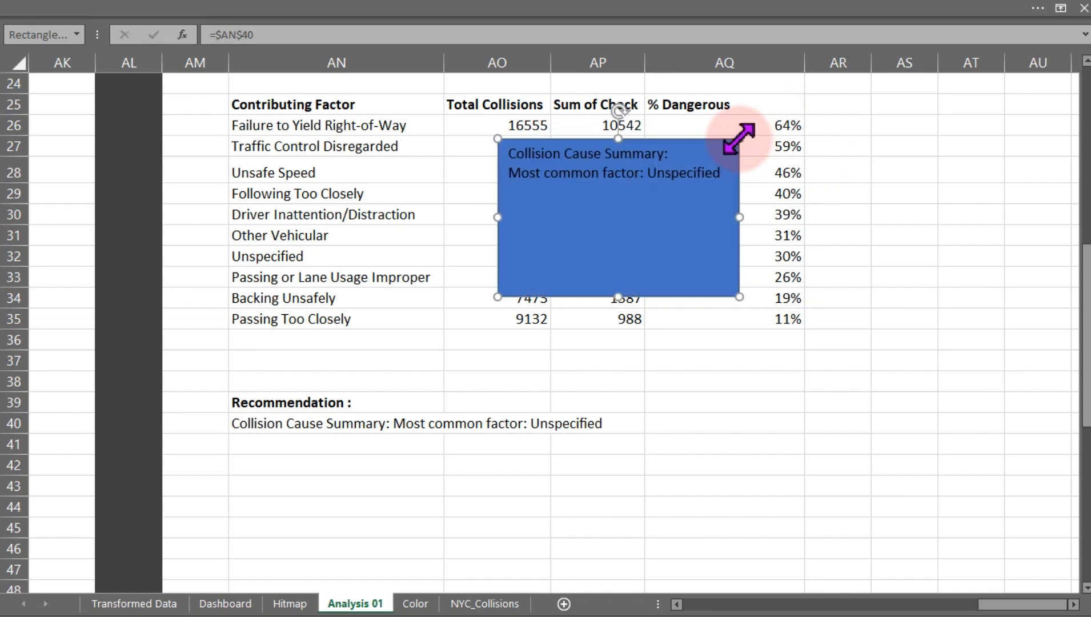
{"action": "left_click_drag", "start_coordinate": [677, 206], "coordinate": [1007, 191]}
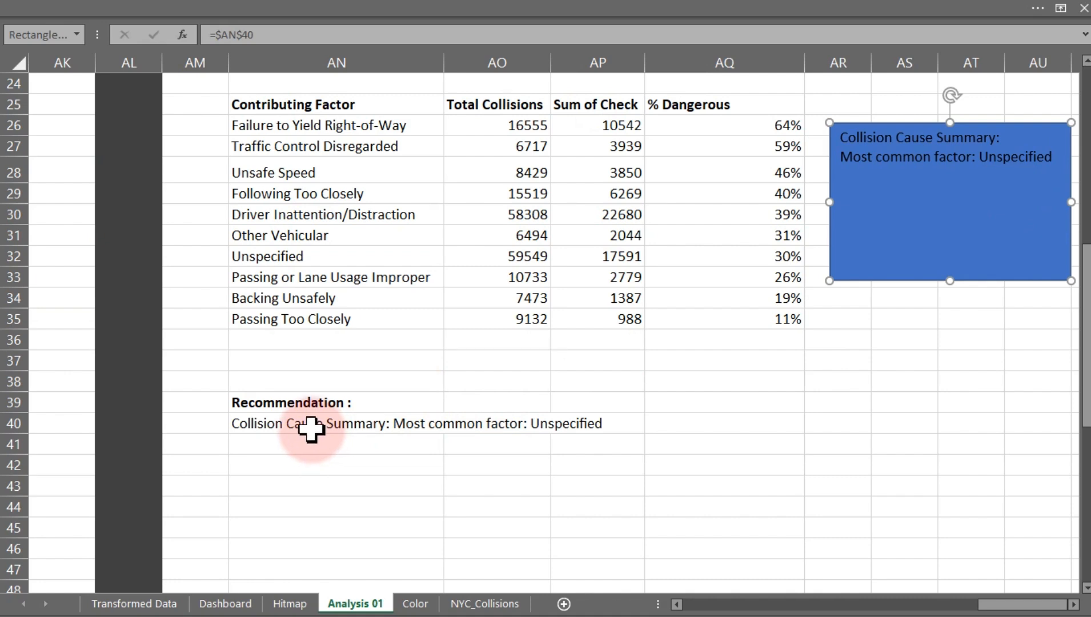
Append an opening parenthesis text "(" joined to MAX(AO26:AO35) at the end of the AN40 formula
{"action": "double_click", "coordinate": [289, 422]}
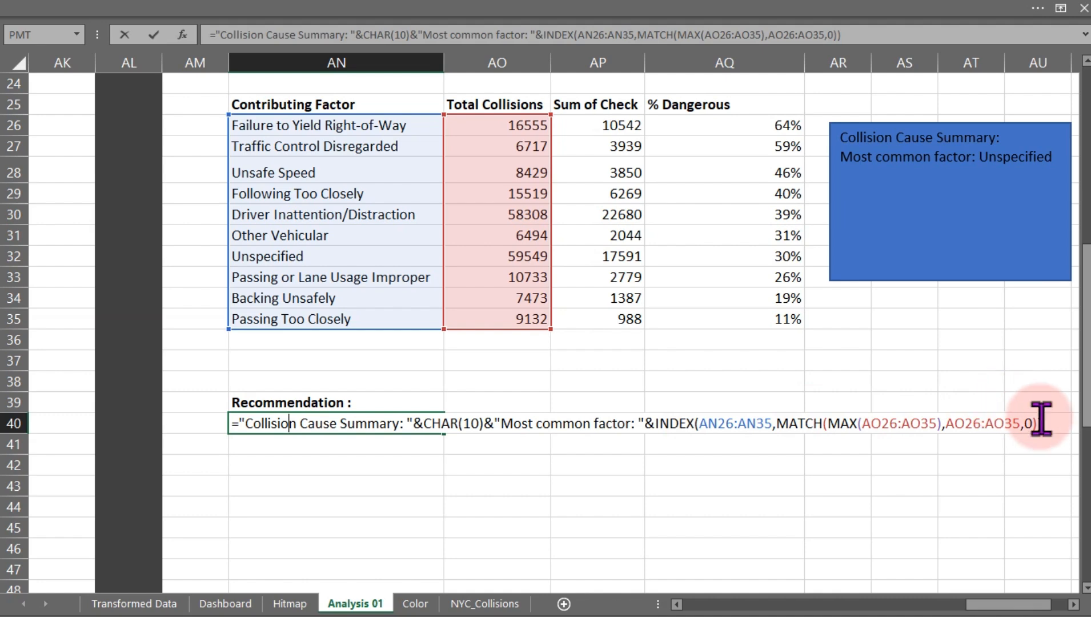
{"action": "left_click", "coordinate": [1074, 604]}
{"action": "left_click", "coordinate": [1075, 604]}
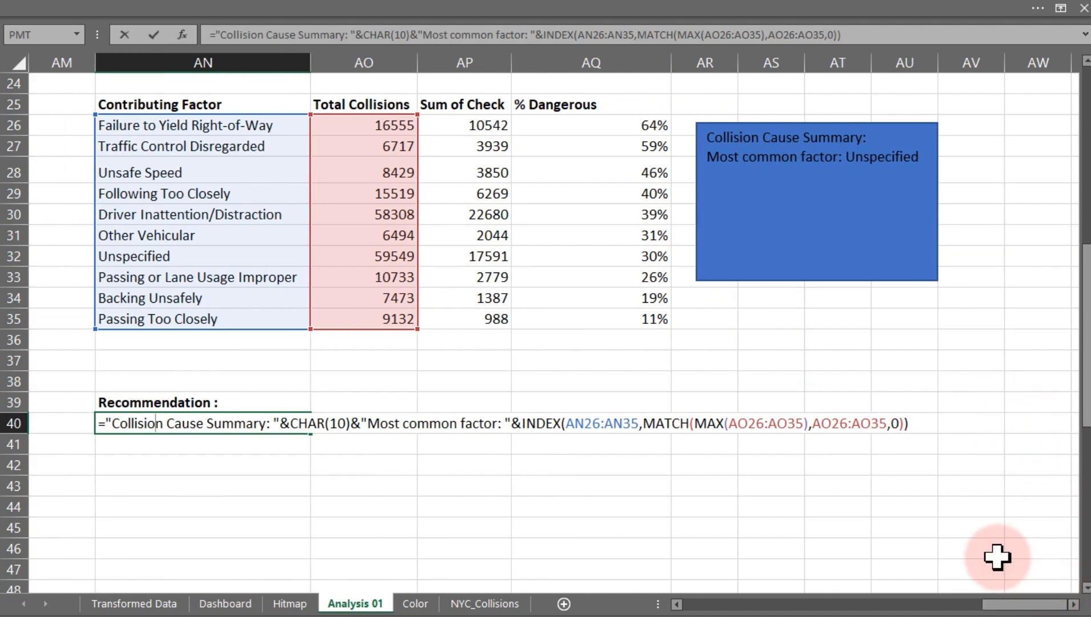
{"action": "left_click", "coordinate": [921, 424]}
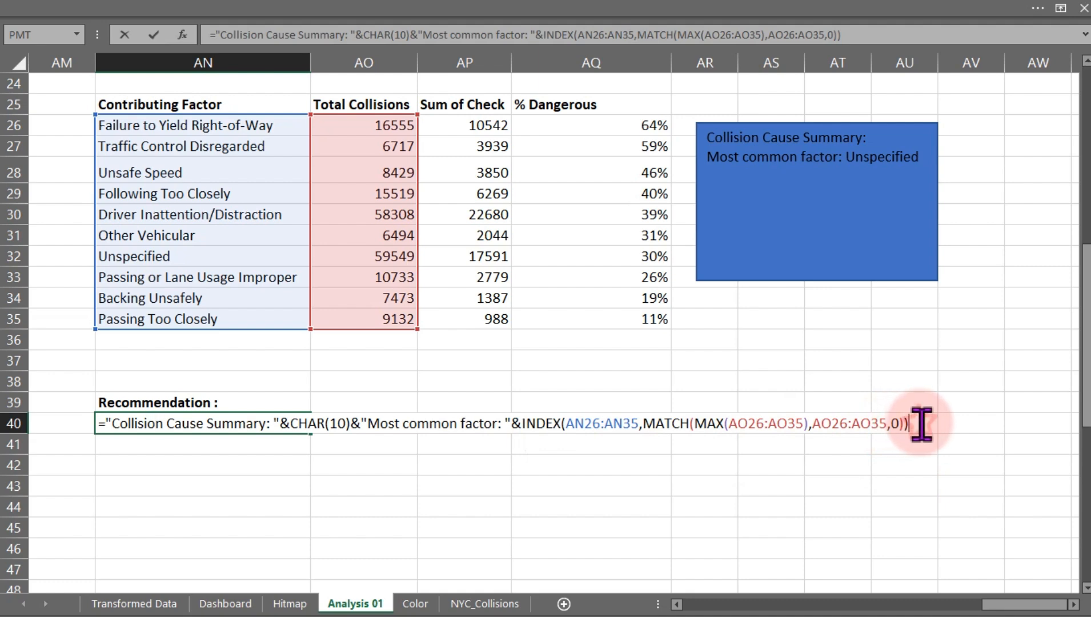
{"action": "type", "text": "&"}
{"action": "type", "text": "\"("}
{"action": "type", "text": "&"}
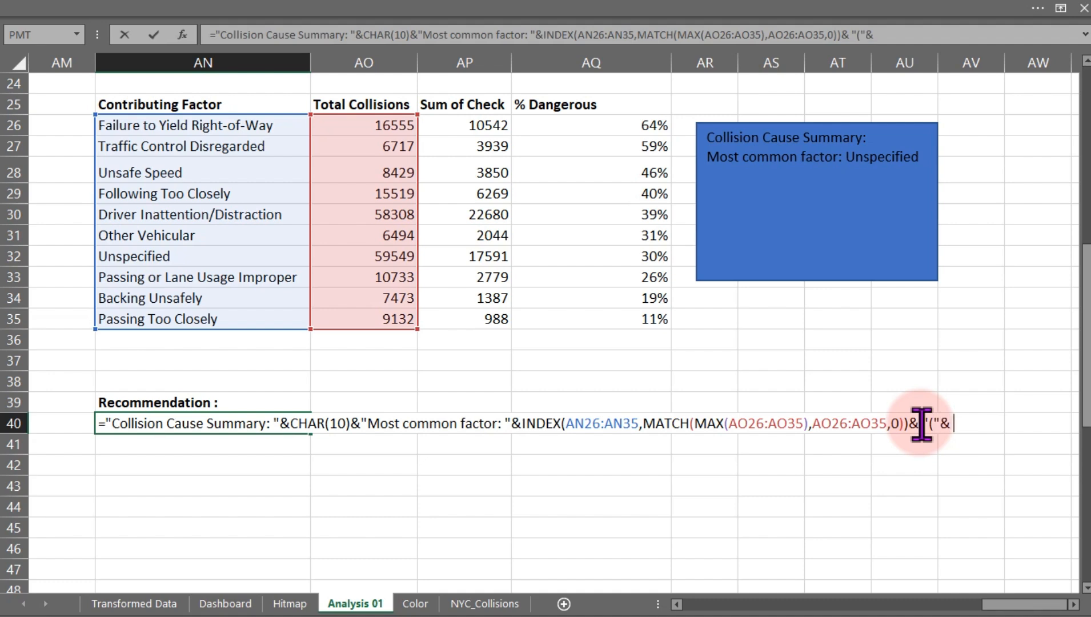
{"action": "type", "text": " max"}
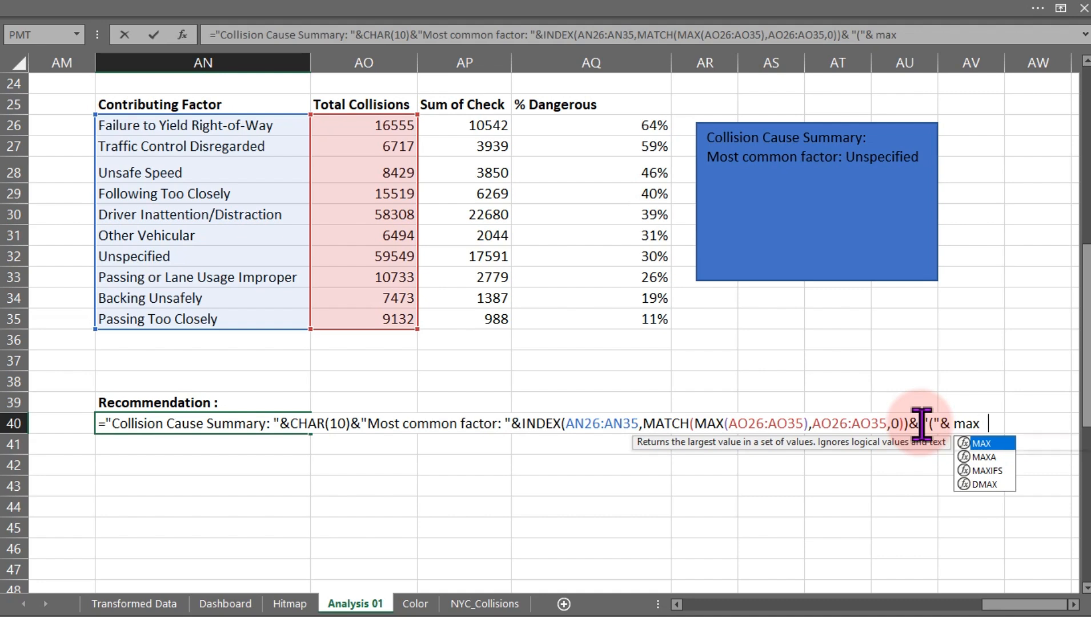
{"action": "key", "text": "Tab"}
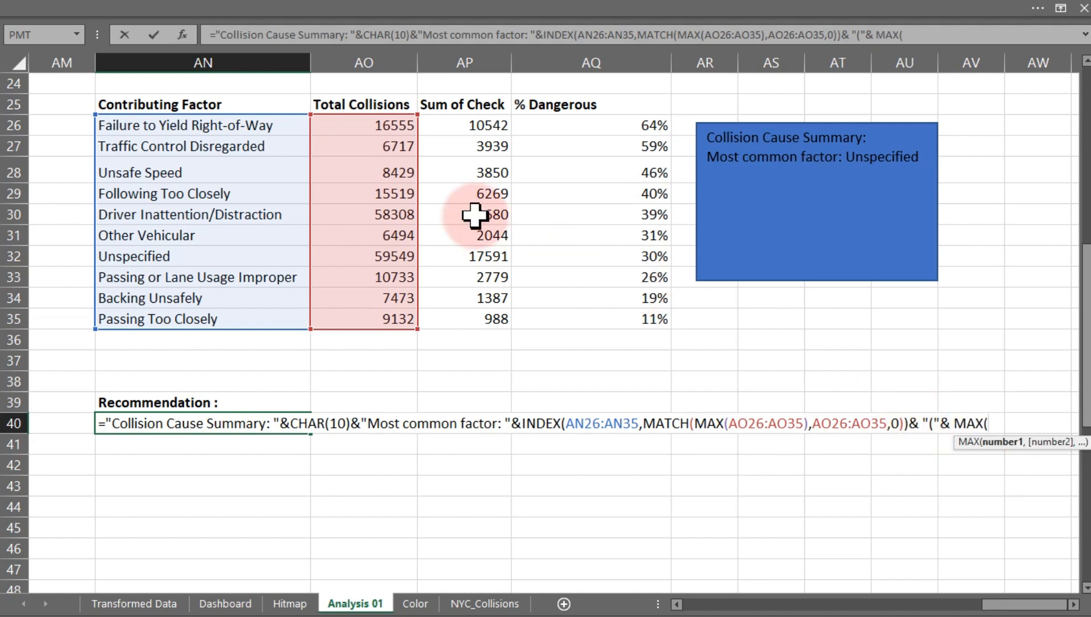
{"action": "left_click_drag", "start_coordinate": [362, 121], "coordinate": [373, 318]}
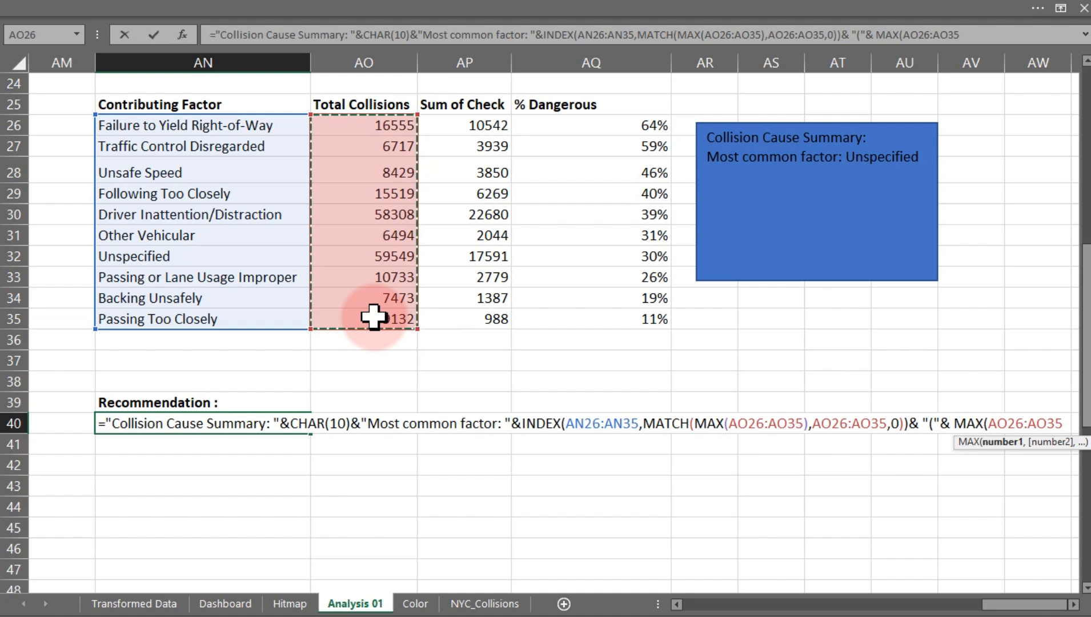
{"action": "type", "text": ")"}
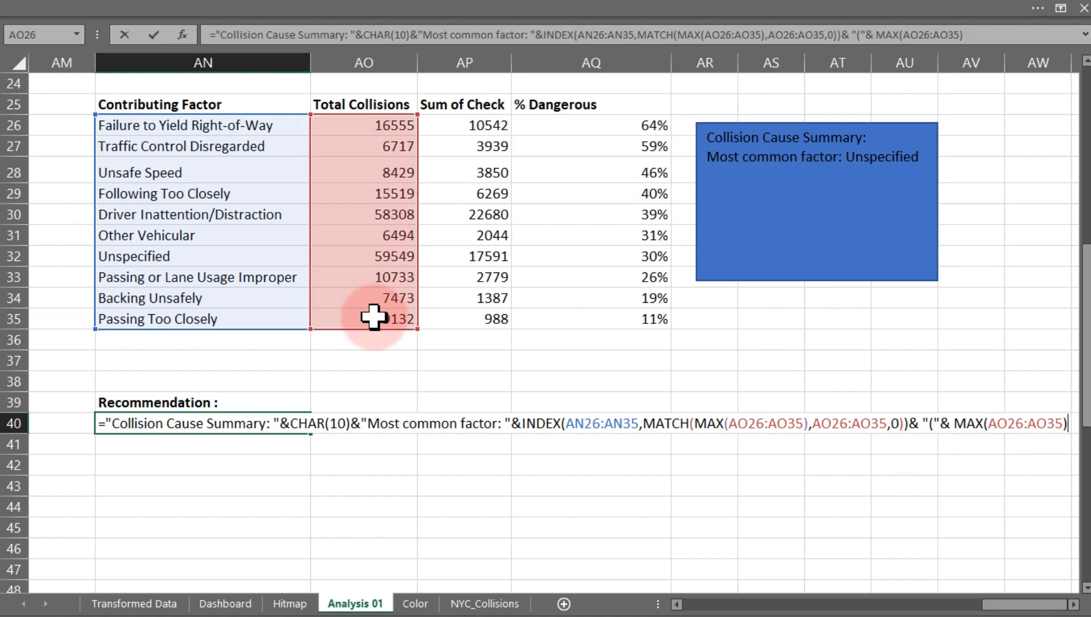
Append the closing text " collisions) " to the AN40 formula and commit it
{"action": "type", "text": "& \""}
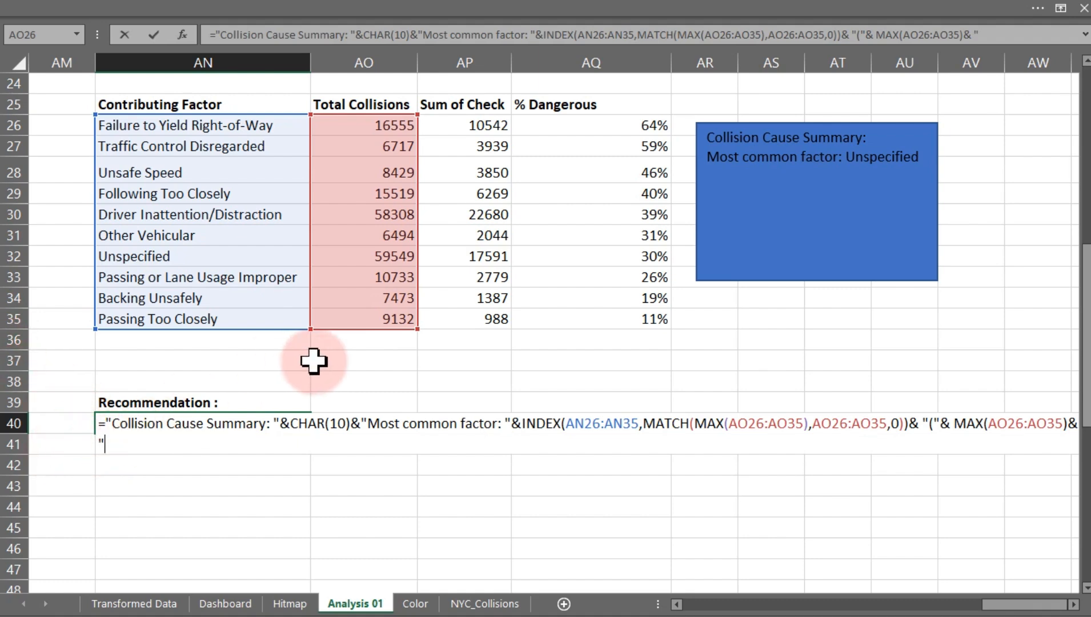
{"action": "type", "text": " collision"}
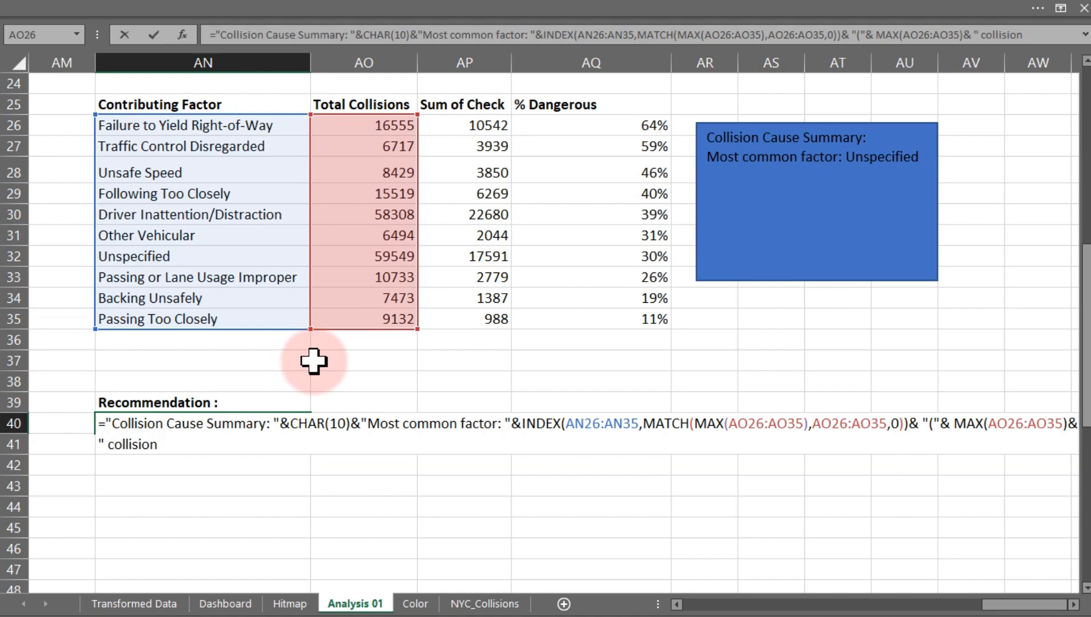
{"action": "type", "text": "s) \""}
{"action": "key", "text": "Return"}
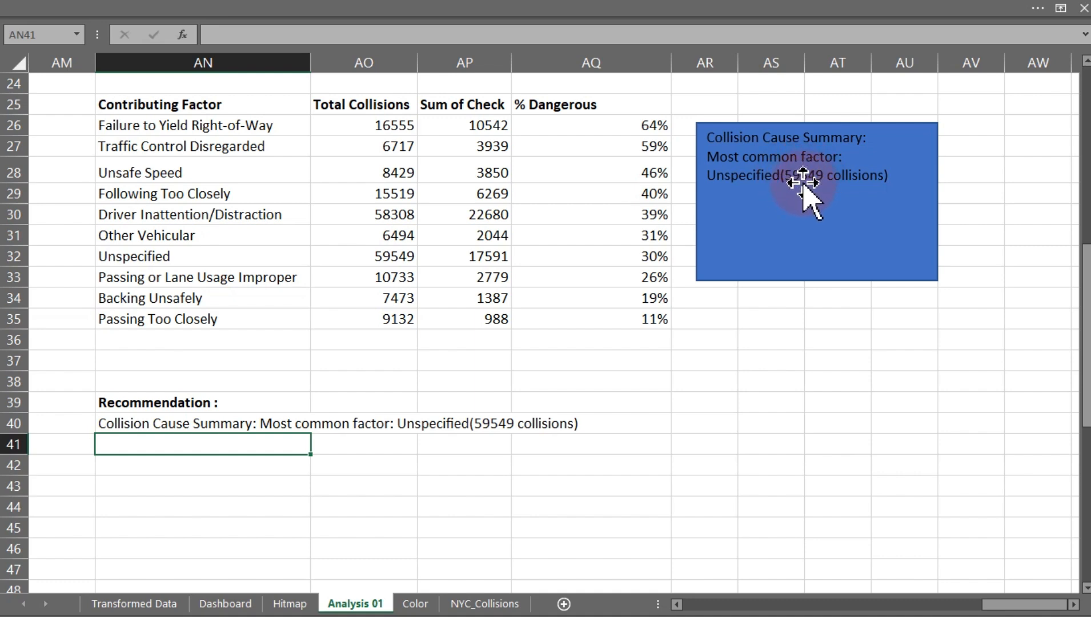
Insert a TEXT function in front of the last MAX(AO26:AO35) in the AN40 formula
{"action": "left_click", "coordinate": [144, 420]}
{"action": "double_click", "coordinate": [144, 420]}
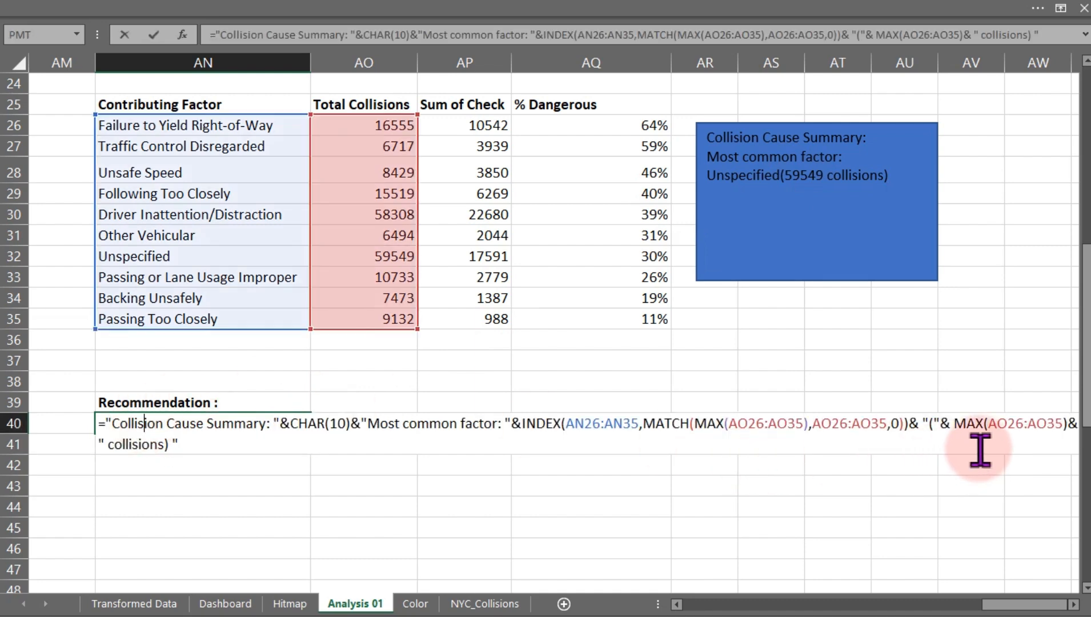
{"action": "left_click", "coordinate": [954, 424]}
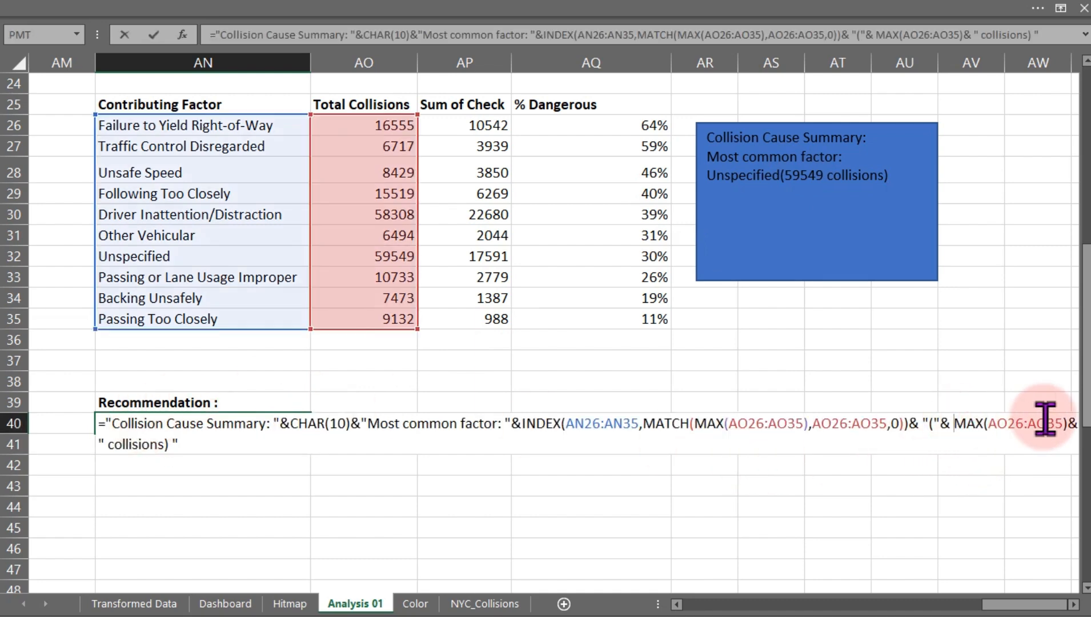
{"action": "type", "text": "tex"}
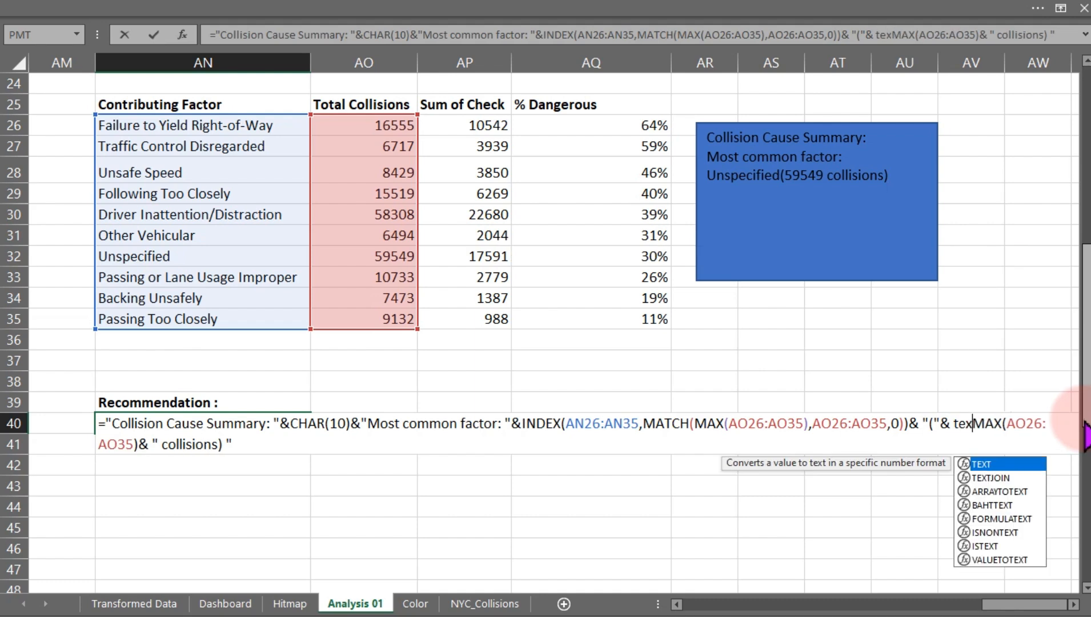
{"action": "key", "text": "Tab"}
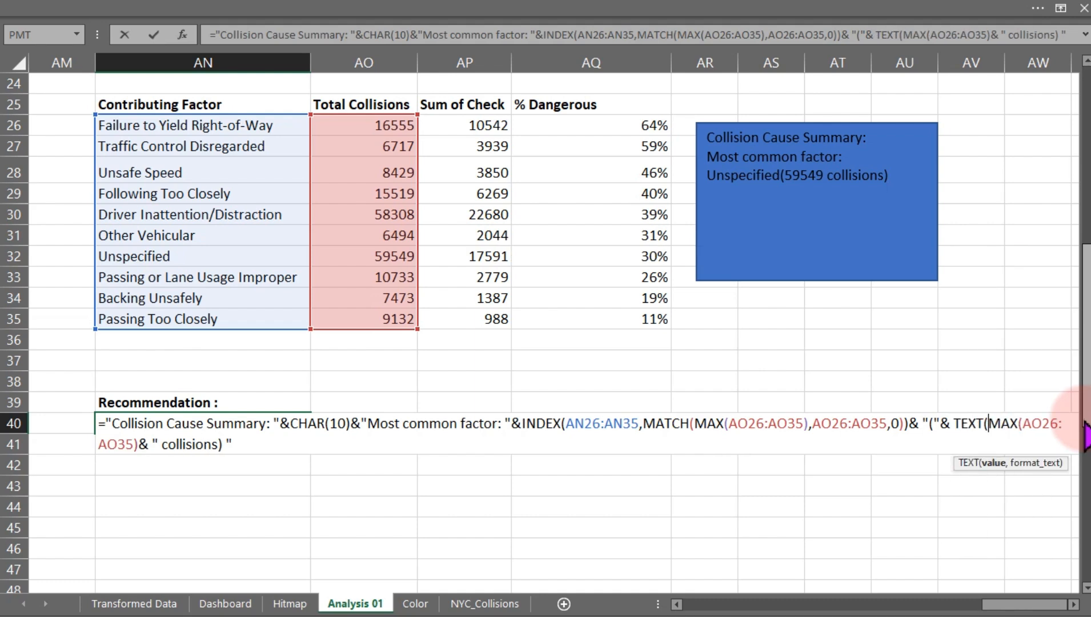
Complete the TEXT function with the format "#,##", commit AN40, and check the result against the Unspecified row's total collisions
{"action": "left_click", "coordinate": [141, 445]}
{"action": "type", "text": ","}
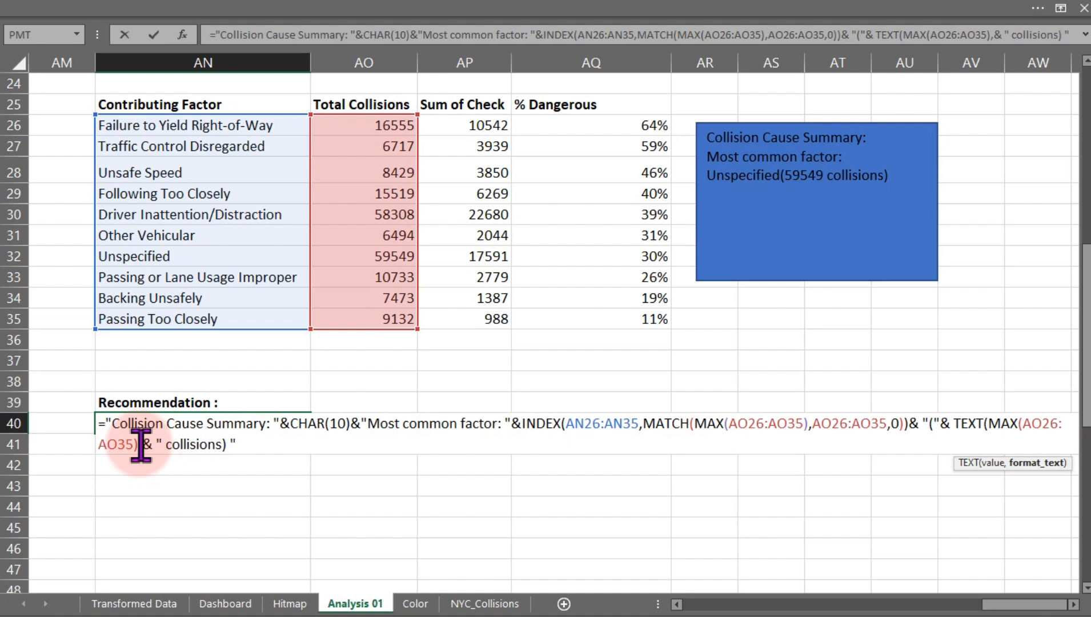
{"action": "type", "text": "\""}
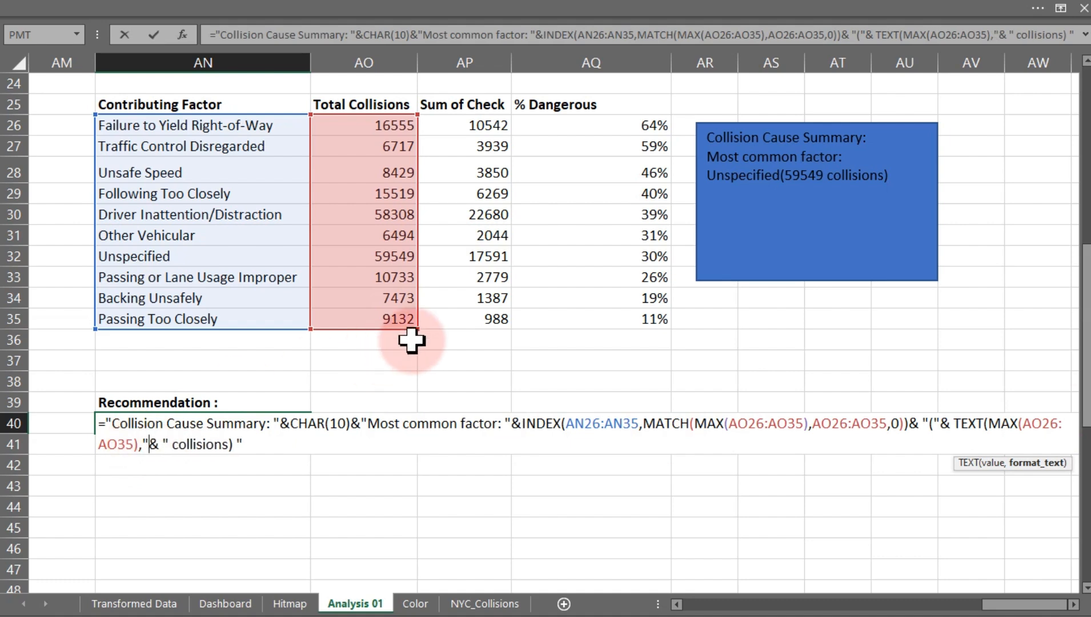
{"action": "type", "text": "#"}
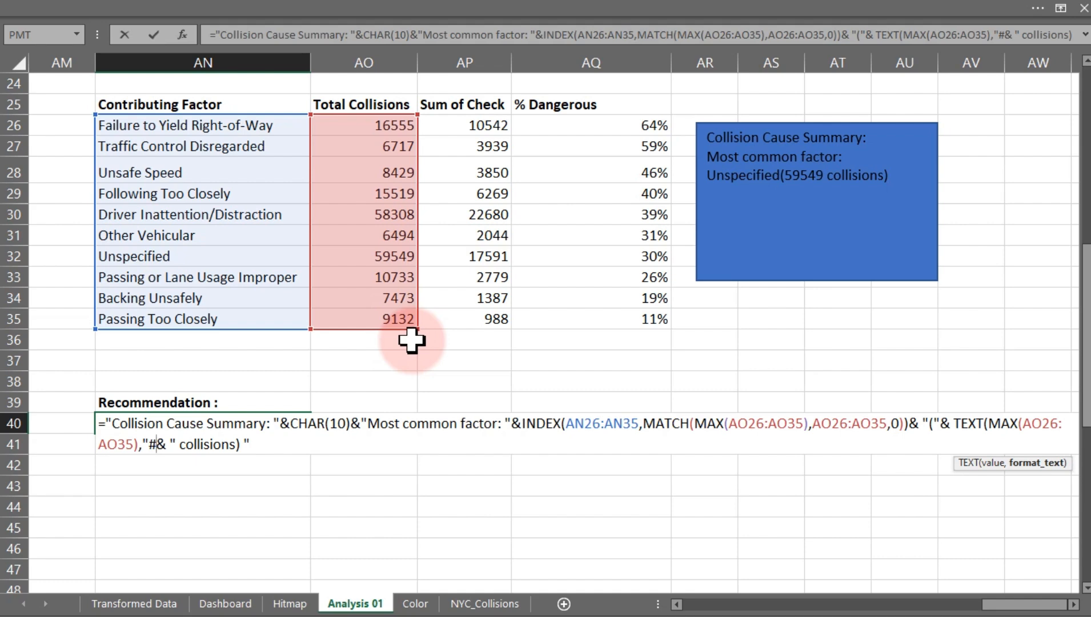
{"action": "type", "text": ",##\""}
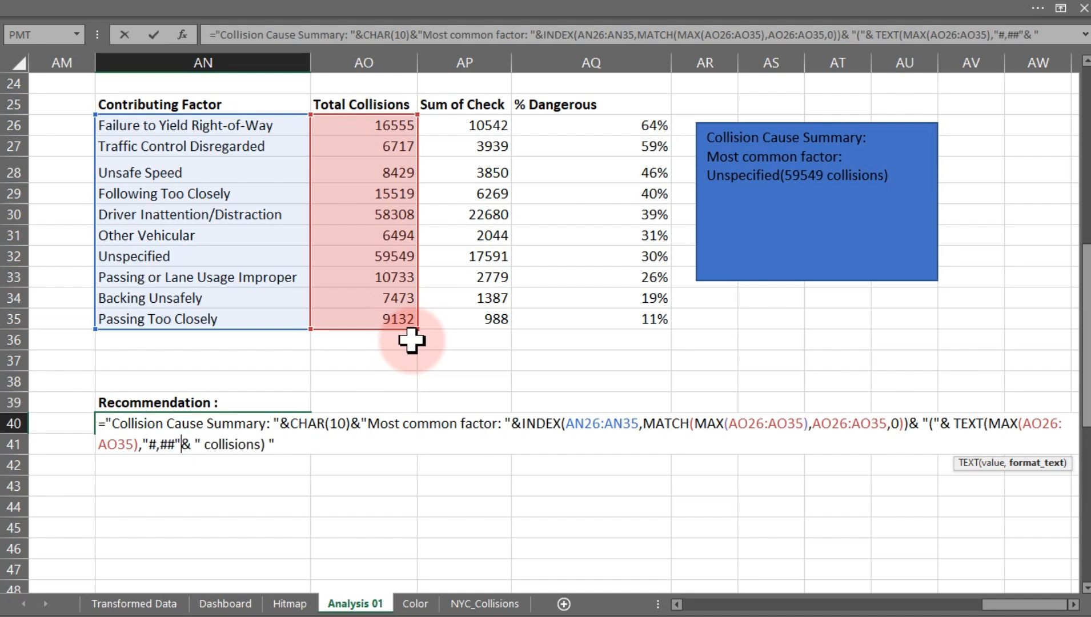
{"action": "type", "text": ")"}
{"action": "key", "text": "Return"}
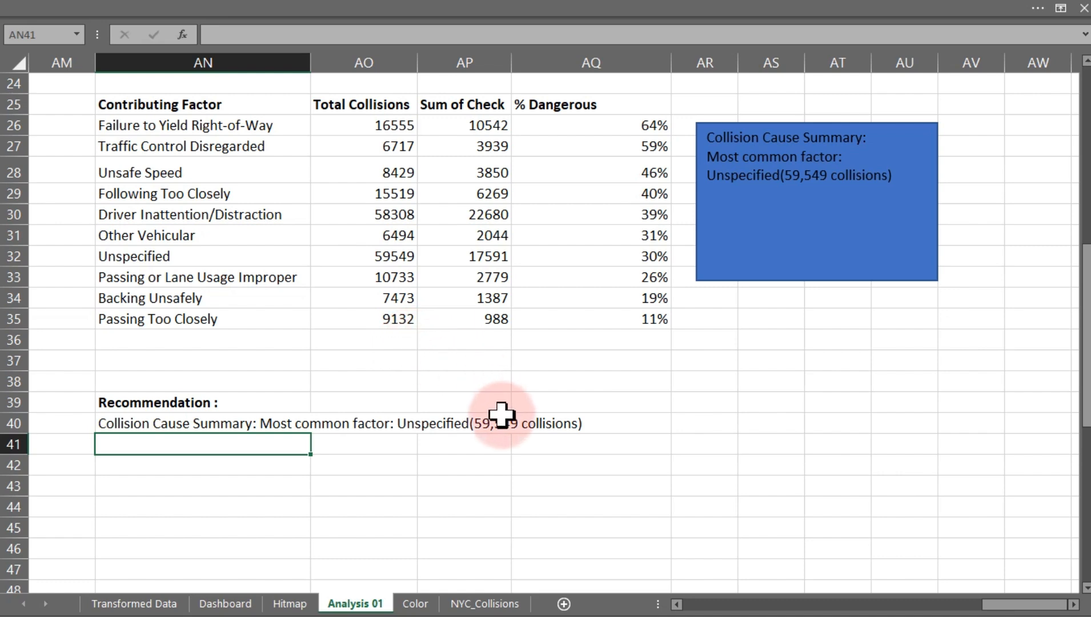
{"action": "left_click", "coordinate": [127, 258]}
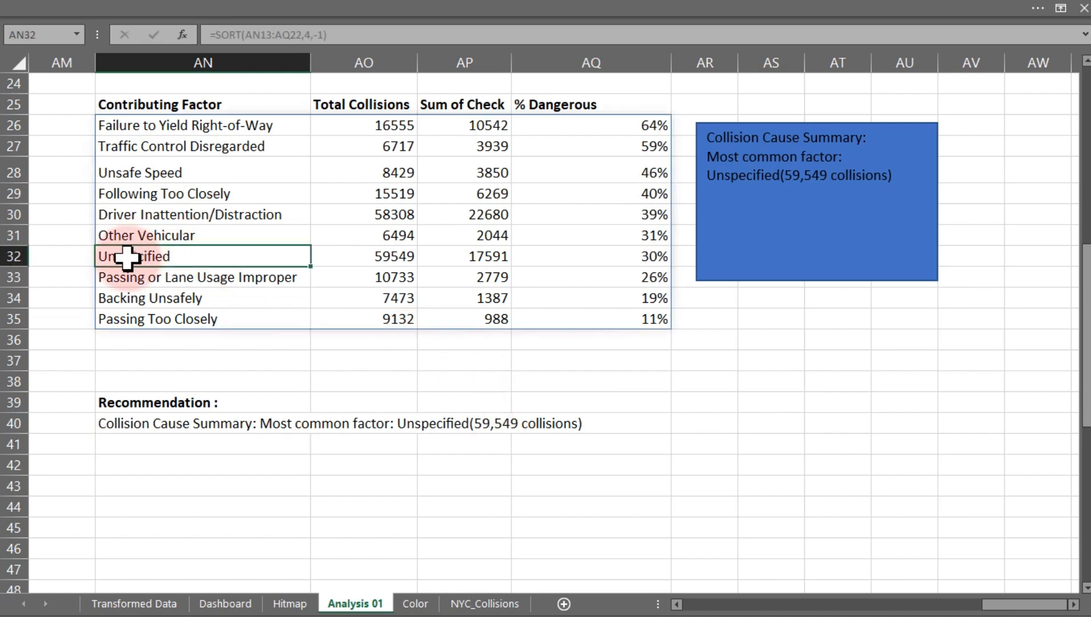
{"action": "left_click_drag", "start_coordinate": [126, 258], "coordinate": [374, 255]}
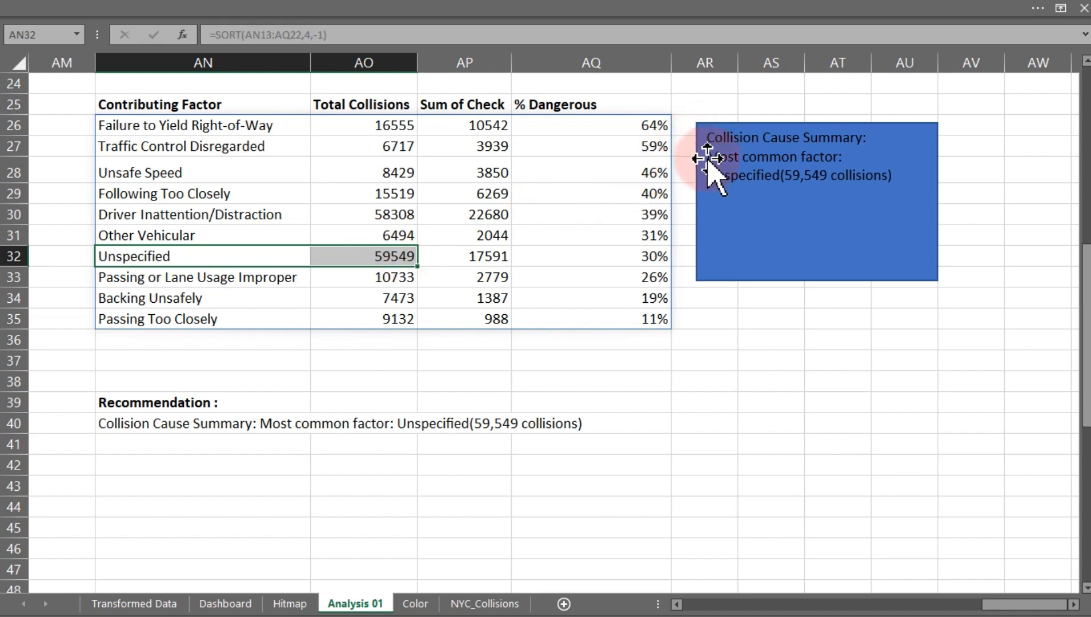
Insert a space and a black medium square bullet before "Most common factor: " in the AN40 formula and commit it
{"action": "double_click", "coordinate": [127, 426]}
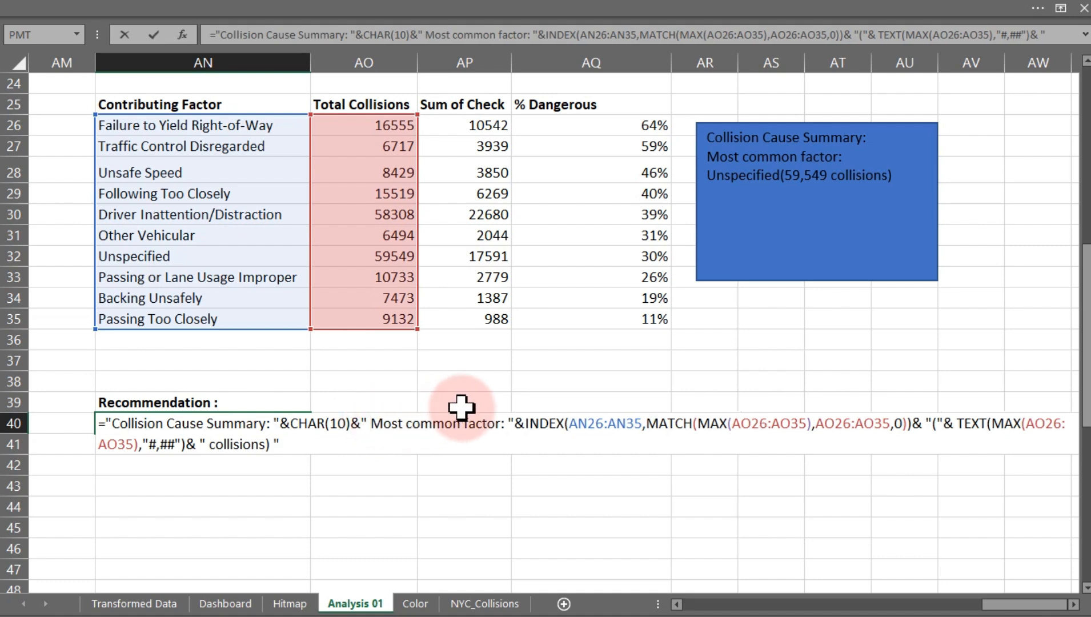
{"action": "key", "text": "super+period"}
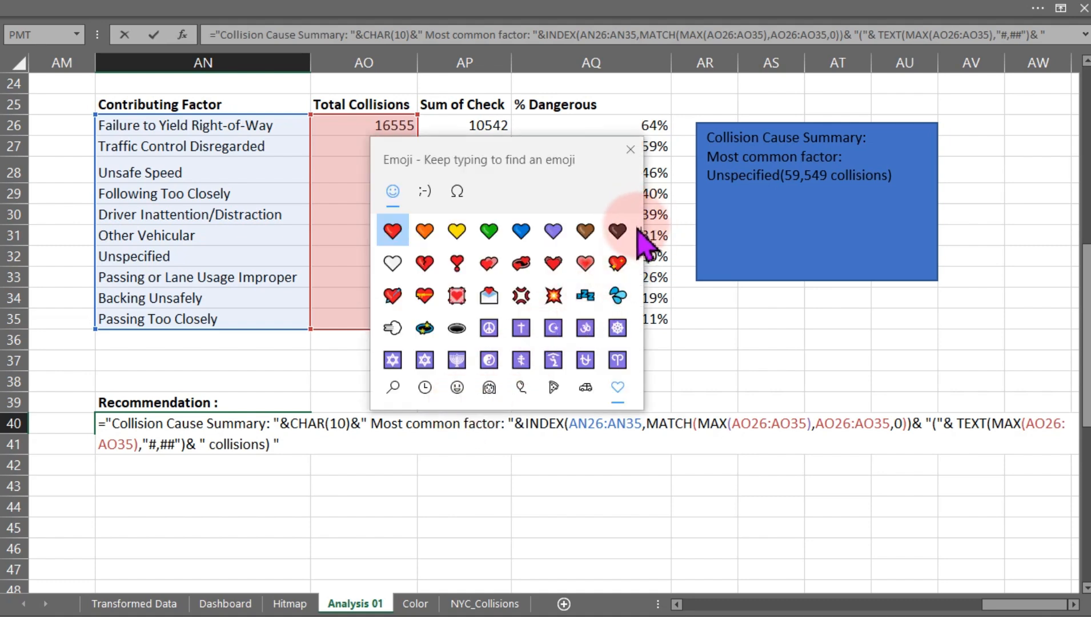
{"action": "left_click_drag", "start_coordinate": [640, 231], "coordinate": [640, 337]}
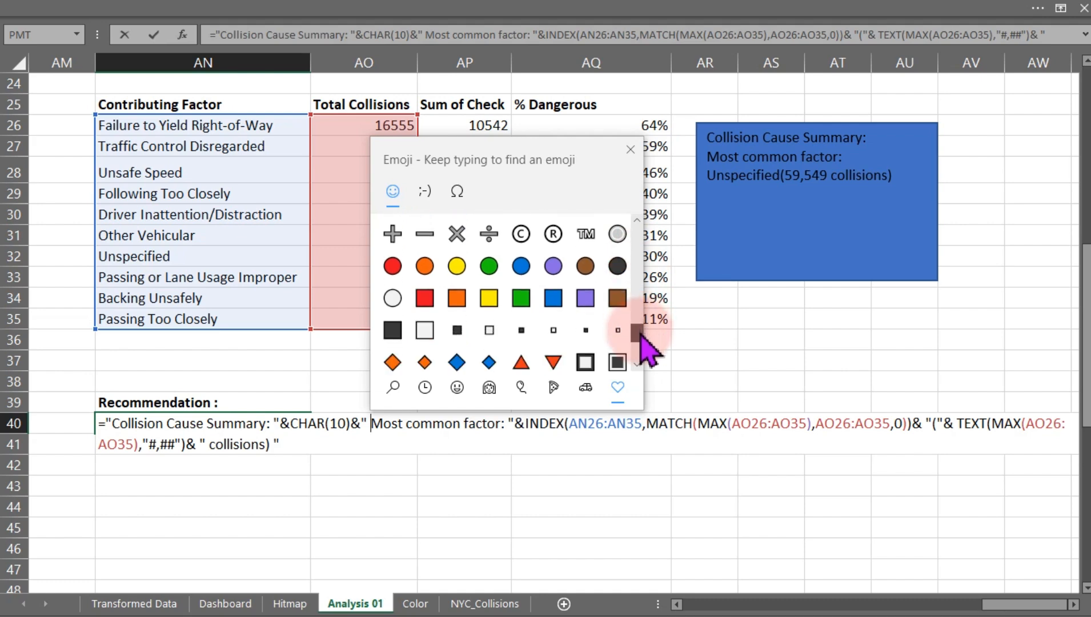
{"action": "left_click", "coordinate": [456, 331]}
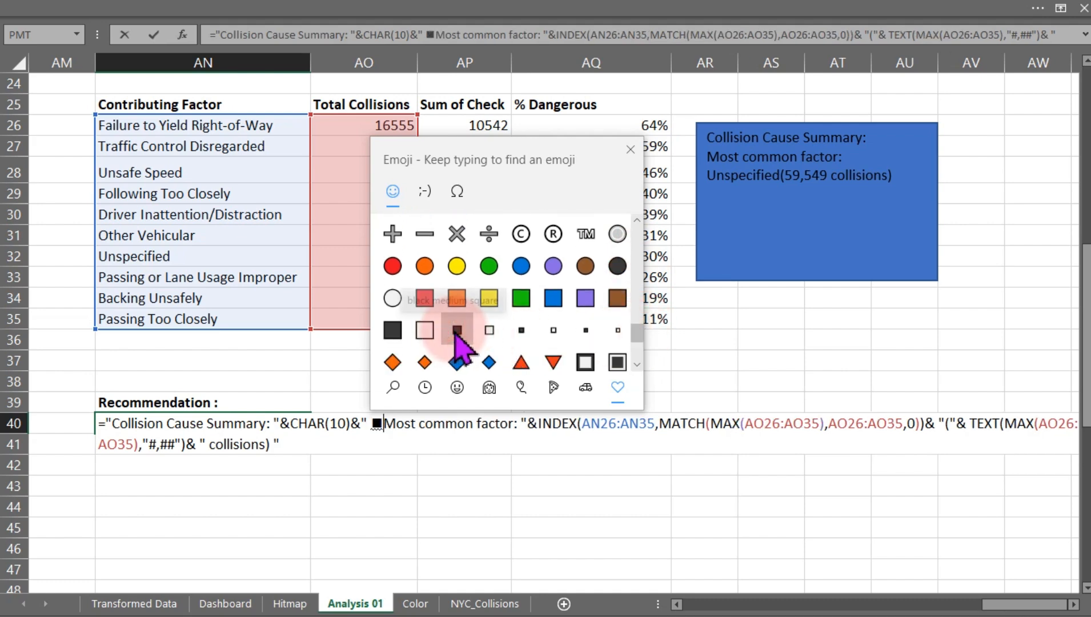
{"action": "left_click", "coordinate": [631, 150]}
{"action": "key", "text": "Return"}
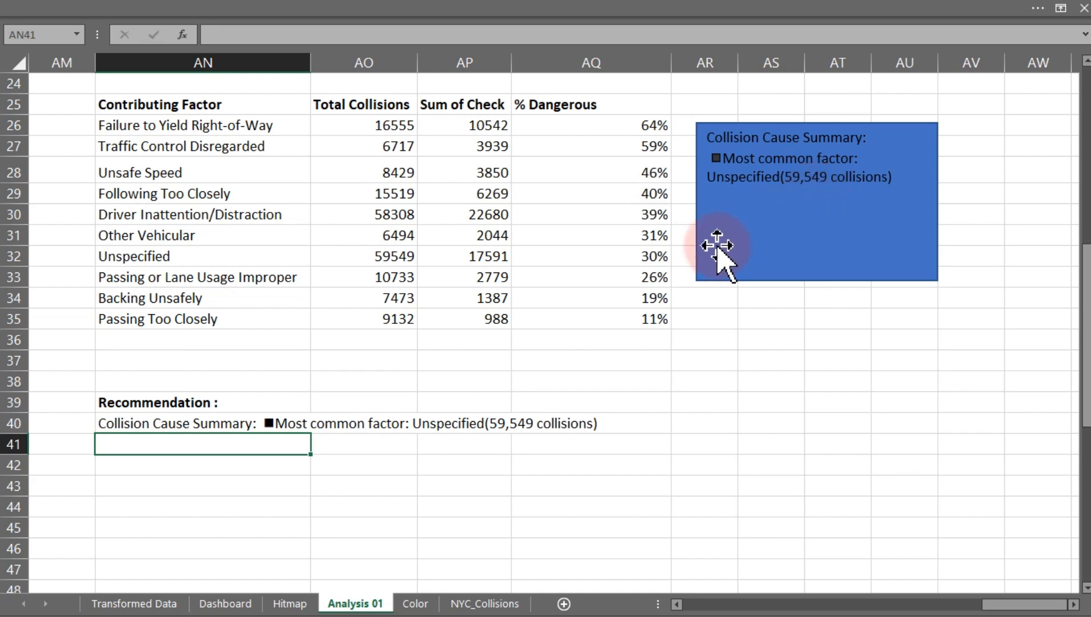
Append a CHAR(10) line break and a copy of the formula's " ■Most common factor: " segment to the end of the AN40 formula
{"action": "double_click", "coordinate": [156, 424]}
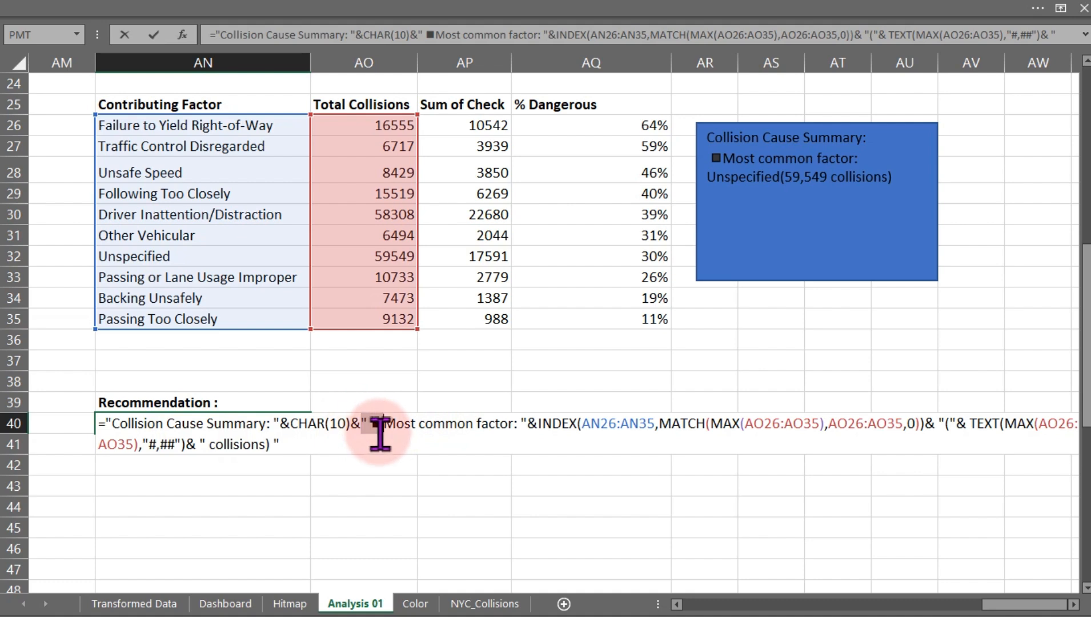
{"action": "left_click_drag", "start_coordinate": [364, 423], "coordinate": [384, 445]}
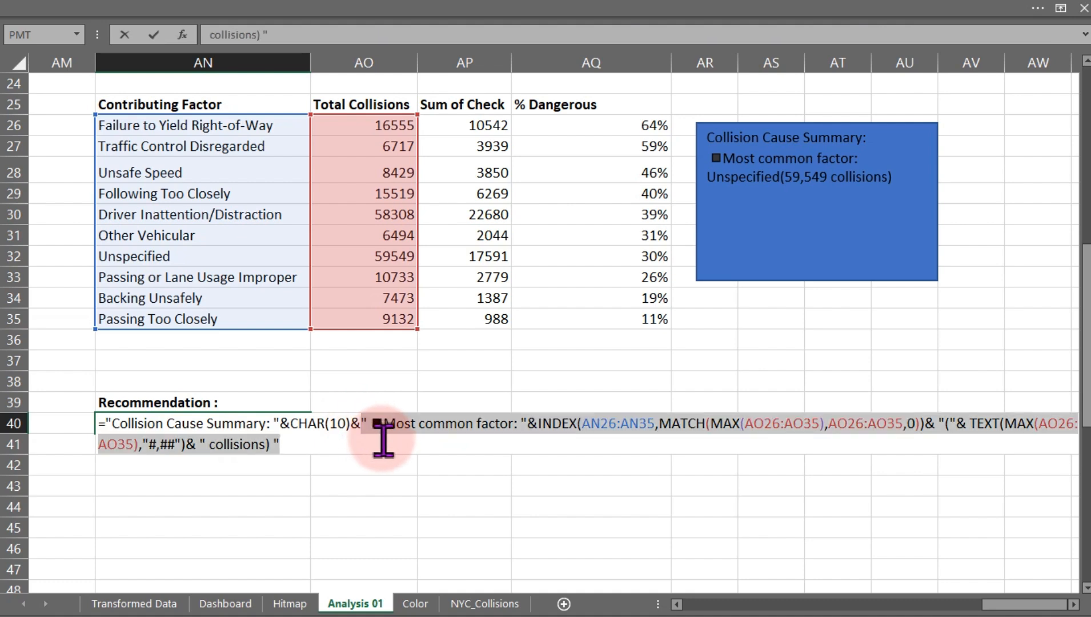
{"action": "left_click", "coordinate": [288, 447]}
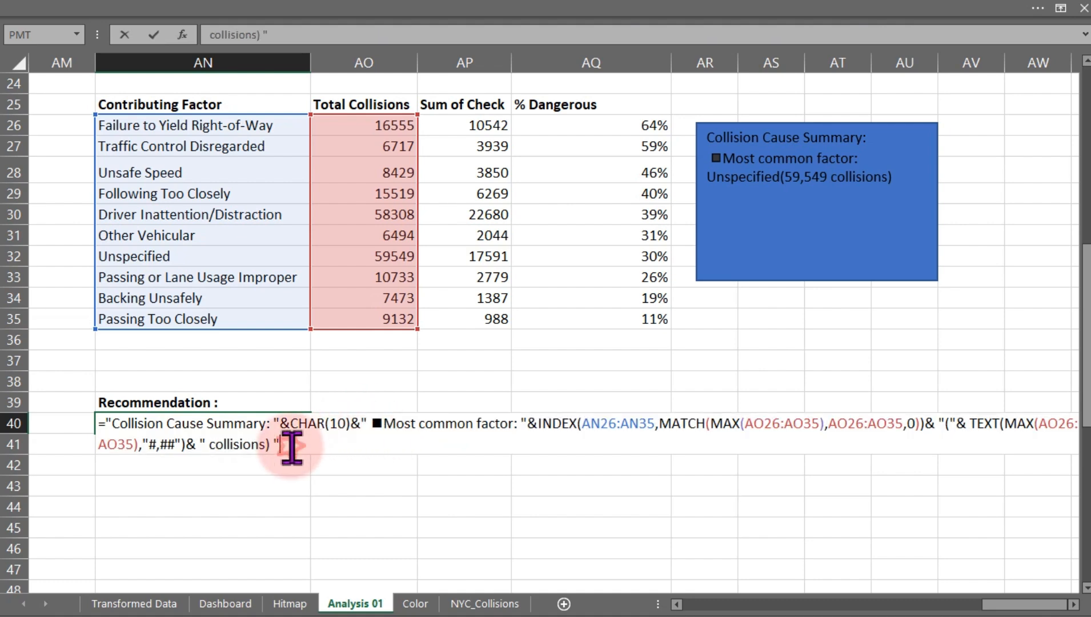
{"action": "type", "text": "& cha"}
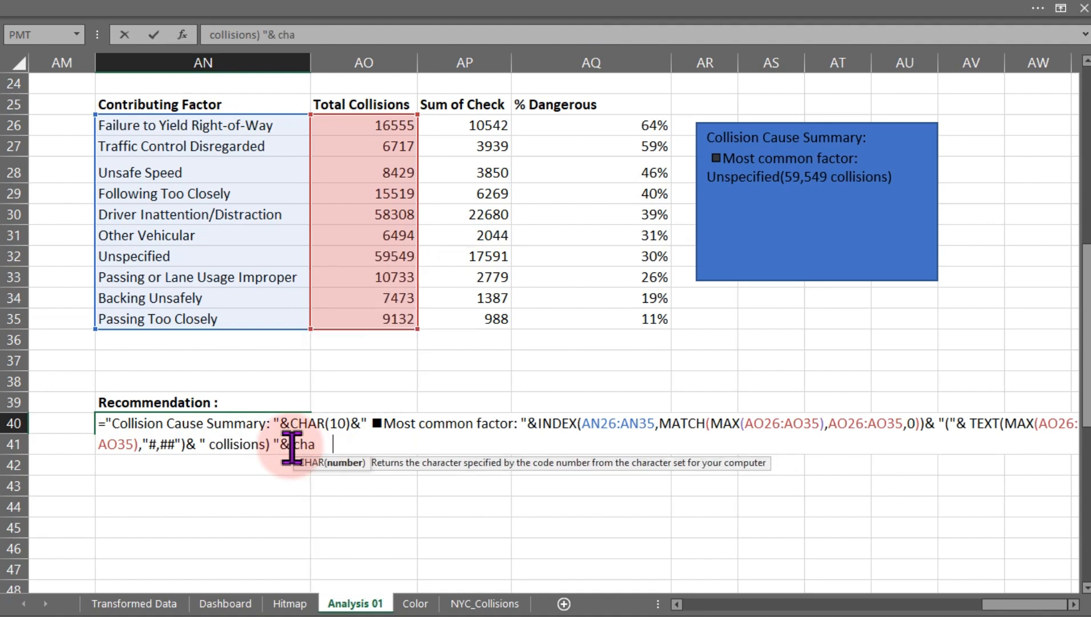
{"action": "key", "text": "Tab"}
{"action": "type", "text": "10)"}
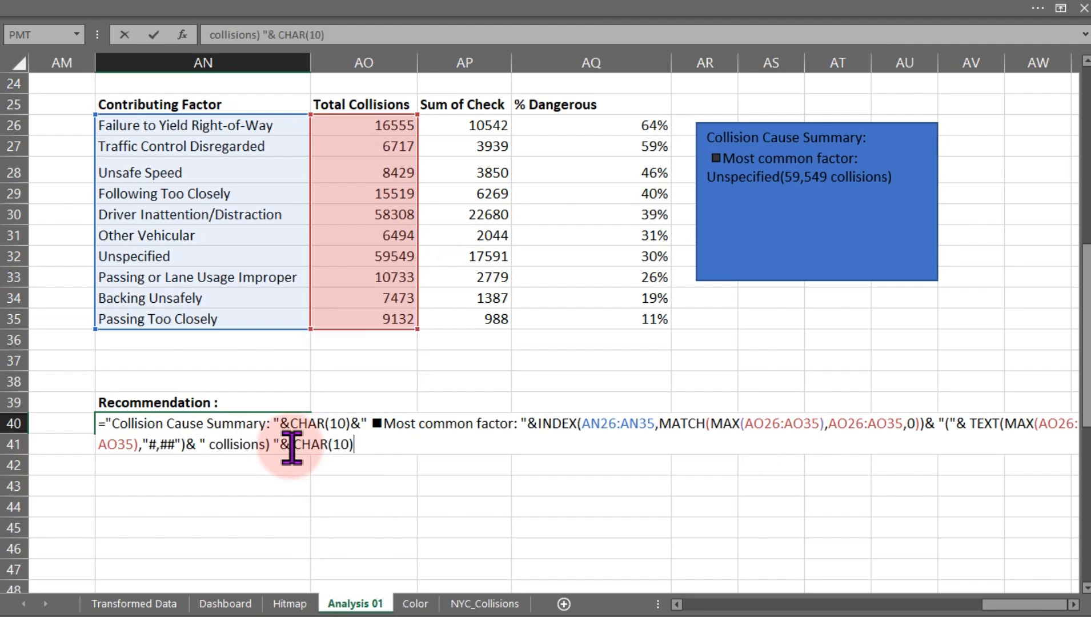
{"action": "type", "text": "&"}
{"action": "type", "text": "\" ■Most common factor: \"&INDEX(AN26:AN35,MATCH(MAX(AO26:AO35),AO26:AO35,0))& \"(\"& TEXT(MAX(AO26:AO35),\"#,##\")& \" collisions) \""}
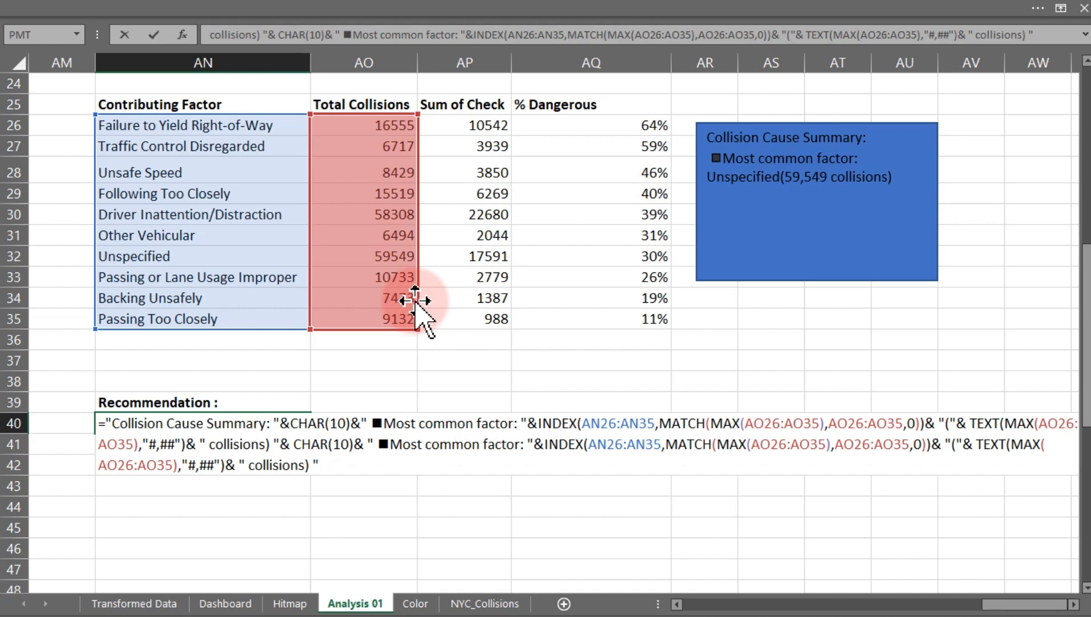
Shift every AO26:AO35 reference in the AN40 formula to AQ26:AQ35, commit it, and review the linked summary shape
{"action": "left_click_drag", "start_coordinate": [415, 300], "coordinate": [585, 293]}
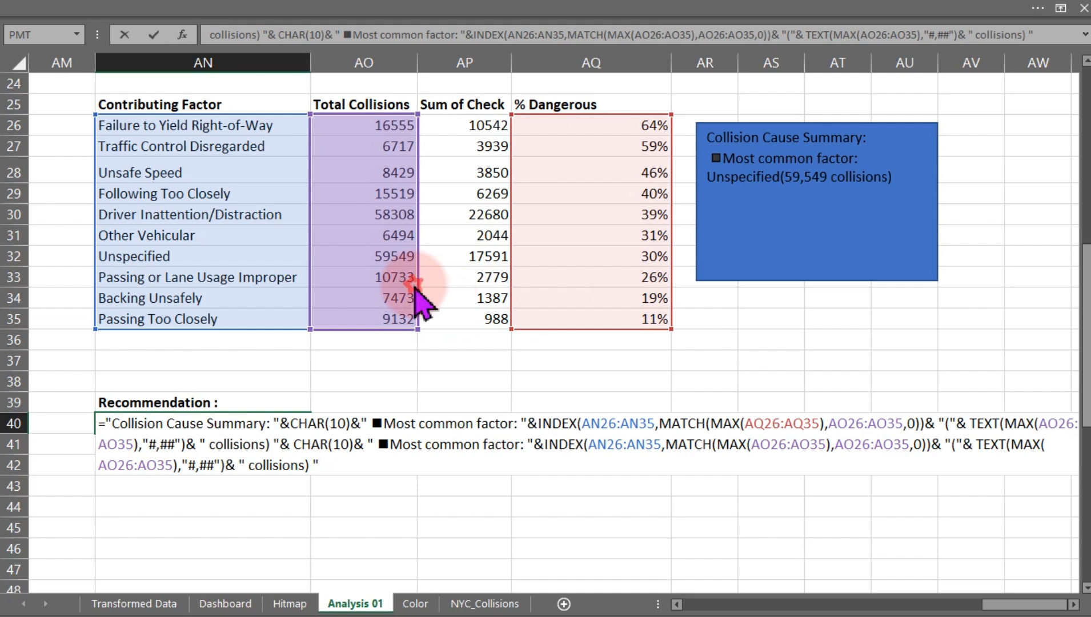
{"action": "left_click_drag", "start_coordinate": [418, 286], "coordinate": [617, 273]}
{"action": "left_click_drag", "start_coordinate": [419, 263], "coordinate": [549, 280]}
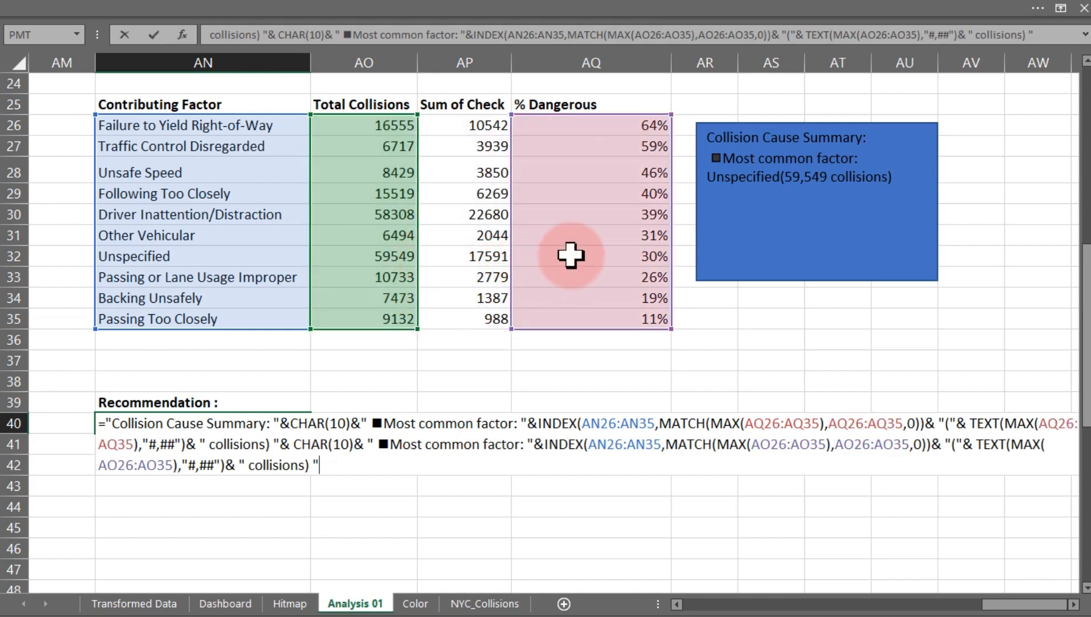
{"action": "mouse_move", "coordinate": [416, 246]}
{"action": "left_mouse_down"}
{"action": "mouse_move", "coordinate": [419, 214]}
{"action": "mouse_move", "coordinate": [615, 243]}
{"action": "mouse_move", "coordinate": [627, 272]}
{"action": "mouse_move", "coordinate": [618, 259]}
{"action": "mouse_move", "coordinate": [419, 237]}
{"action": "mouse_move", "coordinate": [428, 233]}
{"action": "left_mouse_up"}
{"action": "left_click_drag", "start_coordinate": [493, 238], "coordinate": [565, 240]}
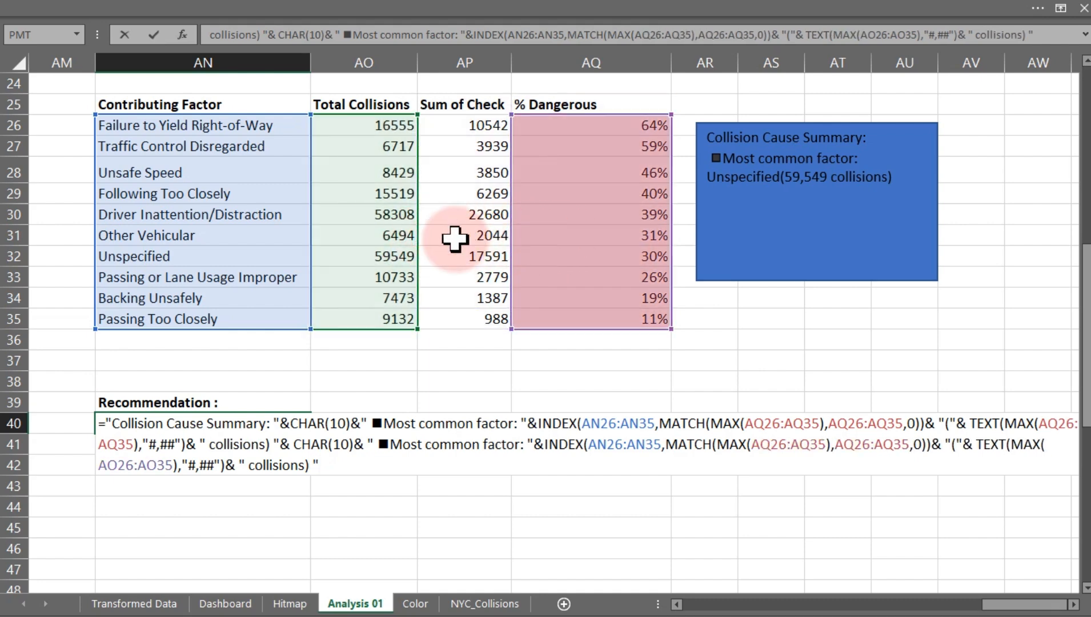
{"action": "left_click_drag", "start_coordinate": [419, 237], "coordinate": [609, 239]}
{"action": "key", "text": "Return"}
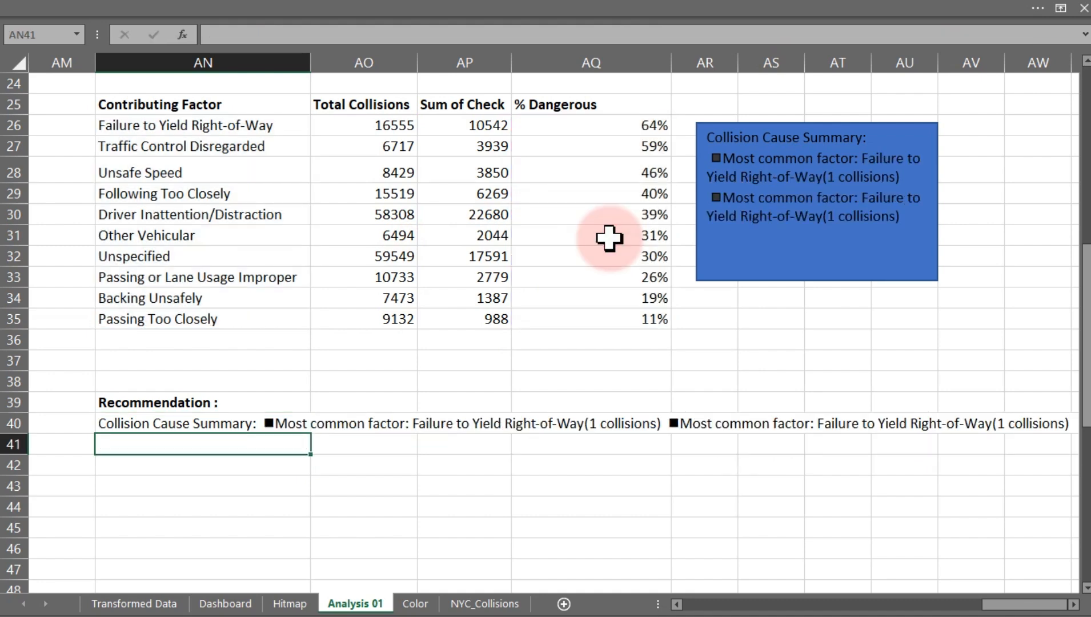
{"action": "left_click", "coordinate": [868, 228]}
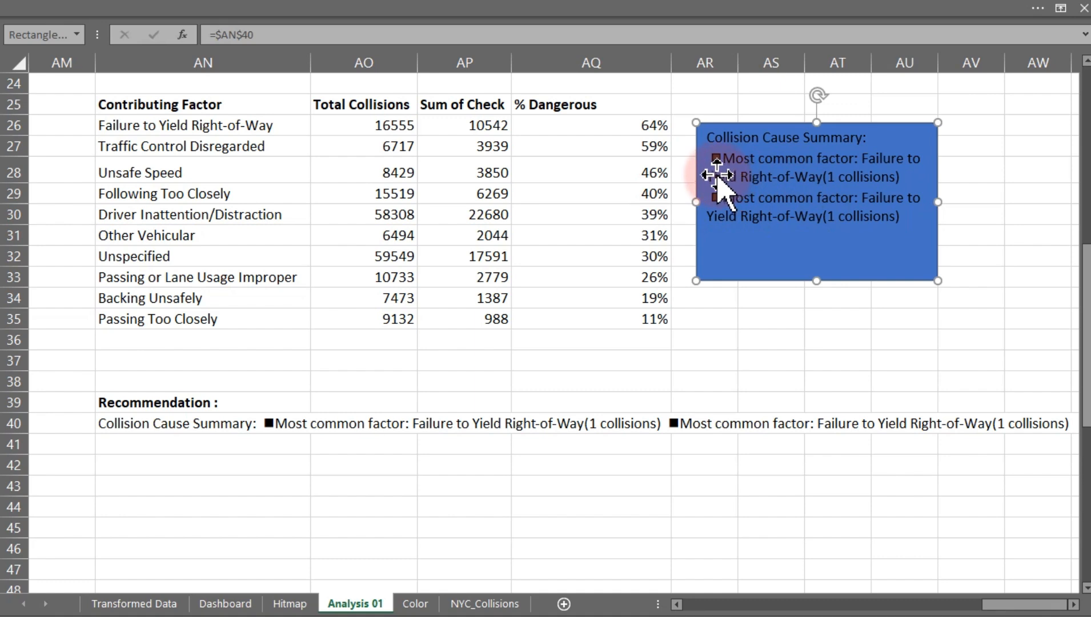
Reword the second bullet's label in the AN40 formula to "Most common dangerous factor: " and commit it
{"action": "double_click", "coordinate": [111, 427]}
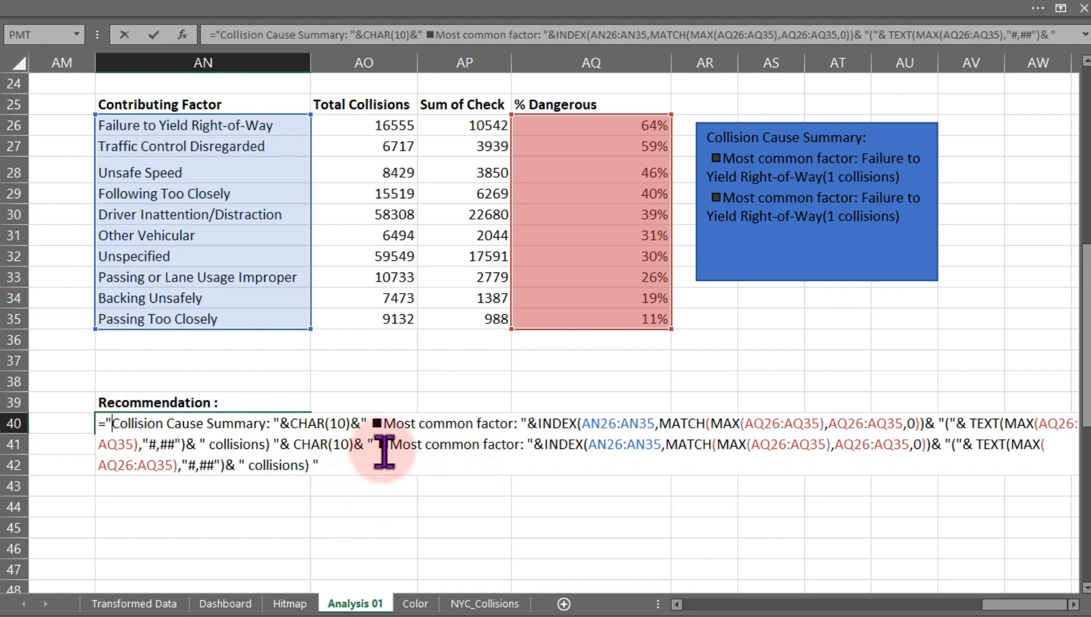
{"action": "left_click", "coordinate": [480, 445]}
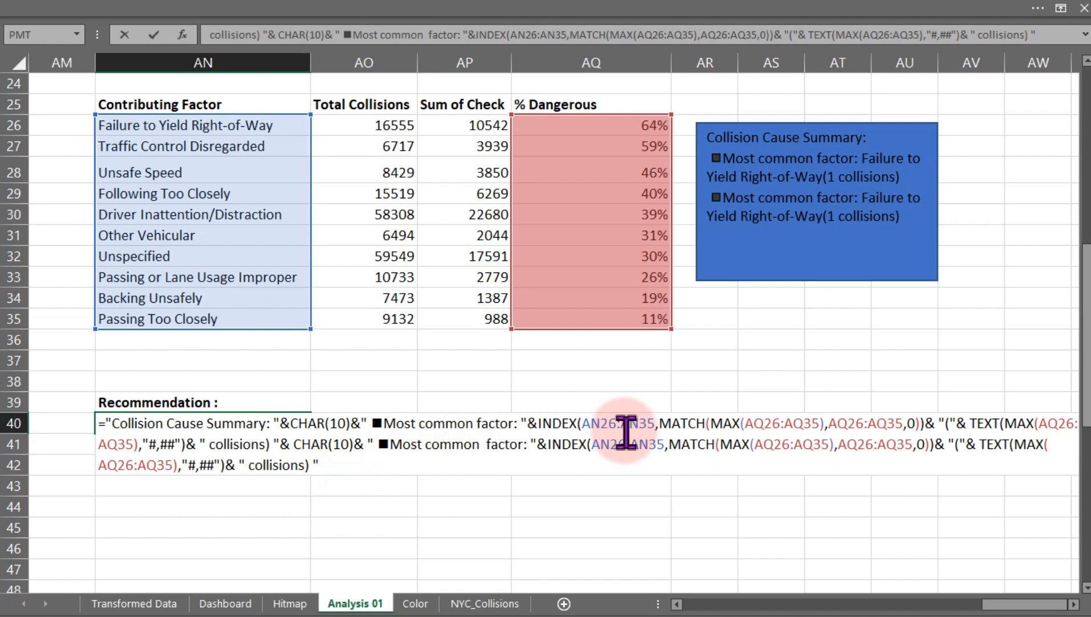
{"action": "type", "text": "dang"}
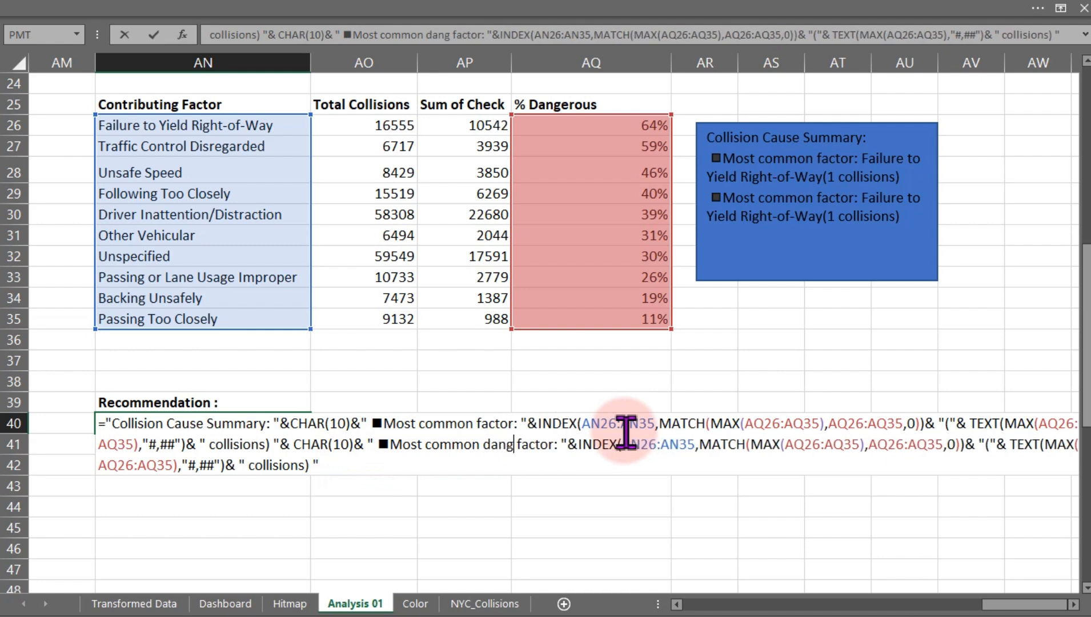
{"action": "type", "text": "ero"}
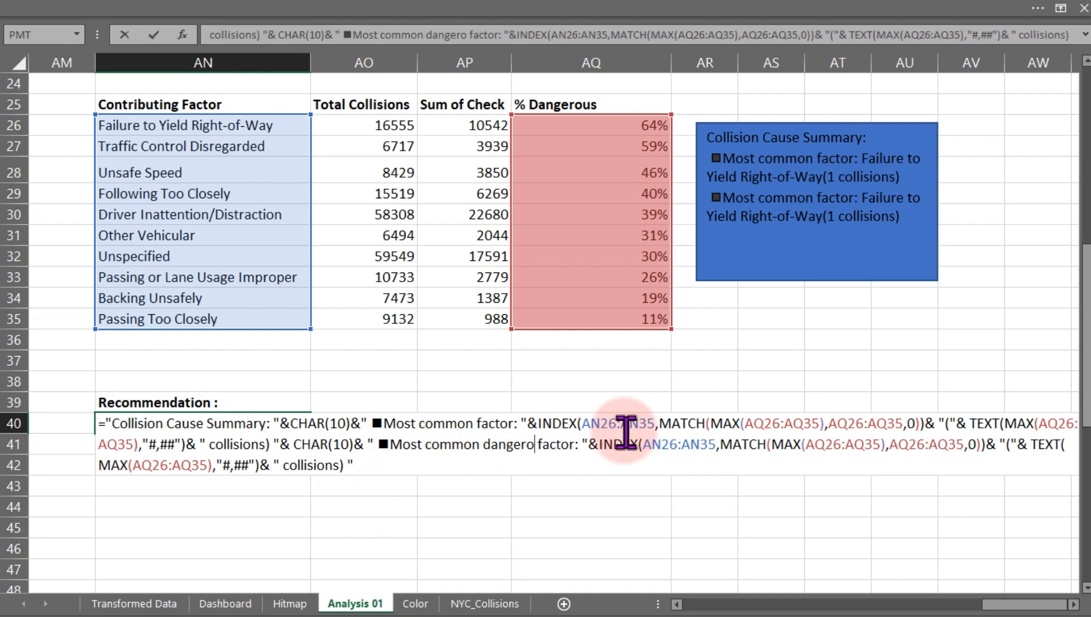
{"action": "type", "text": "us"}
{"action": "key", "text": "Return"}
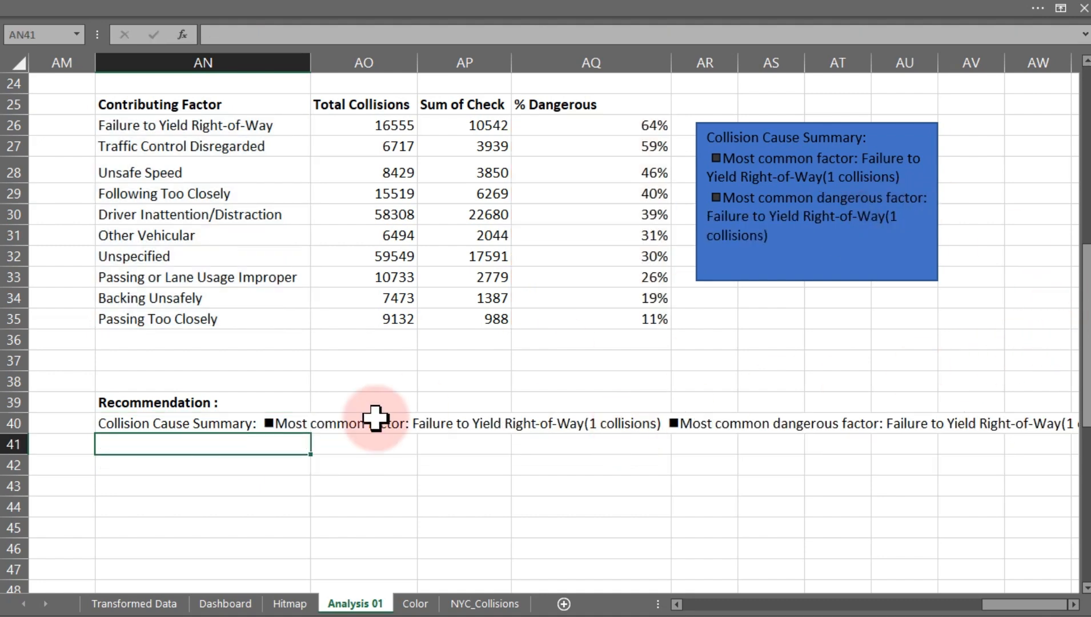
Set the second bullet's TEXT format in AN40 to "0.00%", commit it, and shift the linked summary shape slightly to the right
{"action": "left_click", "coordinate": [124, 423]}
{"action": "double_click", "coordinate": [124, 423]}
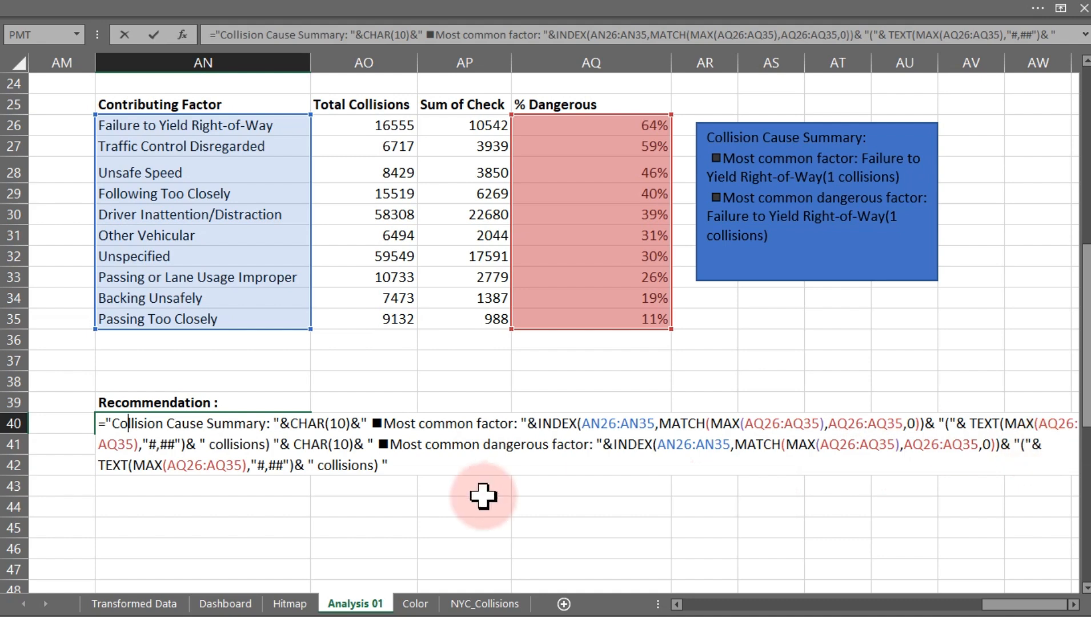
{"action": "left_click", "coordinate": [284, 466]}
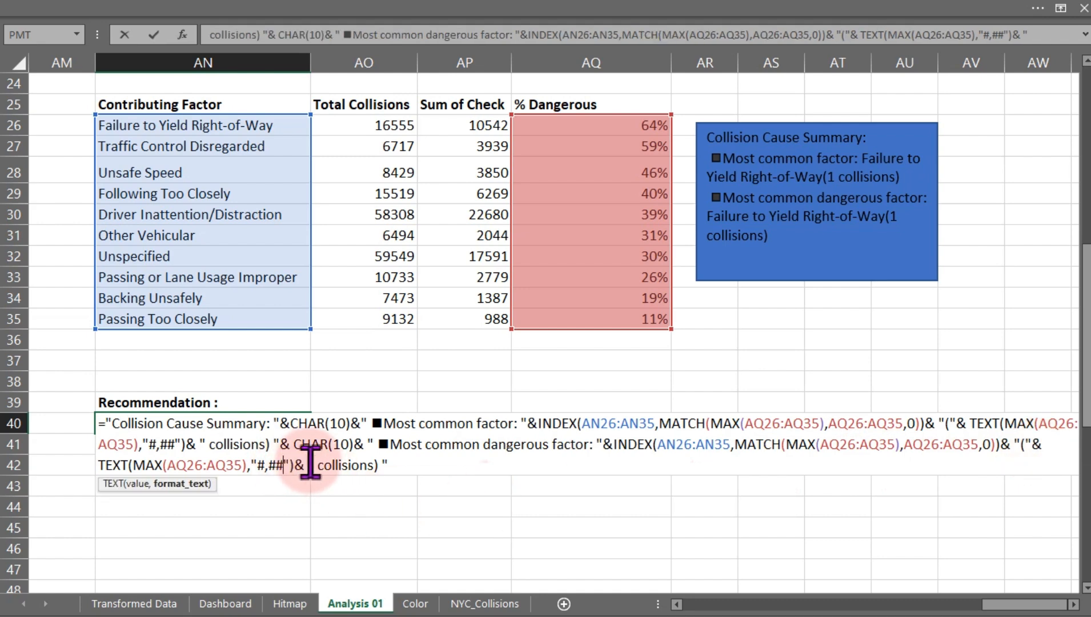
{"action": "key", "text": "BackSpace"}
{"action": "key", "text": "BackSpace"}
{"action": "key", "text": "BackSpace"}
{"action": "key", "text": "BackSpace"}
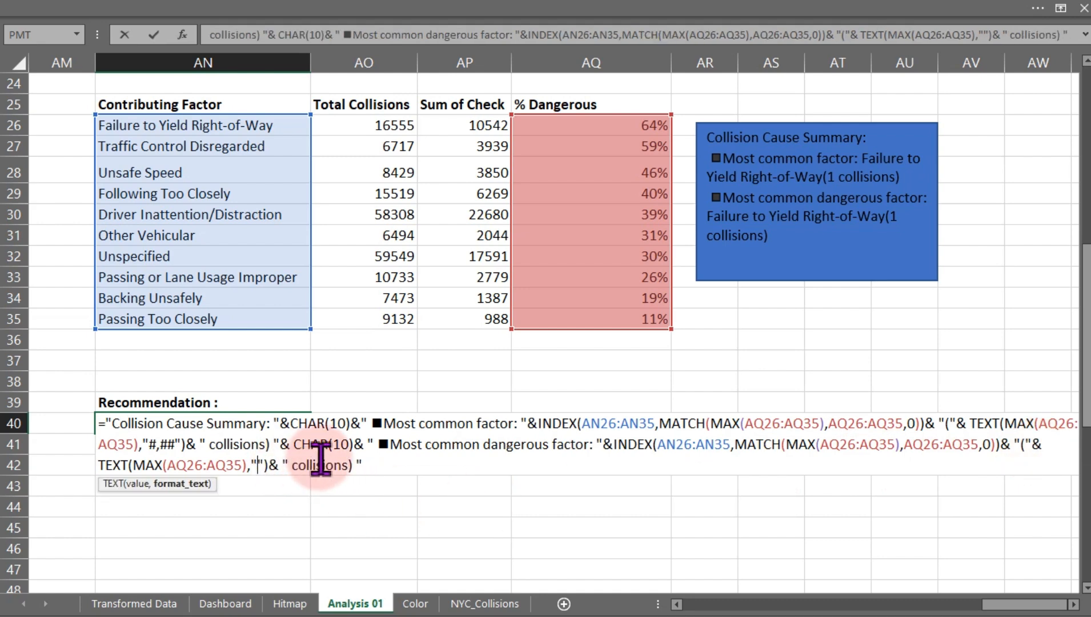
{"action": "type", "text": "0.00"}
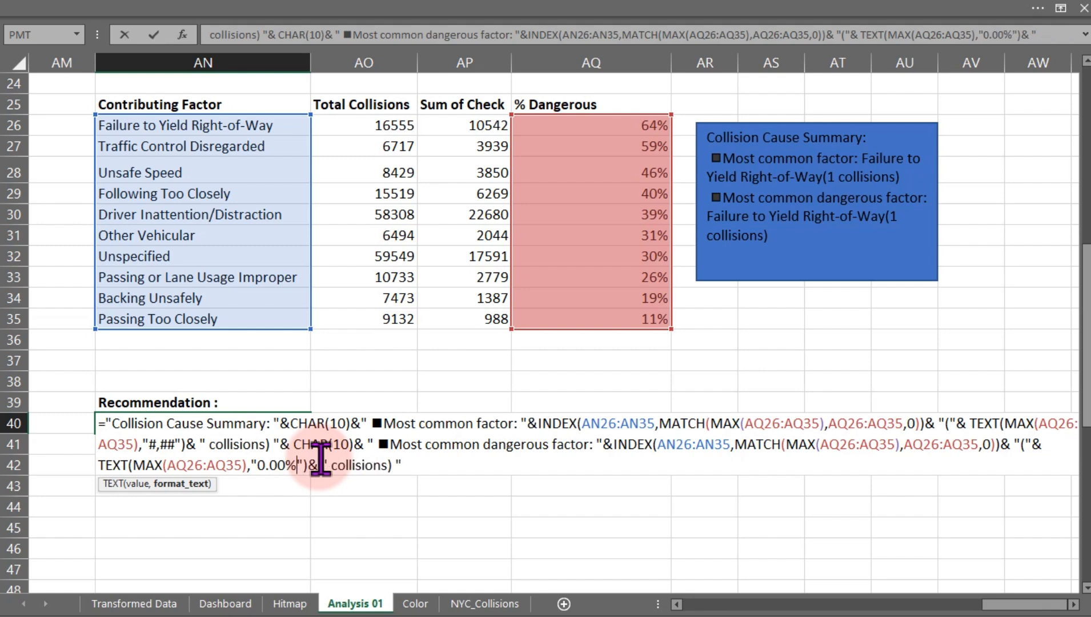
{"action": "key", "text": "Return"}
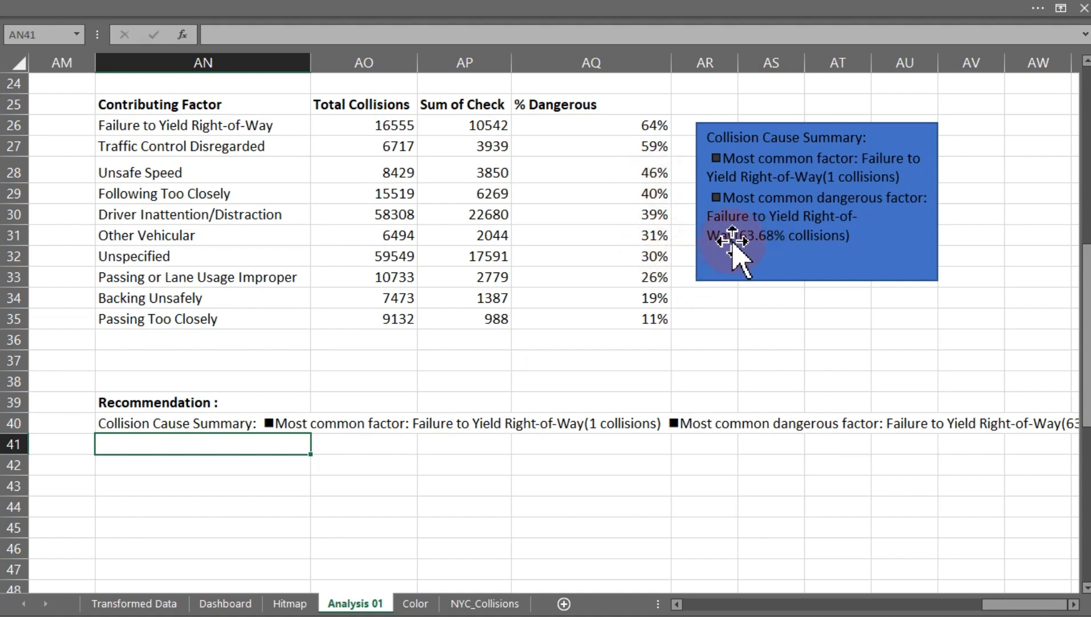
{"action": "left_click", "coordinate": [772, 267]}
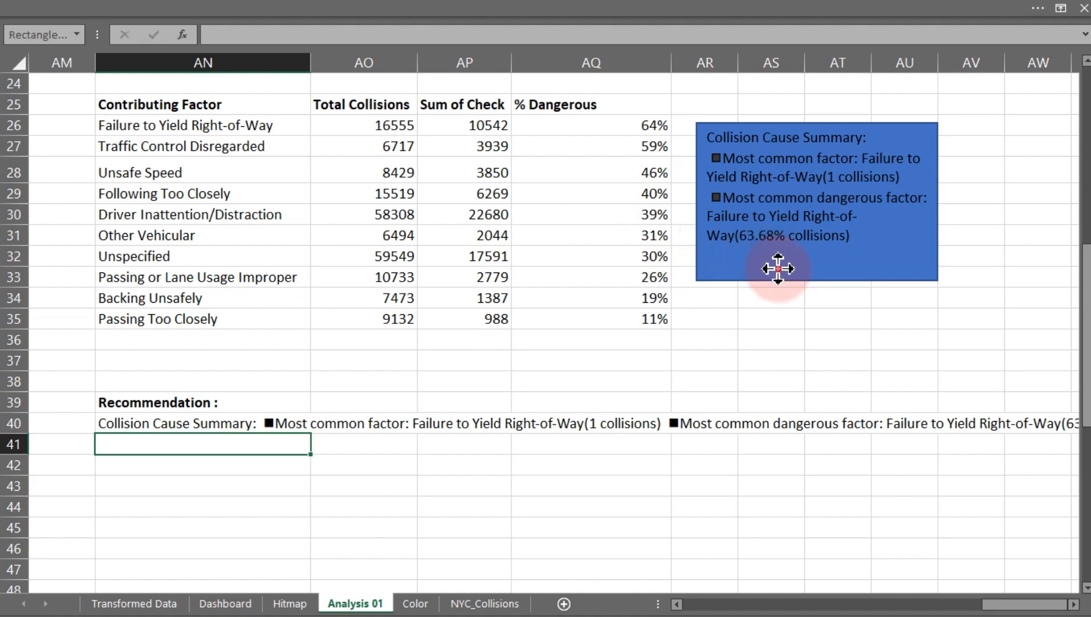
{"action": "left_click_drag", "start_coordinate": [774, 271], "coordinate": [823, 268]}
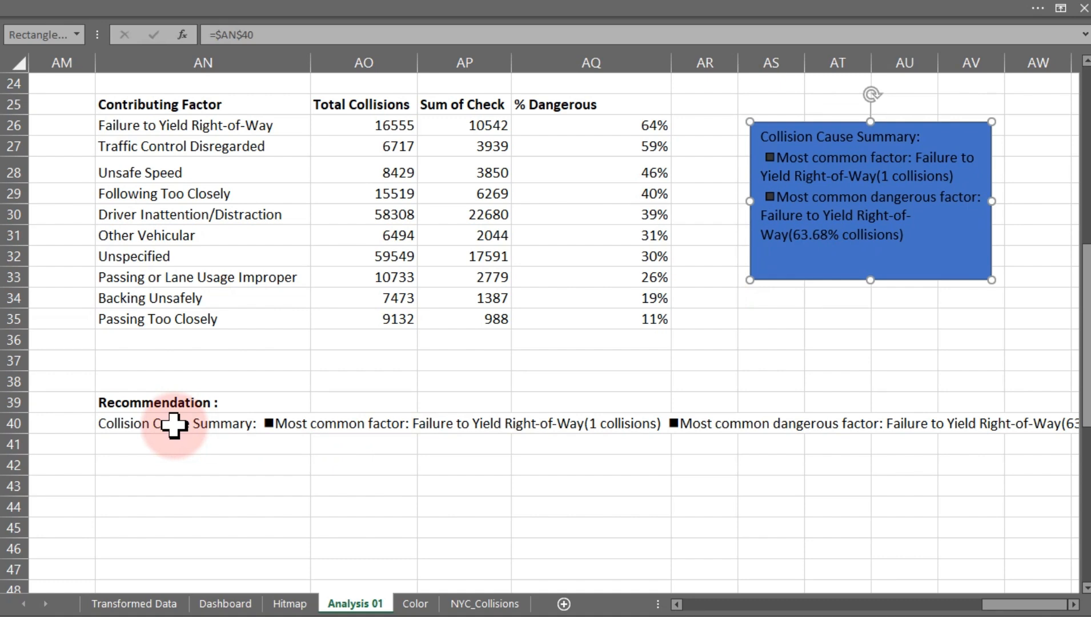
Replace the heading in AN39 with a bold "Insights"
{"action": "left_click", "coordinate": [146, 404]}
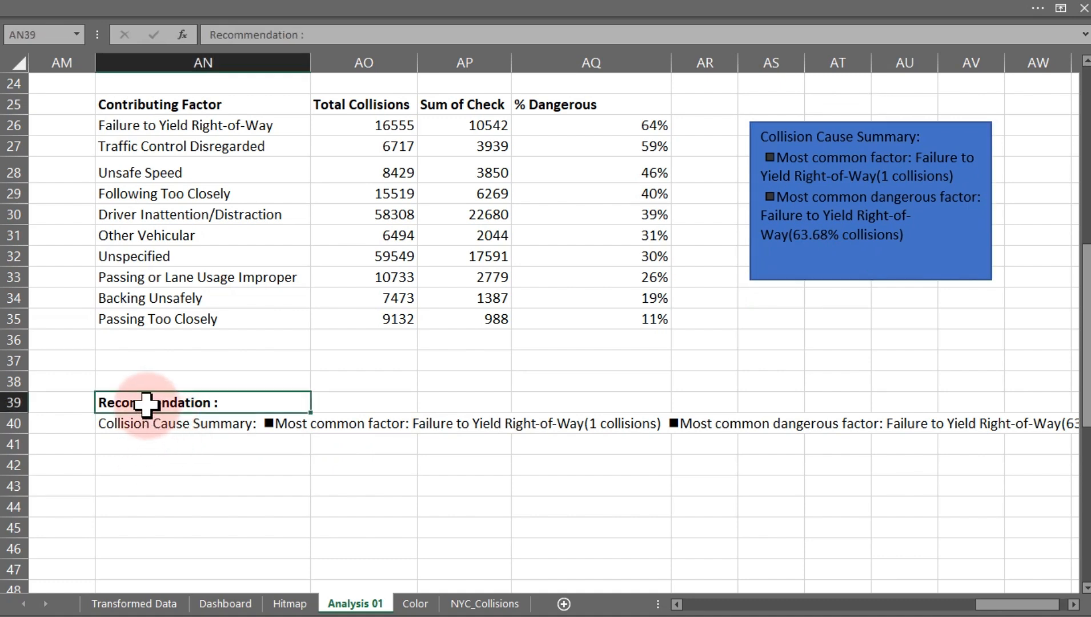
{"action": "type", "text": "S"}
{"action": "key", "text": "BackSpace"}
{"action": "key", "text": "ctrl+b"}
{"action": "type", "text": "Insights"}
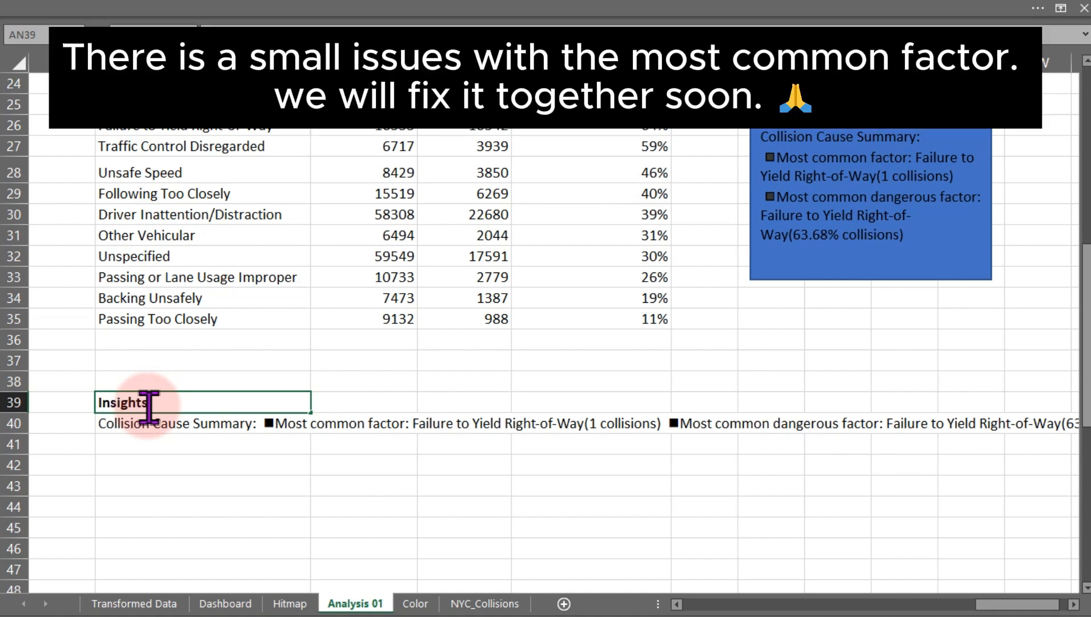
{"action": "key", "text": "Return"}
Add a bold "Recommendation" heading in AN42, below the collision cause summary
{"action": "key", "text": "Return"}
{"action": "key", "text": "Return"}
{"action": "key", "text": "BackSpace"}
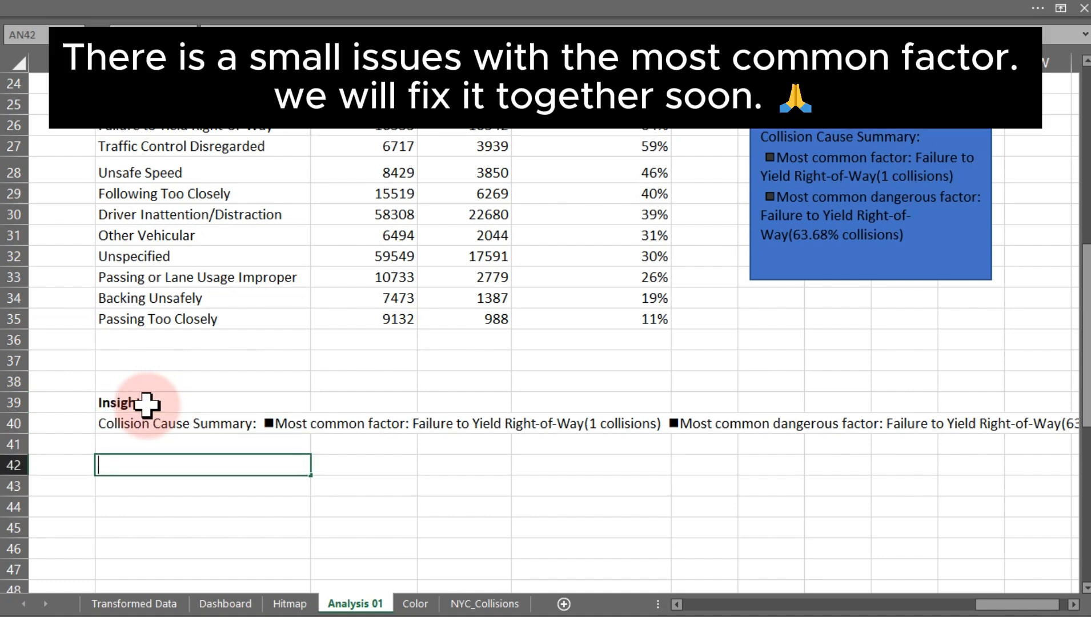
{"action": "type", "text": "Recommendation"}
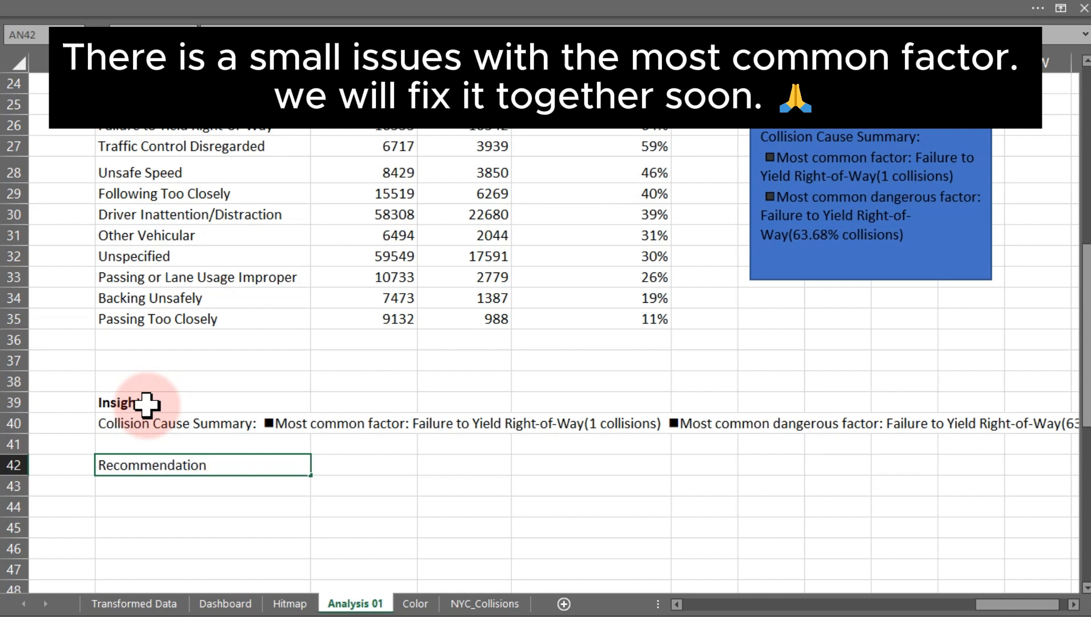
{"action": "key", "text": "ctrl+b"}
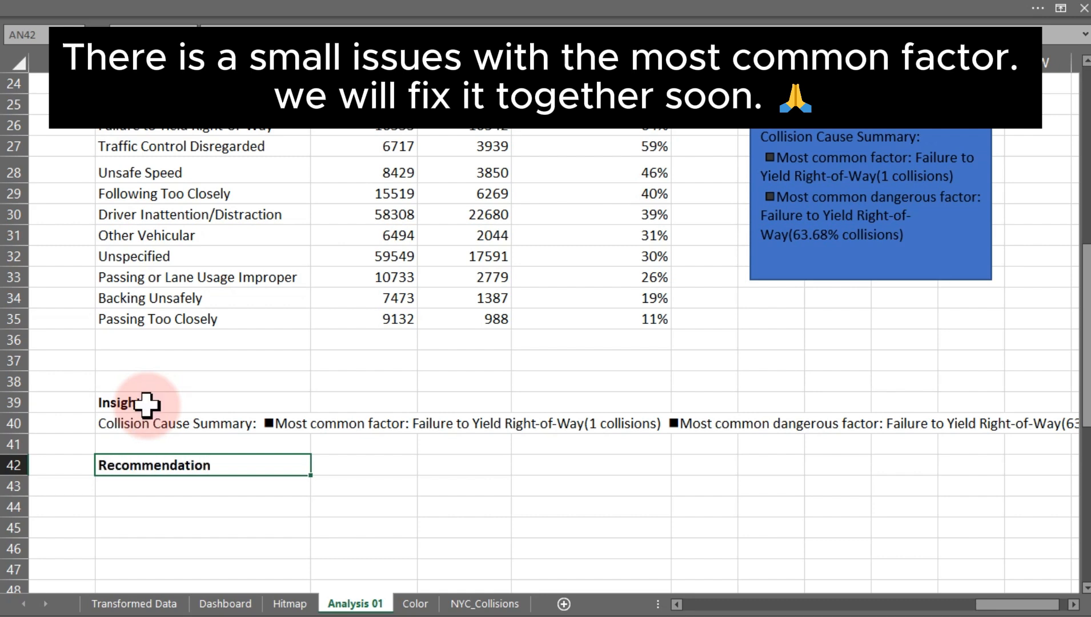
{"action": "key", "text": "Return"}
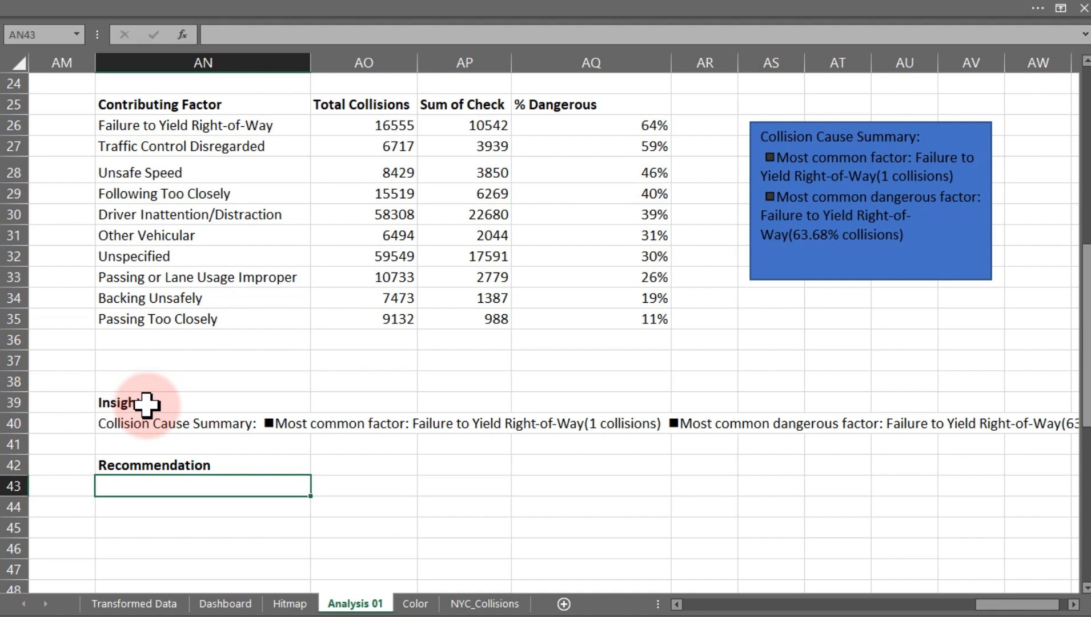
Enter "Launch targeted awareness and enforcement campaigns addressing these high-risk-behaviors" in AN43
{"action": "type", "text": "Launch tar"}
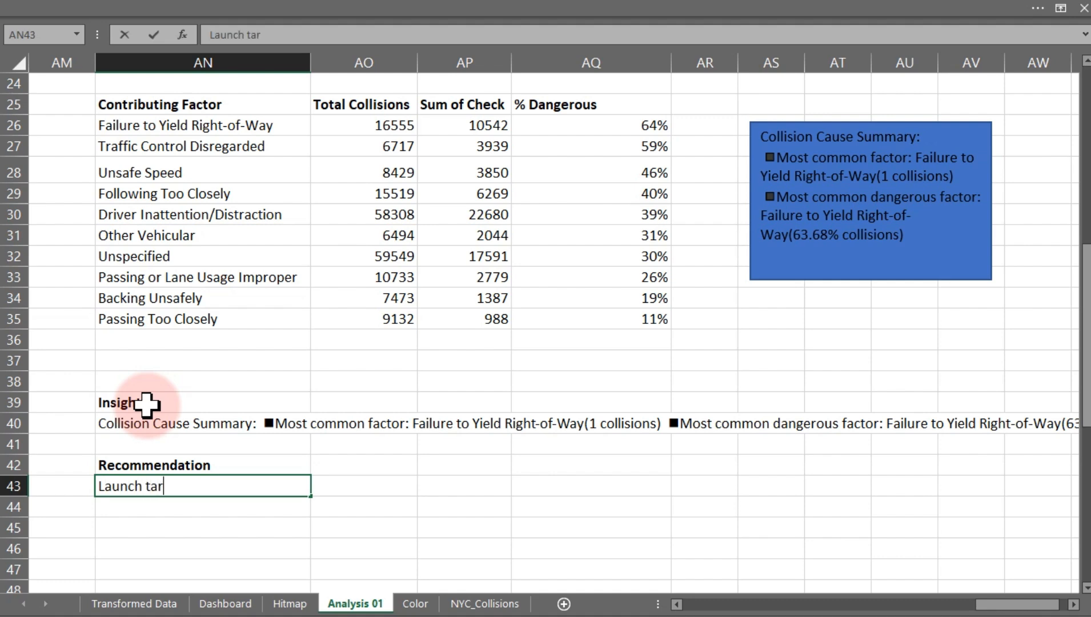
{"action": "type", "text": "geted awareness and enforcement "}
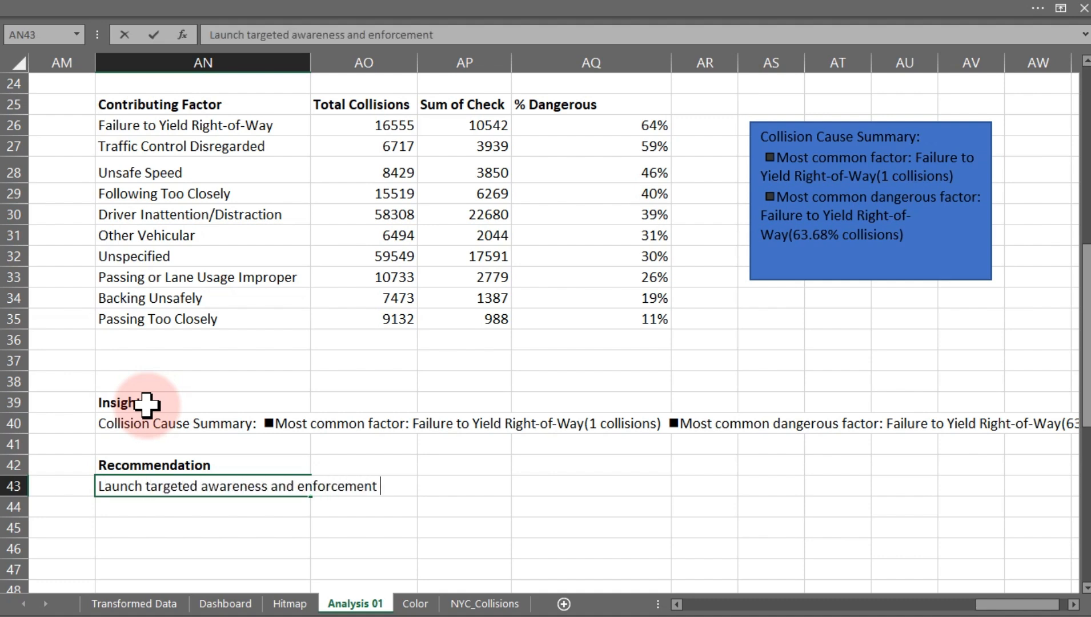
{"action": "type", "text": "campaigns addressing these high-risk"}
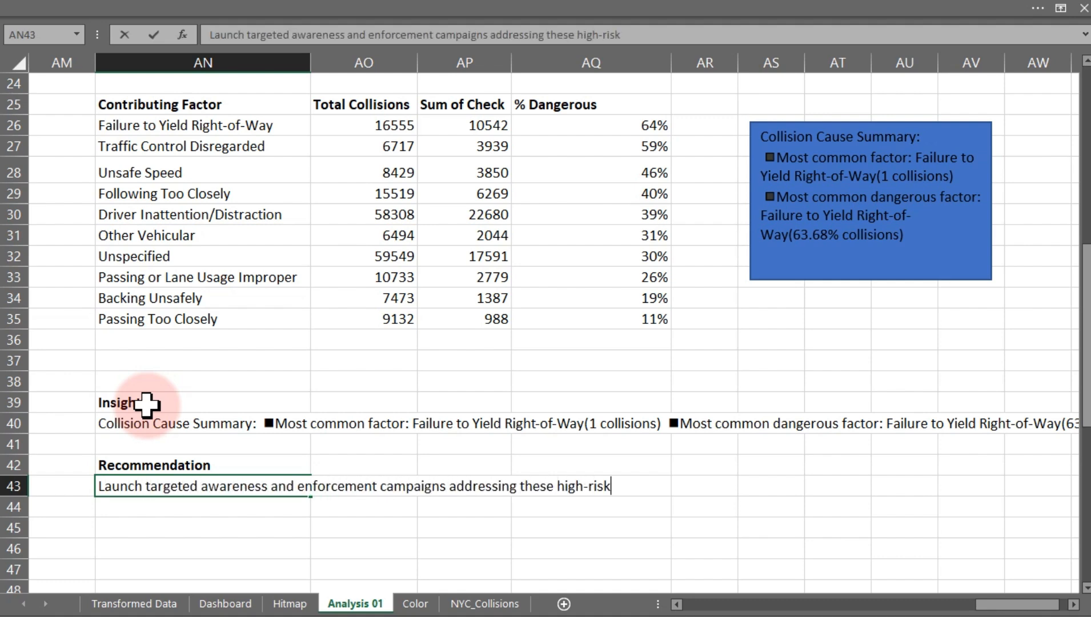
{"action": "type", "text": "-behavi ors"}
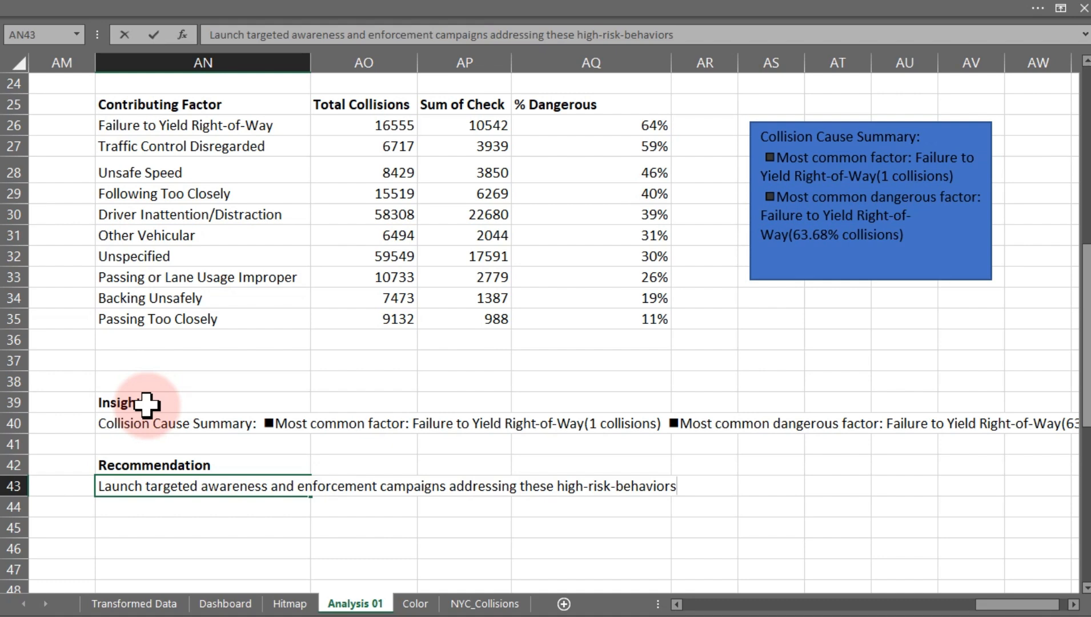
{"action": "key", "text": "Return"}
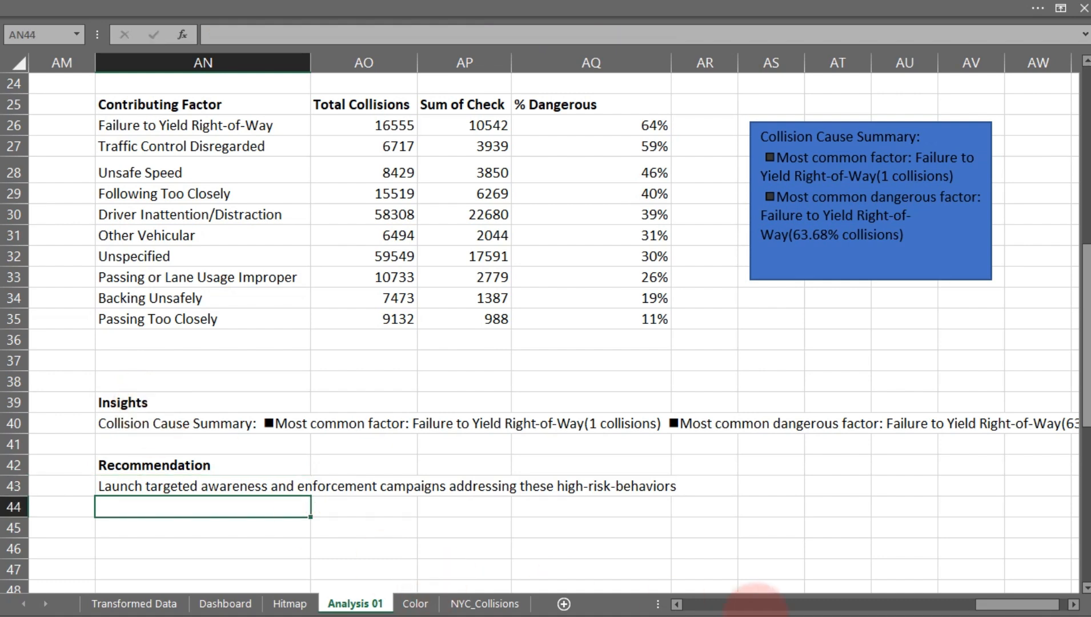
Copy the pushpin symbol from the peak-months recommendation text in P28, leaving that cell unchanged
{"action": "left_click_drag", "start_coordinate": [990, 608], "coordinate": [817, 606]}
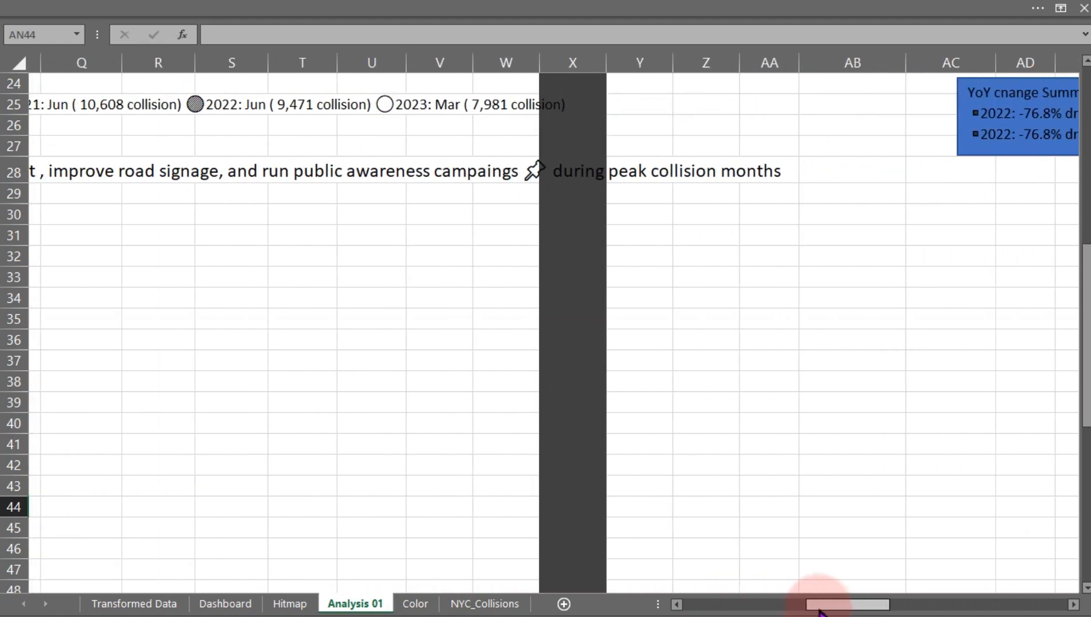
{"action": "left_click", "coordinate": [514, 174]}
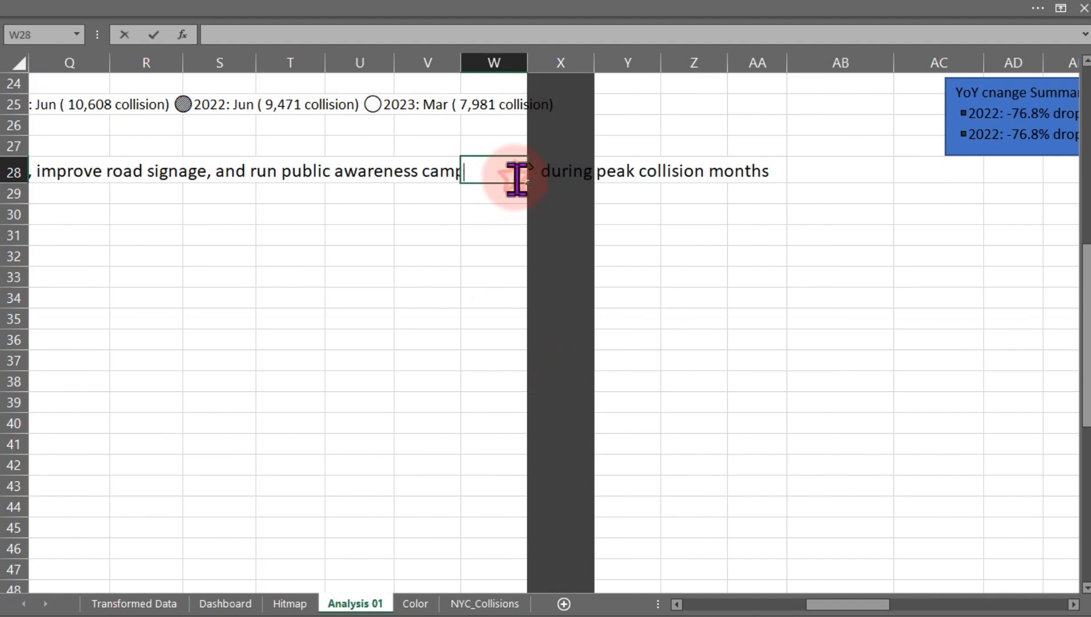
{"action": "left_click", "coordinate": [560, 171]}
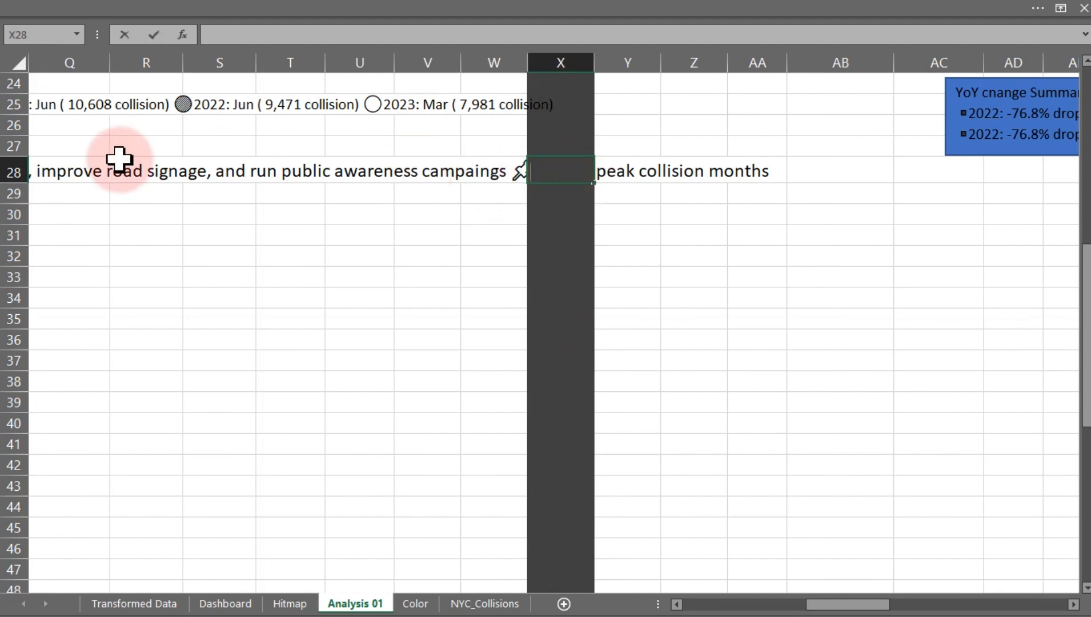
{"action": "left_click", "coordinate": [80, 171]}
{"action": "double_click", "coordinate": [89, 173]}
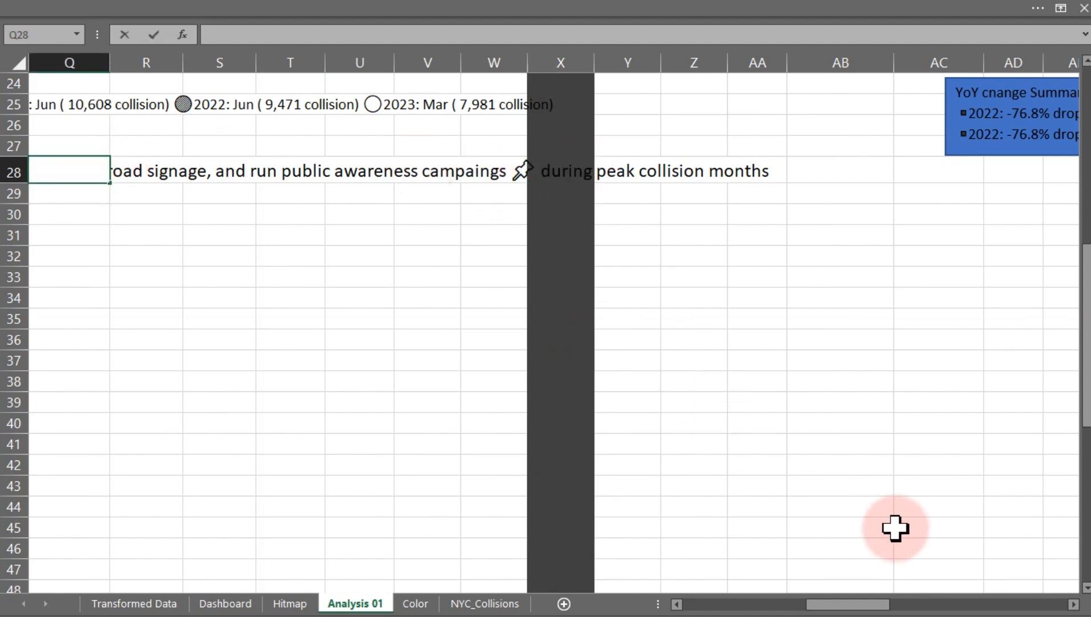
{"action": "left_click_drag", "start_coordinate": [874, 604], "coordinate": [834, 603]}
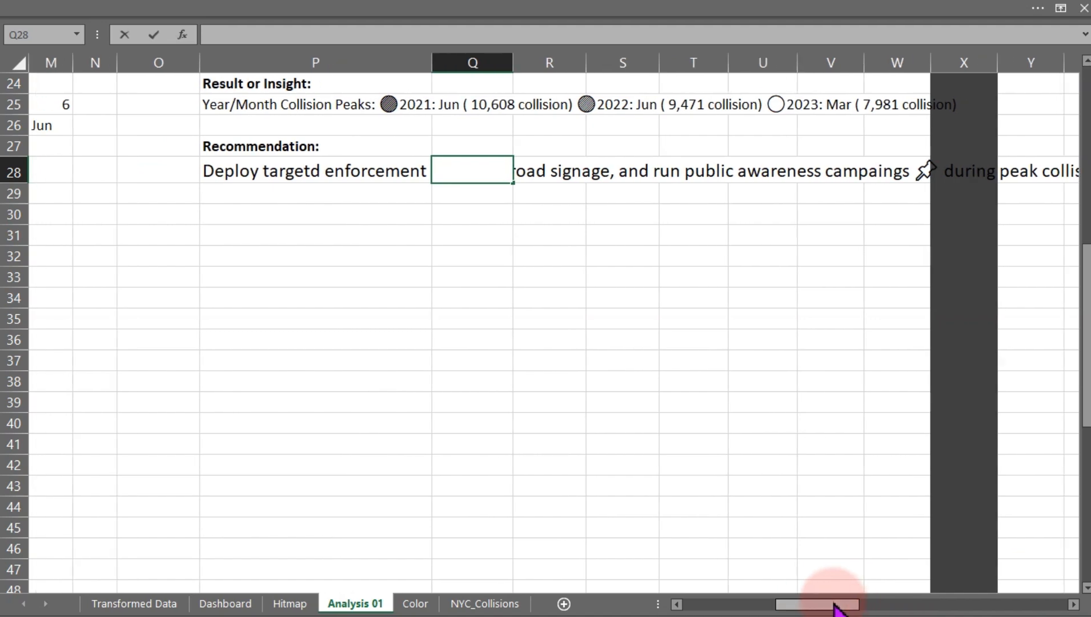
{"action": "left_click", "coordinate": [232, 171]}
{"action": "double_click", "coordinate": [231, 172]}
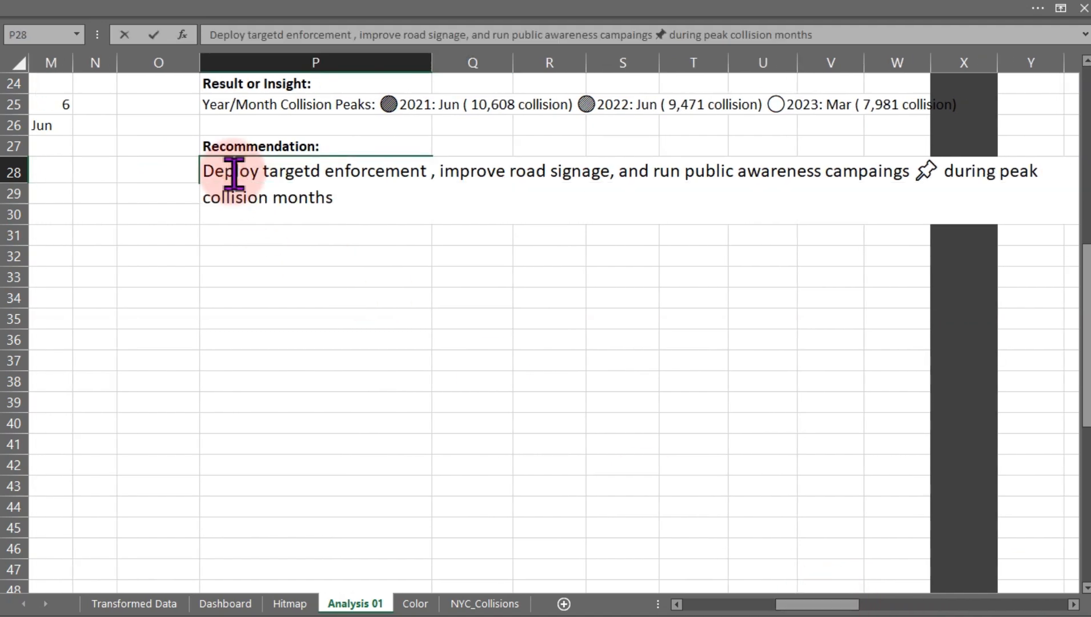
{"action": "left_click_drag", "start_coordinate": [921, 171], "coordinate": [939, 171]}
{"action": "key", "text": "ctrl+c"}
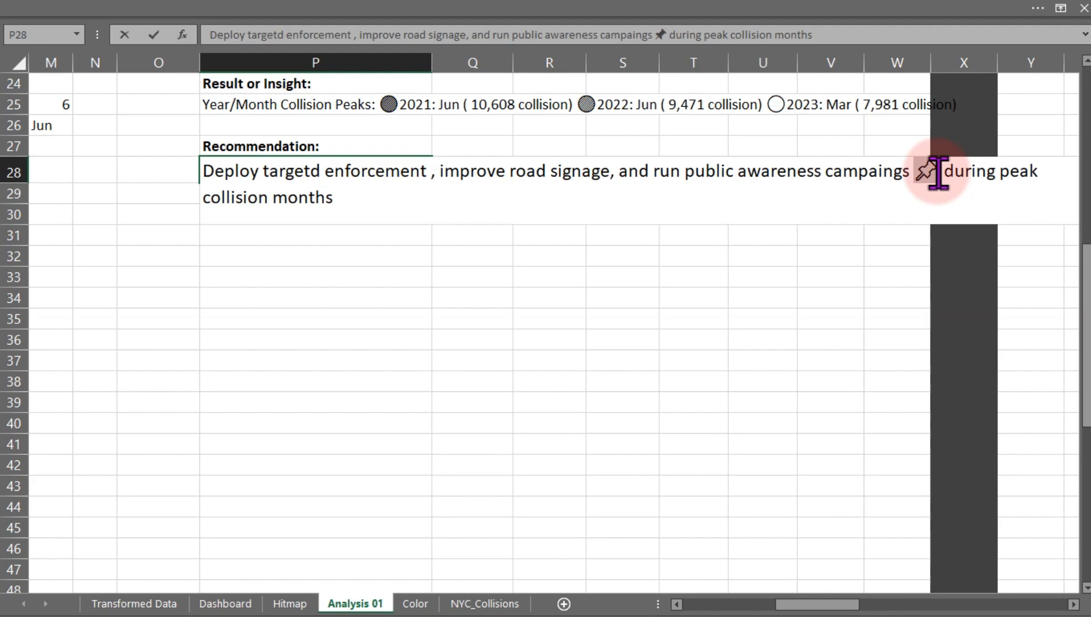
{"action": "key", "text": "Escape"}
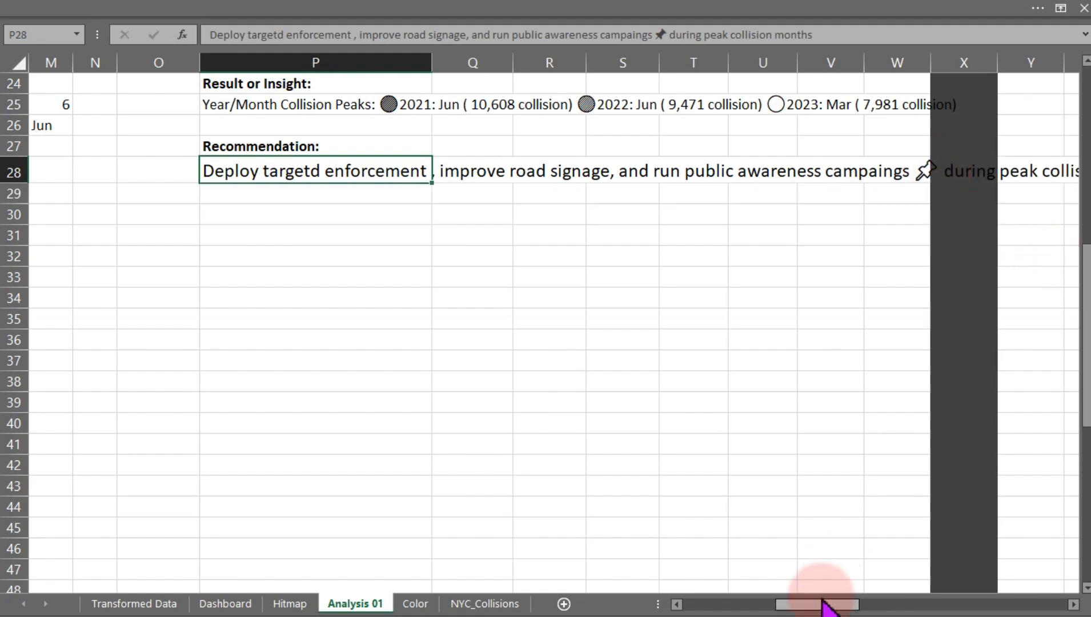
Paste the pushpin symbol at the start of the recommendation text in AN43 and commit it
{"action": "left_click_drag", "start_coordinate": [826, 604], "coordinate": [979, 605]}
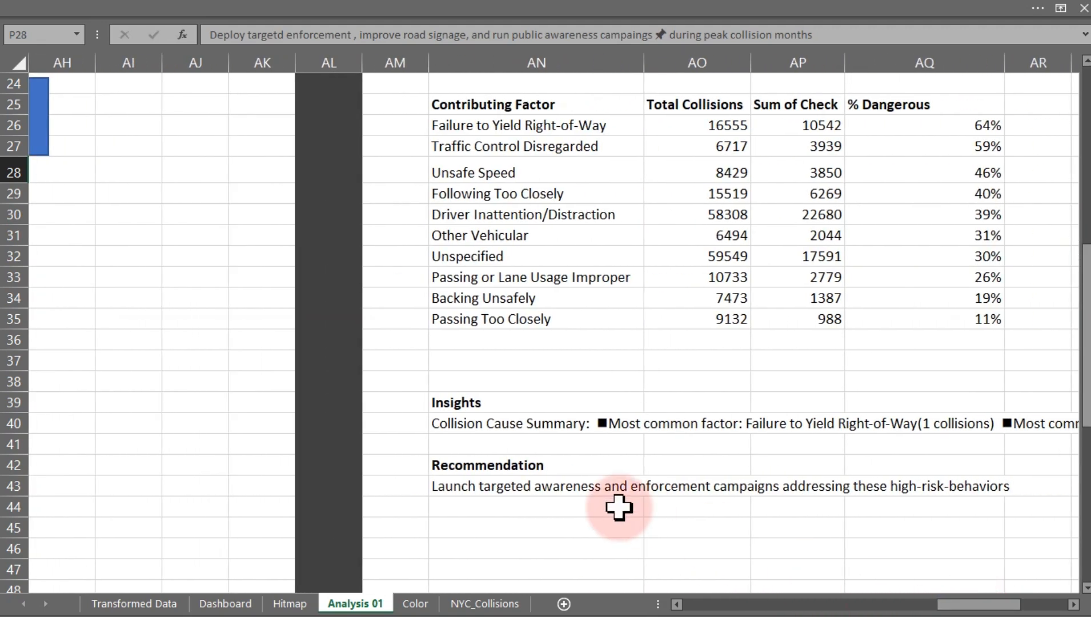
{"action": "left_click", "coordinate": [474, 487]}
{"action": "left_click", "coordinate": [435, 484]}
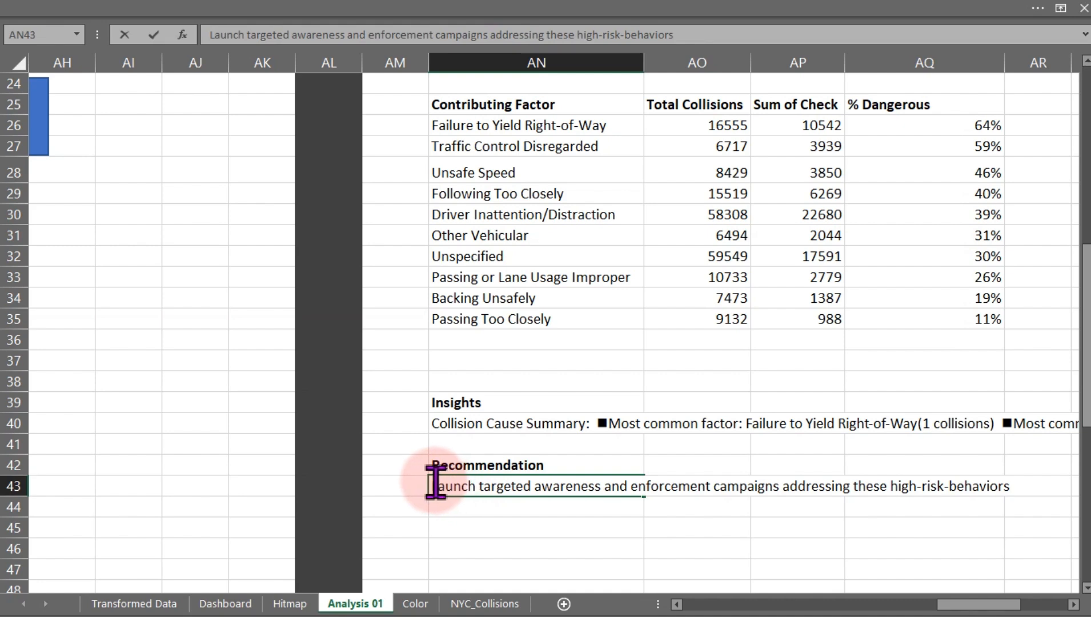
{"action": "left_click", "coordinate": [485, 488]}
{"action": "key", "text": "ctrl+v"}
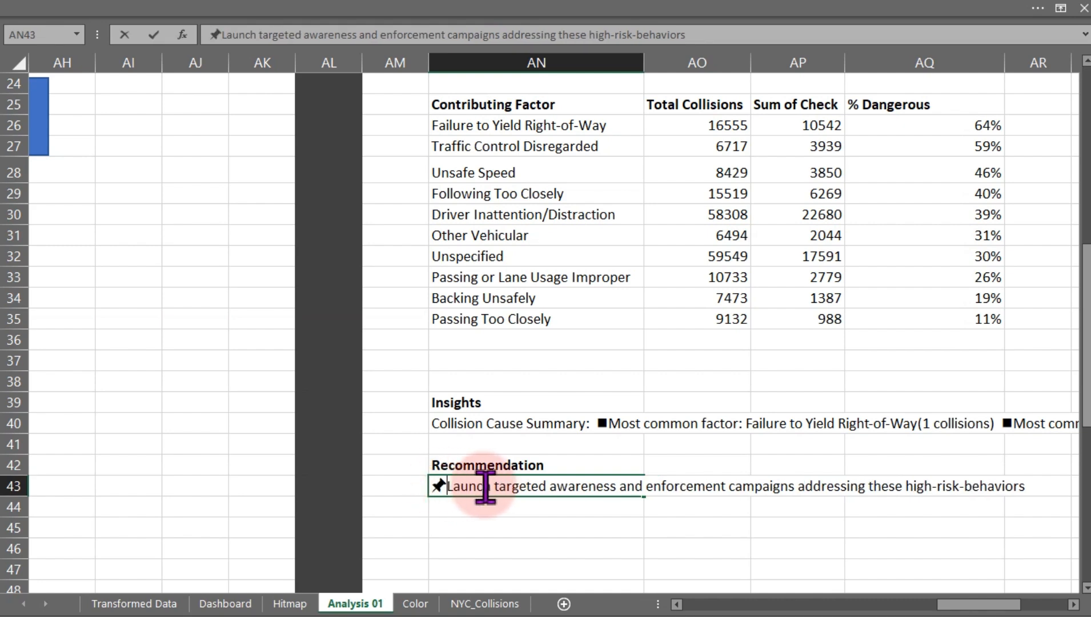
{"action": "key", "text": "Return"}
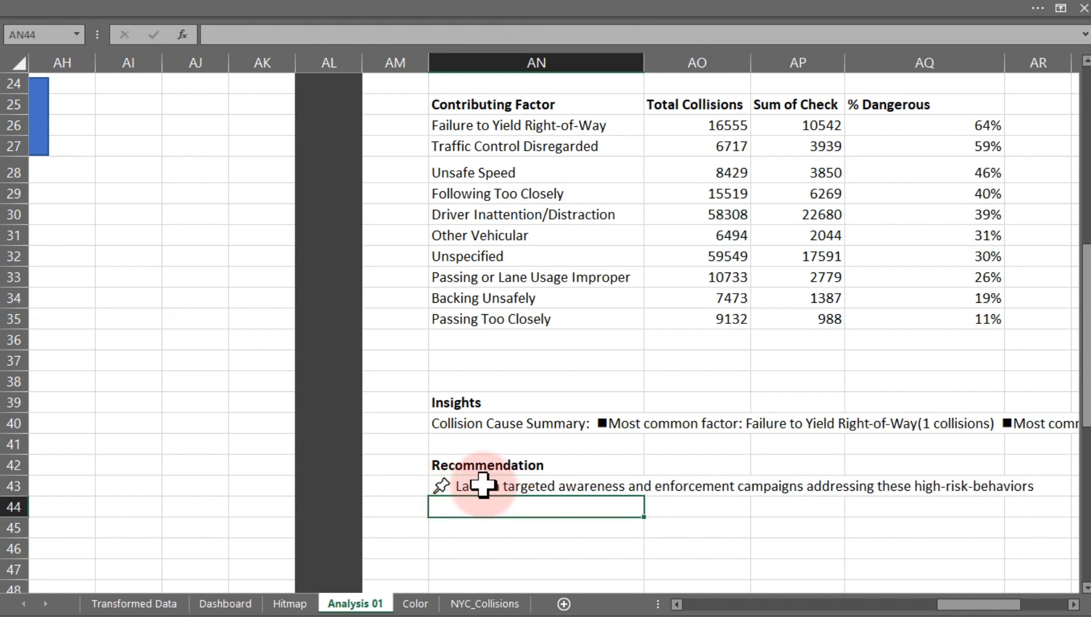
On the Dashboard sheet, draw a tall rounded rectangle over the lower middle area and reduce its corner rounding
{"action": "left_click", "coordinate": [236, 604]}
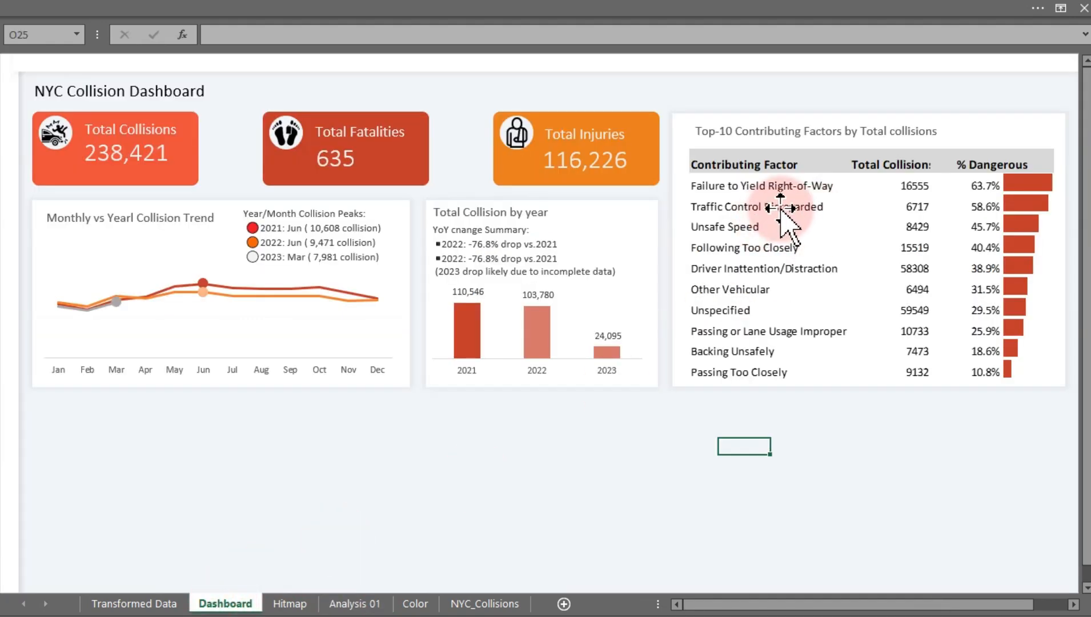
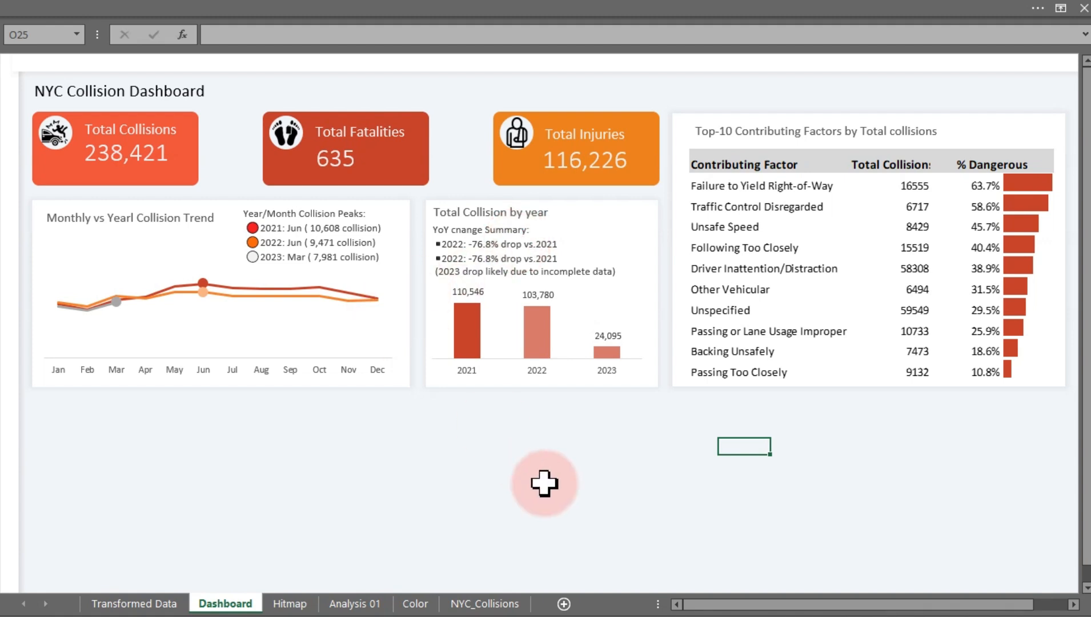
{"action": "left_click", "coordinate": [314, 6]}
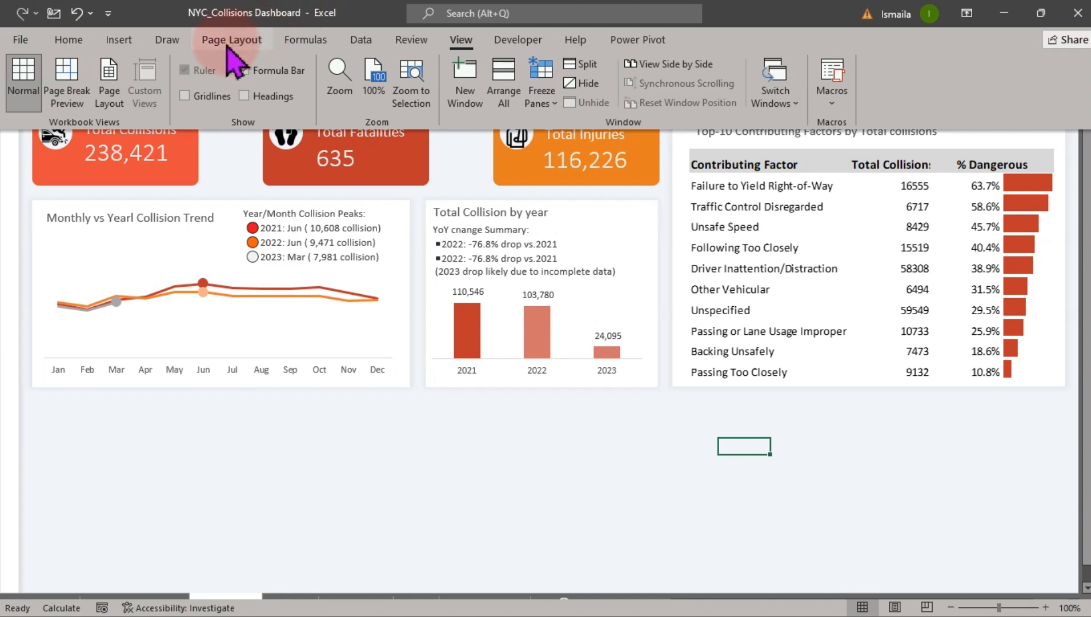
{"action": "left_click", "coordinate": [120, 44]}
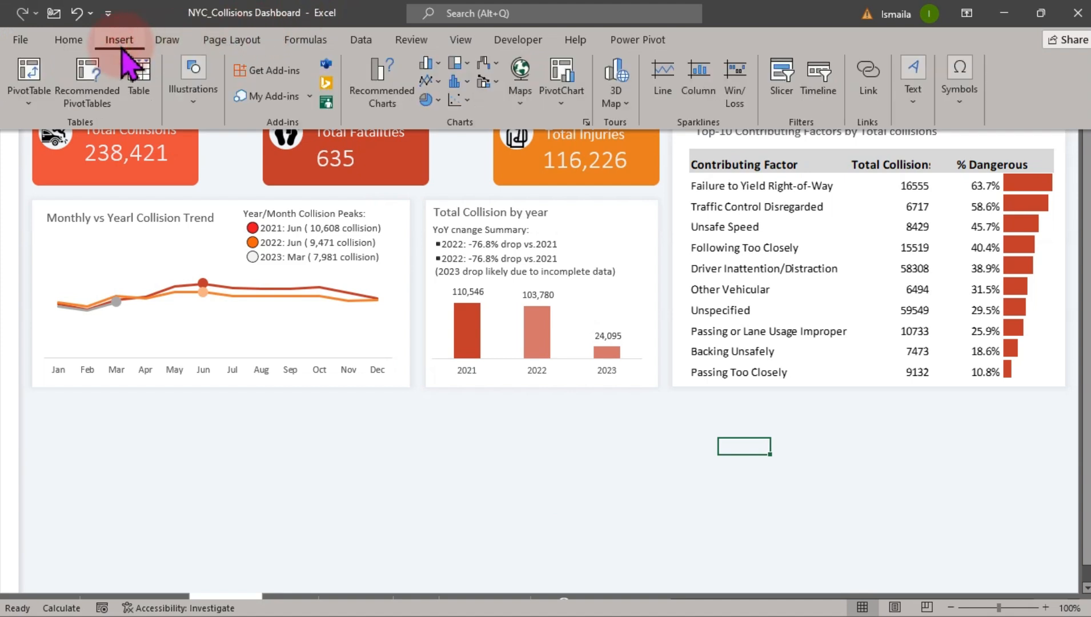
{"action": "left_click", "coordinate": [193, 114]}
{"action": "left_click", "coordinate": [222, 171]}
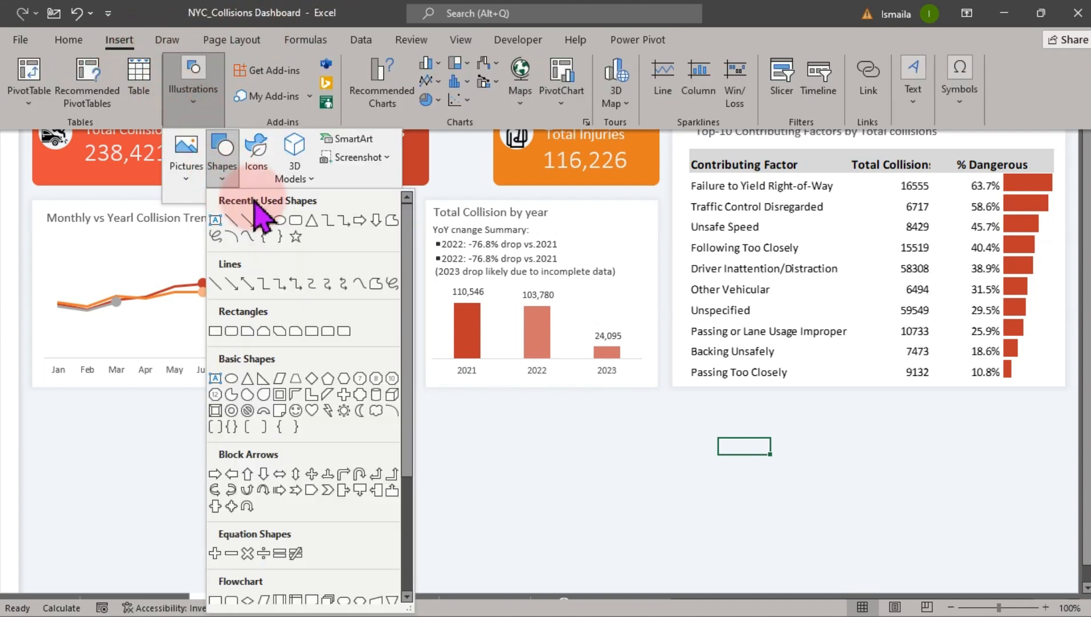
{"action": "left_click", "coordinate": [295, 221]}
{"action": "left_click_drag", "start_coordinate": [527, 252], "coordinate": [701, 462]}
{"action": "left_click_drag", "start_coordinate": [638, 353], "coordinate": [726, 375]}
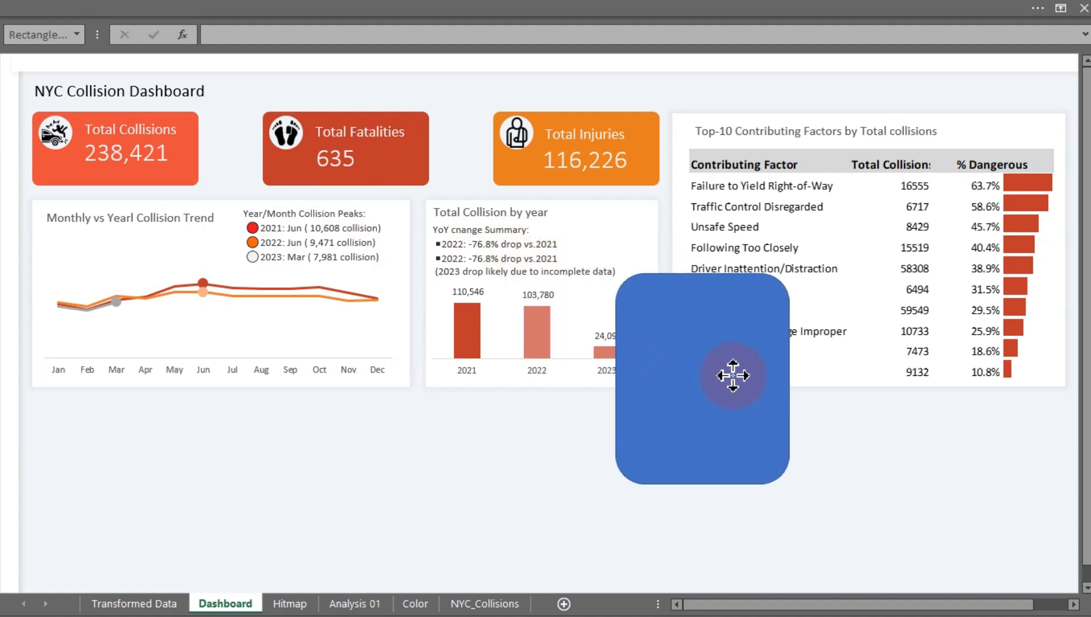
{"action": "left_click_drag", "start_coordinate": [647, 280], "coordinate": [629, 280]}
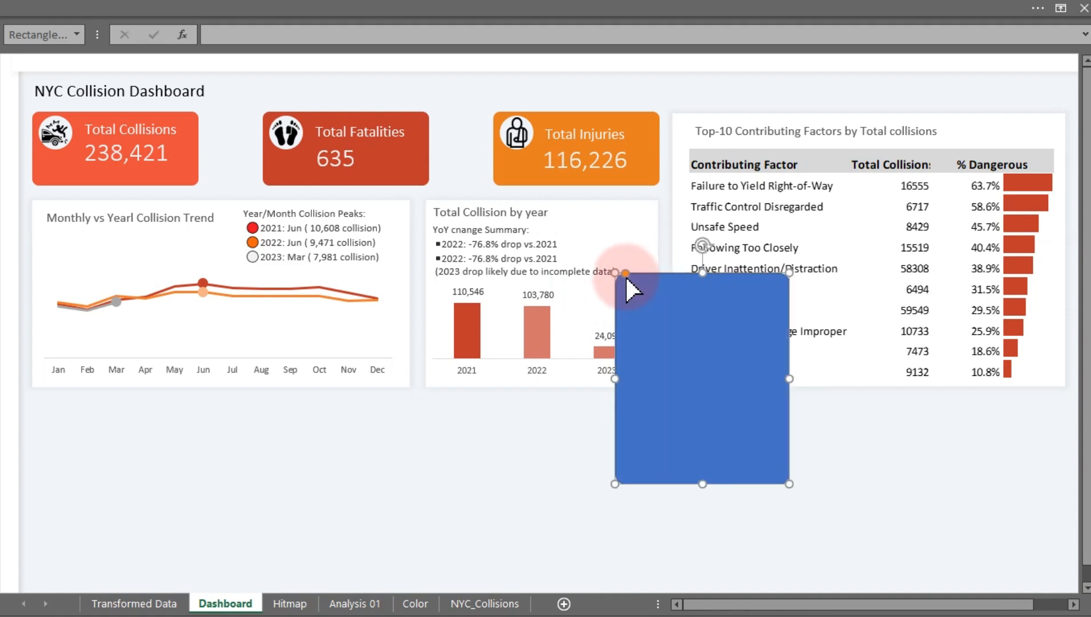
Give the rounded rectangle a dark grey solid fill with no outline, and shift it slightly left and down
{"action": "double_click", "coordinate": [628, 280]}
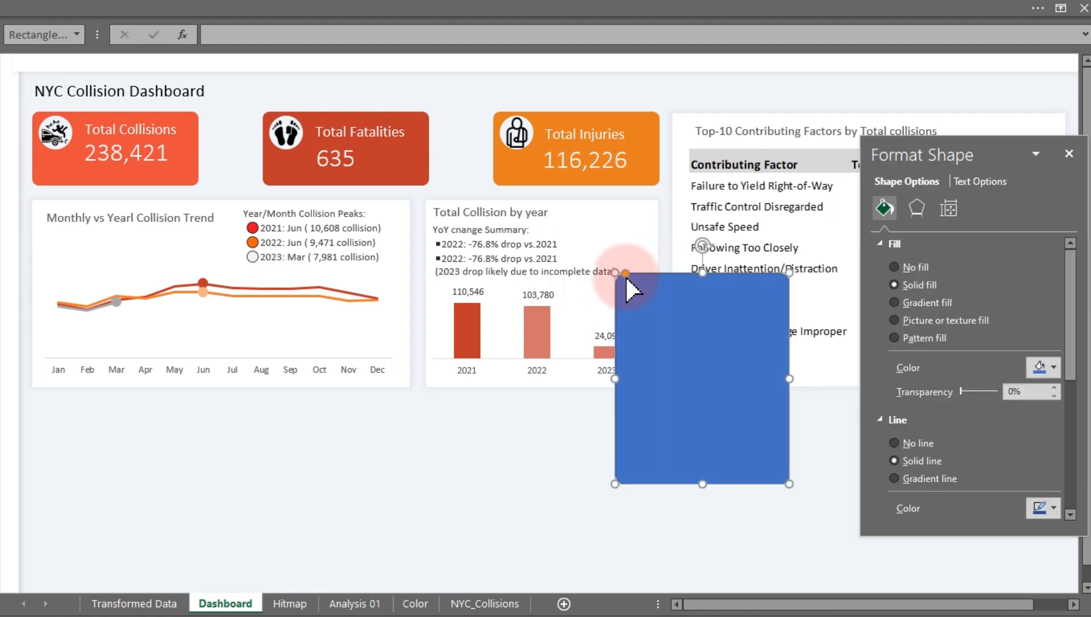
{"action": "left_click", "coordinate": [1050, 368]}
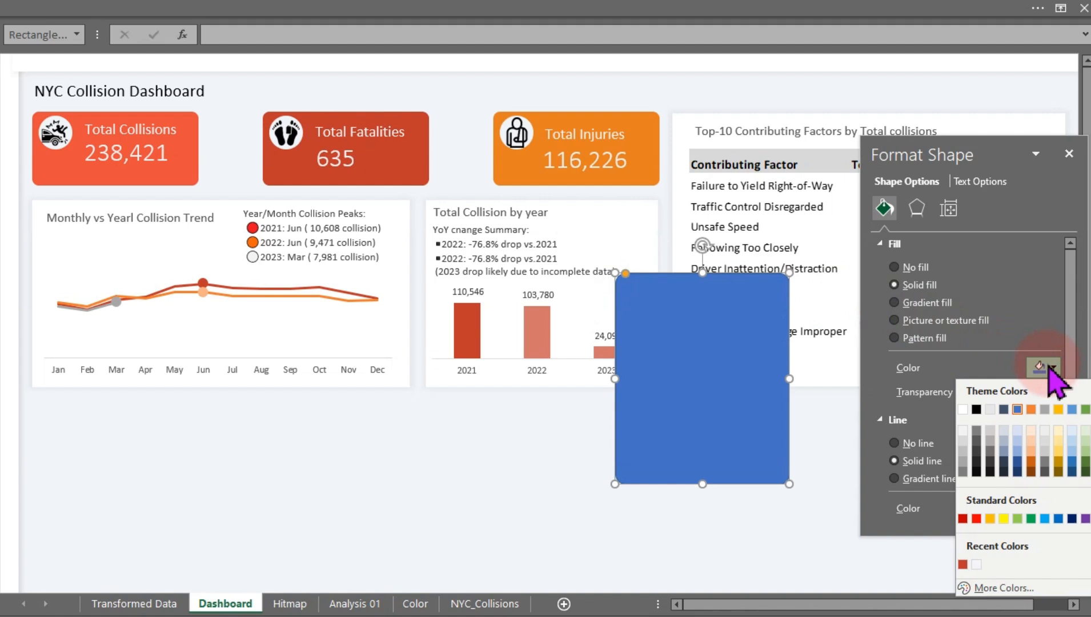
{"action": "left_click", "coordinate": [977, 454]}
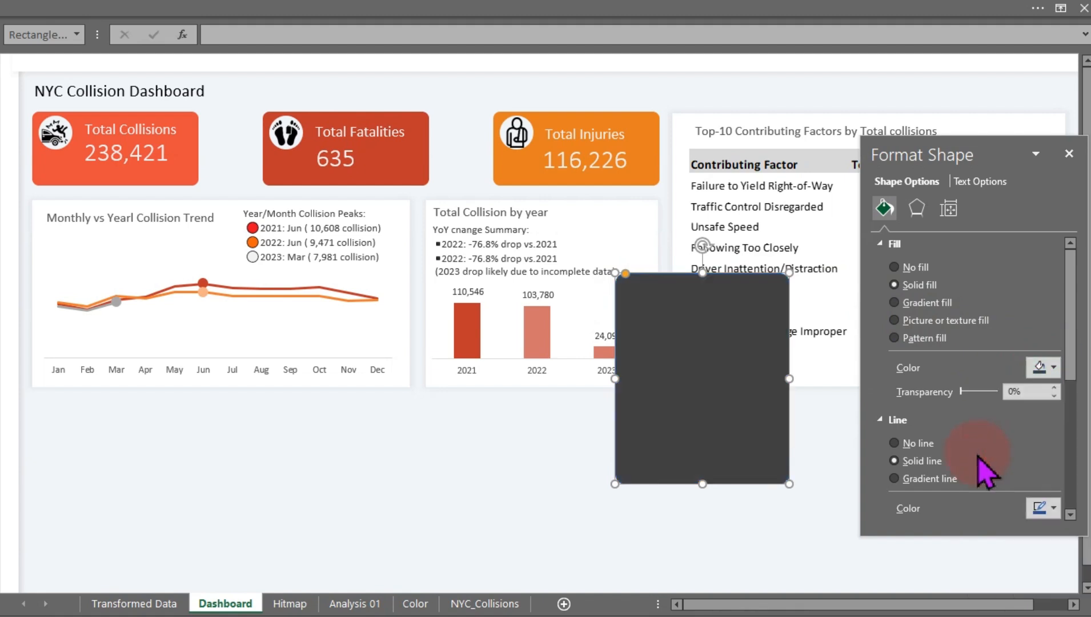
{"action": "left_click", "coordinate": [908, 446]}
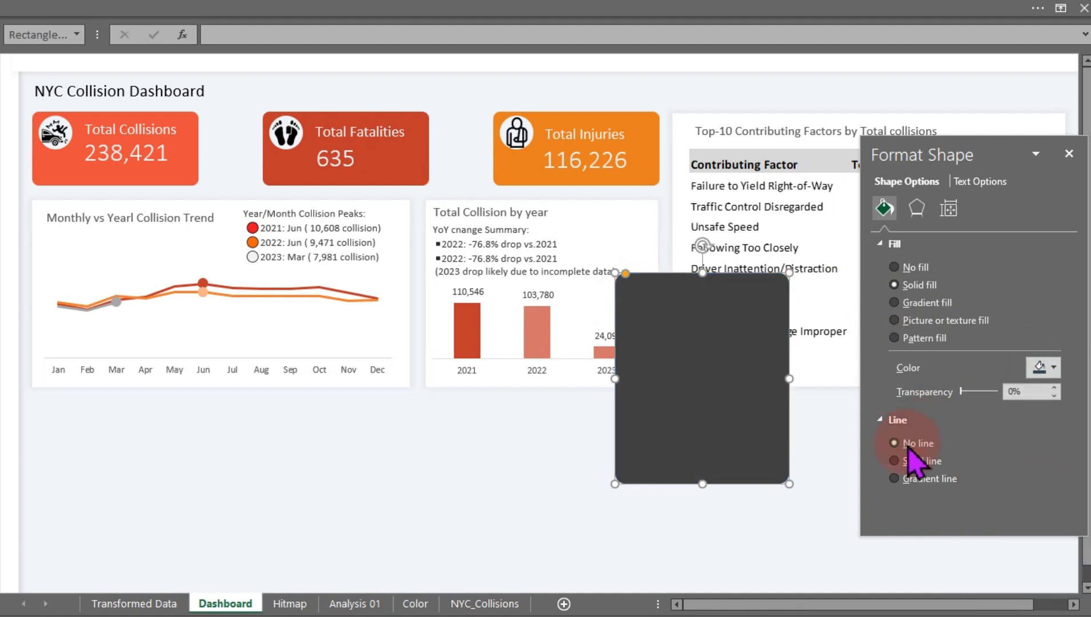
{"action": "left_click", "coordinate": [804, 476]}
{"action": "left_click", "coordinate": [720, 425]}
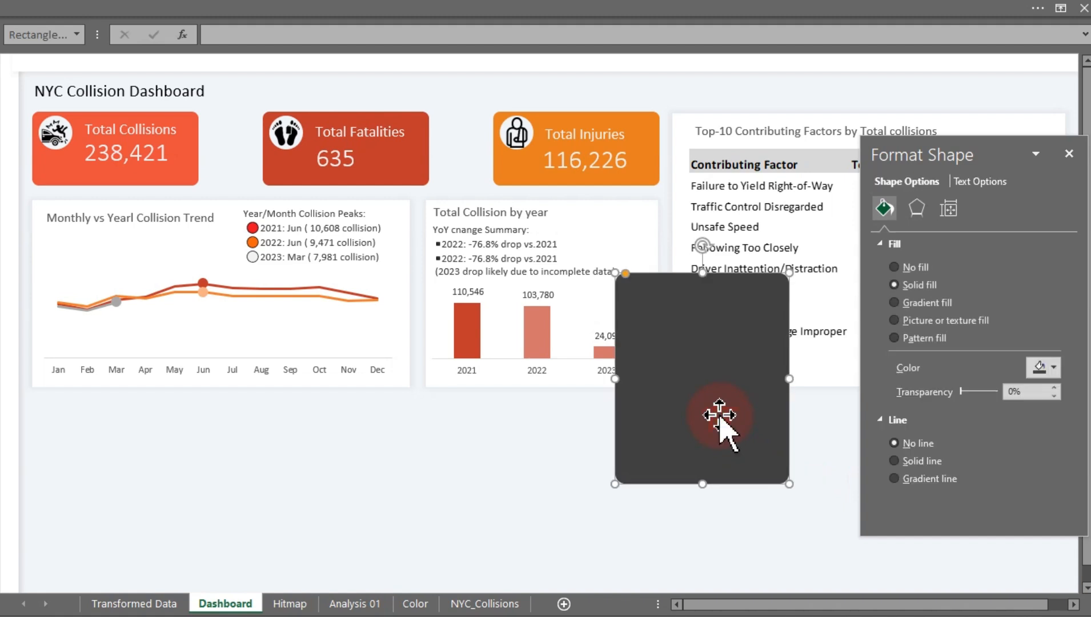
{"action": "left_click_drag", "start_coordinate": [719, 415], "coordinate": [685, 433]}
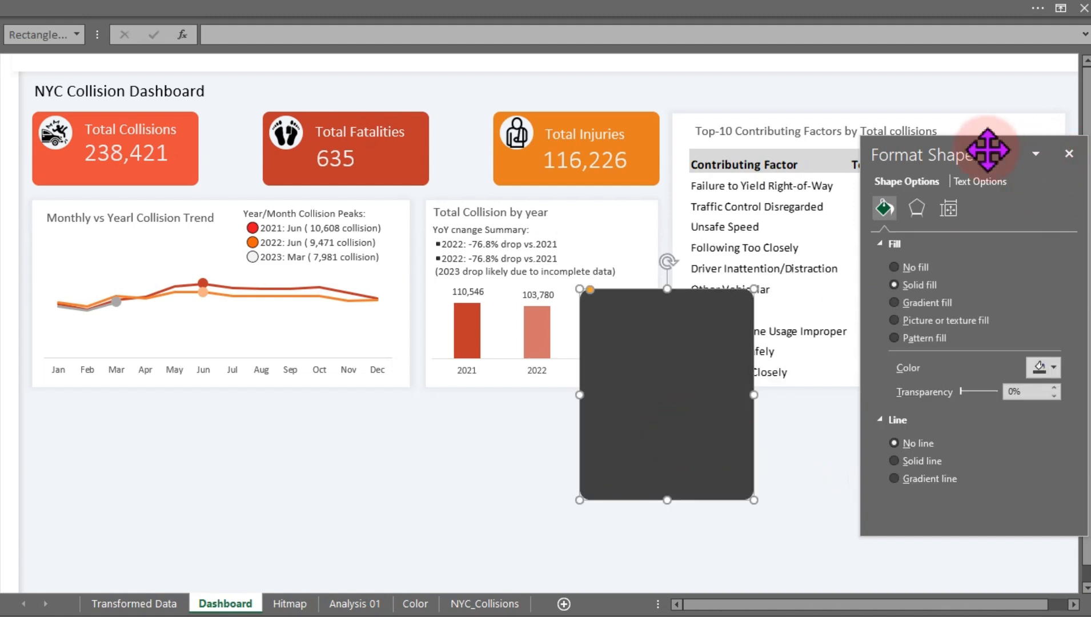
Duplicate the dark rectangle, enter "Recommendation here" in the copy, and shrink it to a small label below the factors table
{"action": "left_click_drag", "start_coordinate": [986, 151], "coordinate": [215, 236]}
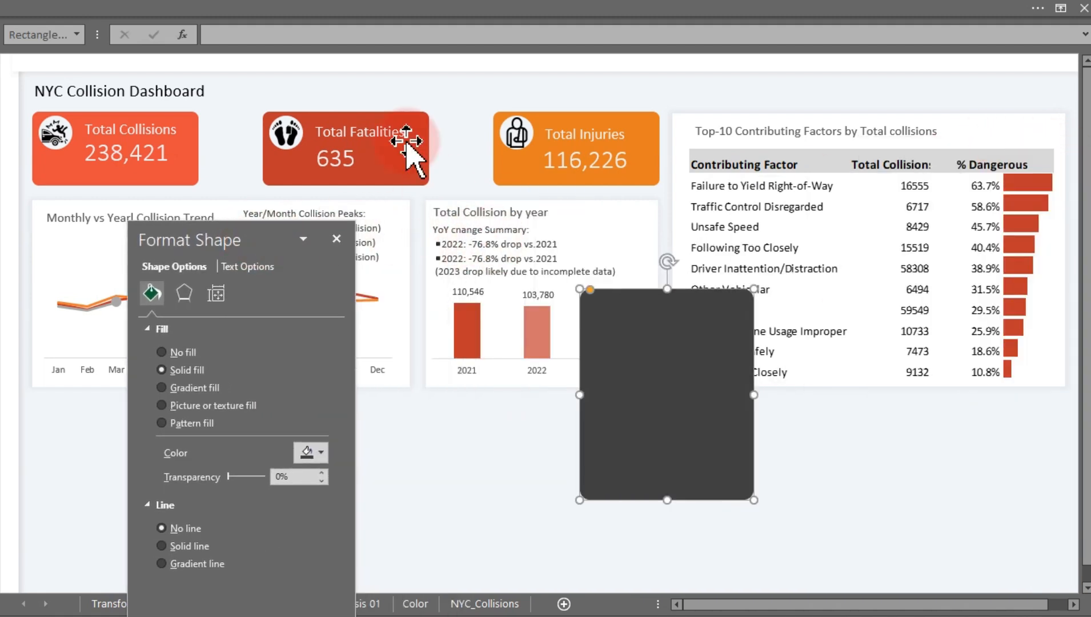
{"action": "left_click", "coordinate": [586, 356]}
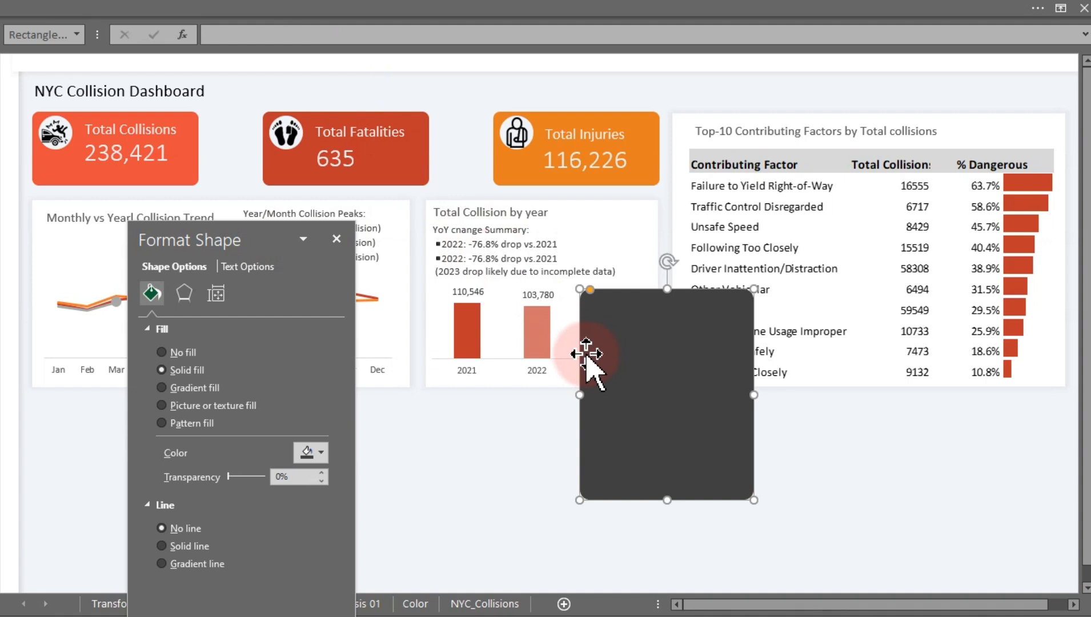
{"action": "left_click_drag", "start_coordinate": [589, 360], "coordinate": [783, 420]}
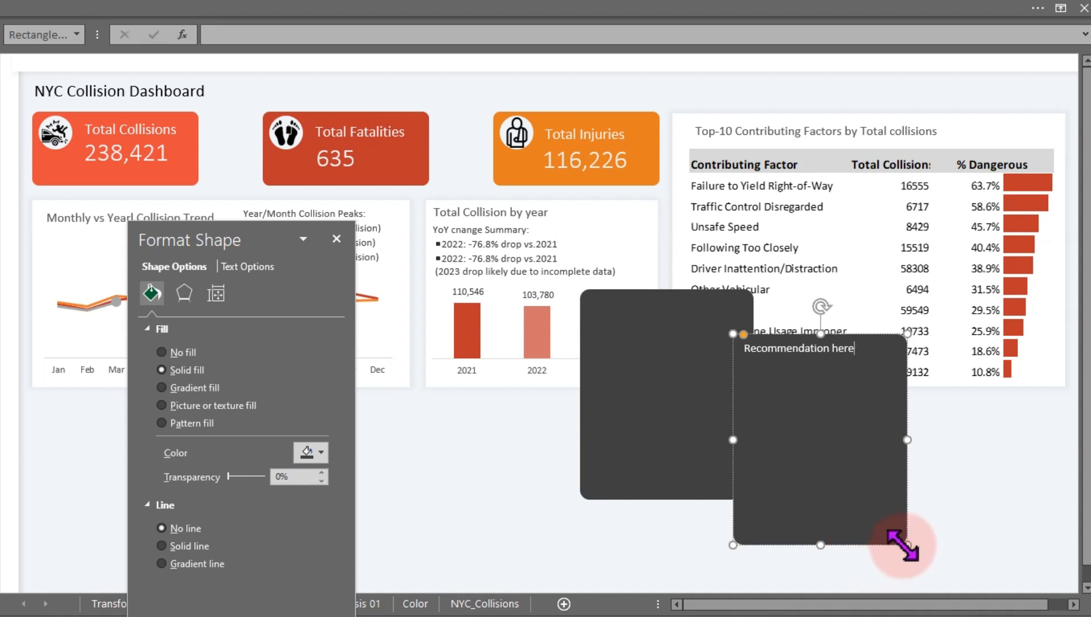
{"action": "left_click_drag", "start_coordinate": [907, 545], "coordinate": [899, 473]}
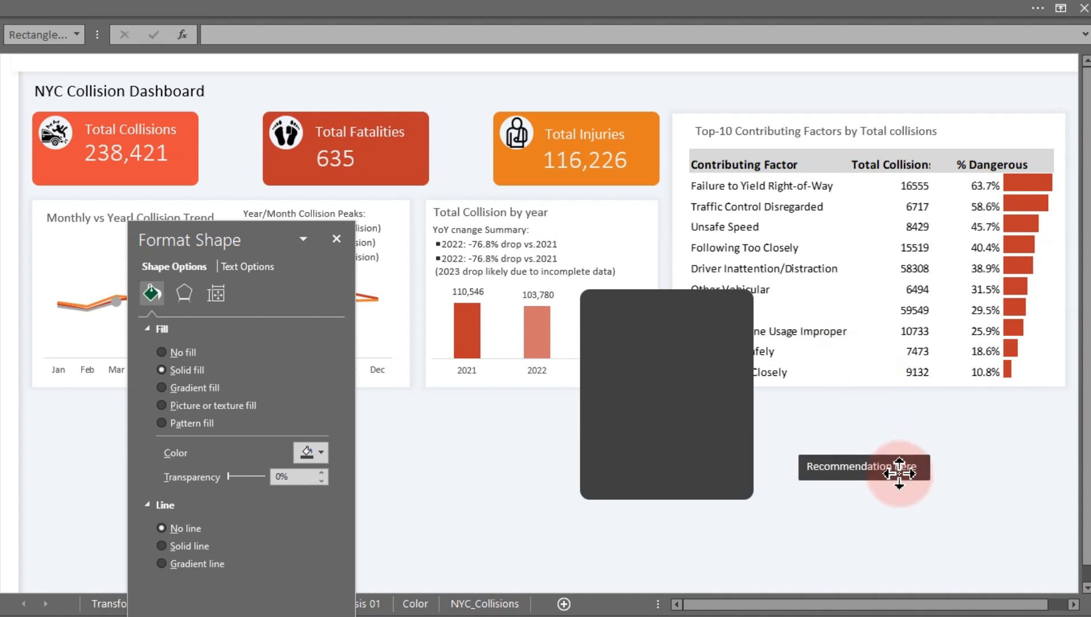
Fill the "Recommendation here" label with the recent red-orange colour, round its corners more, and fine-tune its height
{"action": "left_click", "coordinate": [311, 452]}
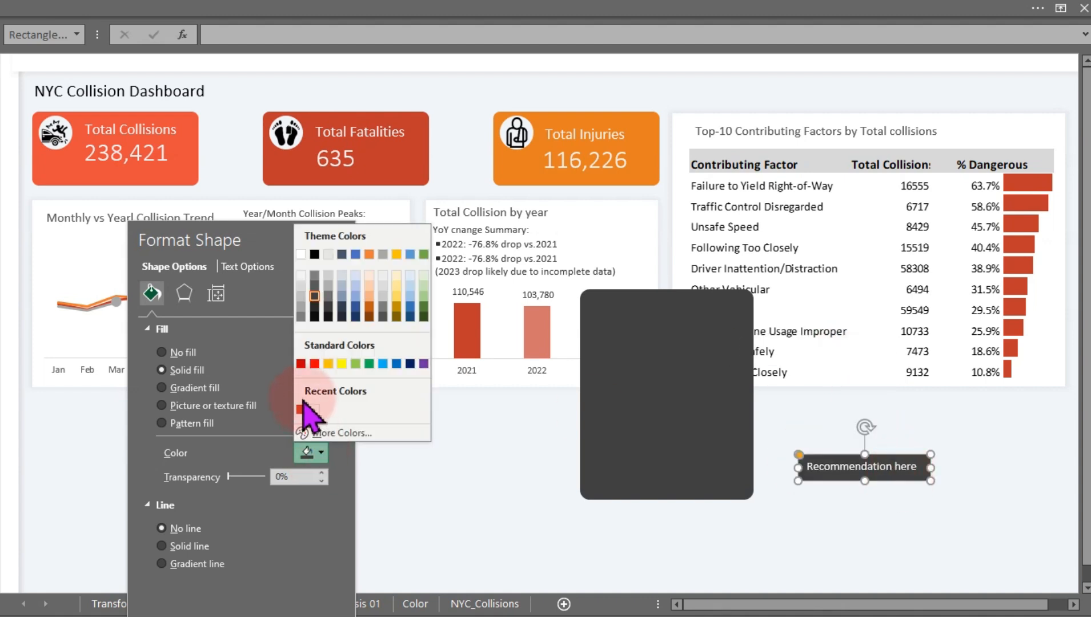
{"action": "left_click", "coordinate": [301, 409]}
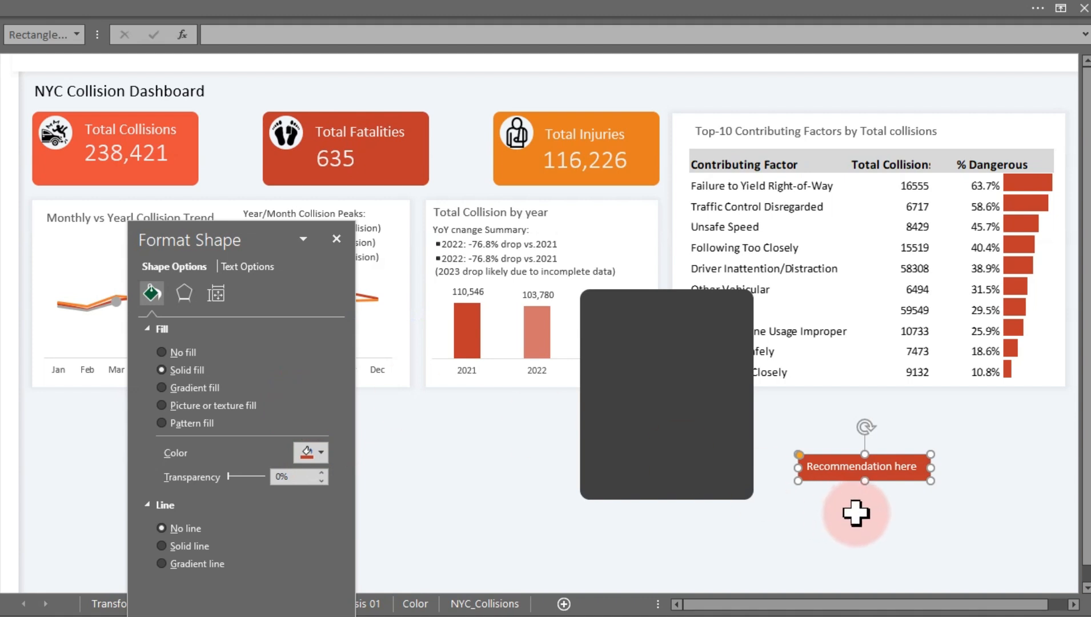
{"action": "left_click_drag", "start_coordinate": [867, 482], "coordinate": [867, 477]}
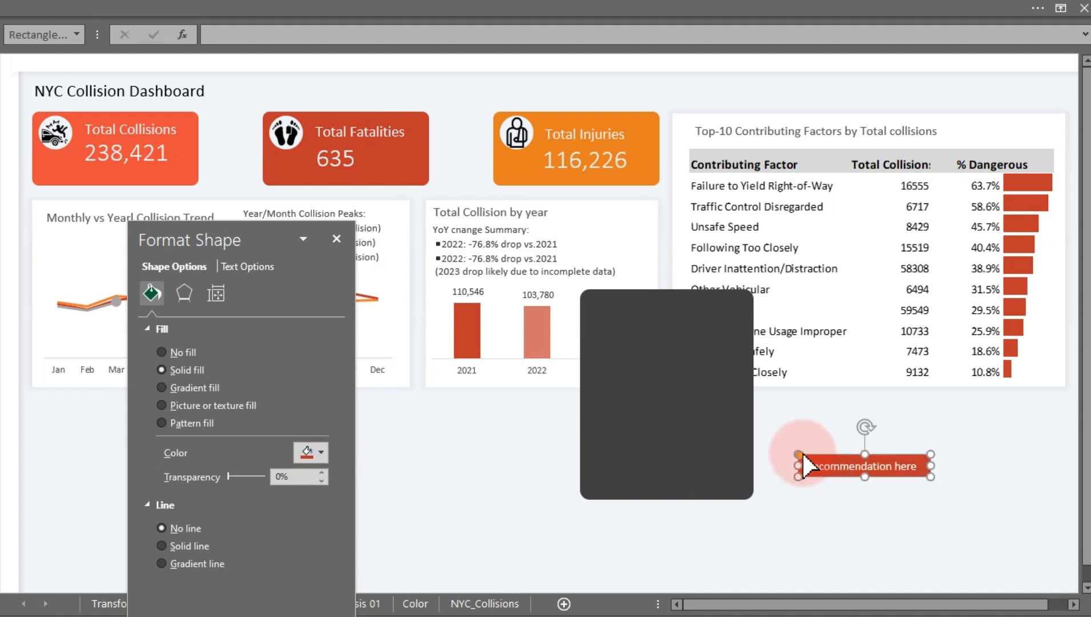
{"action": "left_click_drag", "start_coordinate": [803, 454], "coordinate": [809, 466]}
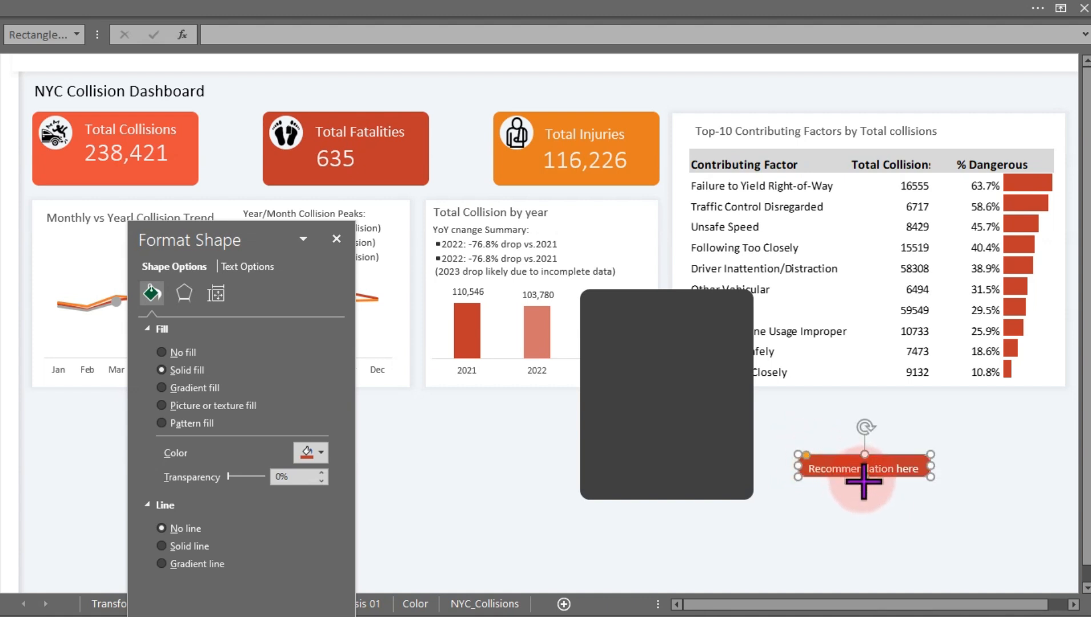
{"action": "left_click_drag", "start_coordinate": [864, 481], "coordinate": [860, 483]}
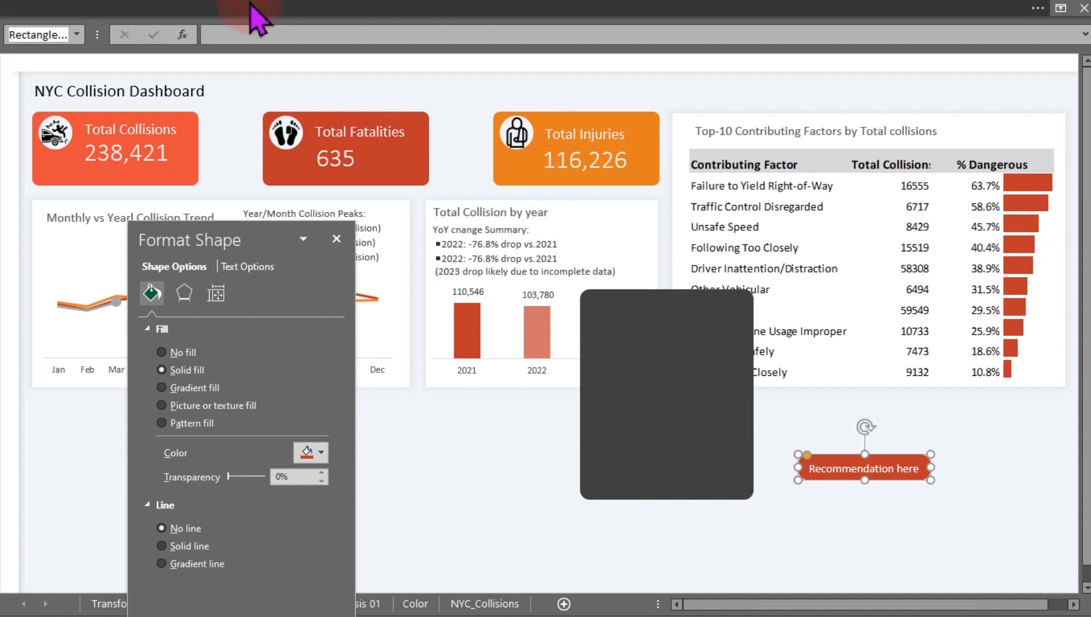
Centre the "Recommendation here" label's text both vertically and horizontally
{"action": "left_click", "coordinate": [257, 20]}
{"action": "left_click", "coordinate": [77, 42]}
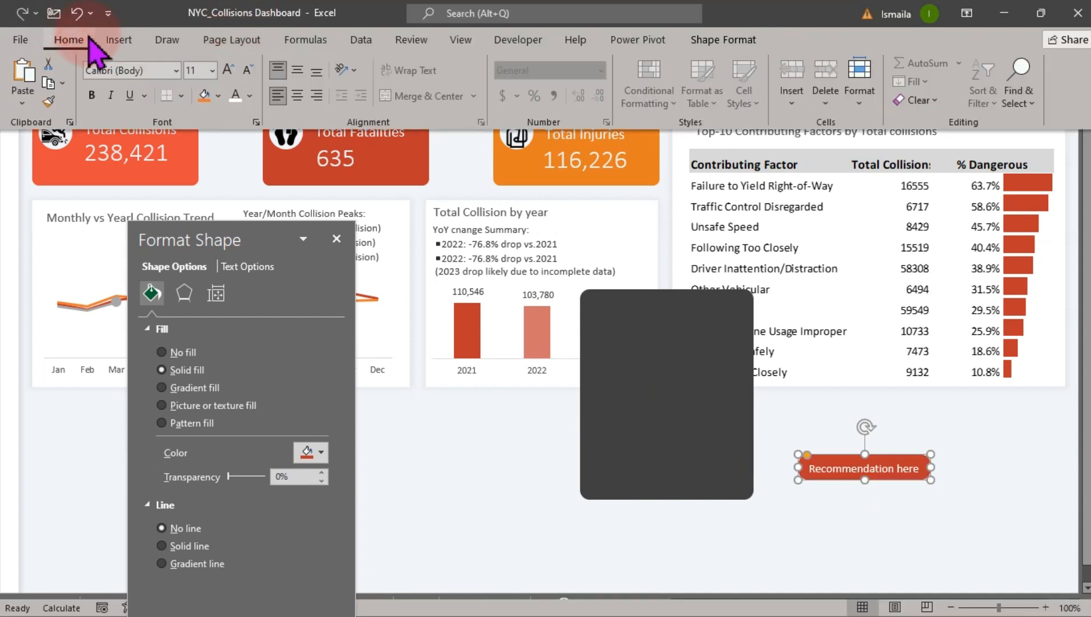
{"action": "left_click", "coordinate": [297, 70]}
{"action": "left_click", "coordinate": [297, 95]}
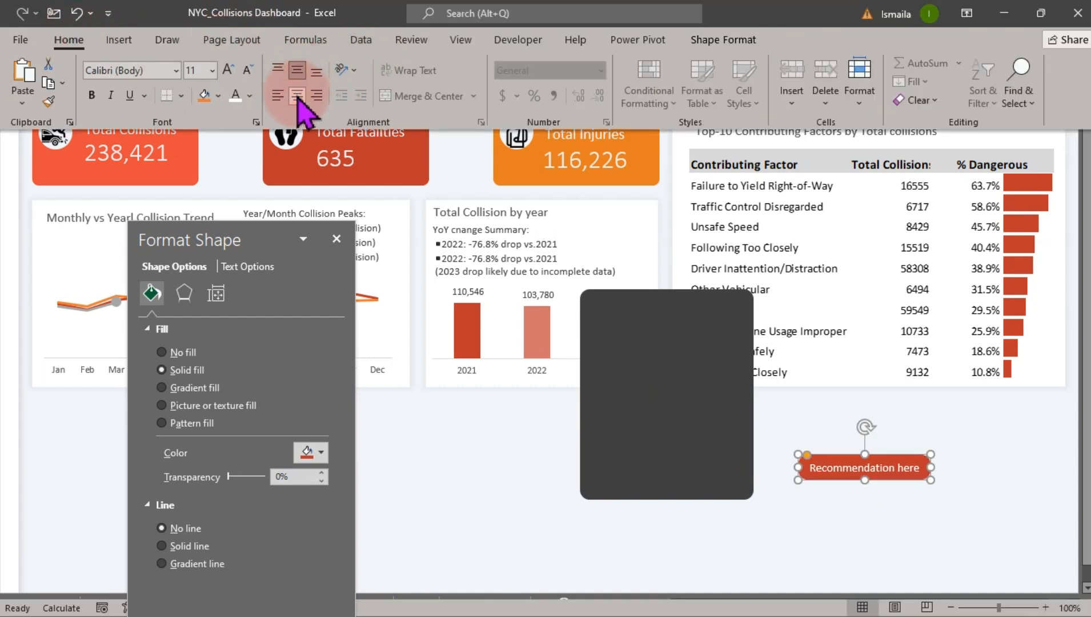
Move the "Recommendation here" label onto the upper left edge of the Top-10 Contributing Factors card
{"action": "left_click", "coordinate": [821, 467]}
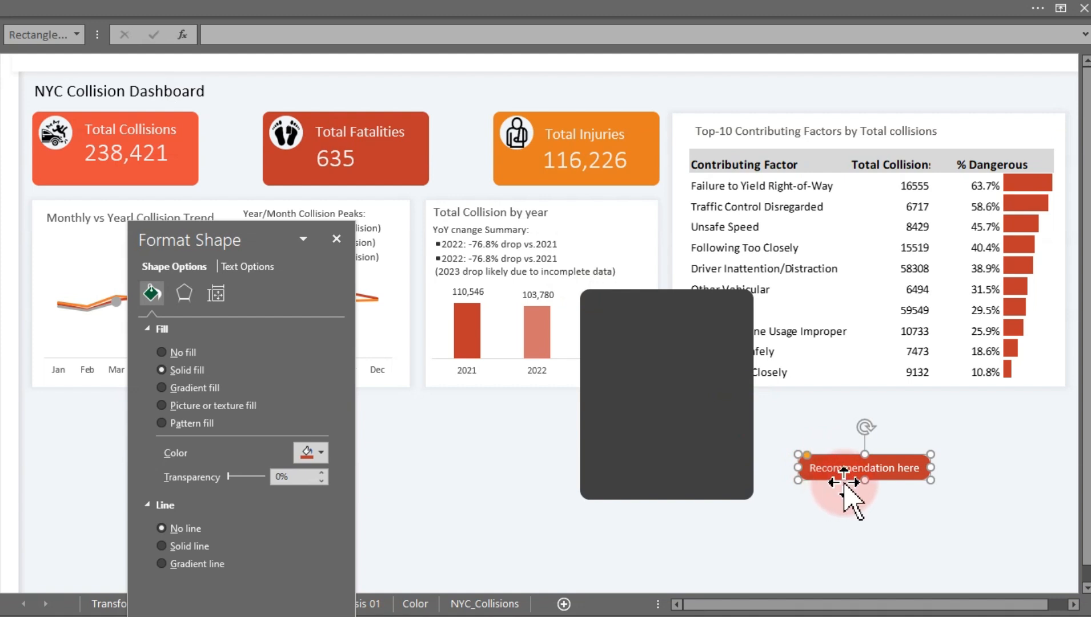
{"action": "left_click_drag", "start_coordinate": [844, 477], "coordinate": [719, 105]}
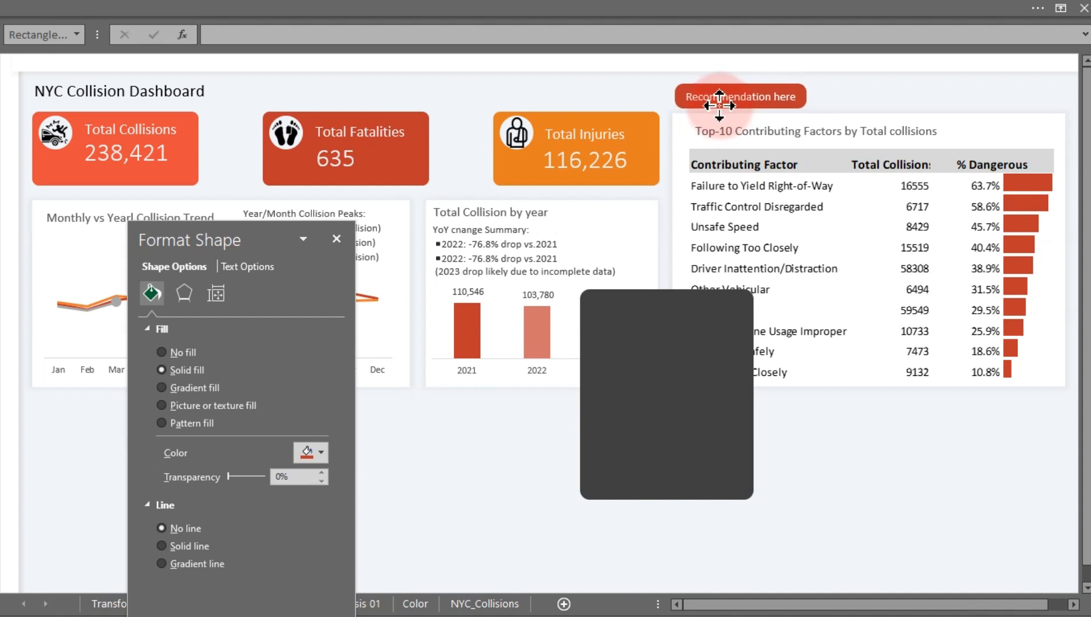
{"action": "left_click_drag", "start_coordinate": [719, 105], "coordinate": [724, 117]}
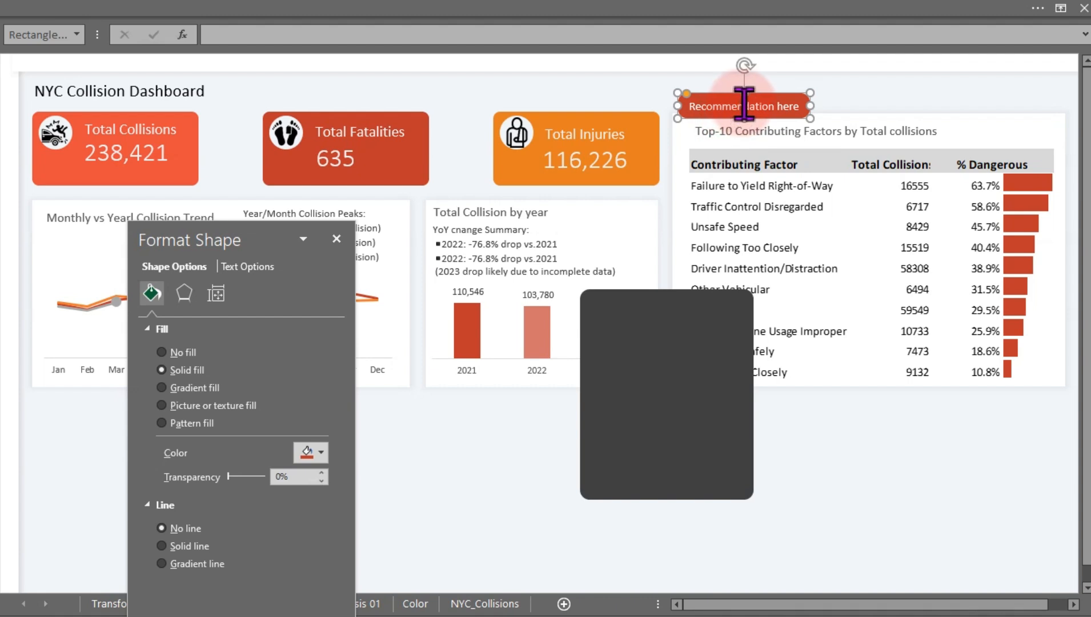
{"action": "left_click", "coordinate": [821, 479]}
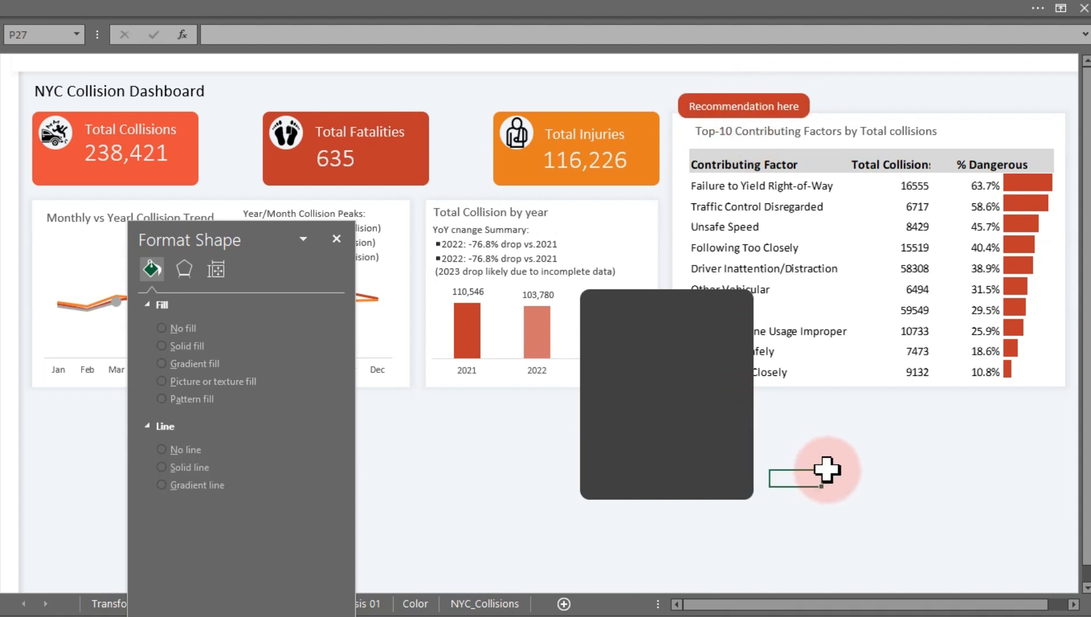
Move the dark rectangle over the left half of the factors table, and draw a small pentagon arrow below the yearly chart, rotated to point up
{"action": "left_click_drag", "start_coordinate": [664, 396], "coordinate": [756, 292]}
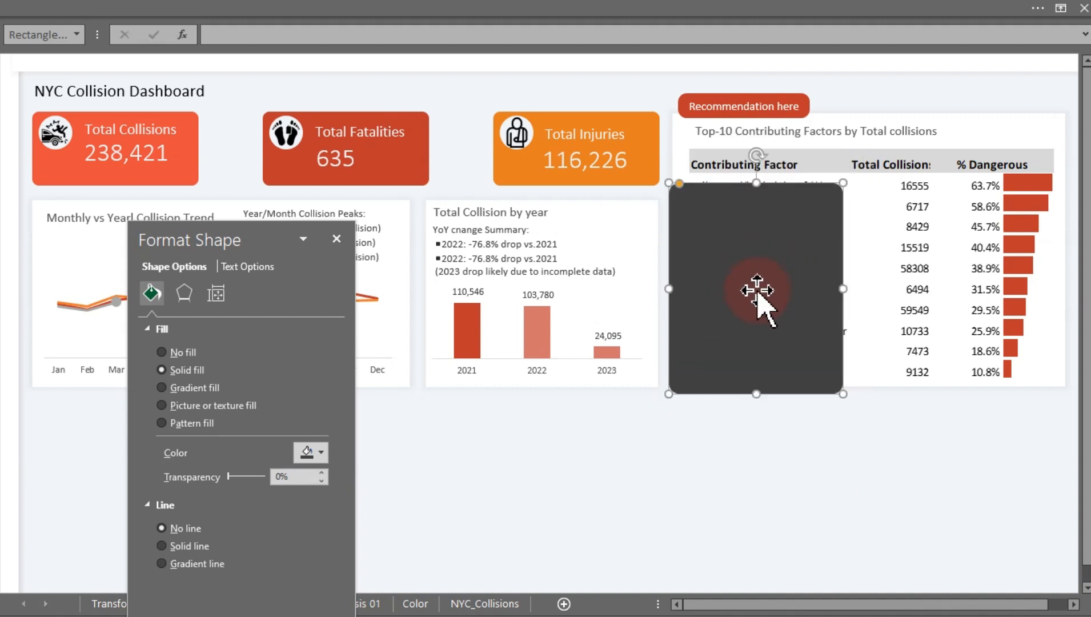
{"action": "left_click", "coordinate": [303, 6]}
{"action": "left_click", "coordinate": [119, 41]}
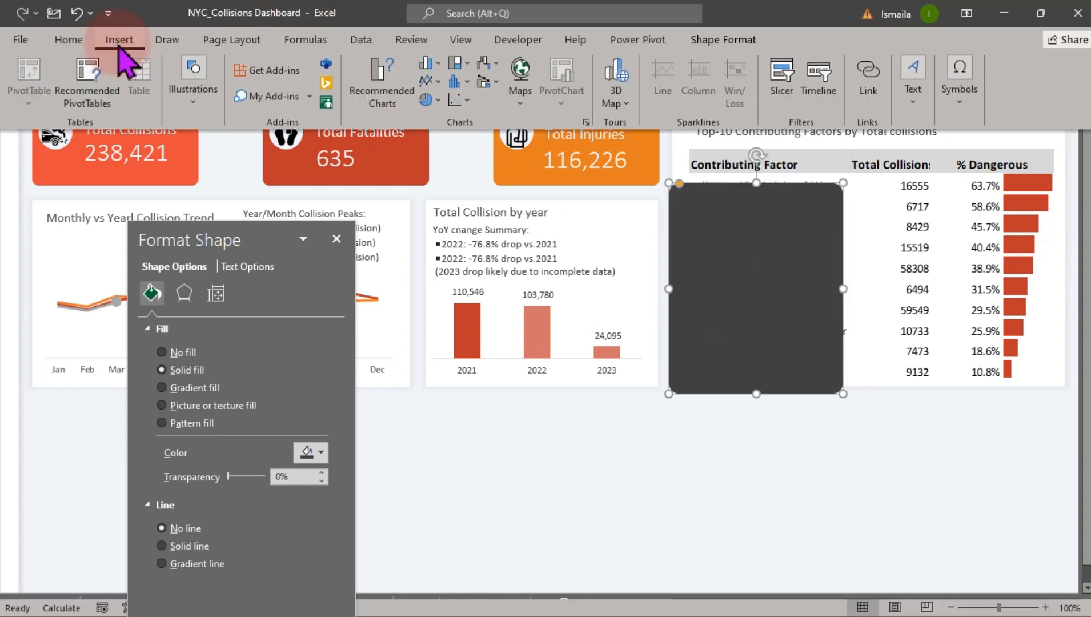
{"action": "left_click", "coordinate": [195, 86]}
{"action": "left_click", "coordinate": [223, 177]}
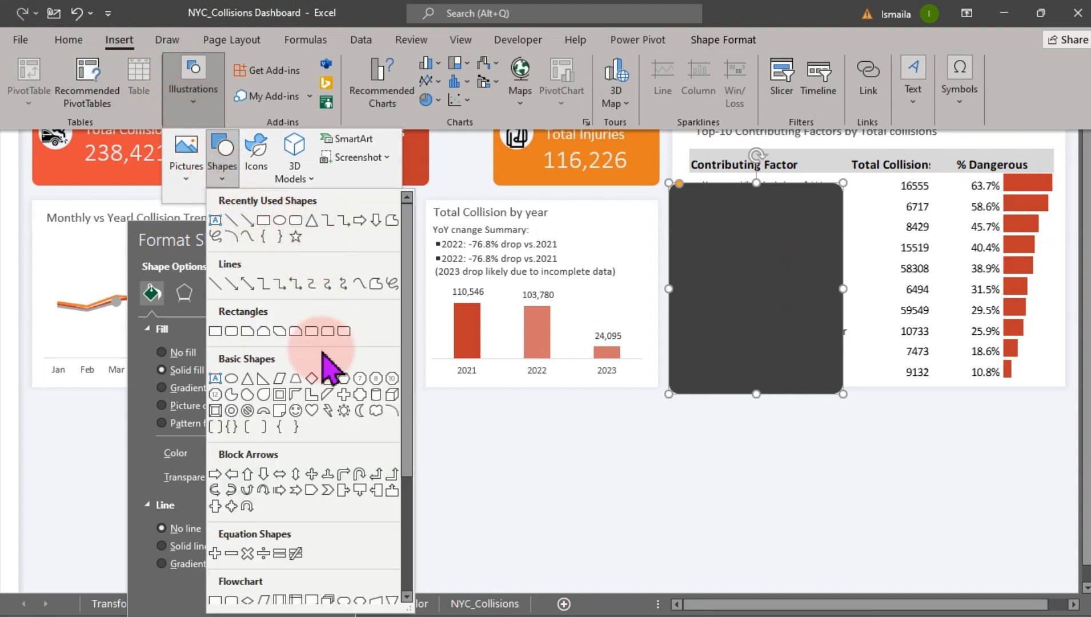
{"action": "left_click", "coordinate": [298, 491]}
{"action": "left_click_drag", "start_coordinate": [533, 423], "coordinate": [596, 476]}
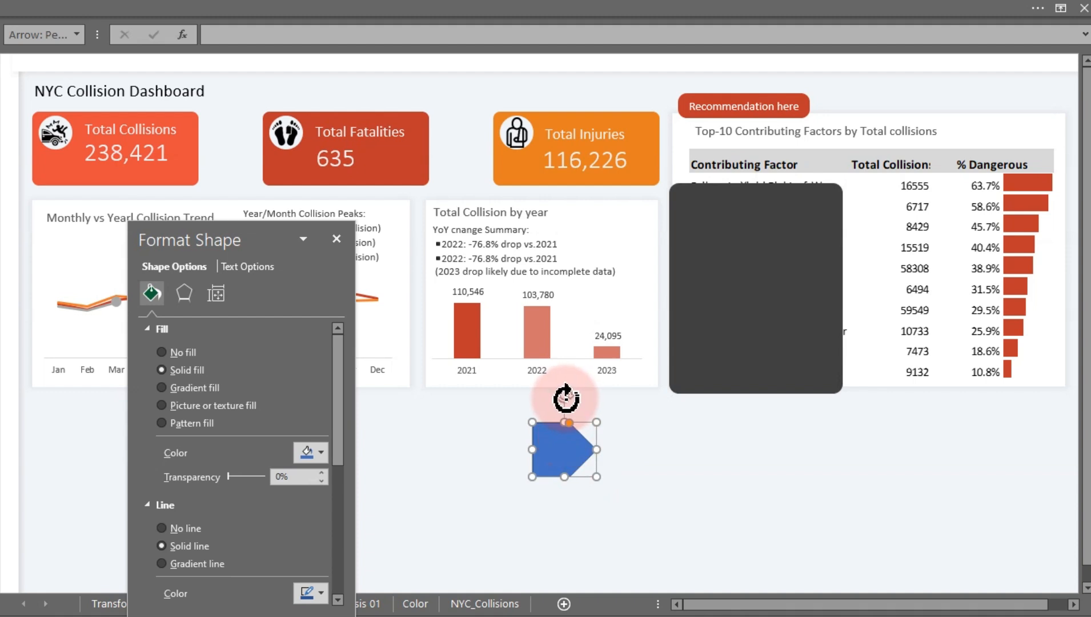
{"action": "left_click_drag", "start_coordinate": [566, 398], "coordinate": [526, 447]}
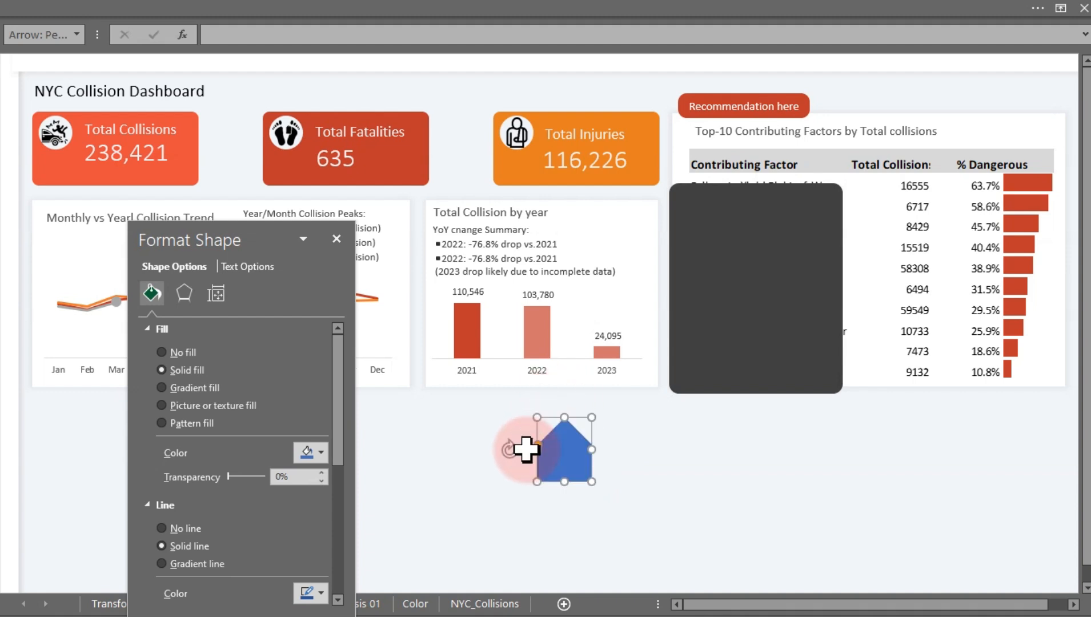
Copy the dark rectangle's formatting to the pentagon arrow and place the arrow on the rectangle's top edge as a pointer
{"action": "left_click", "coordinate": [767, 288]}
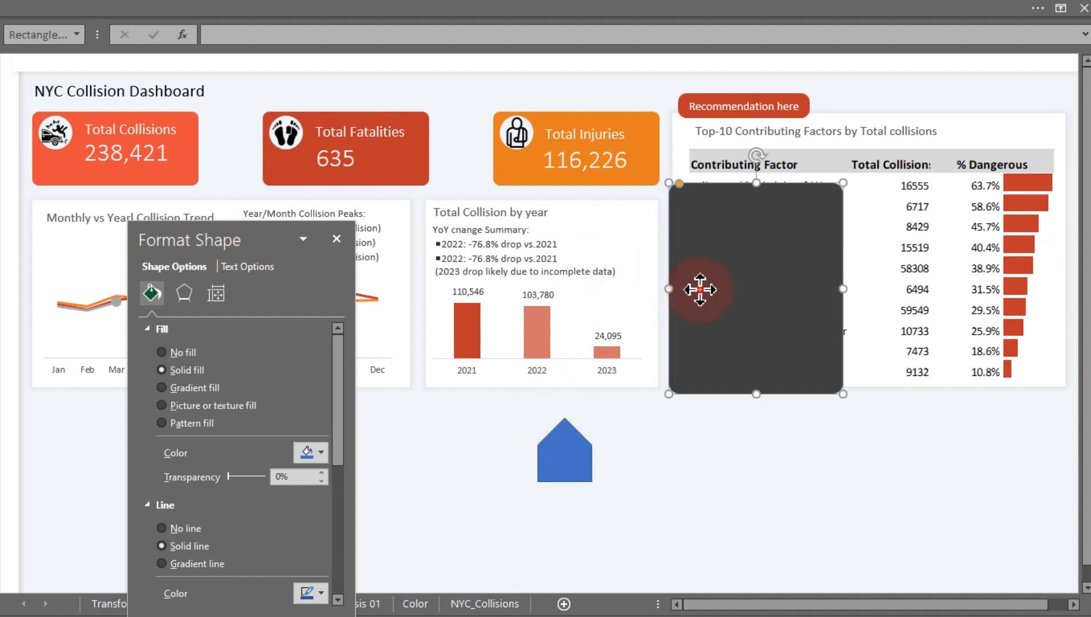
{"action": "left_click", "coordinate": [154, 20]}
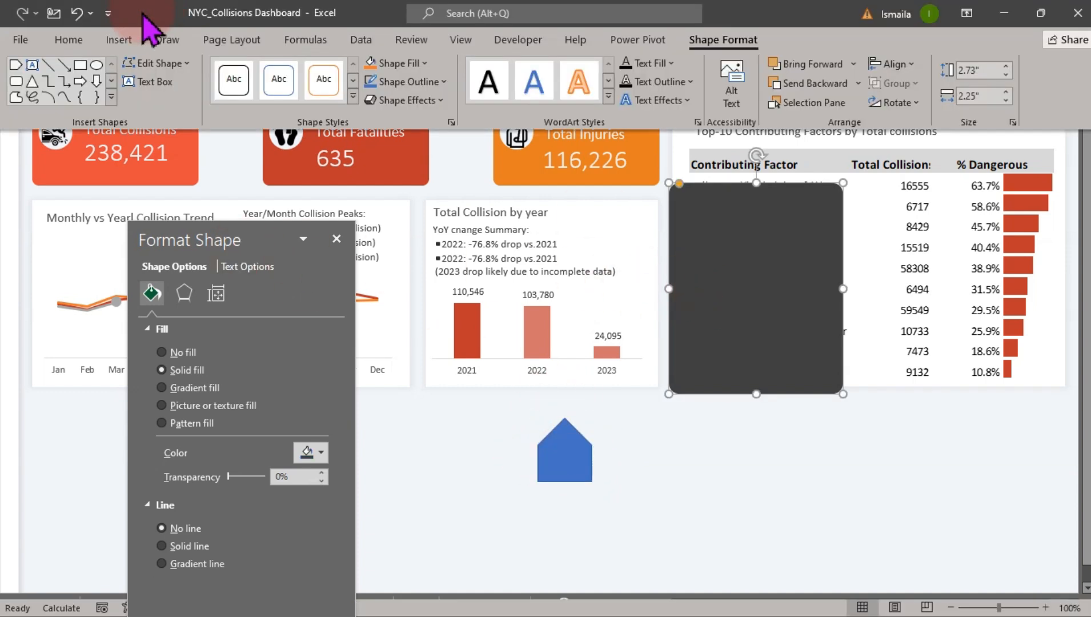
{"action": "left_click", "coordinate": [69, 40]}
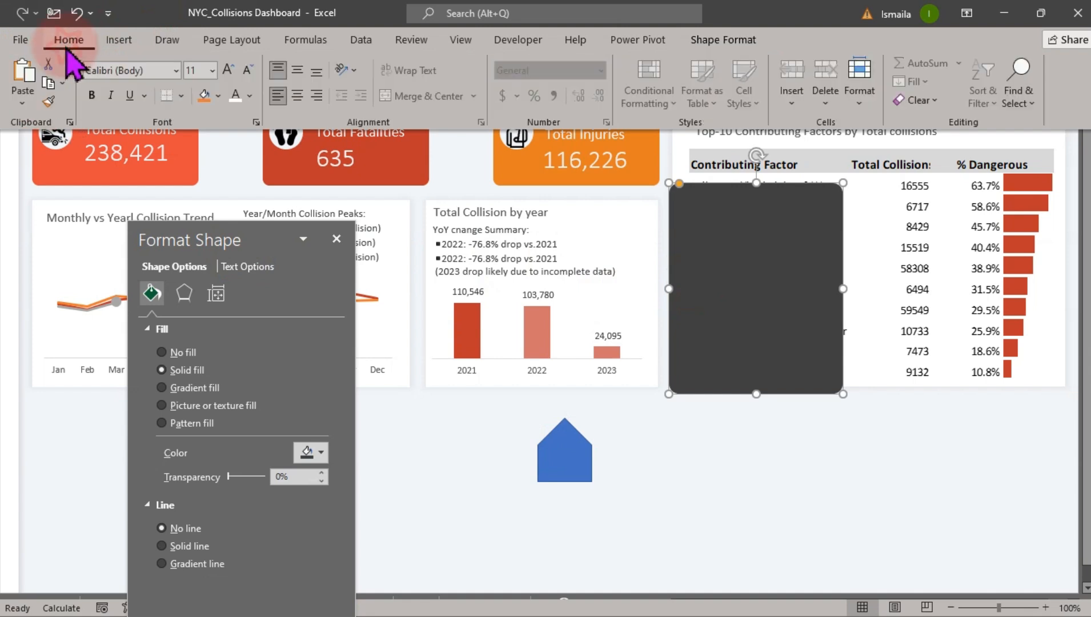
{"action": "left_click", "coordinate": [49, 101]}
{"action": "left_click", "coordinate": [576, 470]}
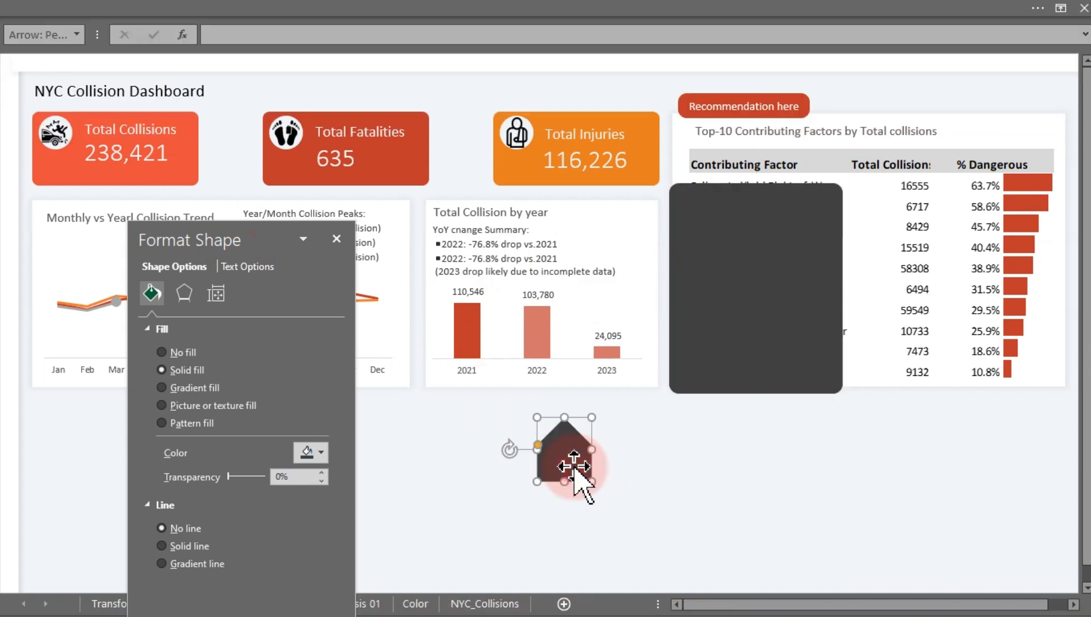
{"action": "mouse_move", "coordinate": [577, 470]}
{"action": "left_mouse_down"}
{"action": "mouse_move", "coordinate": [762, 253]}
{"action": "mouse_move", "coordinate": [756, 212]}
{"action": "left_mouse_up"}
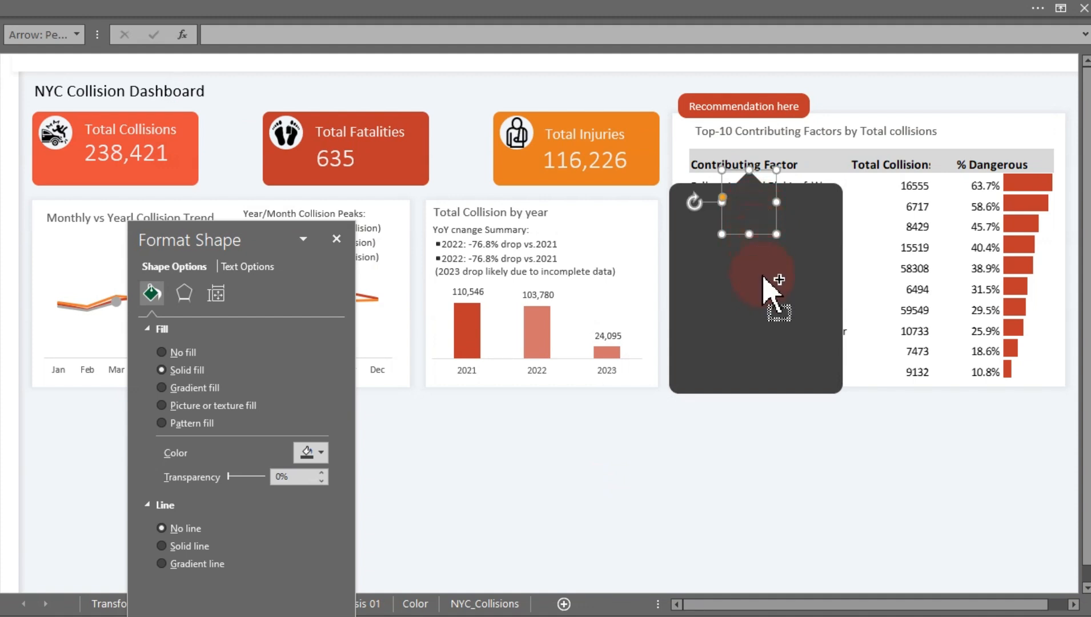
Group the pointer with the dark rectangle and move the group up so its tip meets the "Recommendation here" label
{"action": "left_click", "coordinate": [763, 274], "text": "shift"}
{"action": "right_click", "coordinate": [761, 270]}
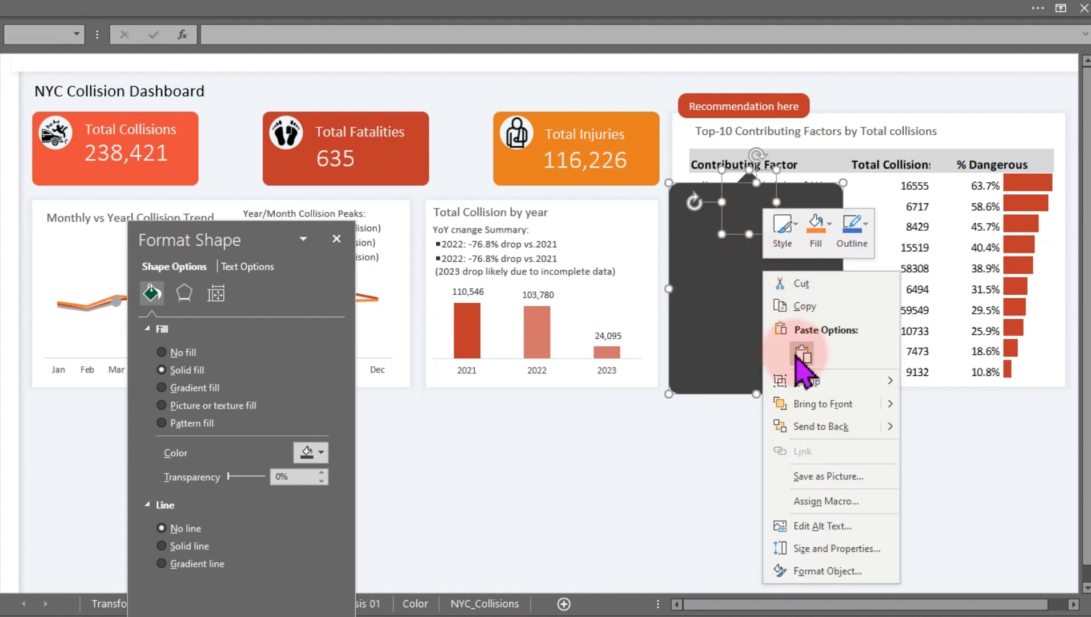
{"action": "mouse_move", "coordinate": [816, 378]}
{"action": "left_click", "coordinate": [931, 384]}
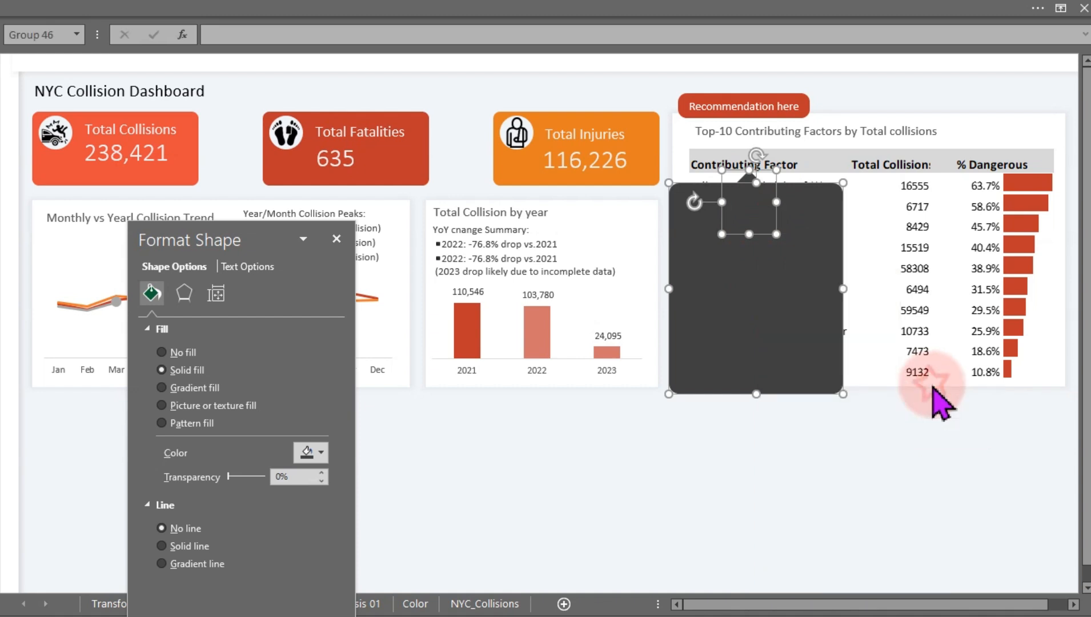
{"action": "left_click", "coordinate": [760, 529]}
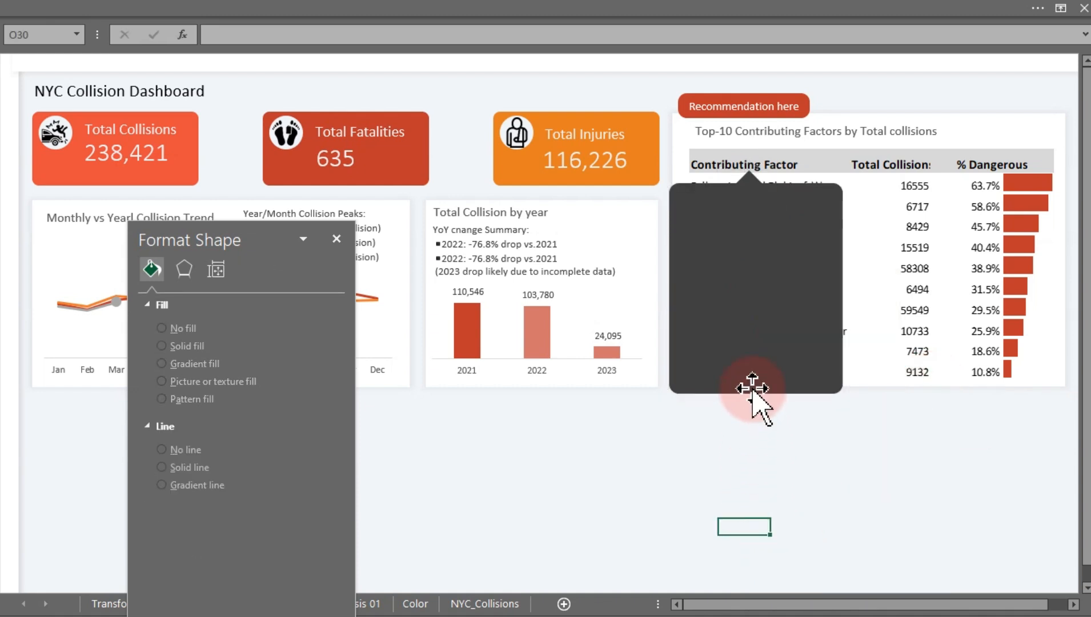
{"action": "left_click_drag", "start_coordinate": [758, 366], "coordinate": [749, 288]}
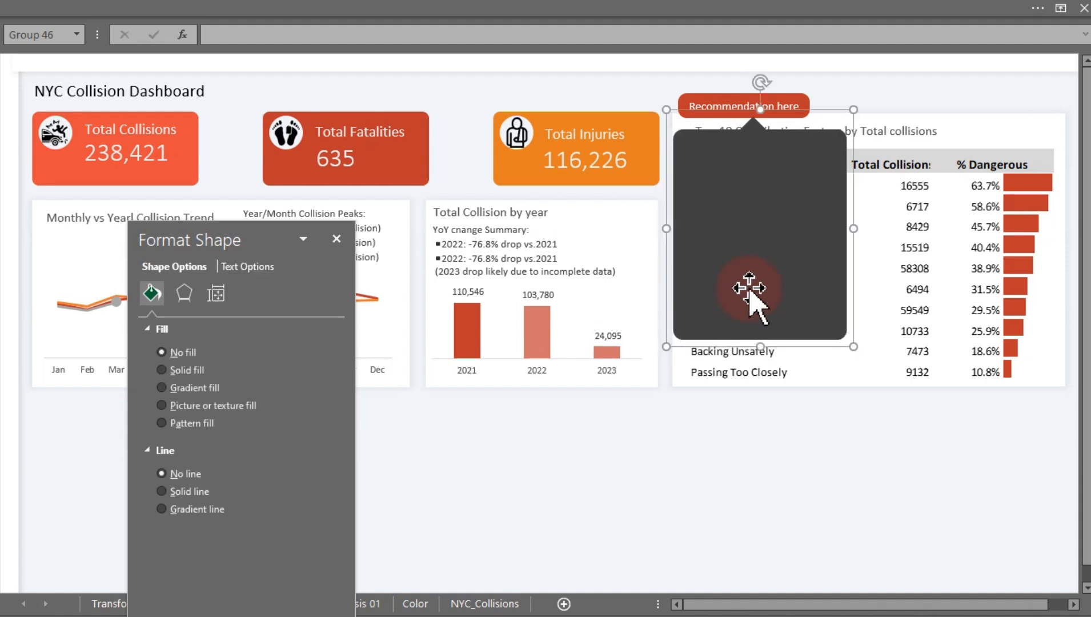
{"action": "left_click", "coordinate": [760, 549]}
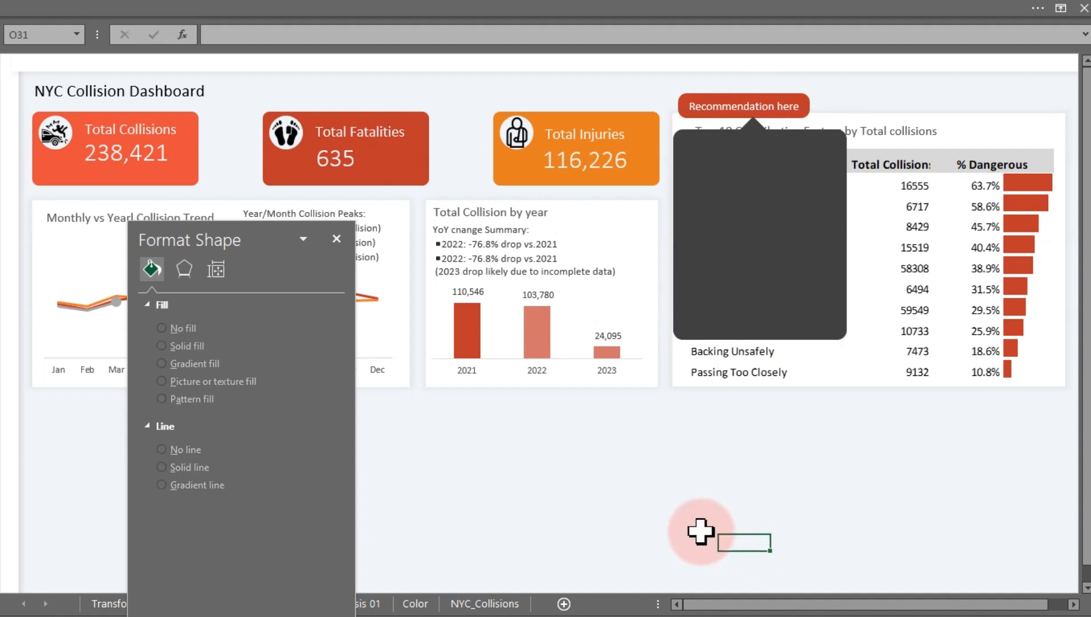
Draw a text box in the empty area below the Total Collision by year chart
{"action": "left_click", "coordinate": [499, 18]}
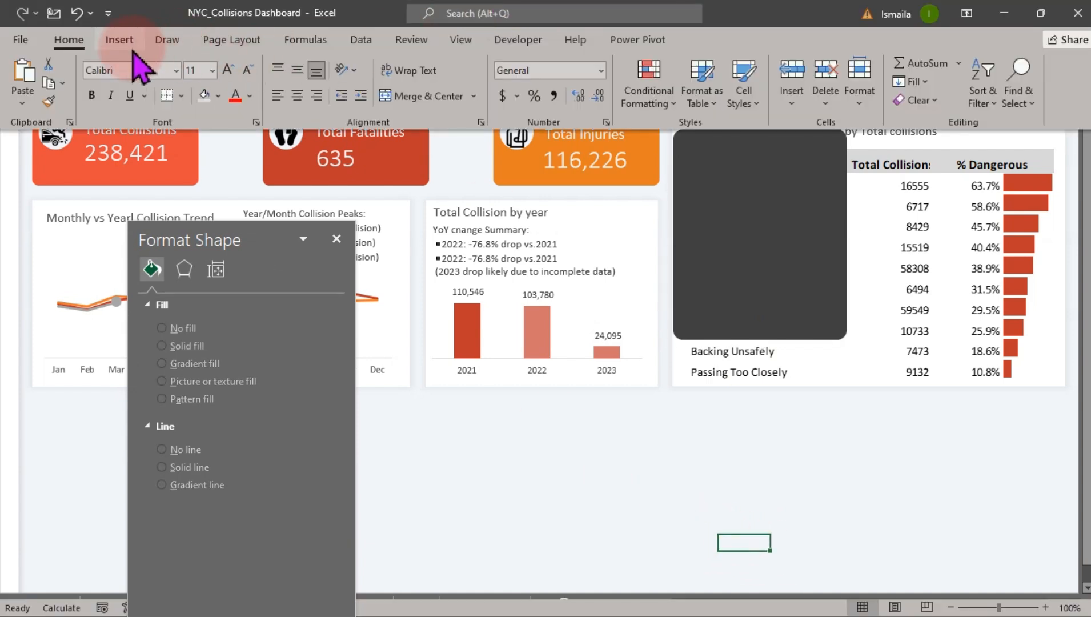
{"action": "left_click", "coordinate": [117, 40]}
{"action": "left_click", "coordinate": [188, 92]}
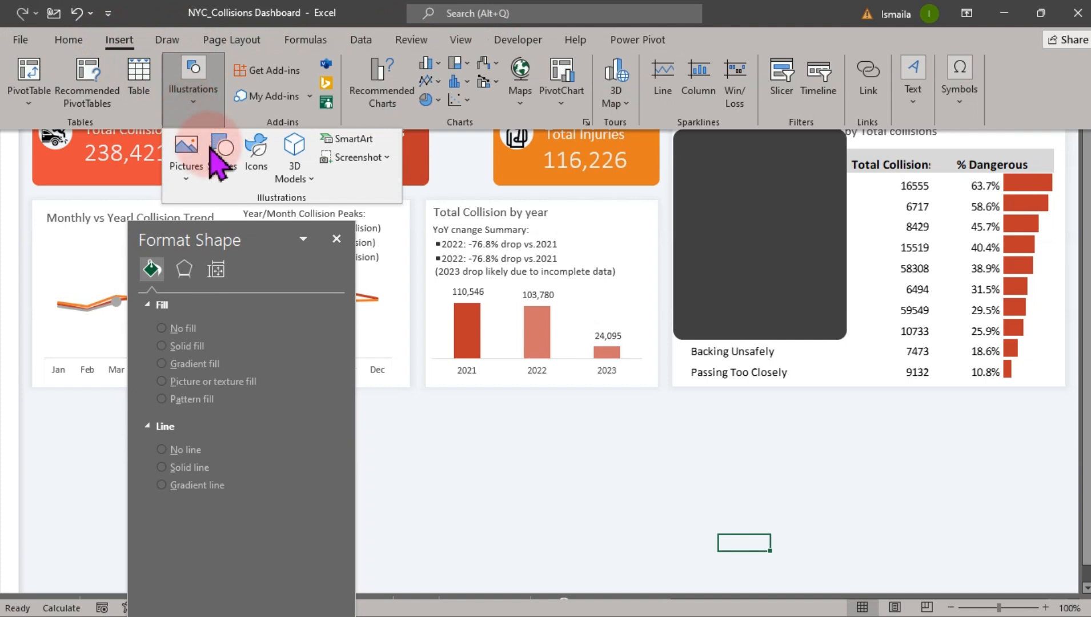
{"action": "left_click", "coordinate": [222, 169]}
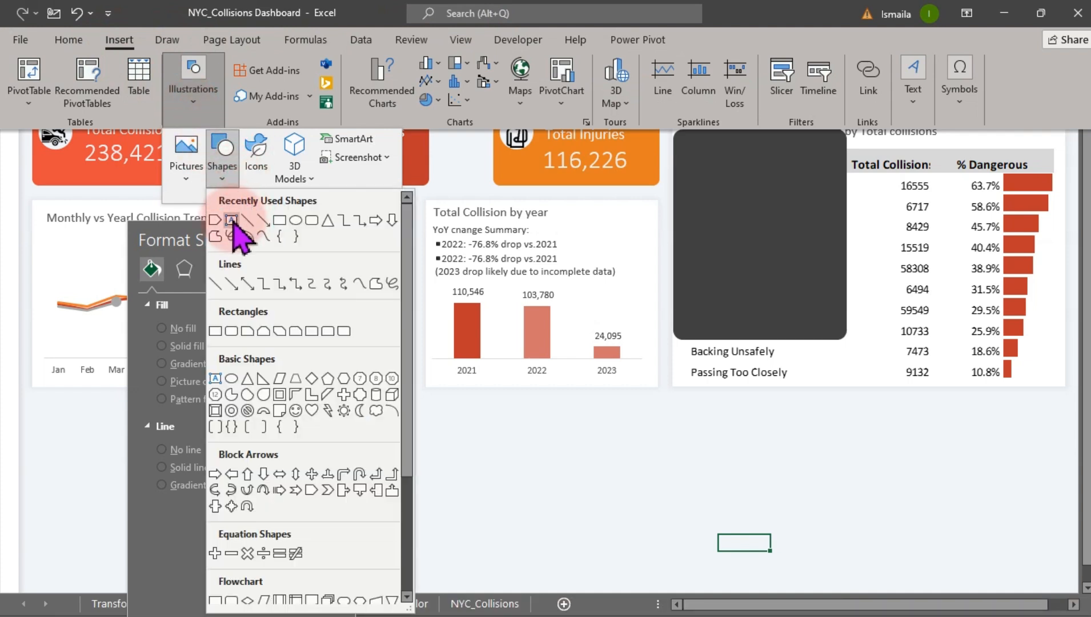
{"action": "left_click", "coordinate": [231, 220]}
{"action": "left_click_drag", "start_coordinate": [488, 399], "coordinate": [670, 549]}
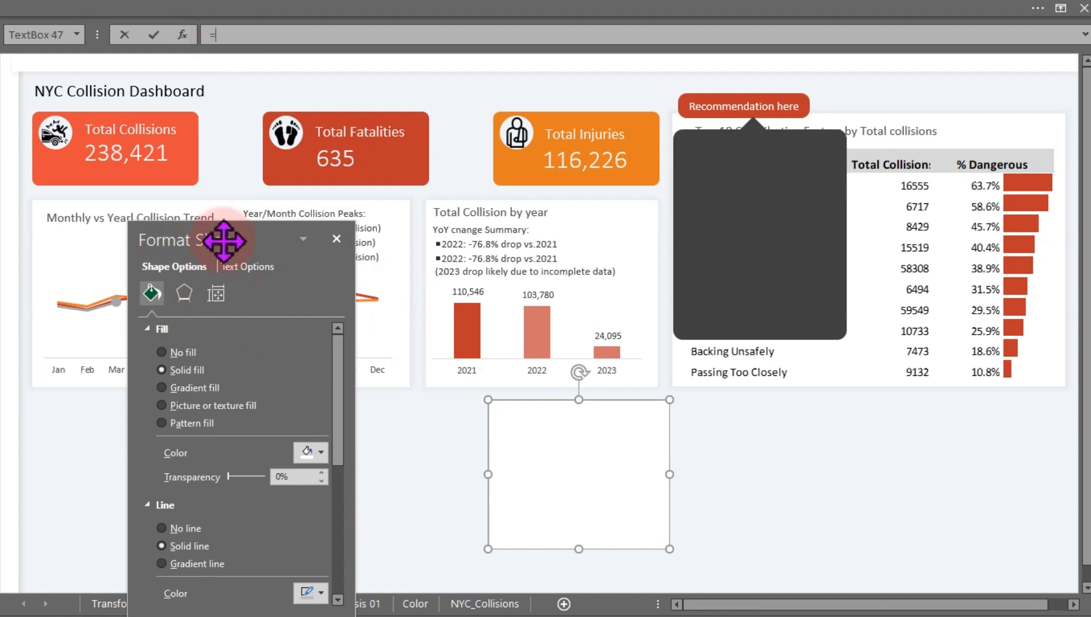
Link the text box to cell AN40 of the Analysis 01 sheet, and fit it over the dark panel
{"action": "left_click_drag", "start_coordinate": [220, 243], "coordinate": [93, 247]}
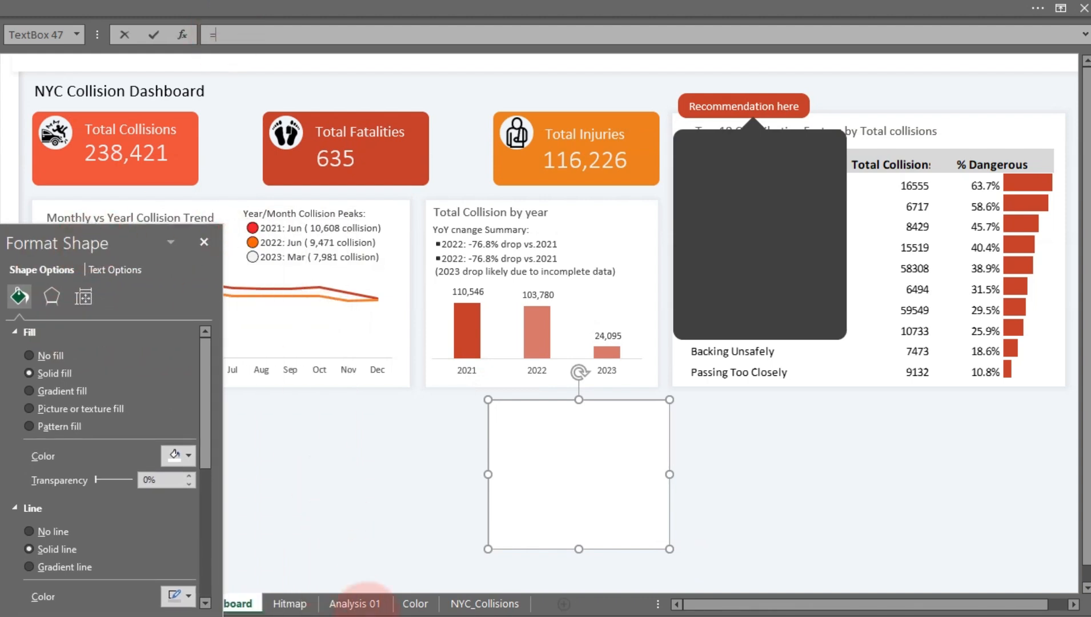
{"action": "left_click", "coordinate": [360, 609]}
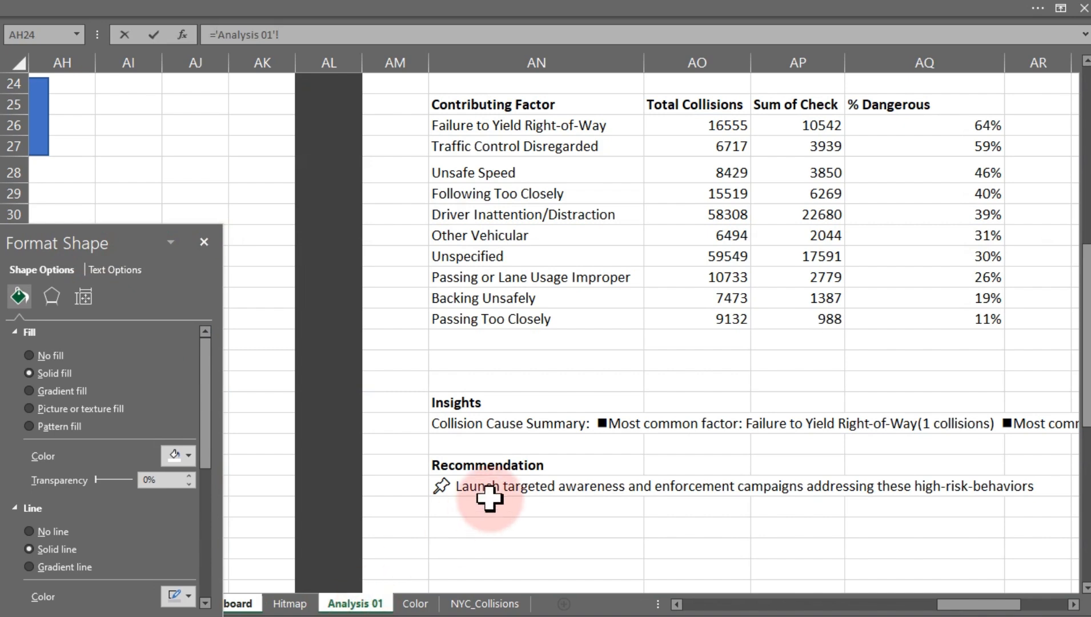
{"action": "key", "text": "Return"}
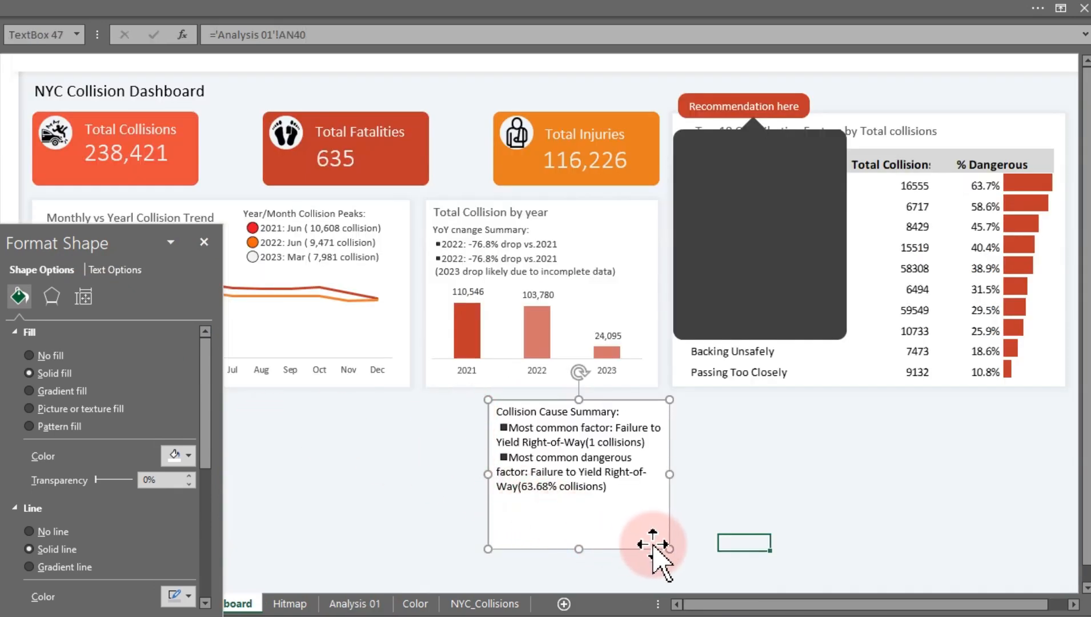
{"action": "mouse_move", "coordinate": [666, 549]}
{"action": "left_mouse_down"}
{"action": "mouse_move", "coordinate": [653, 529]}
{"action": "mouse_move", "coordinate": [679, 532]}
{"action": "left_mouse_up"}
{"action": "left_click_drag", "start_coordinate": [585, 472], "coordinate": [772, 225]}
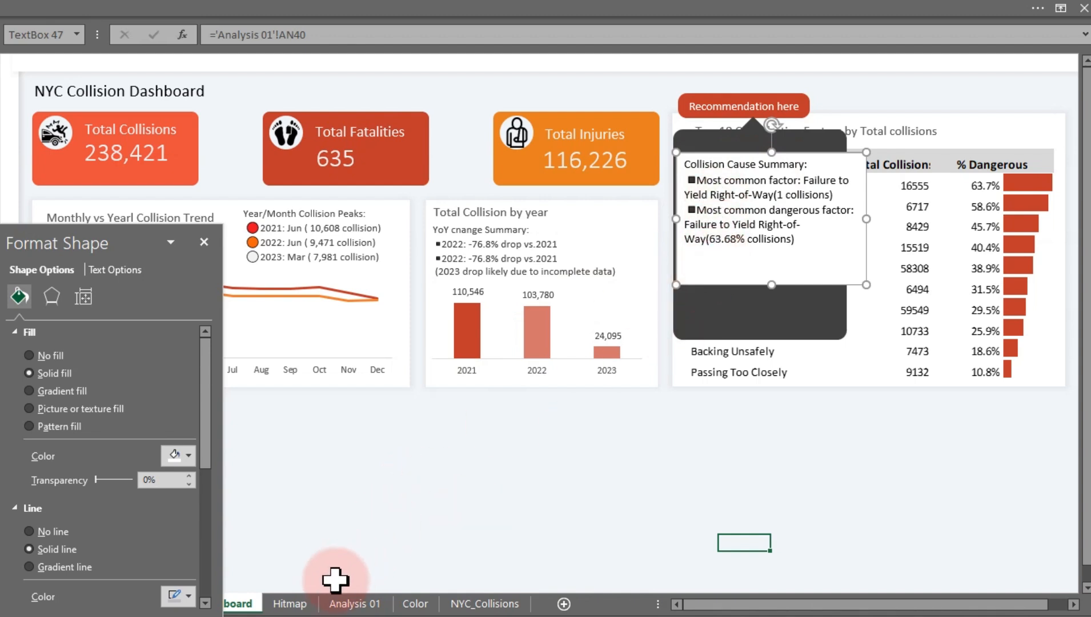
Add a second CHAR(10)& line break after "Collision Cause Summary:" in the formula of cell AN40 on the Analysis 01 sheet
{"action": "left_click", "coordinate": [337, 606]}
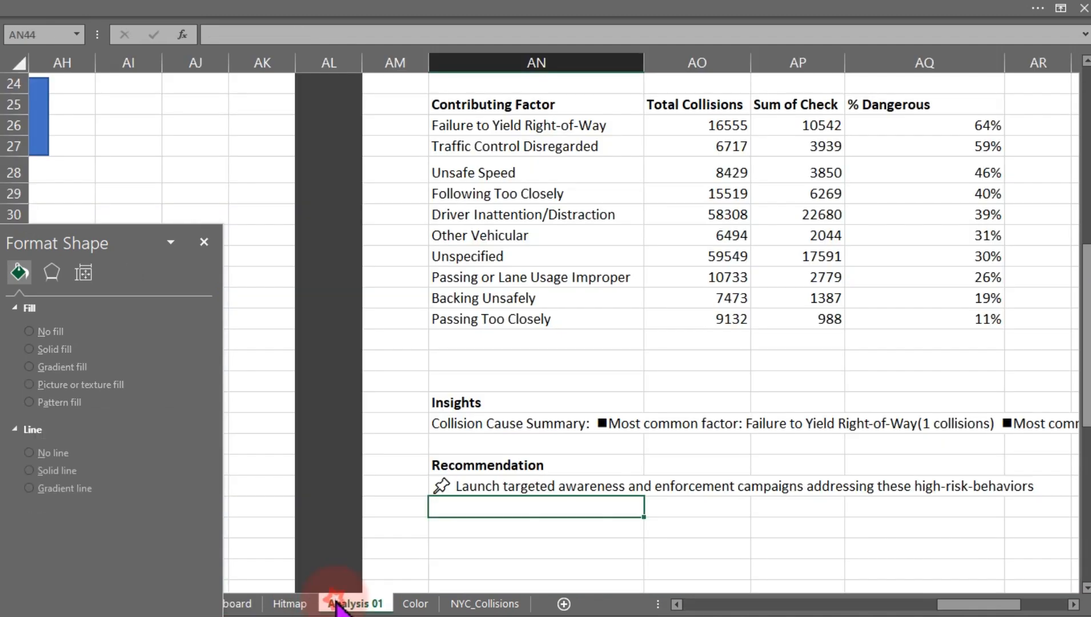
{"action": "double_click", "coordinate": [462, 424]}
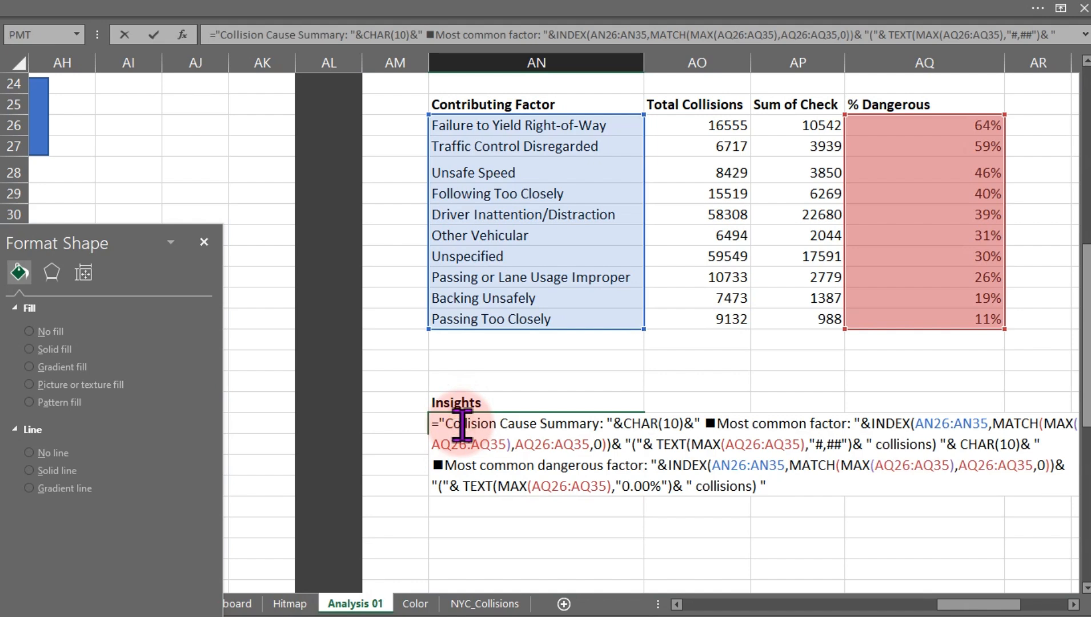
{"action": "left_click_drag", "start_coordinate": [695, 423], "coordinate": [627, 424]}
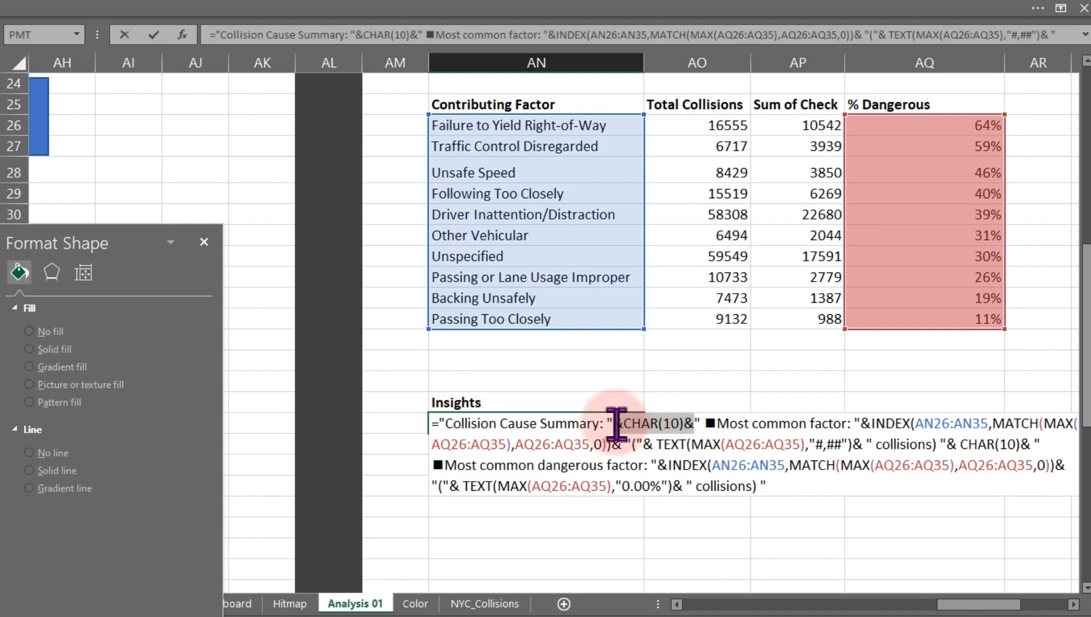
{"action": "left_click_drag", "start_coordinate": [617, 424], "coordinate": [690, 424]}
{"action": "key", "text": "ctrl+c"}
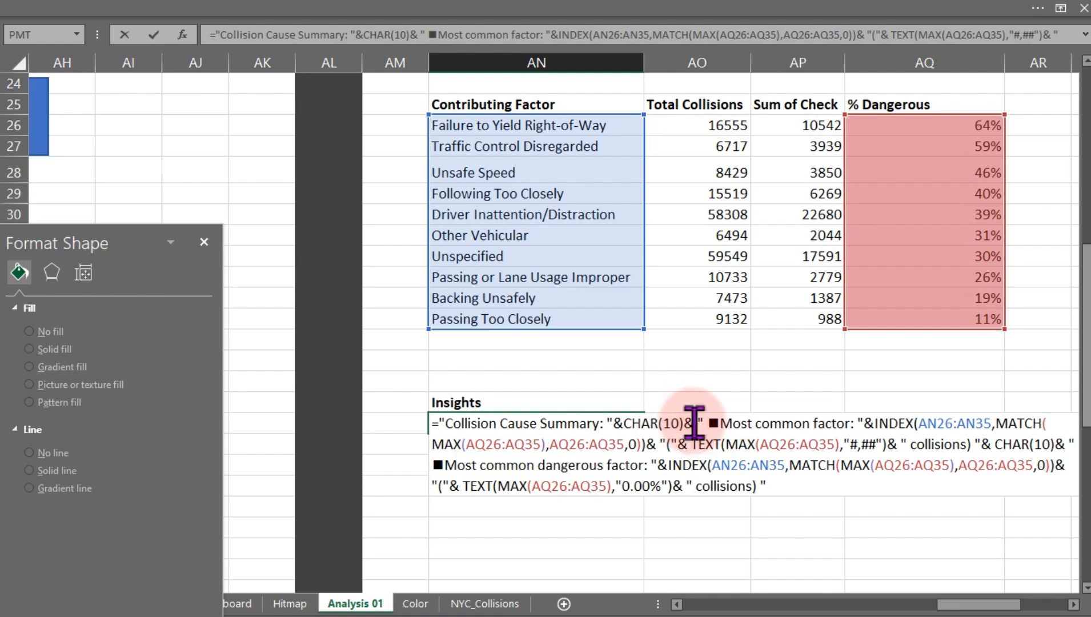
{"action": "key", "text": "ctrl+v"}
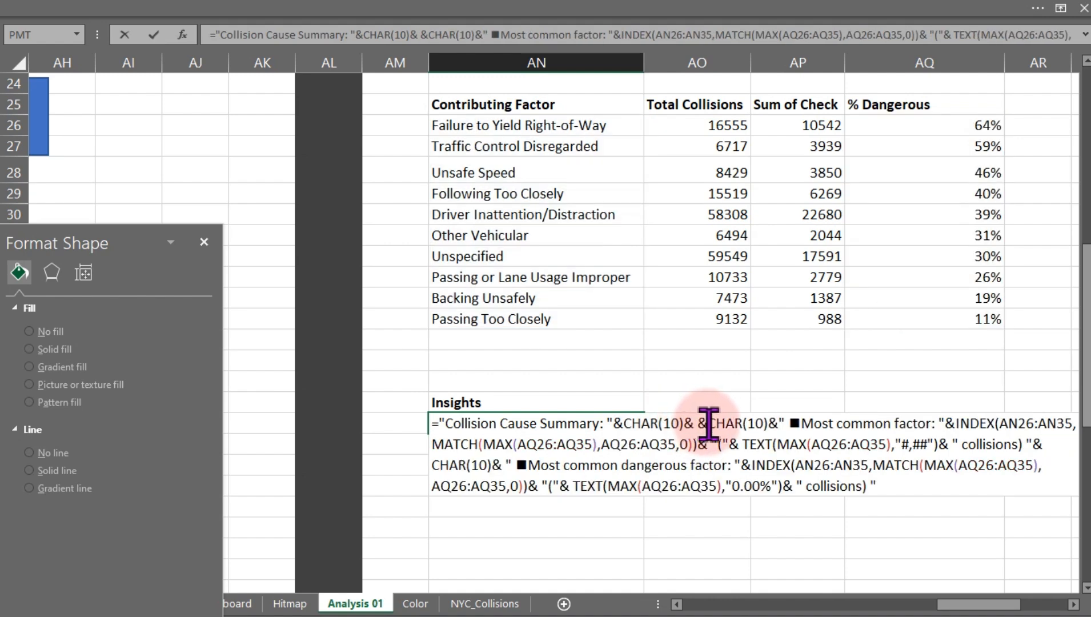
{"action": "left_click", "coordinate": [710, 424]}
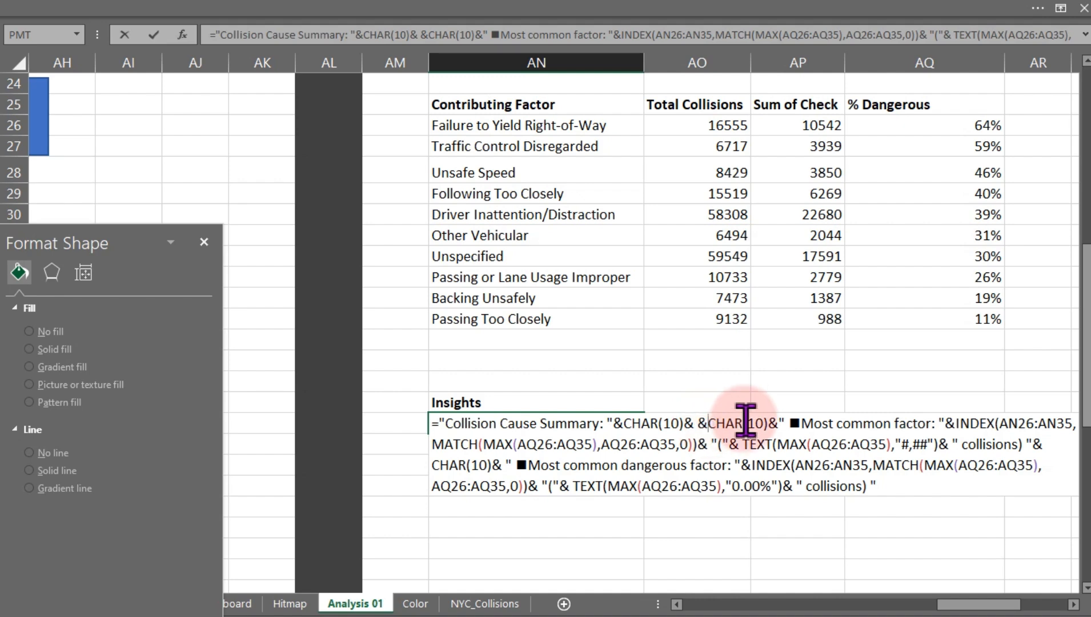
{"action": "key", "text": "BackSpace"}
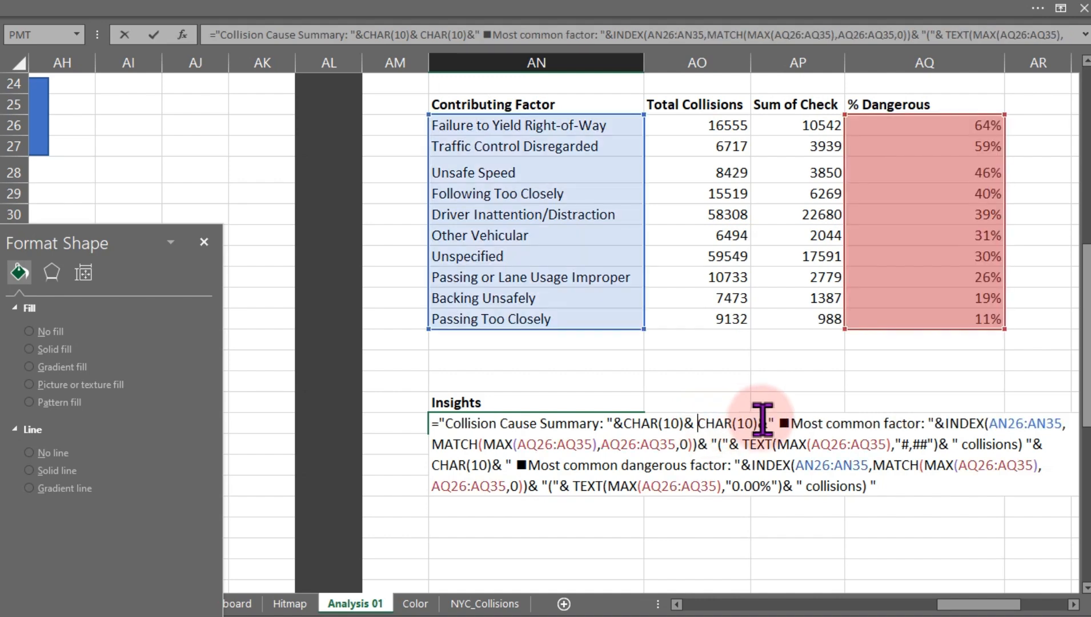
{"action": "key", "text": "Return"}
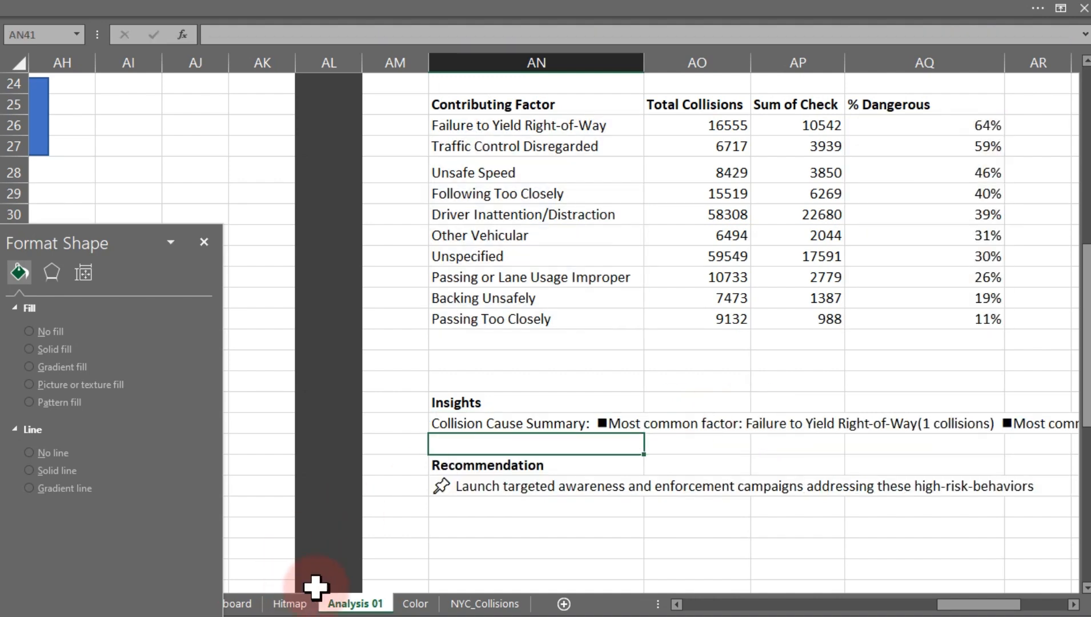
On the dashboard, narrow the summary text box to the dark panel's width and move it up to the panel's upper edge
{"action": "left_click", "coordinate": [245, 604]}
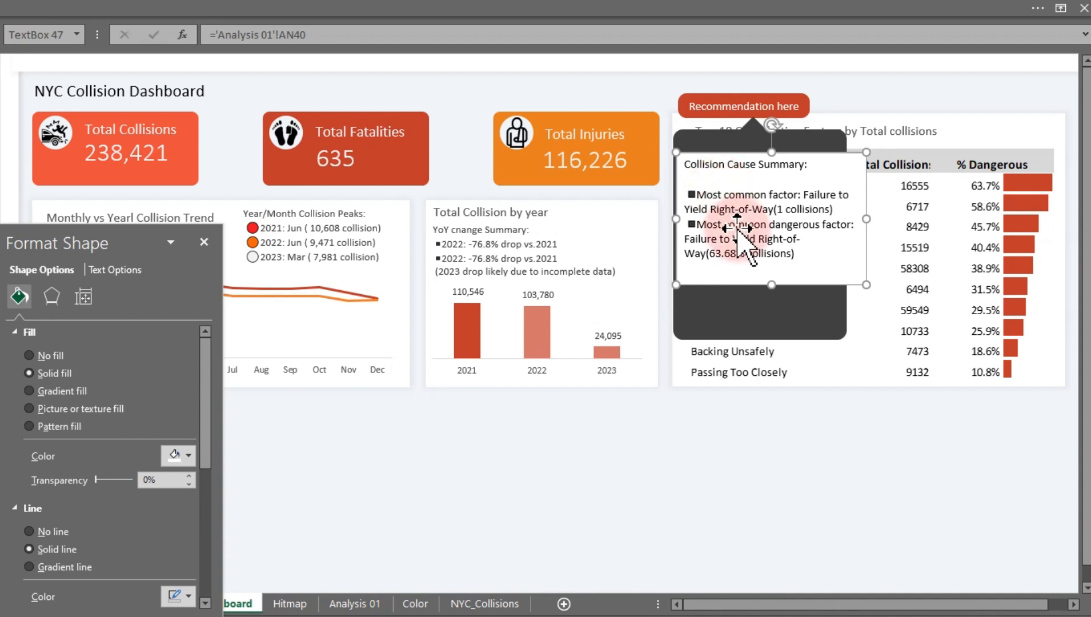
{"action": "left_click_drag", "start_coordinate": [867, 219], "coordinate": [842, 221]}
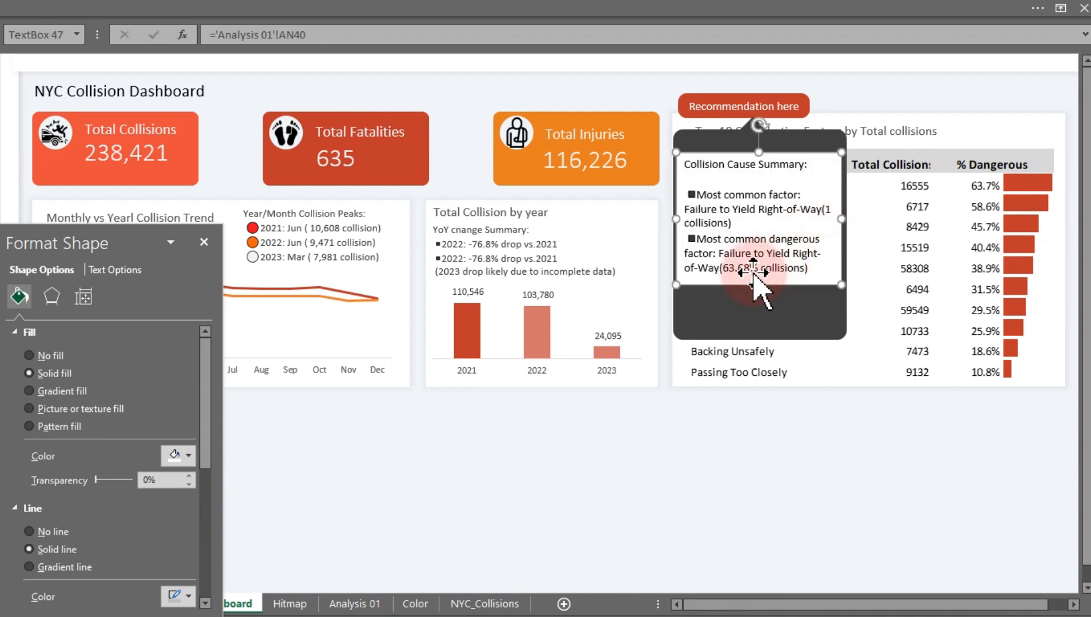
{"action": "left_click_drag", "start_coordinate": [754, 273], "coordinate": [754, 258]}
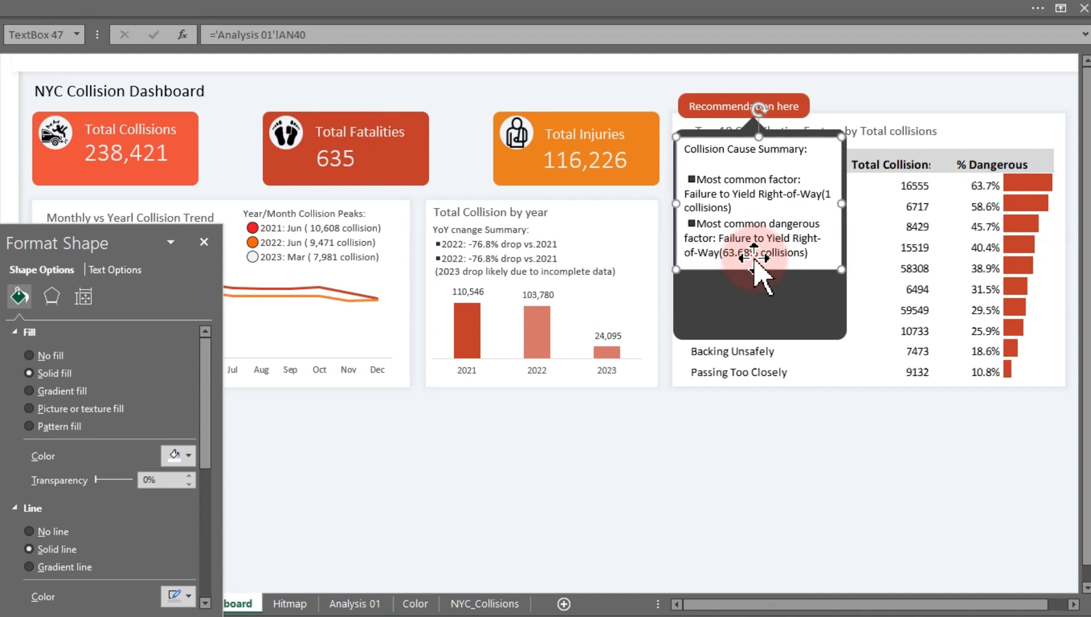
Remove the summary text box's fill and outline, and set its font color to white
{"action": "left_click", "coordinate": [53, 5]}
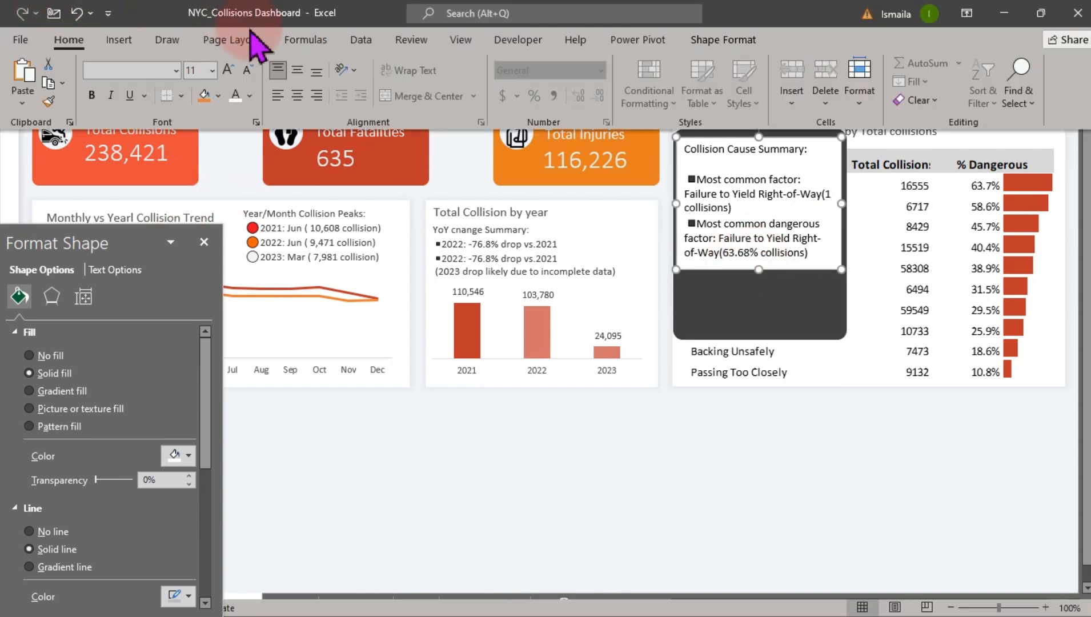
{"action": "left_click", "coordinate": [250, 96]}
{"action": "left_click", "coordinate": [237, 164]}
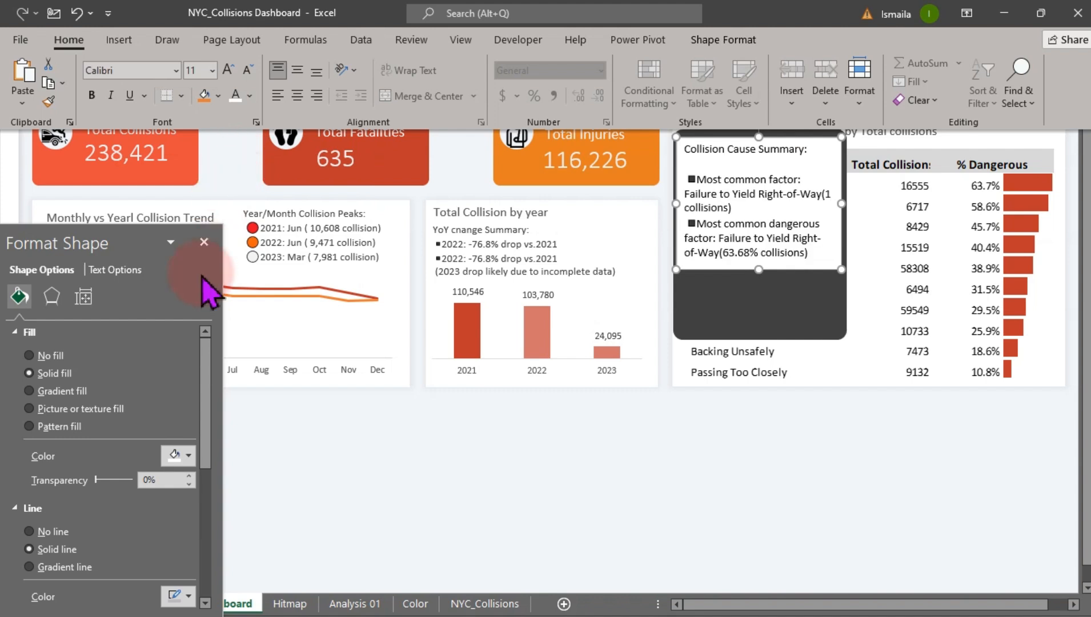
{"action": "left_click", "coordinate": [57, 357]}
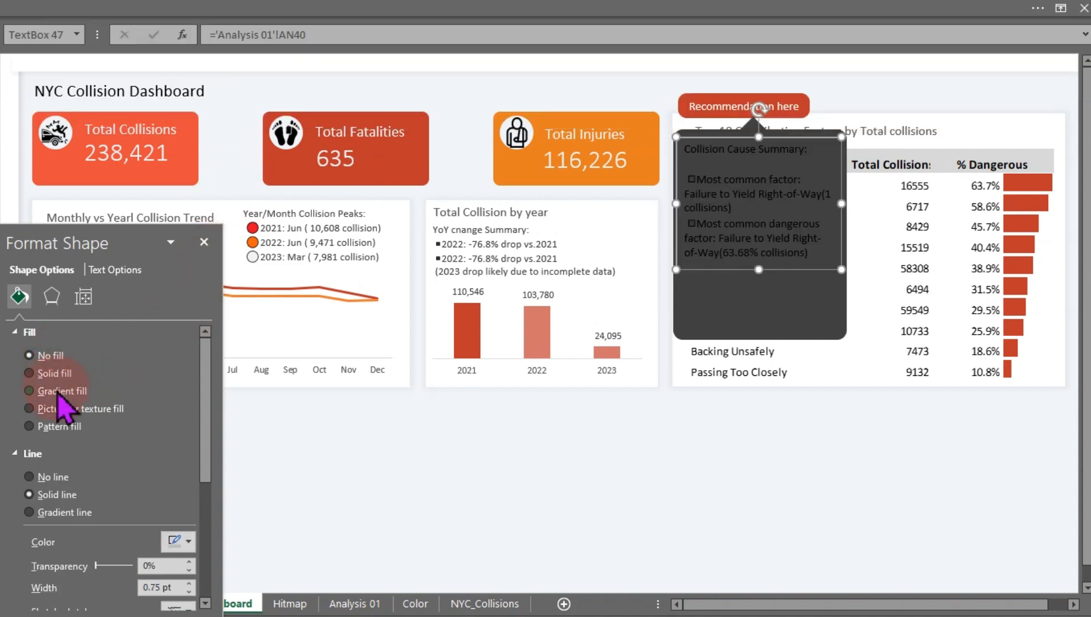
{"action": "left_click", "coordinate": [52, 477]}
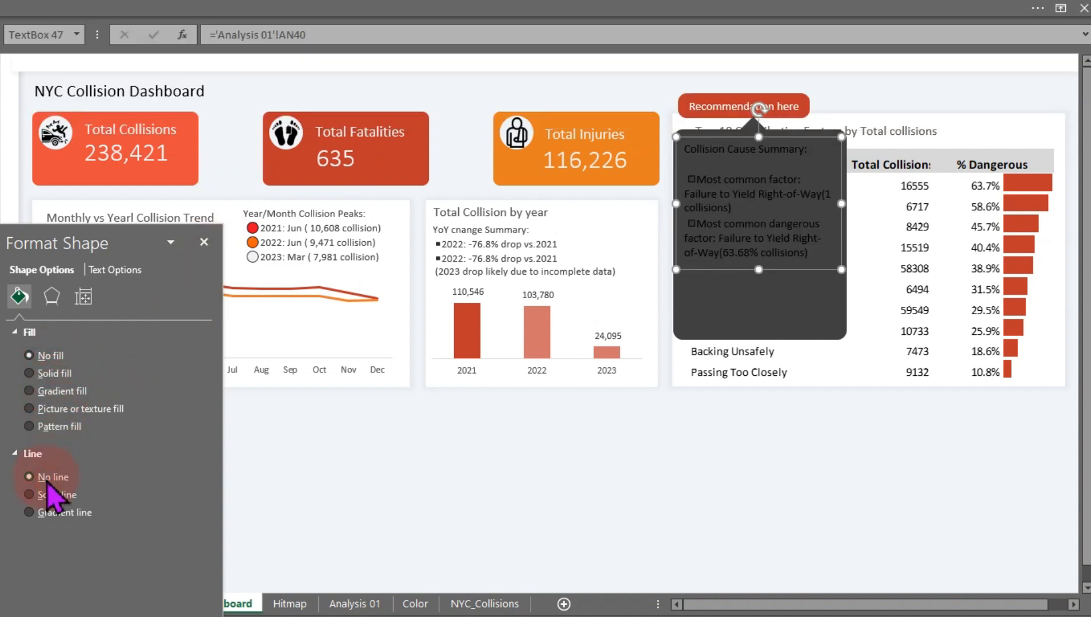
{"action": "left_click", "coordinate": [217, 6]}
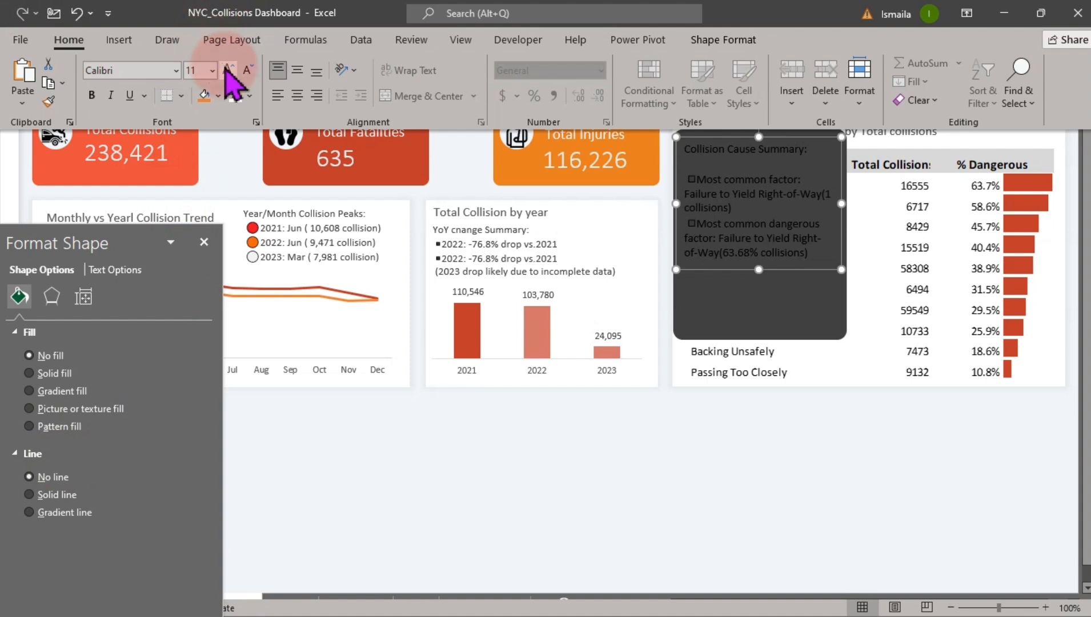
{"action": "left_click", "coordinate": [236, 96]}
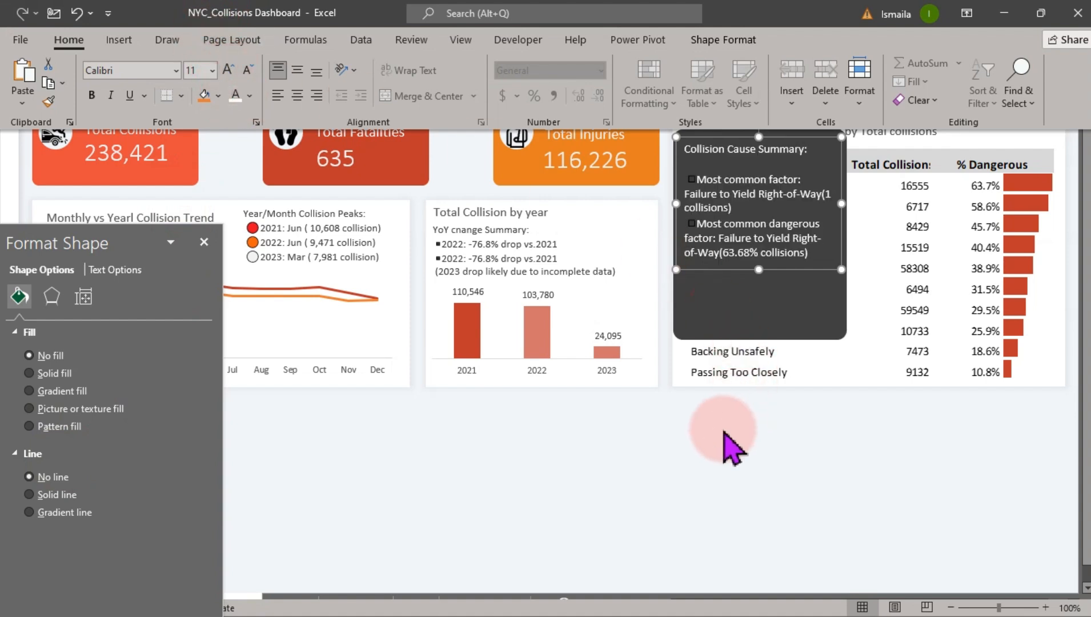
Duplicate the summary text box lower on the dark panel and link the copy to cell AN43 of the Analysis 01 sheet
{"action": "key", "text": "ctrl+d"}
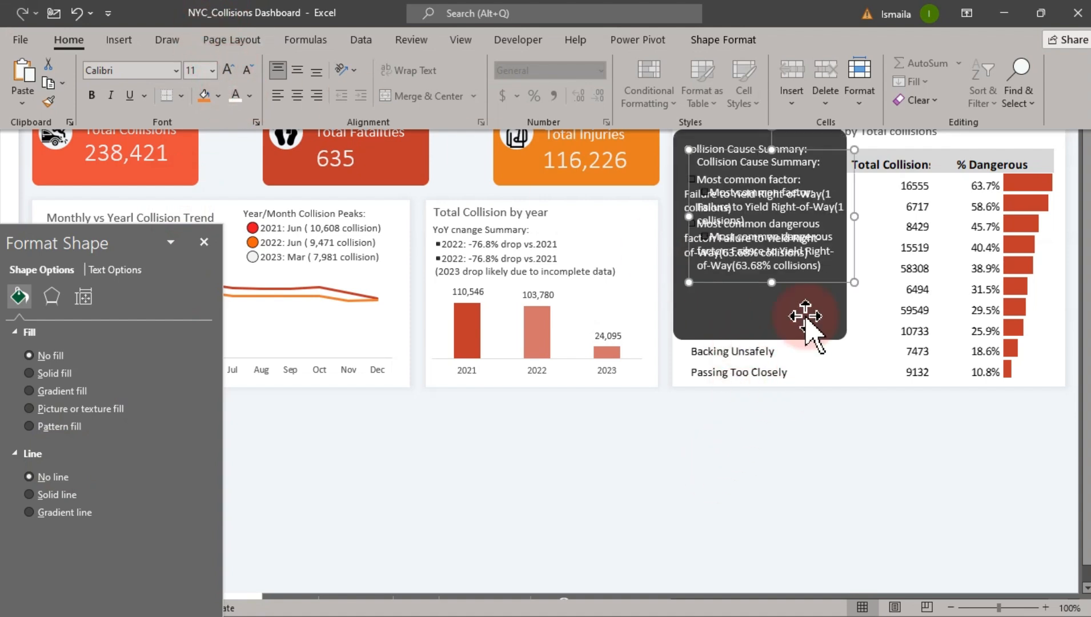
{"action": "left_click", "coordinate": [788, 228]}
{"action": "left_click_drag", "start_coordinate": [767, 283], "coordinate": [762, 351]}
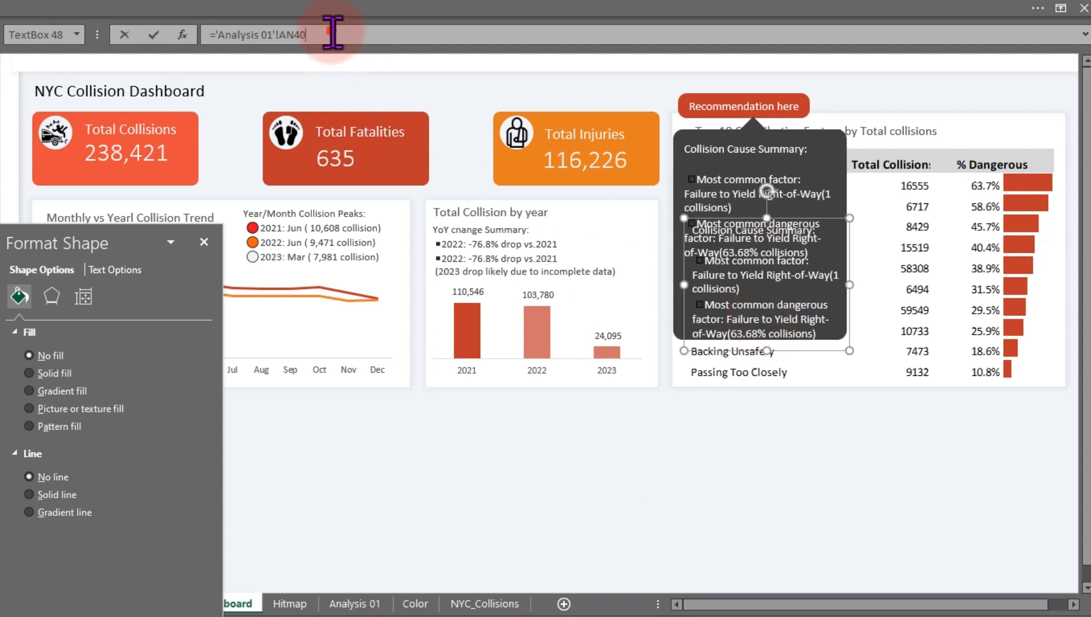
{"action": "left_click_drag", "start_coordinate": [336, 35], "coordinate": [210, 35]}
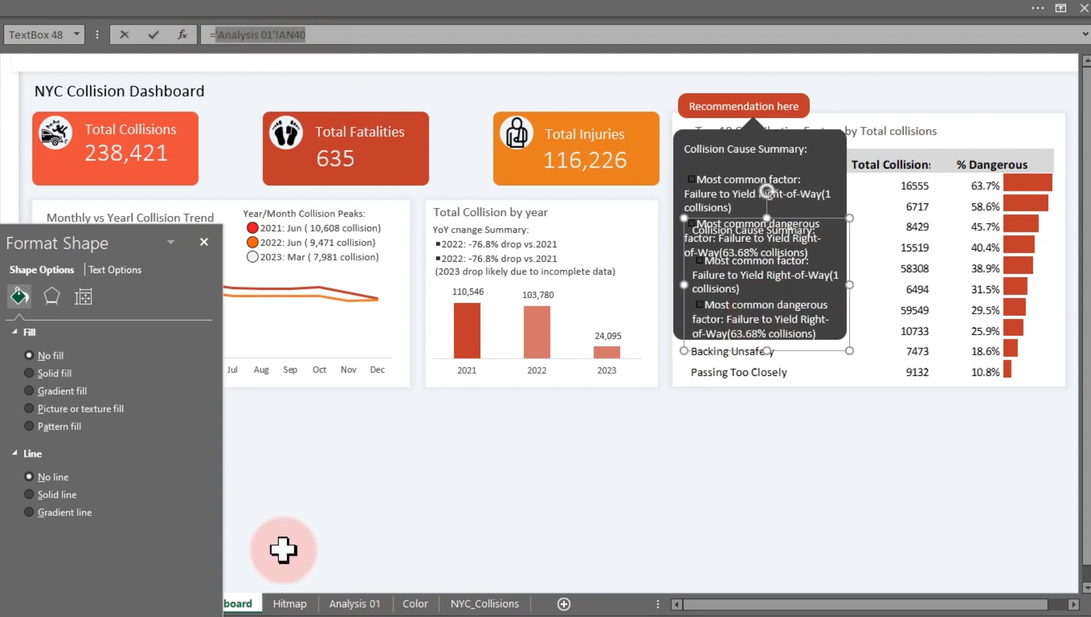
{"action": "left_click", "coordinate": [329, 603]}
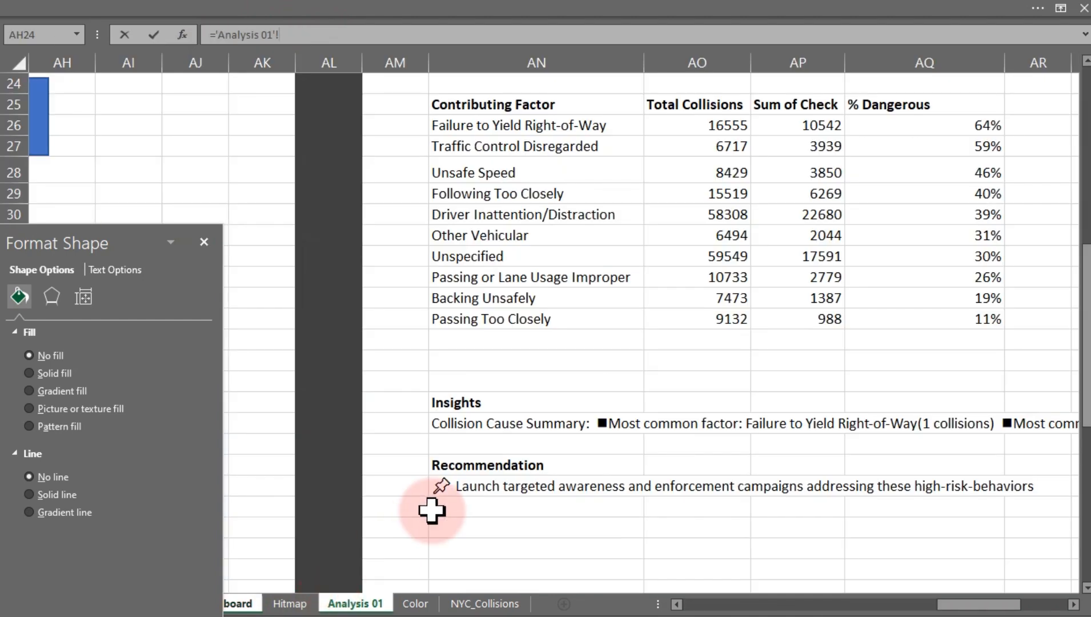
{"action": "left_click", "coordinate": [449, 489]}
{"action": "key", "text": "Return"}
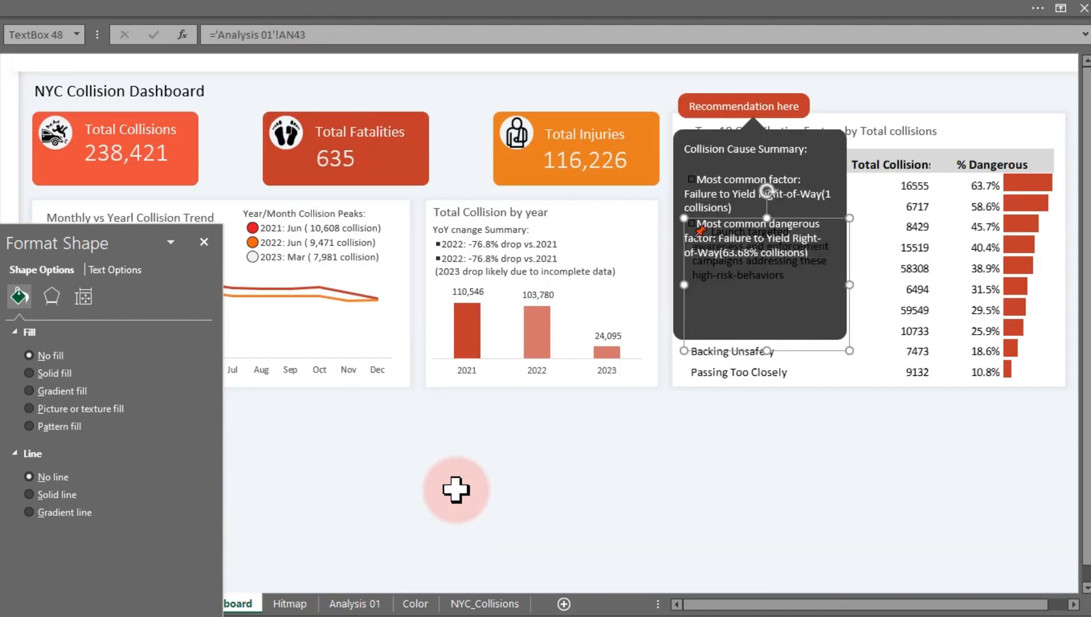
Shorten and shift the recommendation text box so it sits below the summary in the dark panel, and make its font white
{"action": "left_click_drag", "start_coordinate": [767, 218], "coordinate": [768, 262]}
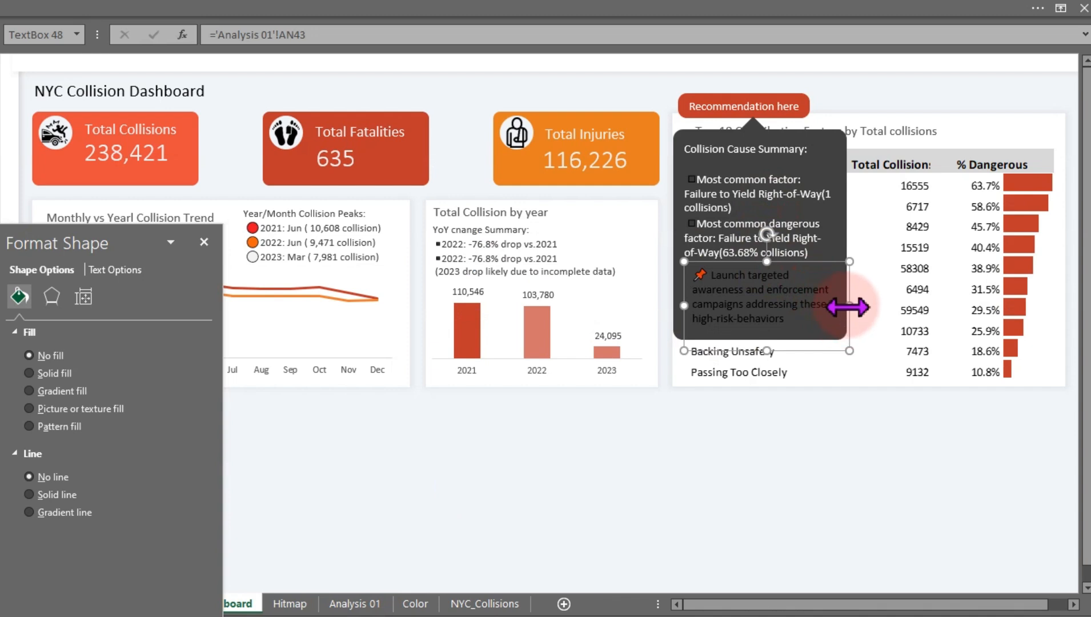
{"action": "left_click_drag", "start_coordinate": [803, 305], "coordinate": [798, 305]}
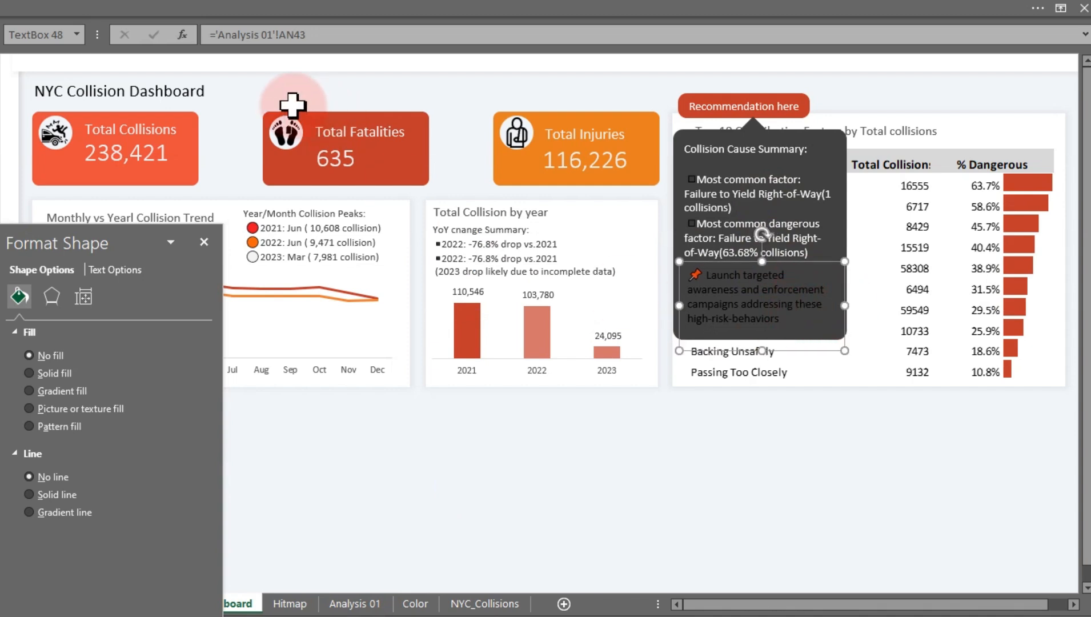
{"action": "left_click", "coordinate": [322, 3]}
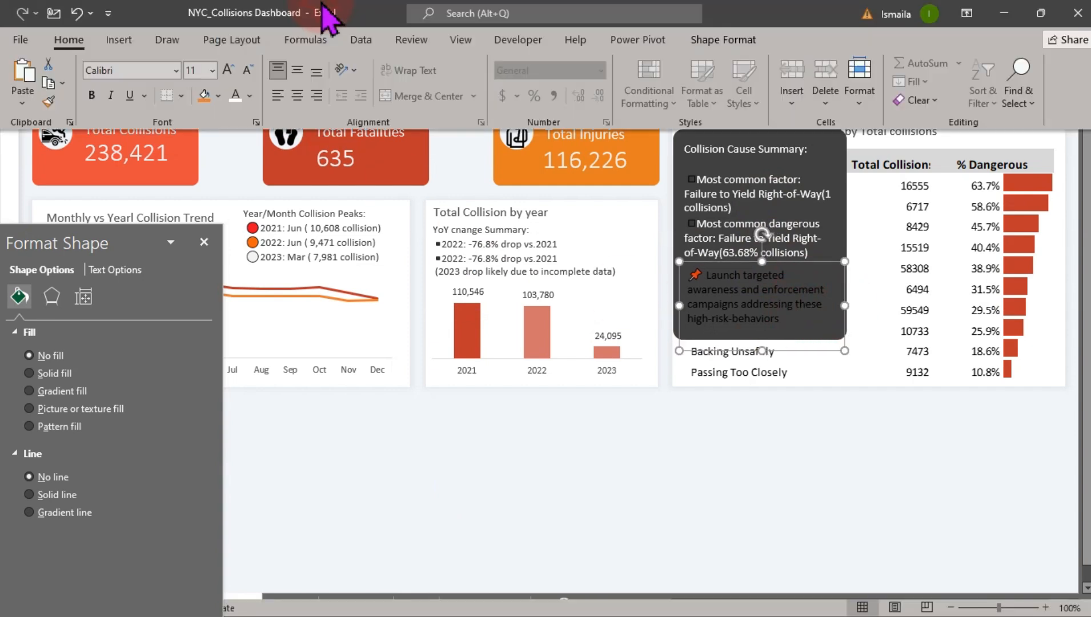
{"action": "left_click", "coordinate": [238, 94]}
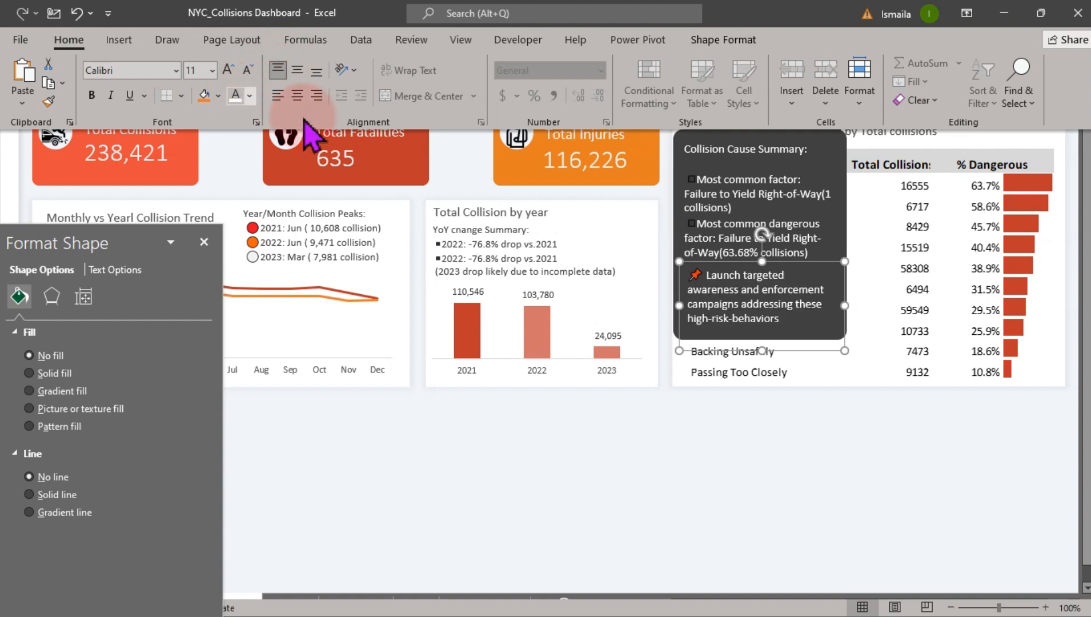
{"action": "left_click", "coordinate": [694, 509]}
{"action": "left_click", "coordinate": [694, 509]}
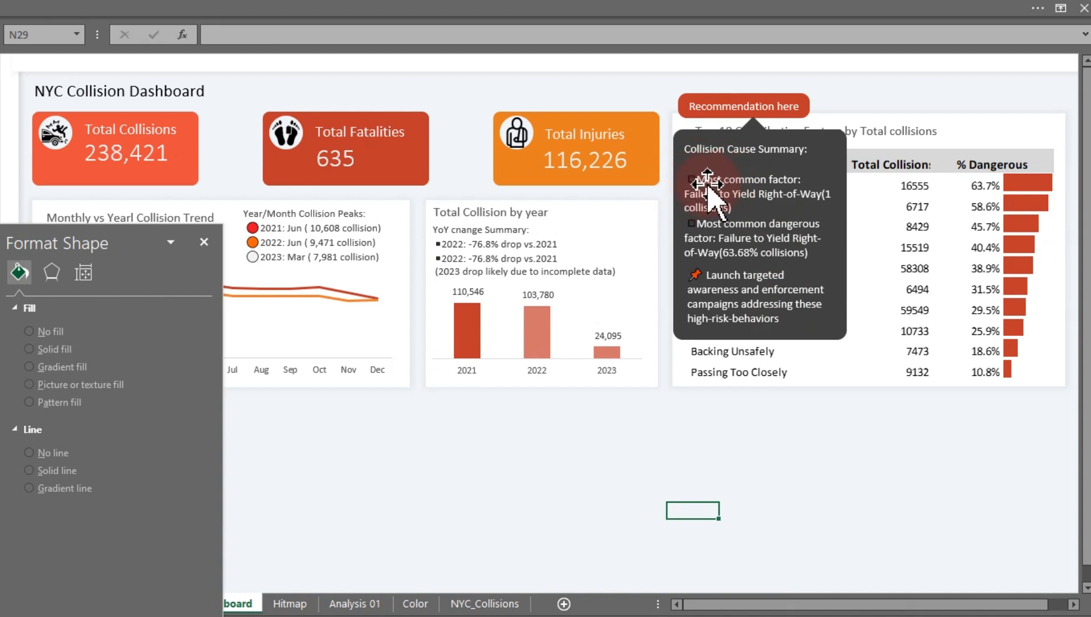
In the collision cause summary formula in Analysis 01 cell AN40, replace the black square before "Most common factor" with a white circle emoji
{"action": "left_click", "coordinate": [737, 225]}
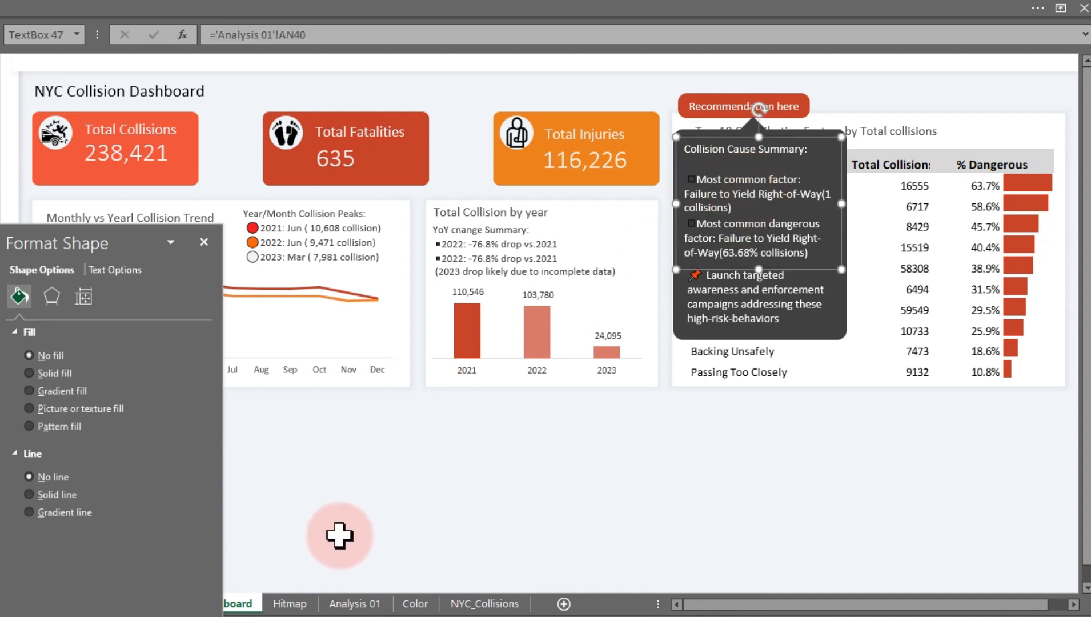
{"action": "left_click", "coordinate": [360, 605]}
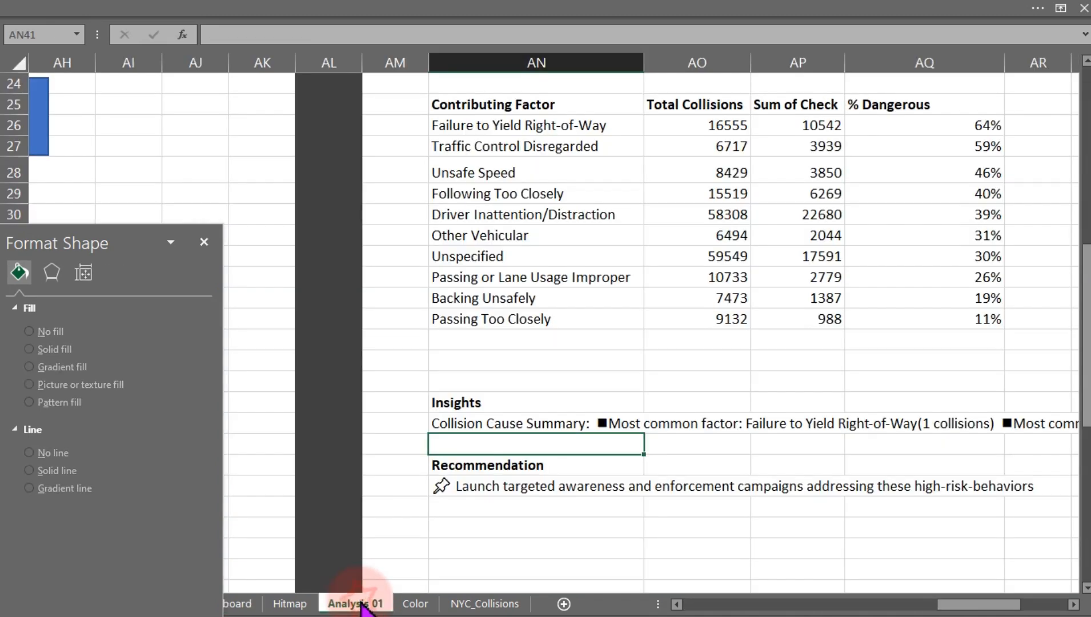
{"action": "double_click", "coordinate": [470, 424]}
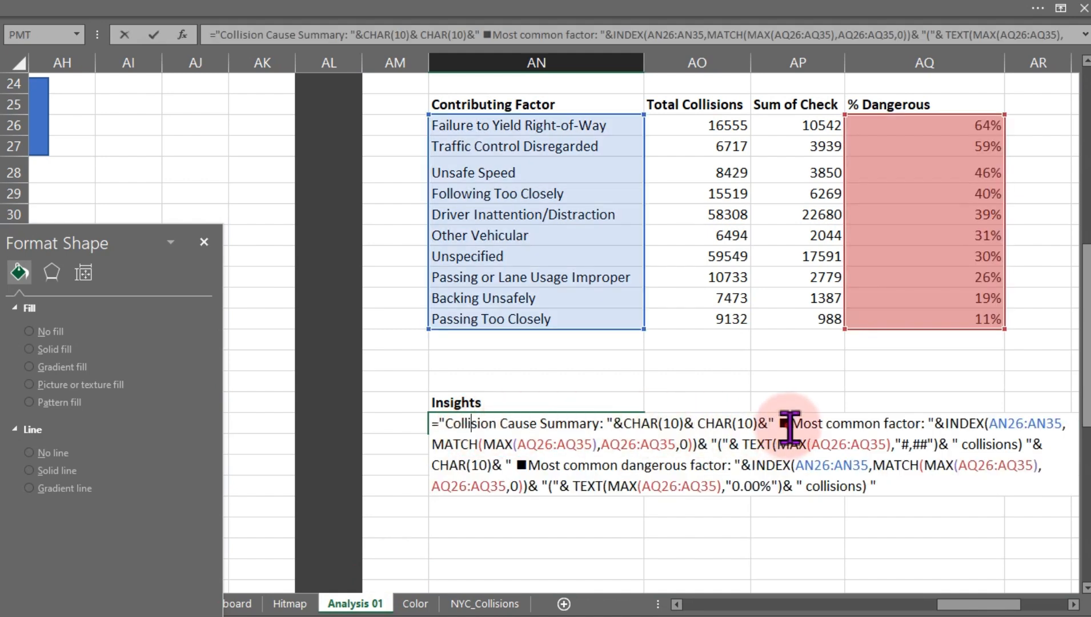
{"action": "key", "text": "Delete"}
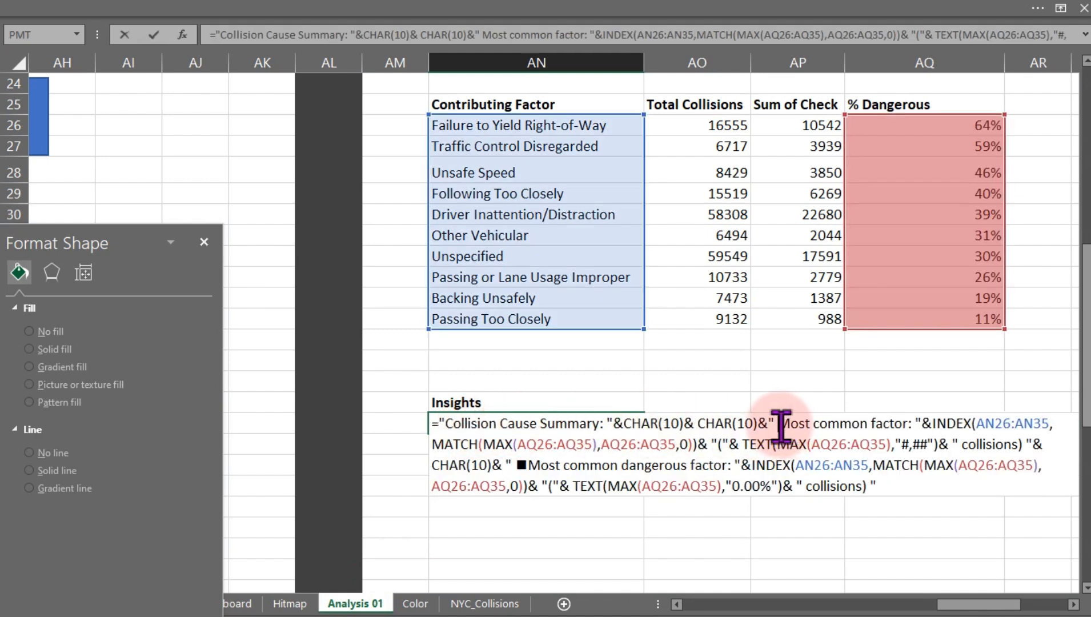
{"action": "key", "text": "super+period"}
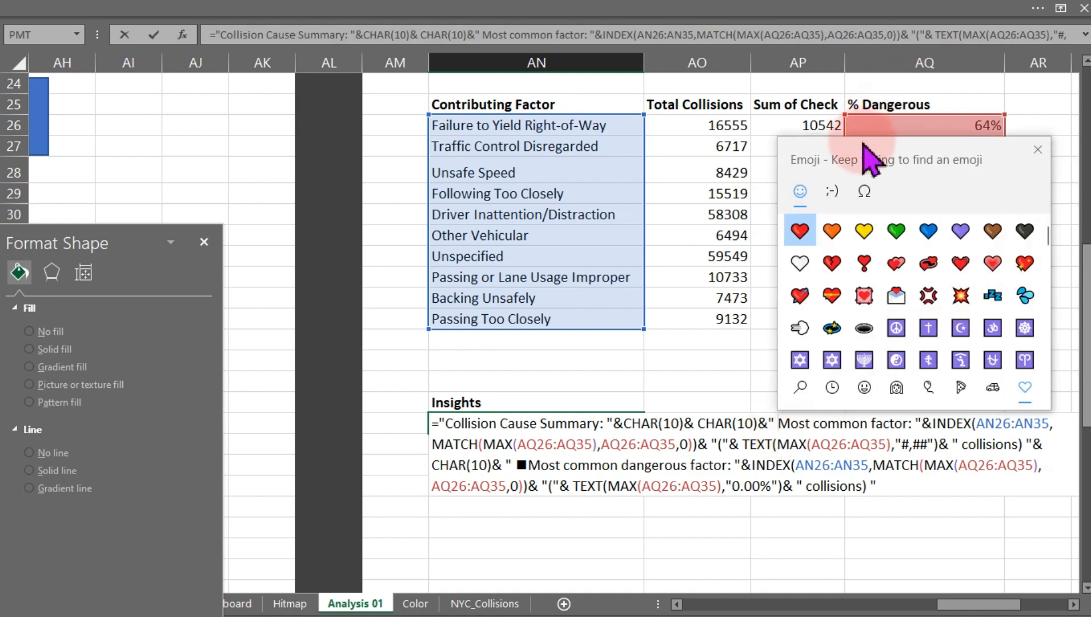
{"action": "left_click_drag", "start_coordinate": [880, 161], "coordinate": [474, 97]}
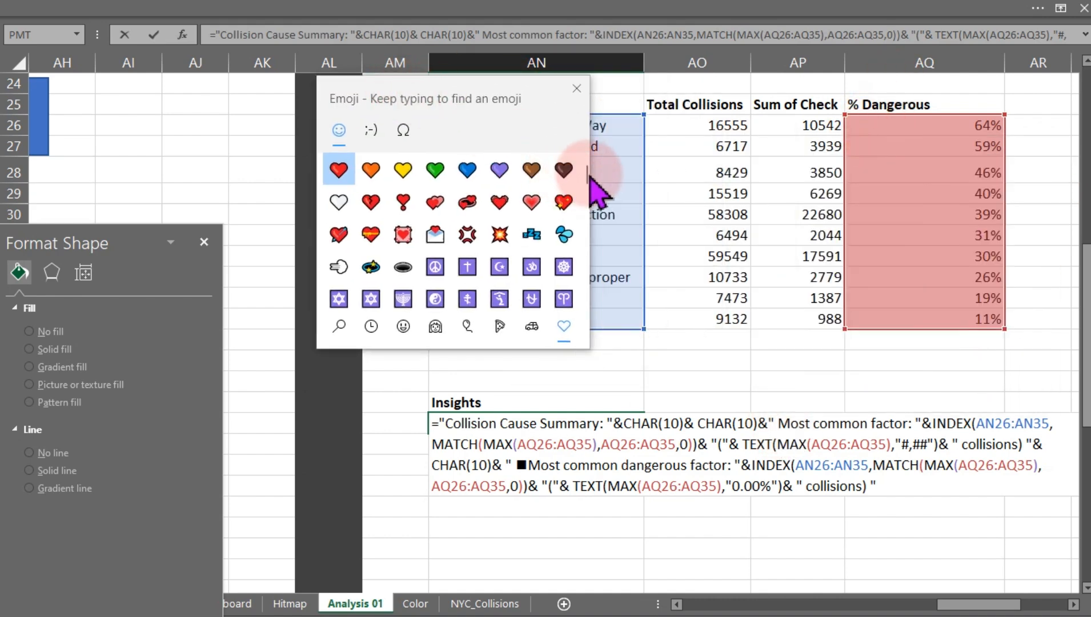
{"action": "scroll", "coordinate": [583, 194], "scroll_direction": "down", "scroll_amount": 3}
{"action": "left_click_drag", "start_coordinate": [586, 198], "coordinate": [582, 270]}
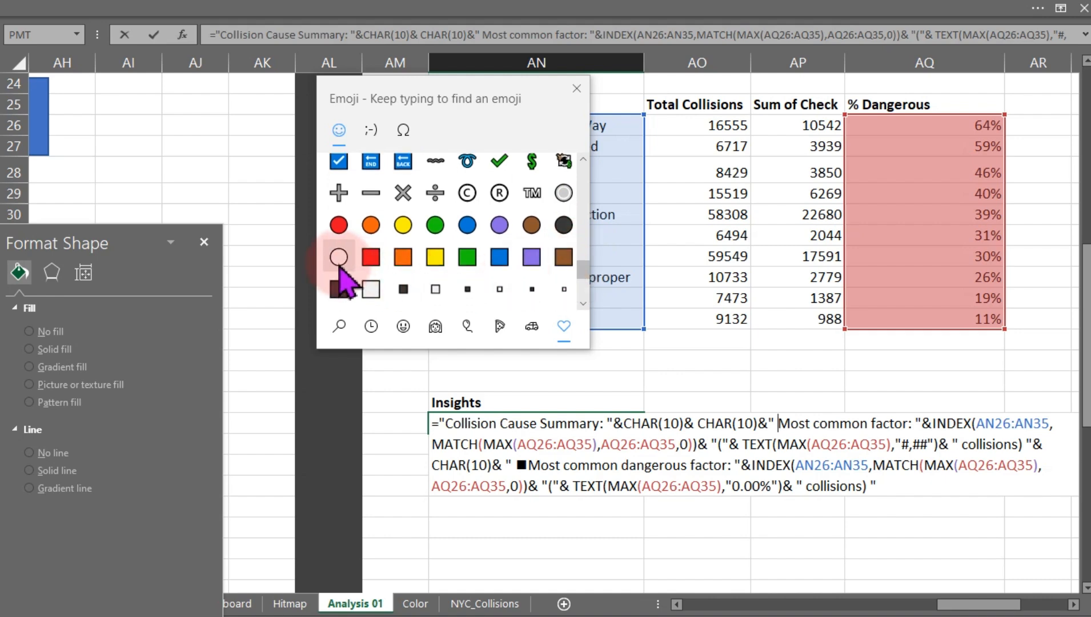
{"action": "left_click", "coordinate": [339, 261]}
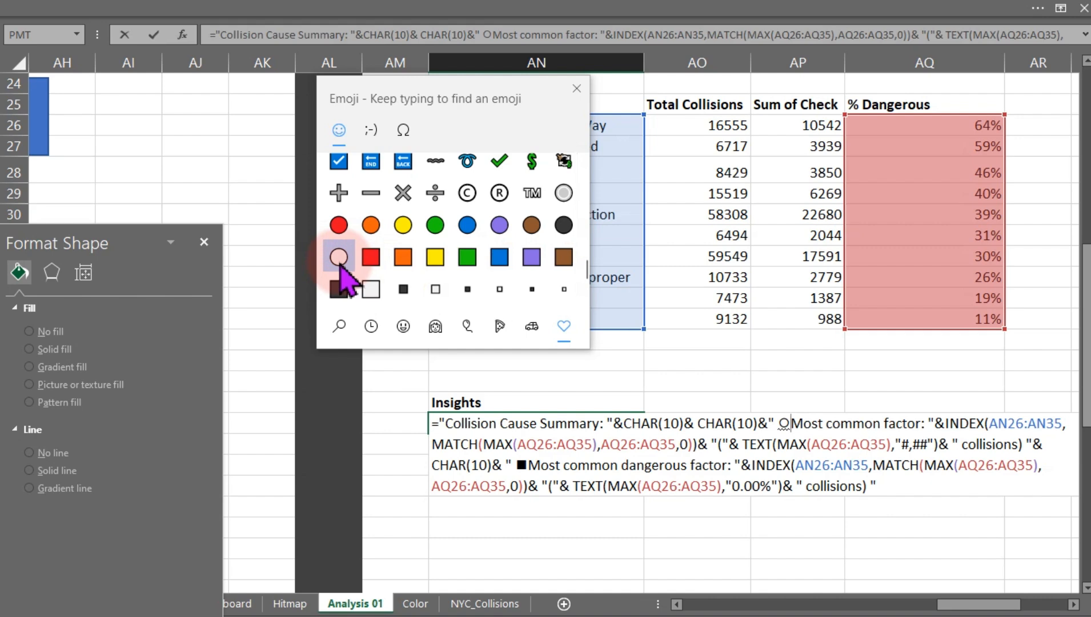
Replace the black square before "Most common dangerous factor" with the same white circle, commit the formula, and check the dashboard callout
{"action": "left_click", "coordinate": [790, 423]}
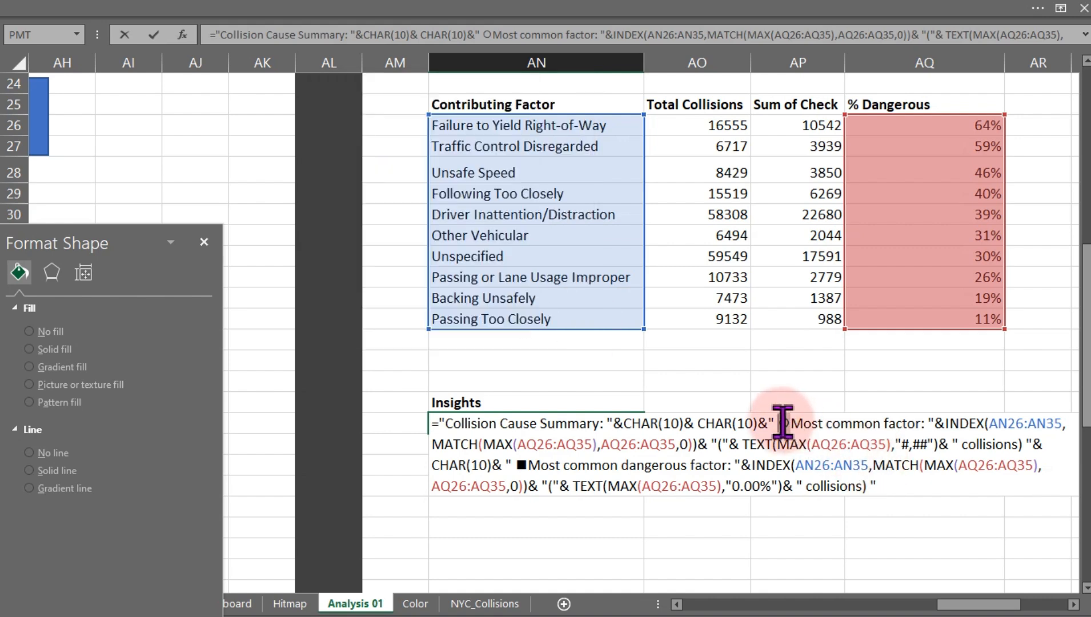
{"action": "left_click", "coordinate": [530, 464]}
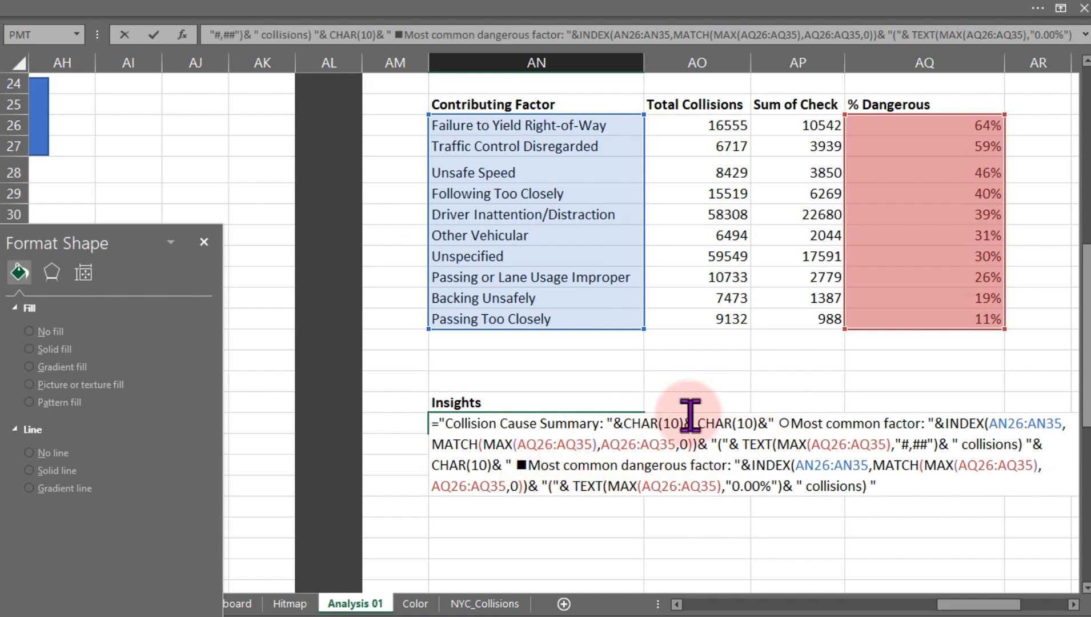
{"action": "key", "text": "BackSpace"}
{"action": "type", "text": "○"}
{"action": "key", "text": "Return"}
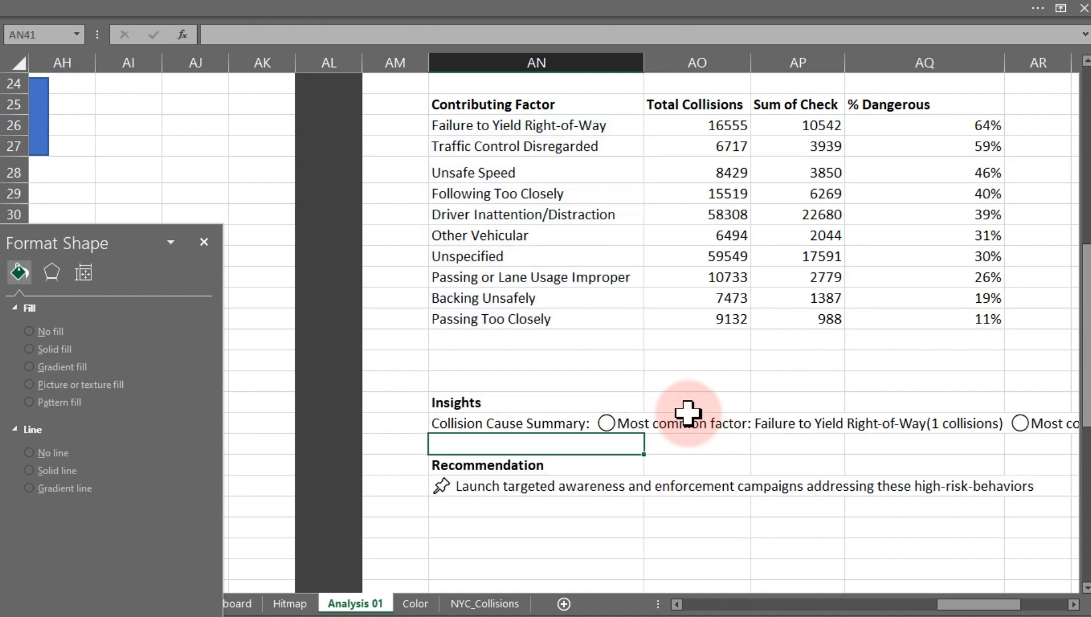
{"action": "left_click", "coordinate": [216, 601]}
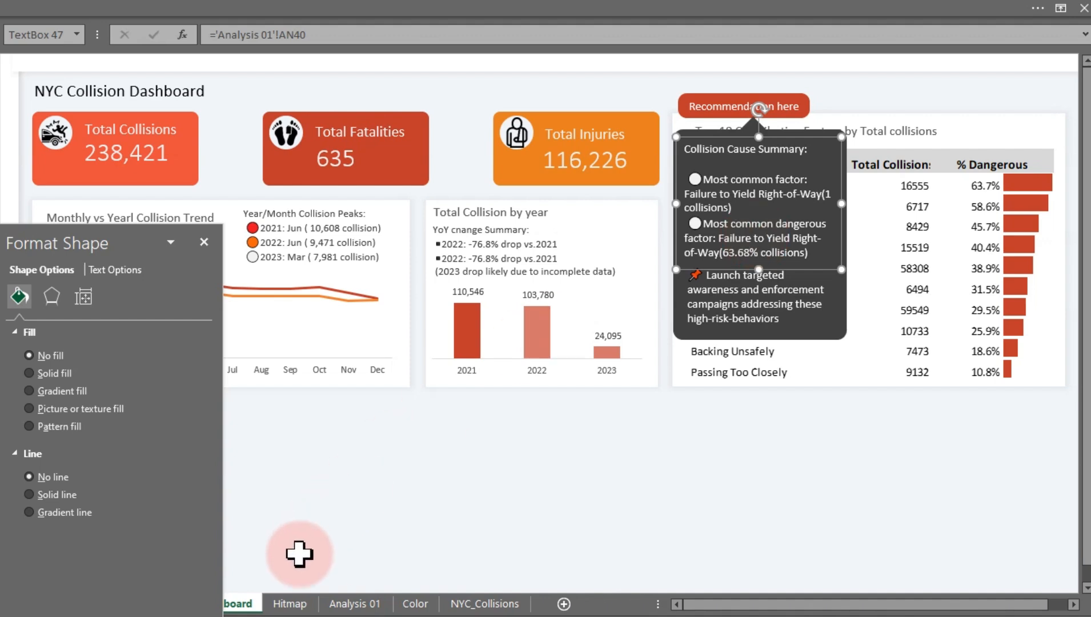
In the Analysis 01 summary formula, insert a space after each of the two white circle bullets
{"action": "left_click", "coordinate": [373, 605]}
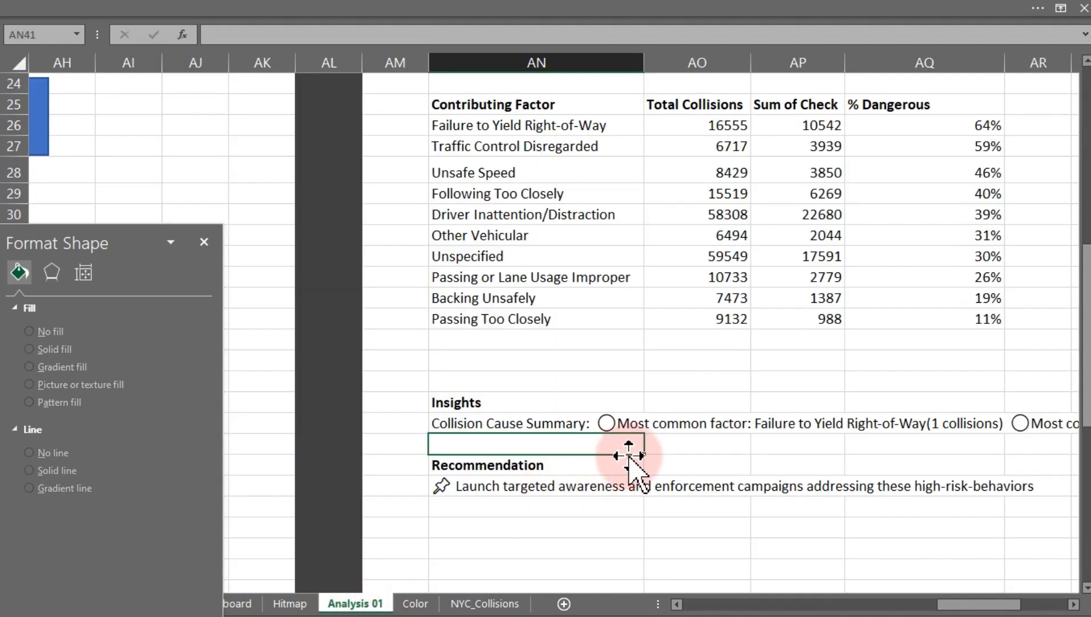
{"action": "double_click", "coordinate": [529, 425]}
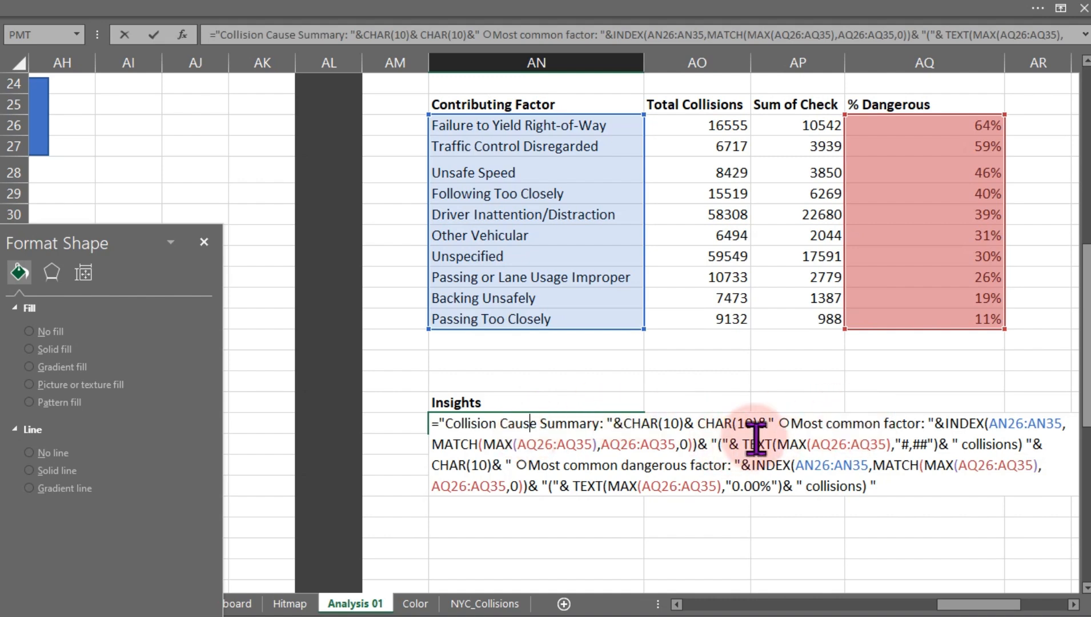
{"action": "left_click", "coordinate": [794, 423]}
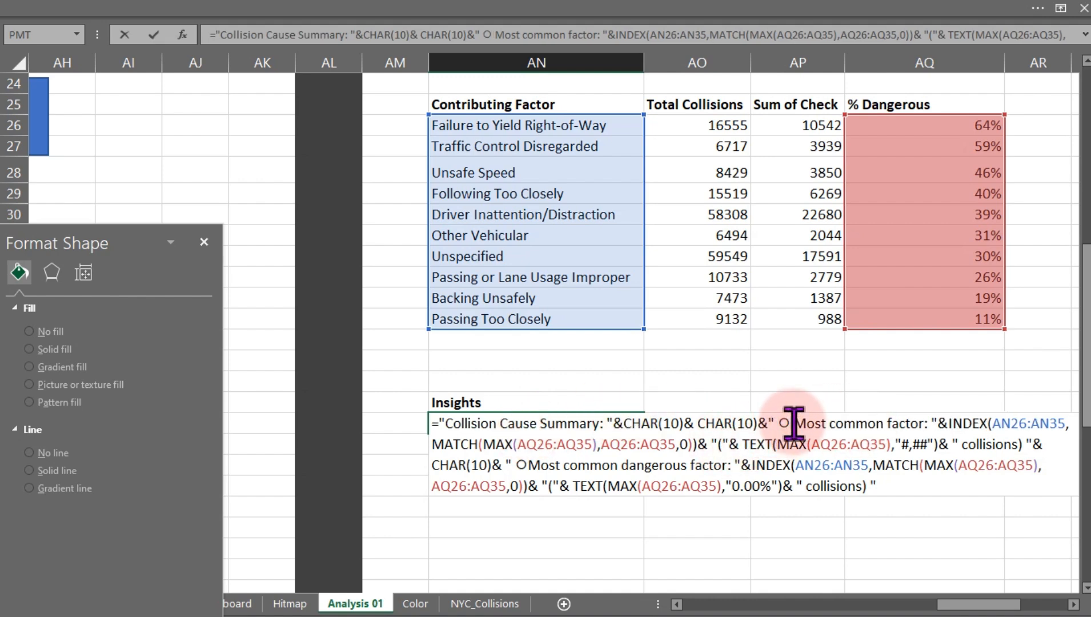
{"action": "left_click", "coordinate": [529, 466]}
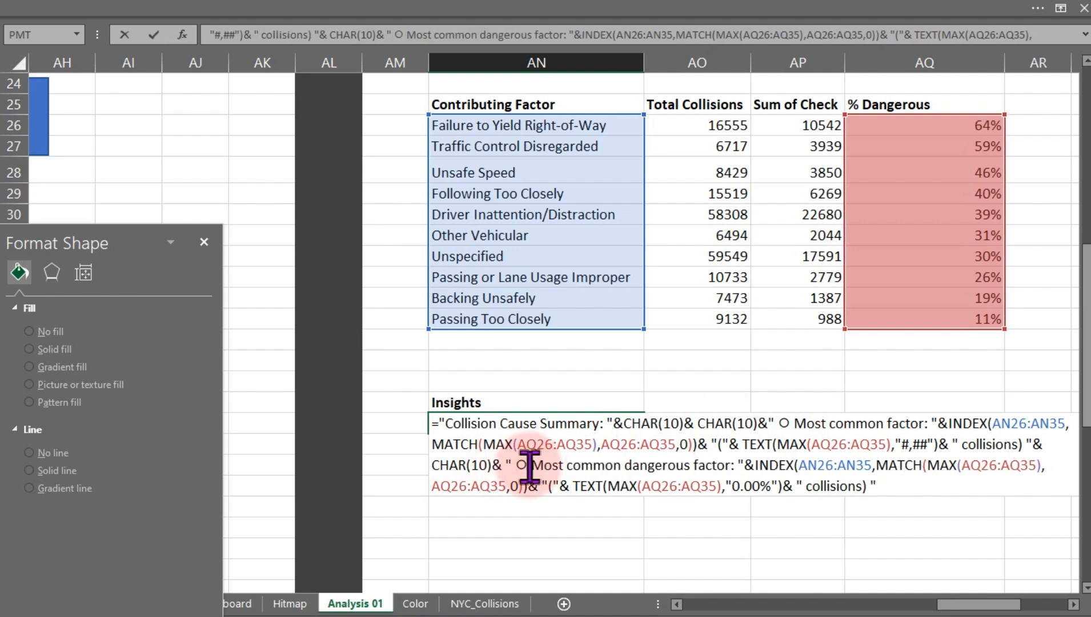
{"action": "key", "text": "Return"}
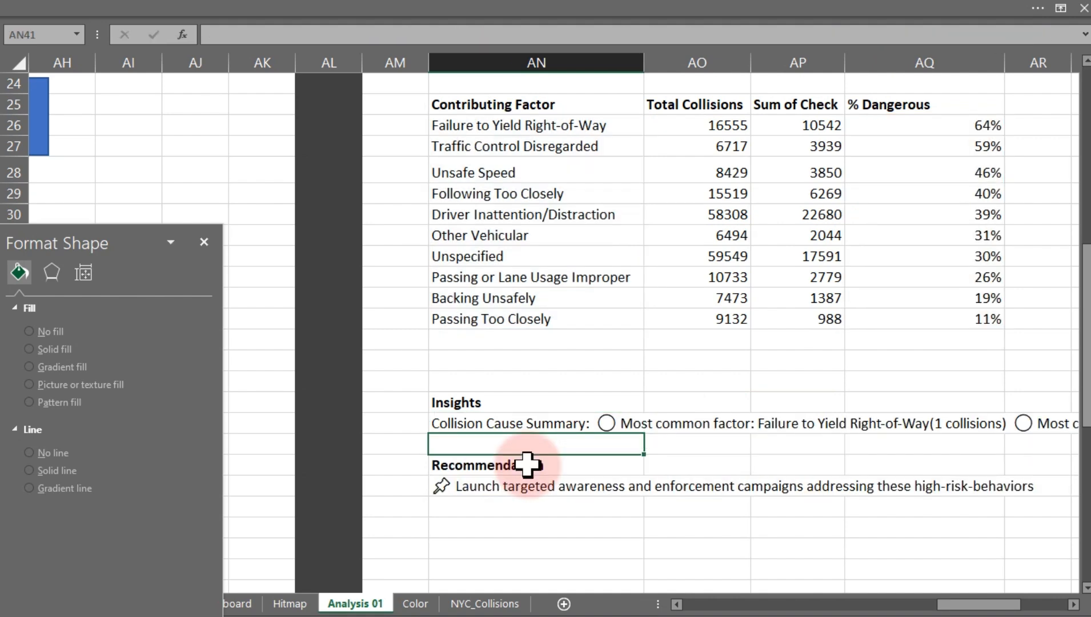
On the dashboard, group the summary text box, the recommendation text box and the dark callout panel into one object
{"action": "left_click", "coordinate": [231, 603]}
{"action": "left_click", "coordinate": [719, 220]}
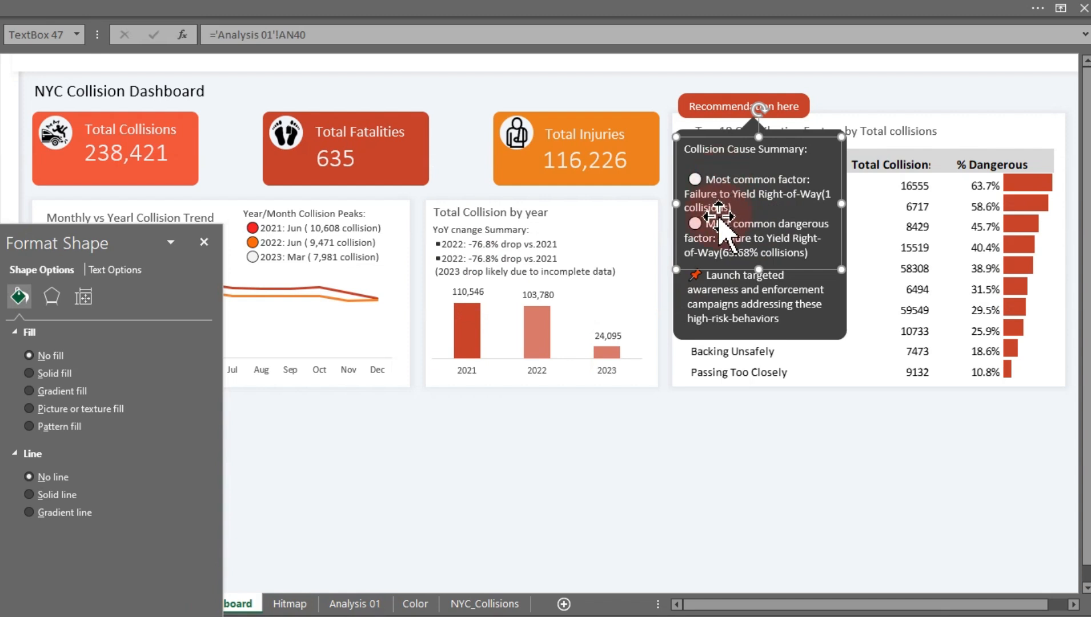
{"action": "left_click", "coordinate": [730, 301]}
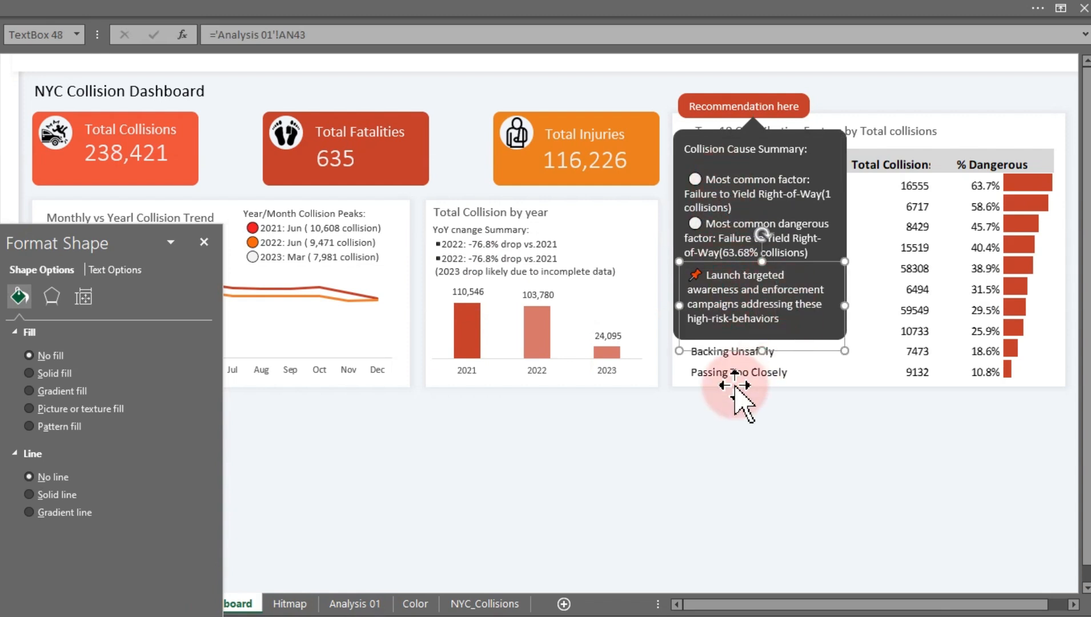
{"action": "left_click", "coordinate": [748, 223], "text": "shift"}
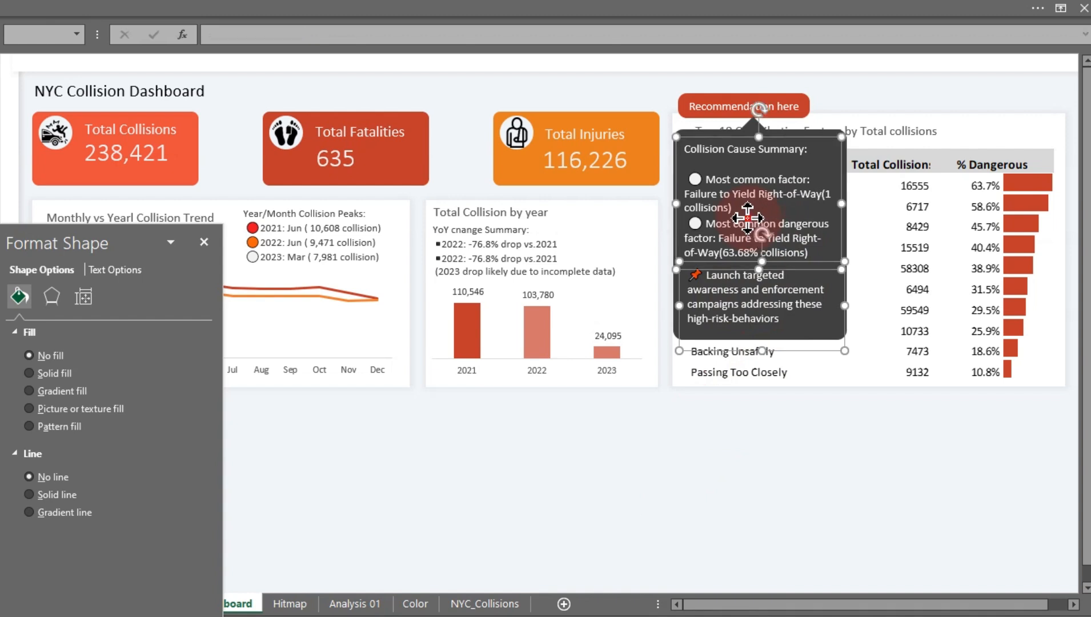
{"action": "left_click", "coordinate": [747, 130], "text": "ctrl"}
{"action": "right_click", "coordinate": [748, 130]}
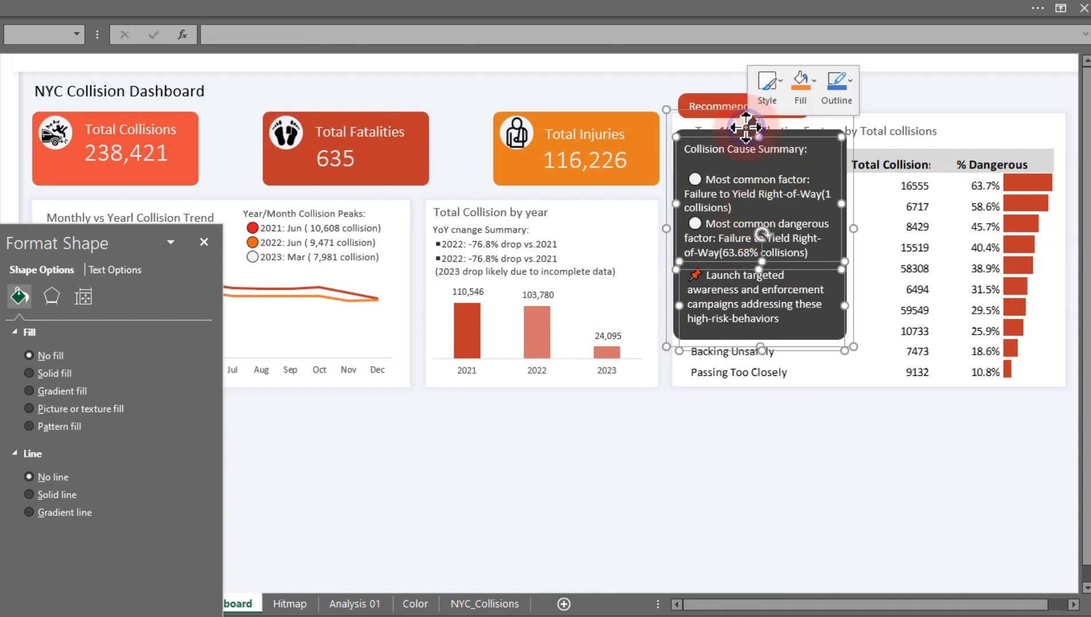
{"action": "mouse_move", "coordinate": [803, 240]}
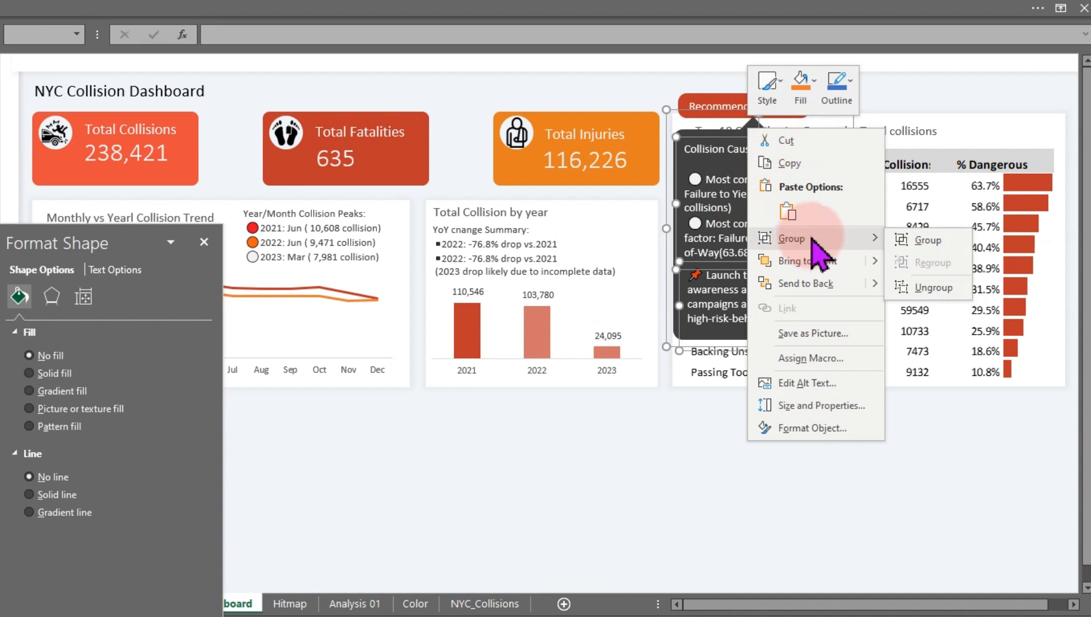
{"action": "left_click", "coordinate": [911, 239]}
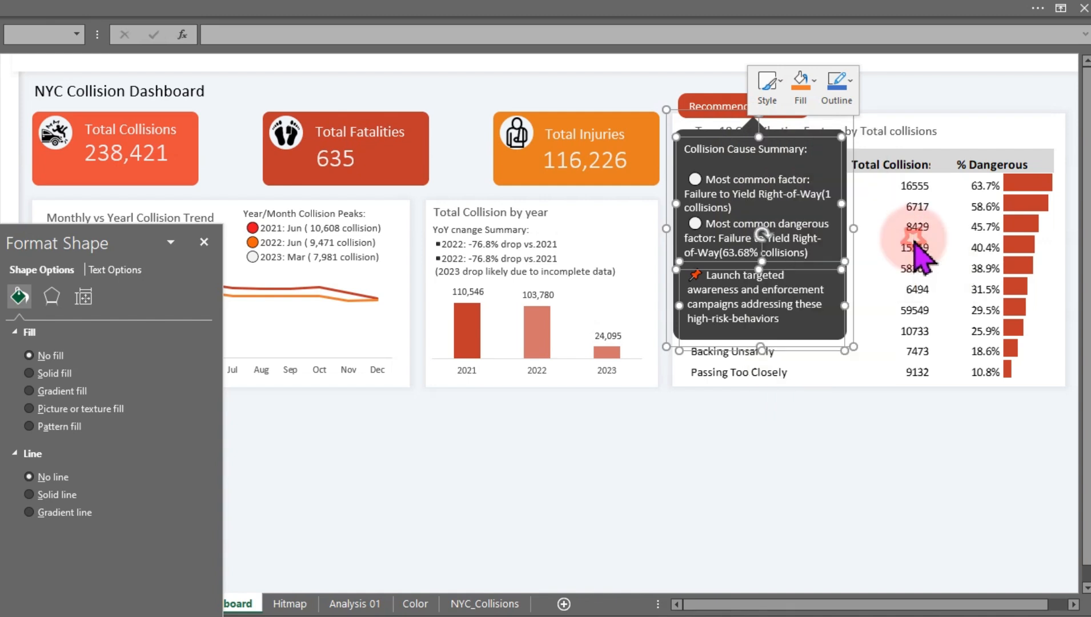
{"action": "left_click", "coordinate": [696, 542]}
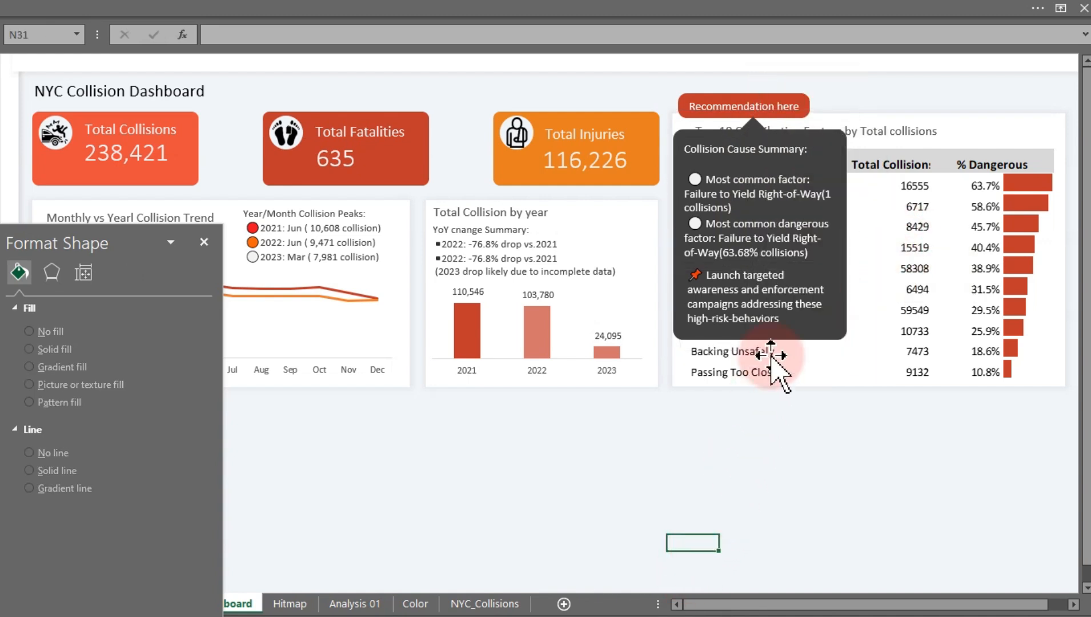
Move the grouped callout slightly down beneath the "Recommendation here" label, and deselect it
{"action": "left_click", "coordinate": [771, 288]}
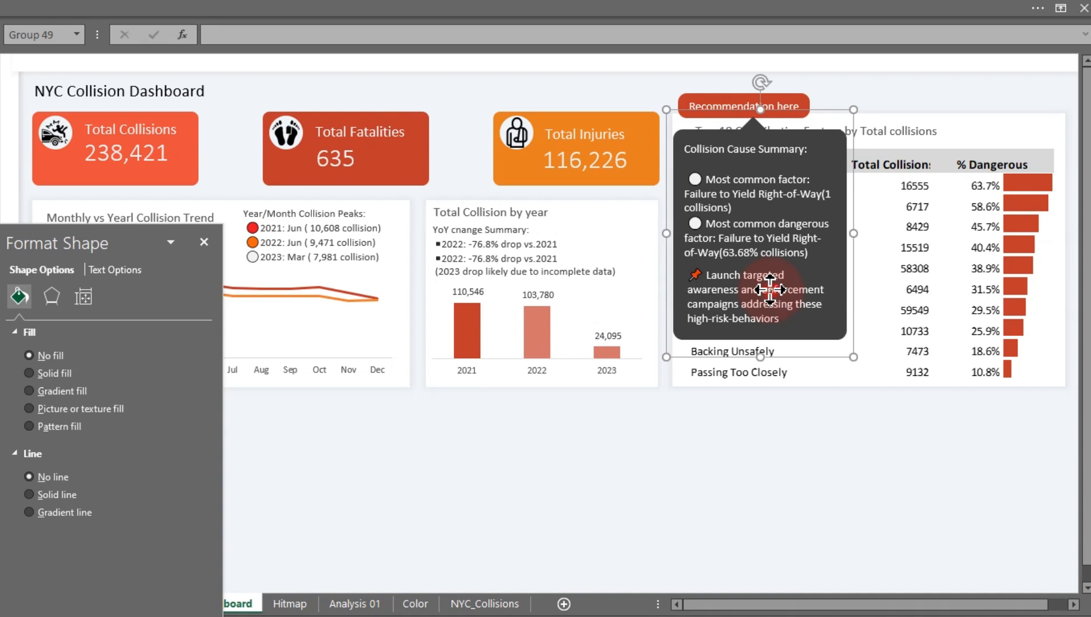
{"action": "left_click_drag", "start_coordinate": [771, 288], "coordinate": [770, 292]}
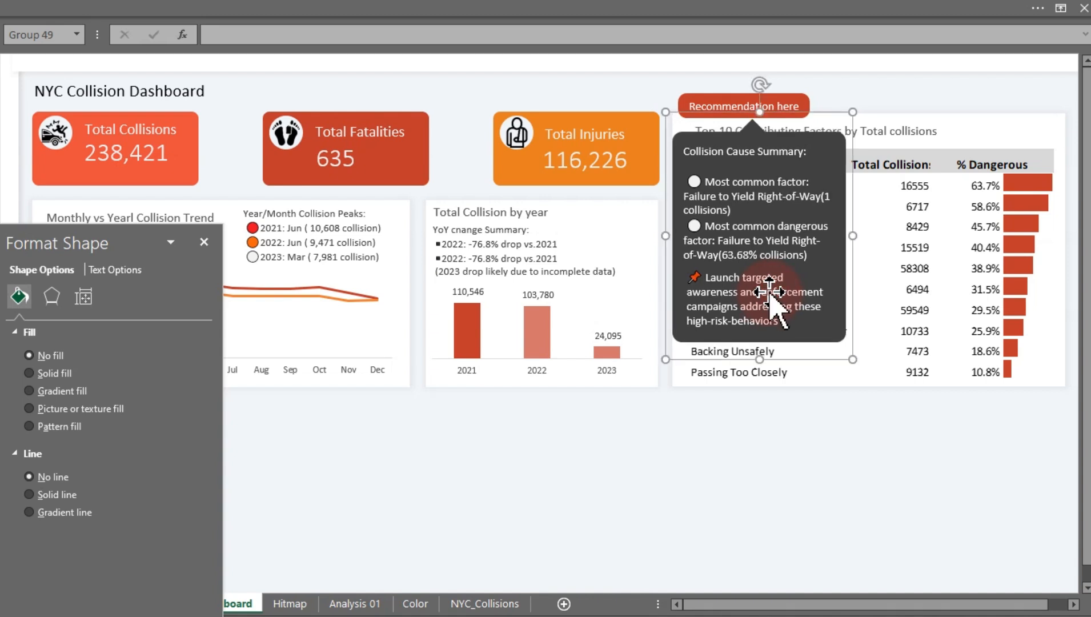
{"action": "left_click", "coordinate": [731, 446]}
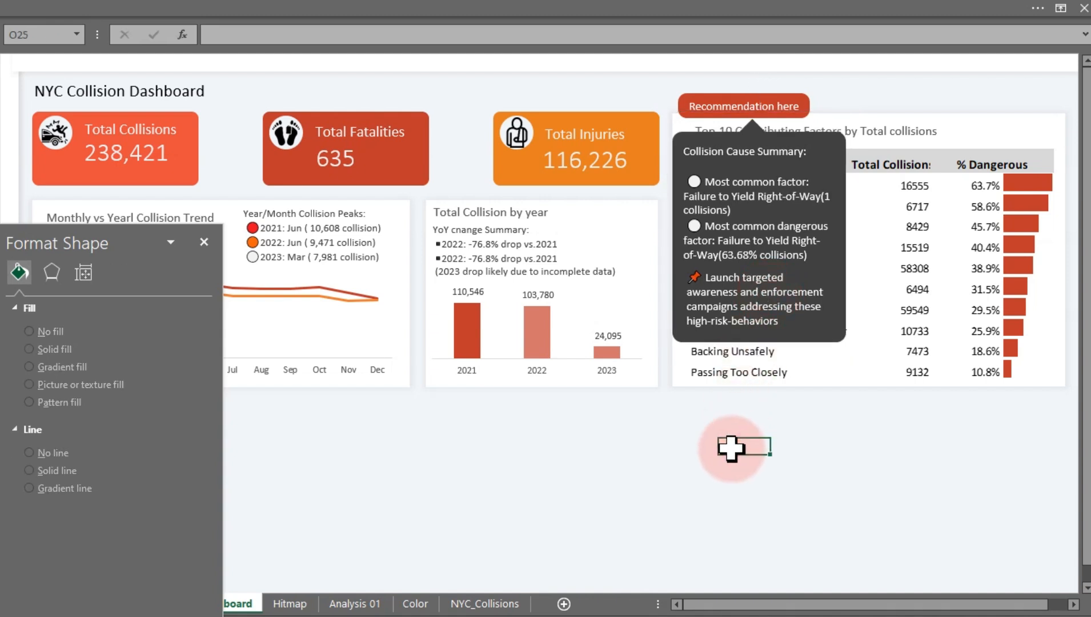